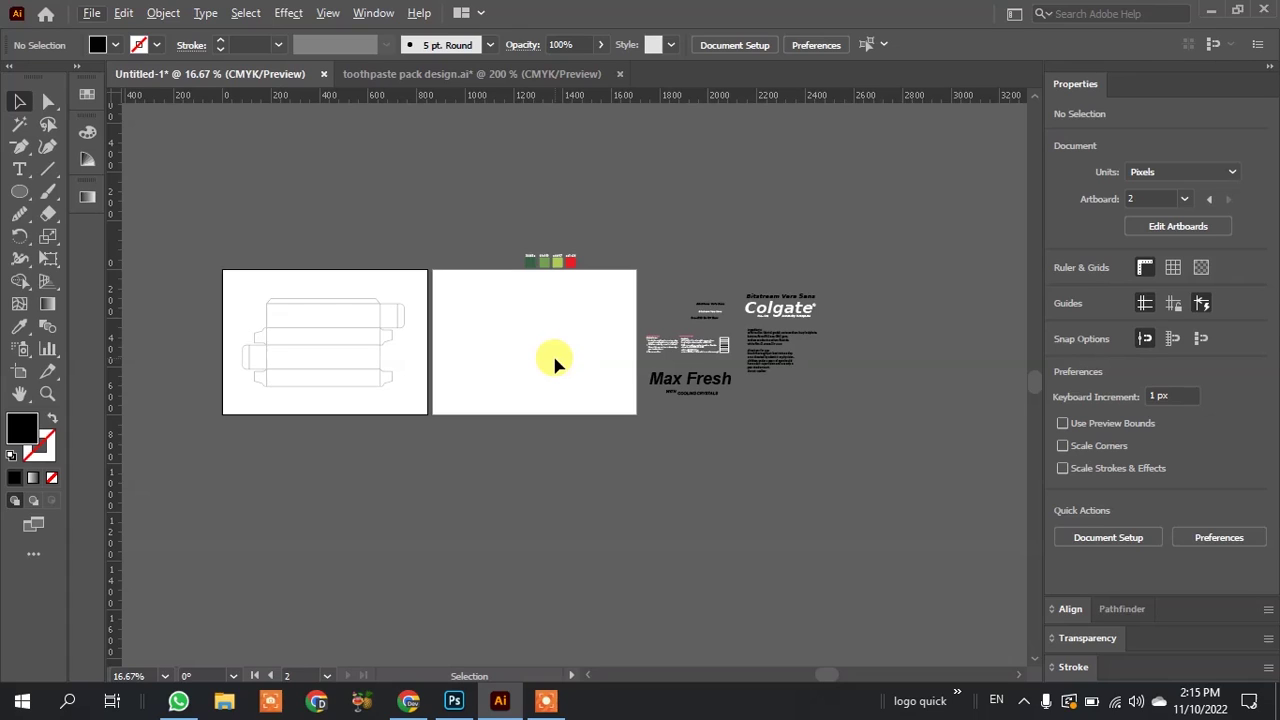
Open the fill colour picker and close it without changing the colour.
scroll(552, 280, up, 1)
scroll(552, 280, up, 2)
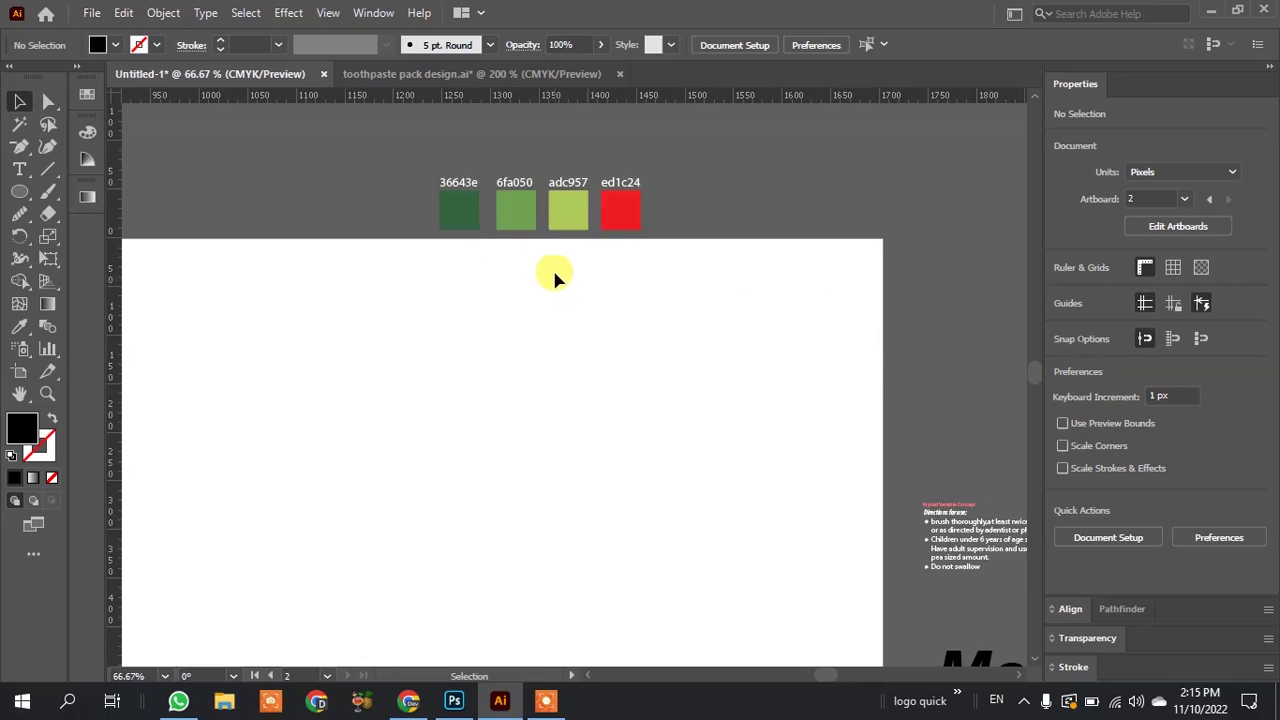
scroll(541, 133, up, 1)
scroll(541, 133, up, 1)
scroll(541, 133, up, 1)
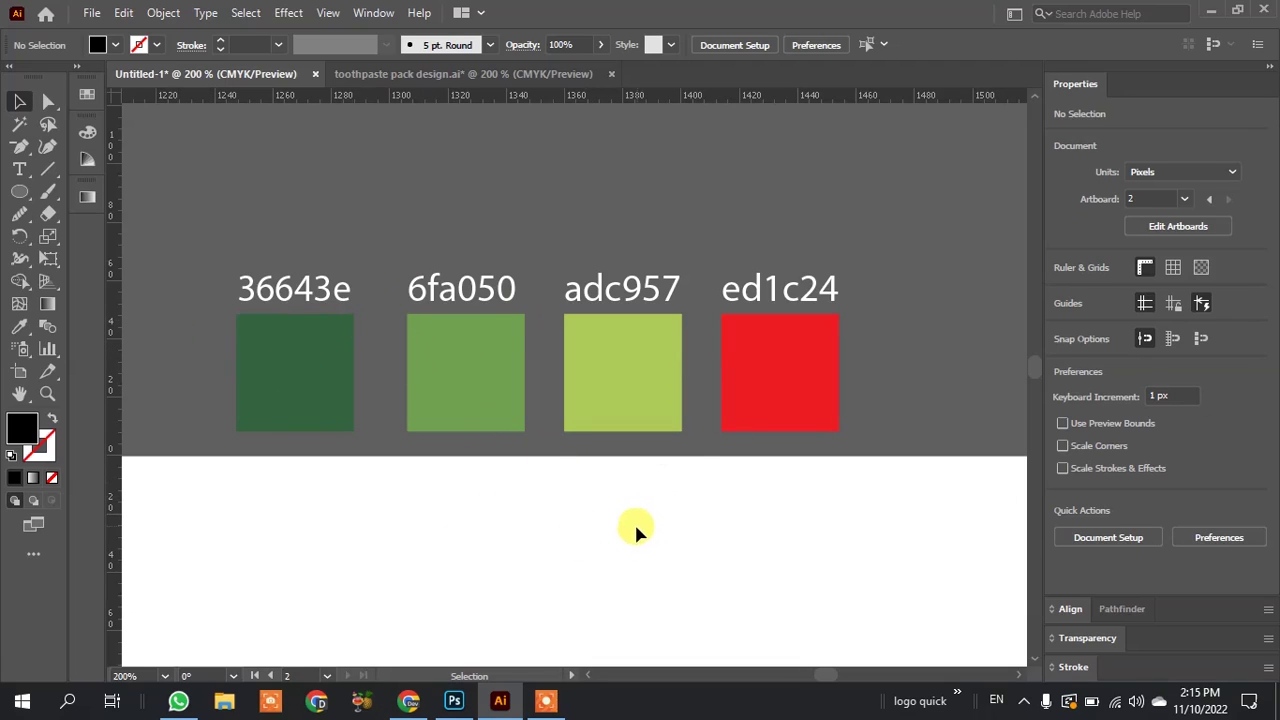
double_click(16, 432)
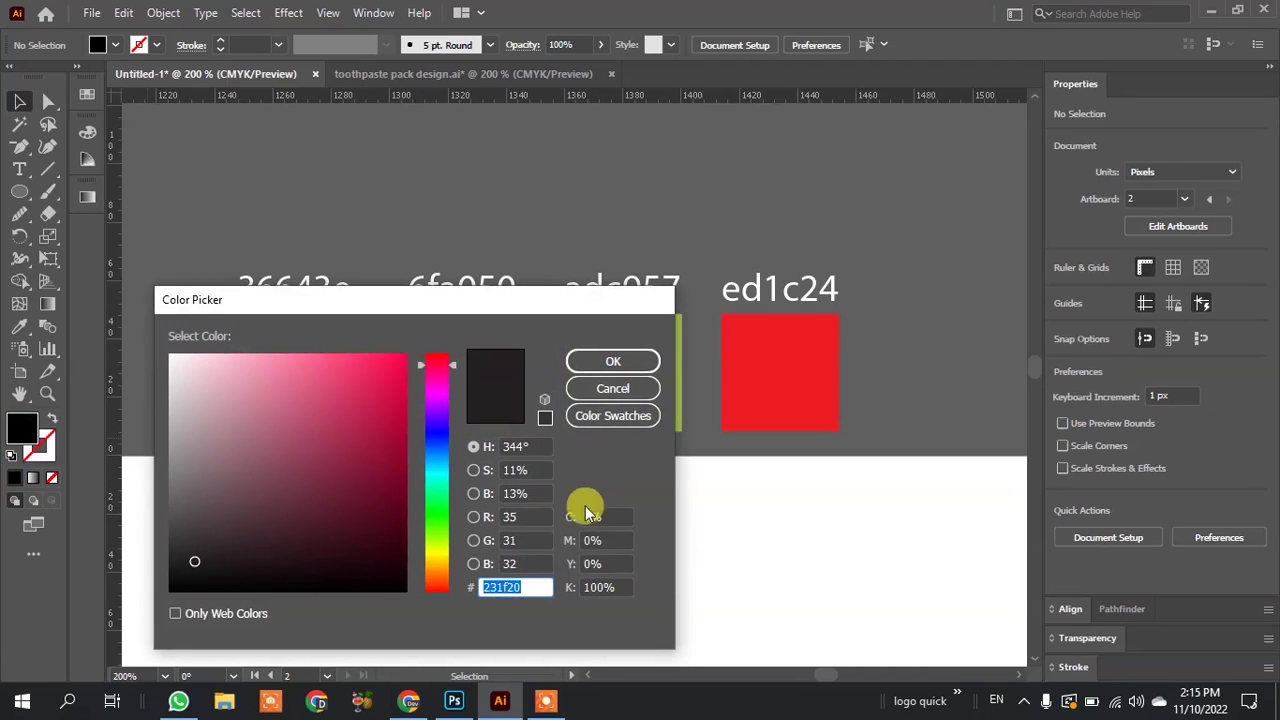
click(608, 389)
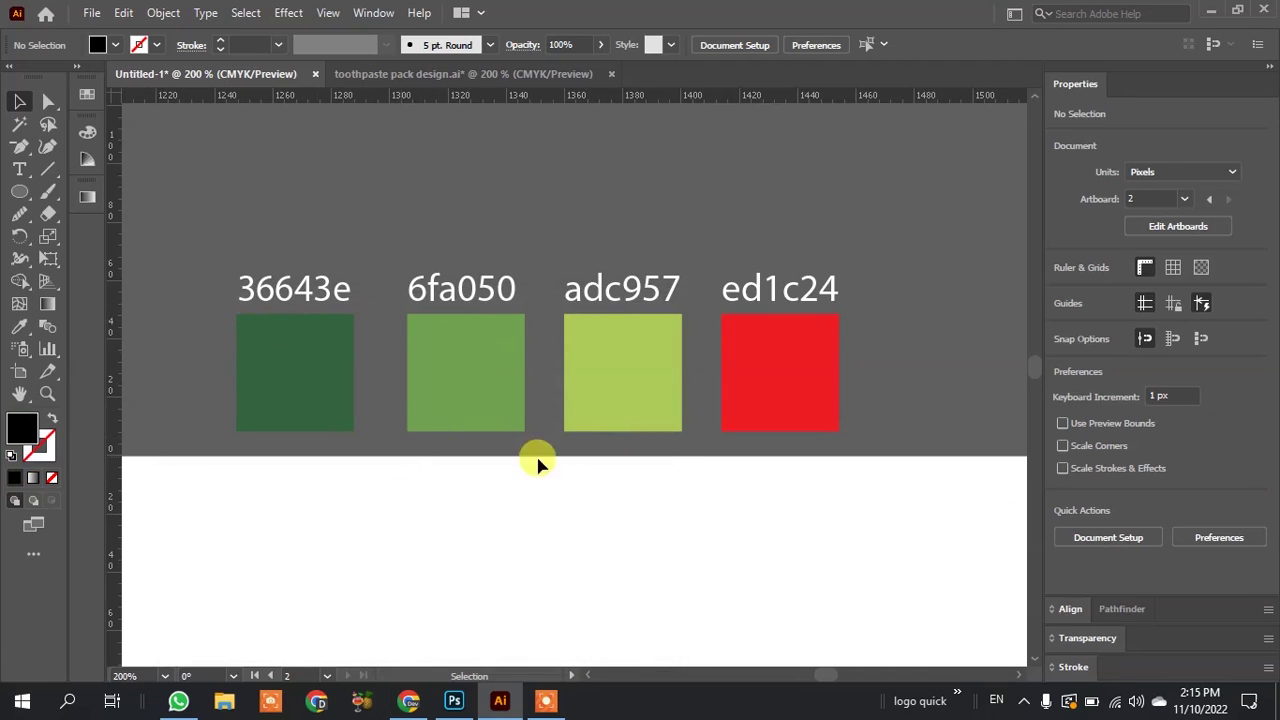
Select the whole 'ingredients:' heading text, then leave text editing.
scroll(405, 215, down, 1)
scroll(406, 212, down, 3)
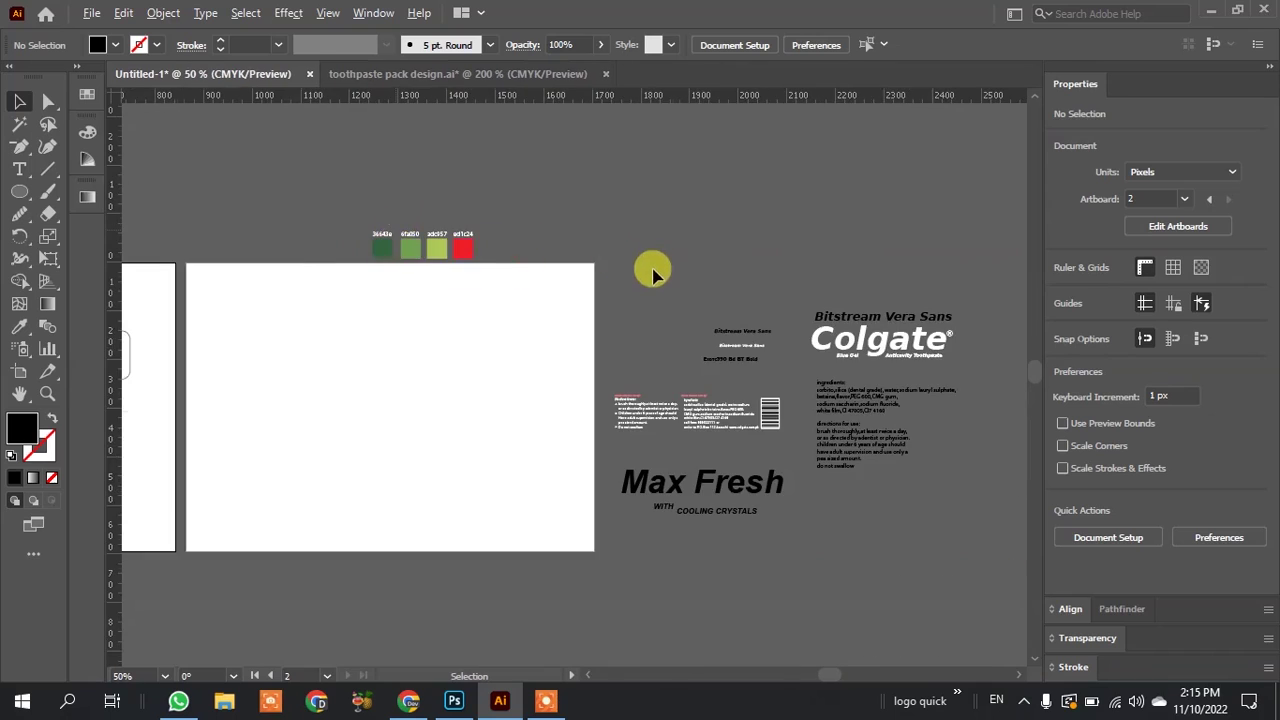
scroll(654, 269, down, 2)
scroll(382, 305, up, 3)
scroll(388, 310, up, 1)
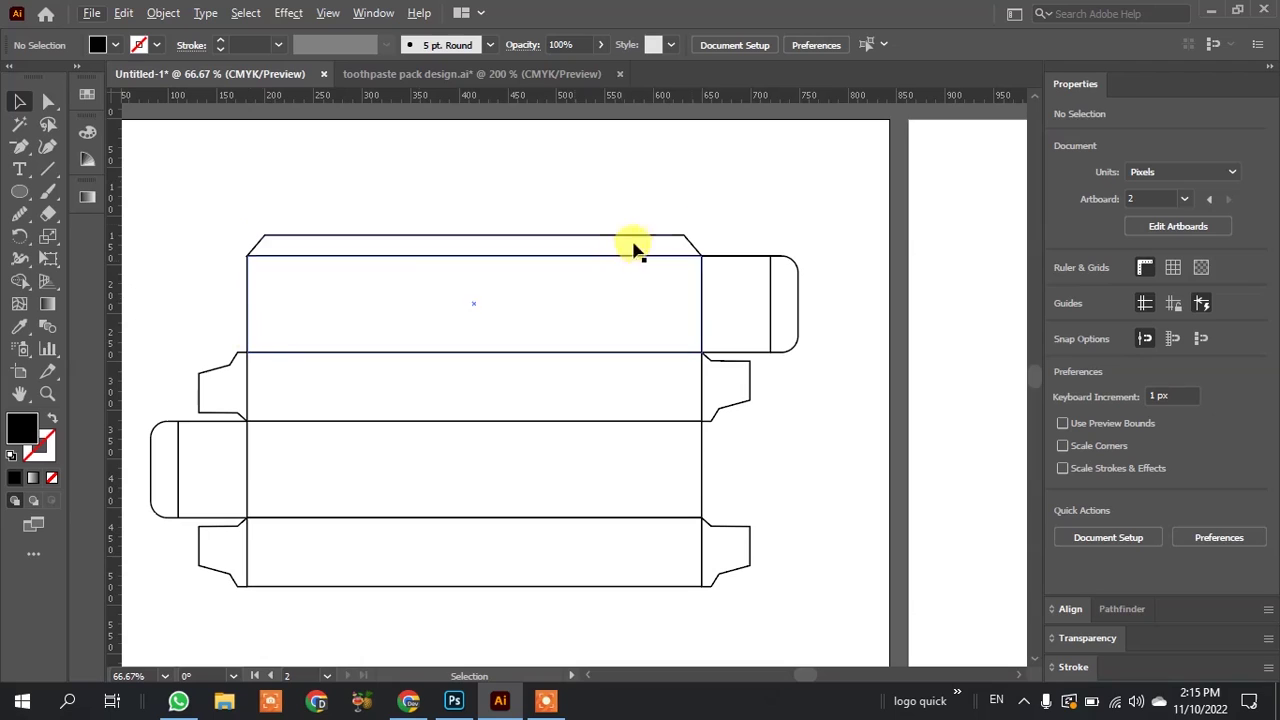
scroll(265, 272, down, 1)
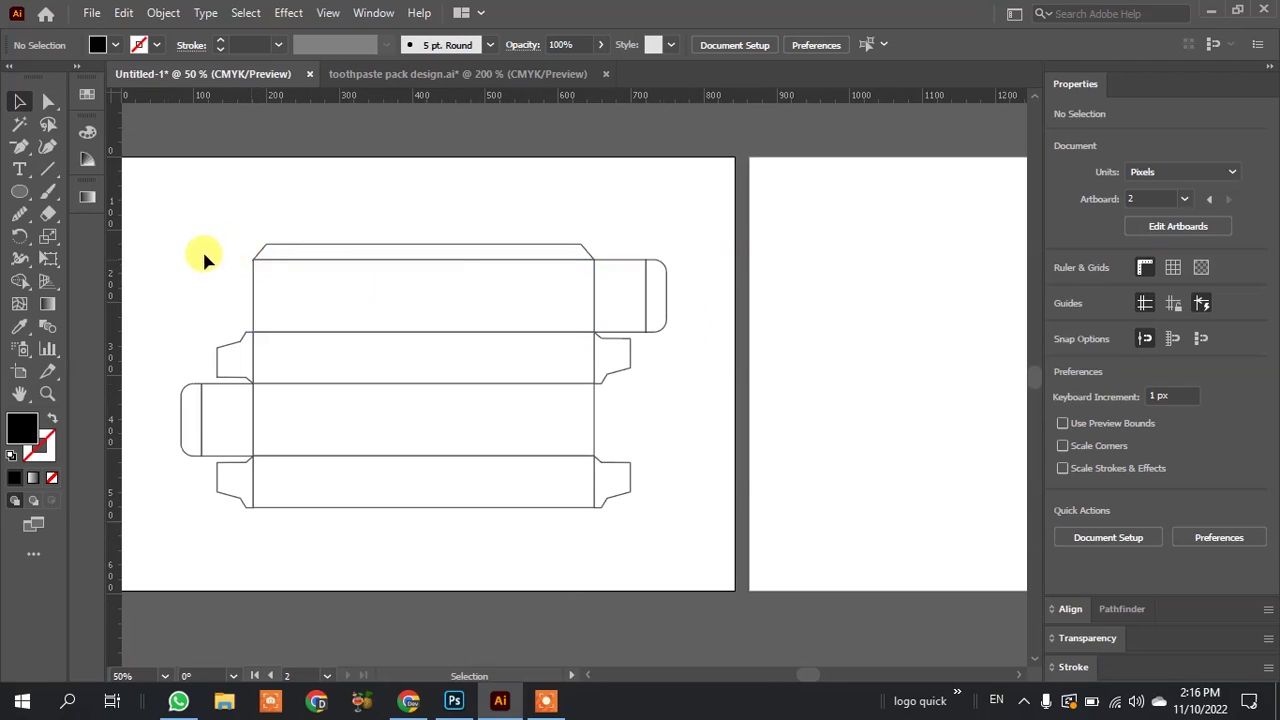
scroll(200, 255, down, 3)
scroll(189, 259, up, 3)
scroll(189, 261, up, 1)
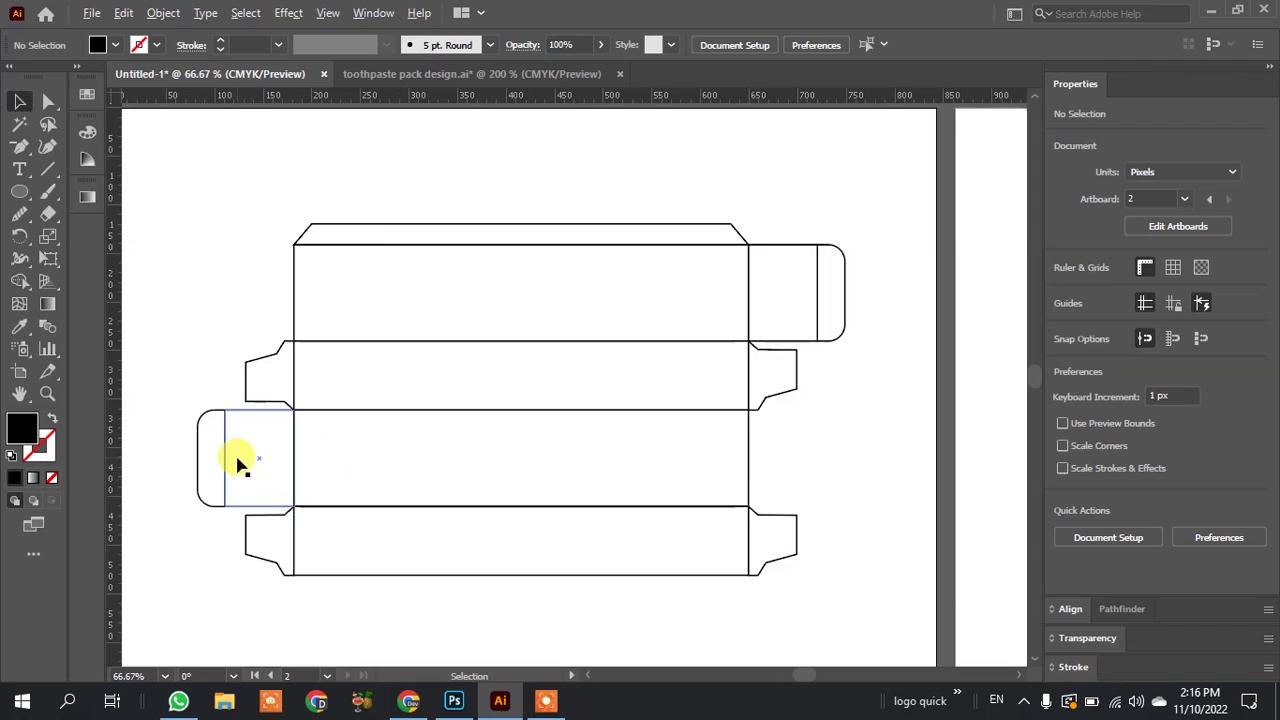
scroll(172, 461, down, 3)
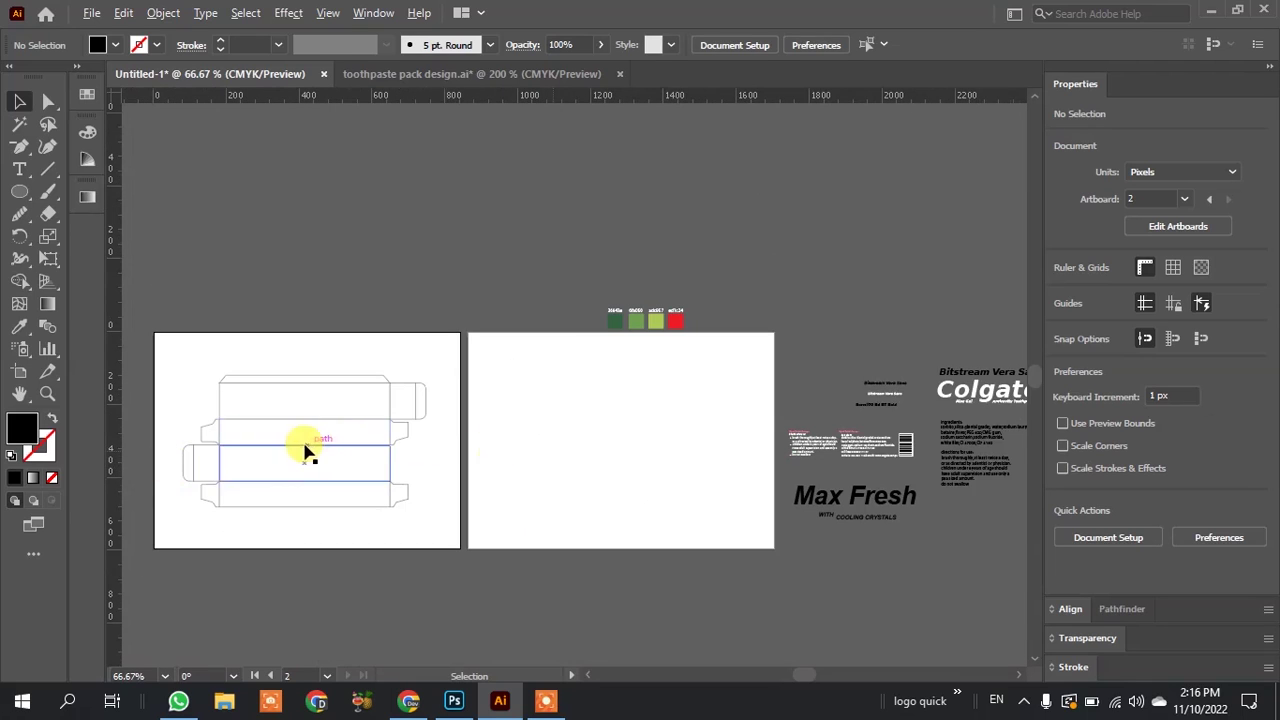
scroll(623, 451, down, 2)
scroll(625, 455, up, 2)
scroll(632, 475, up, 2)
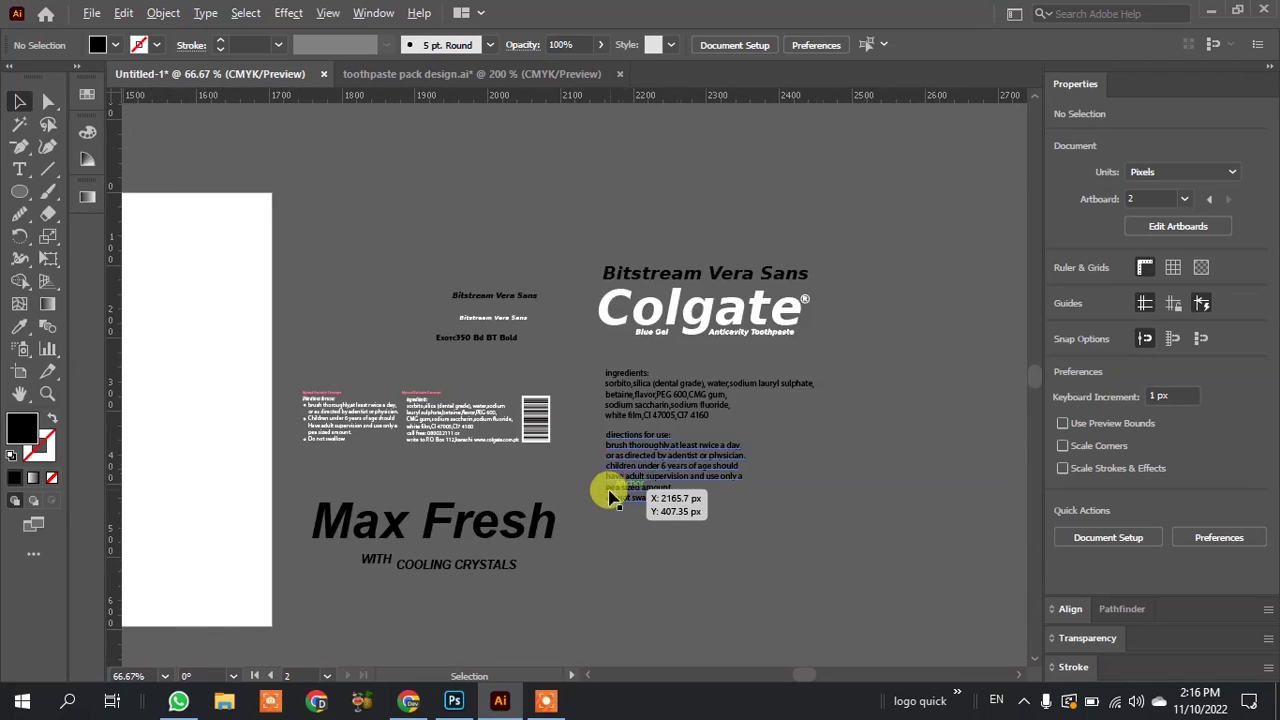
scroll(605, 488, up, 3)
scroll(602, 488, down, 1)
scroll(795, 362, up, 1)
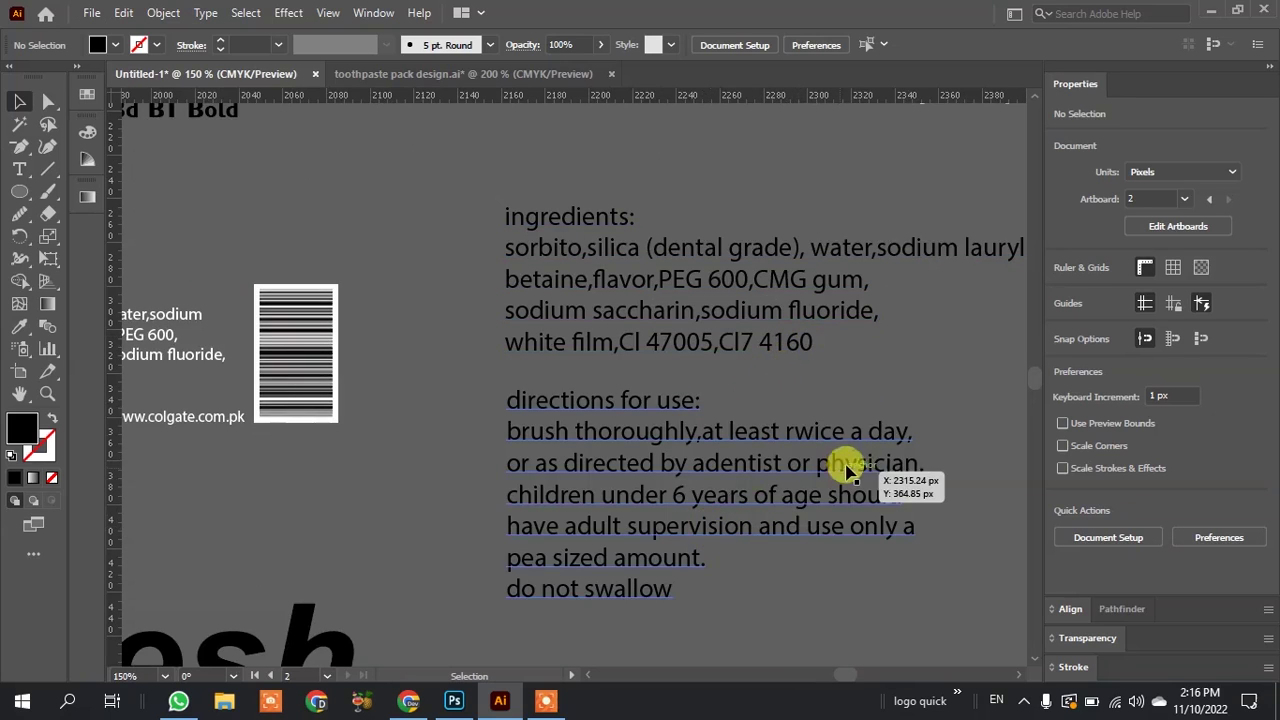
scroll(623, 463, down, 1)
scroll(760, 450, up, 2)
scroll(765, 451, down, 2)
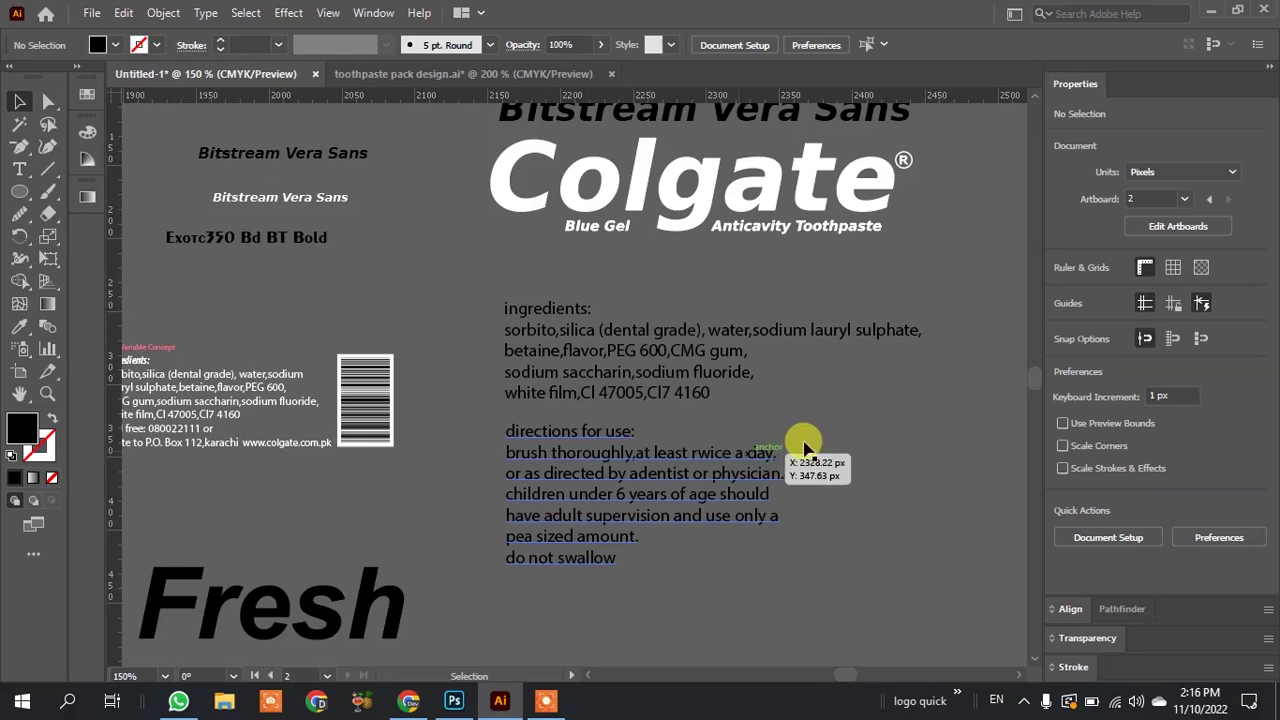
scroll(820, 540, up, 1)
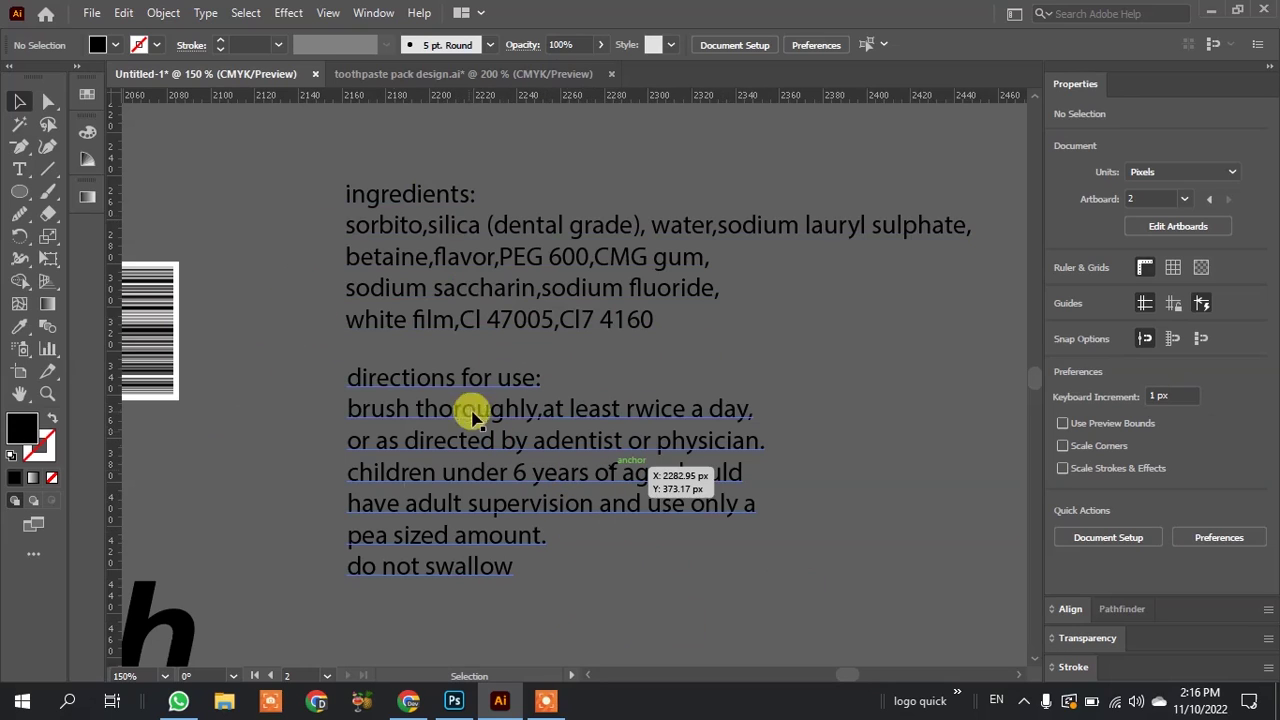
scroll(710, 365, down, 2)
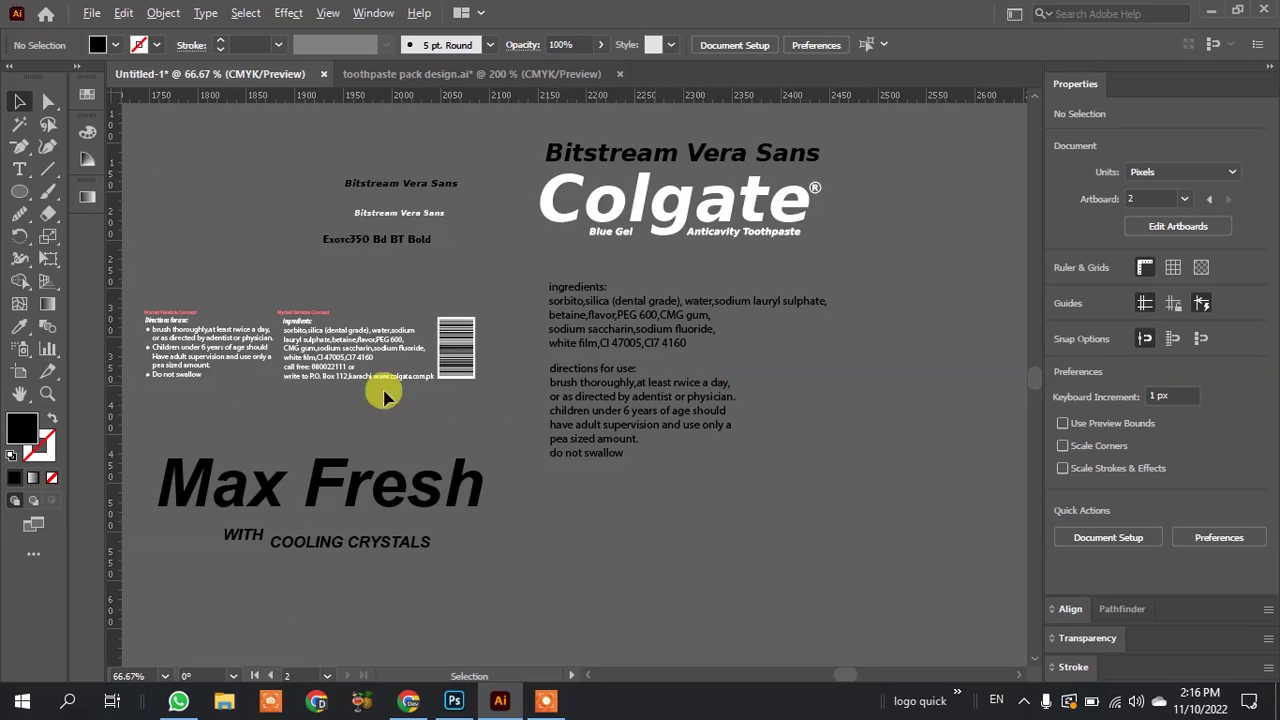
scroll(177, 366, up, 3)
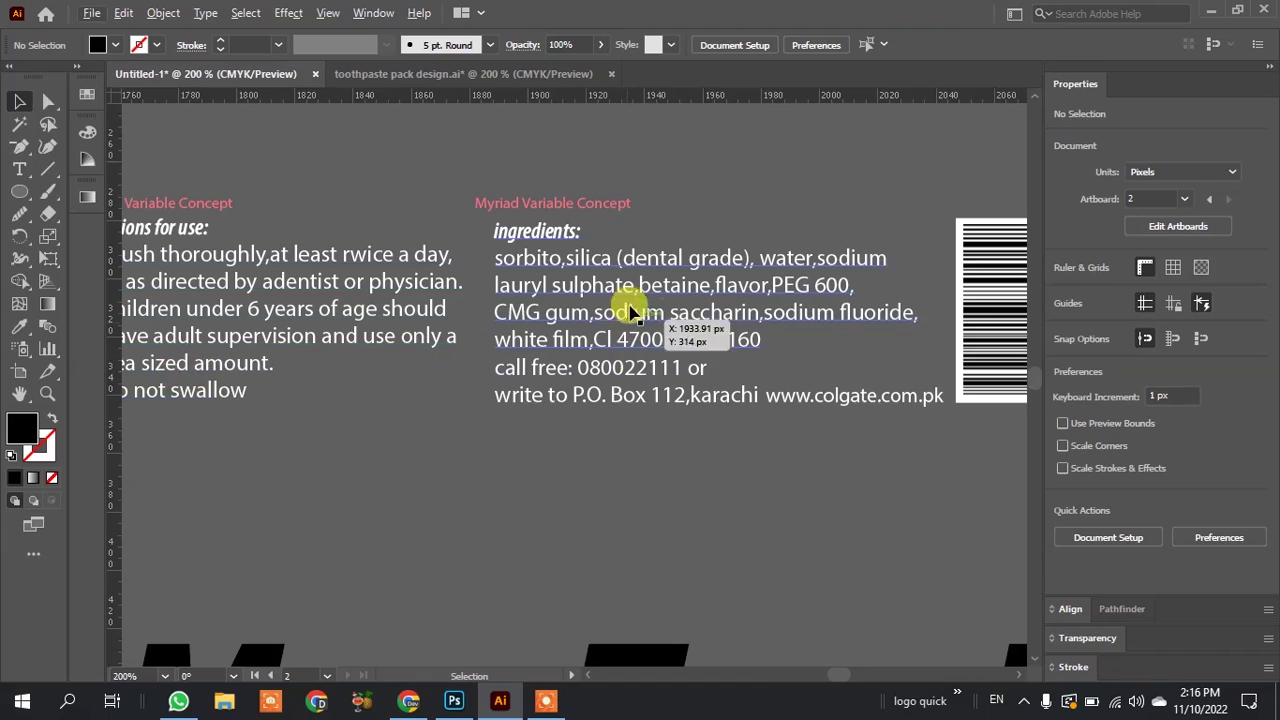
scroll(608, 335, up, 1)
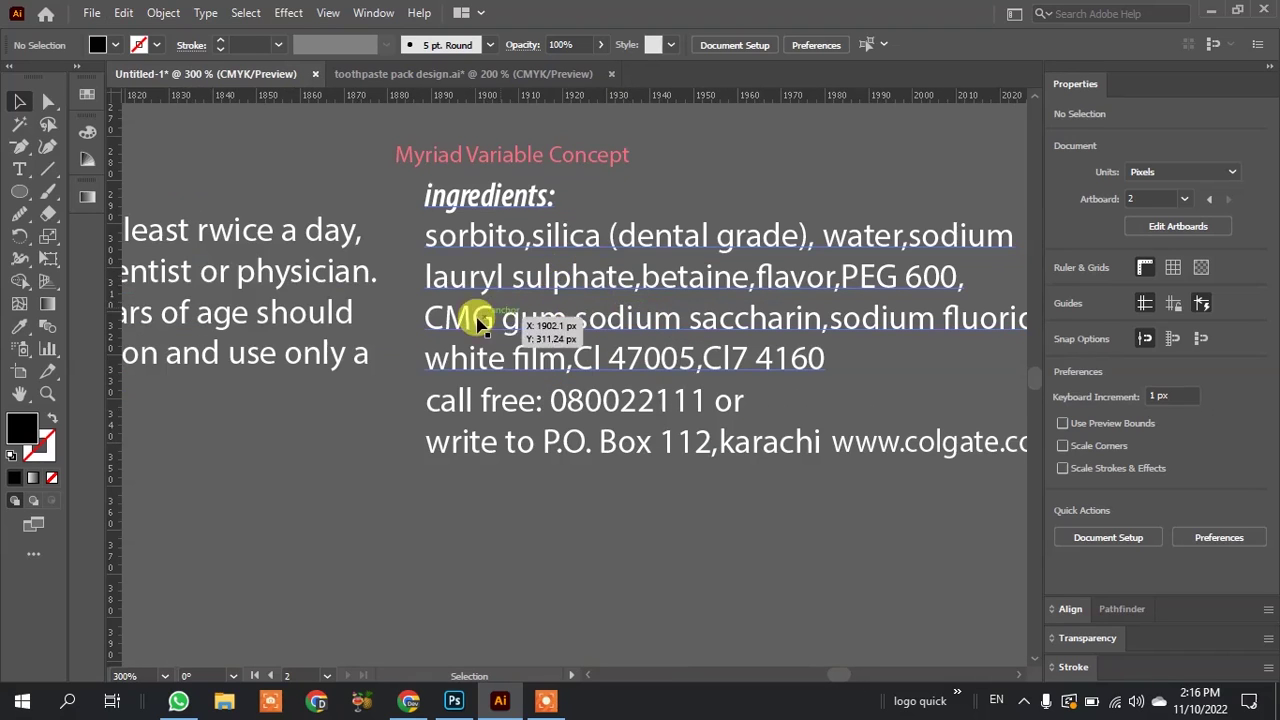
scroll(491, 194, up, 3)
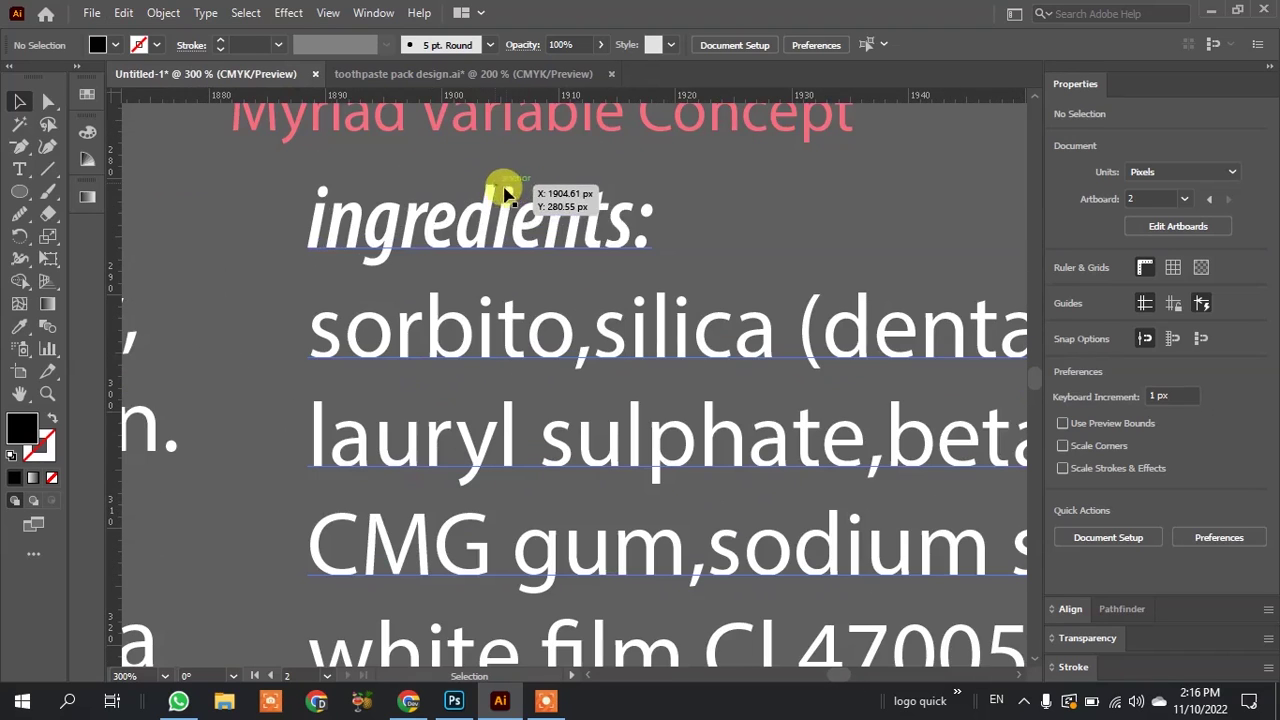
double_click(636, 242)
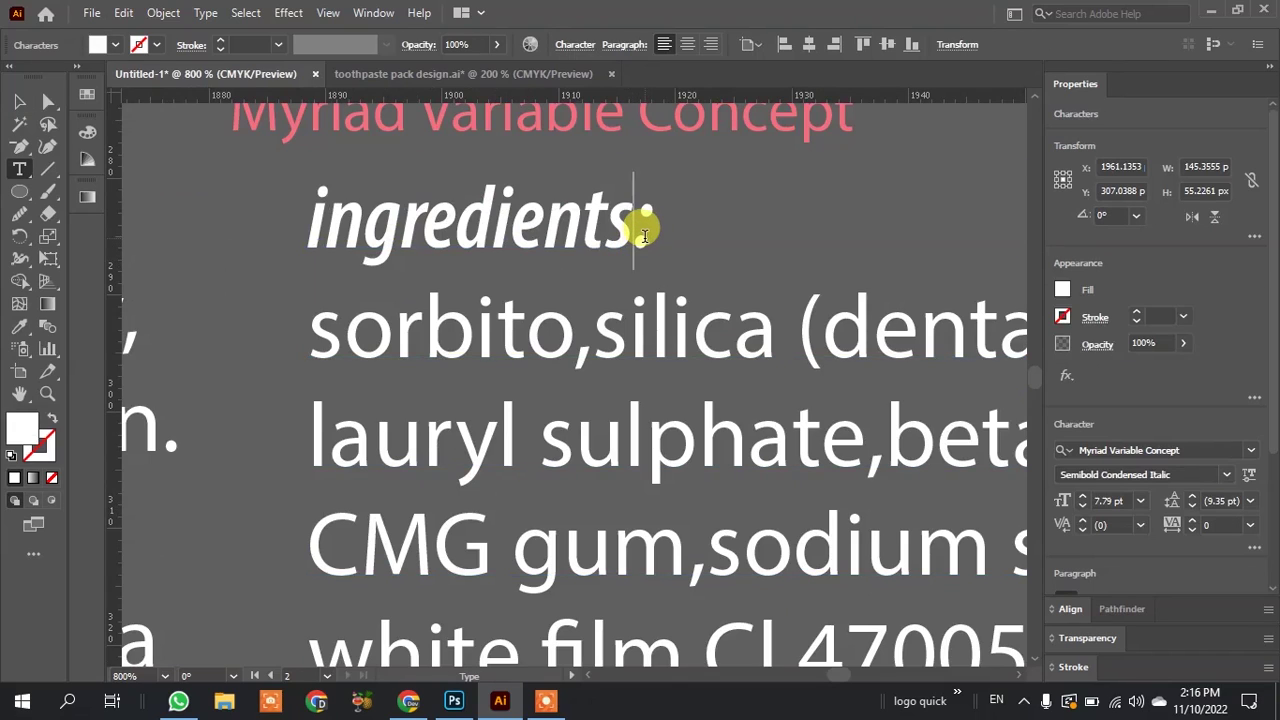
drag(648, 232, 353, 210)
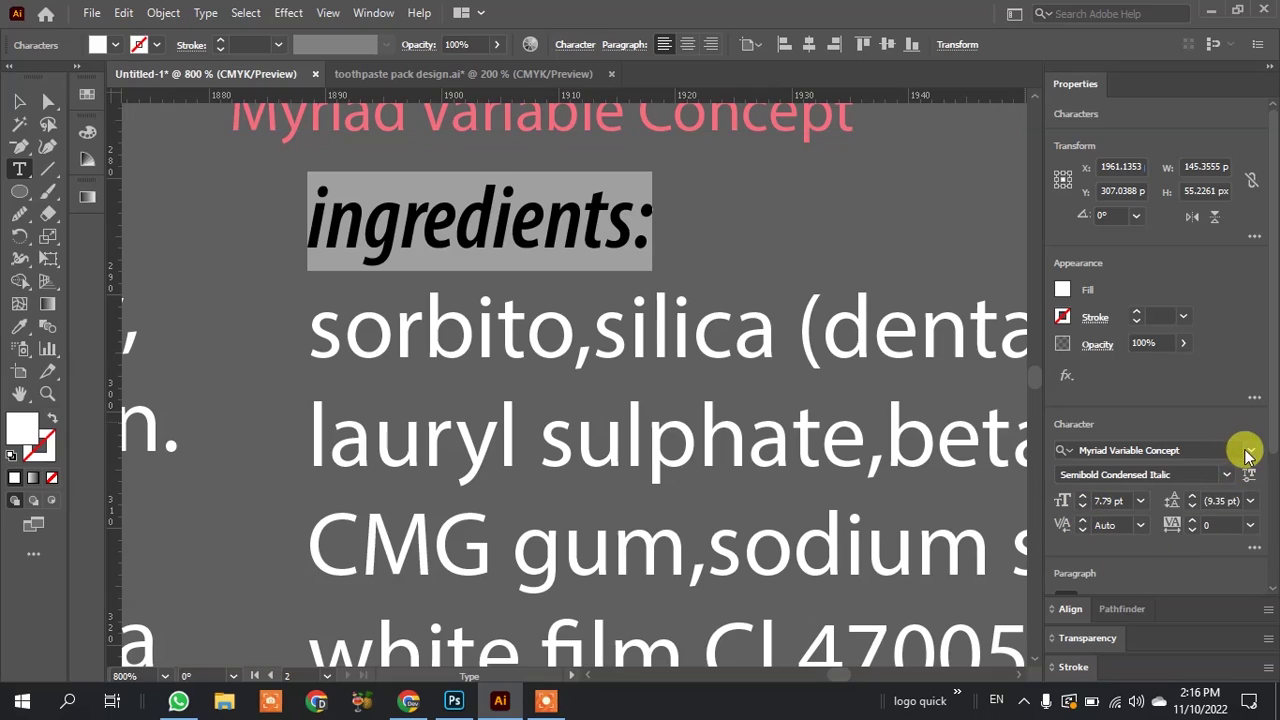
scroll(551, 534, down, 1)
scroll(536, 238, up, 1)
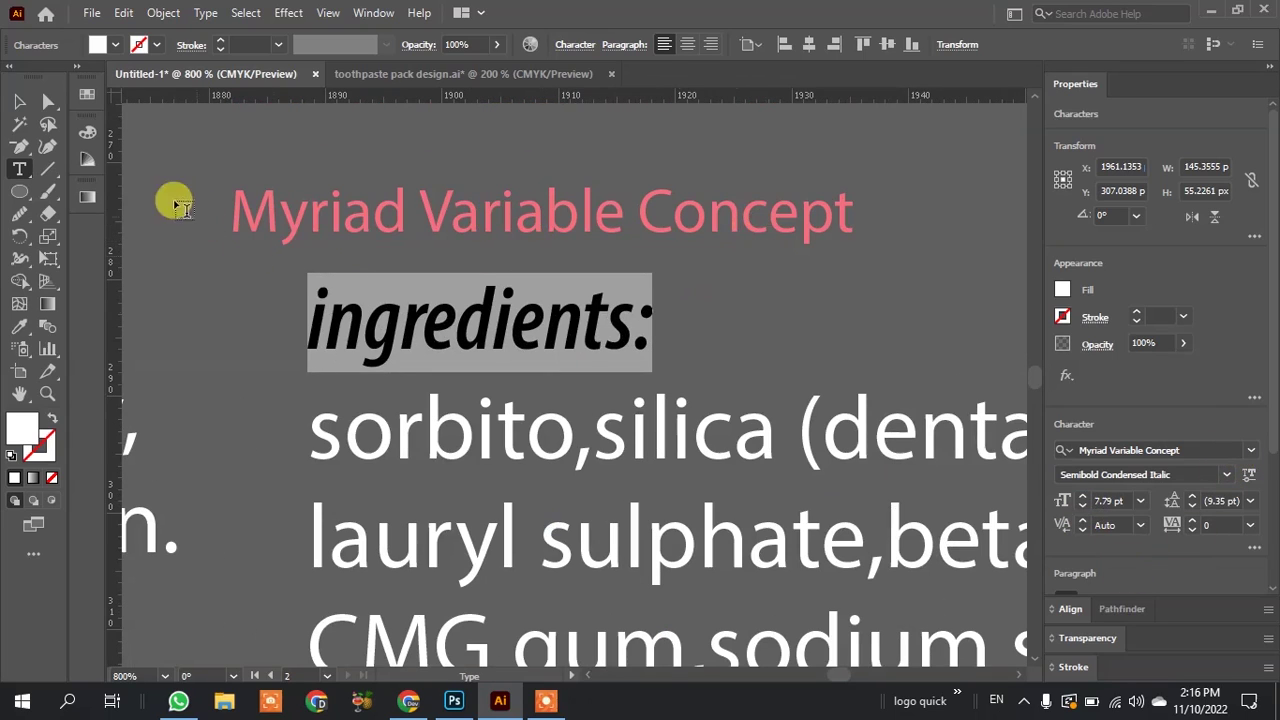
click(15, 97)
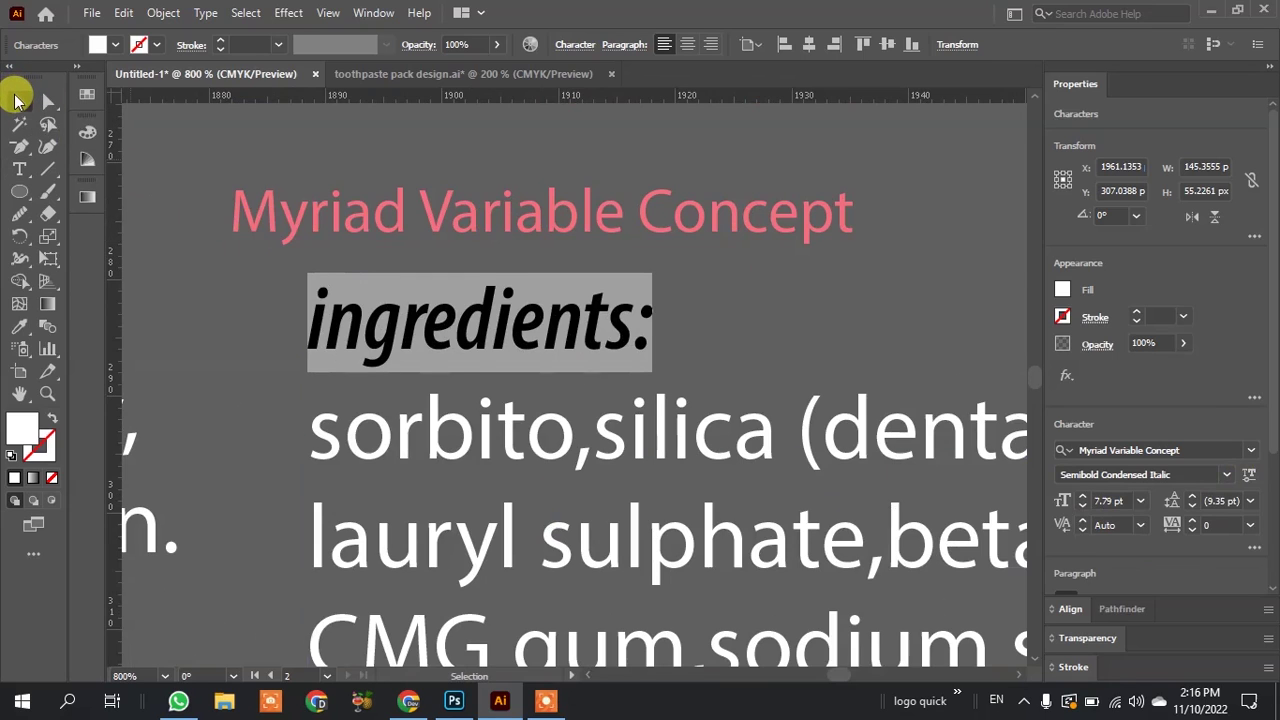
Look over the barcode image search results in the browser, then return to the design.
scroll(256, 214, down, 5)
scroll(680, 243, up, 2)
scroll(731, 257, up, 2)
scroll(710, 258, down, 2)
scroll(754, 366, up, 1)
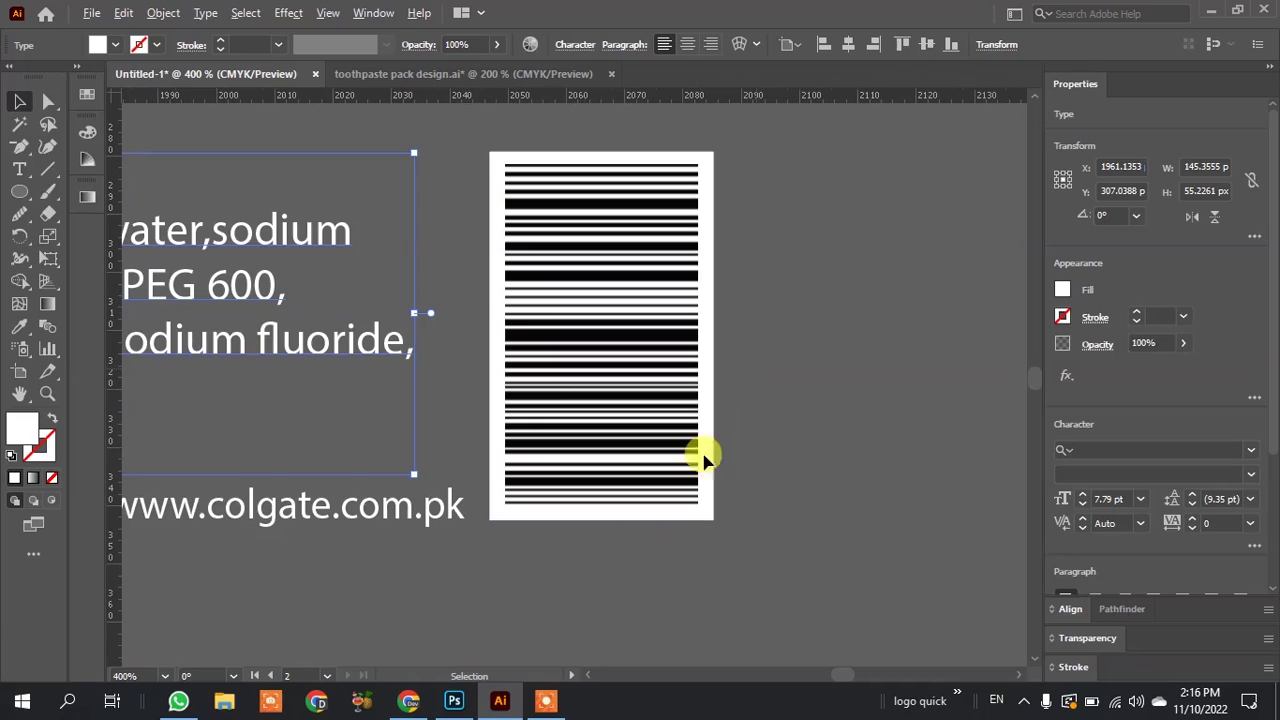
click(409, 701)
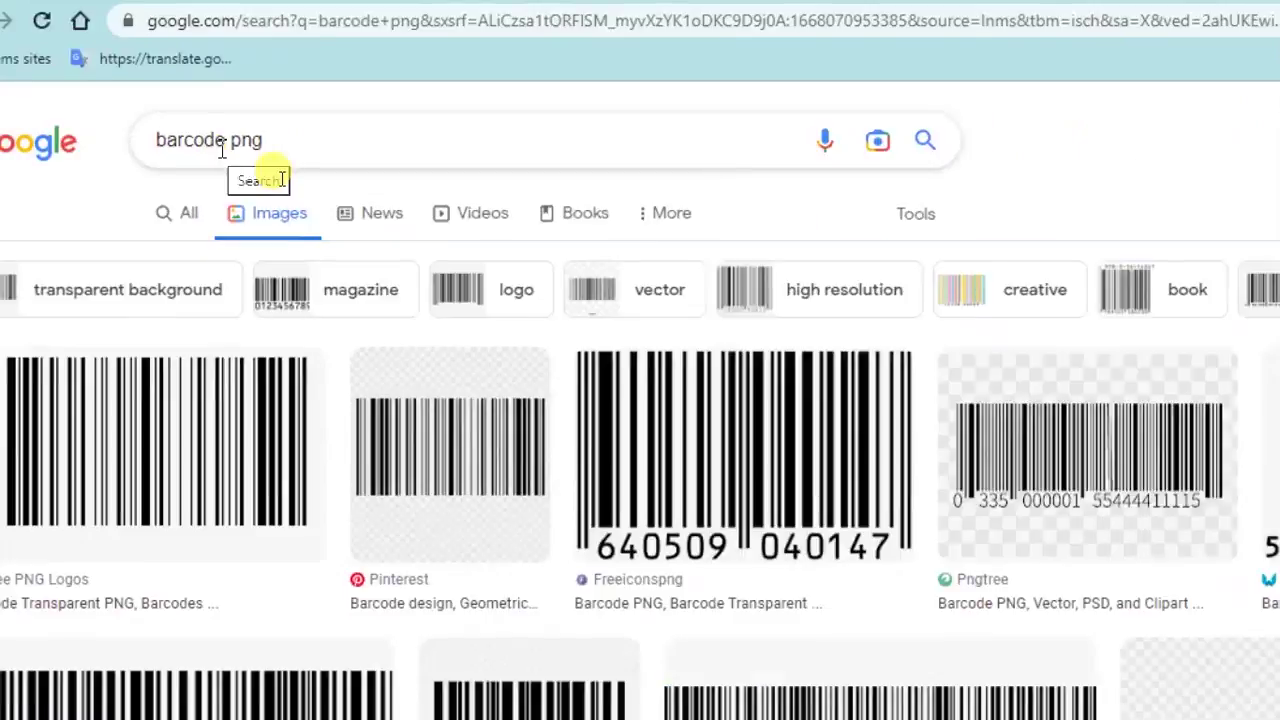
scroll(497, 381, down, 2)
scroll(497, 400, down, 5)
click(1172, 28)
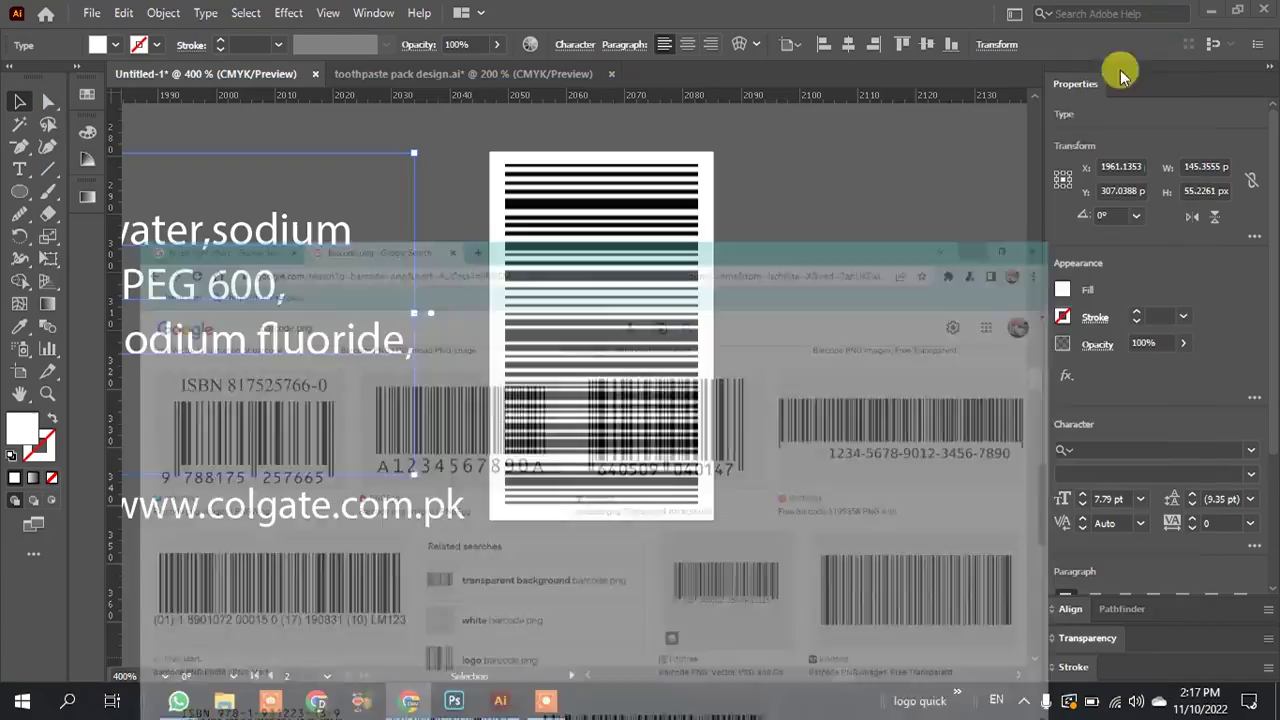
Draw a white rectangle to the right of the barcode, then delete it.
scroll(751, 277, up, 1)
scroll(751, 277, down, 1)
click(20, 176)
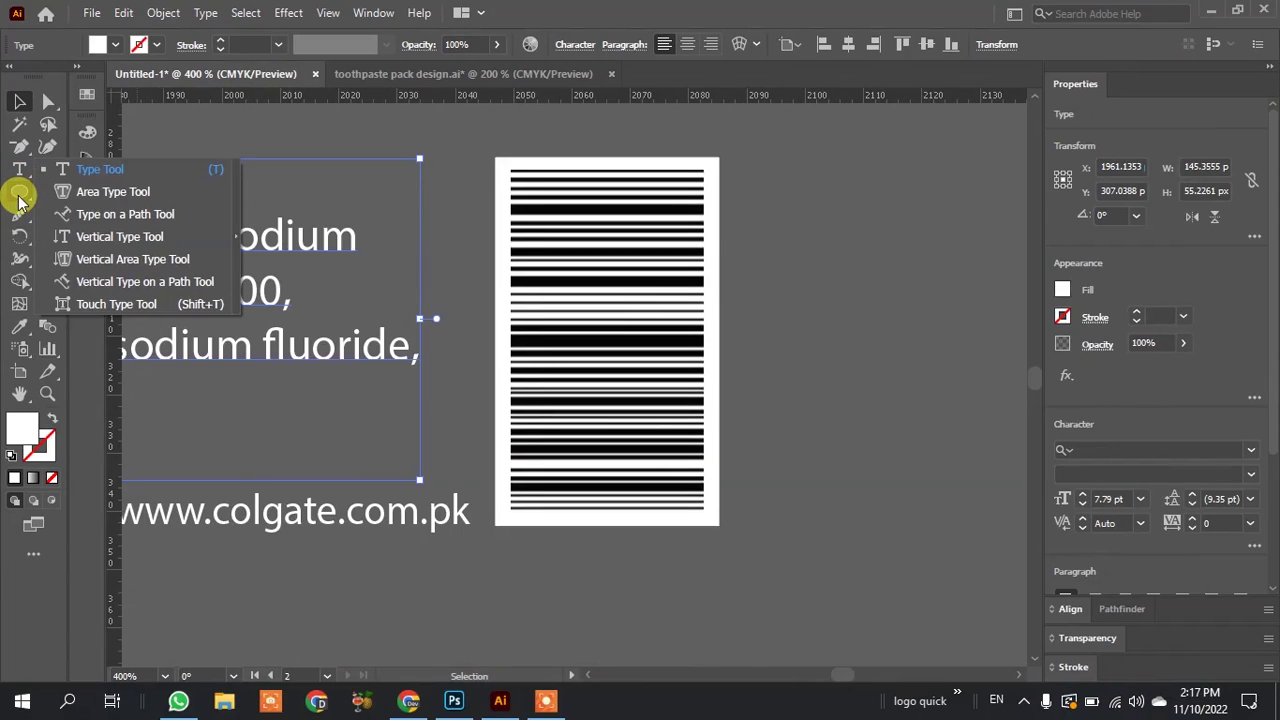
click(20, 193)
click(90, 180)
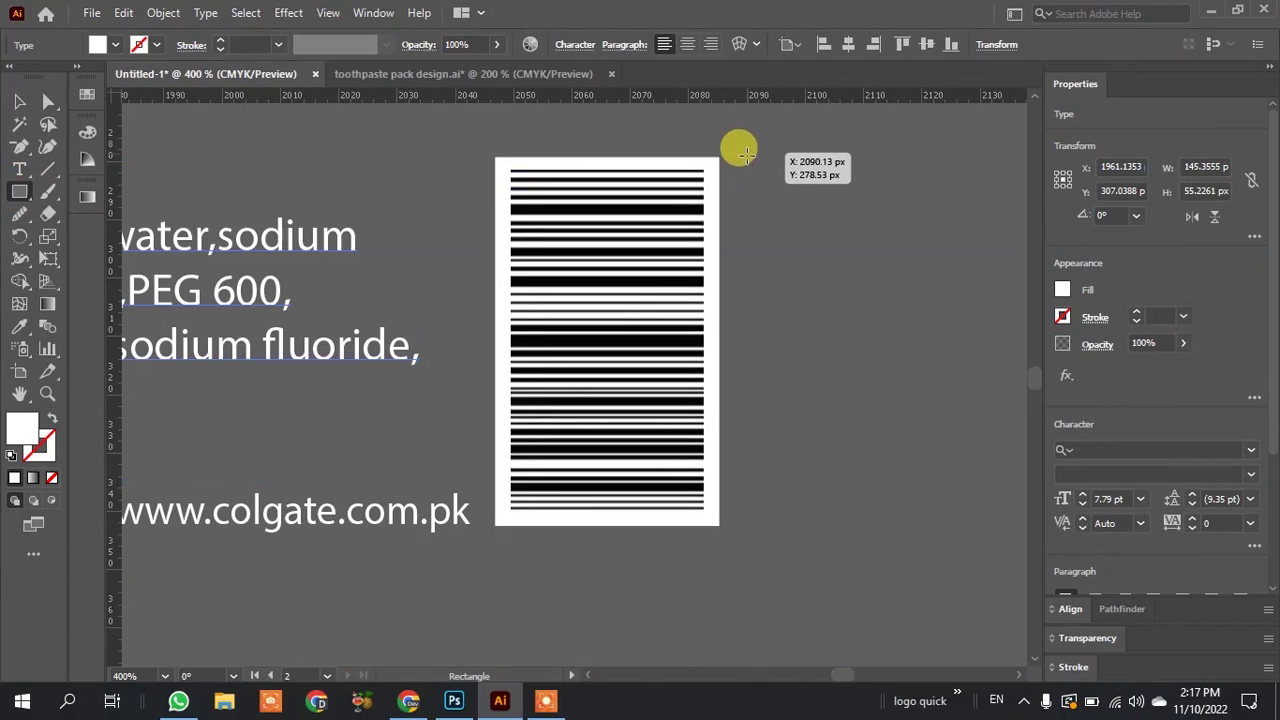
mouse_move(746, 157)
mouse_down()
mouse_move(925, 525)
mouse_move(947, 524)
mouse_up()
click(19, 101)
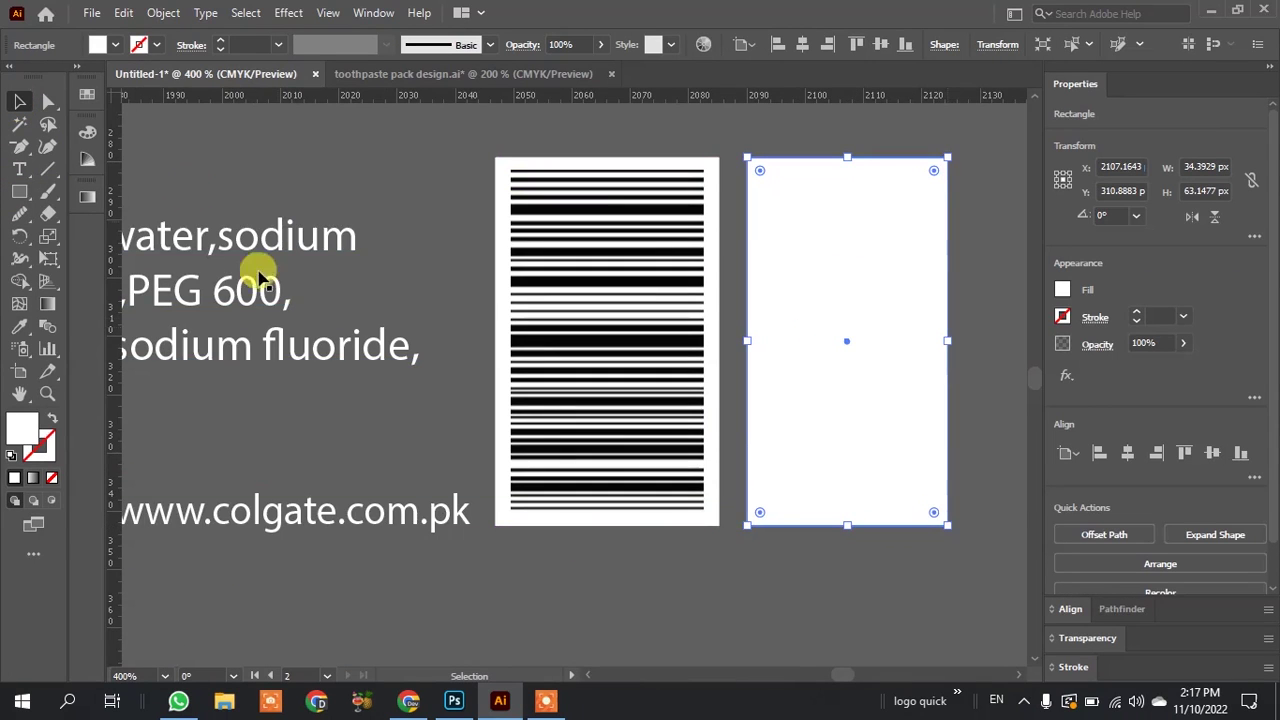
scroll(300, 360, down, 3)
key(Delete)
Try selecting the dieline's upper panel and the band below it, then clear the selection.
scroll(458, 405, down, 5)
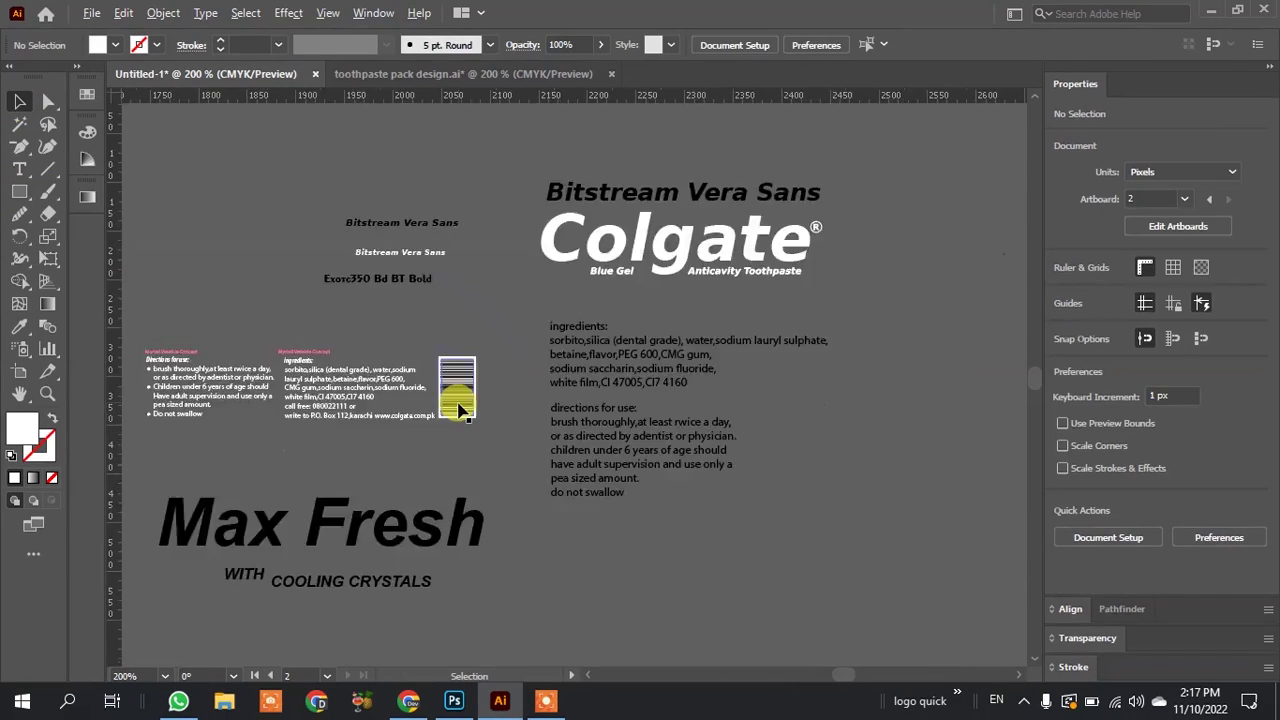
scroll(400, 470, down, 2)
scroll(314, 500, up, 2)
scroll(500, 460, up, 2)
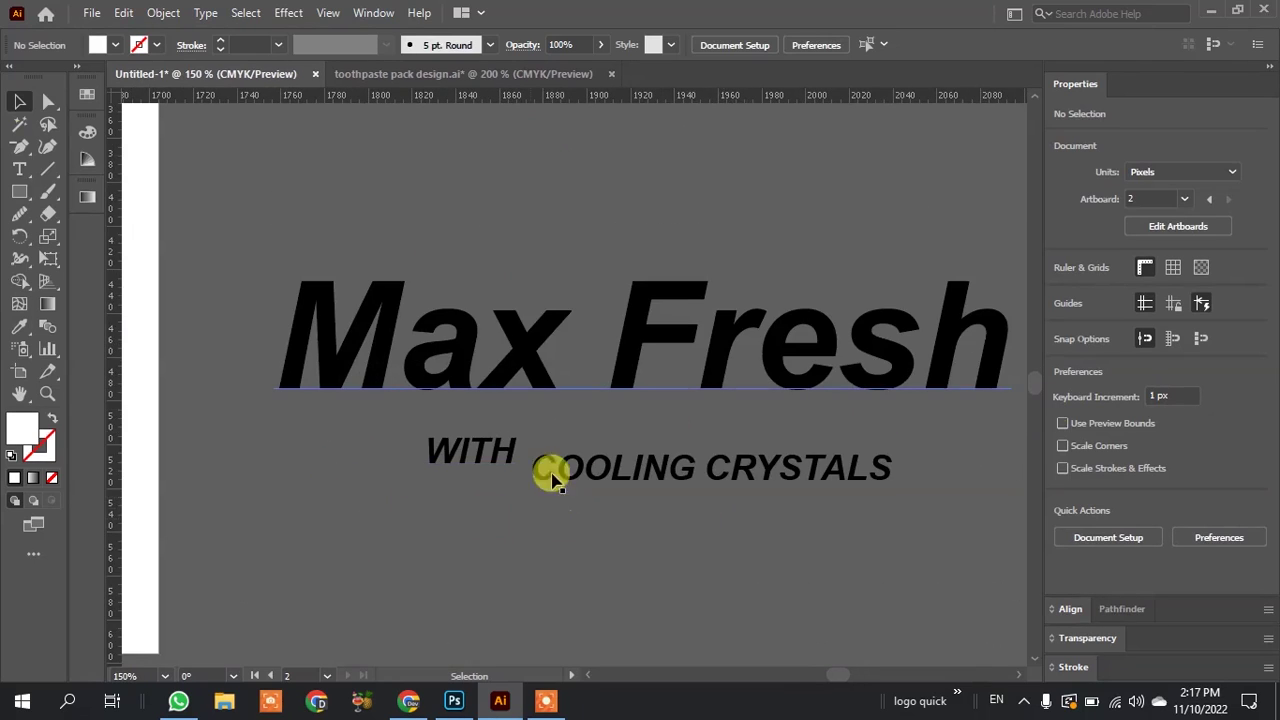
scroll(550, 478, down, 3)
scroll(608, 414, up, 2)
scroll(466, 508, down, 2)
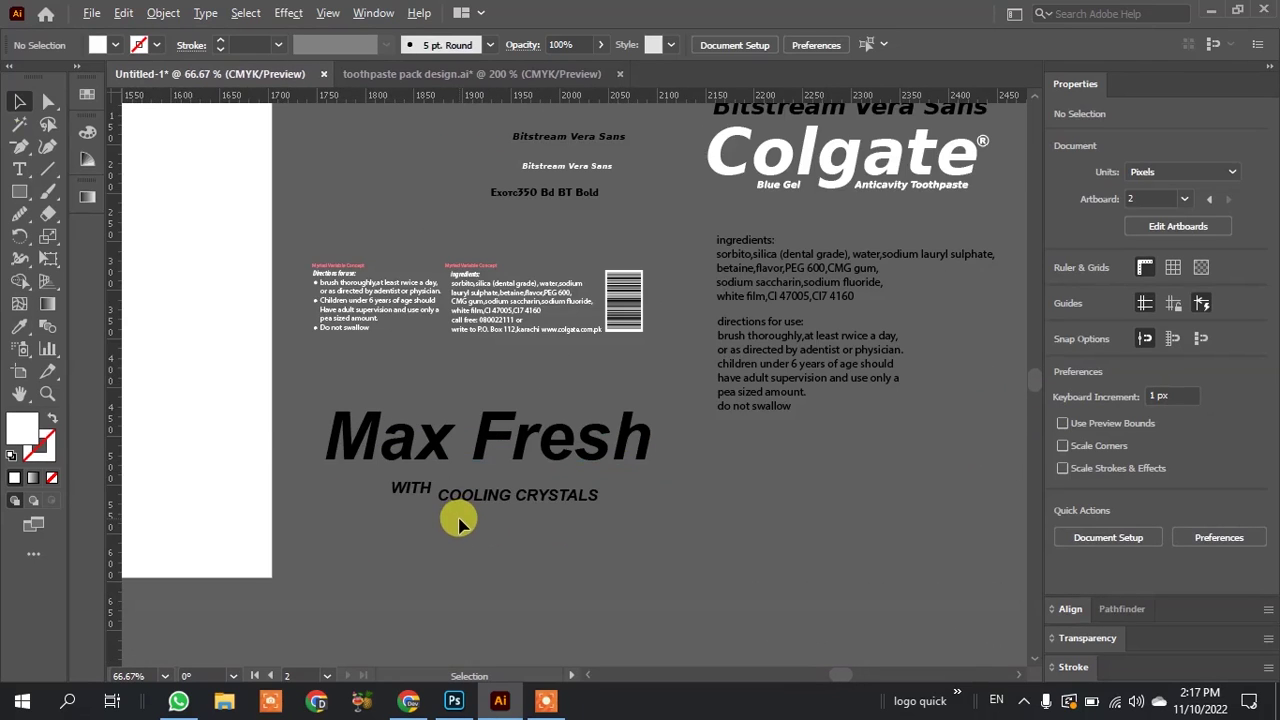
scroll(458, 518, up, 2)
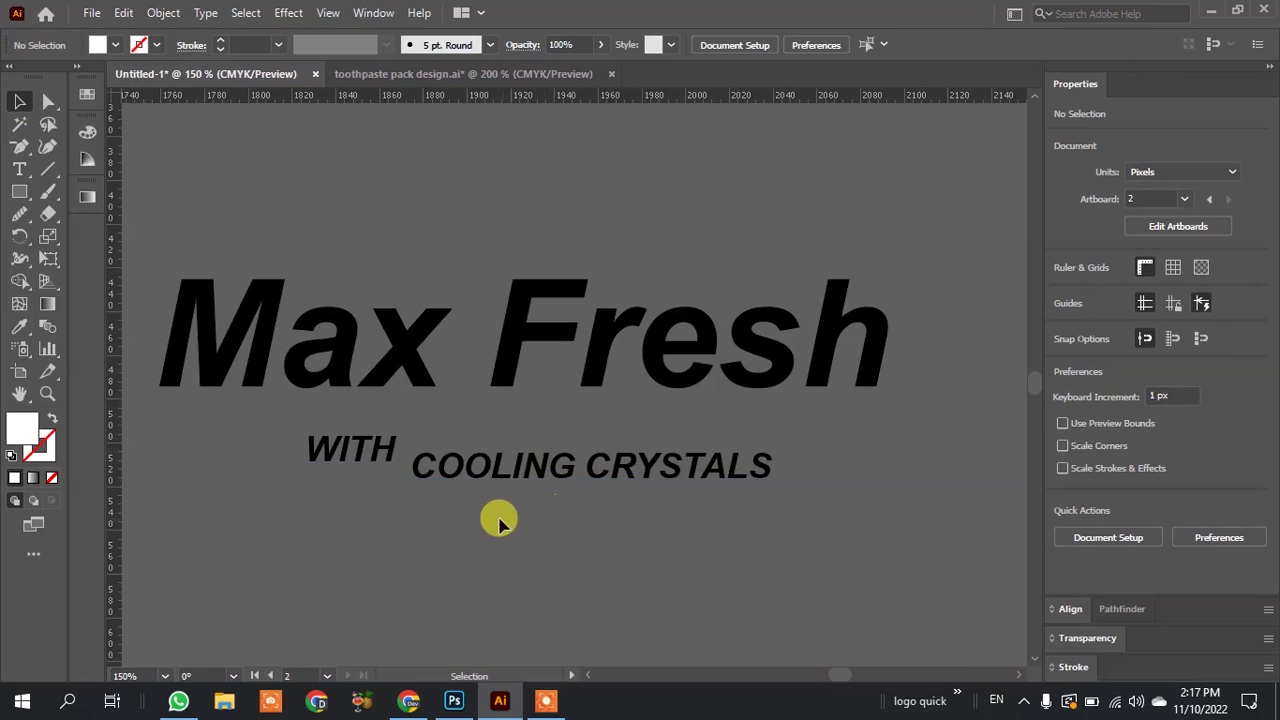
scroll(557, 526, down, 4)
scroll(780, 292, up, 1)
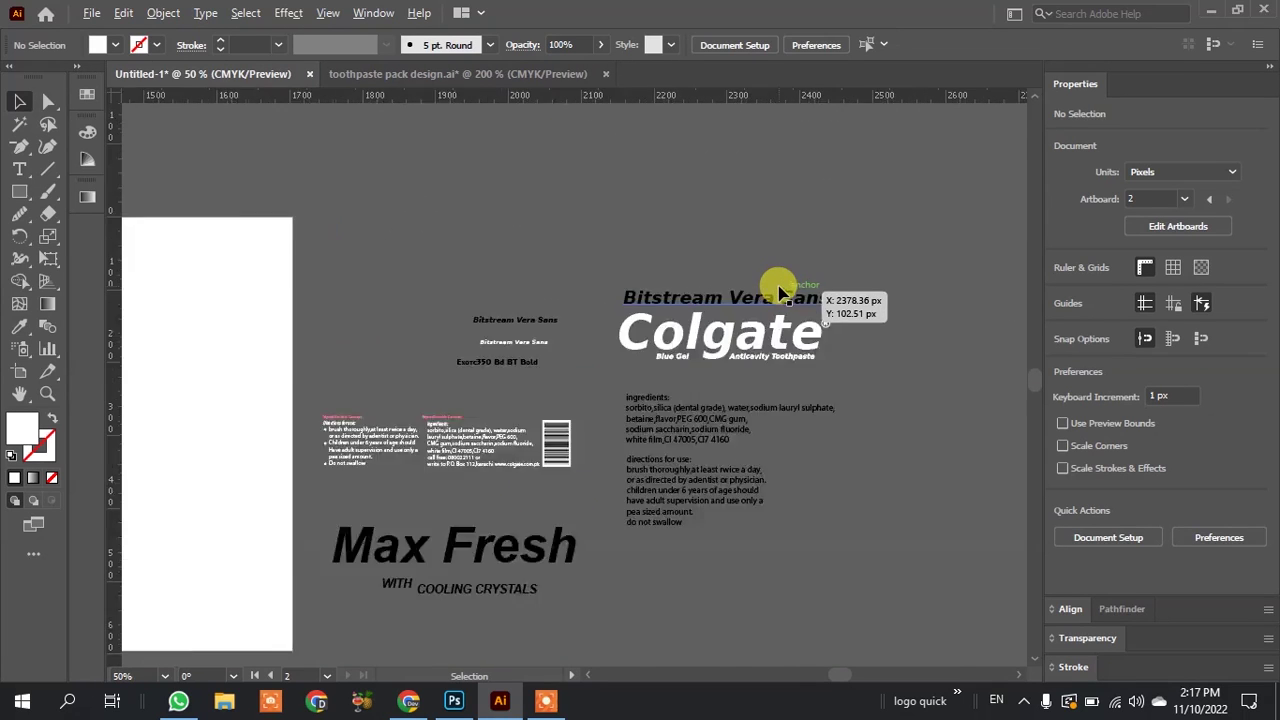
scroll(780, 292, up, 1)
scroll(851, 306, up, 1)
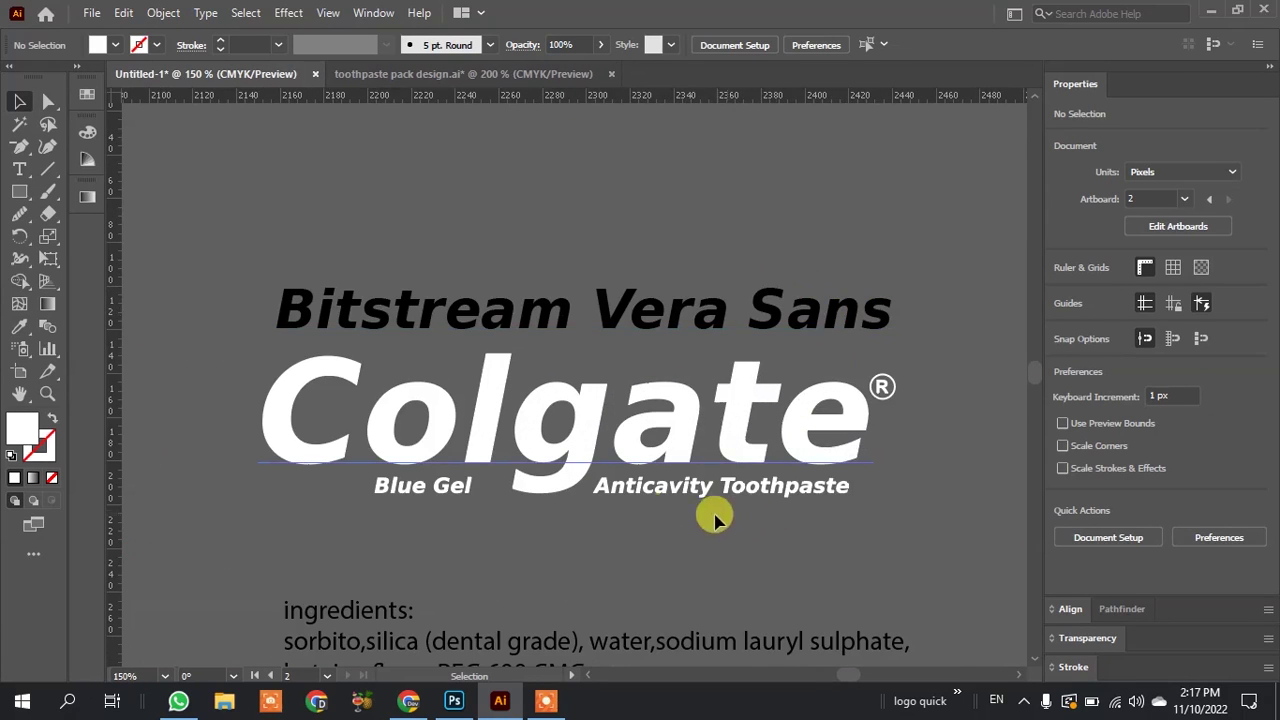
scroll(850, 420, down, 3)
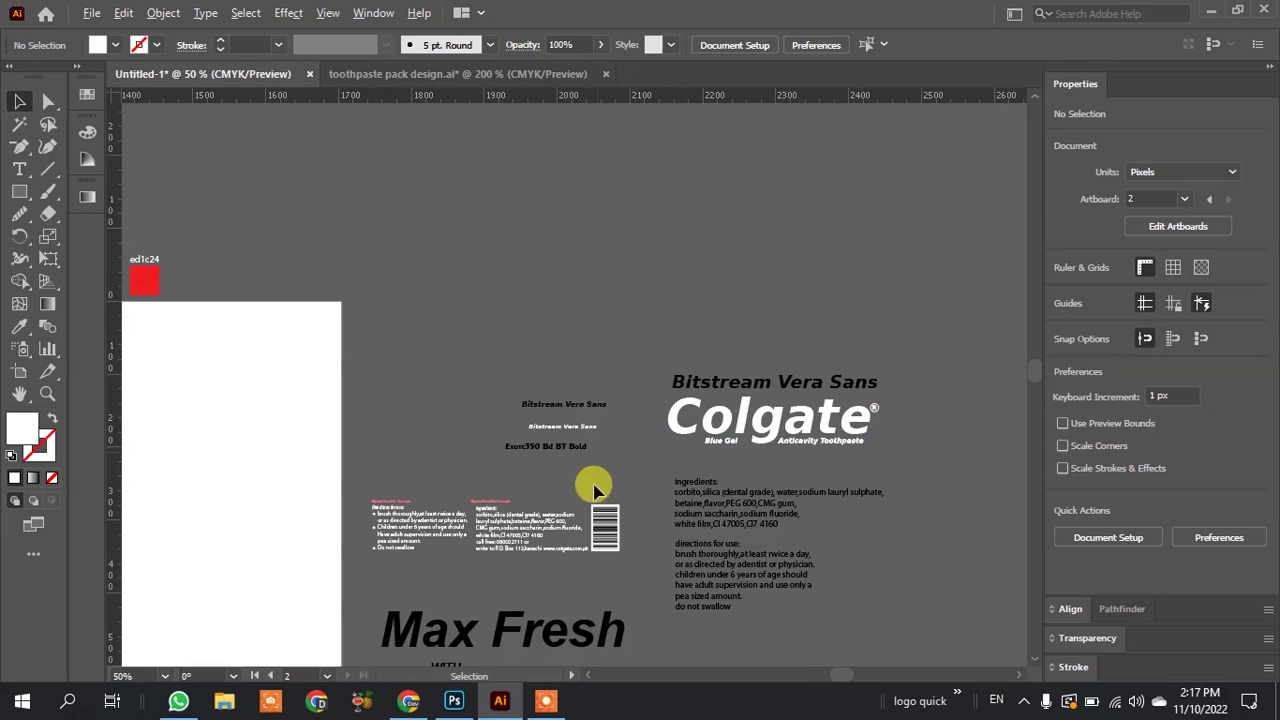
scroll(428, 543, up, 4)
scroll(423, 537, down, 3)
scroll(423, 537, down, 1)
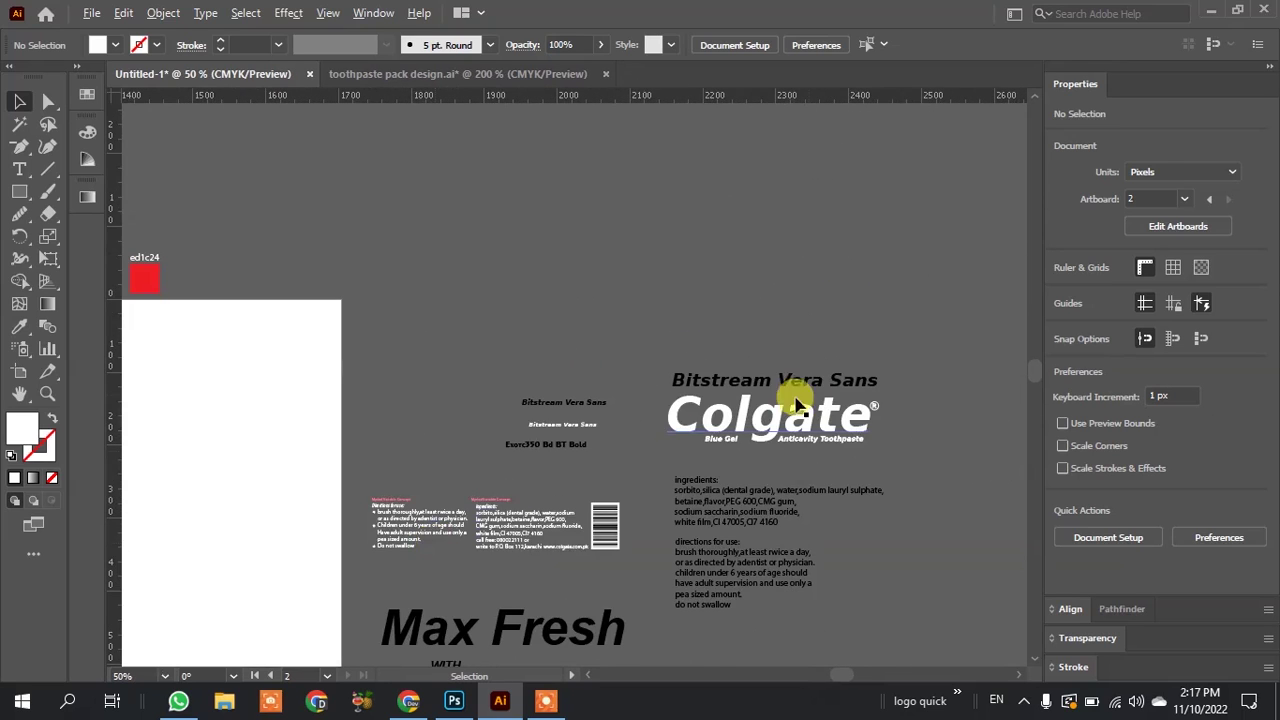
scroll(800, 405, down, 2)
scroll(808, 420, down, 2)
scroll(680, 462, up, 1)
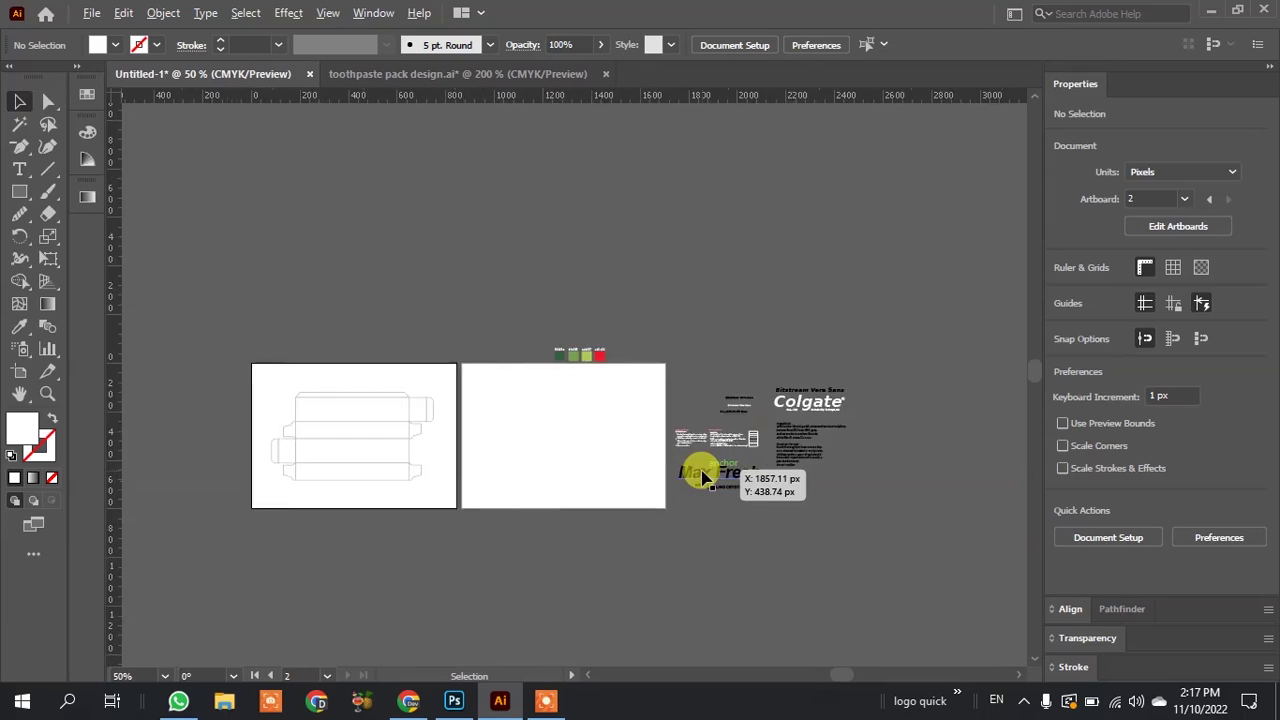
scroll(703, 478, up, 2)
scroll(613, 448, down, 3)
scroll(383, 433, up, 3)
scroll(382, 433, up, 3)
scroll(380, 432, up, 1)
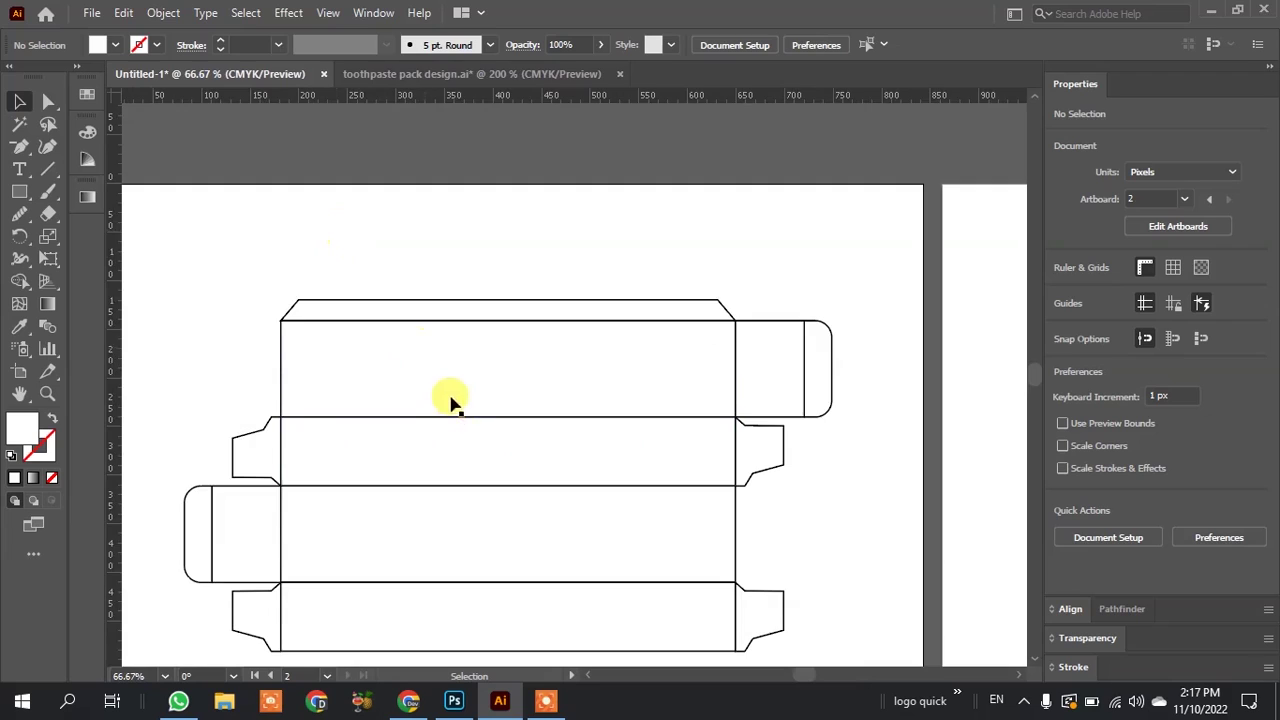
scroll(474, 337, up, 2)
click(477, 316)
scroll(491, 337, down, 2)
scroll(518, 395, up, 2)
click(518, 395)
scroll(518, 393, down, 4)
click(557, 266)
scroll(578, 342, up, 2)
click(540, 400)
click(531, 430)
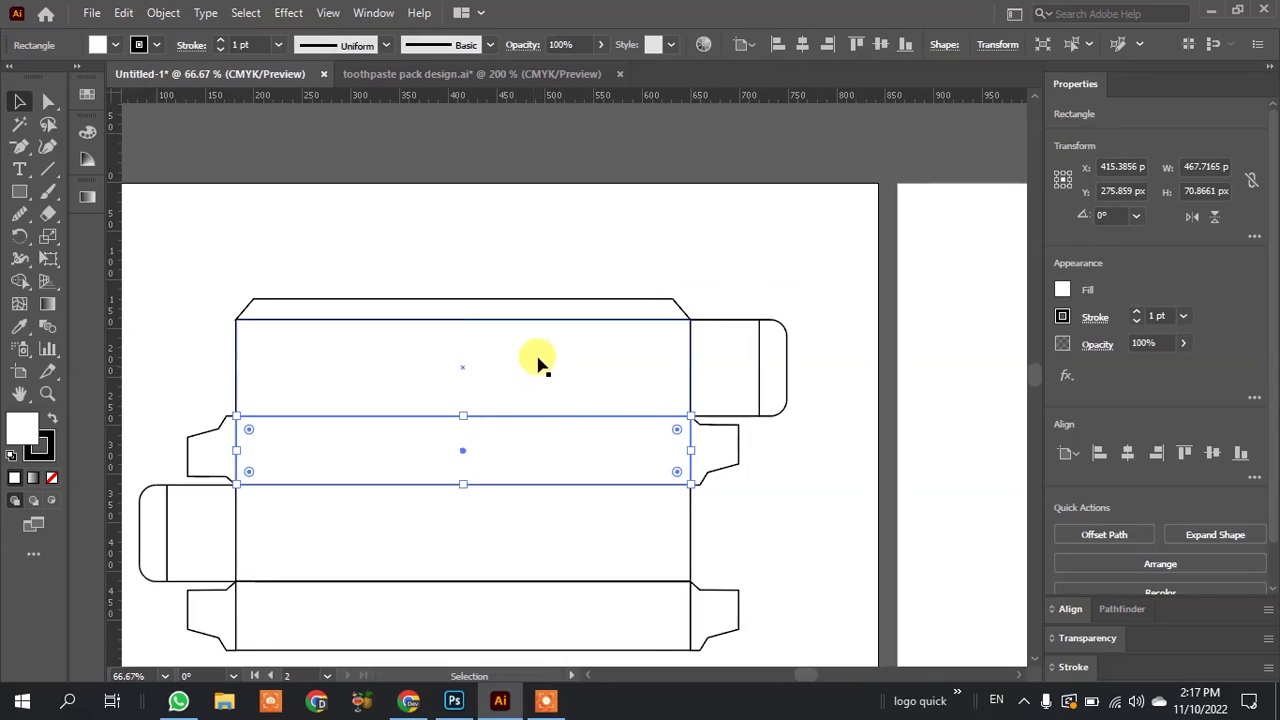
click(536, 372)
shift+click(543, 420)
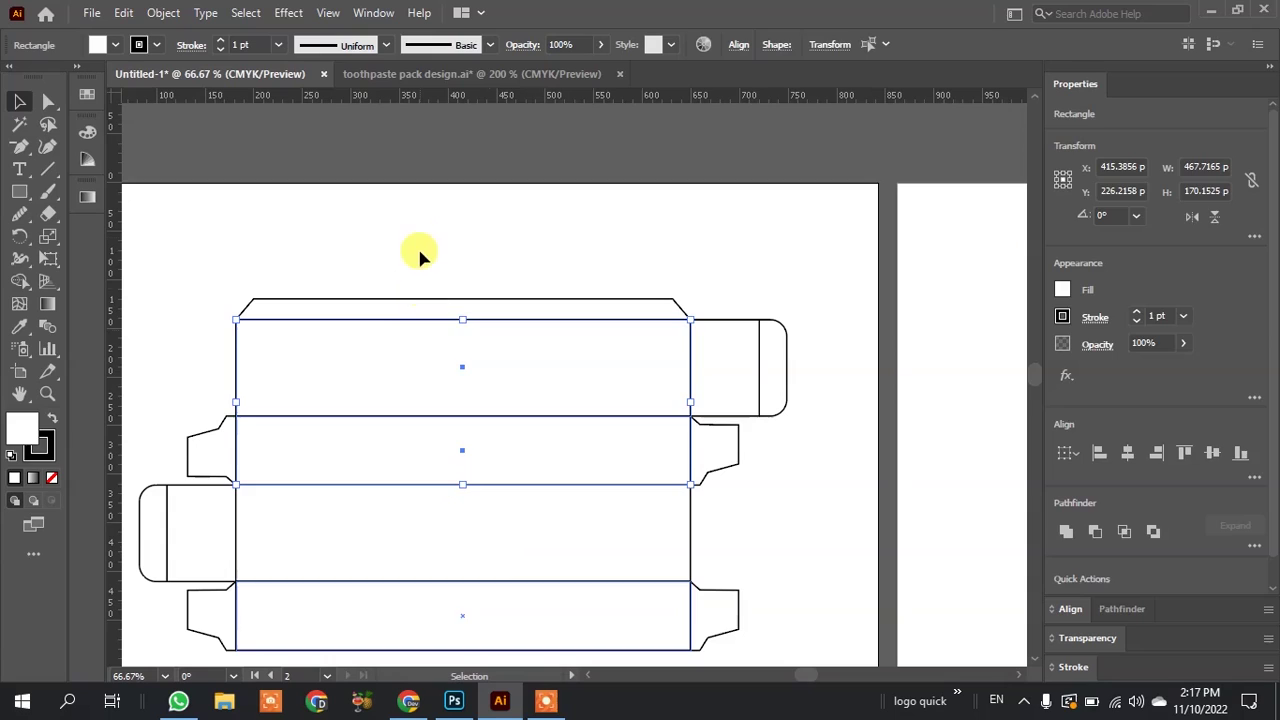
click(440, 280)
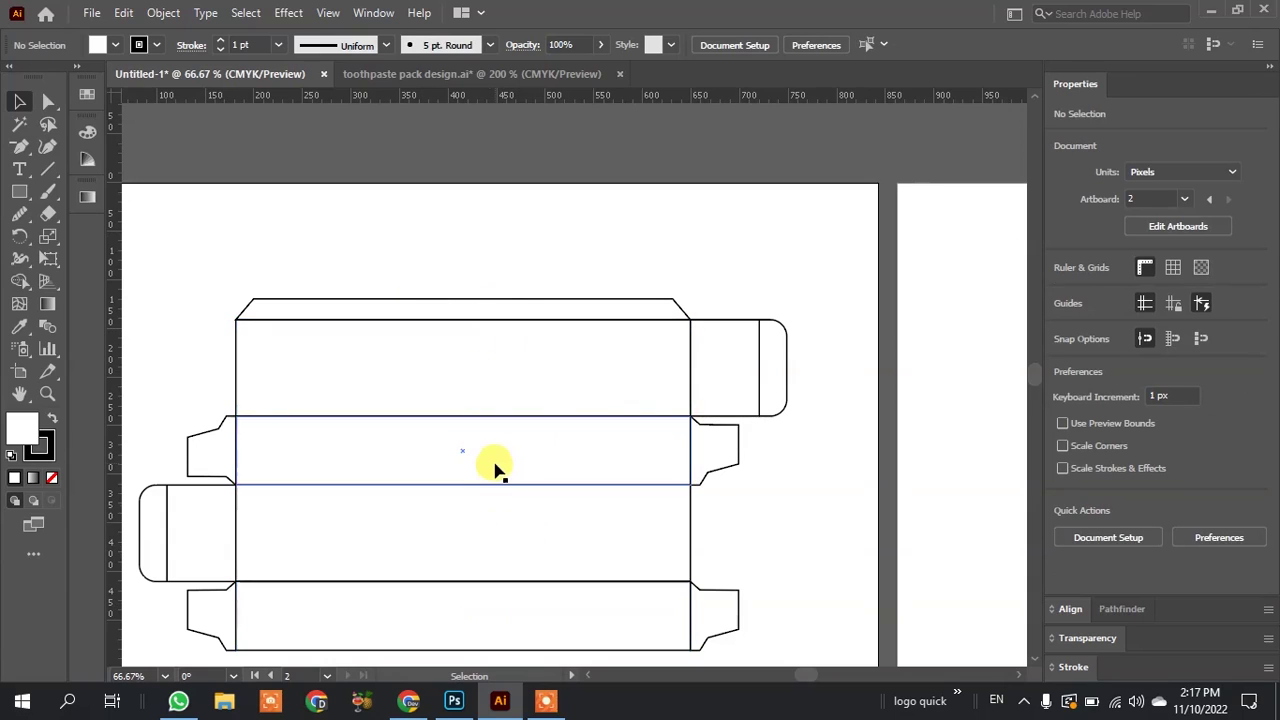
Alt+Shift-drag a copy of the front panel rectangle onto artboard 2 and browse Object > Path.
scroll(440, 440, down, 1)
scroll(440, 460, up, 2)
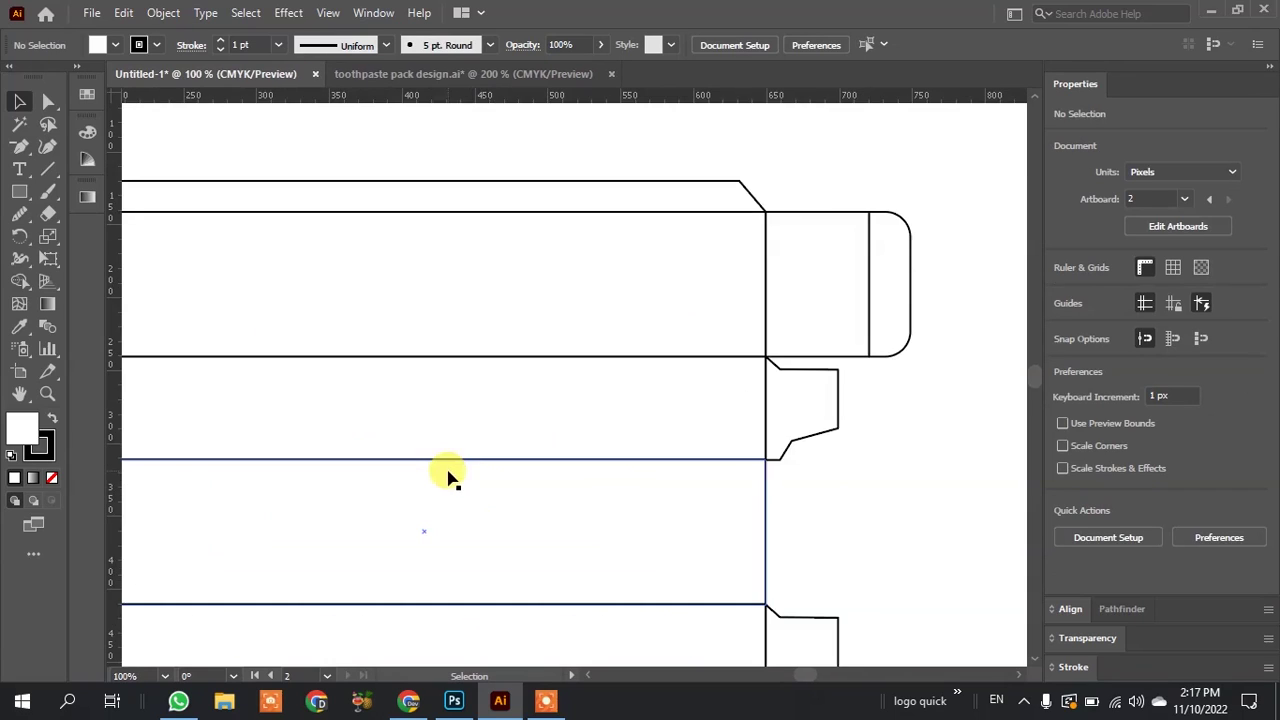
scroll(375, 371, down, 1)
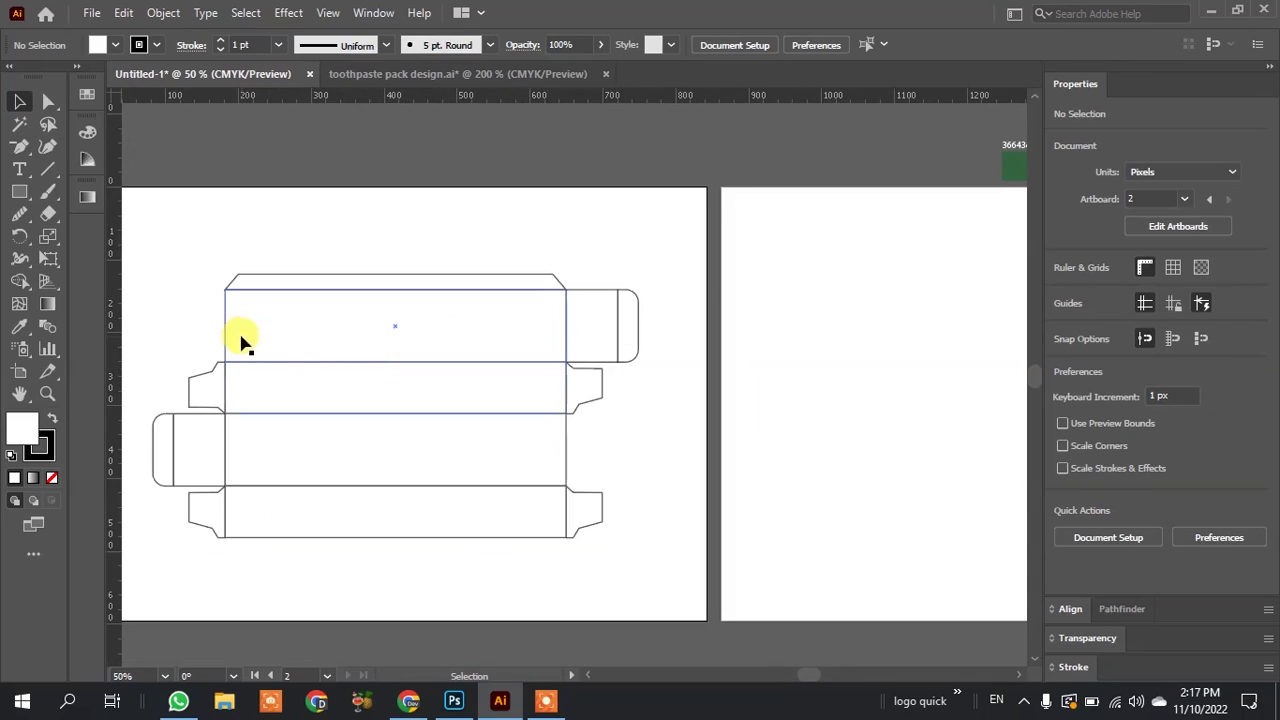
scroll(365, 340, up, 1)
scroll(412, 313, down, 1)
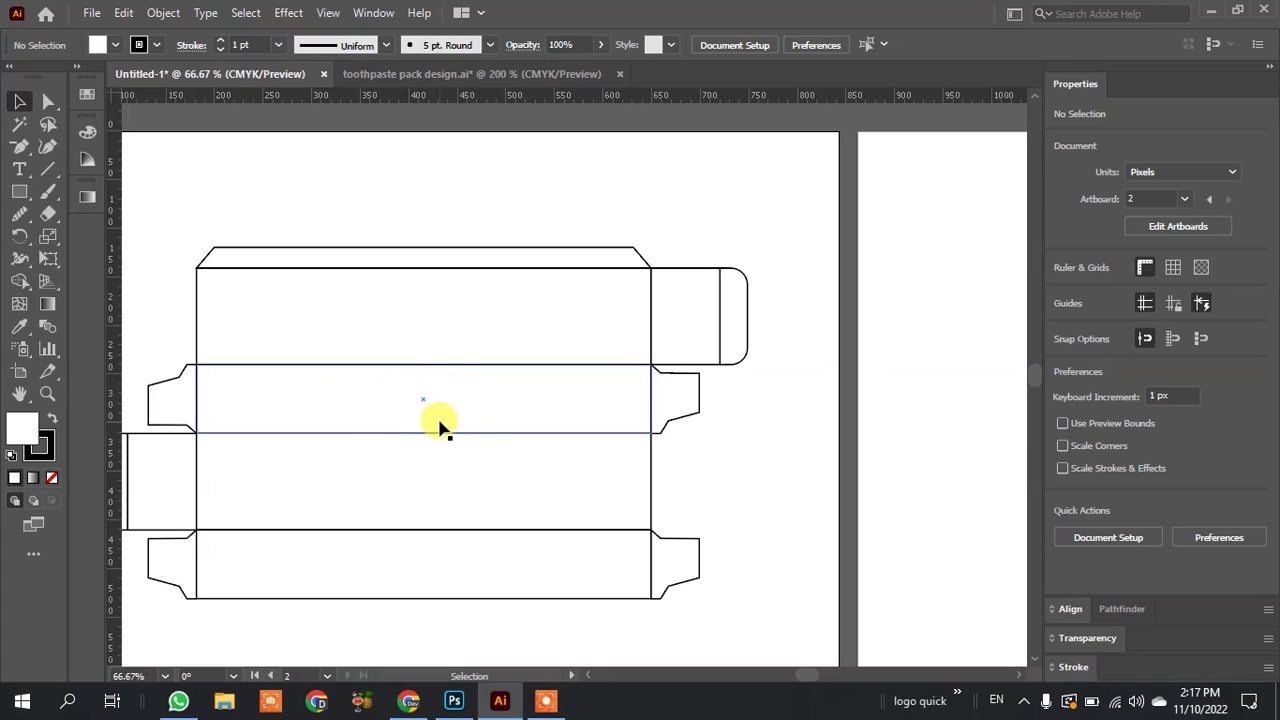
scroll(413, 576, up, 1)
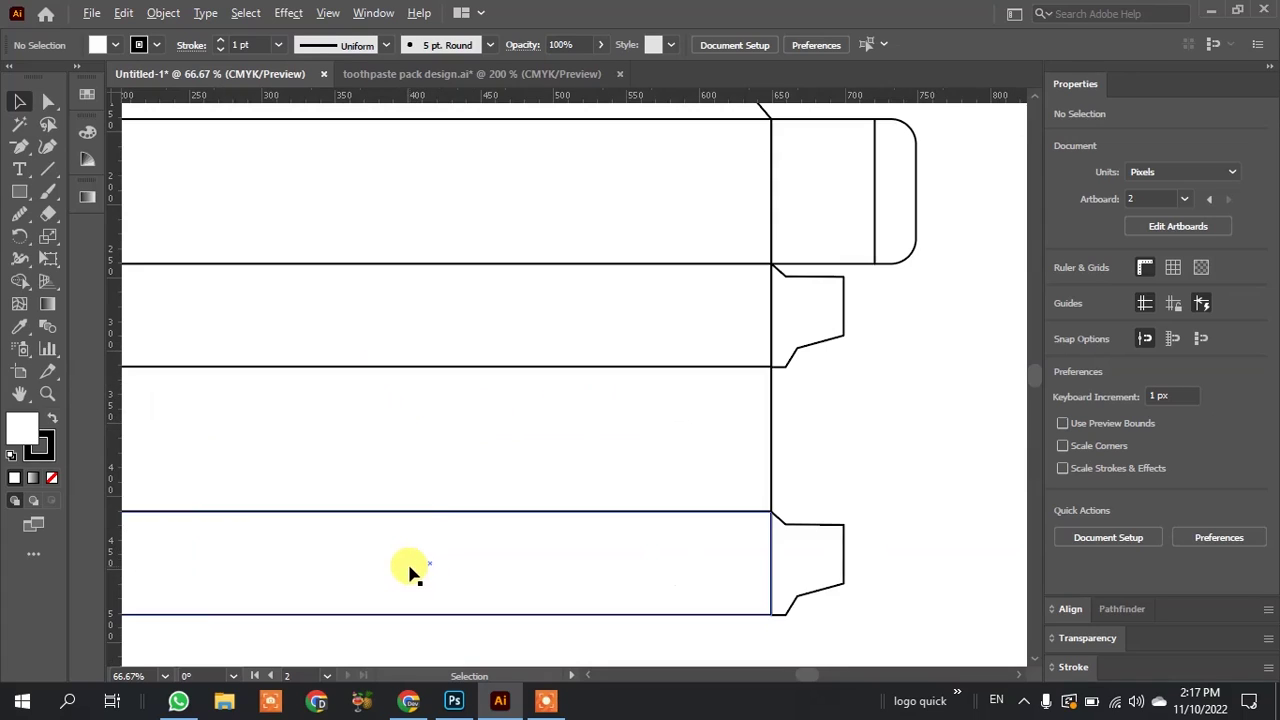
scroll(405, 455, down, 3)
scroll(330, 432, down, 1)
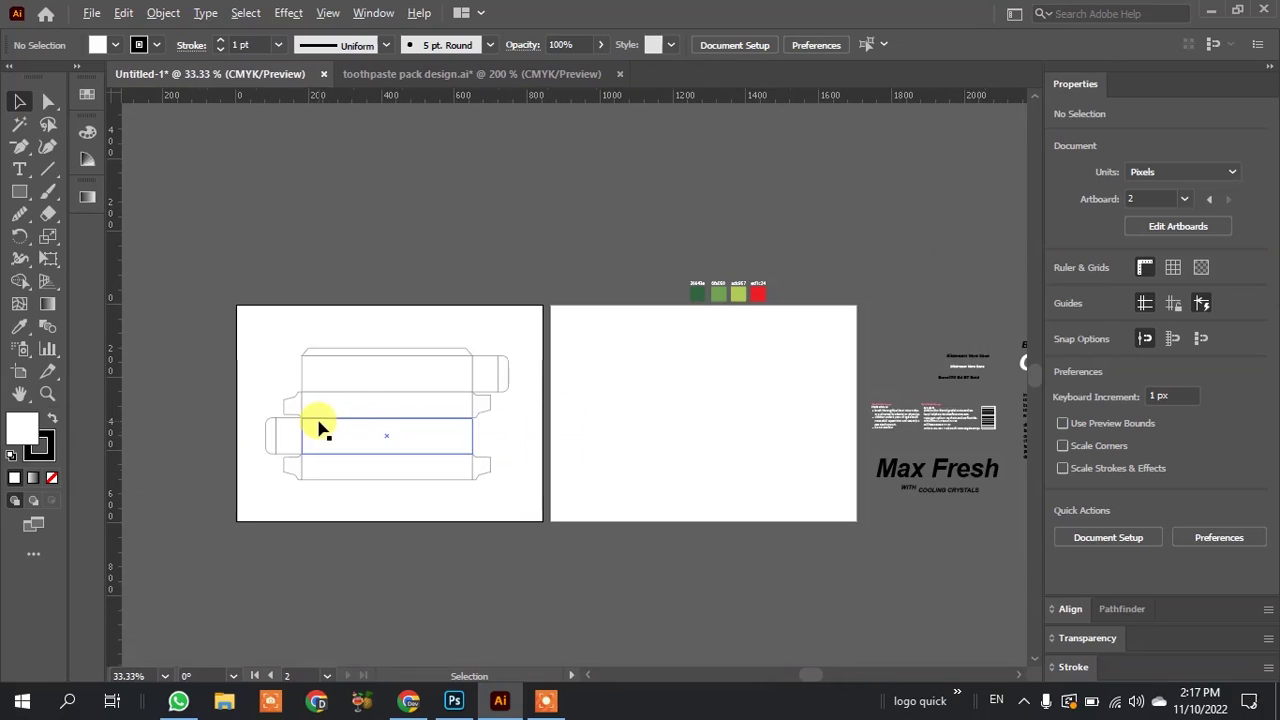
scroll(430, 388, up, 3)
scroll(443, 386, down, 1)
scroll(337, 400, down, 1)
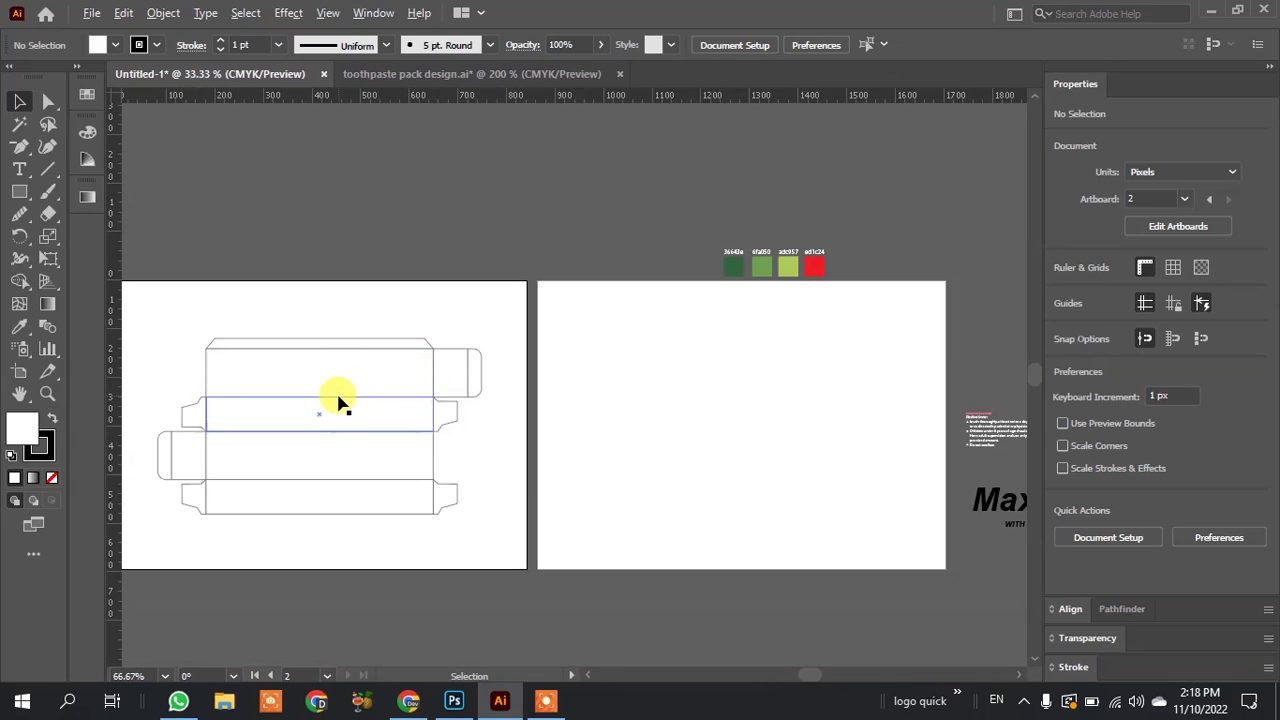
drag(306, 373, 722, 384)
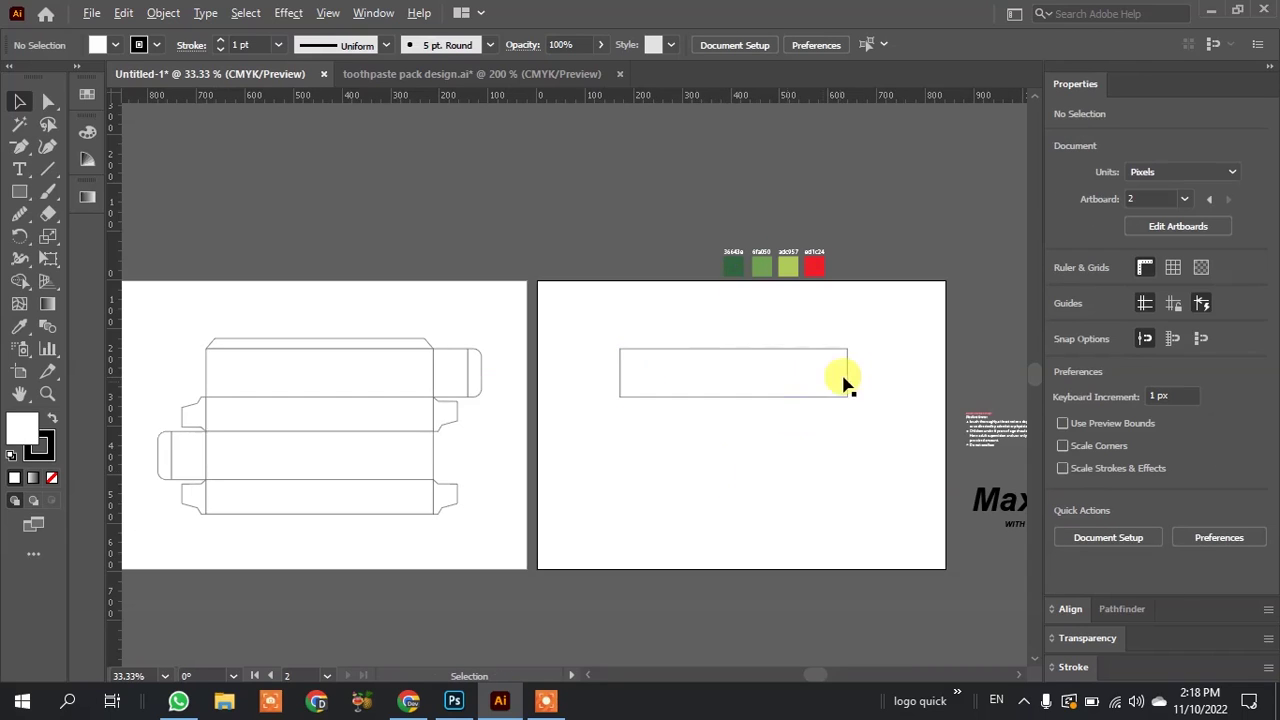
scroll(854, 349, up, 3)
scroll(854, 349, down, 1)
click(608, 442)
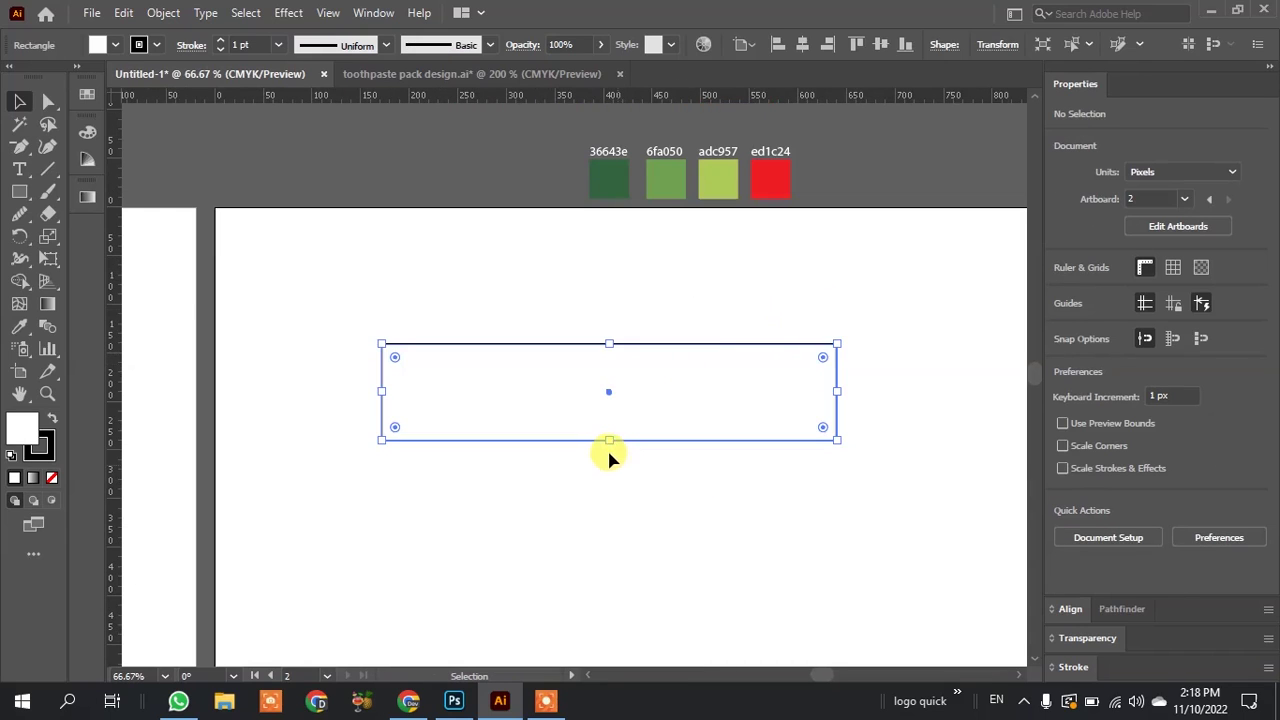
scroll(608, 446, up, 1)
click(160, 12)
mouse_move(231, 453)
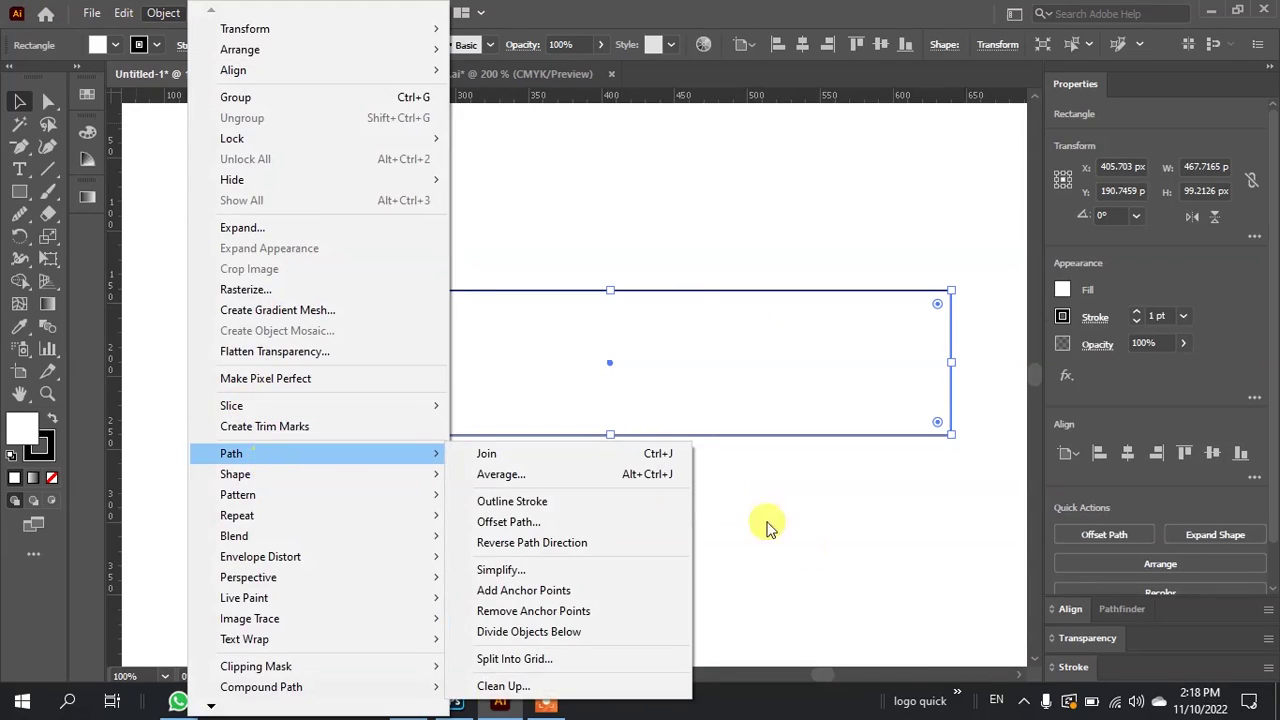
click(728, 510)
scroll(205, 359, down, 1)
scroll(358, 358, up, 1)
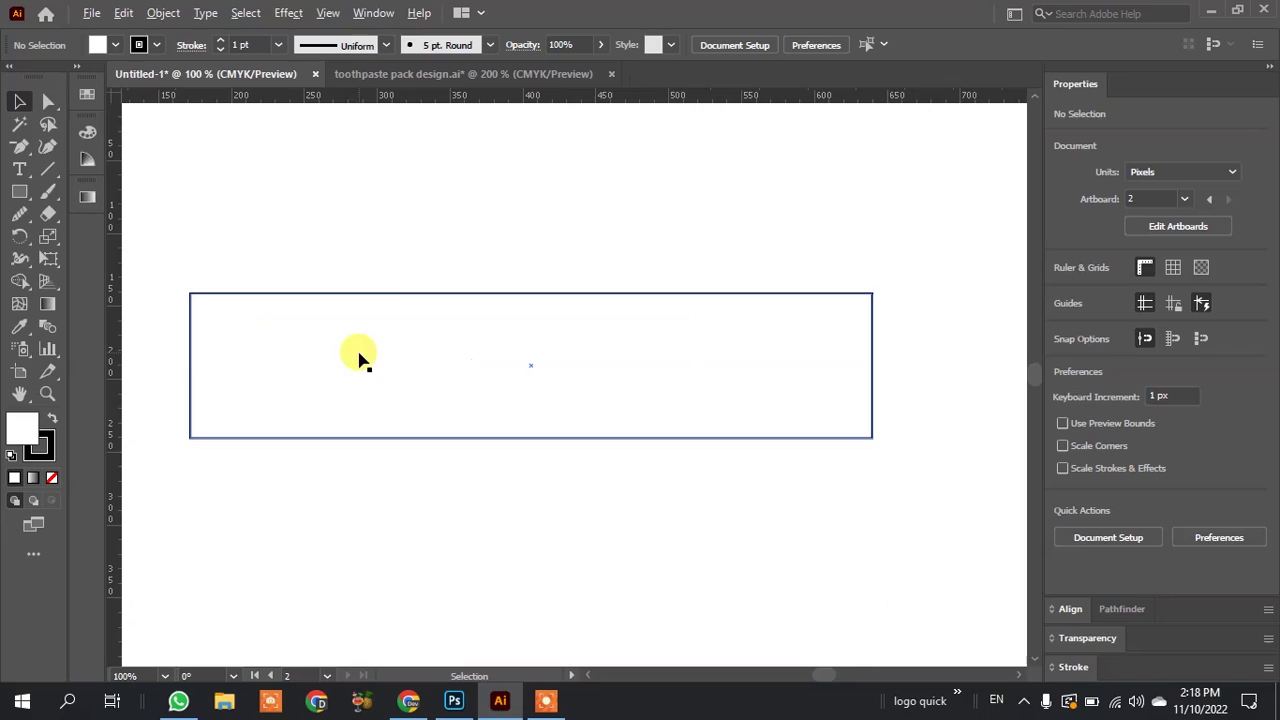
Drag ruler guides onto the top, left, bottom and right edges of the copied rectangle.
drag(464, 100, 452, 292)
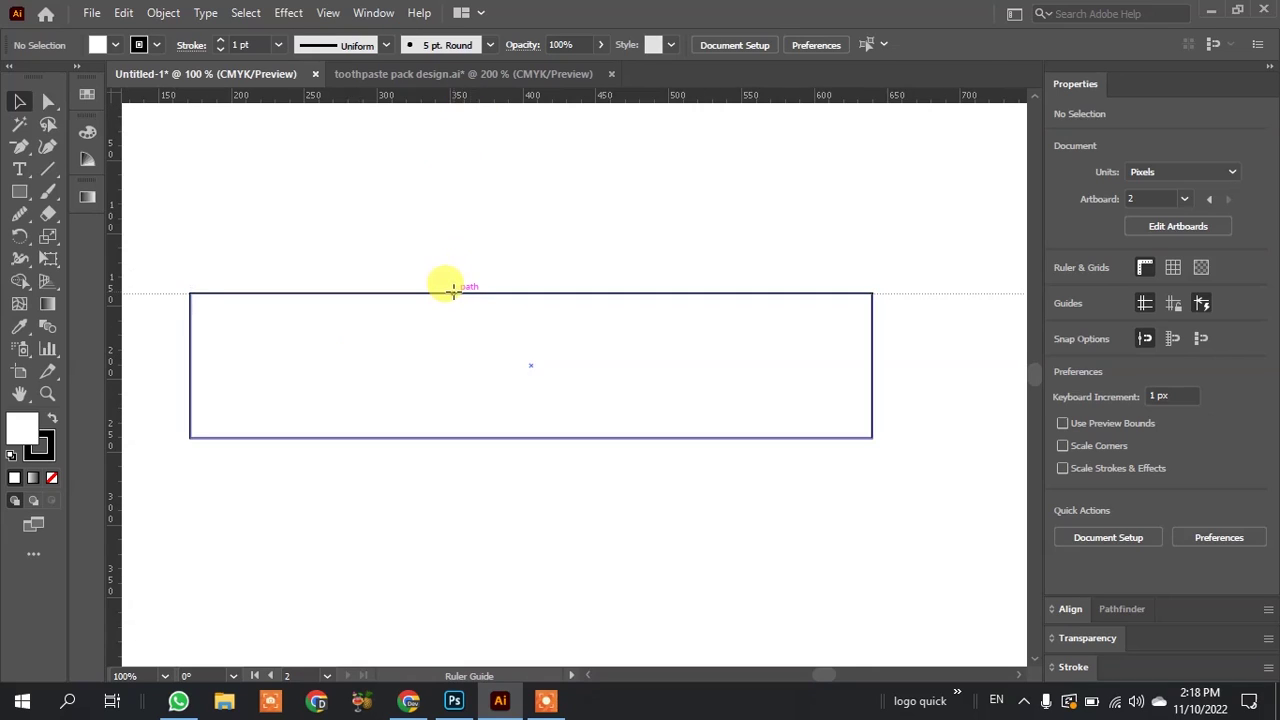
drag(114, 309, 190, 327)
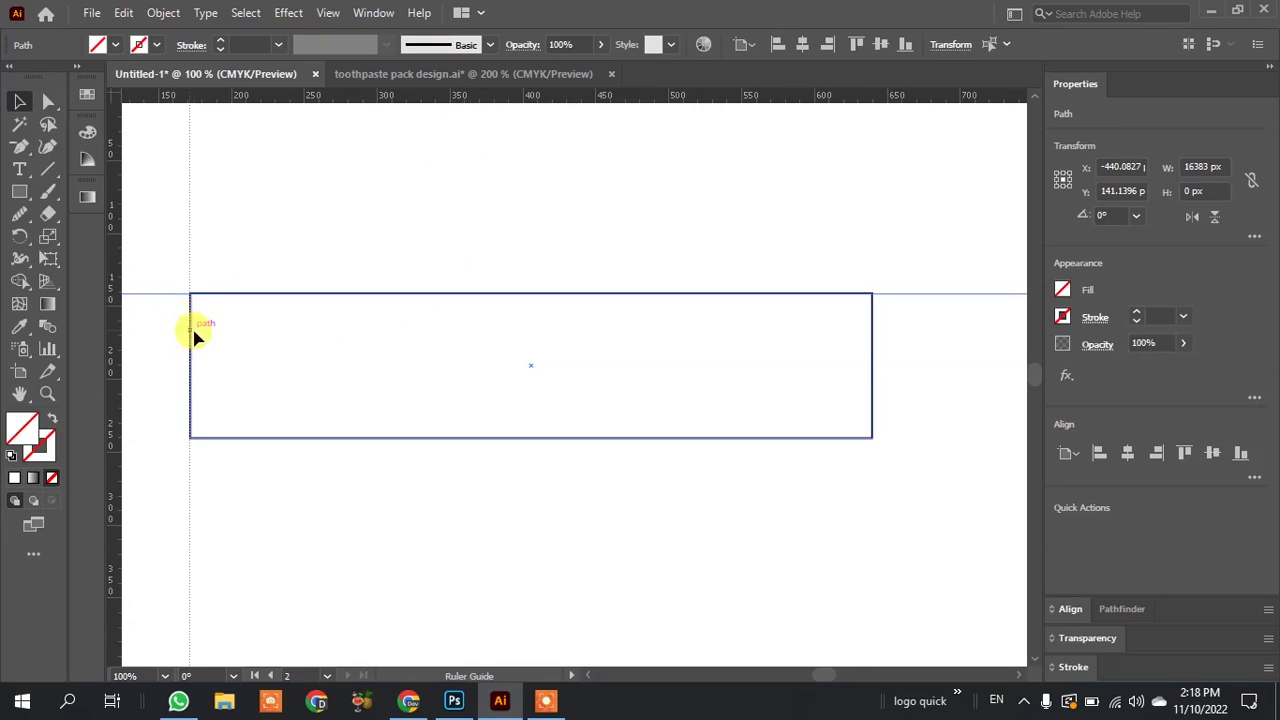
drag(443, 100, 405, 437)
mouse_move(114, 326)
mouse_down()
mouse_move(500, 395)
mouse_move(870, 410)
mouse_up()
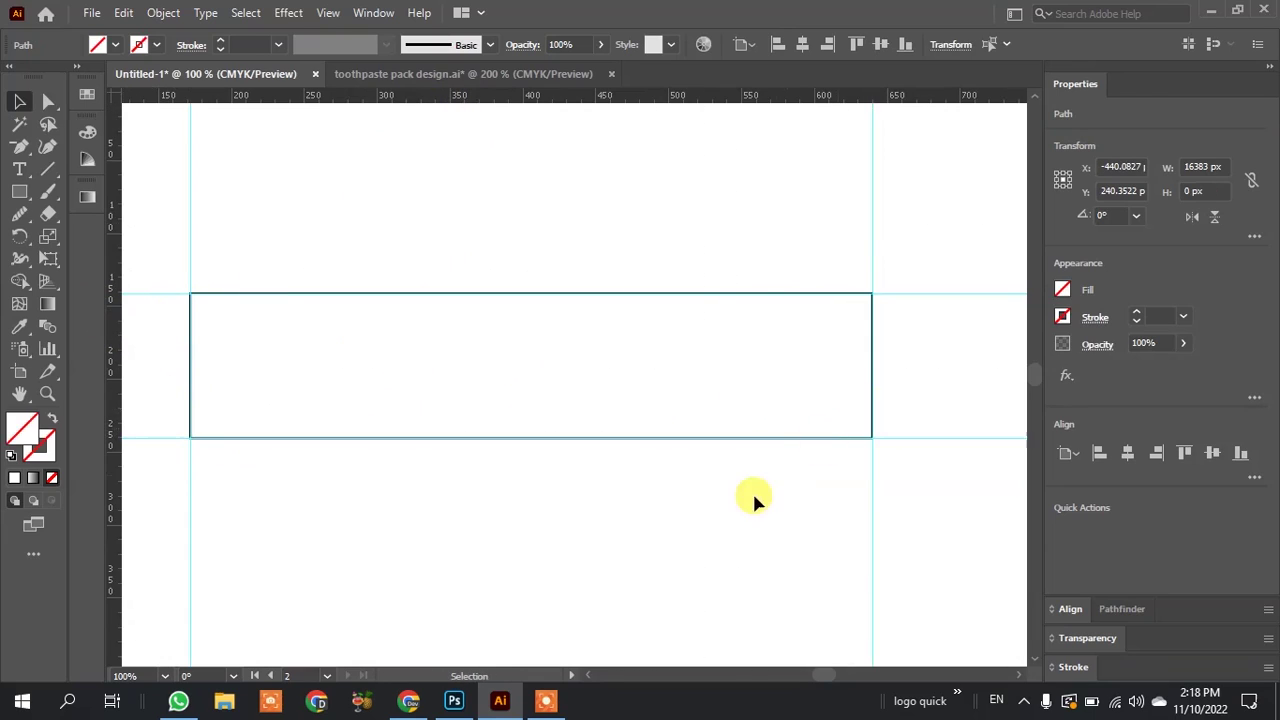
click(660, 257)
click(872, 250)
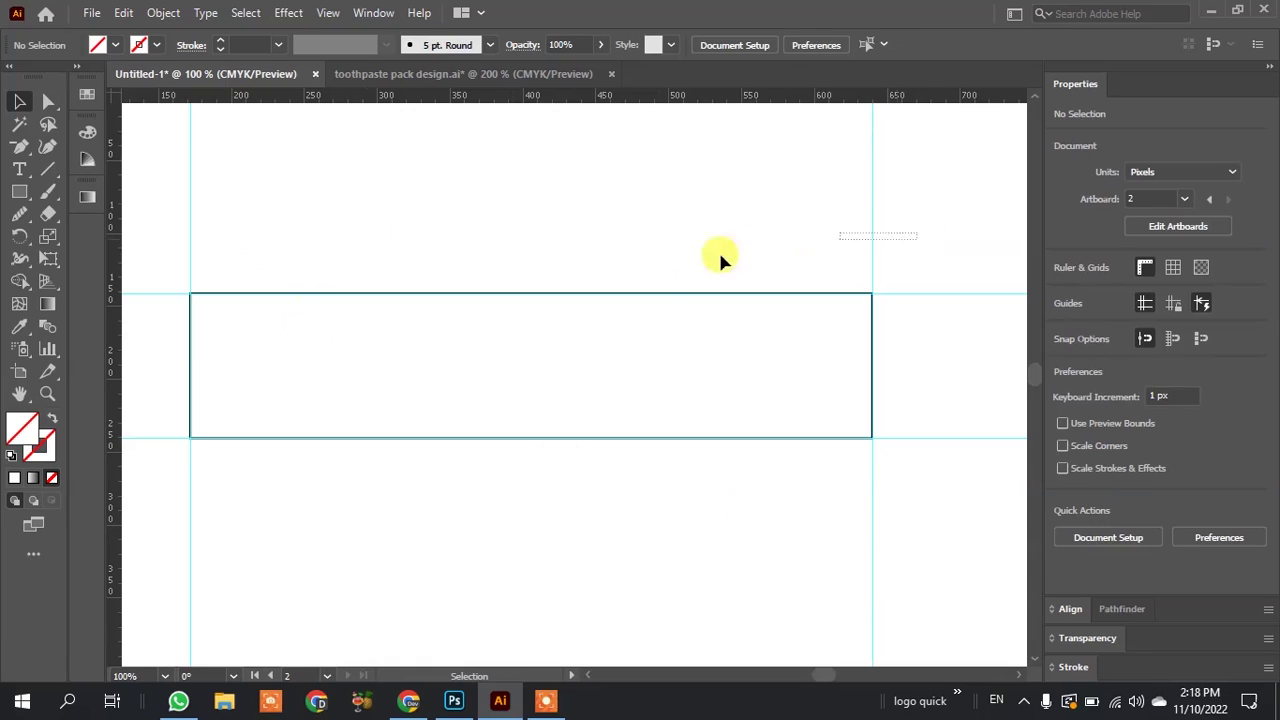
click(806, 240)
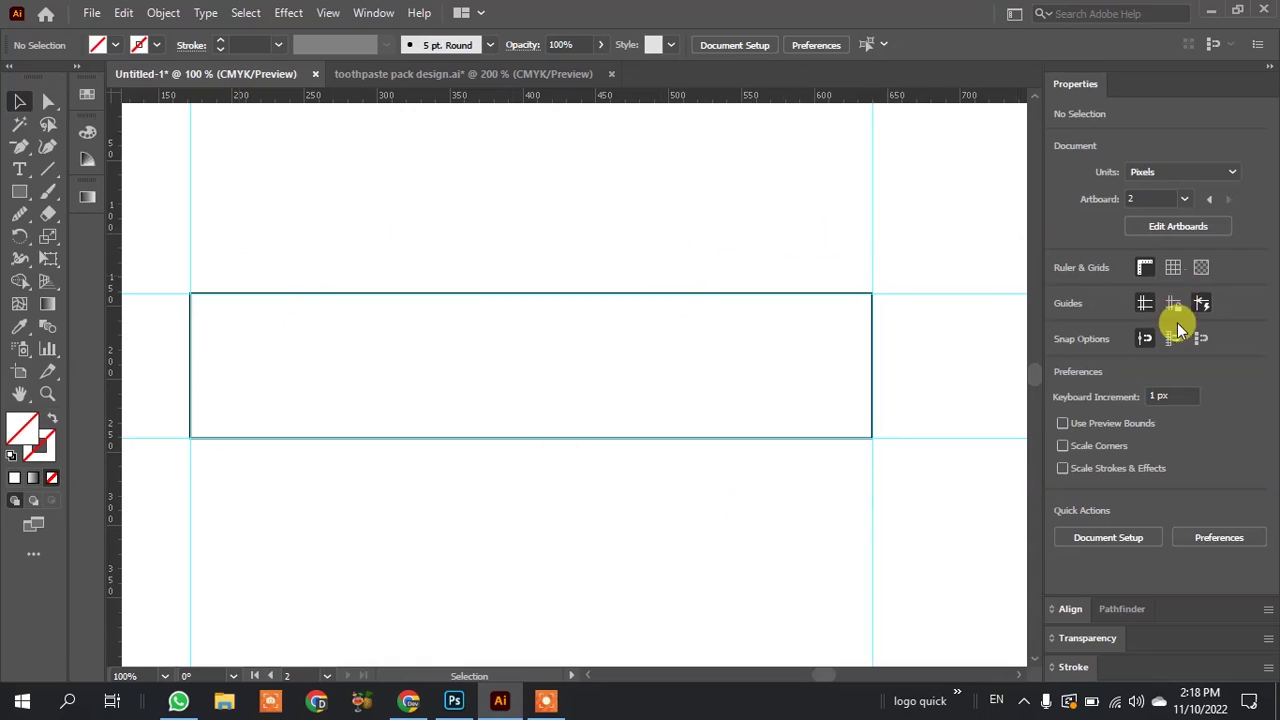
scroll(751, 518, down, 1)
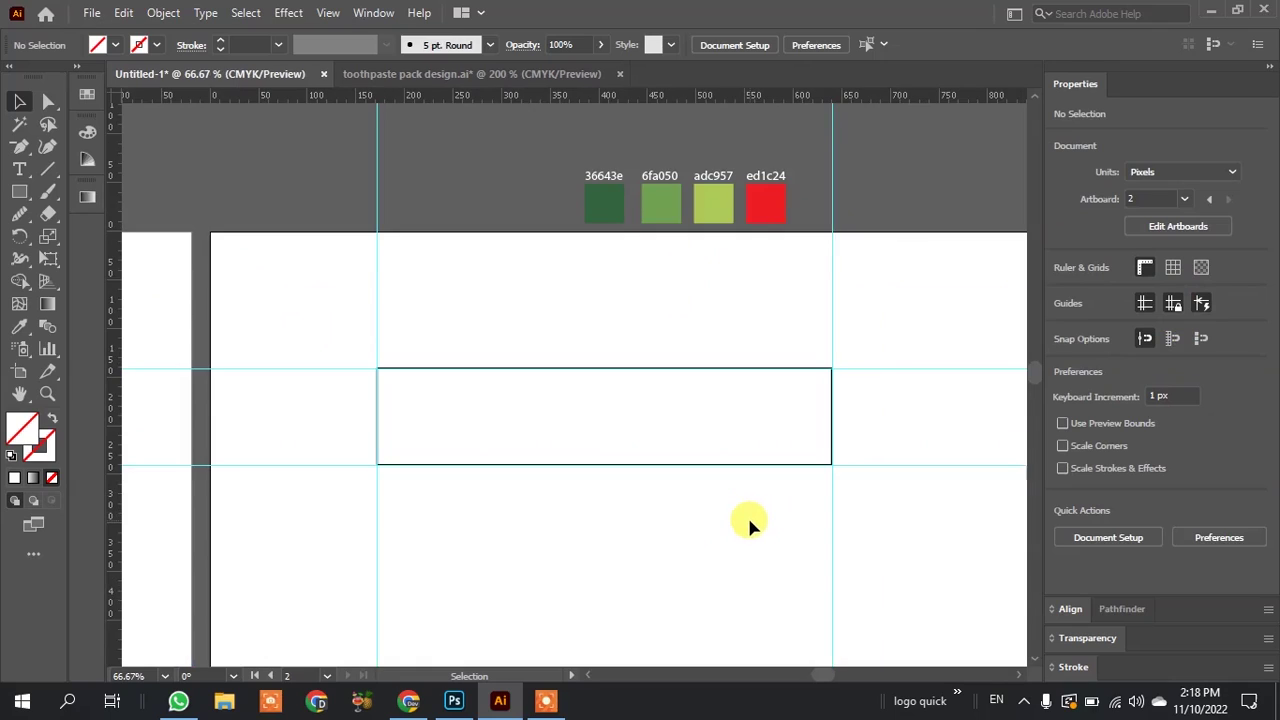
scroll(592, 537, up, 1)
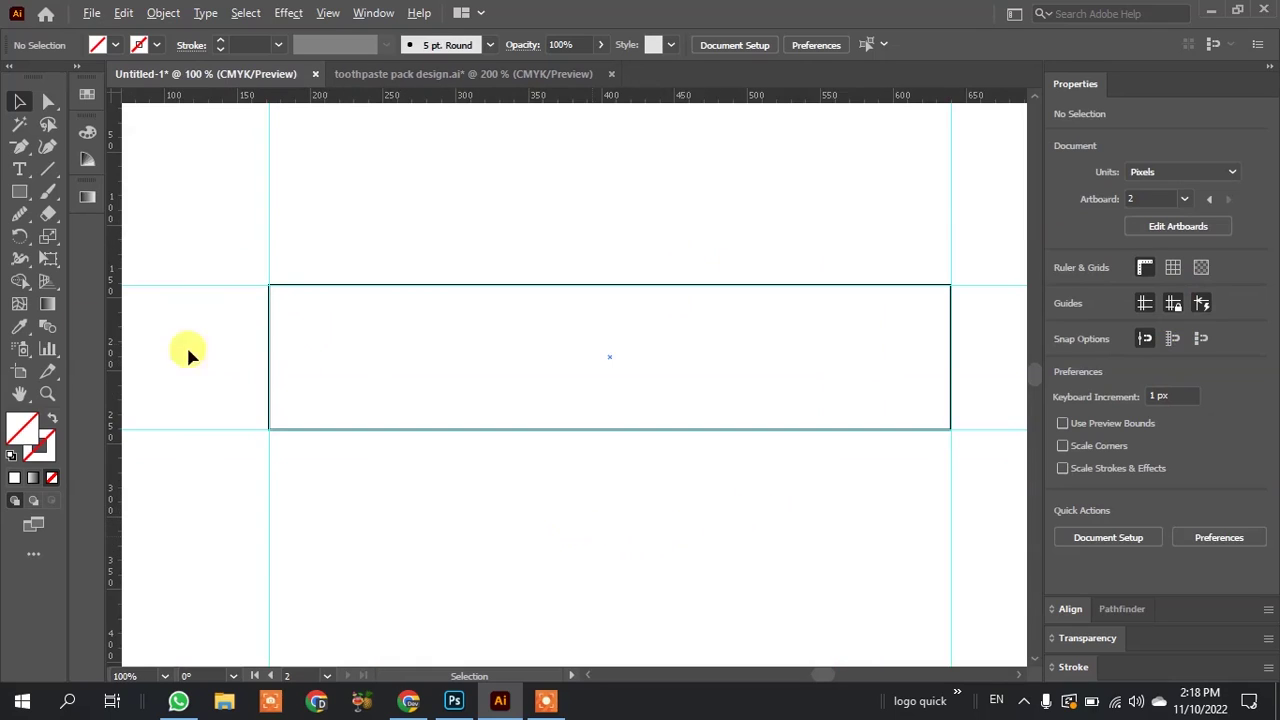
drag(19, 146, 137, 142)
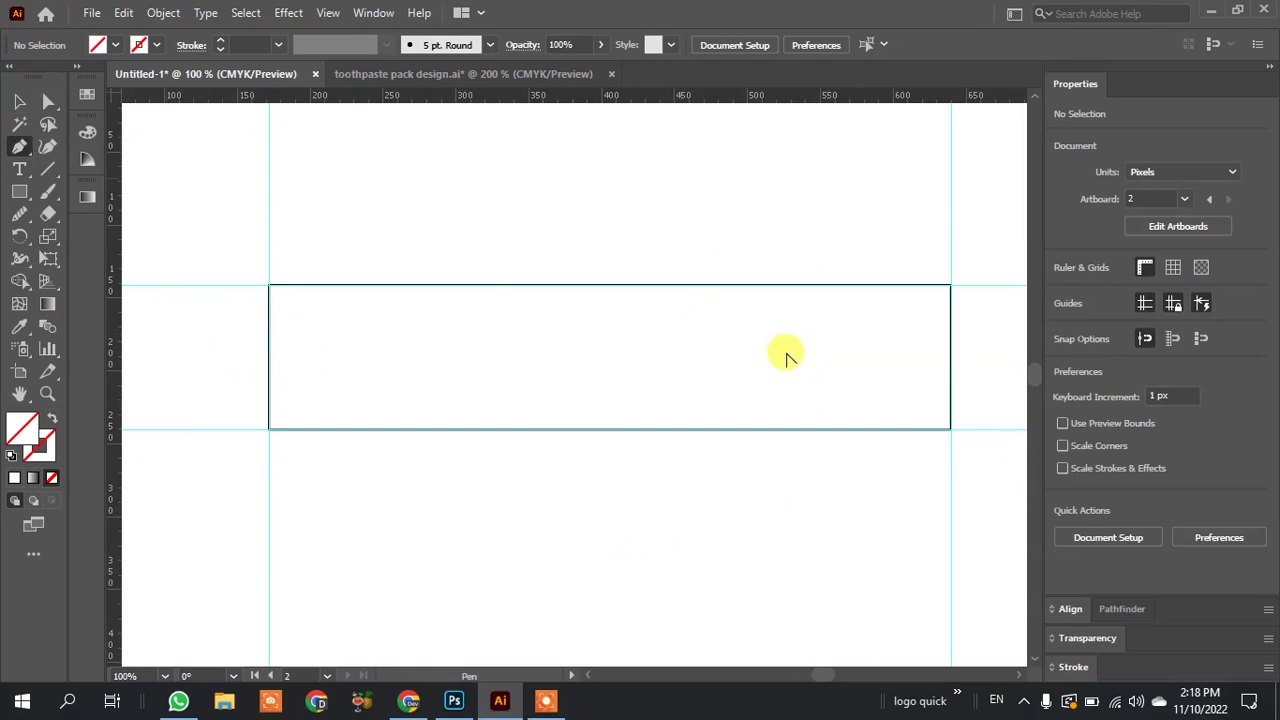
Pen-draw a three-point S-curve from above to below the rectangle with a default black stroke.
scroll(785, 355, up, 1)
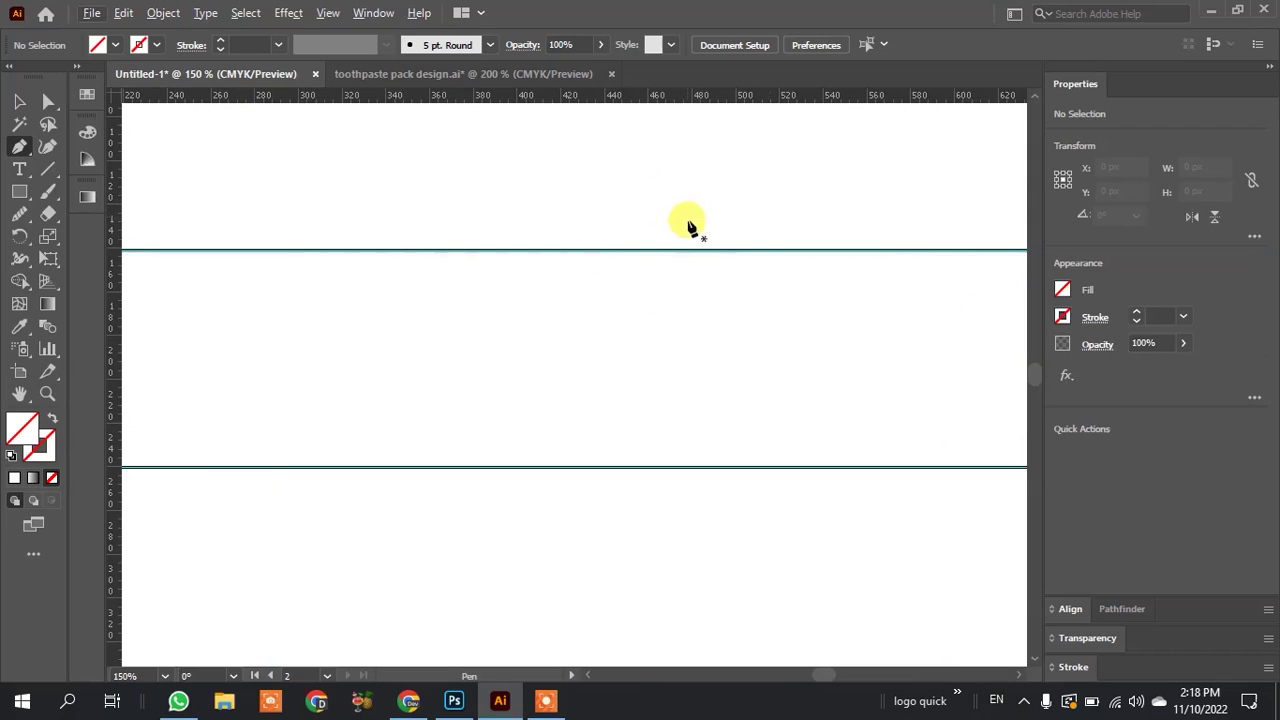
scroll(597, 249, down, 1)
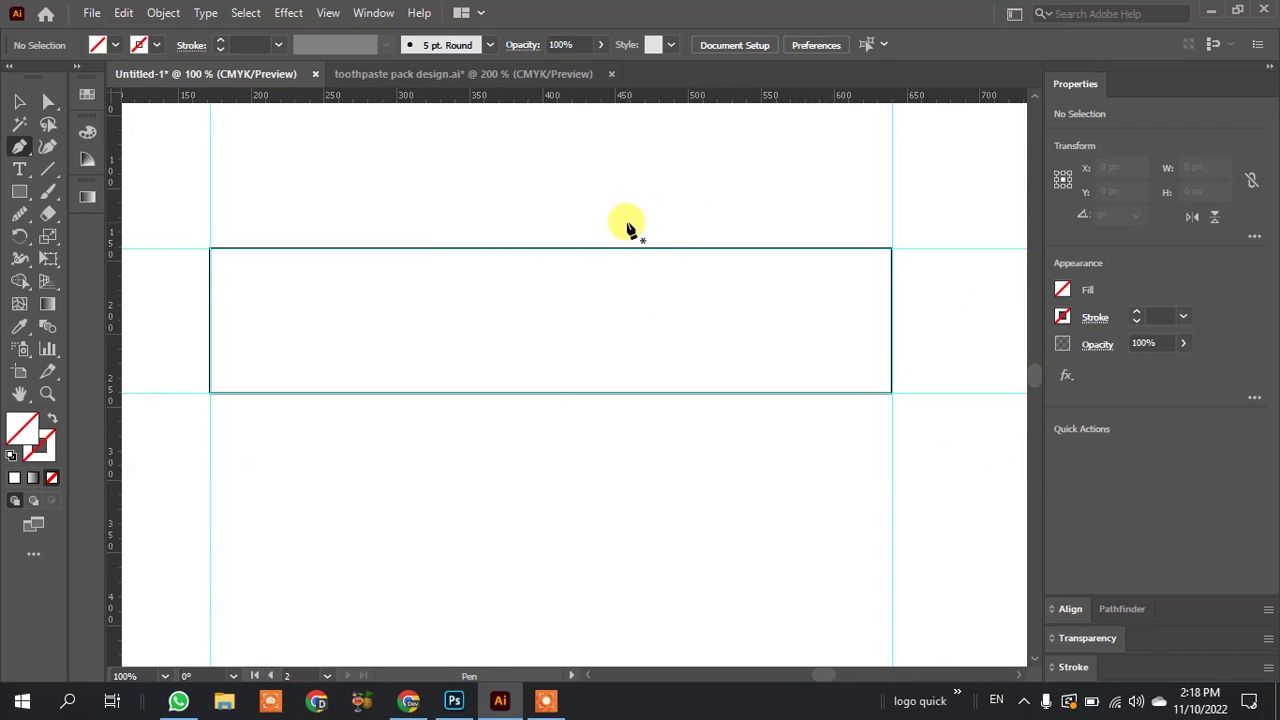
click(626, 222)
drag(561, 339, 557, 410)
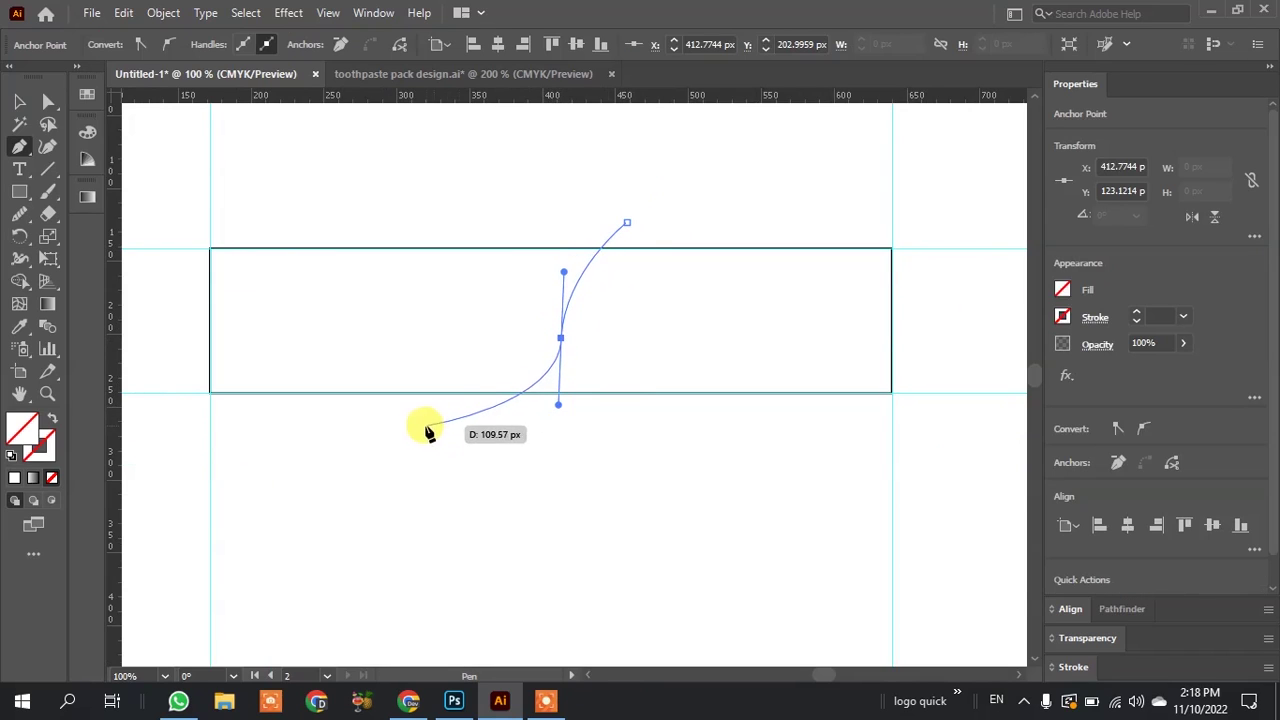
drag(411, 423, 143, 318)
click(48, 101)
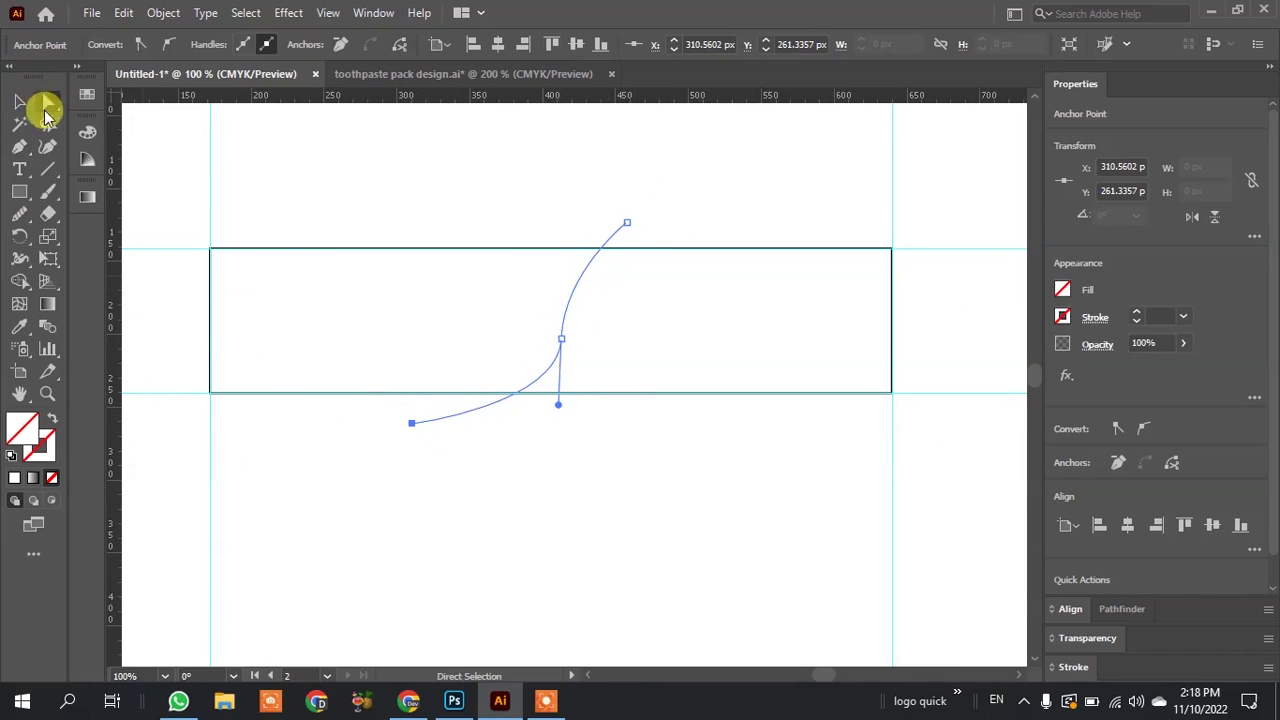
click(10, 457)
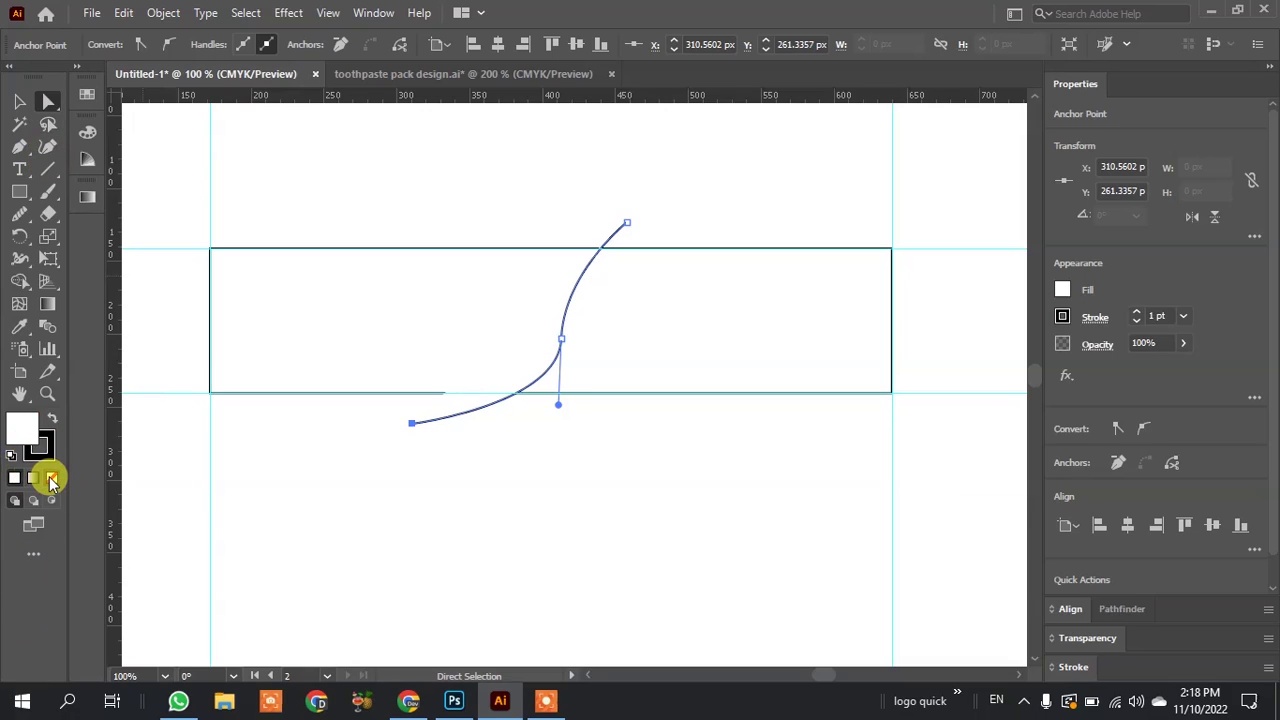
Reshape the curve by raising its middle anchor and adjusting both end points.
key(ctrl+equal)
key(ctrl+equal)
key(ctrl+equal)
drag(548, 363, 545, 315)
key(ctrl+minus)
drag(557, 226, 592, 249)
key(ctrl+minus)
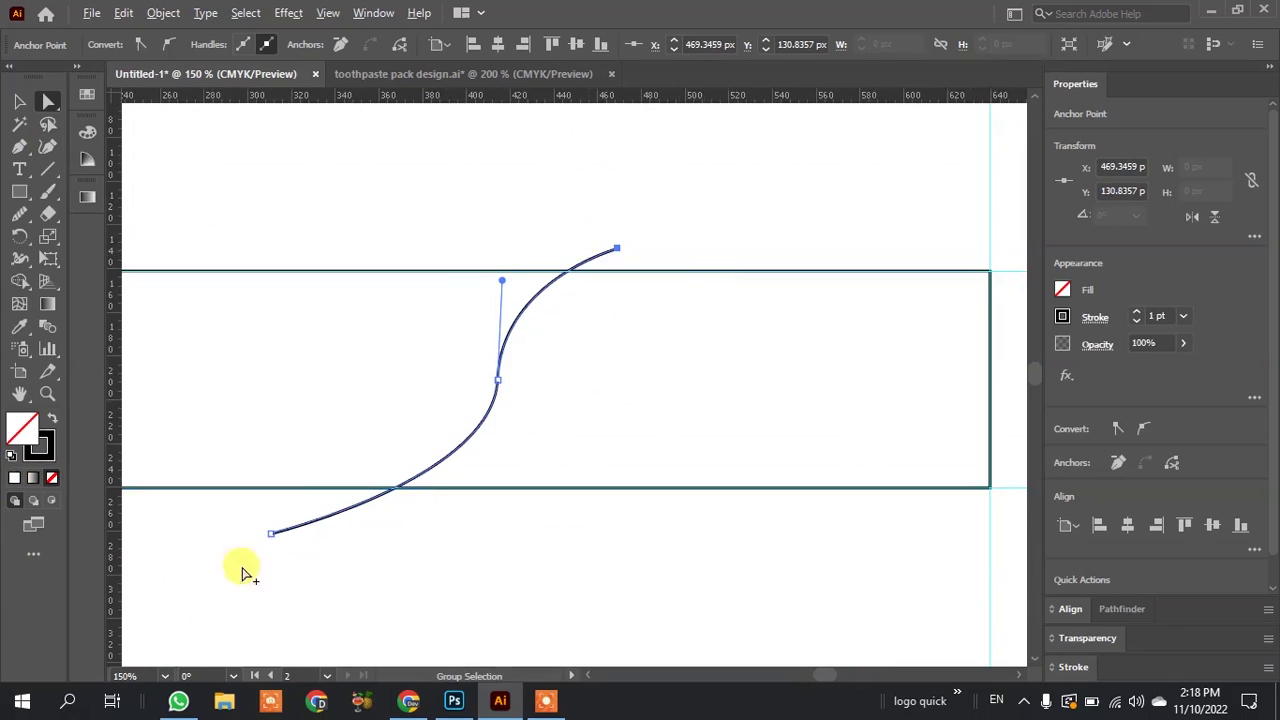
drag(270, 540, 263, 526)
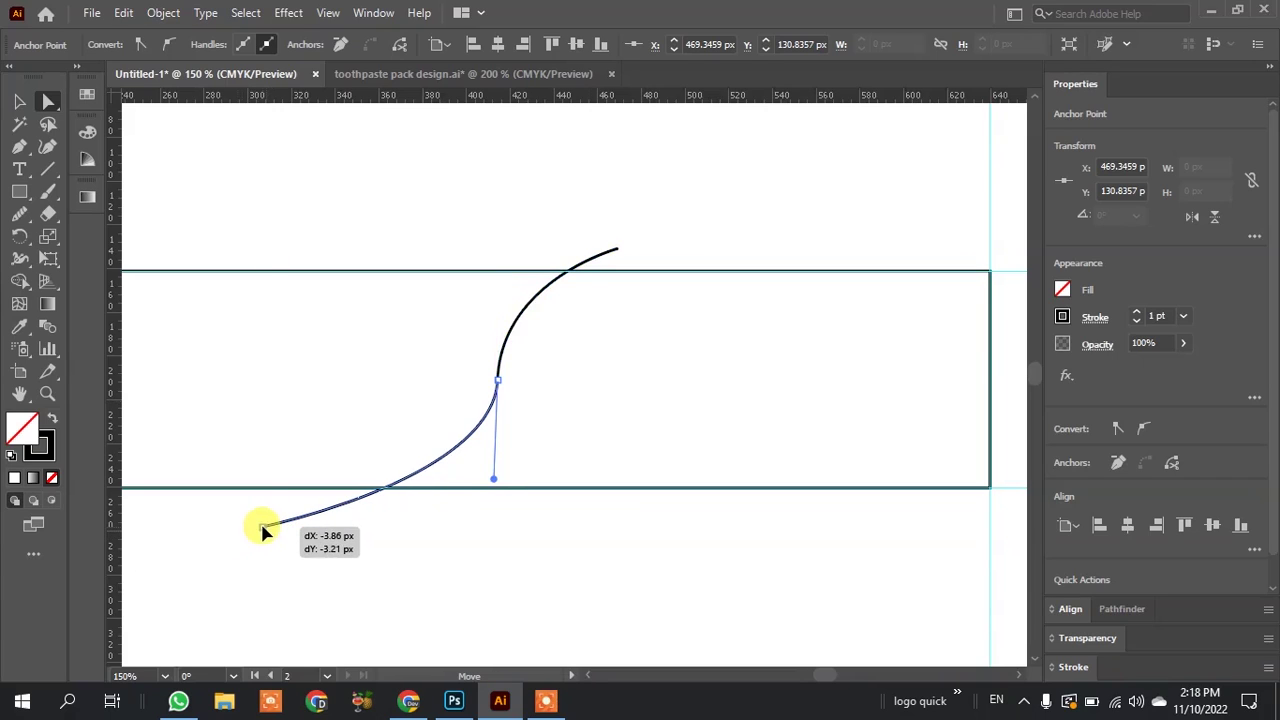
key(ctrl+minus)
key(ctrl+minus)
key(ctrl+plus)
key(ctrl+plus)
key(ctrl+plus)
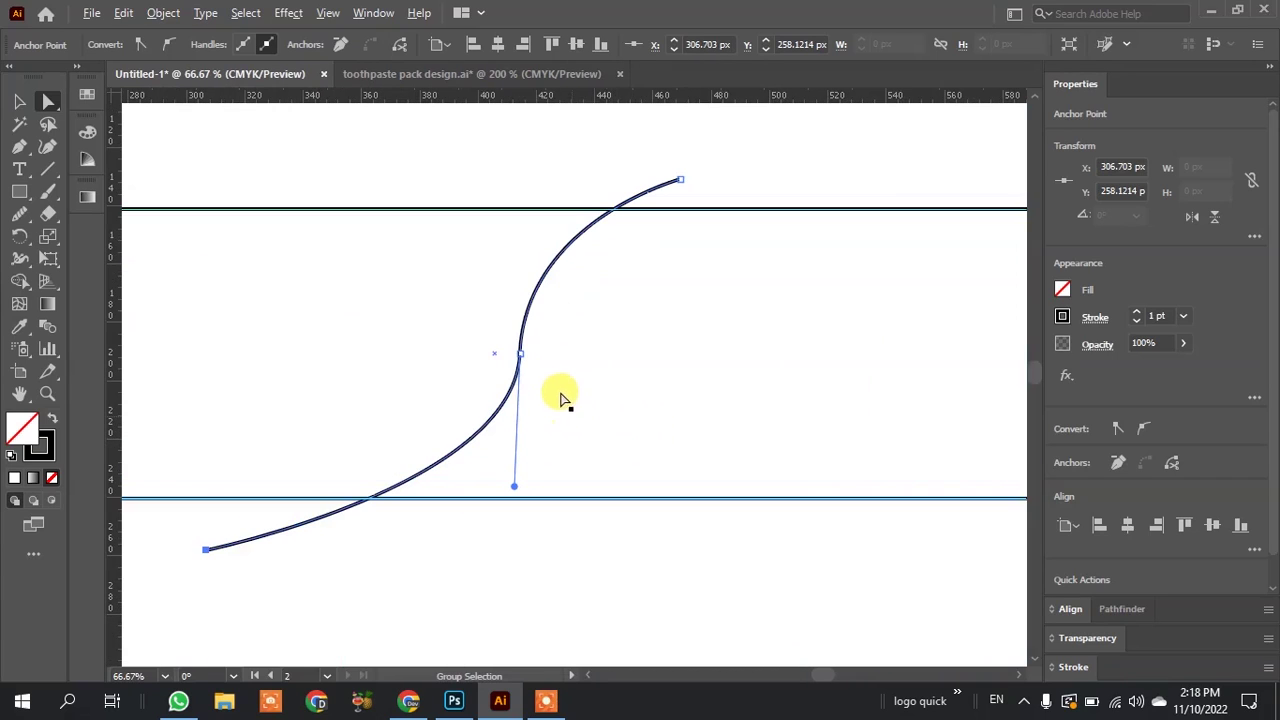
click(522, 355)
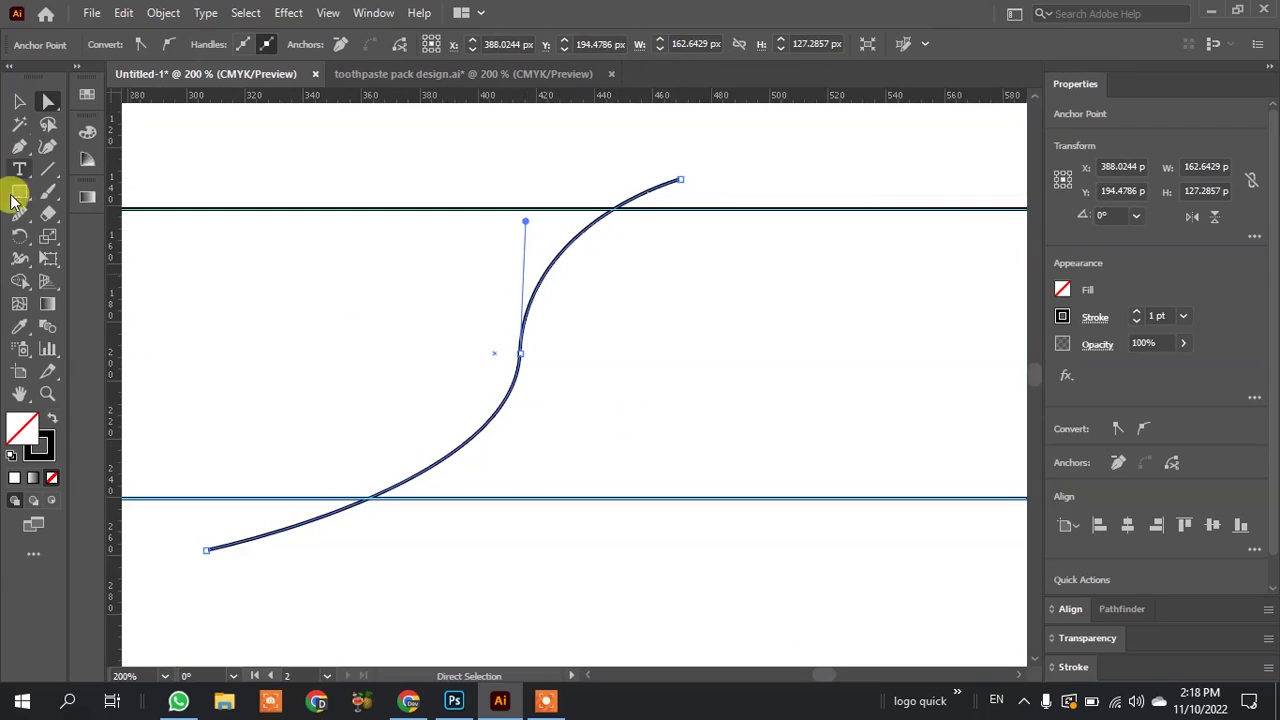
Smooth the S-curve with several Smooth-tool passes from its top to its lower end.
click(20, 213)
right_click(20, 215)
click(100, 257)
mouse_move(522, 309)
mouse_down()
mouse_move(543, 414)
mouse_move(543, 277)
mouse_up()
mouse_move(486, 437)
mouse_down()
mouse_move(556, 236)
mouse_move(589, 206)
mouse_move(542, 354)
mouse_up()
drag(596, 221, 416, 481)
mouse_move(575, 258)
mouse_down()
mouse_move(509, 314)
mouse_move(469, 438)
mouse_up()
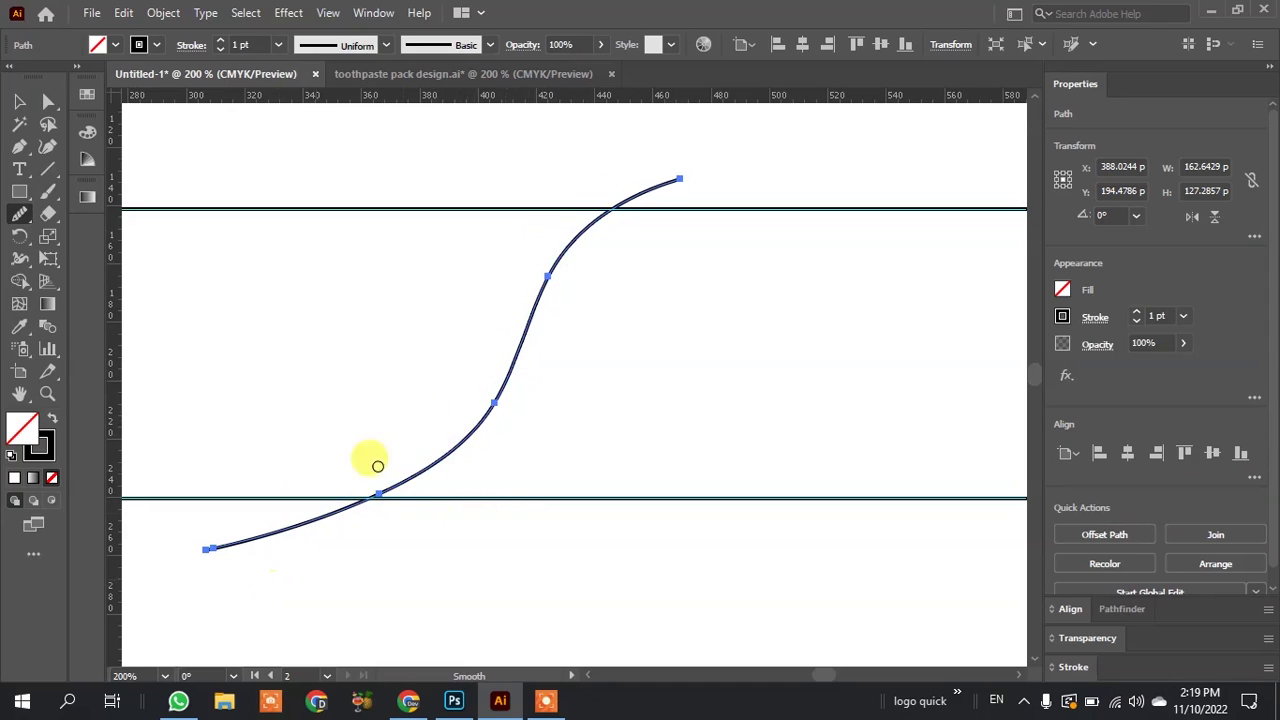
drag(378, 466, 400, 537)
Pull the curve's left end anchor further out to the left.
click(48, 101)
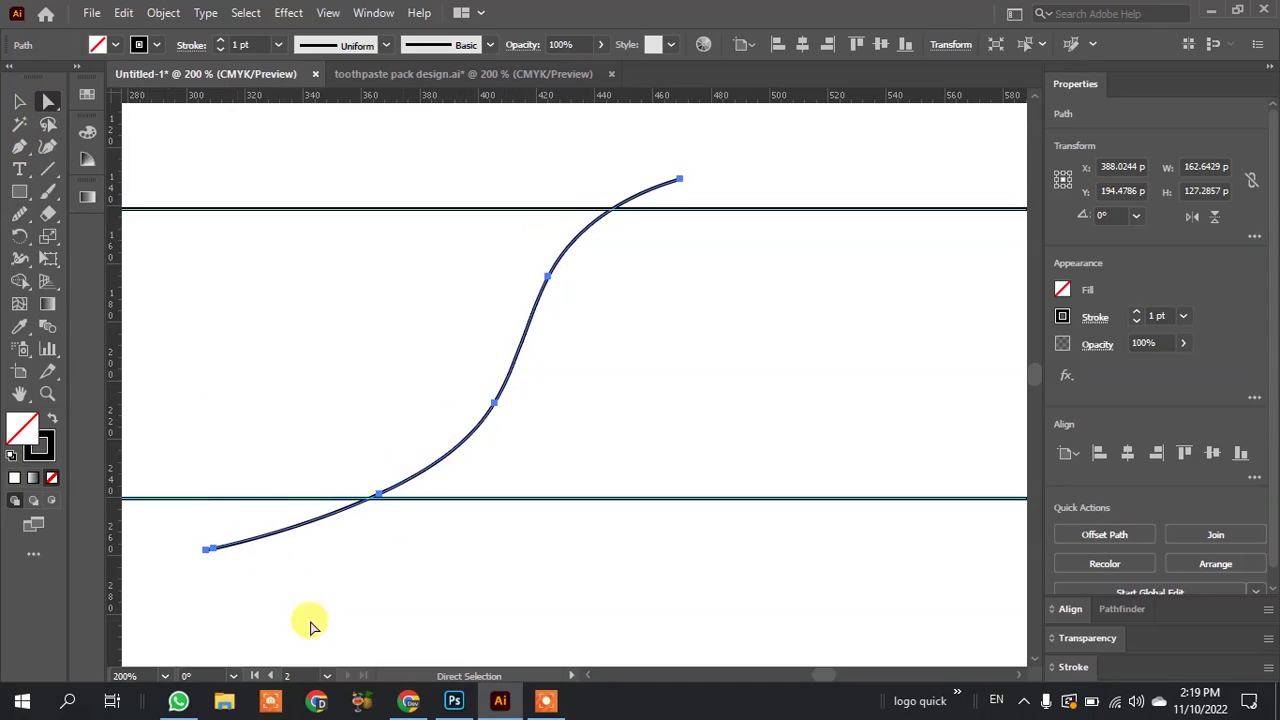
click(281, 583)
click(208, 550)
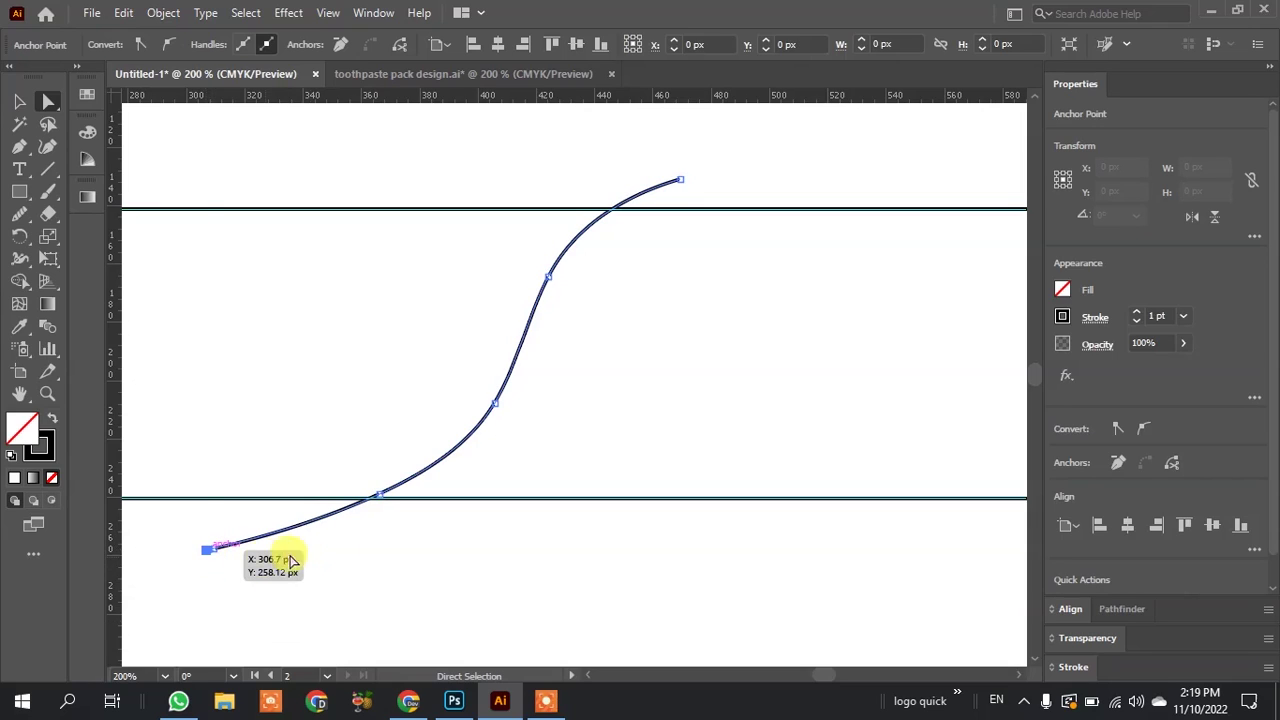
click(380, 494)
drag(219, 556, 181, 556)
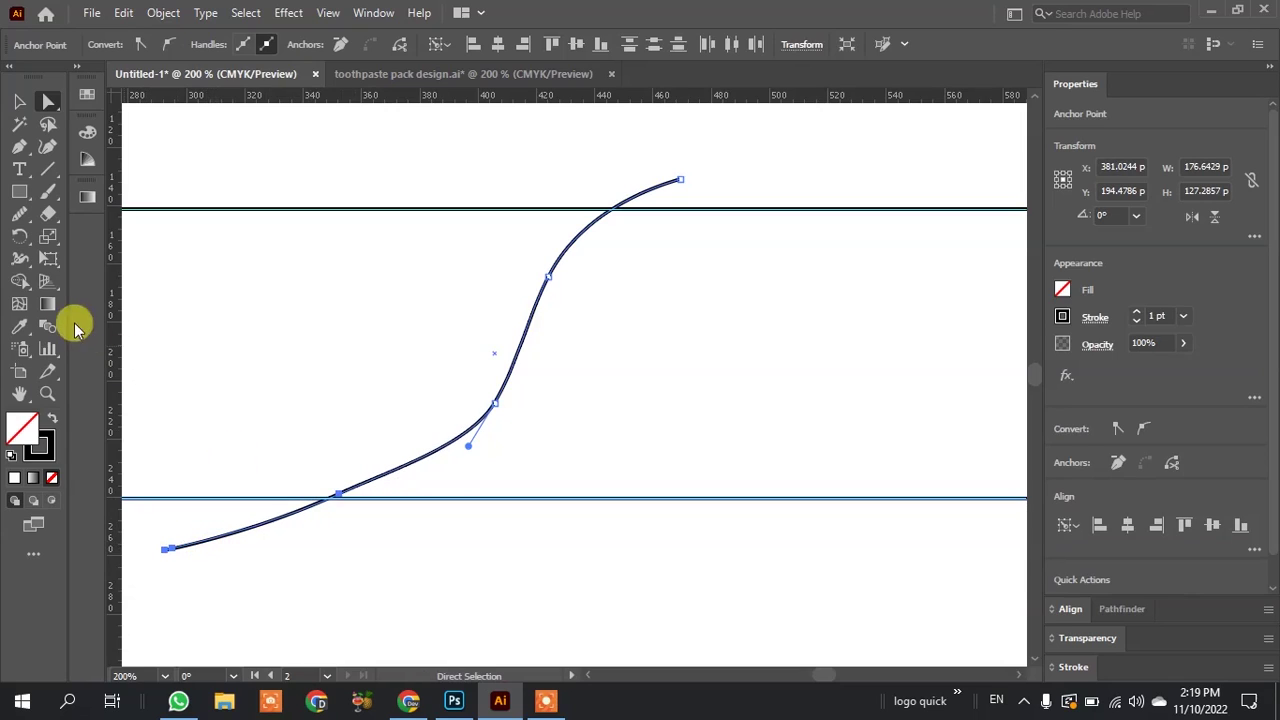
Run more smoothing passes over the S-curve until its middle bends flow evenly.
click(19, 213)
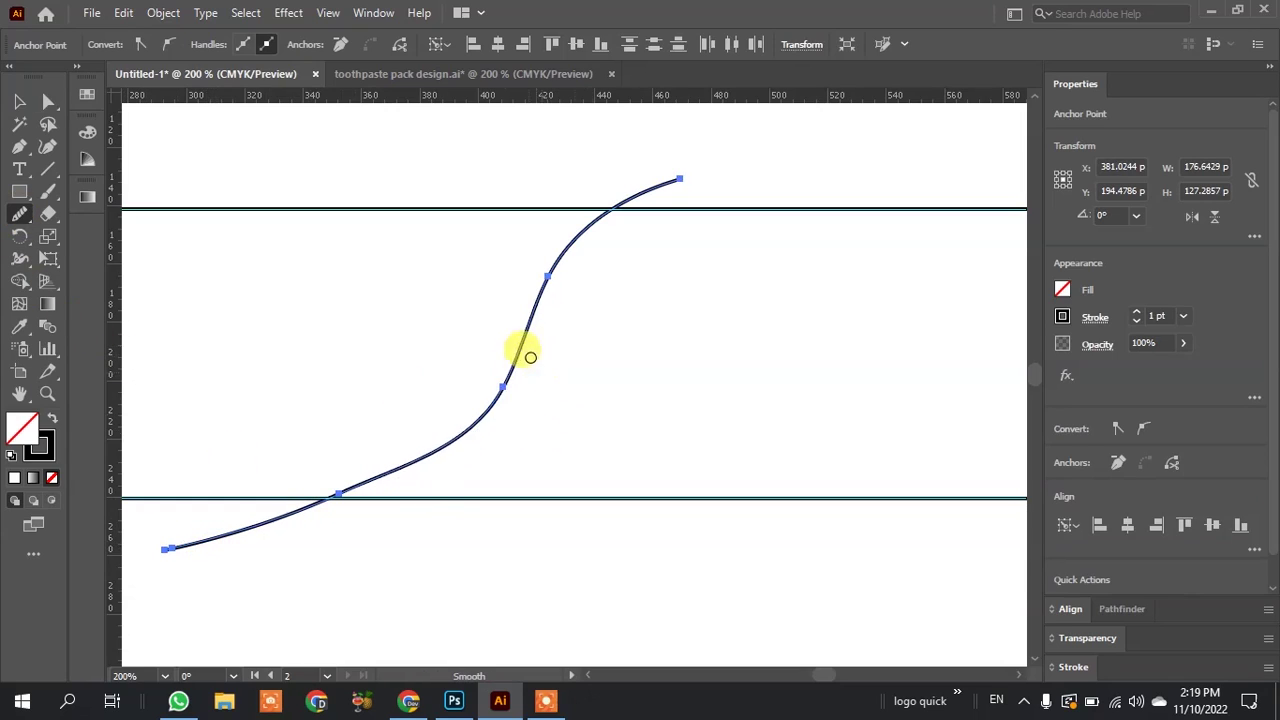
drag(540, 355, 497, 391)
drag(609, 257, 420, 449)
drag(500, 350, 428, 430)
drag(343, 501, 328, 527)
drag(548, 271, 437, 505)
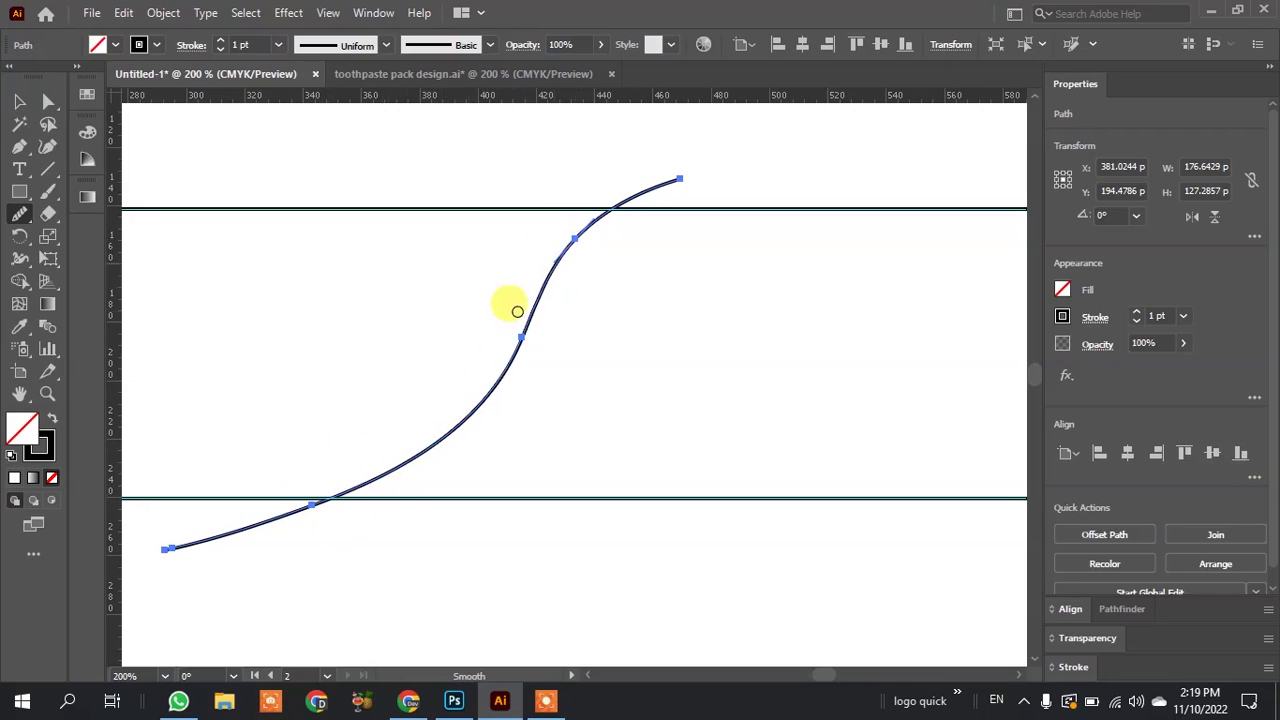
drag(542, 308, 409, 626)
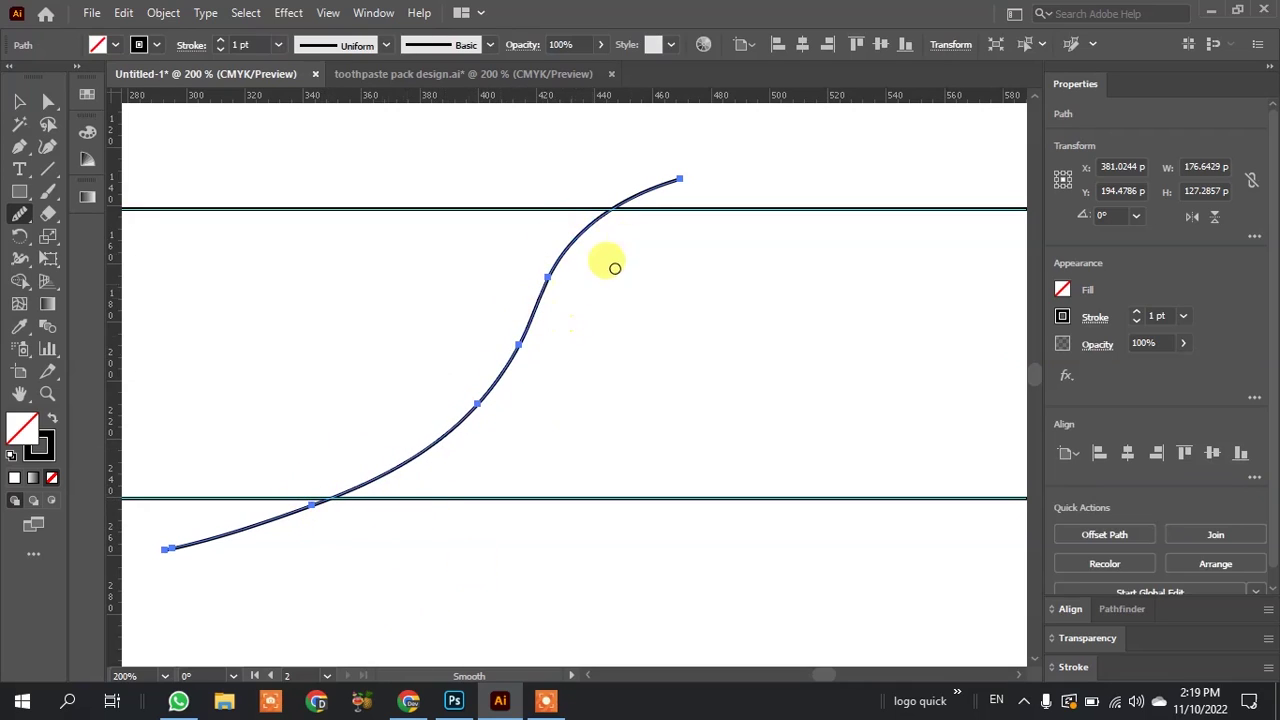
mouse_move(511, 353)
mouse_down()
mouse_move(463, 451)
mouse_move(474, 528)
mouse_up()
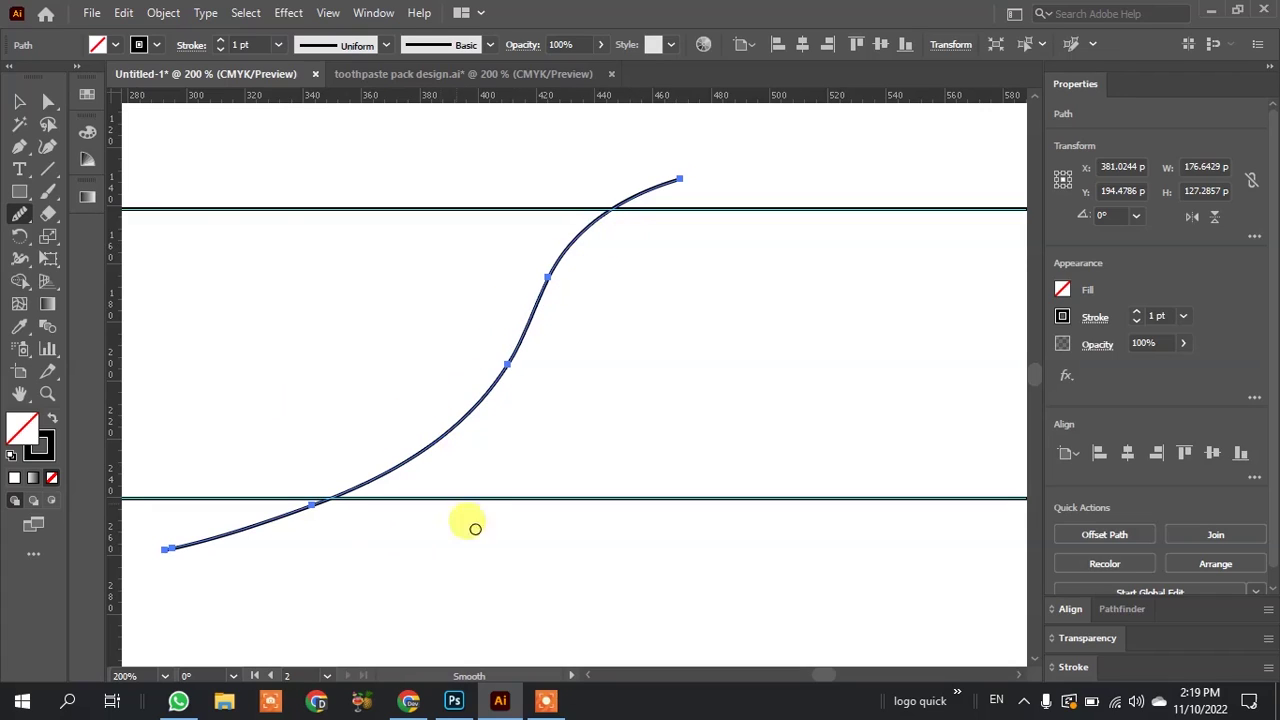
Nudge the curve's top end point slightly above the rectangle's upper edge, then deselect.
click(17, 102)
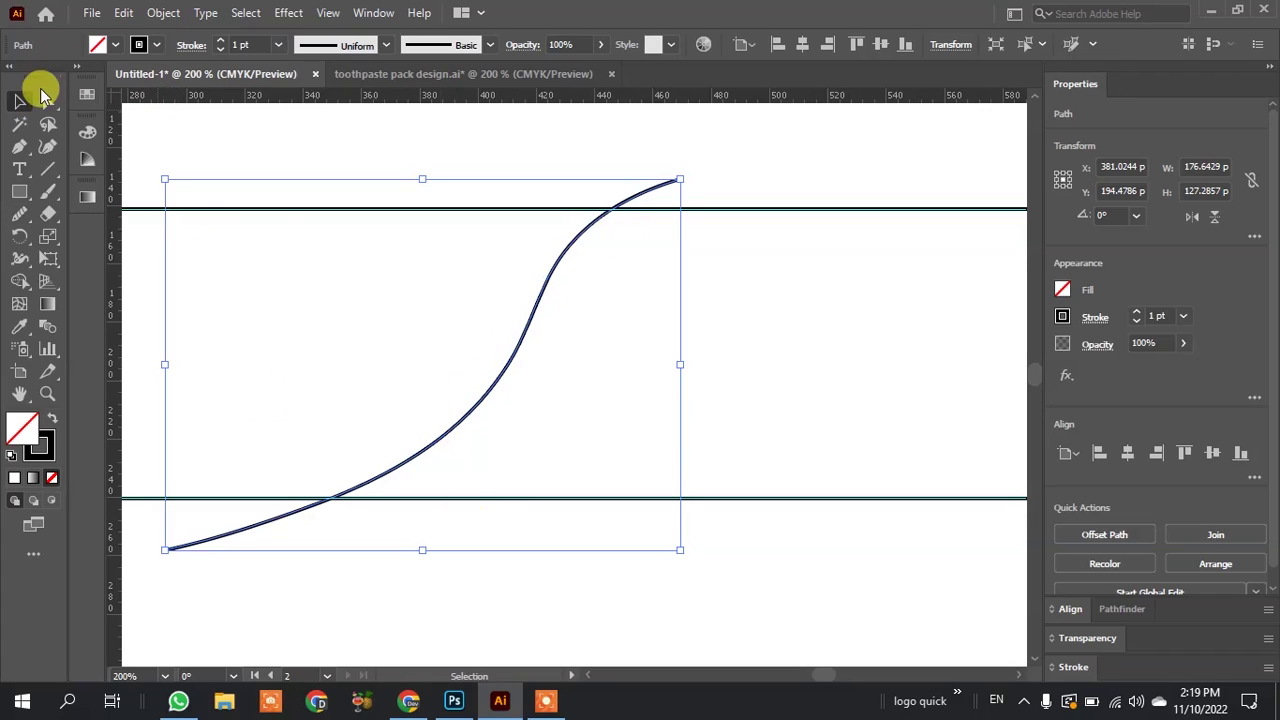
click(47, 103)
mouse_move(680, 180)
mouse_down()
mouse_move(691, 183)
mouse_move(620, 199)
mouse_up()
scroll(645, 195, up, 2)
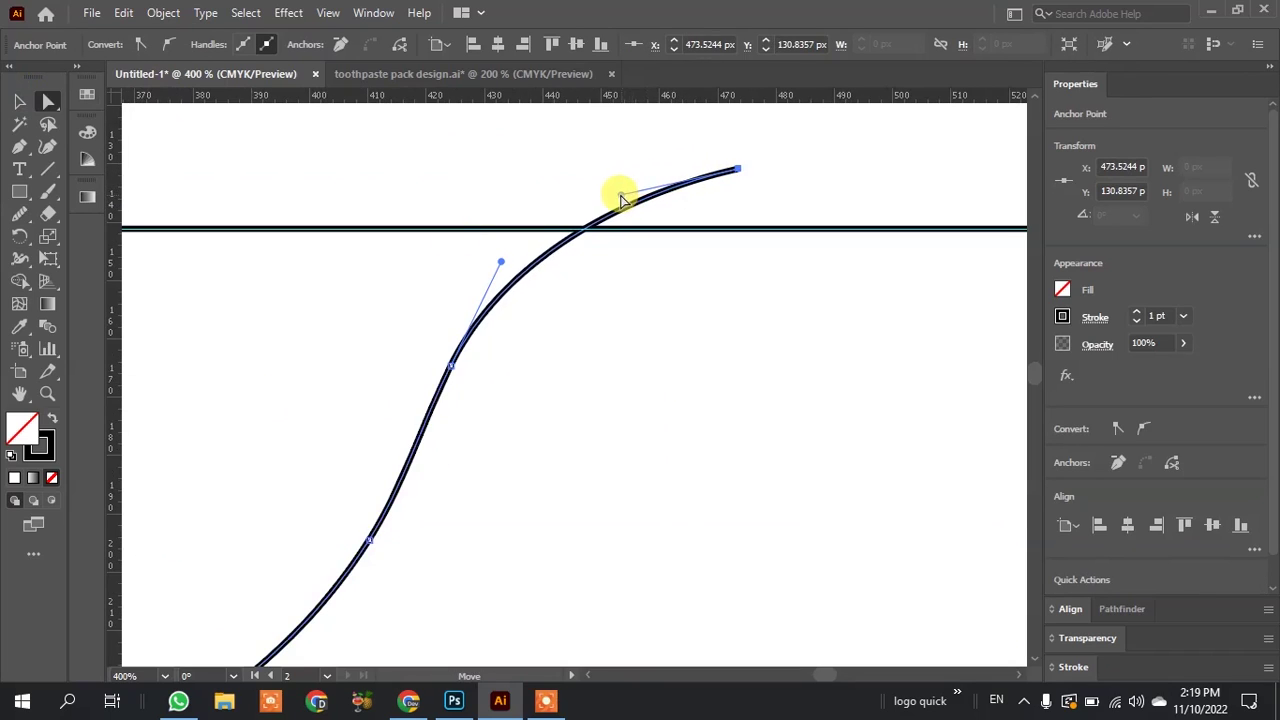
click(19, 101)
click(317, 131)
scroll(786, 249, down, 2)
scroll(764, 495, down, 1)
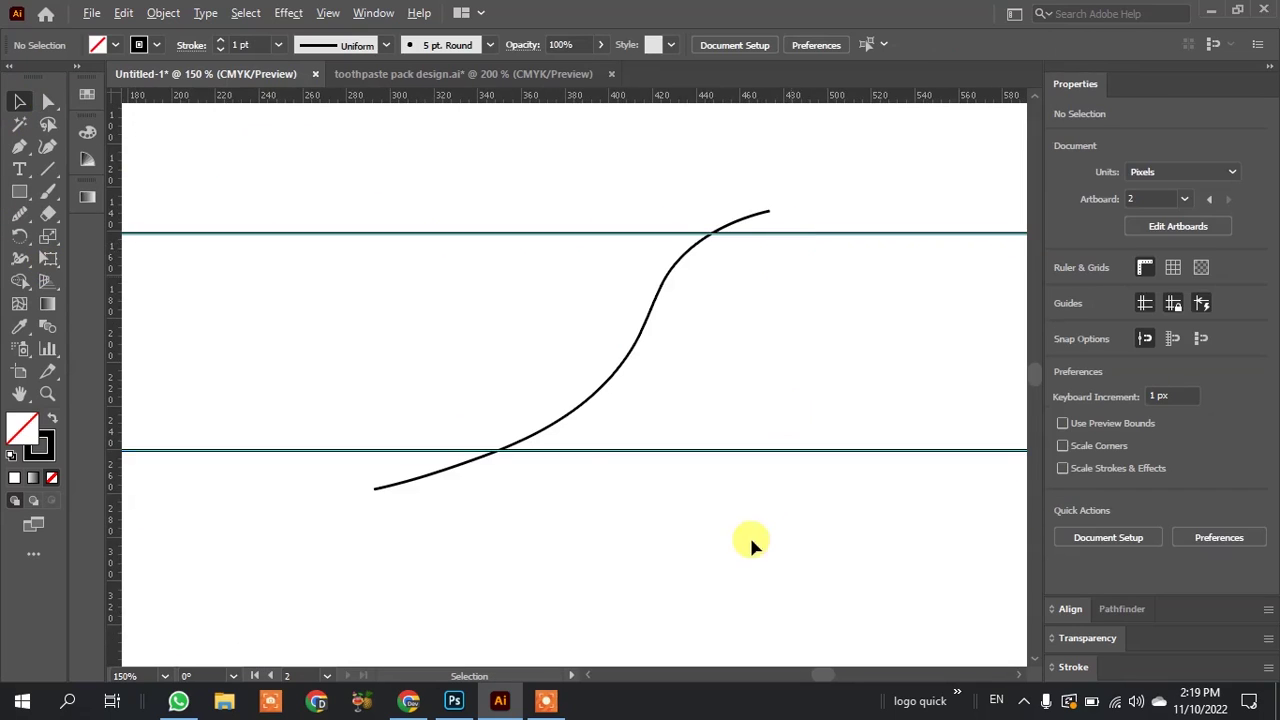
Trim the curve overhang and split the rectangle into left and right pieces along the curve.
scroll(665, 513, down, 2)
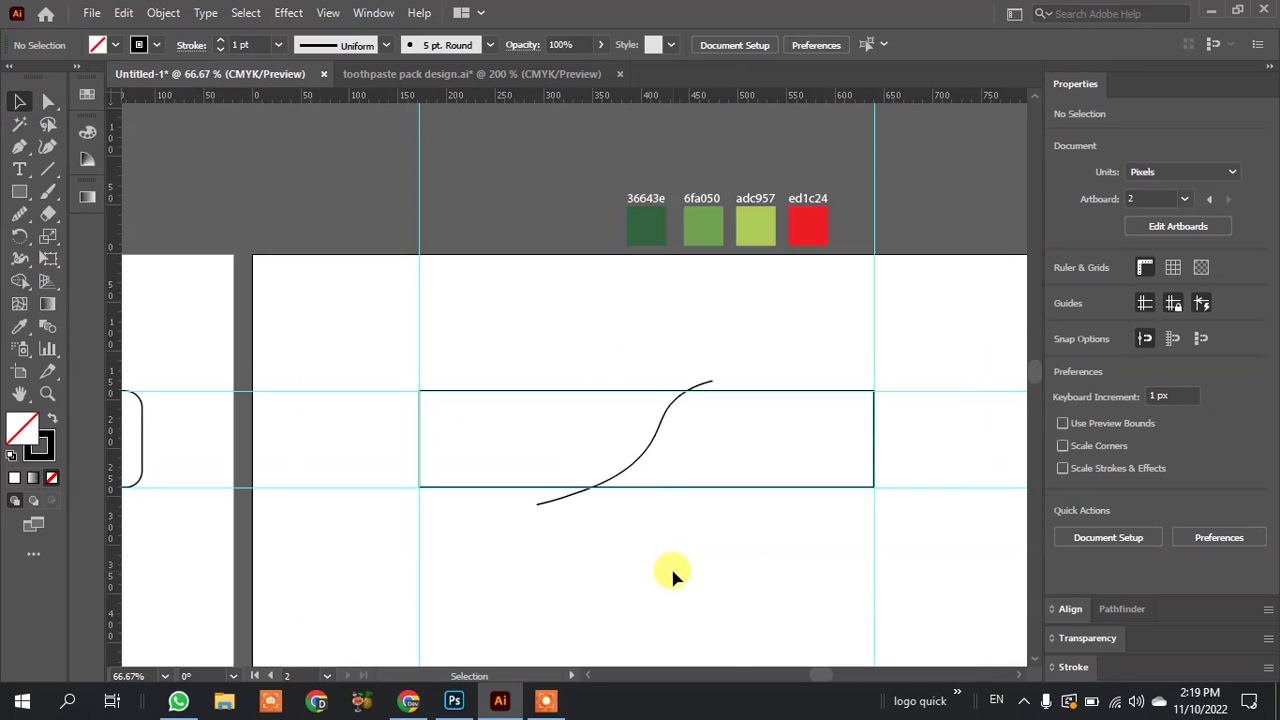
scroll(672, 575, up, 1)
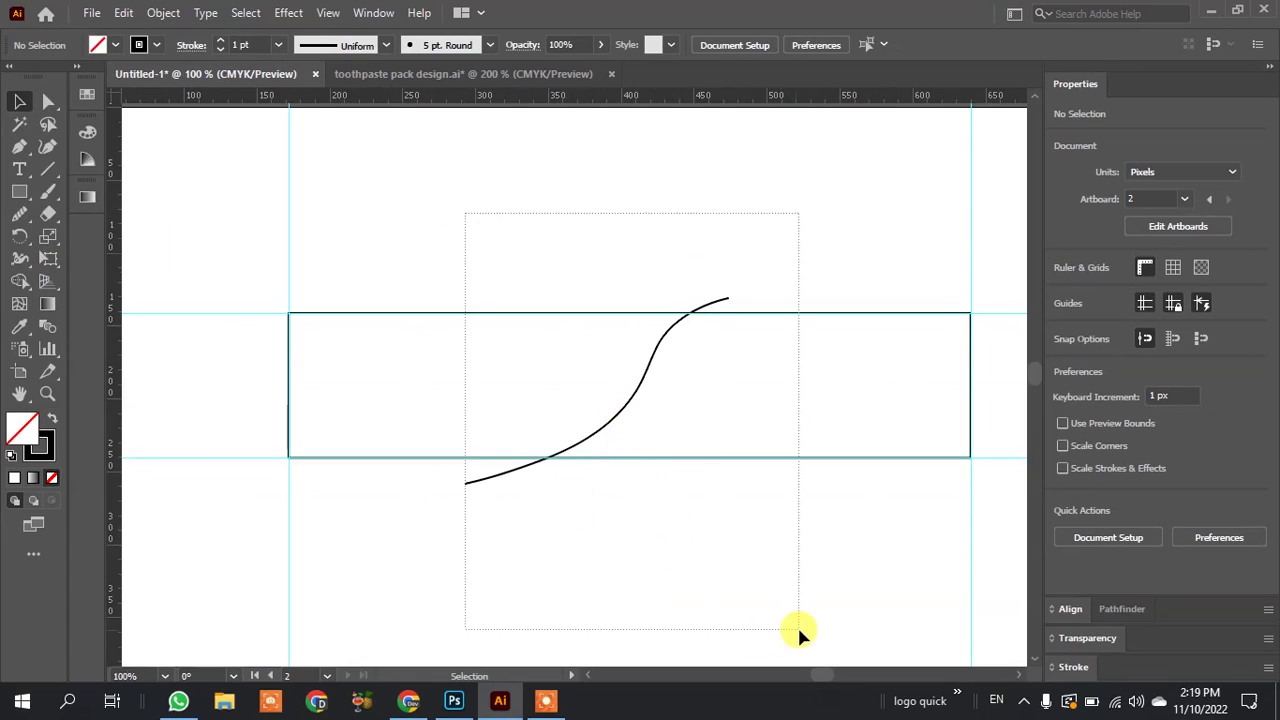
key(ctrl+a)
click(19, 281)
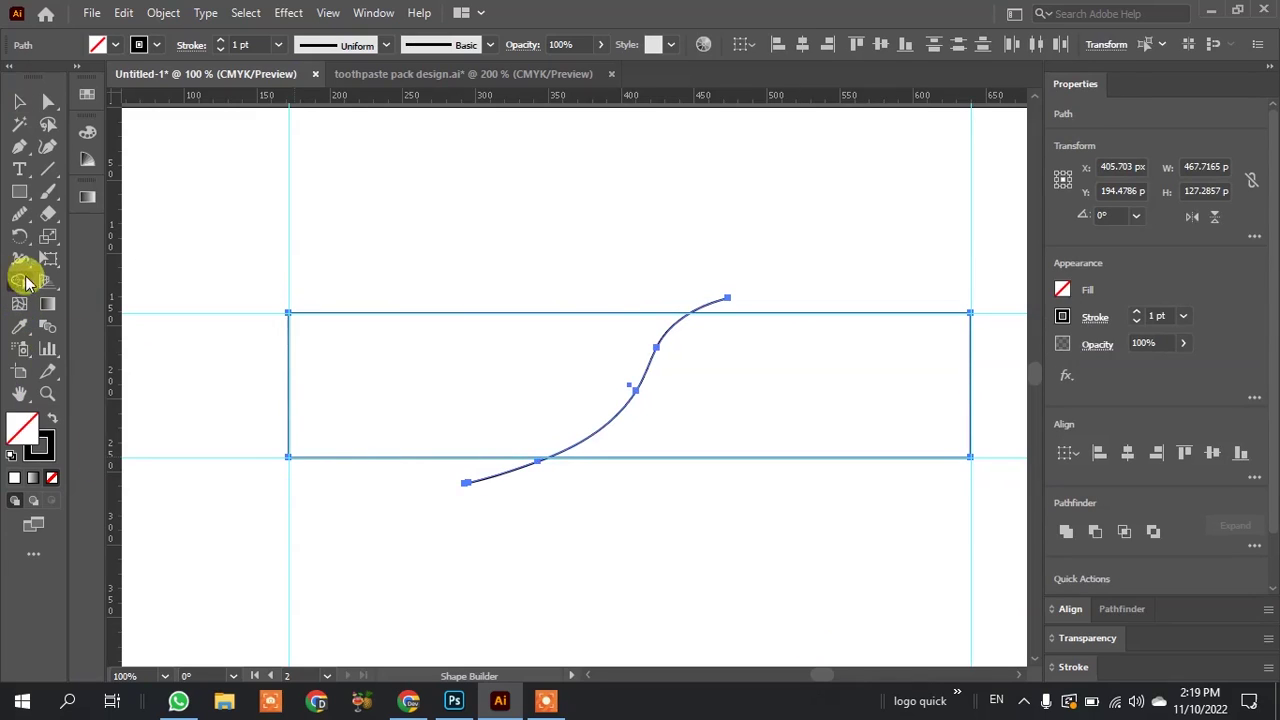
alt+click(714, 303)
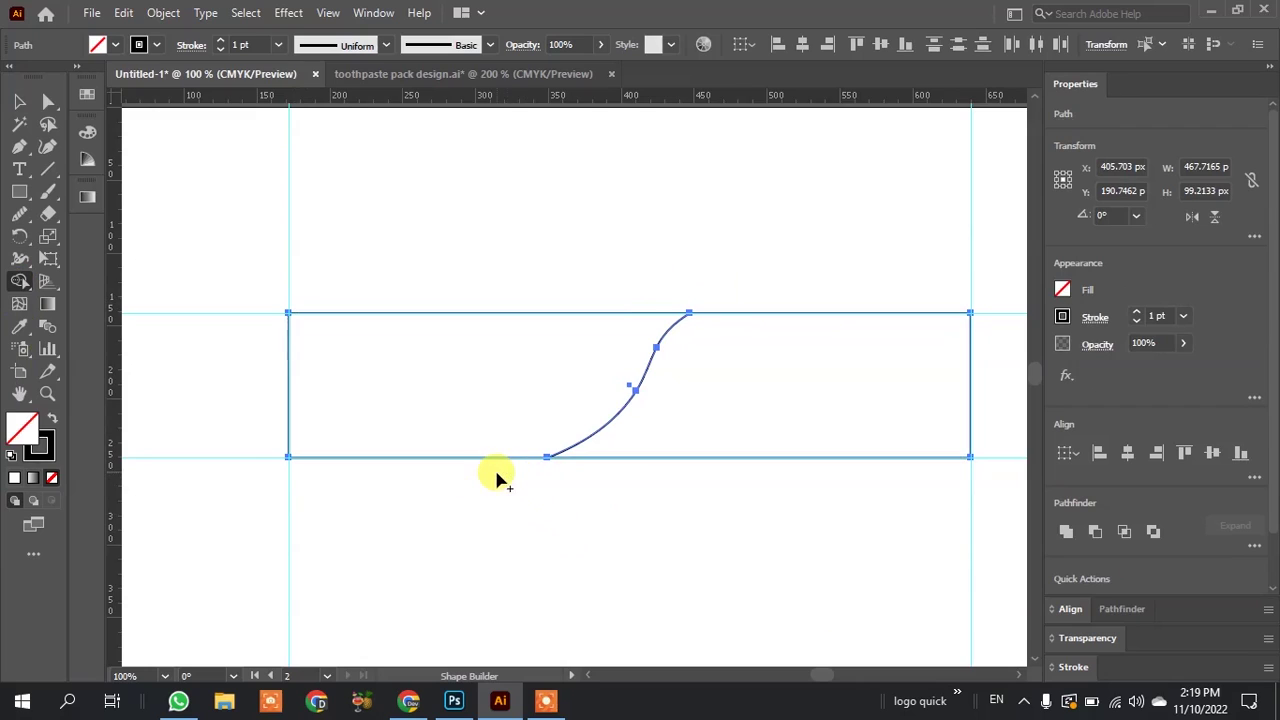
click(752, 358)
click(527, 370)
Give the right-hand piece a white fill and drag it to confirm it is separate.
click(22, 100)
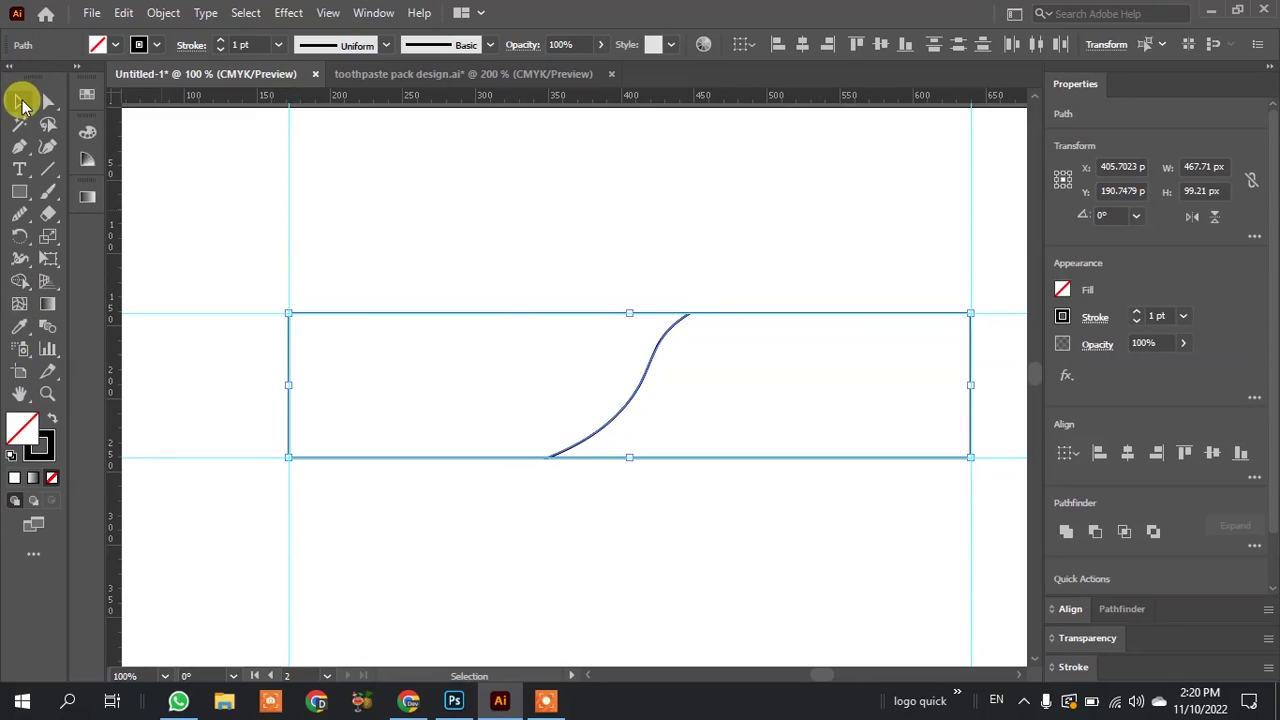
click(586, 560)
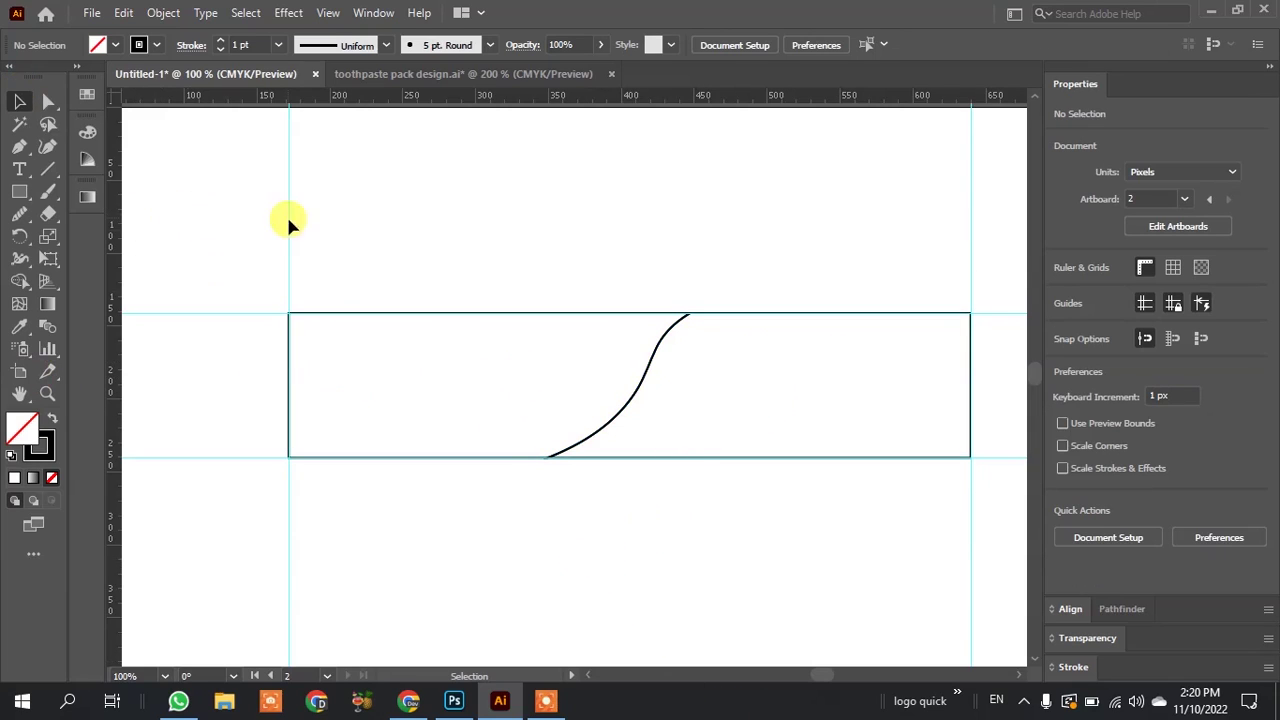
key(ctrl+a)
click(12, 458)
mouse_move(288, 404)
mouse_down()
mouse_move(658, 381)
mouse_move(547, 405)
mouse_up()
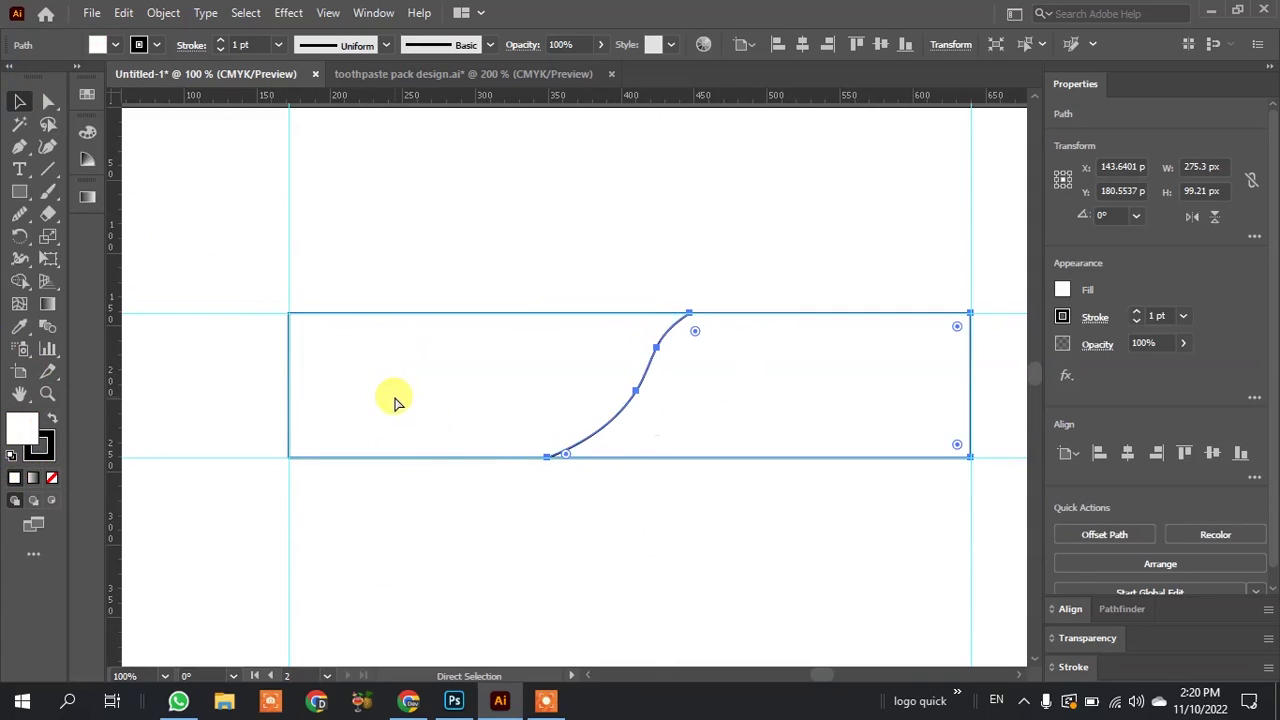
Move the right piece above the rectangle, then return it to its original position.
click(591, 560)
drag(843, 328, 843, 172)
key(a)
drag(568, 353, 509, 277)
key(ctrl+z)
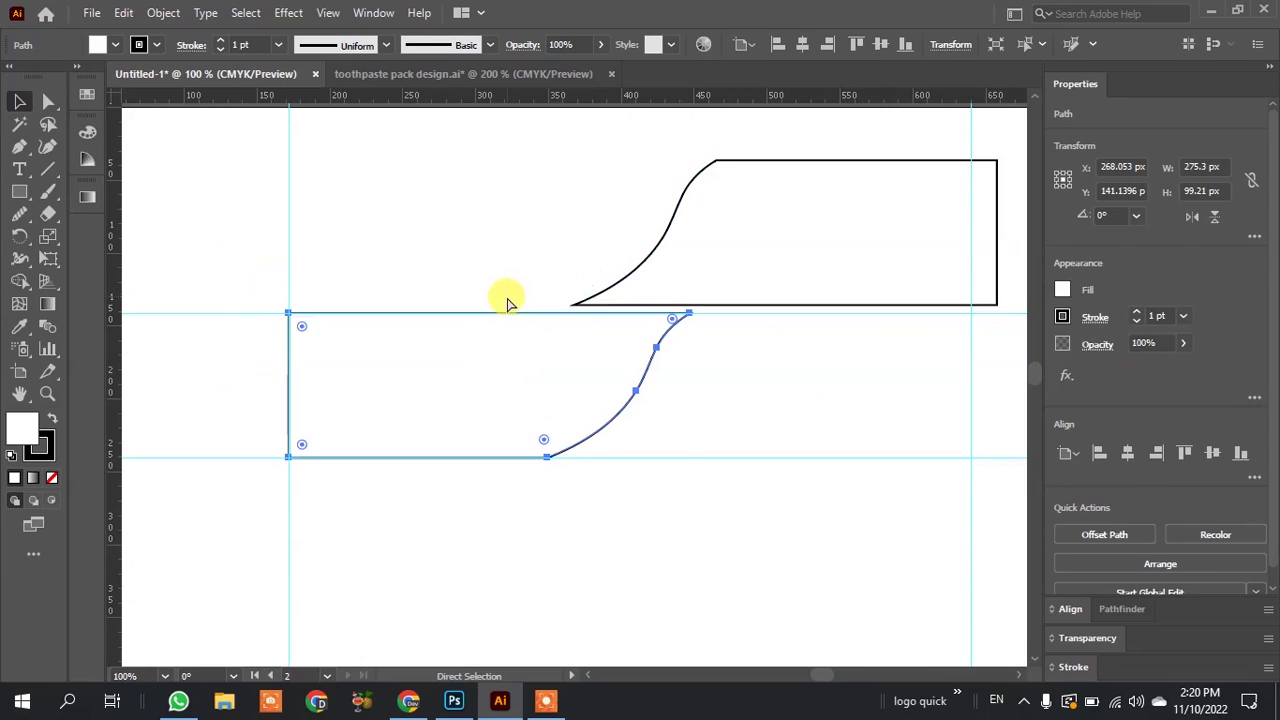
drag(690, 250, 663, 402)
click(658, 510)
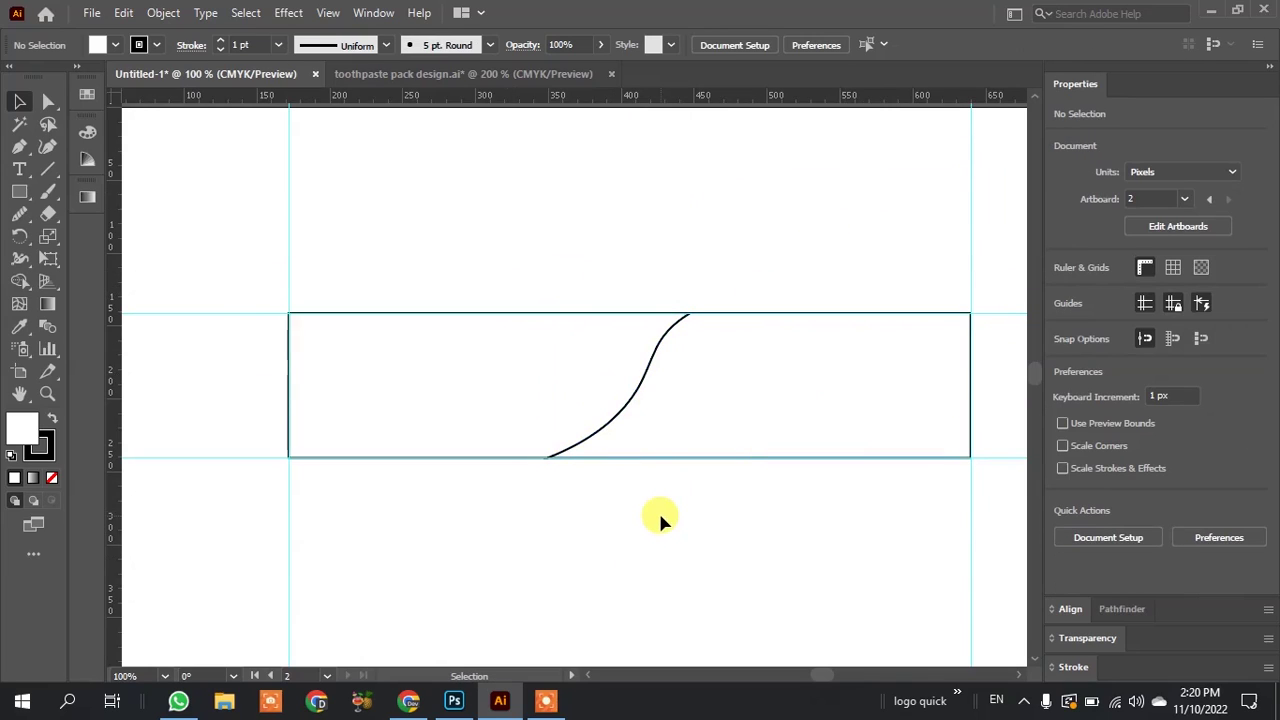
scroll(645, 535, down, 4)
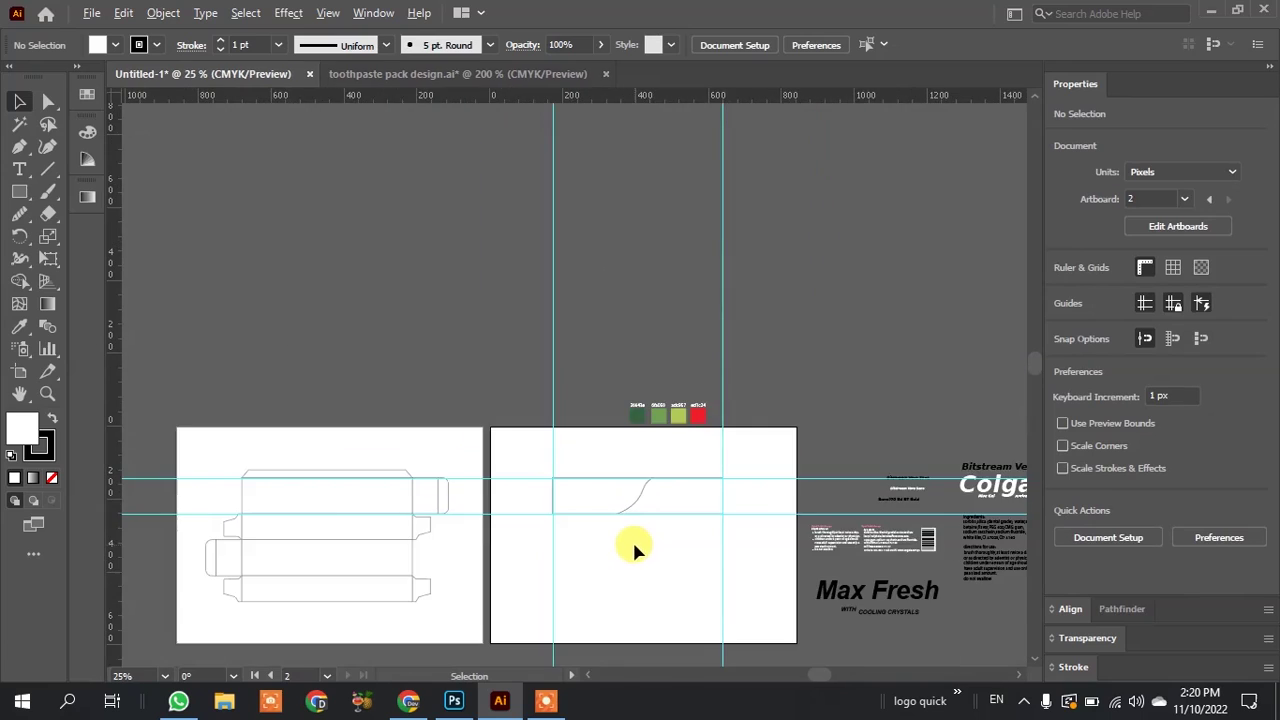
Move the four colour swatches onto the artboard and fill the wave with the mid green.
scroll(703, 470, up, 3)
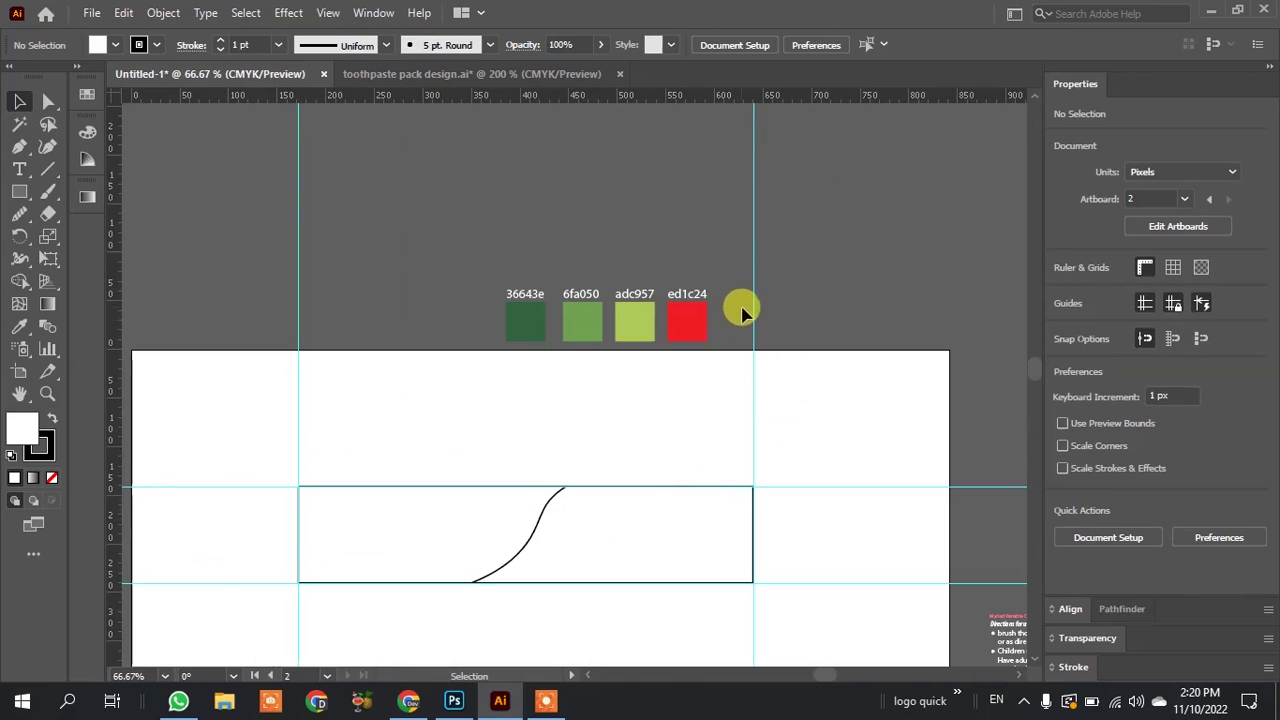
drag(521, 323, 551, 428)
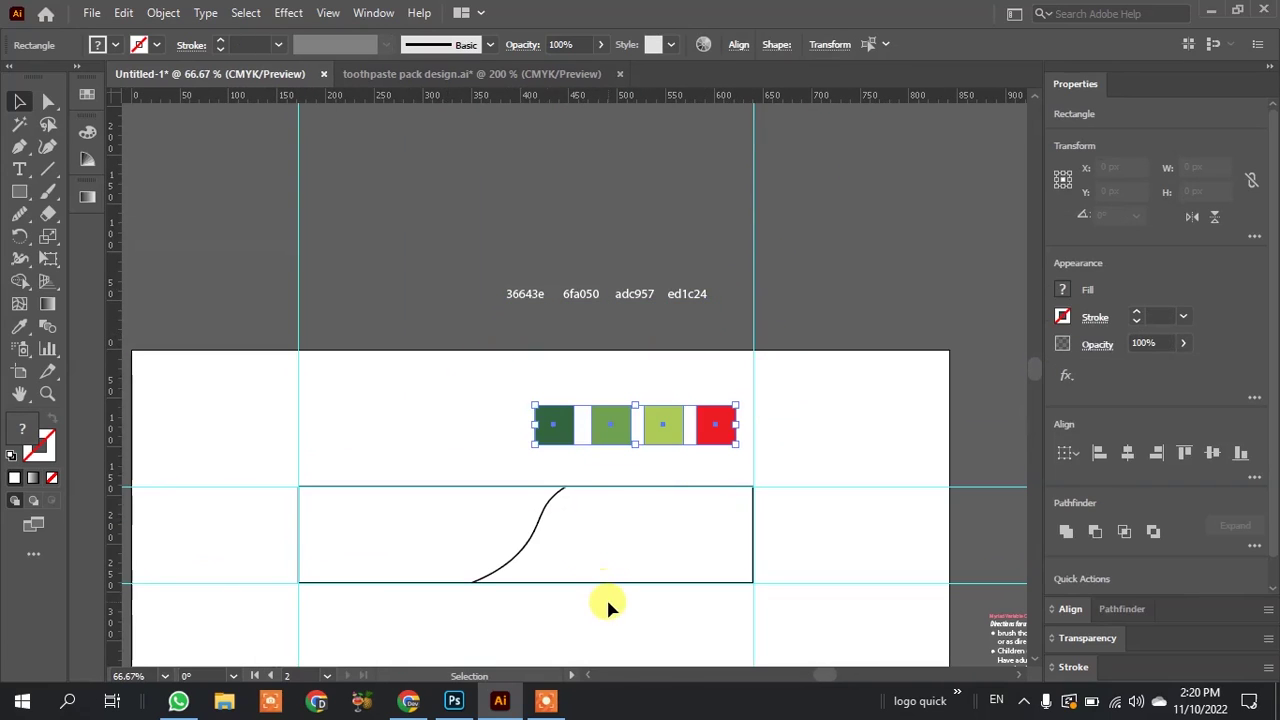
click(615, 567)
scroll(614, 564, up, 2)
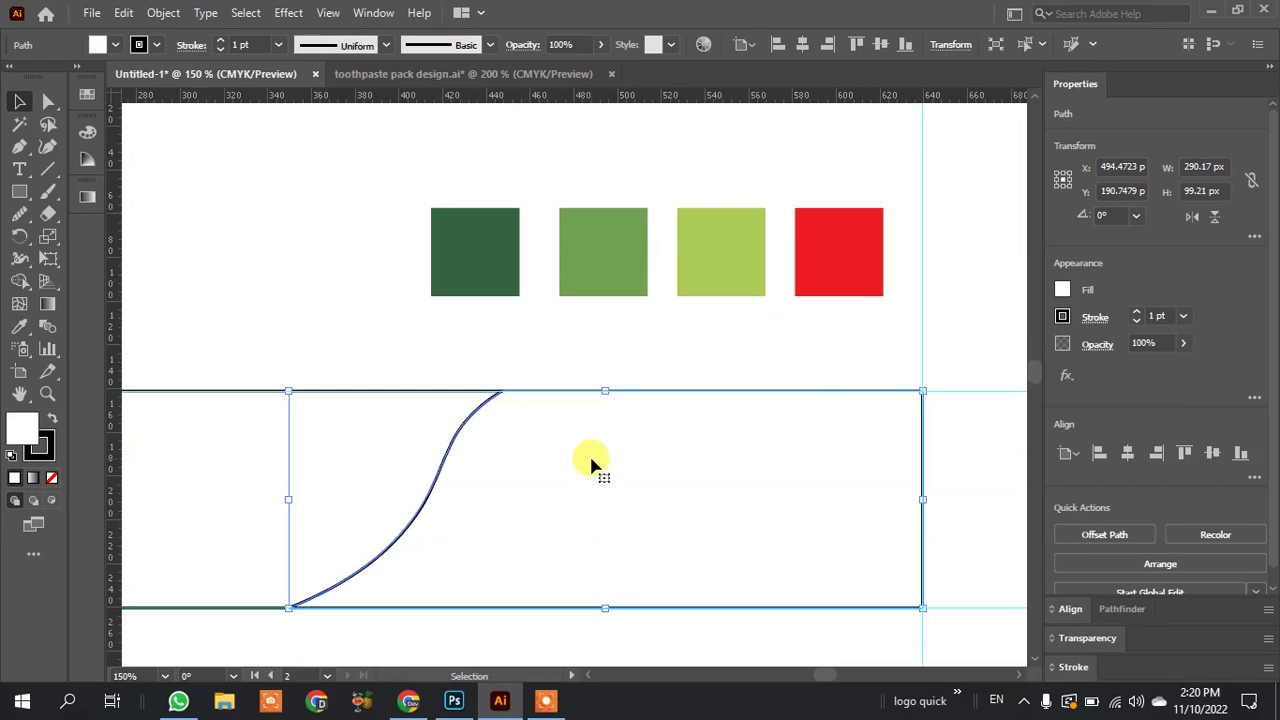
key(i)
click(617, 251)
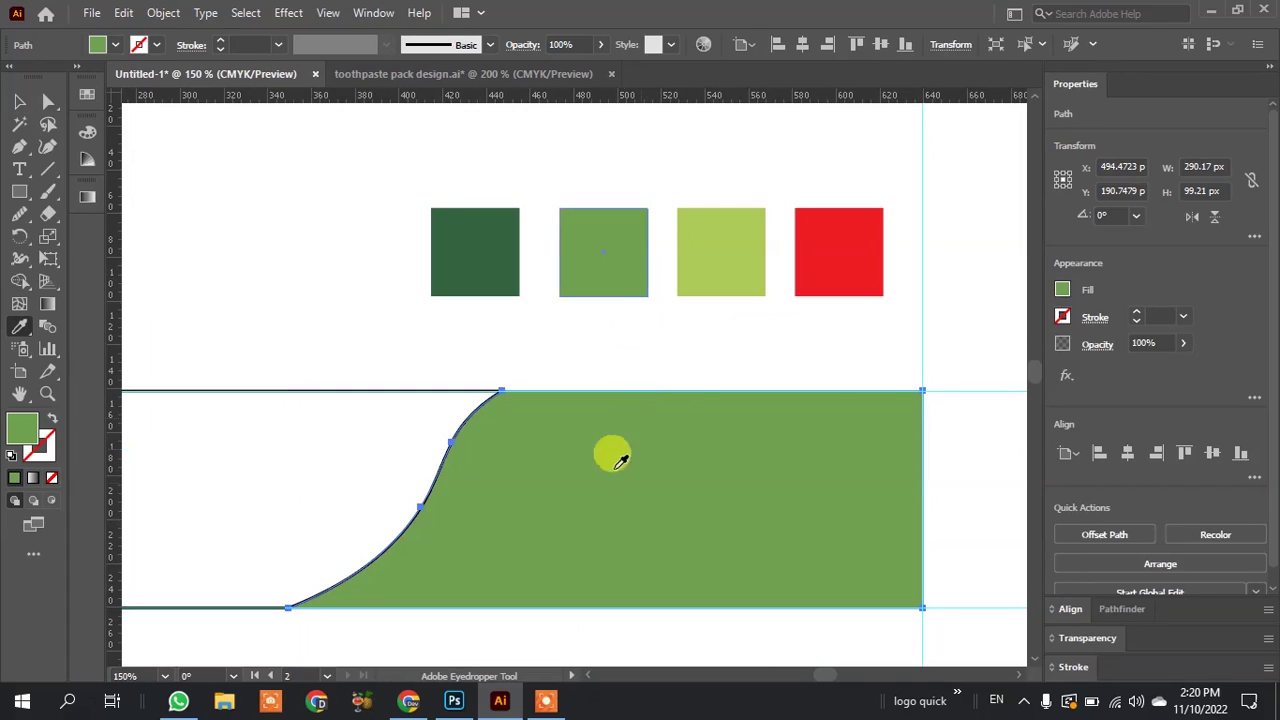
Apply a gradient fill to the wave from the dark green swatch to the light green swatch.
drag(574, 557, 500, 463)
scroll(500, 463, up, 1)
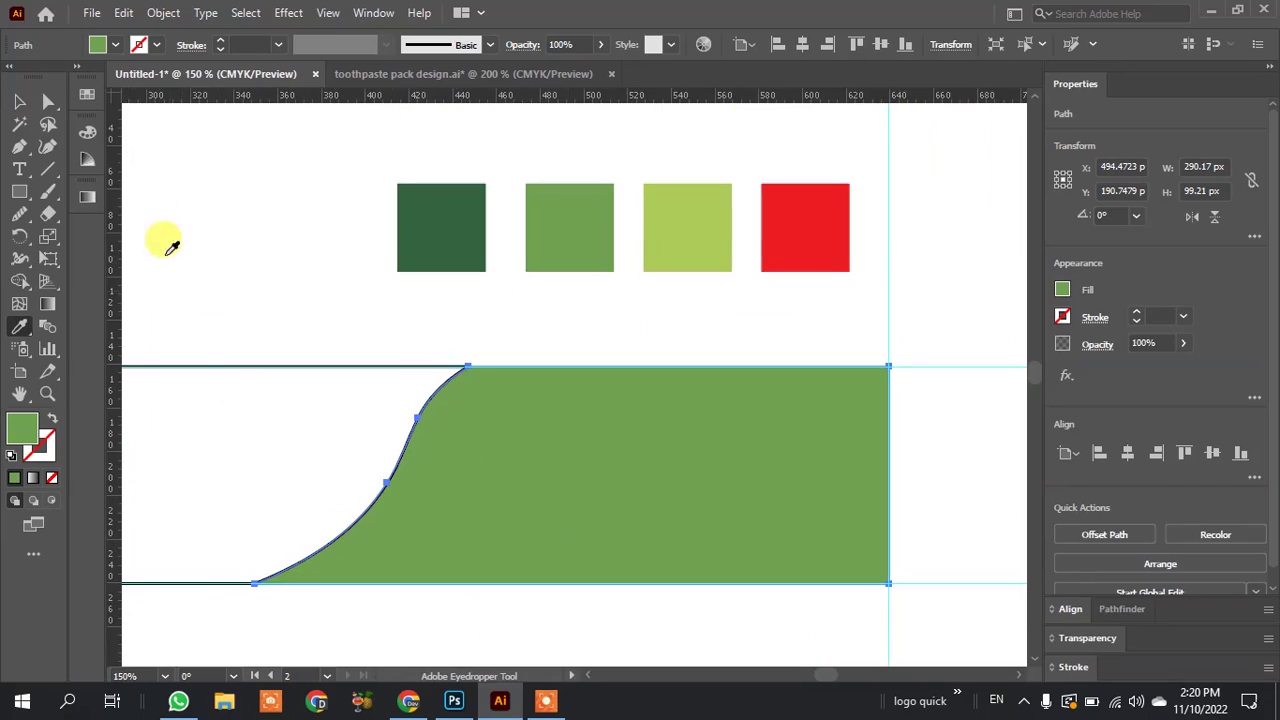
click(78, 67)
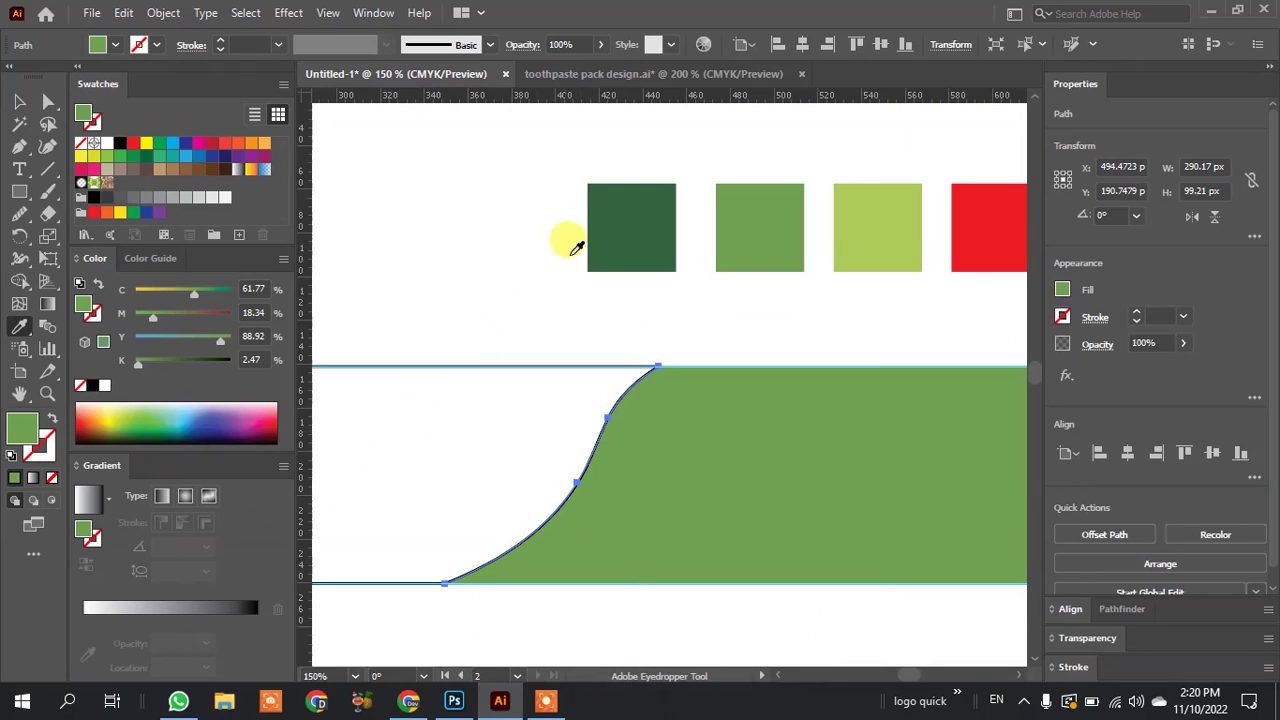
click(86, 620)
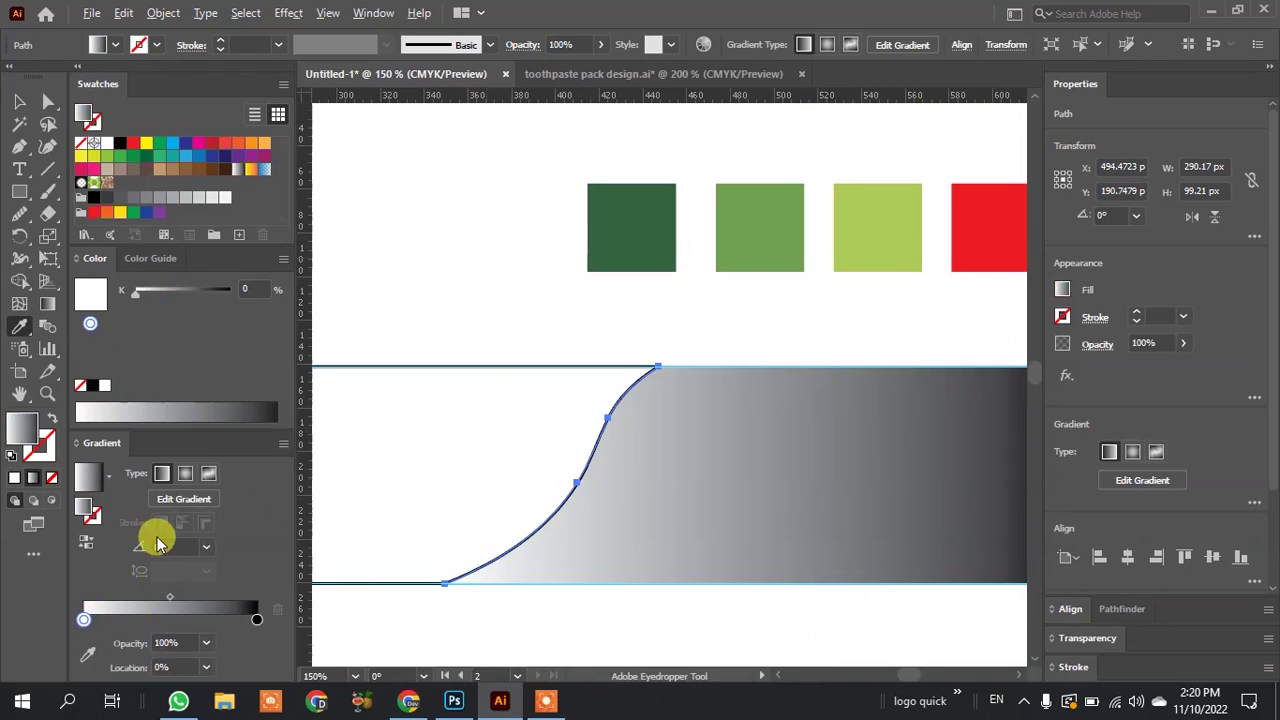
scroll(455, 522, down, 1)
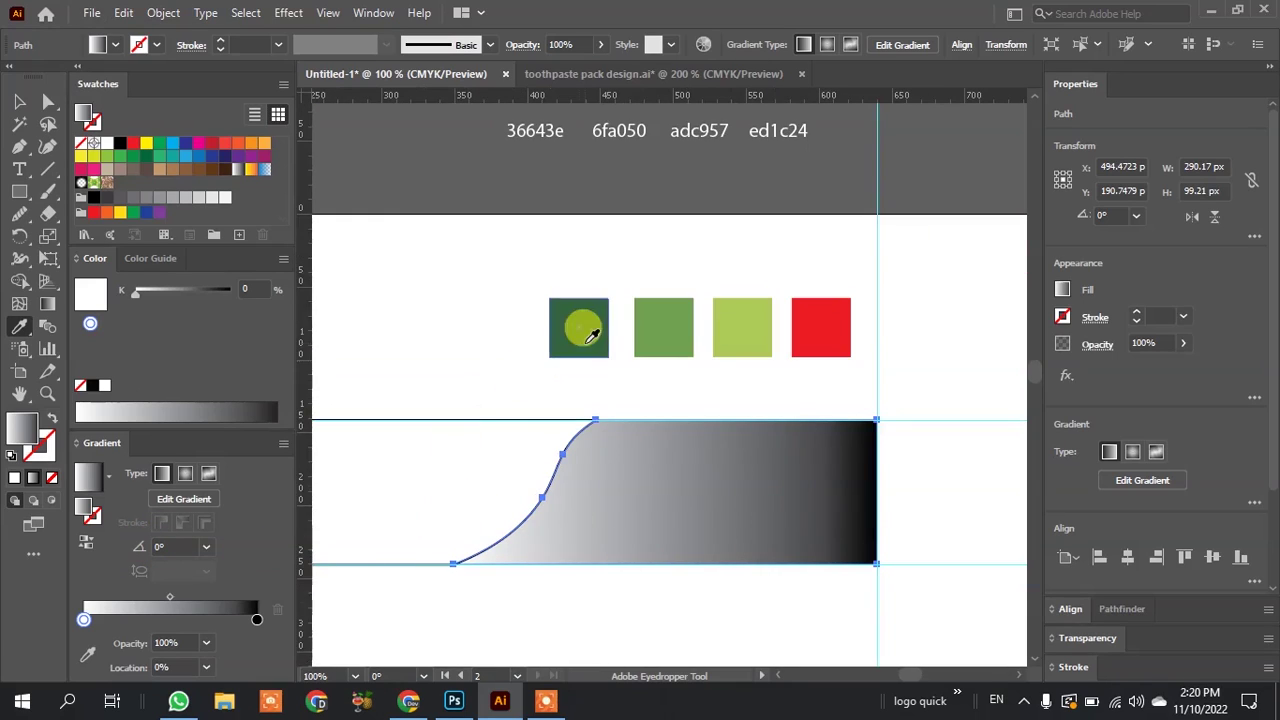
click(87, 655)
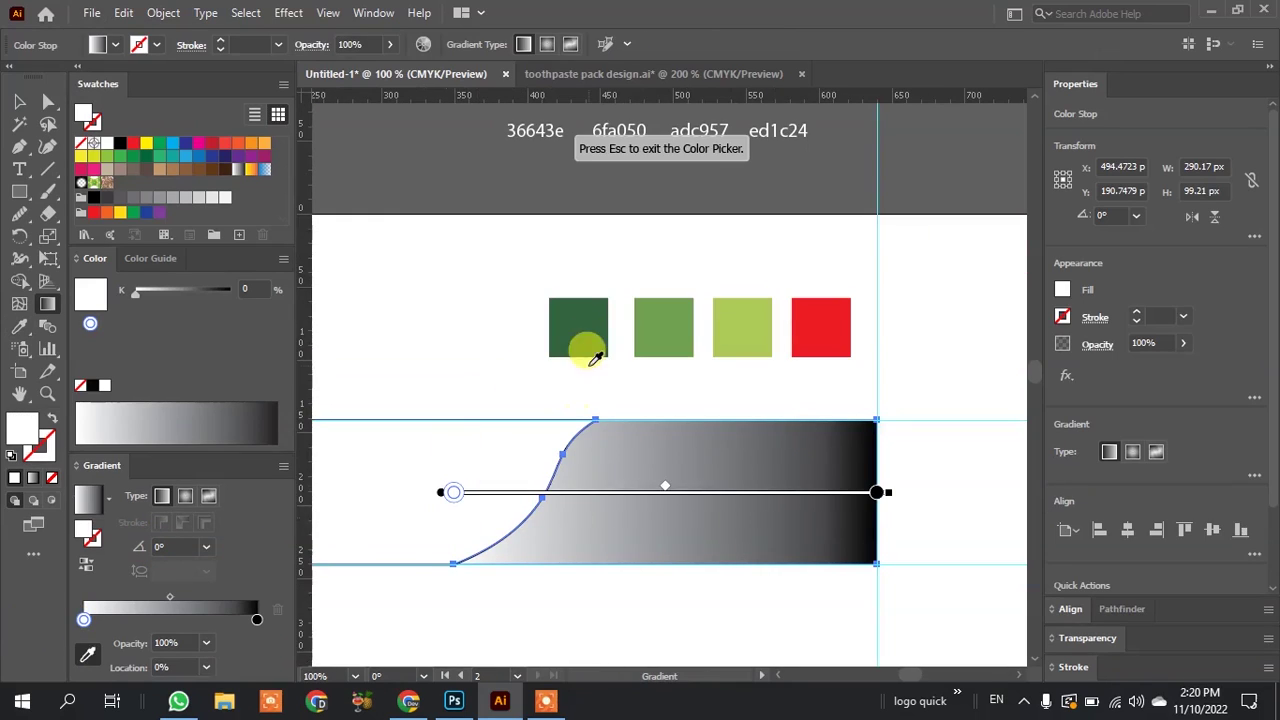
click(578, 310)
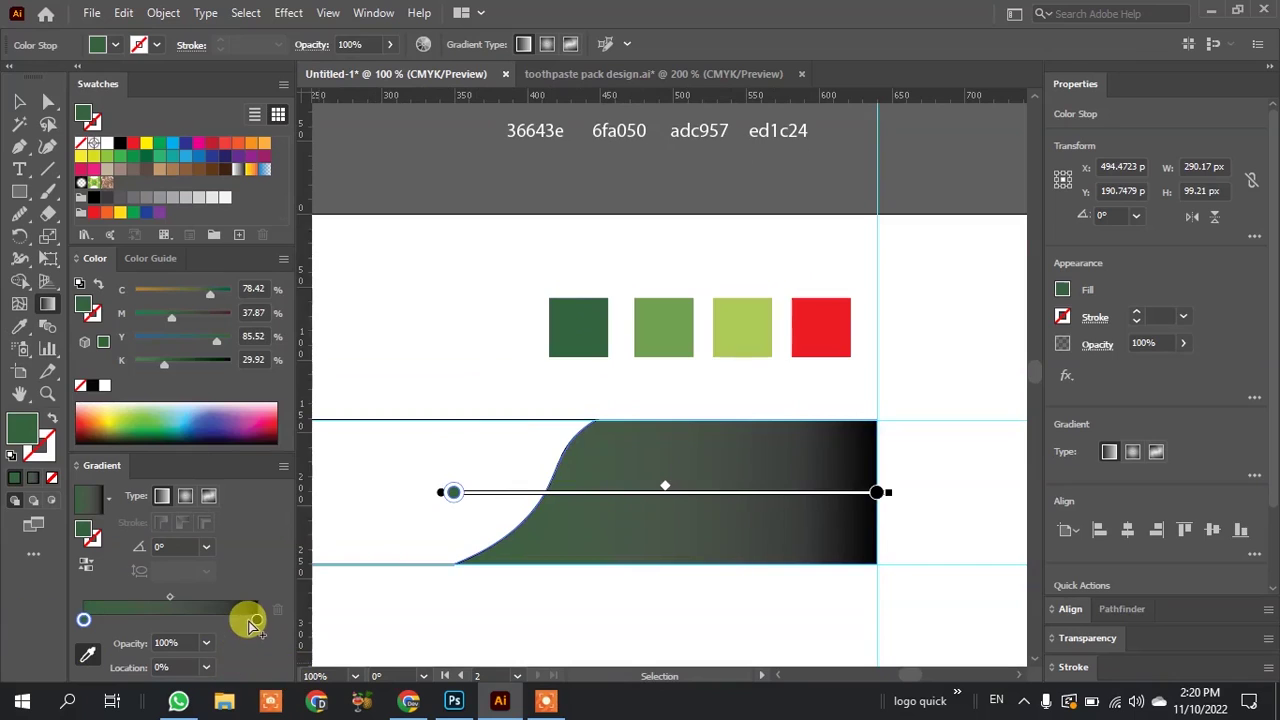
click(256, 620)
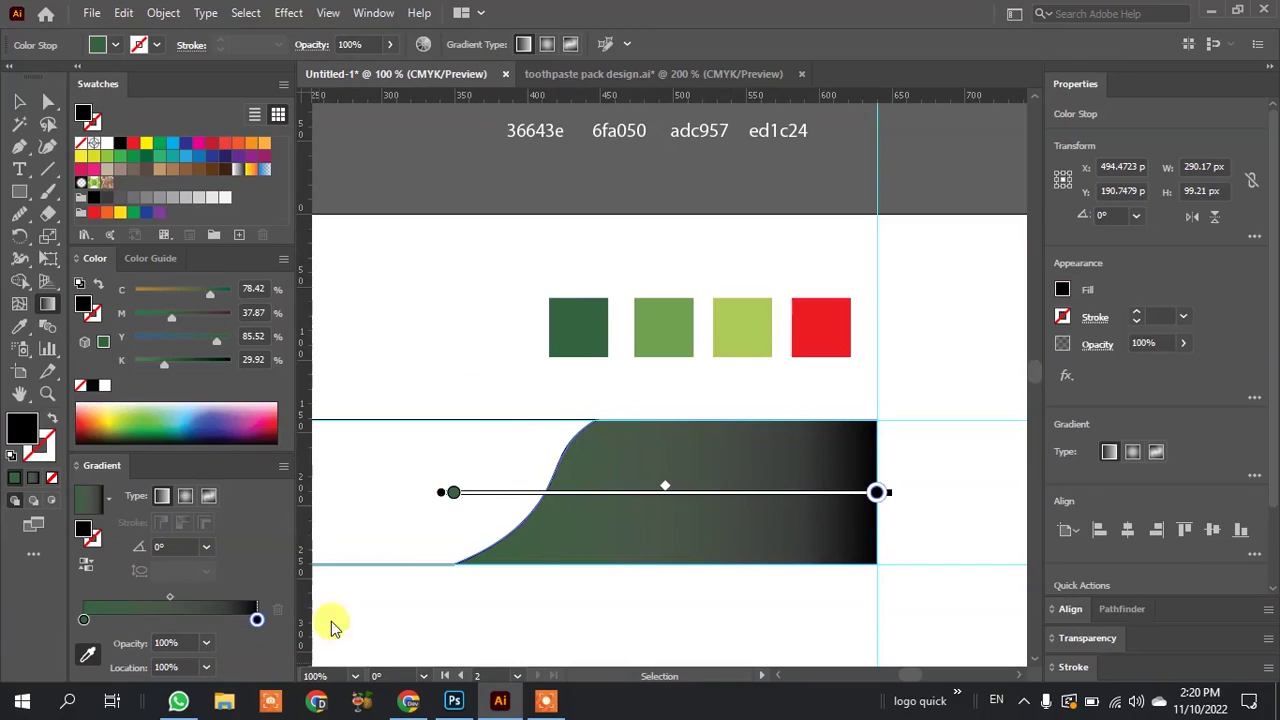
click(658, 322)
click(749, 326)
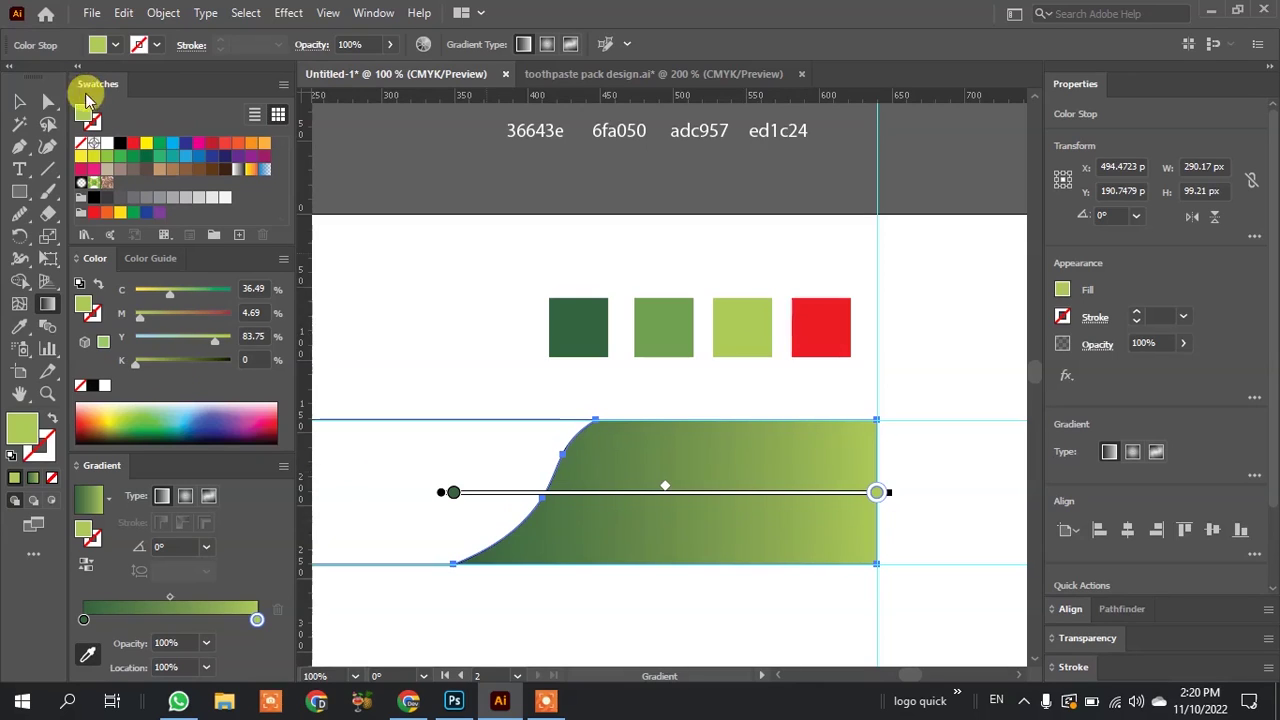
click(16, 101)
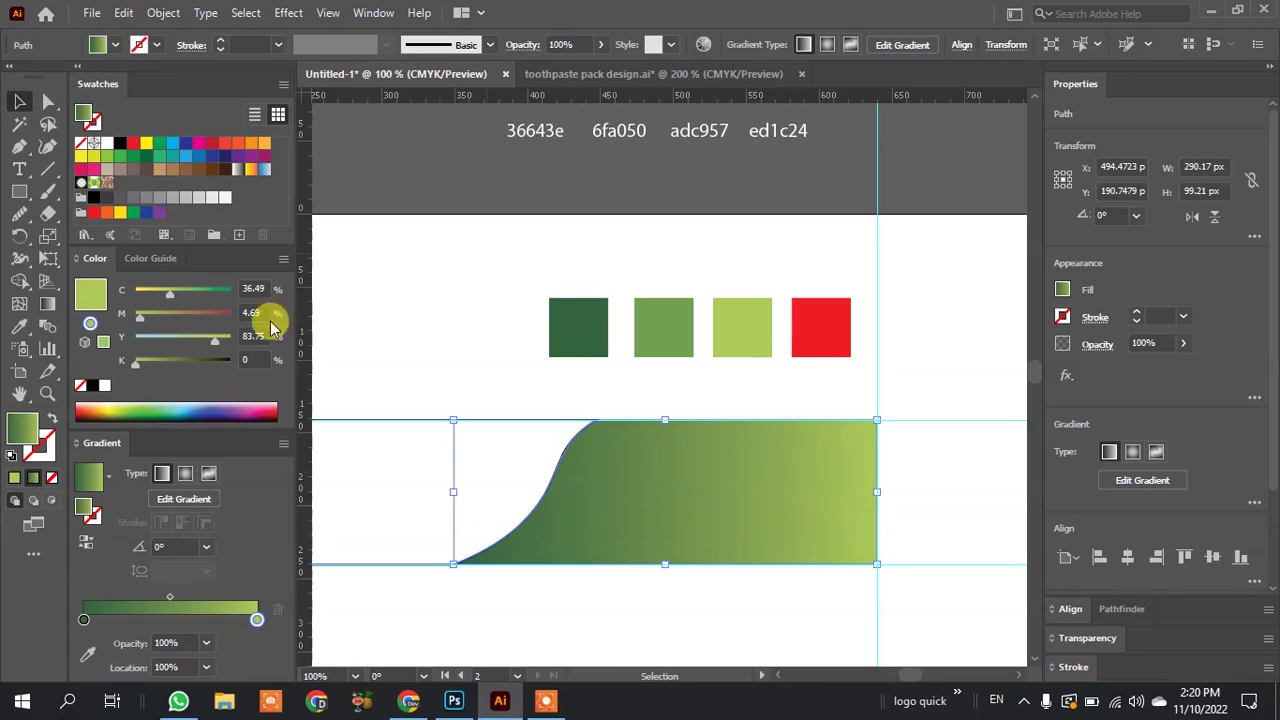
Angle the gradient diagonally across the wave at about -31°, pulling the light green stop inward.
click(50, 312)
drag(547, 457, 890, 585)
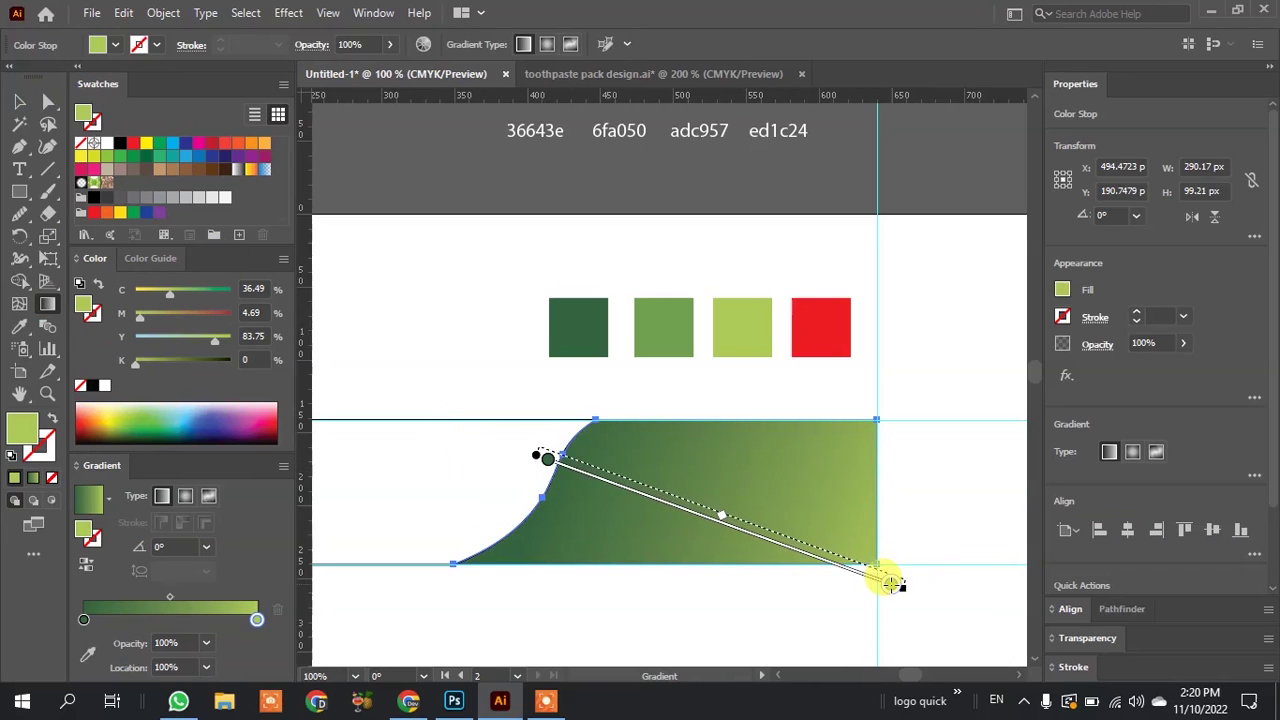
scroll(837, 466, up, 1)
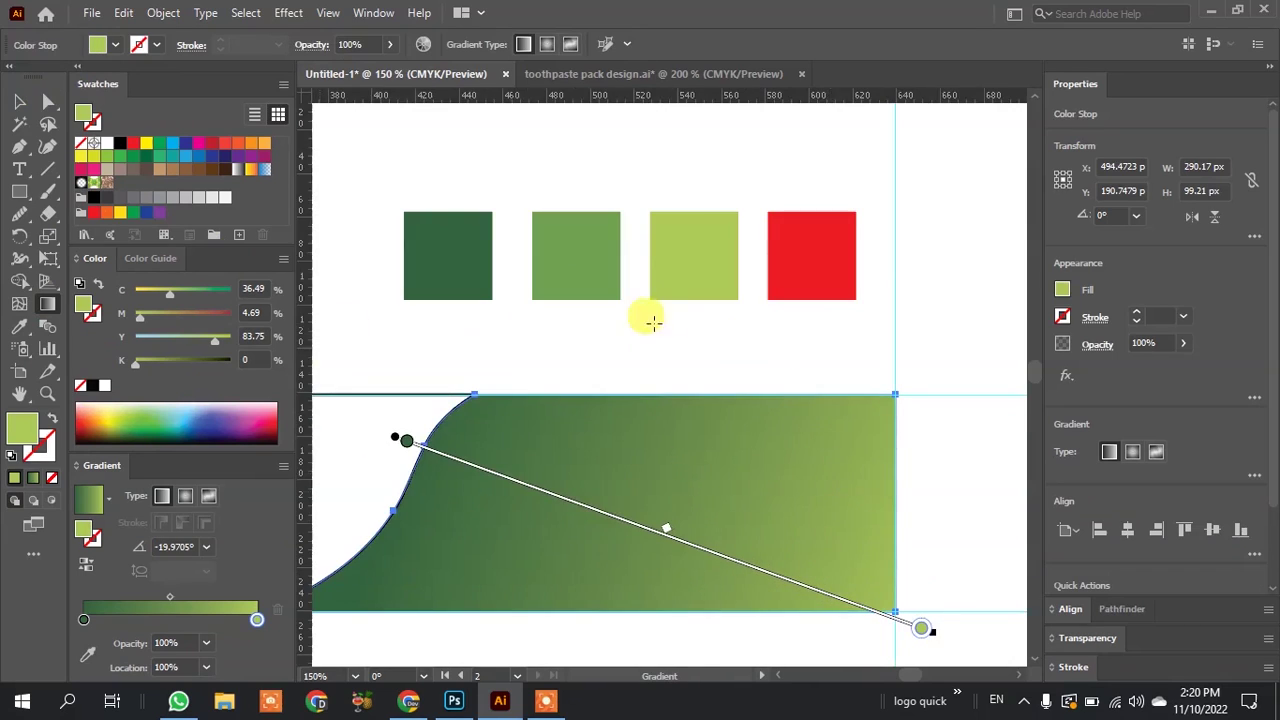
scroll(505, 316, down, 2)
drag(511, 316, 818, 510)
scroll(711, 417, up, 1)
click(416, 304)
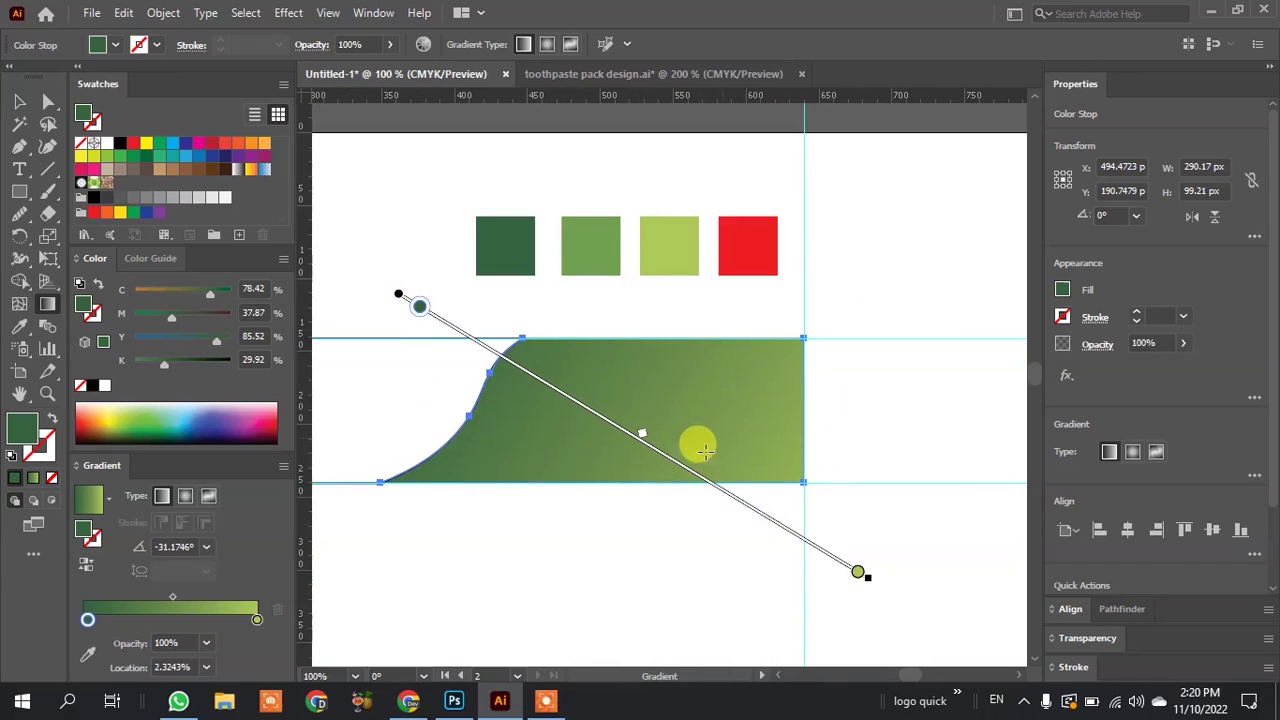
drag(840, 583, 800, 551)
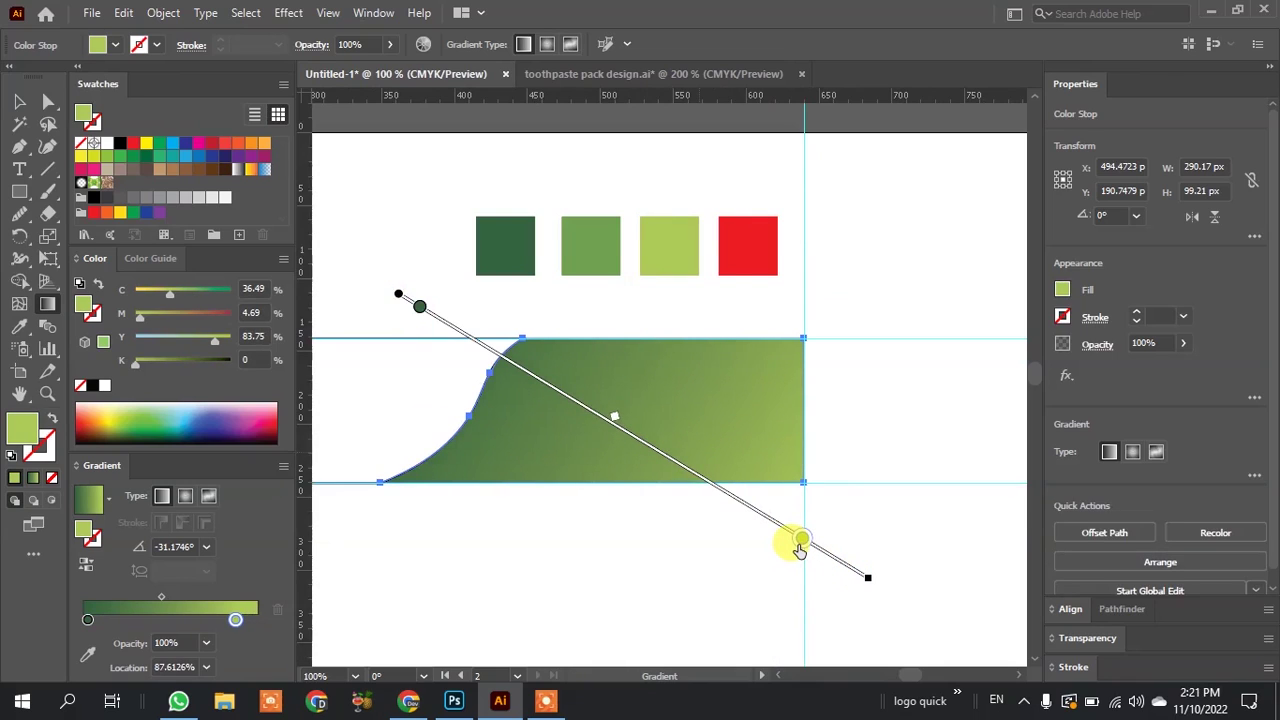
click(20, 100)
click(732, 582)
scroll(628, 349, up, 3)
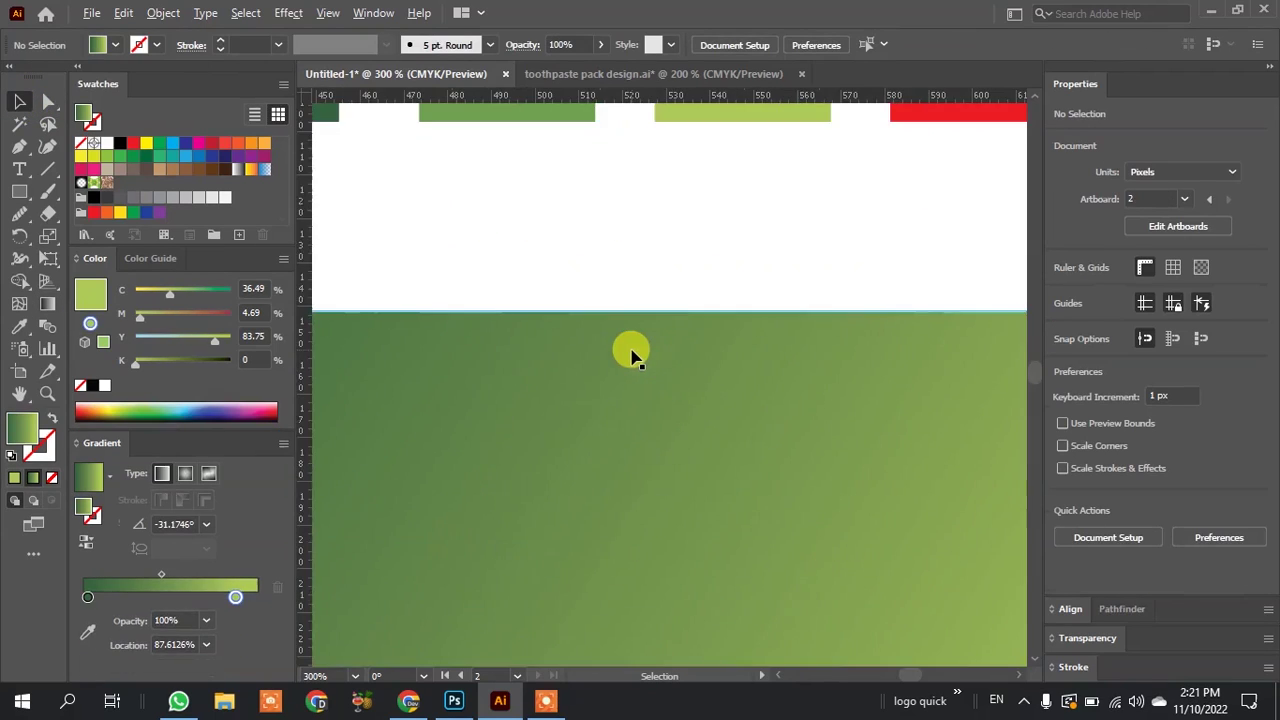
Draw an arching Pen curve across the wave, ending past its right edge.
scroll(720, 545, down, 2)
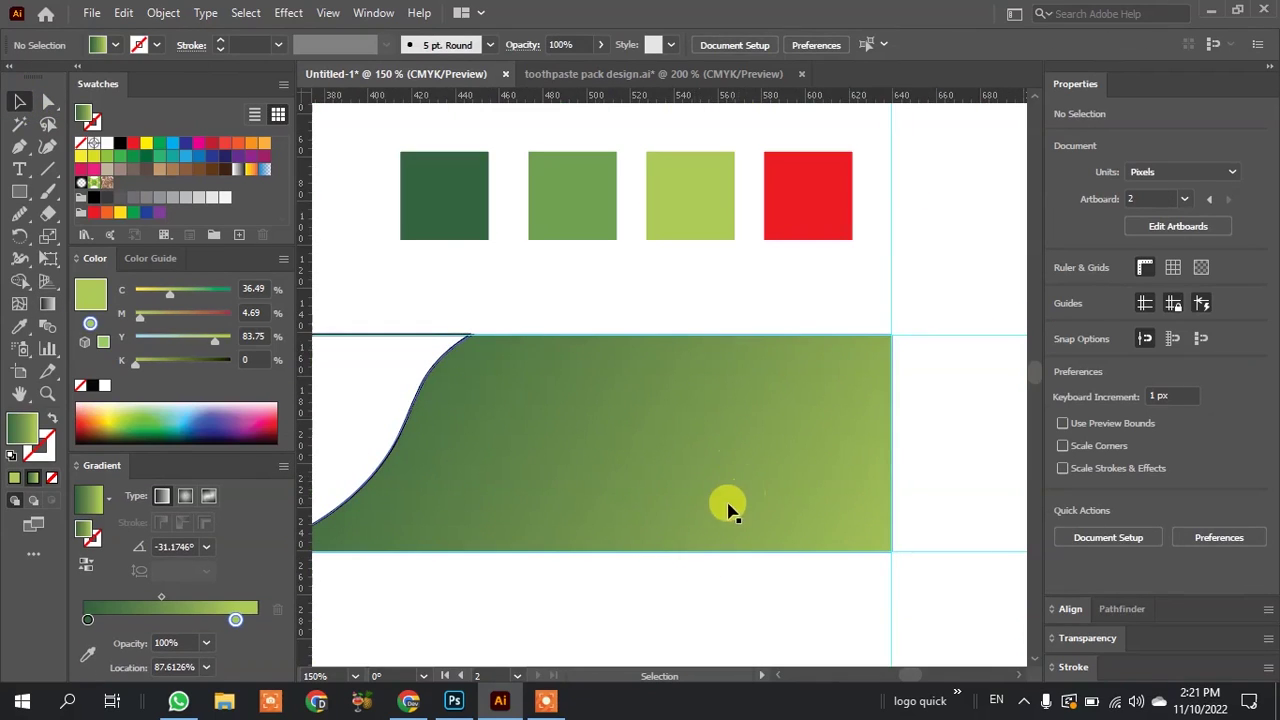
scroll(708, 518, up, 1)
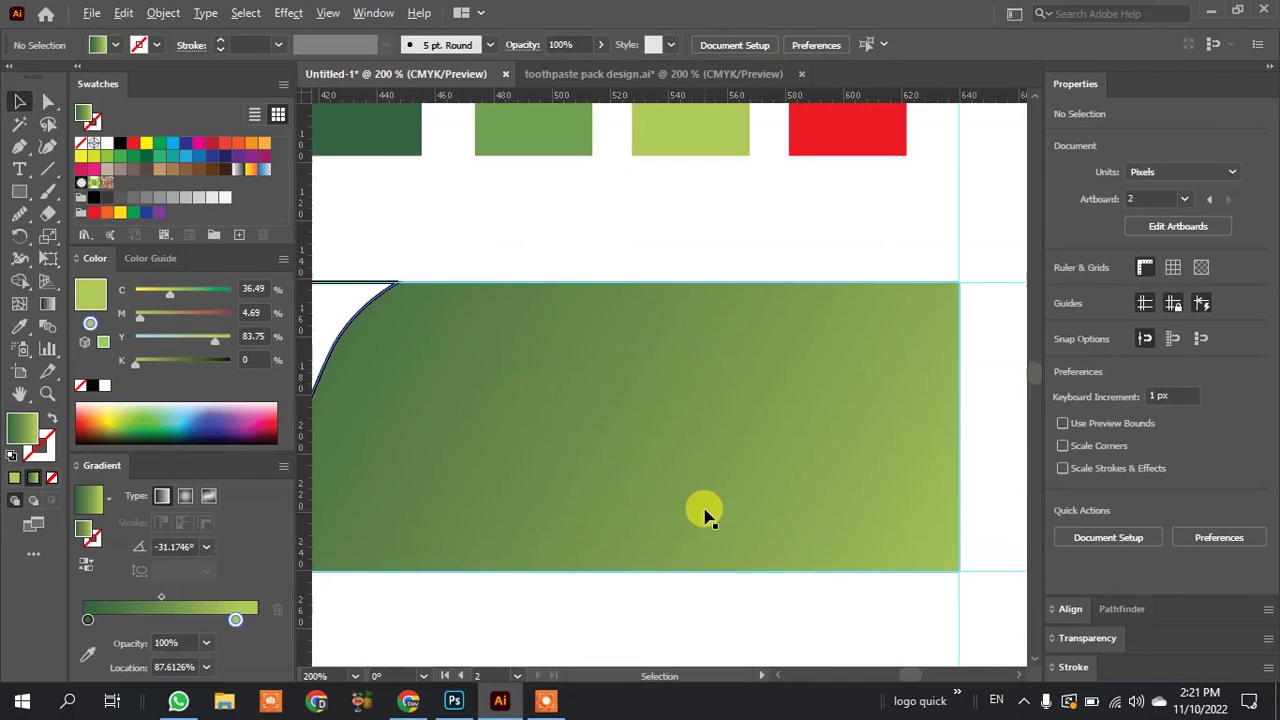
click(22, 150)
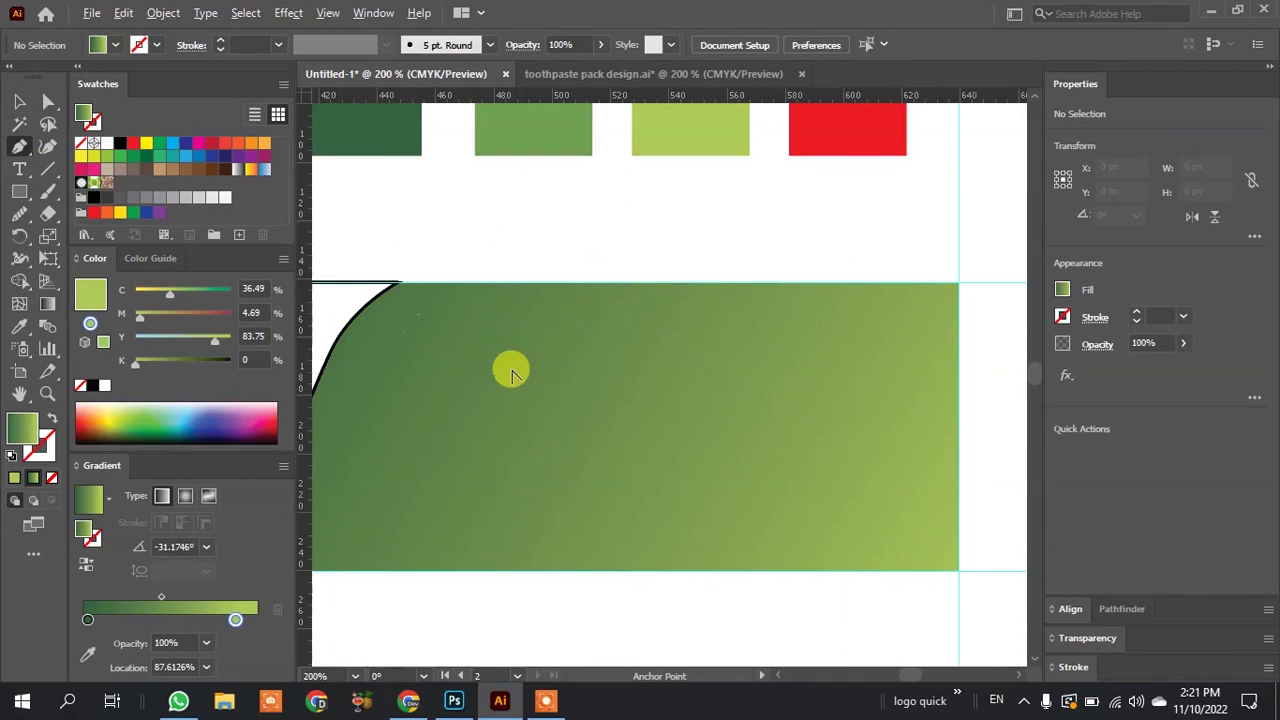
scroll(505, 372, down, 1)
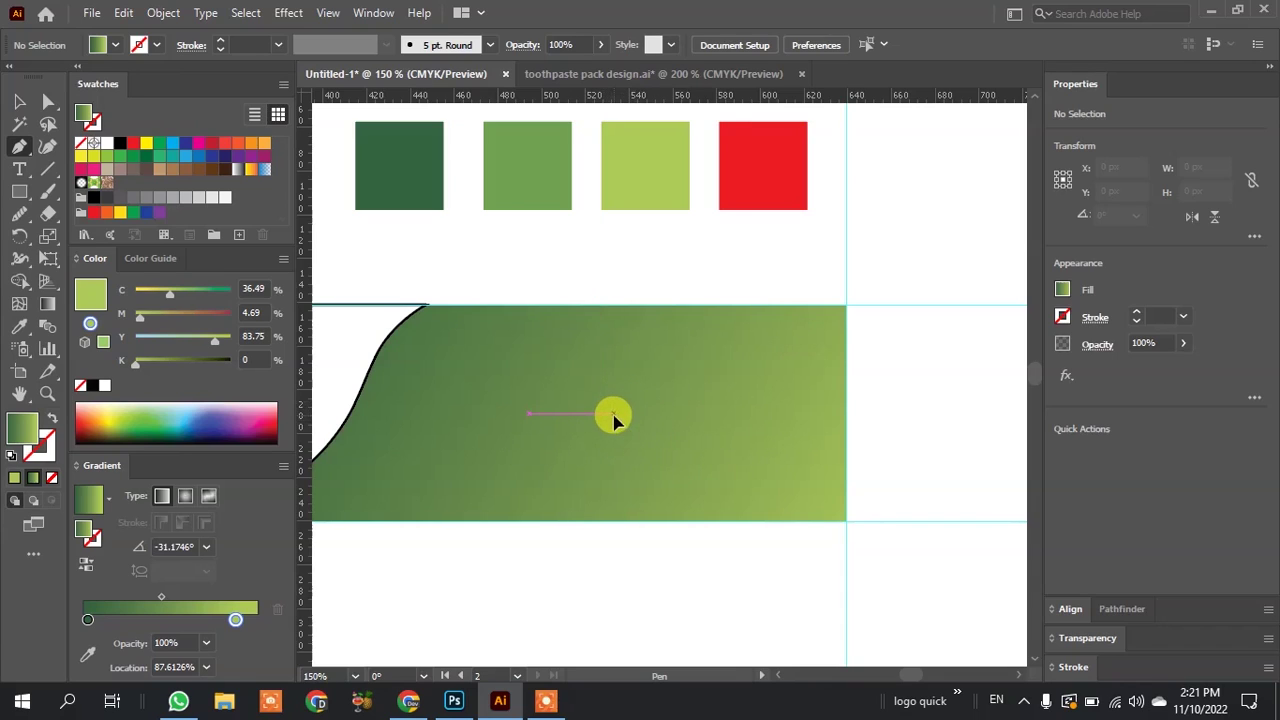
click(613, 418)
scroll(528, 366, down, 2)
scroll(708, 372, up, 2)
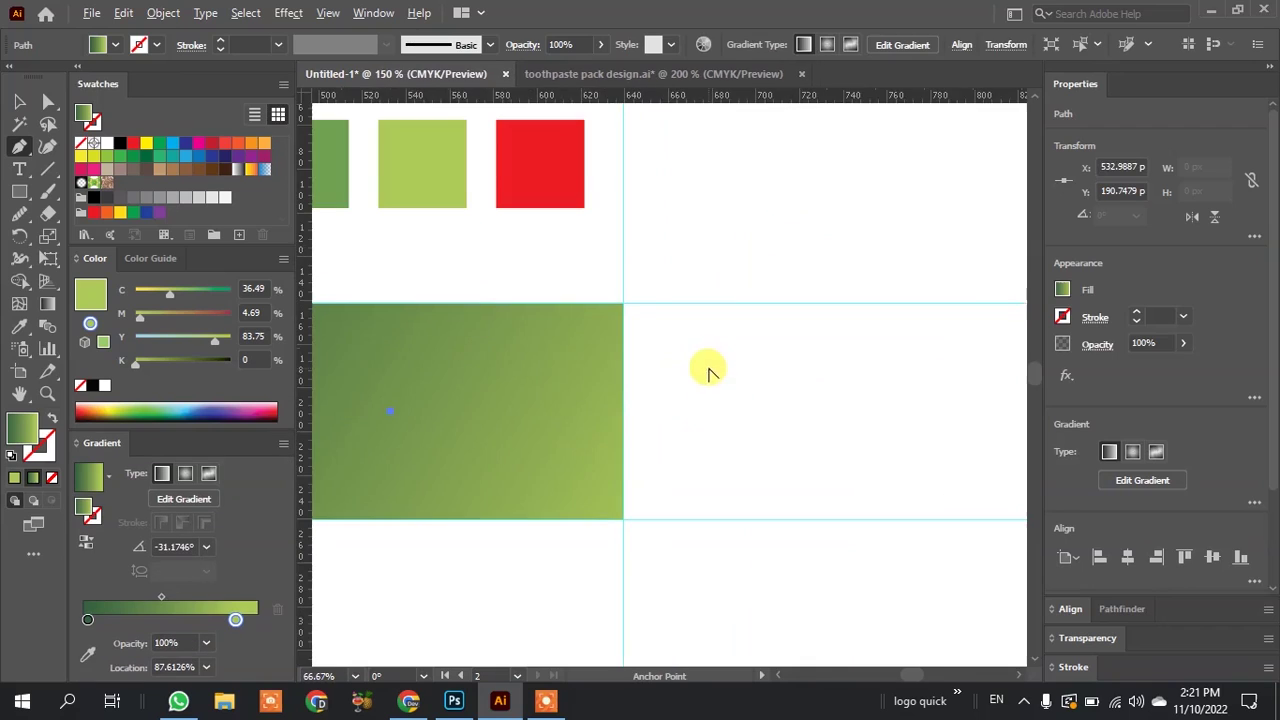
scroll(708, 372, down, 1)
mouse_move(681, 316)
mouse_down()
mouse_move(843, 348)
mouse_move(862, 410)
mouse_move(837, 437)
mouse_up()
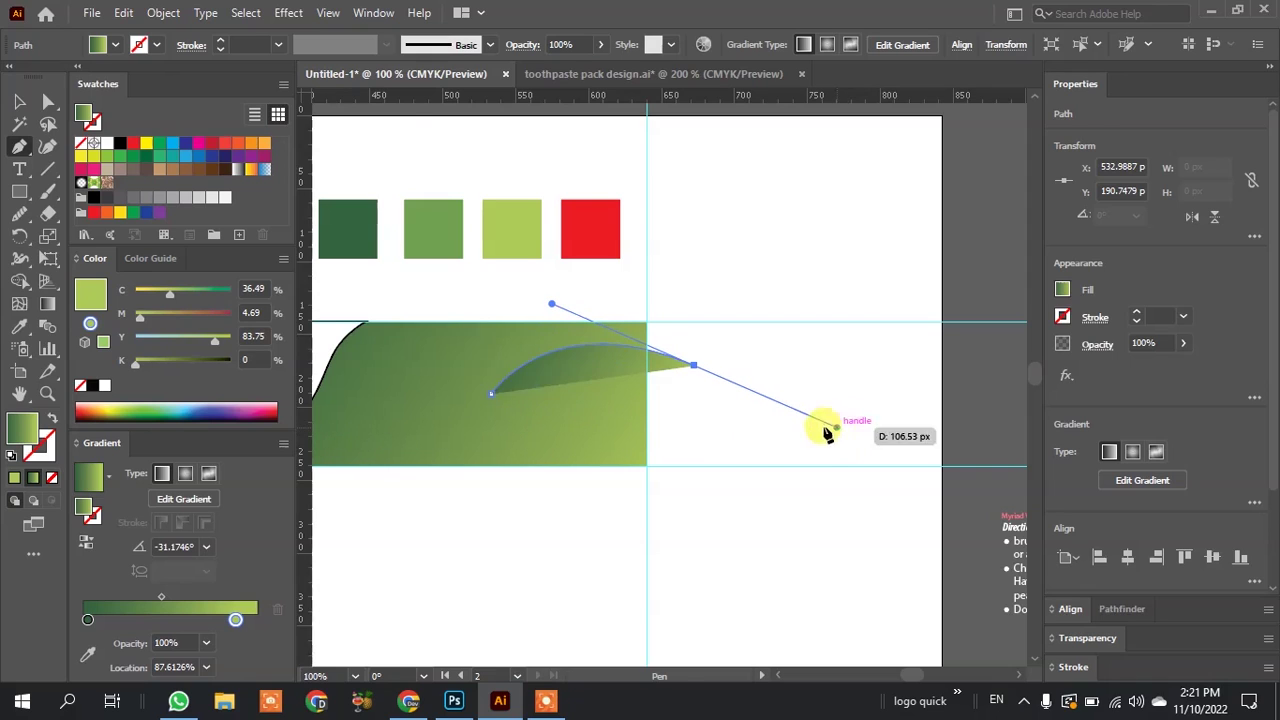
drag(836, 430, 836, 427)
Give the curve no fill, a black stroke and a 4 pt stroke weight.
click(20, 100)
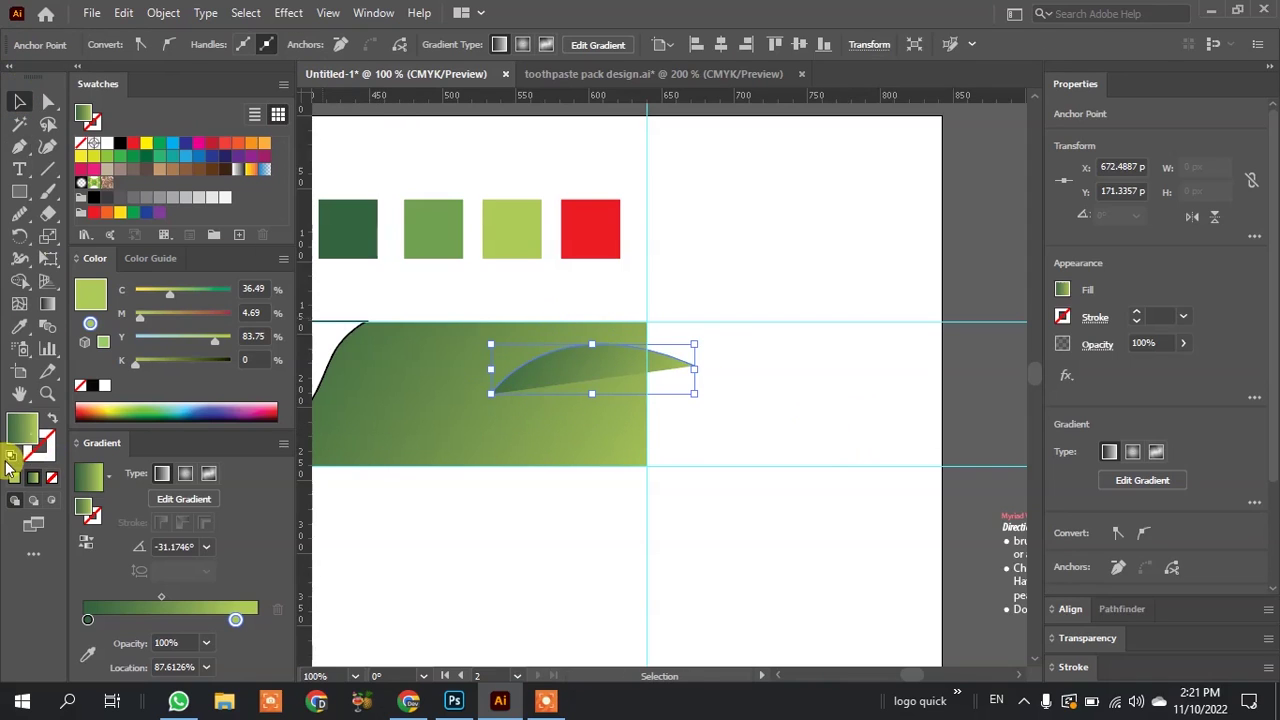
click(9, 457)
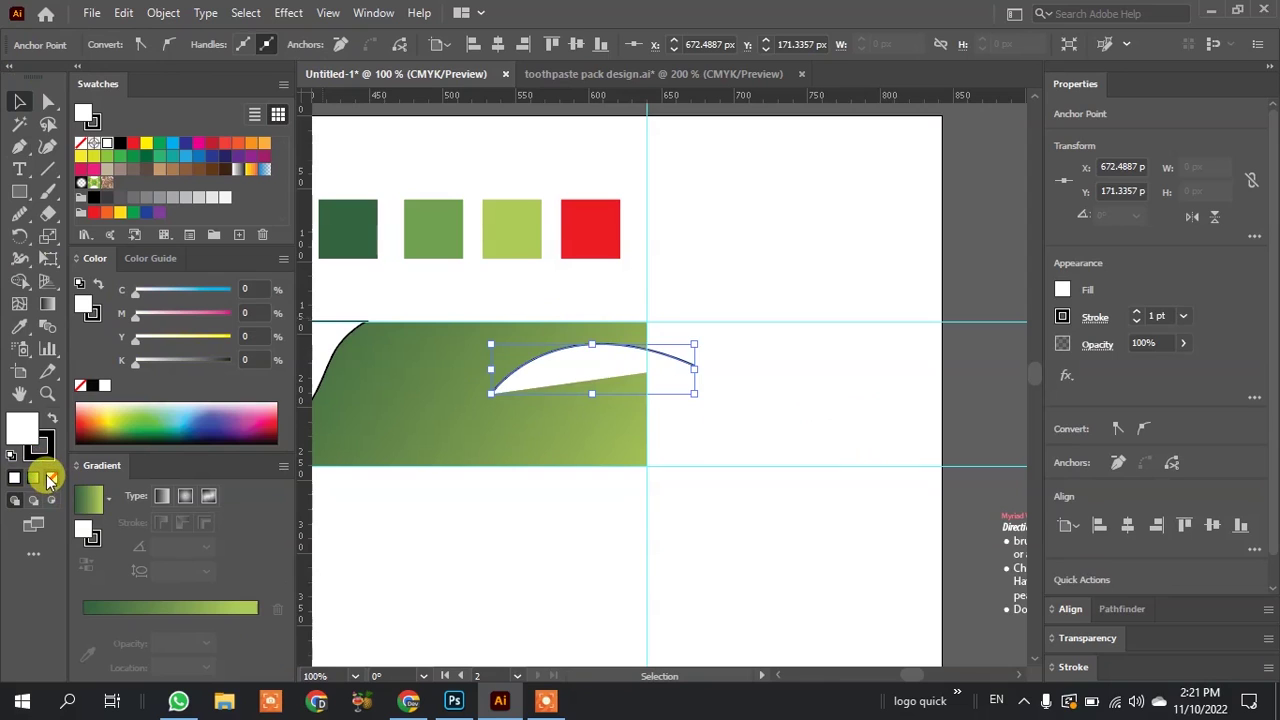
click(51, 478)
click(471, 613)
scroll(545, 352, up, 4)
scroll(550, 342, up, 1)
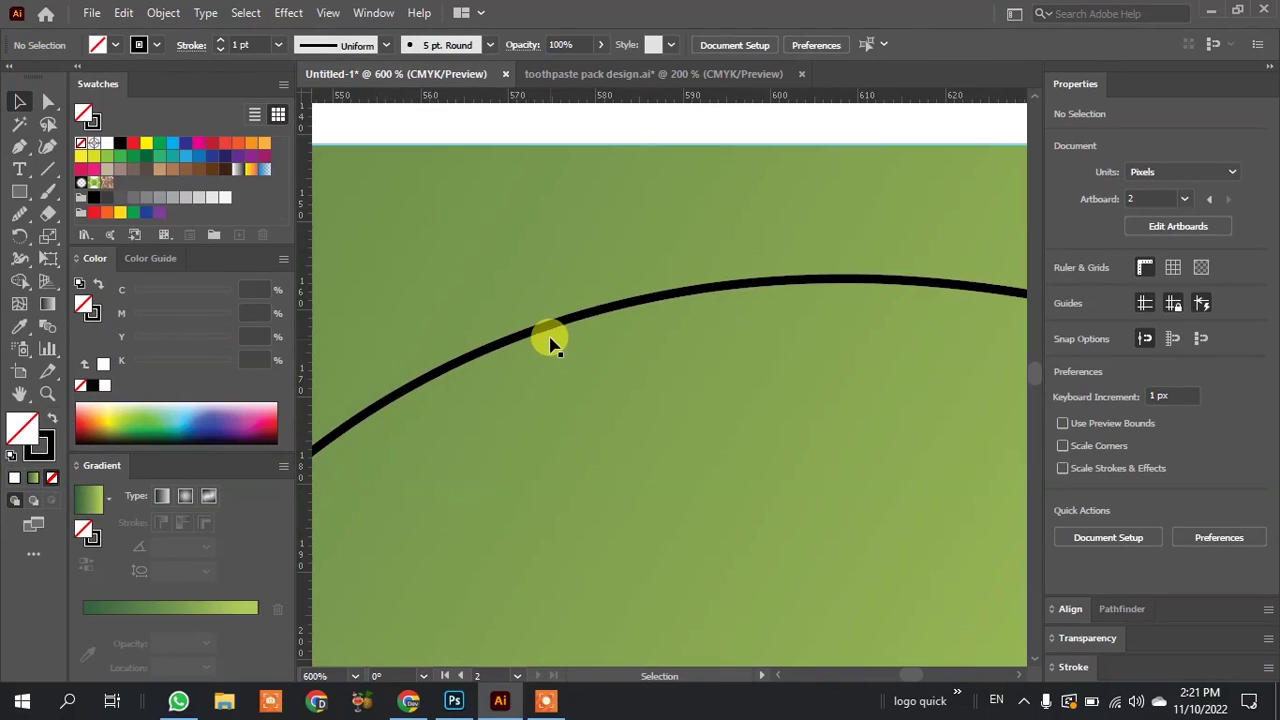
click(546, 333)
scroll(245, 44, up, 2)
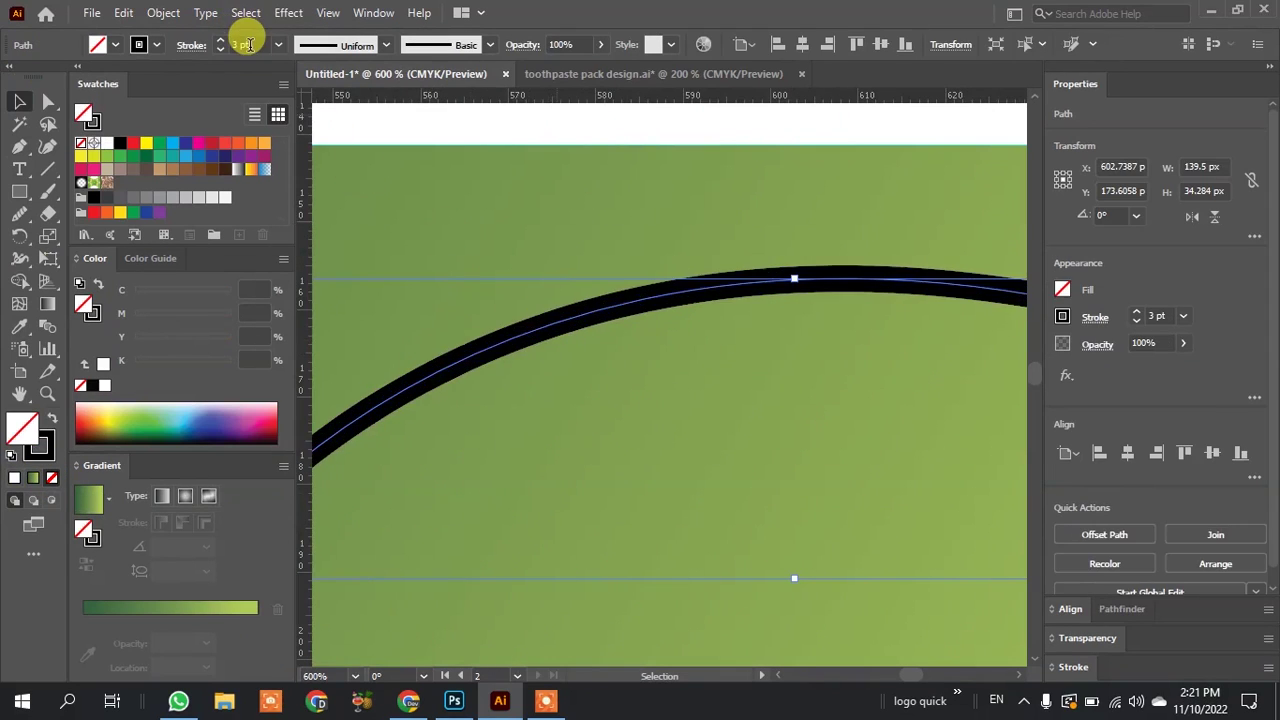
scroll(245, 44, up, 1)
scroll(850, 368, down, 3)
scroll(812, 358, down, 1)
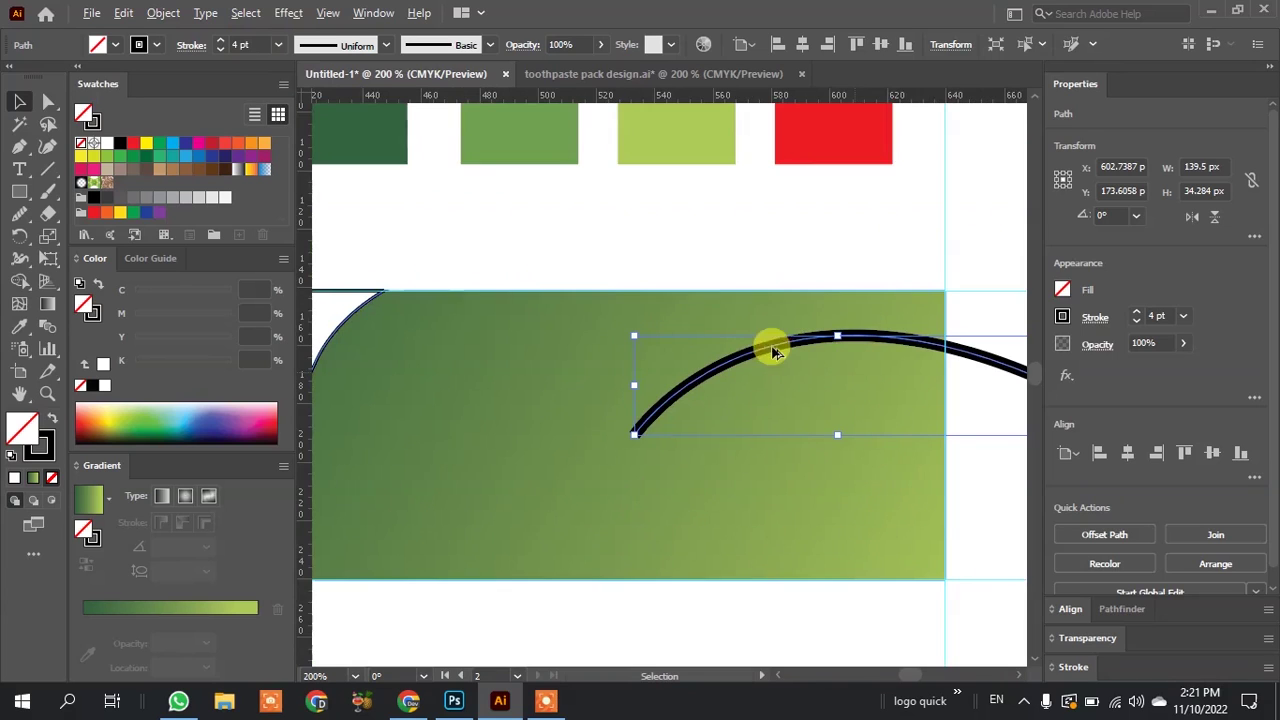
Apply Width Profile 1 so the swoosh tapers at both ends.
click(355, 45)
click(335, 104)
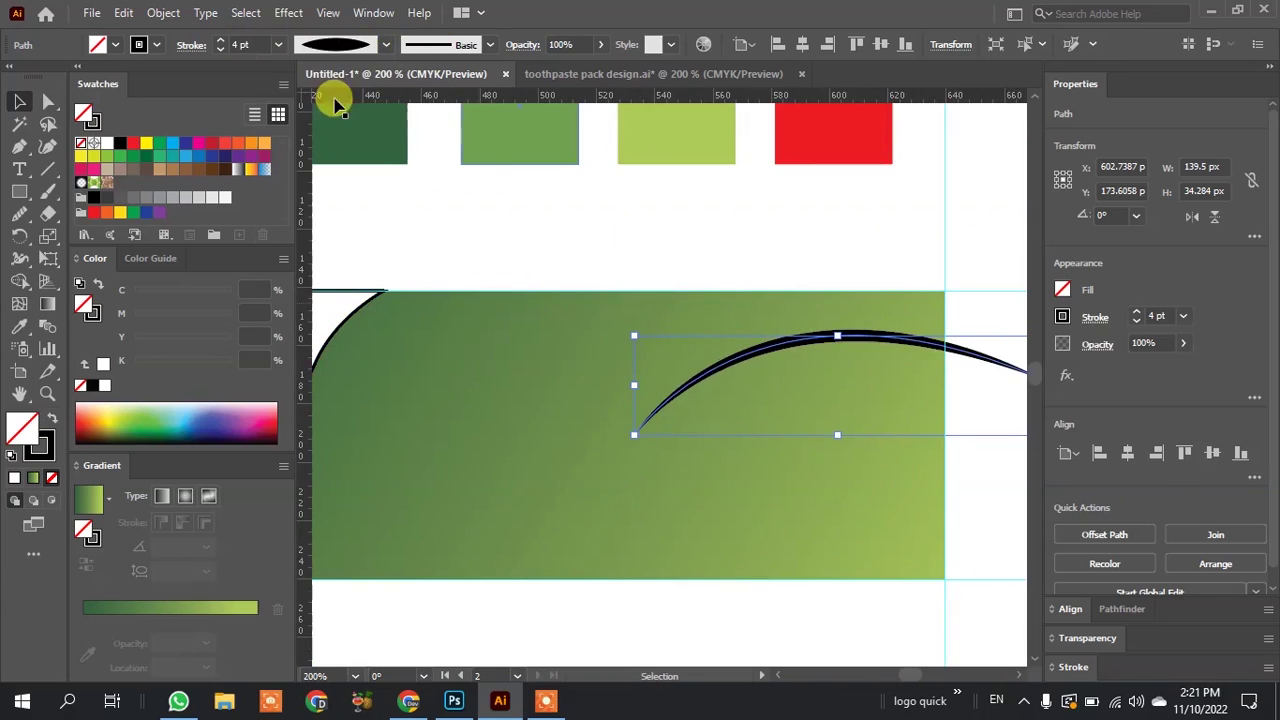
click(676, 230)
scroll(506, 240, down, 3)
scroll(495, 250, up, 1)
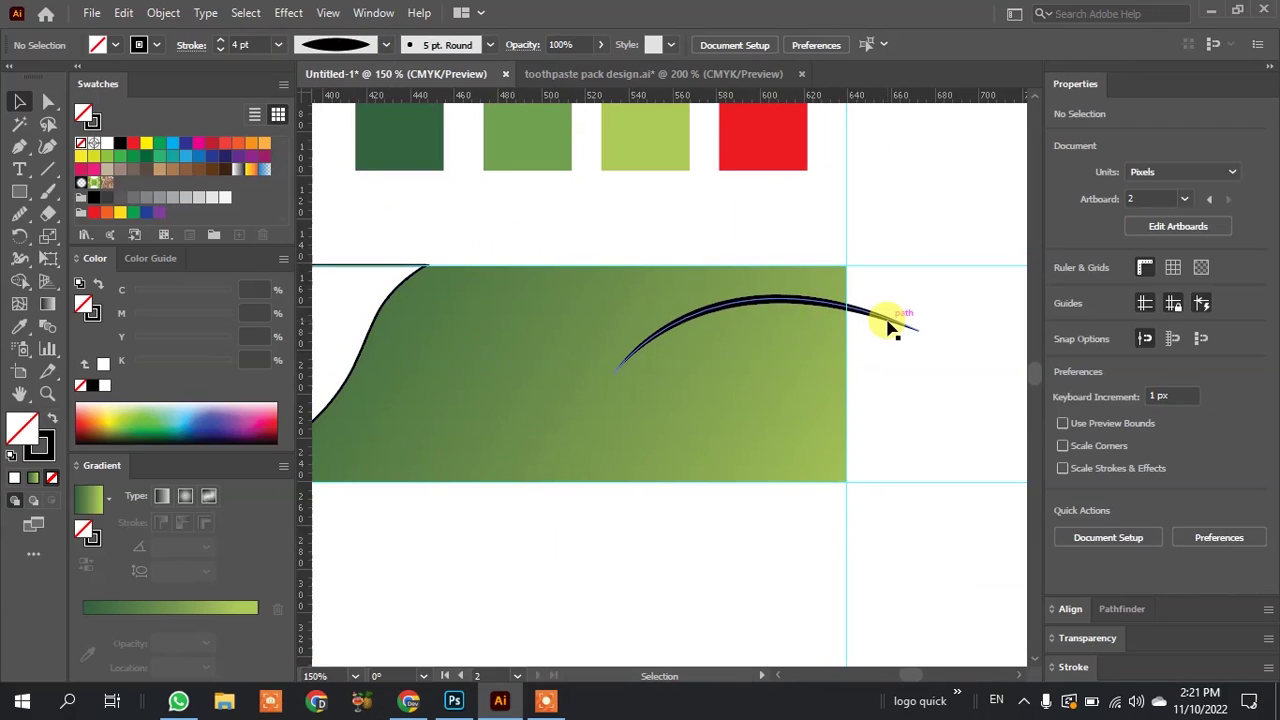
scroll(608, 380, down, 1)
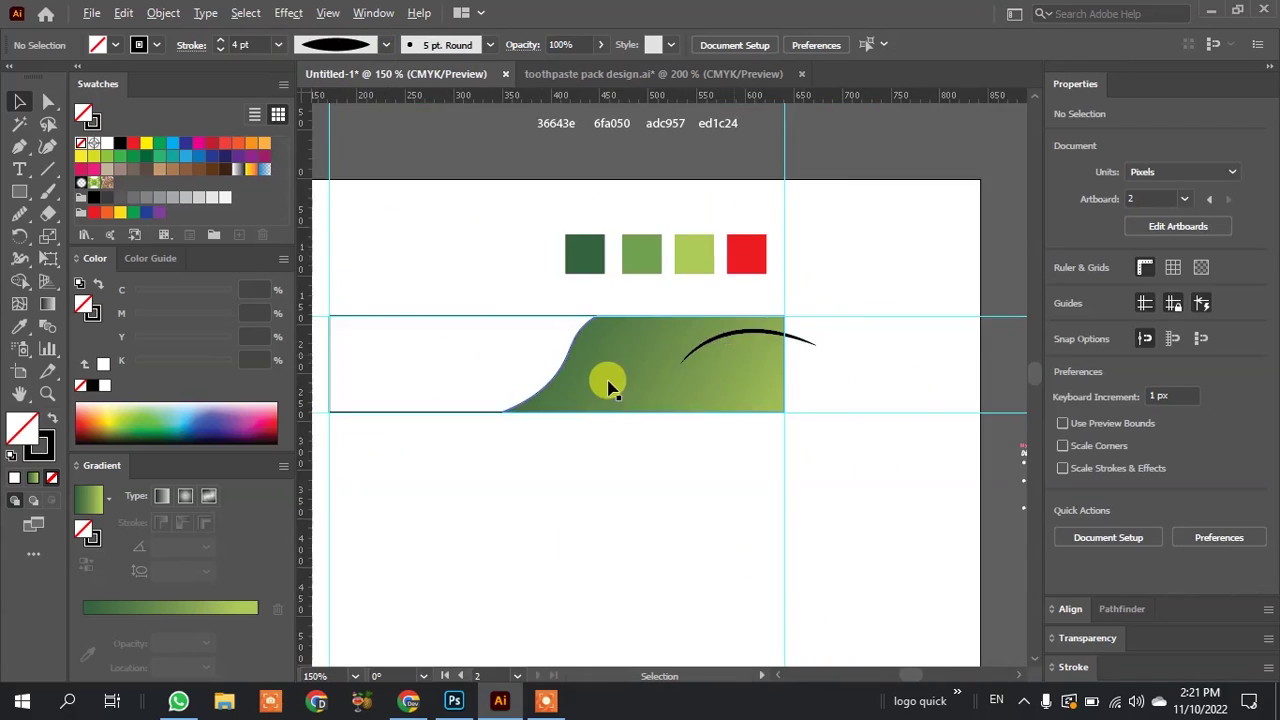
Try Default Fill and Stroke on the gradient wave, then undo the trial move.
scroll(570, 345, up, 2)
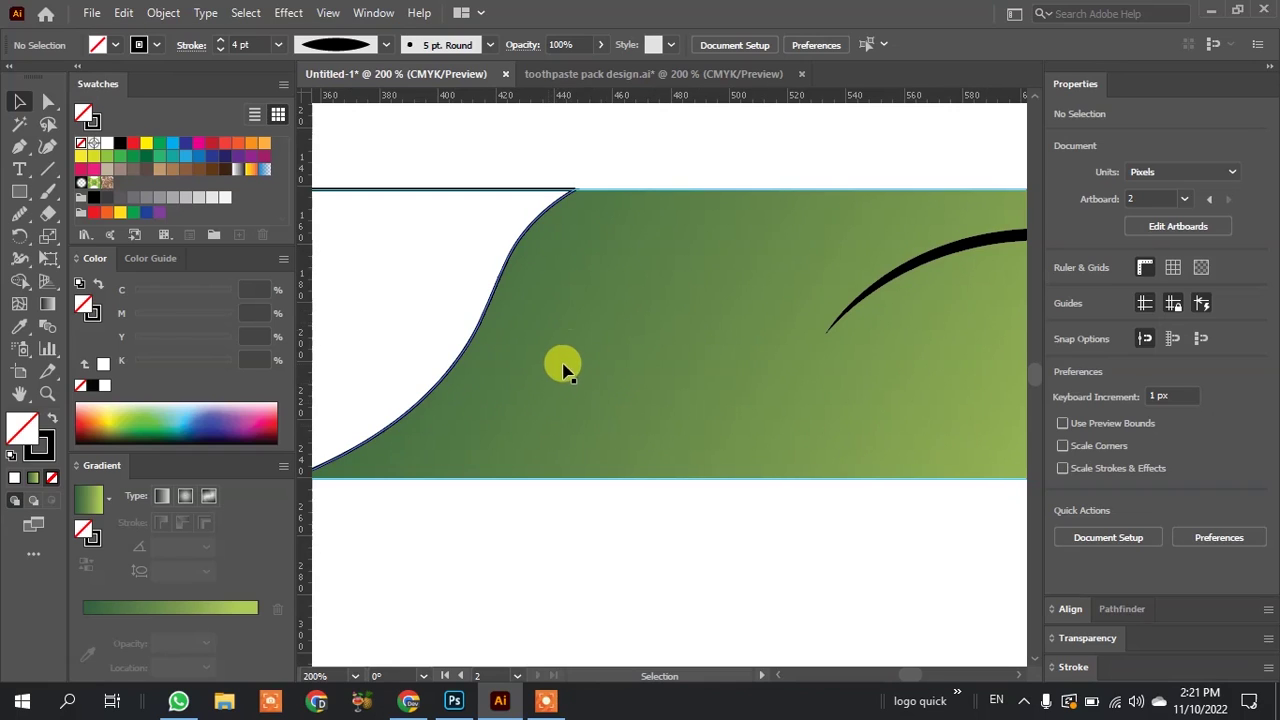
click(563, 362)
key(a)
key(v)
click(10, 455)
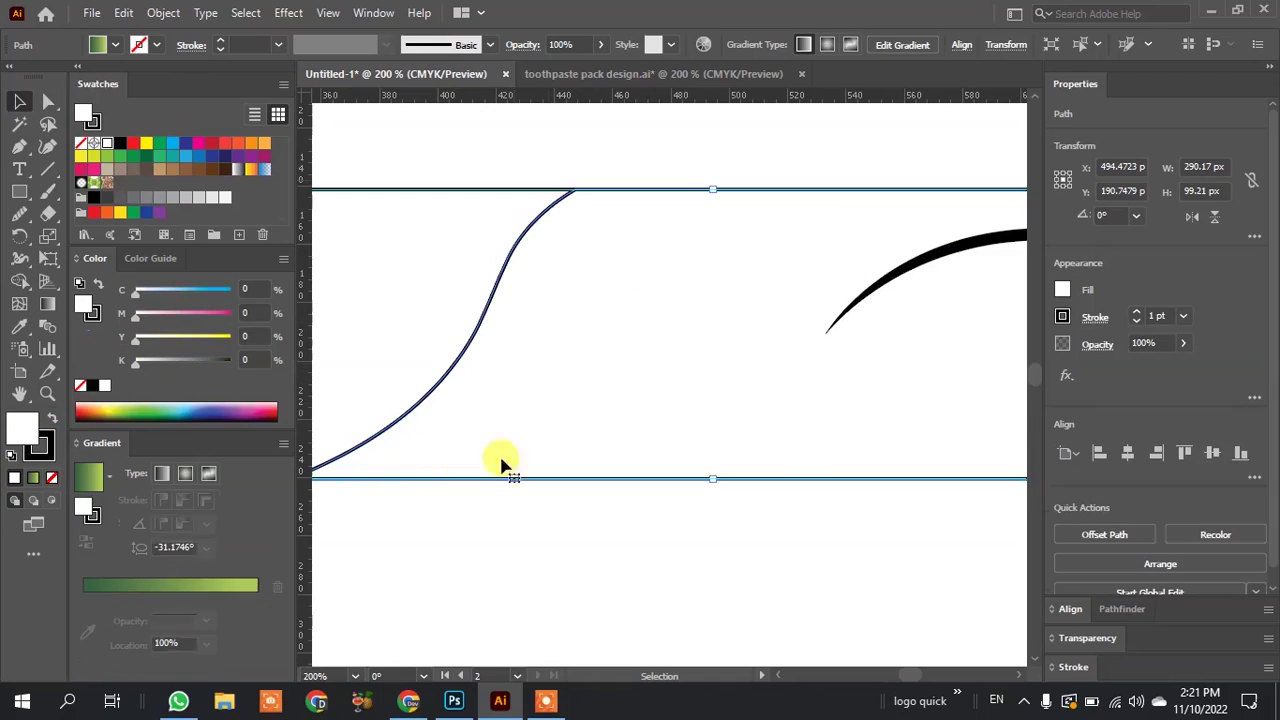
drag(655, 392, 786, 380)
key(ctrl+z)
key(v)
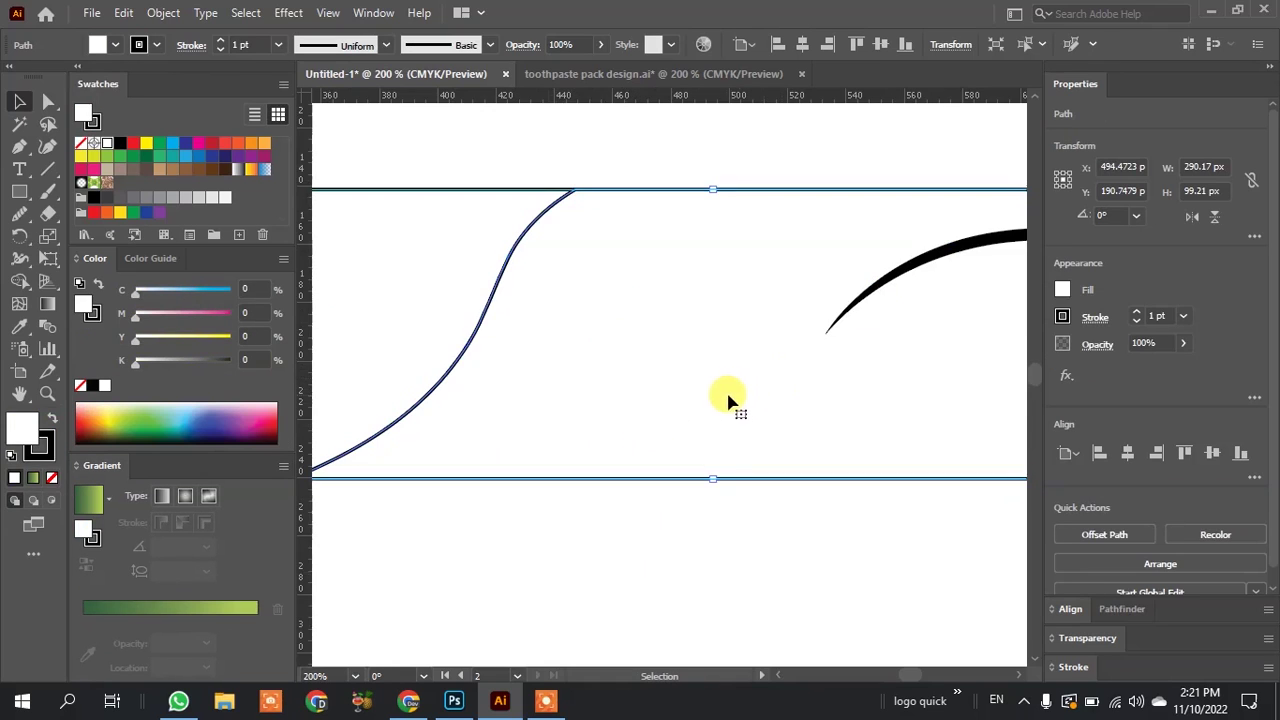
Delete the white copy, reselect the gradient wave and open the Object menu.
key(ctrl+minus)
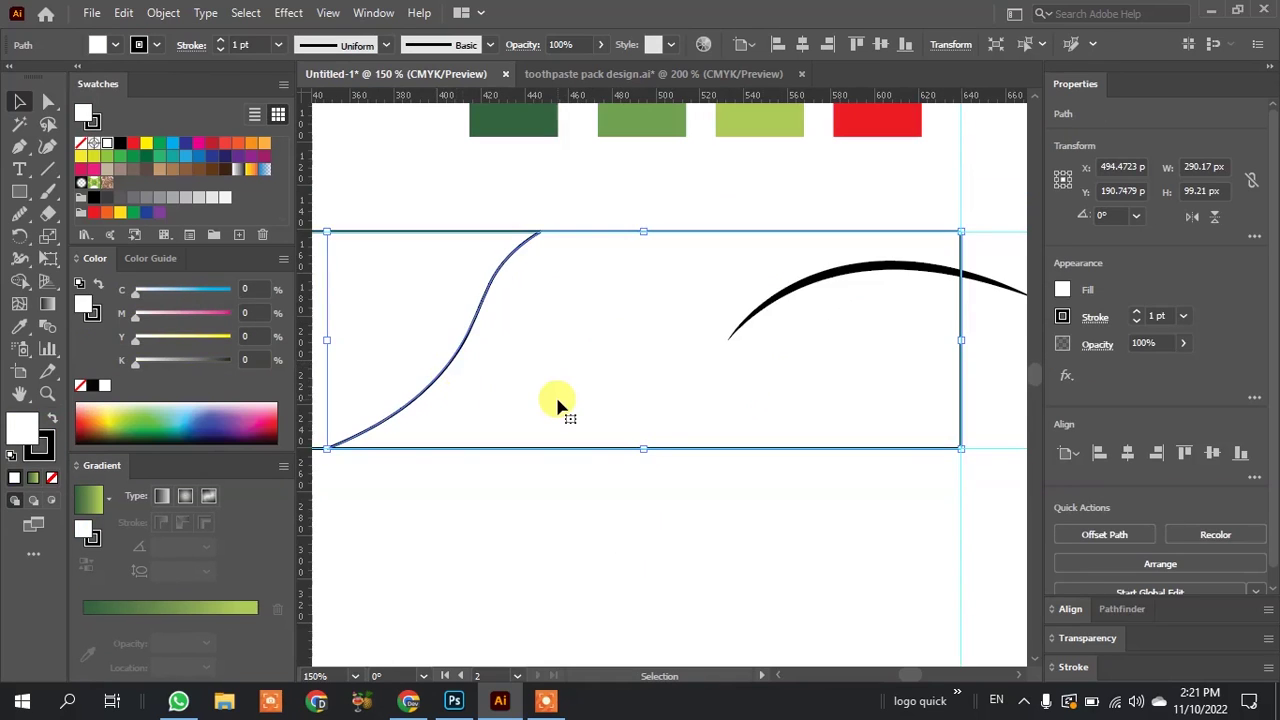
key(Delete)
click(557, 405)
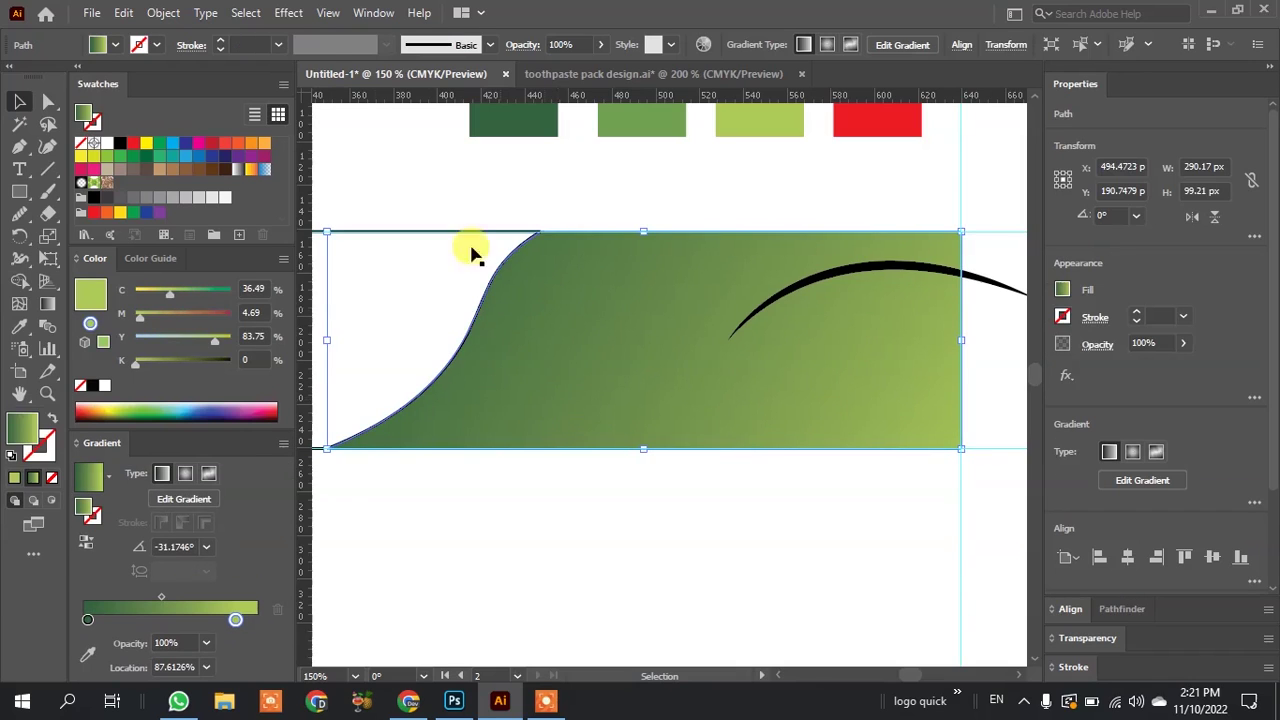
click(163, 12)
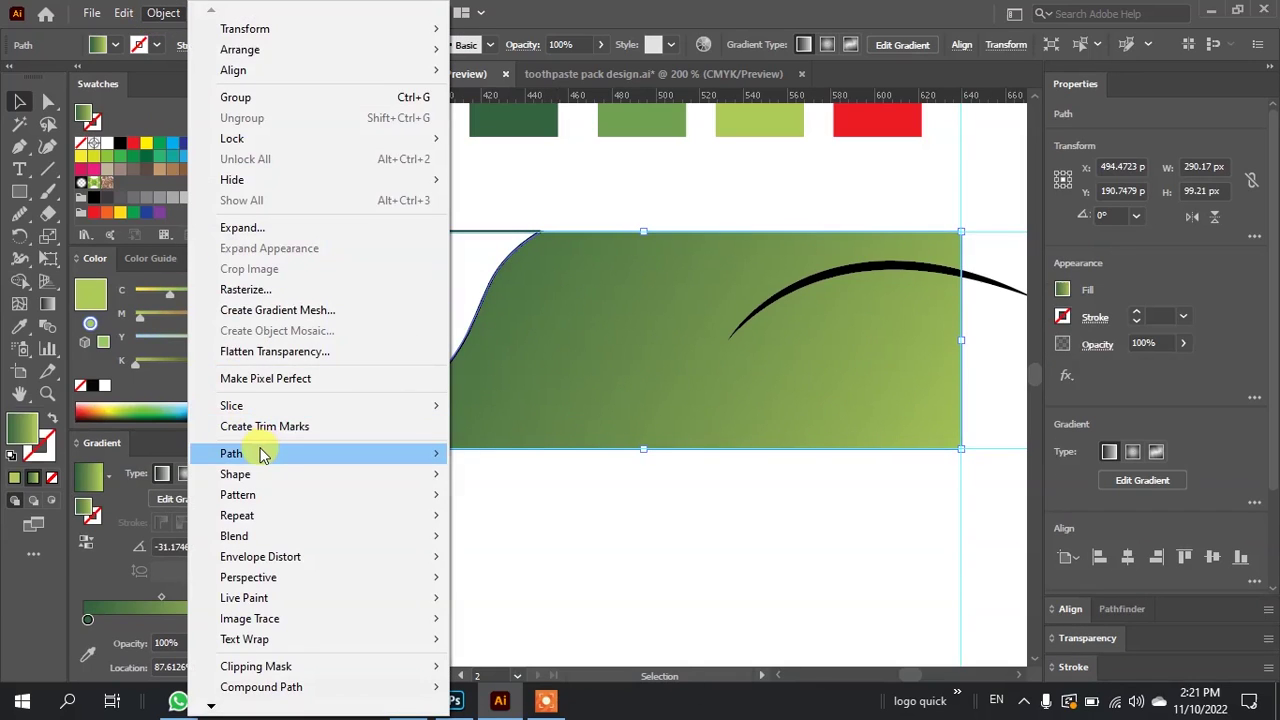
Create a -5 px Offset Path copy inside the wave, outlined in black with the gradient fill.
mouse_move(232, 453)
click(510, 522)
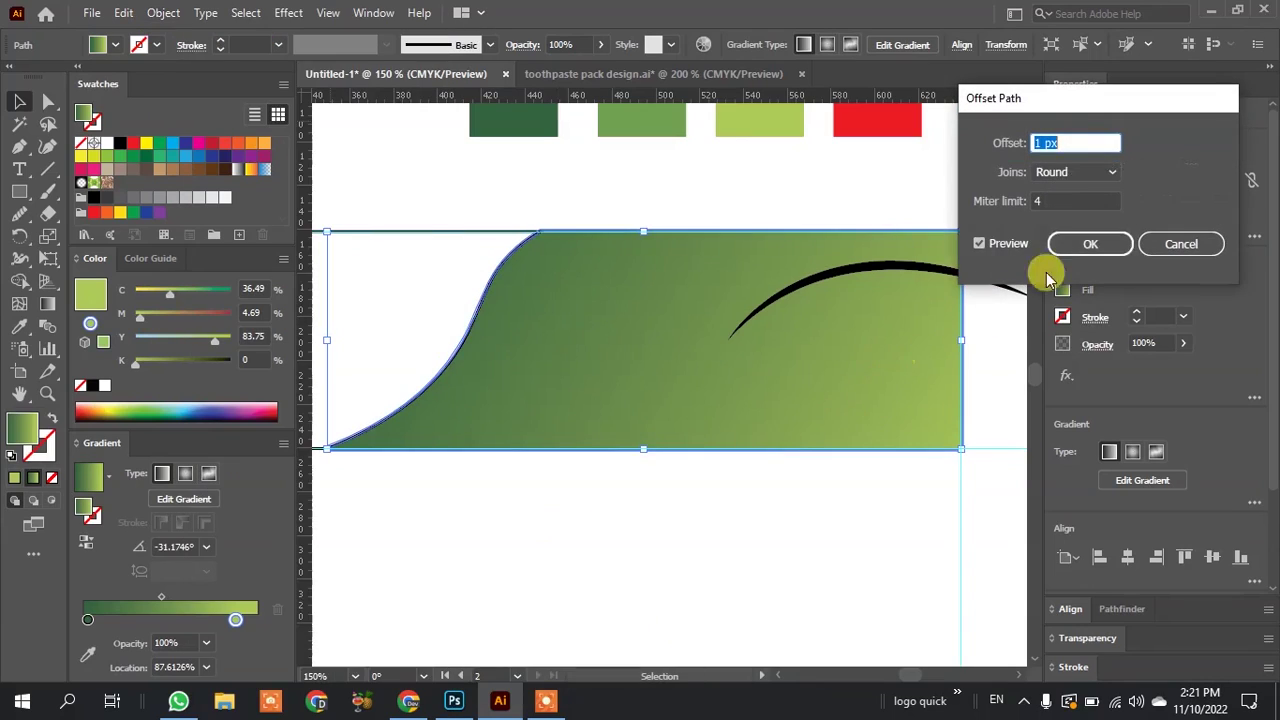
key(Down)
key(Down)
key(Down)
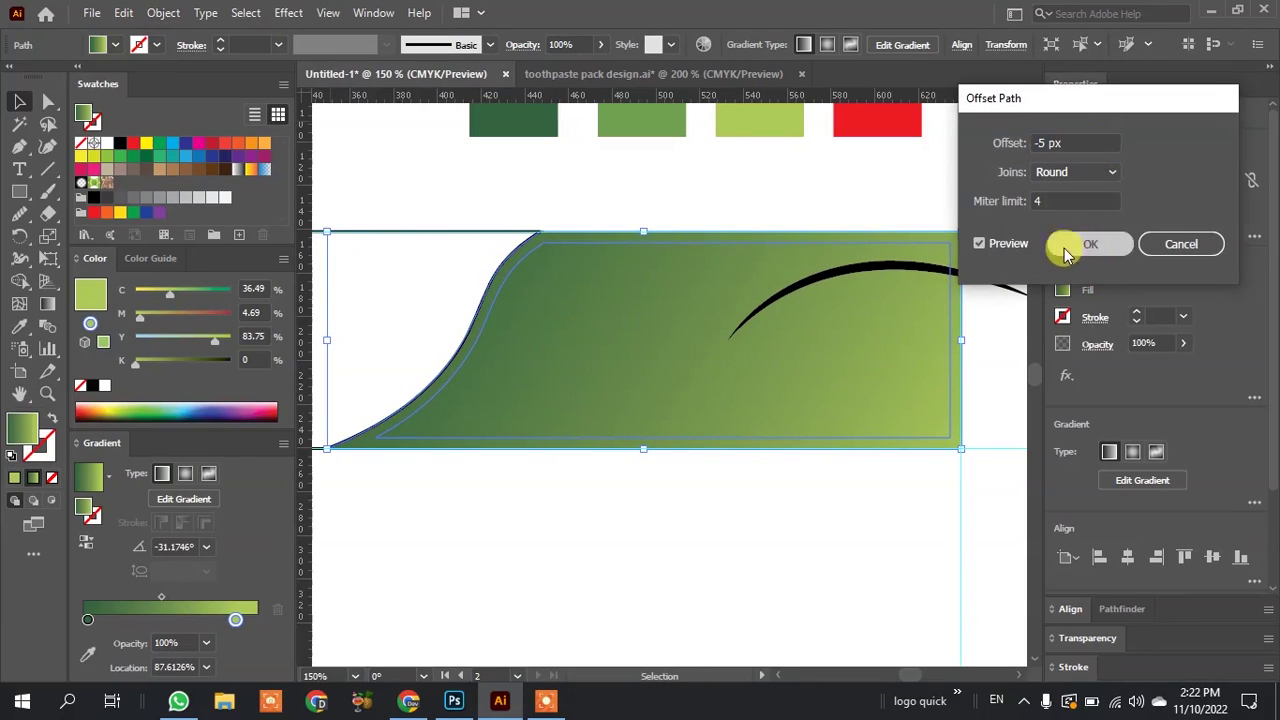
click(1091, 250)
click(11, 456)
click(53, 483)
click(410, 524)
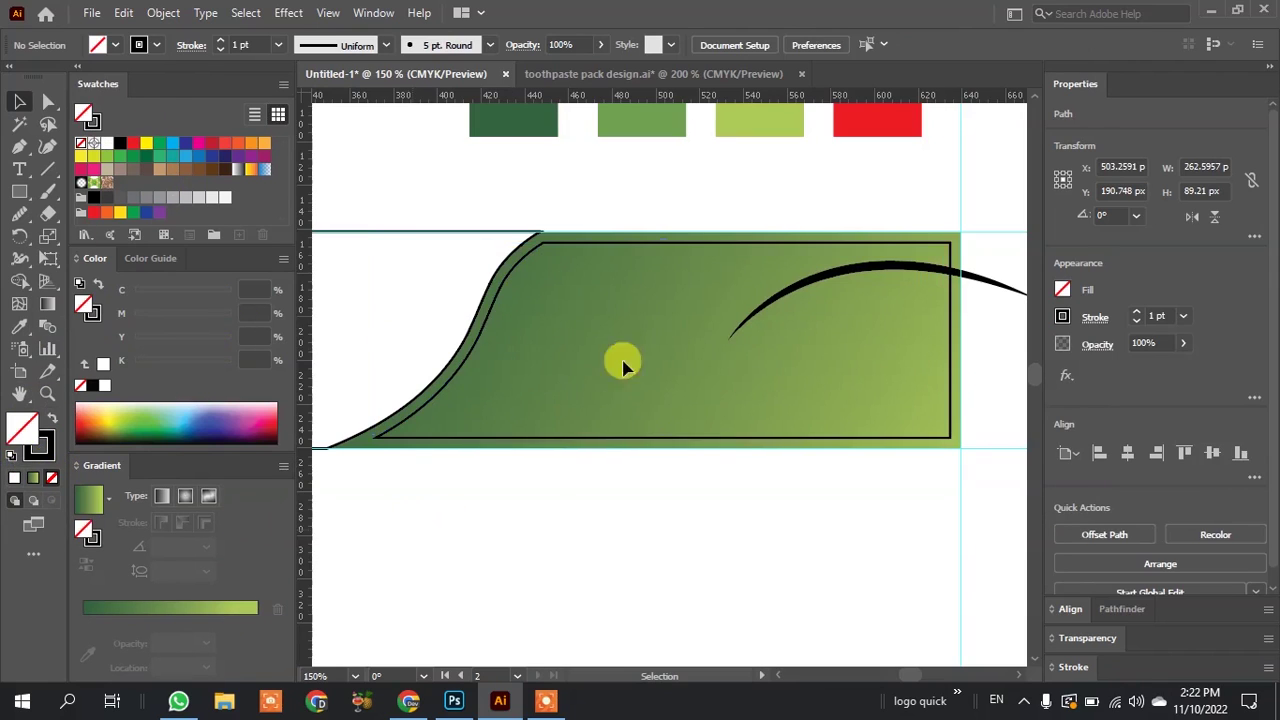
scroll(940, 245, up, 3)
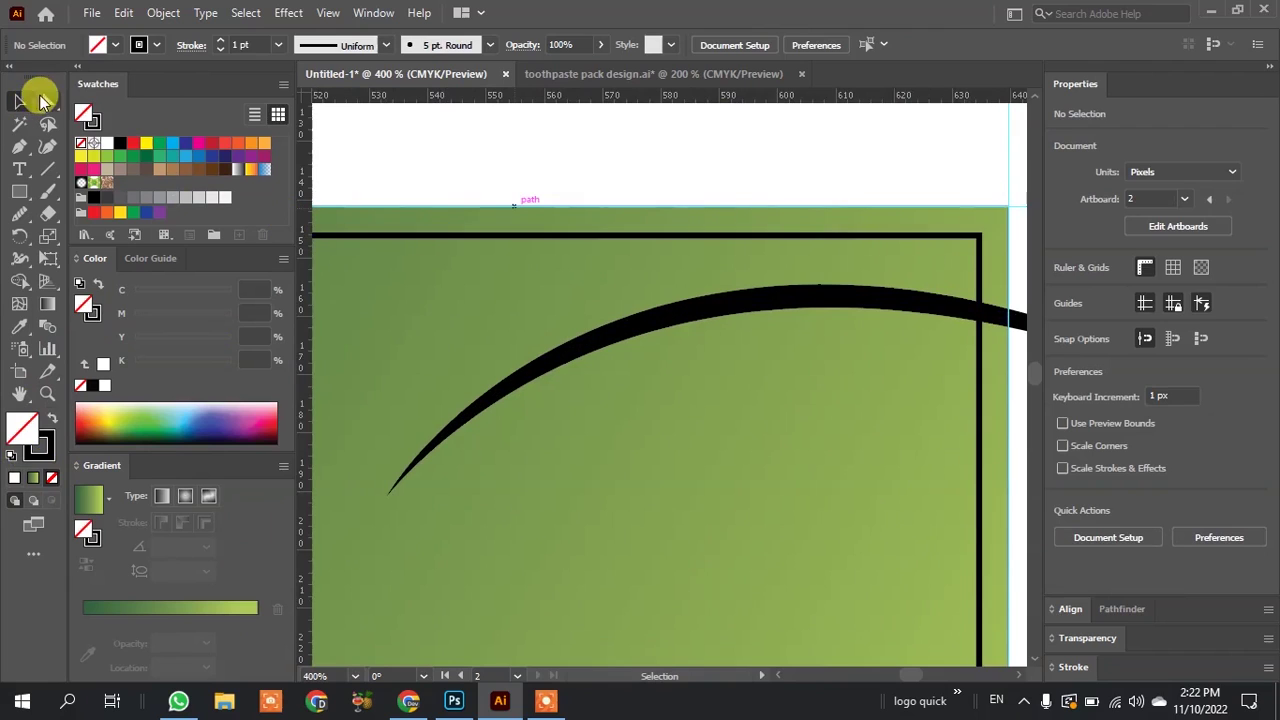
click(49, 102)
Delete the inner outline's corner and straight bottom segments, leaving only its curved edge.
click(980, 237)
key(Delete)
scroll(955, 243, down, 5)
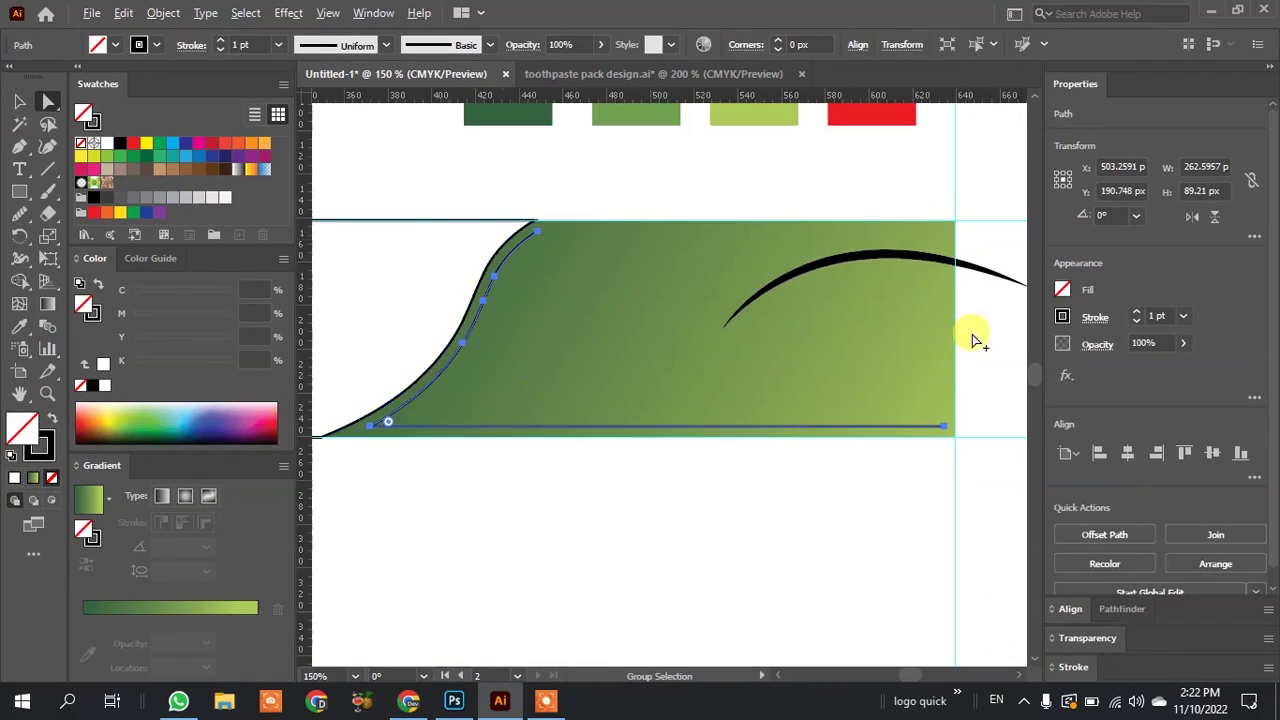
scroll(969, 320, up, 5)
click(913, 508)
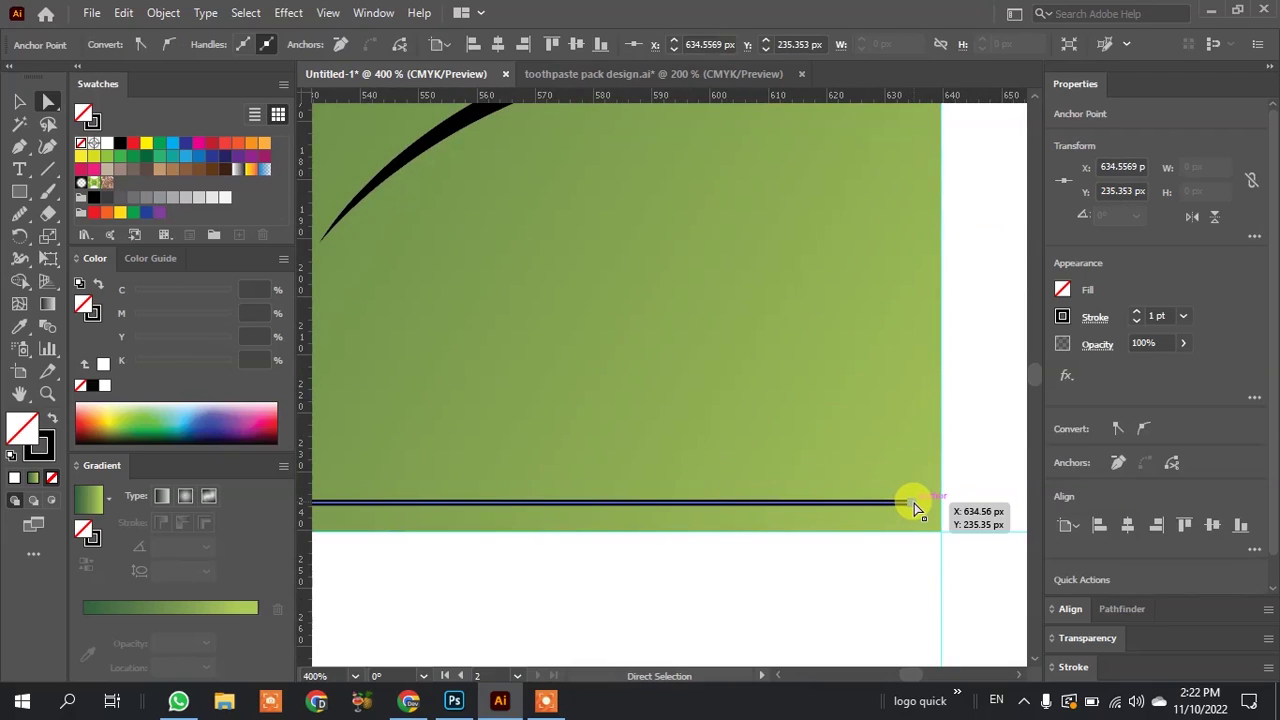
key(Delete)
scroll(951, 449, down, 3)
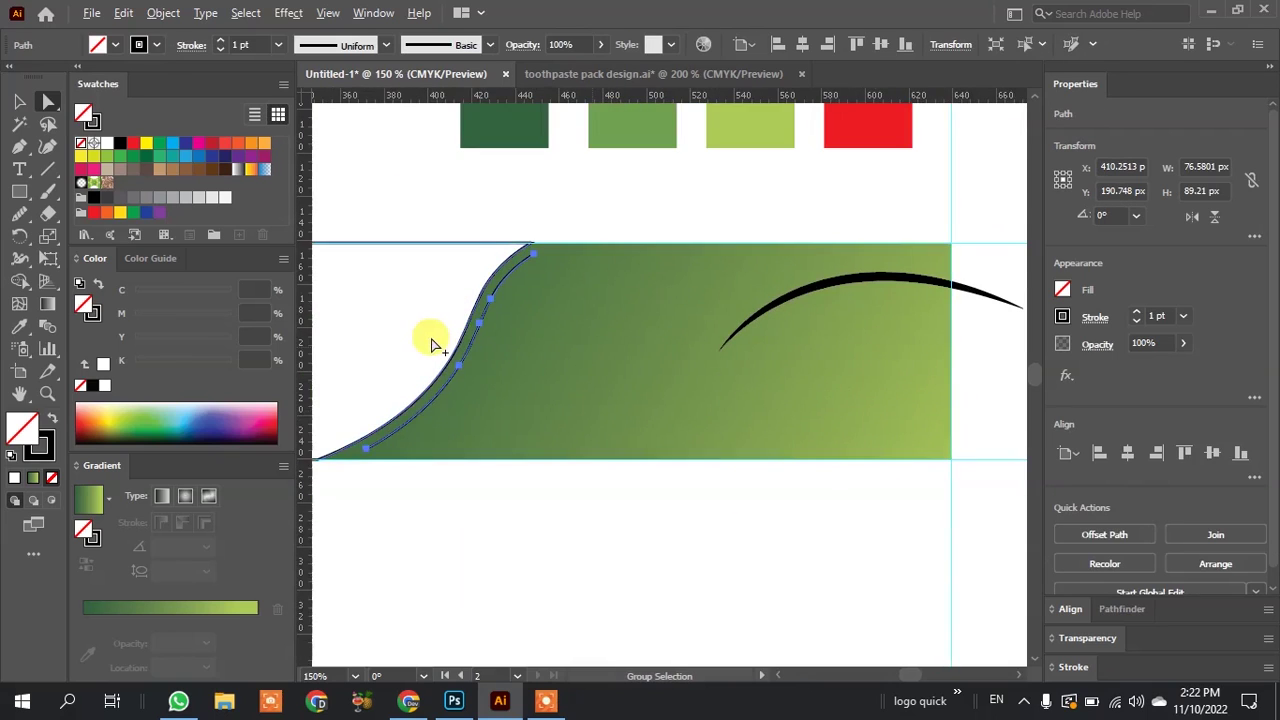
scroll(434, 340, up, 1)
Give the remaining curved line a 2 pt stroke with a tapered width profile.
click(18, 102)
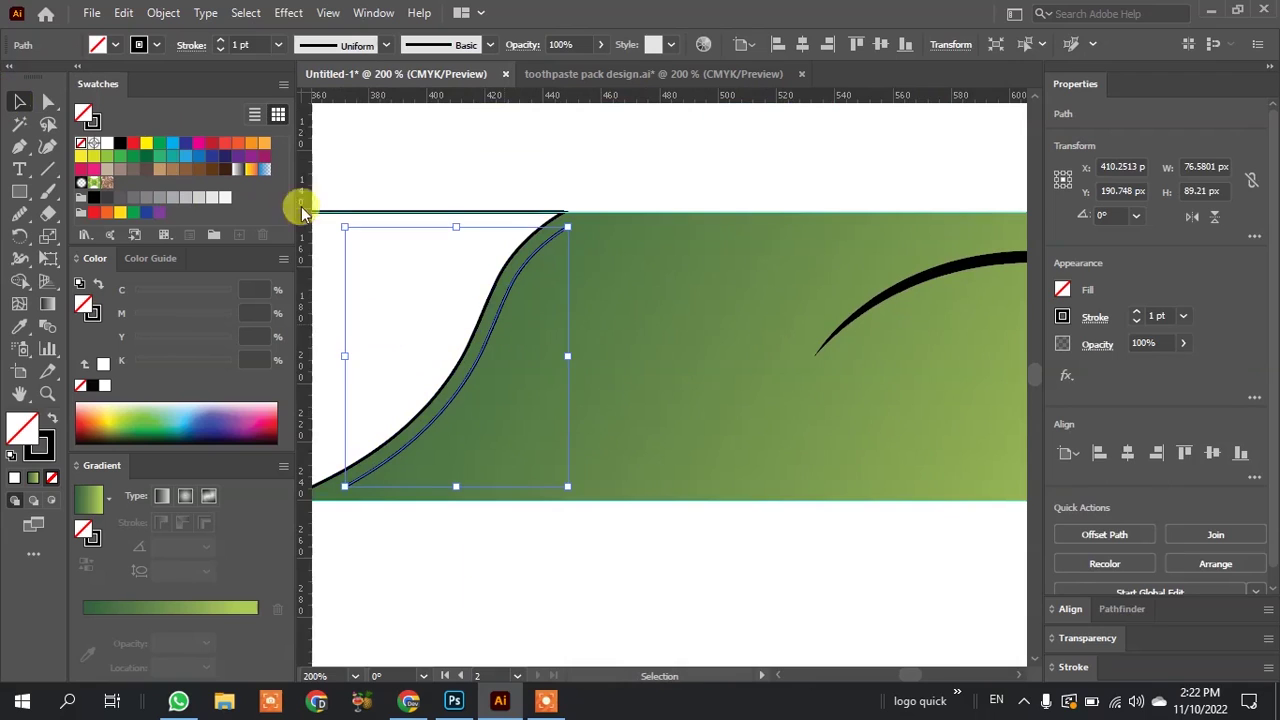
click(603, 577)
scroll(349, 357, up, 2)
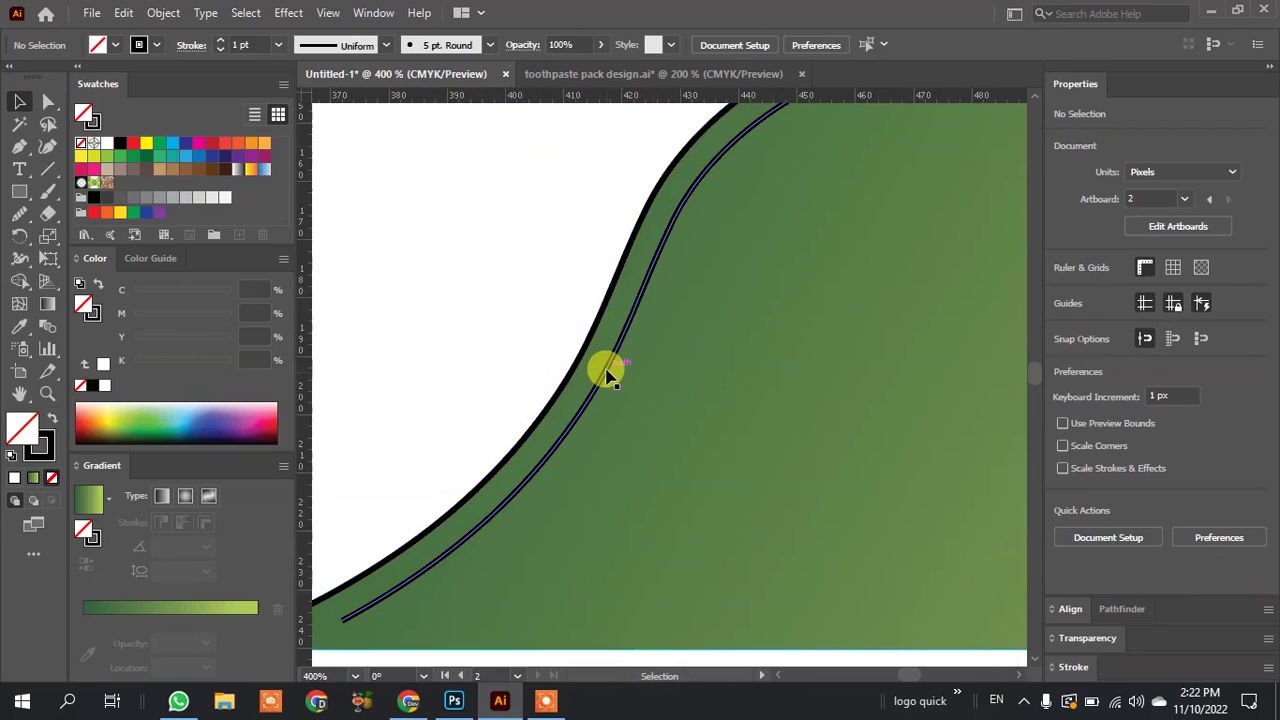
click(578, 352)
click(220, 40)
click(340, 47)
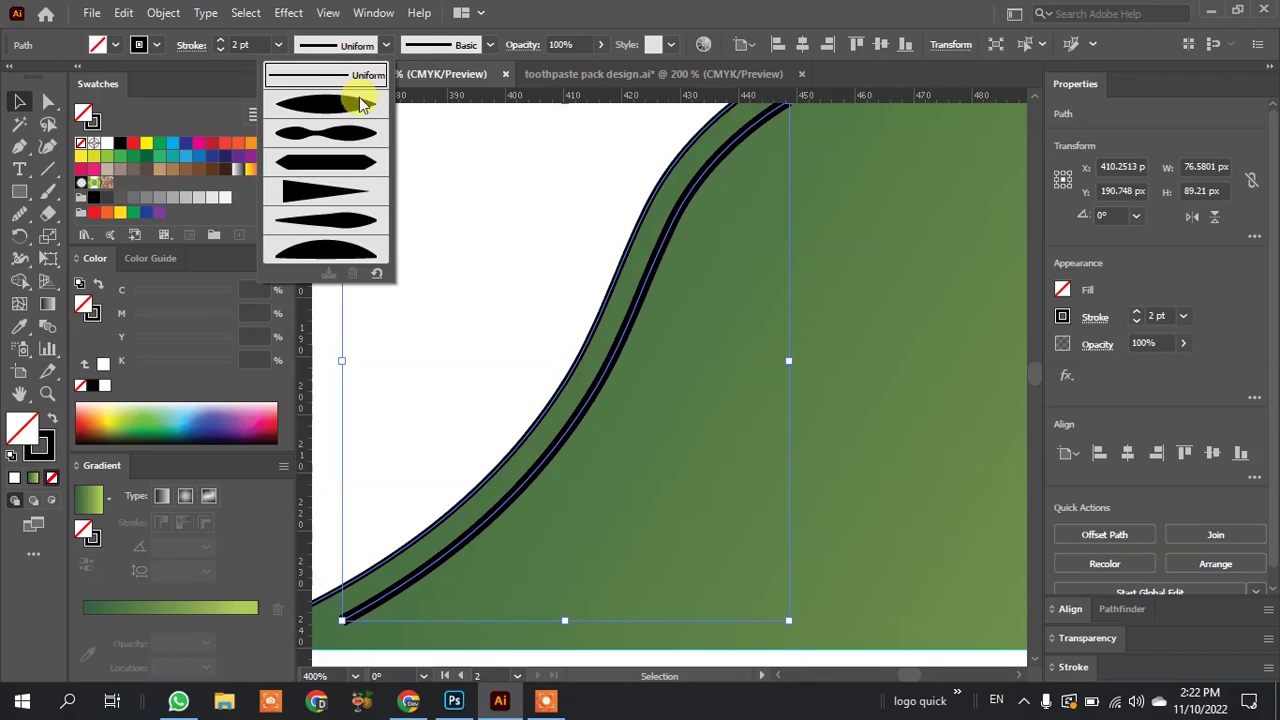
click(349, 106)
click(548, 238)
scroll(548, 238, down, 2)
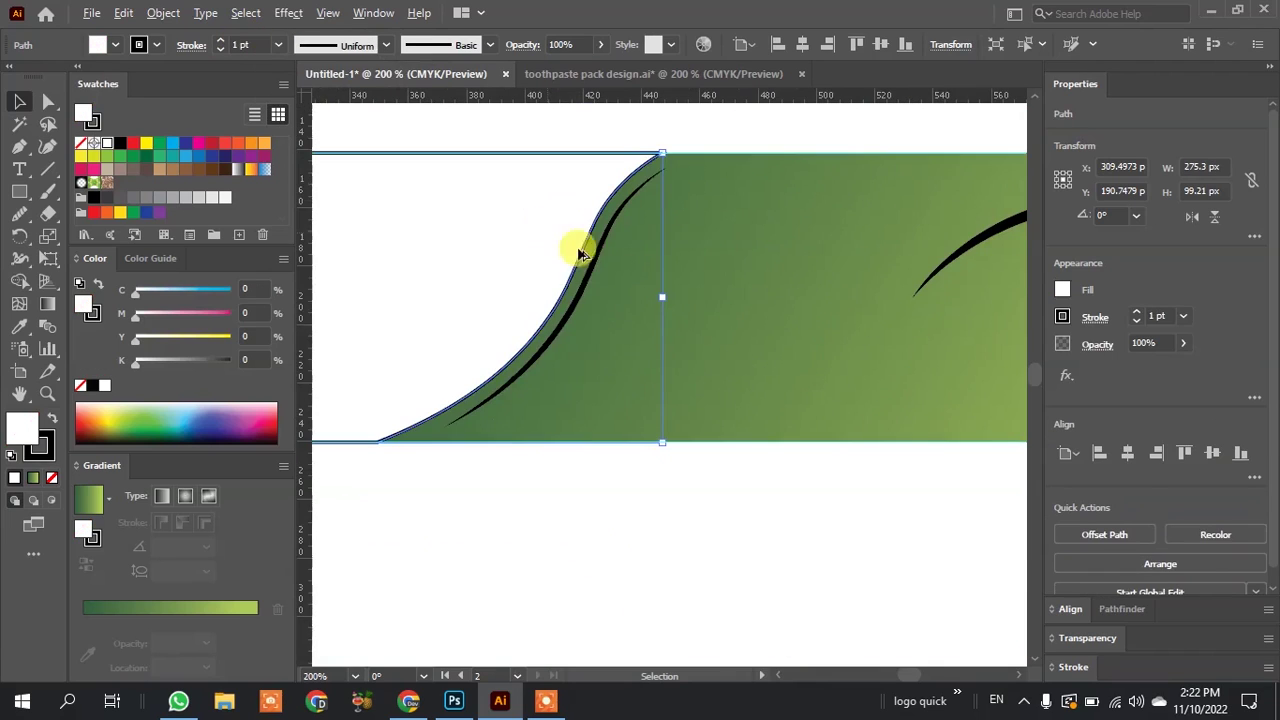
click(592, 273)
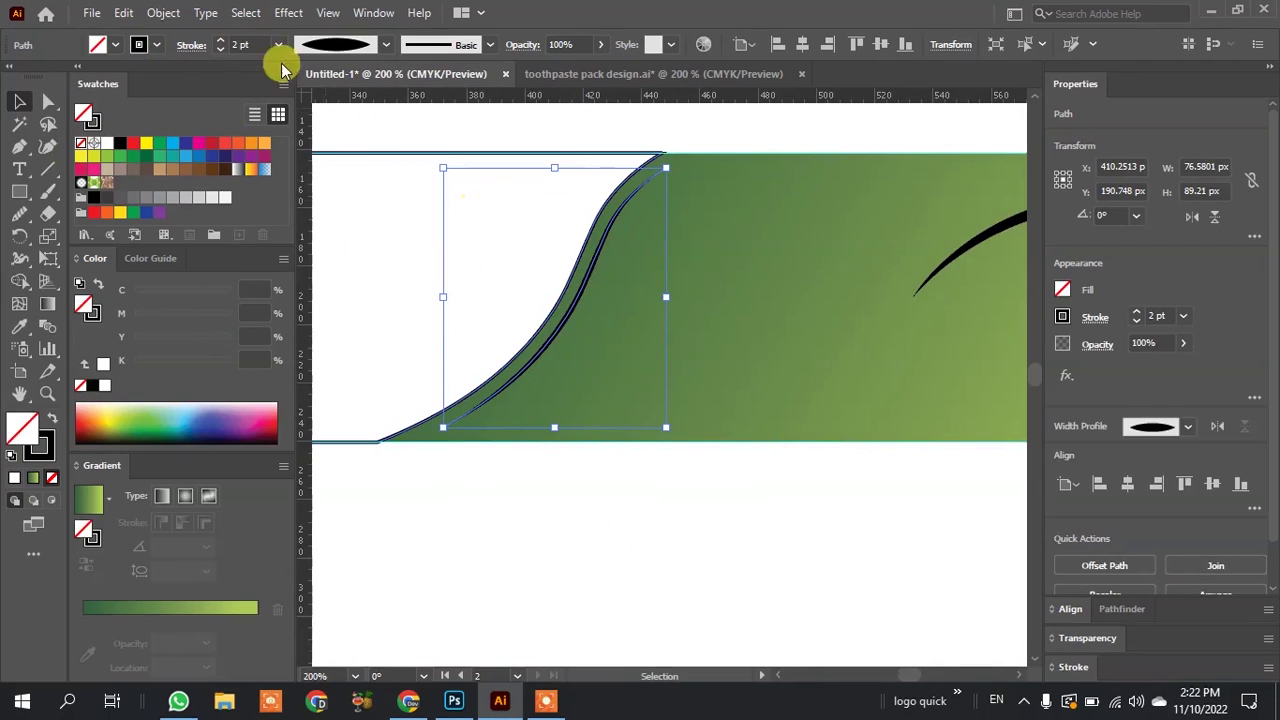
click(163, 13)
mouse_move(300, 454)
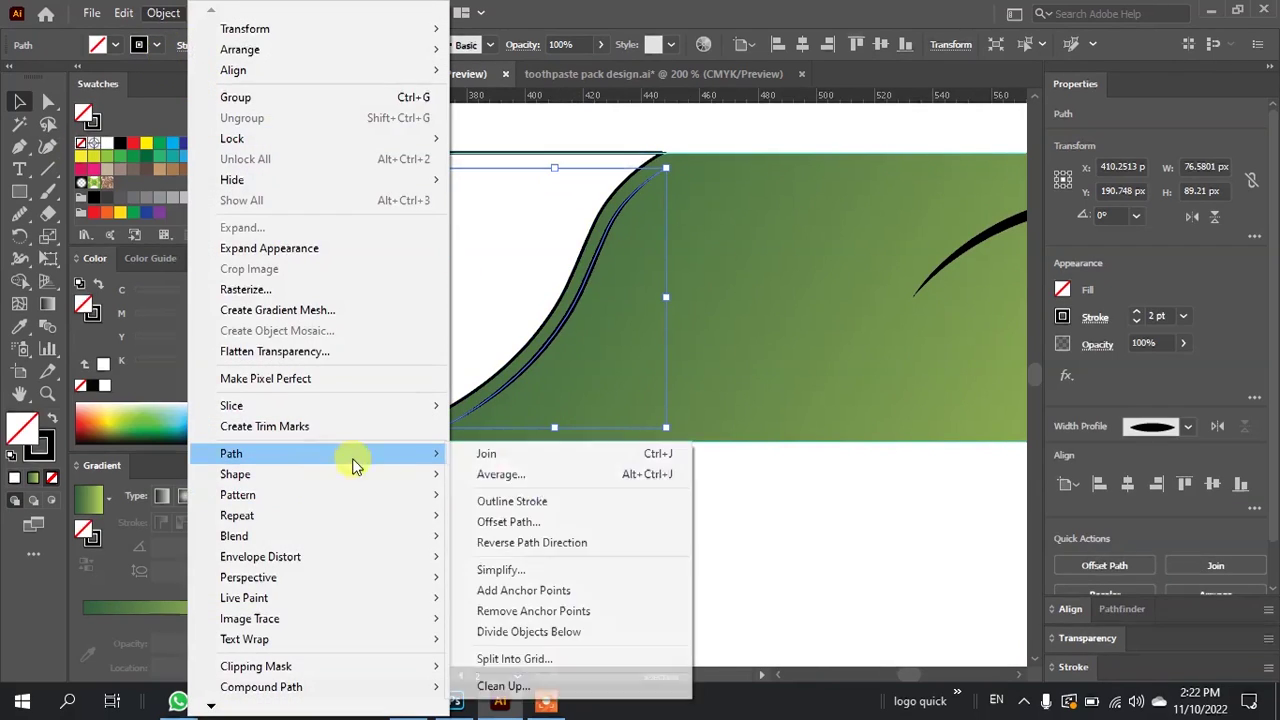
Outline the curved line's stroke and fill the resulting shape with white.
click(580, 502)
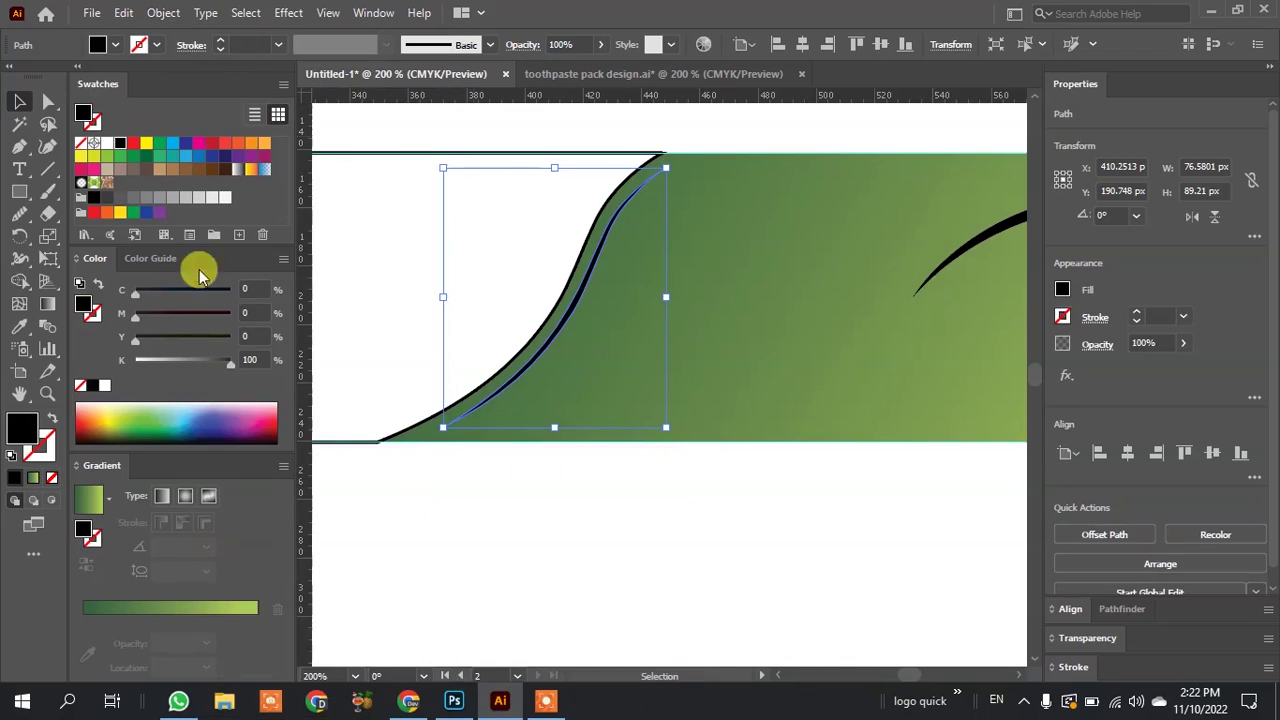
click(107, 145)
click(491, 486)
scroll(571, 371, up, 2)
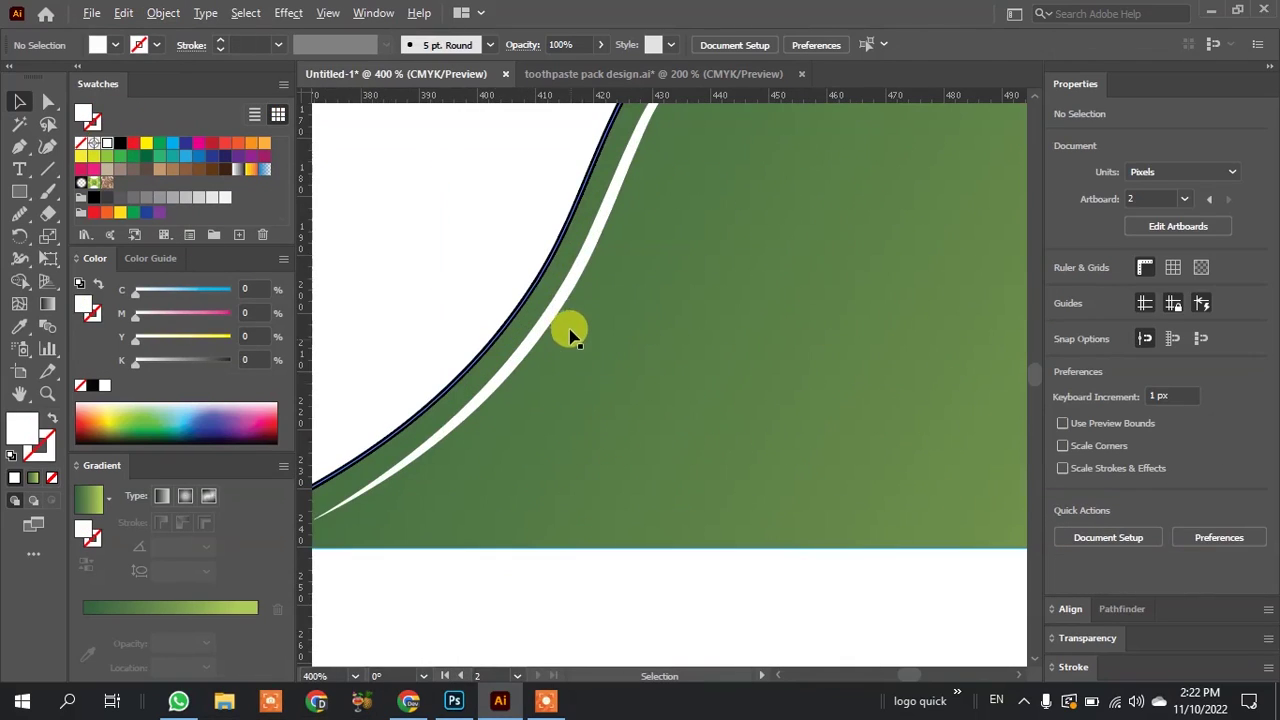
click(565, 314)
Apply a Gaussian Blur of about 6.6 px to the white curve.
click(288, 13)
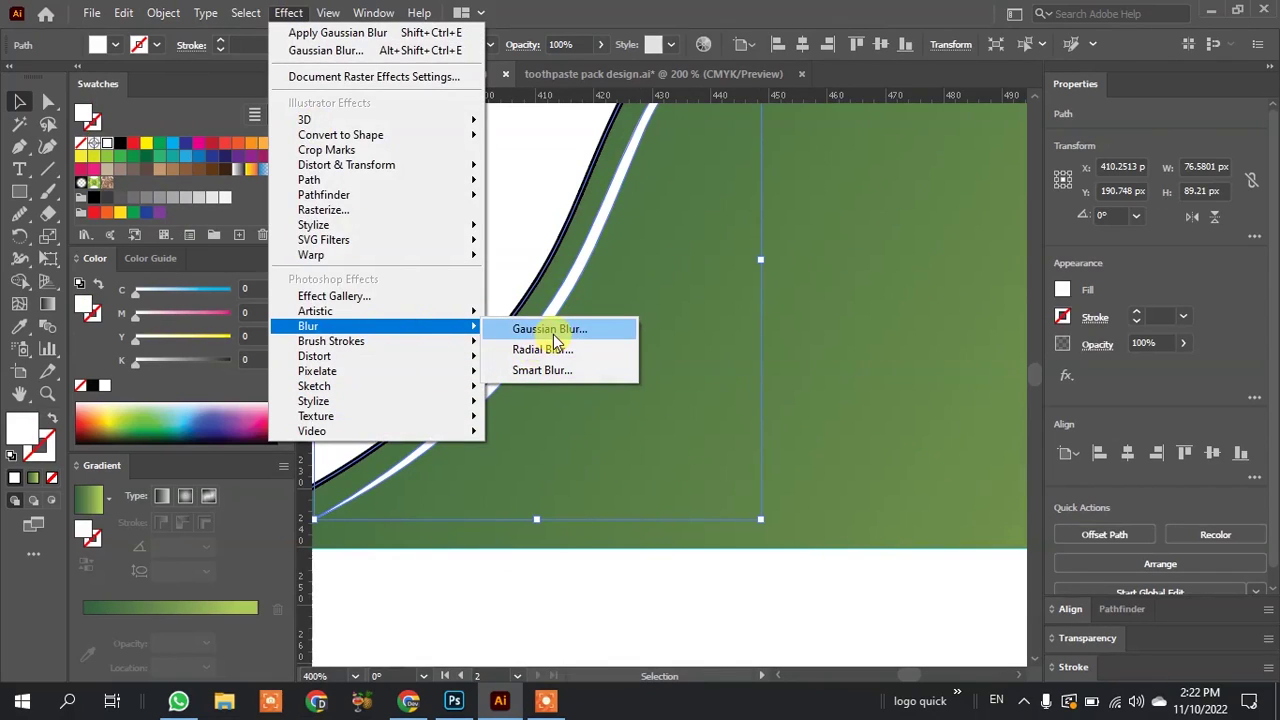
mouse_move(308, 326)
click(550, 330)
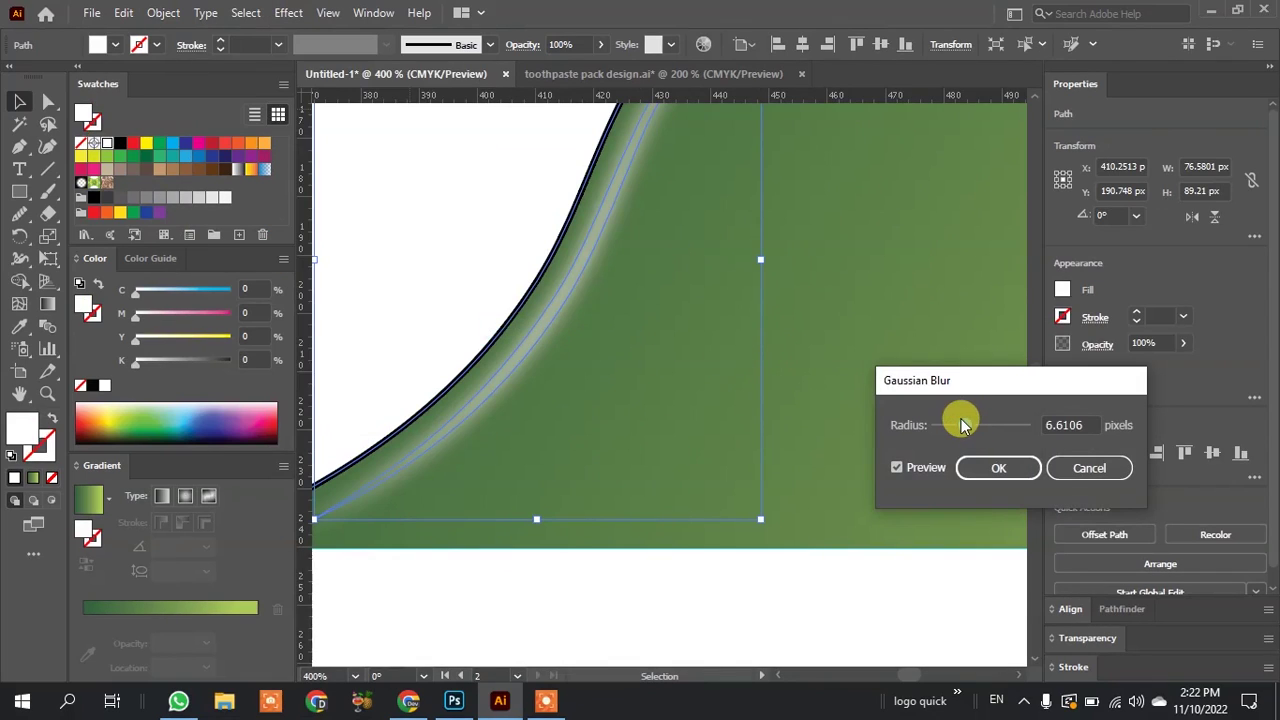
click(1005, 479)
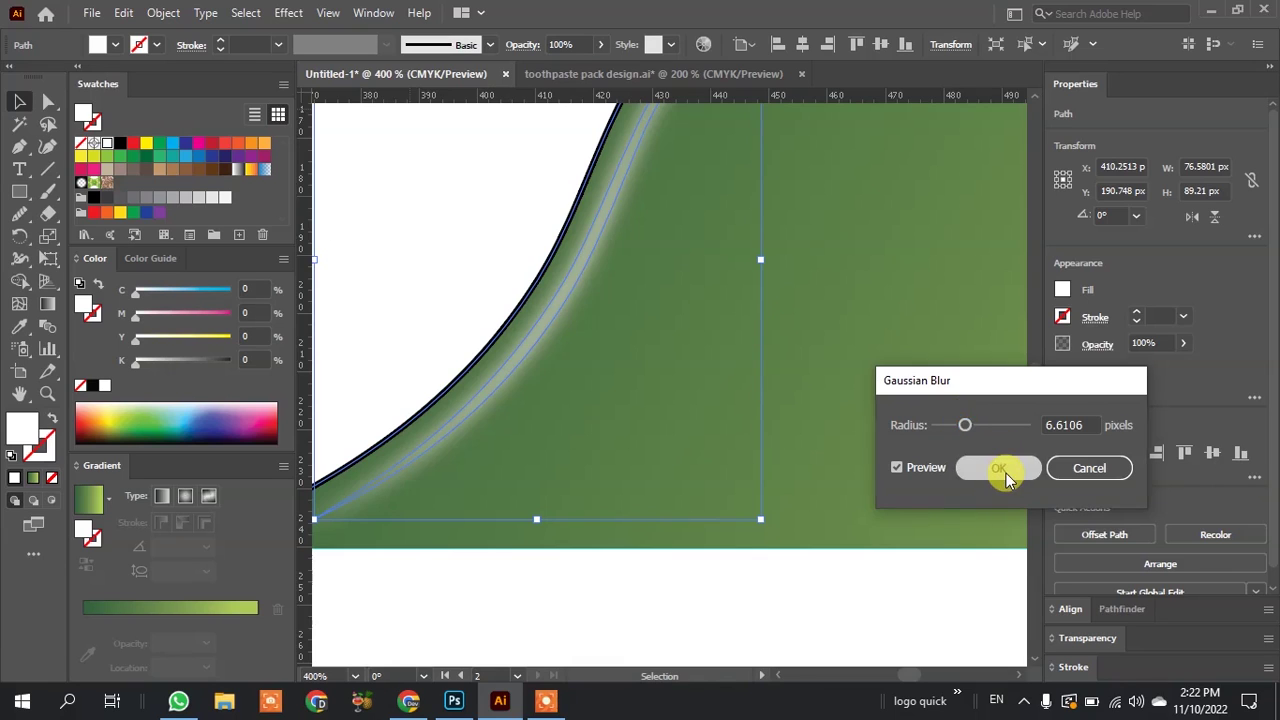
click(908, 558)
key(ctrl+minus)
key(ctrl+minus)
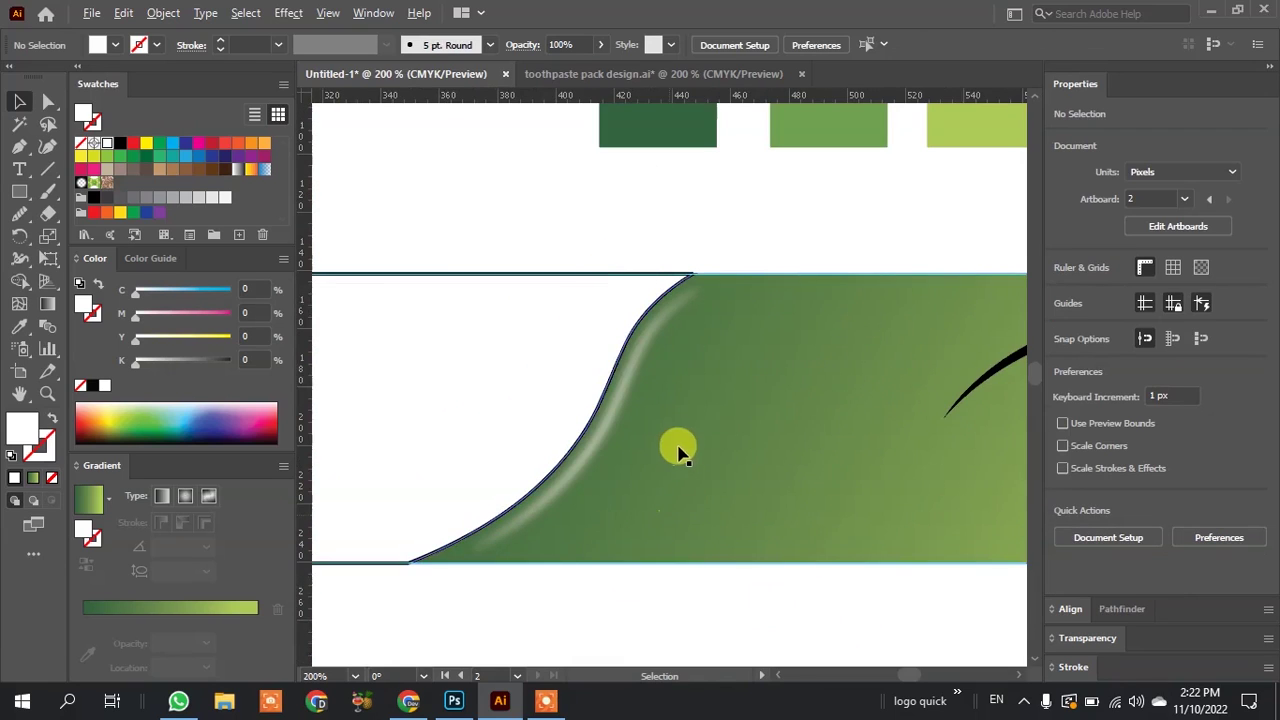
key(ctrl+plus)
Set the blurred white glow's opacity to 78%.
click(574, 423)
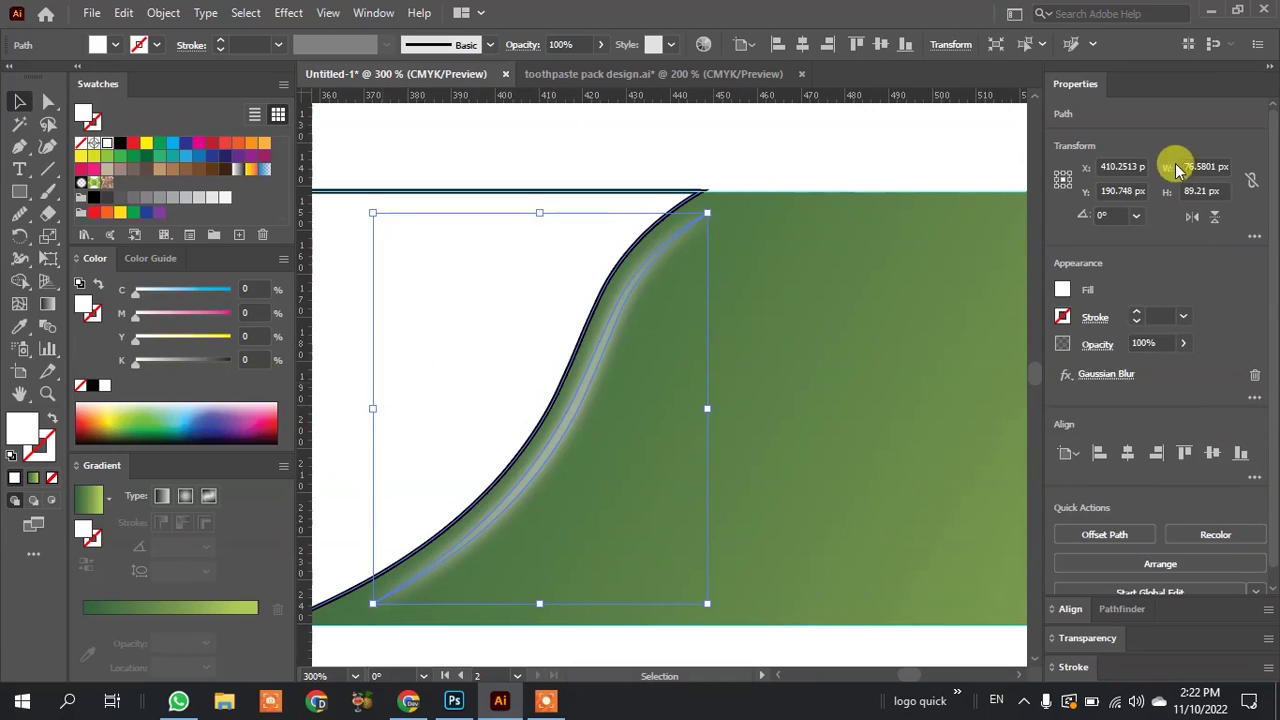
click(1182, 344)
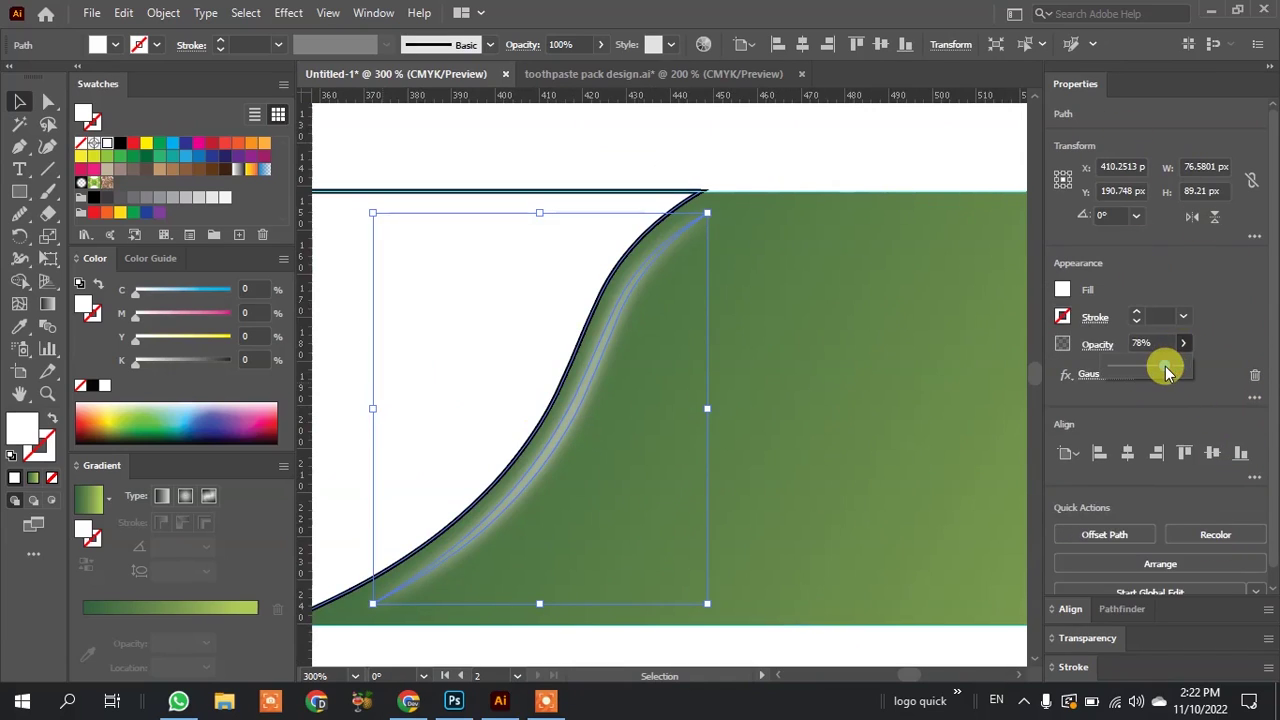
click(729, 142)
key(ctrl+minus)
key(ctrl+minus)
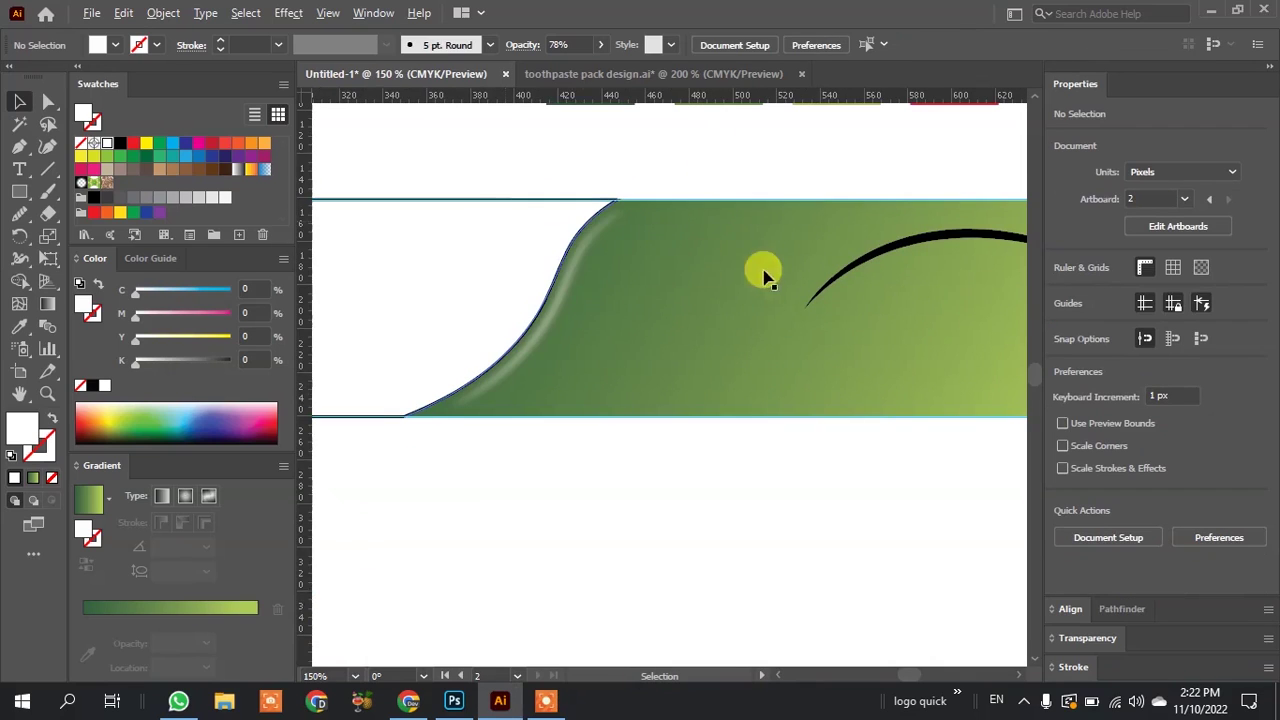
scroll(543, 280, down, 1)
scroll(870, 268, up, 2)
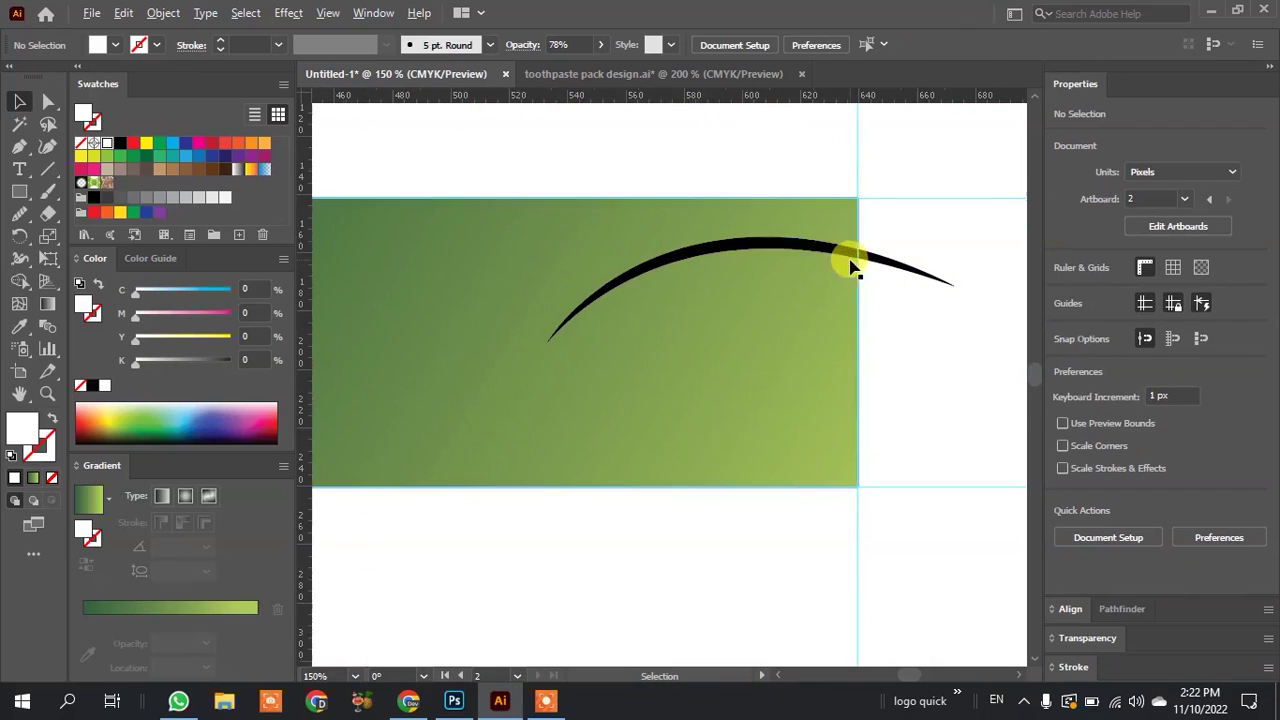
Outline the black arc's stroke into a filled shape and make it white.
click(779, 248)
scroll(695, 268, up, 1)
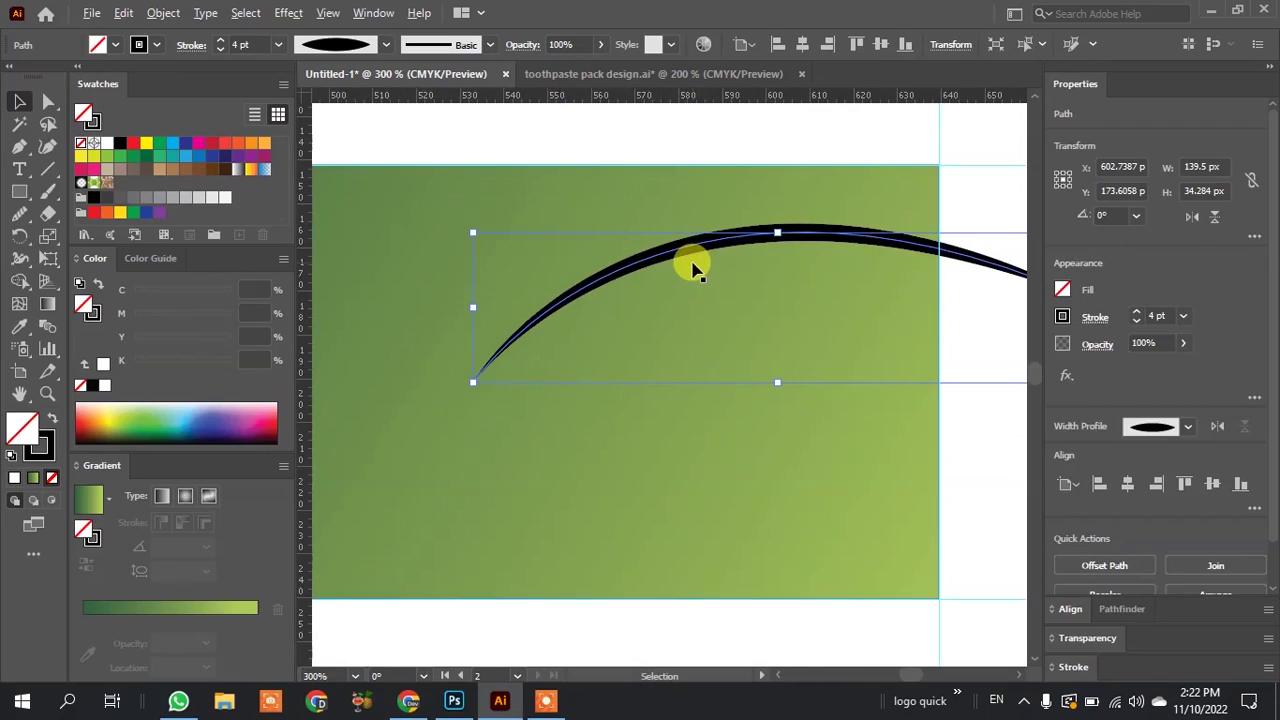
scroll(690, 264, down, 1)
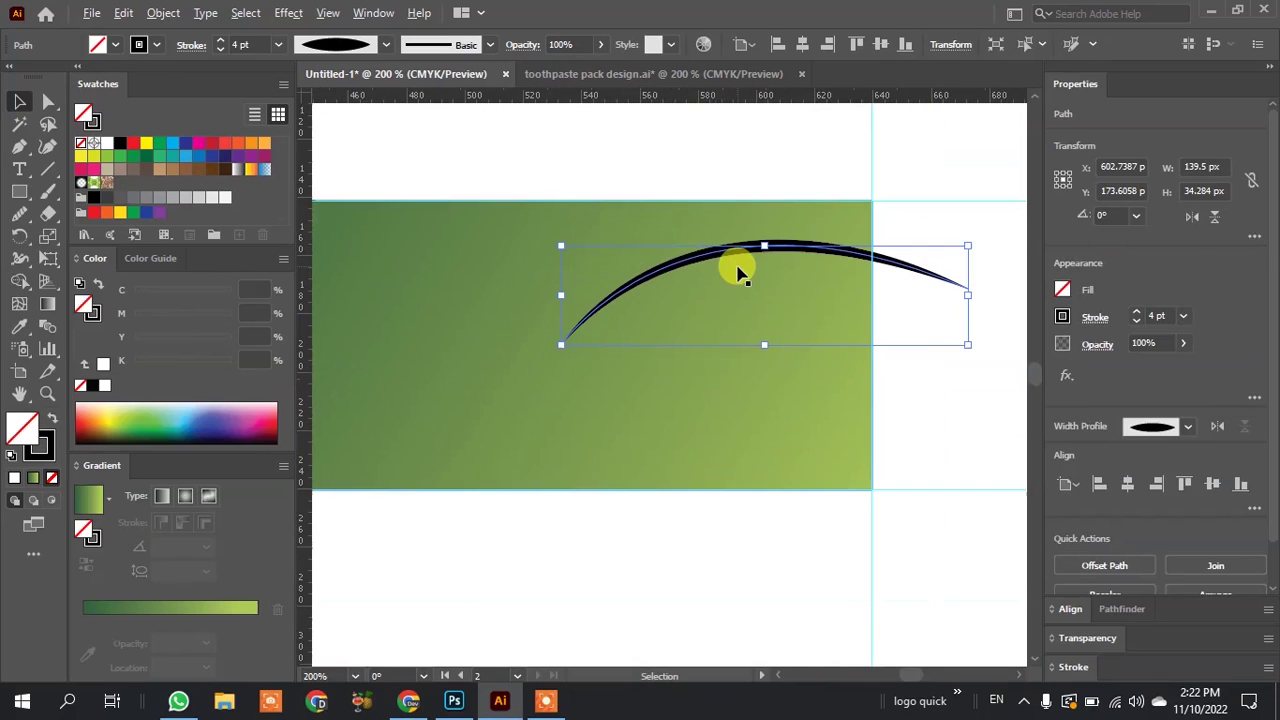
click(165, 13)
mouse_move(231, 453)
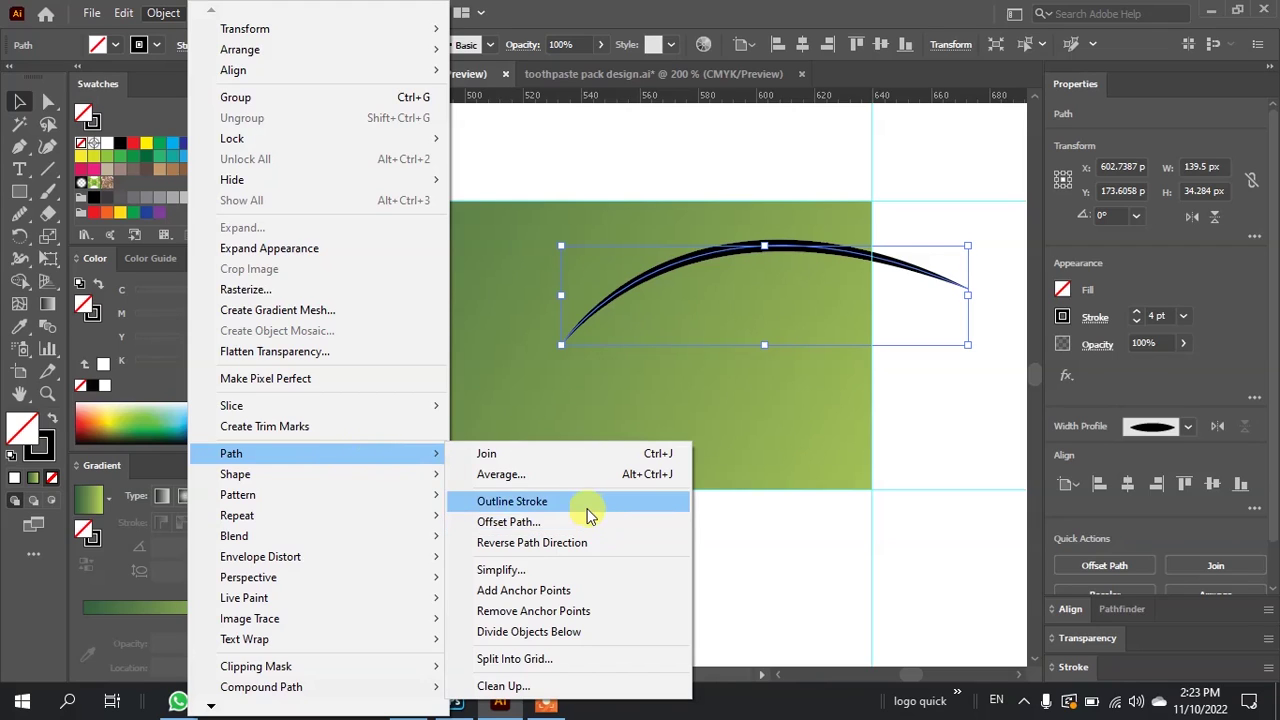
click(586, 506)
scroll(790, 360, down, 1)
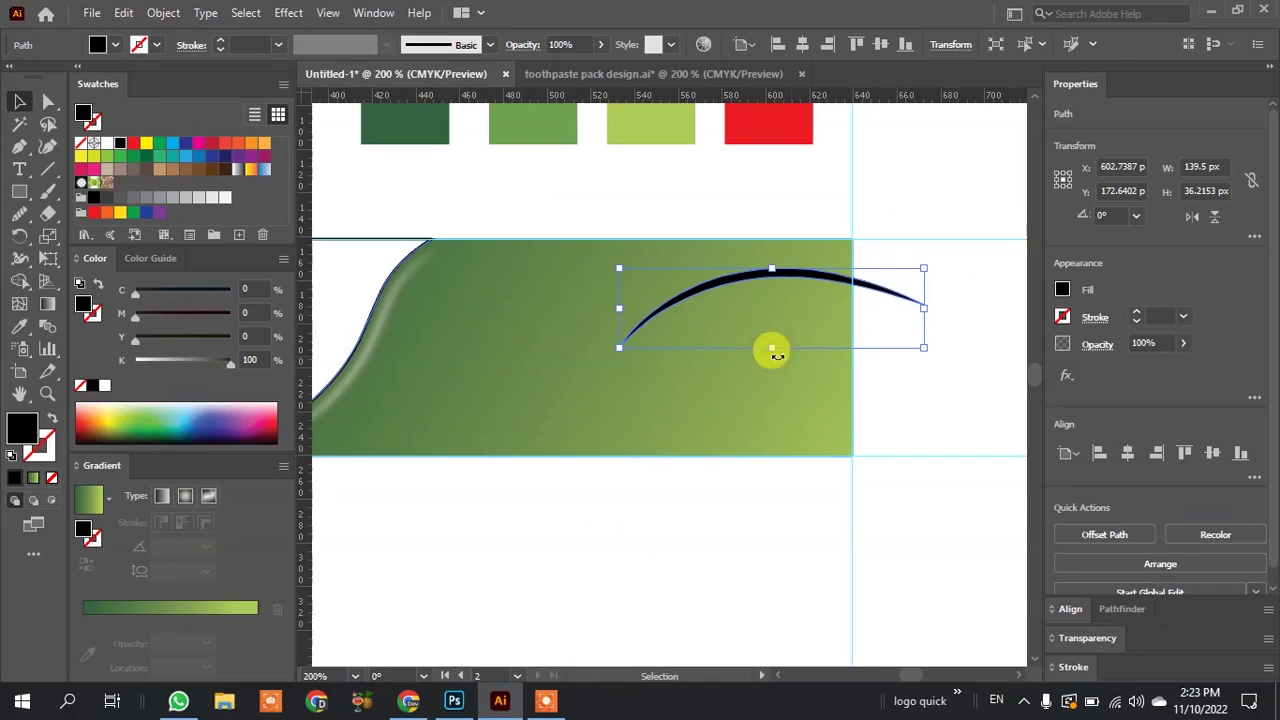
click(106, 145)
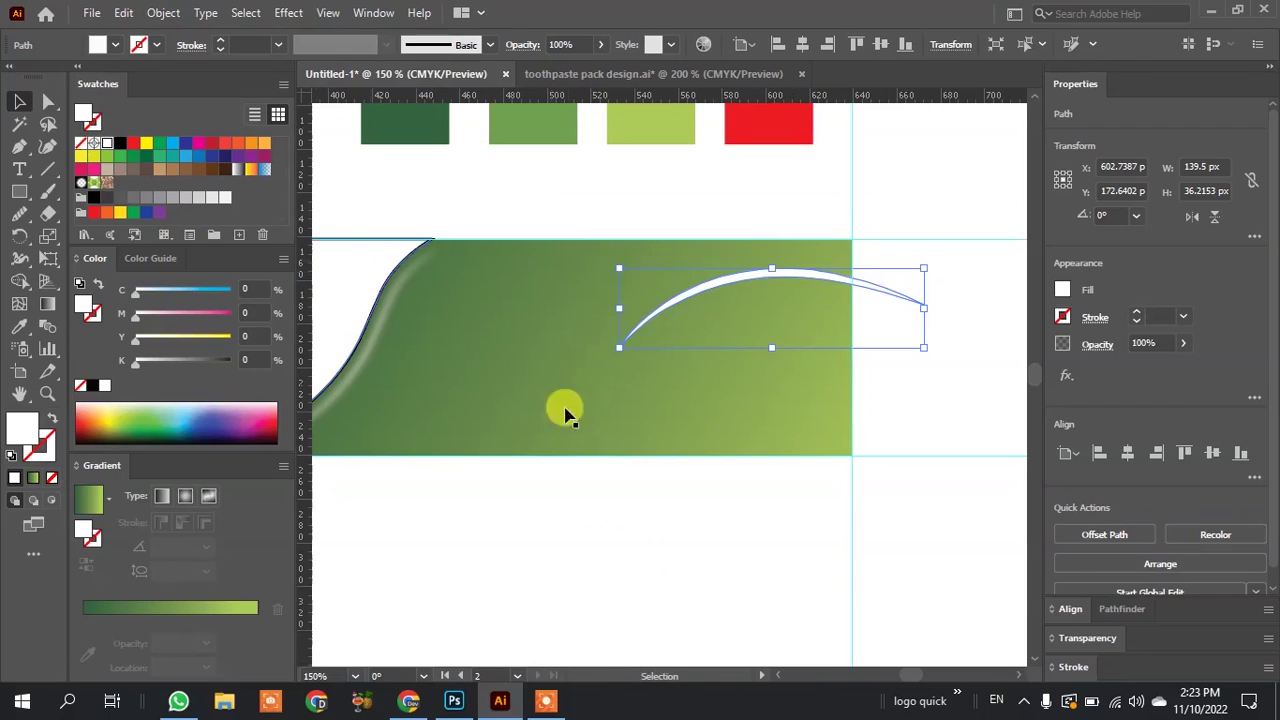
click(614, 541)
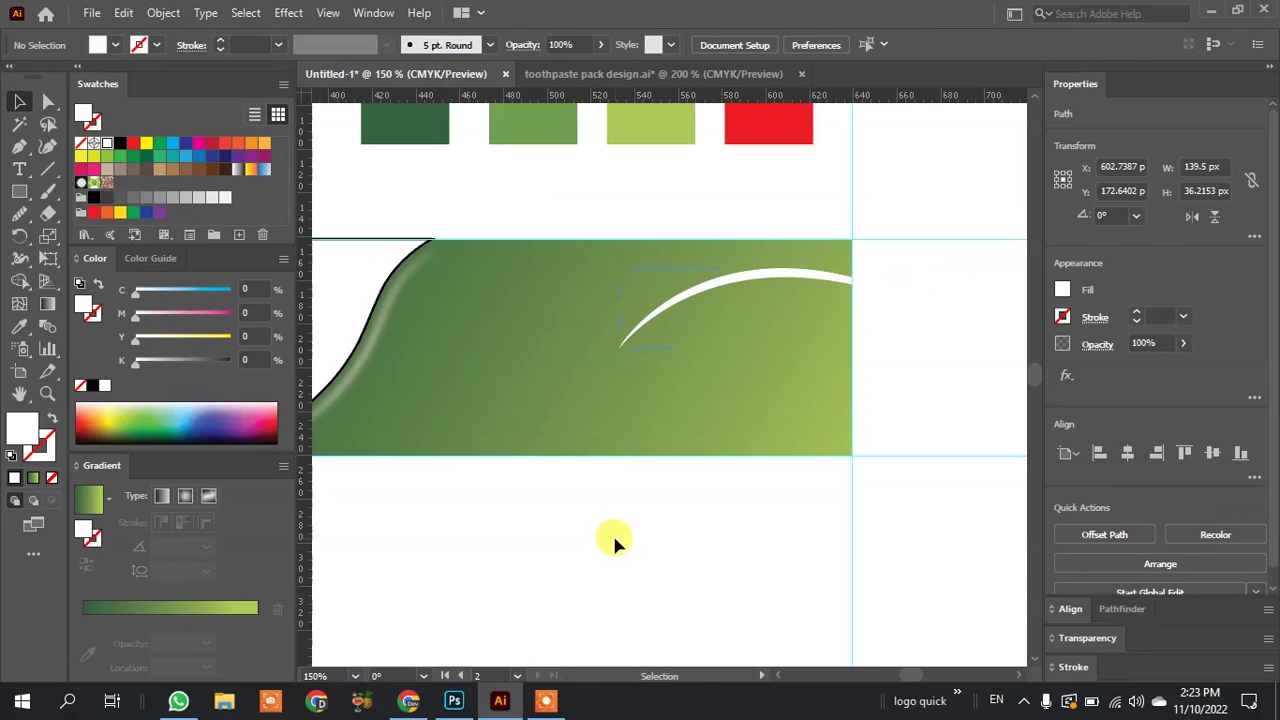
Sample the background's green gradient onto the curve with the Eyedropper.
click(726, 295)
key(i)
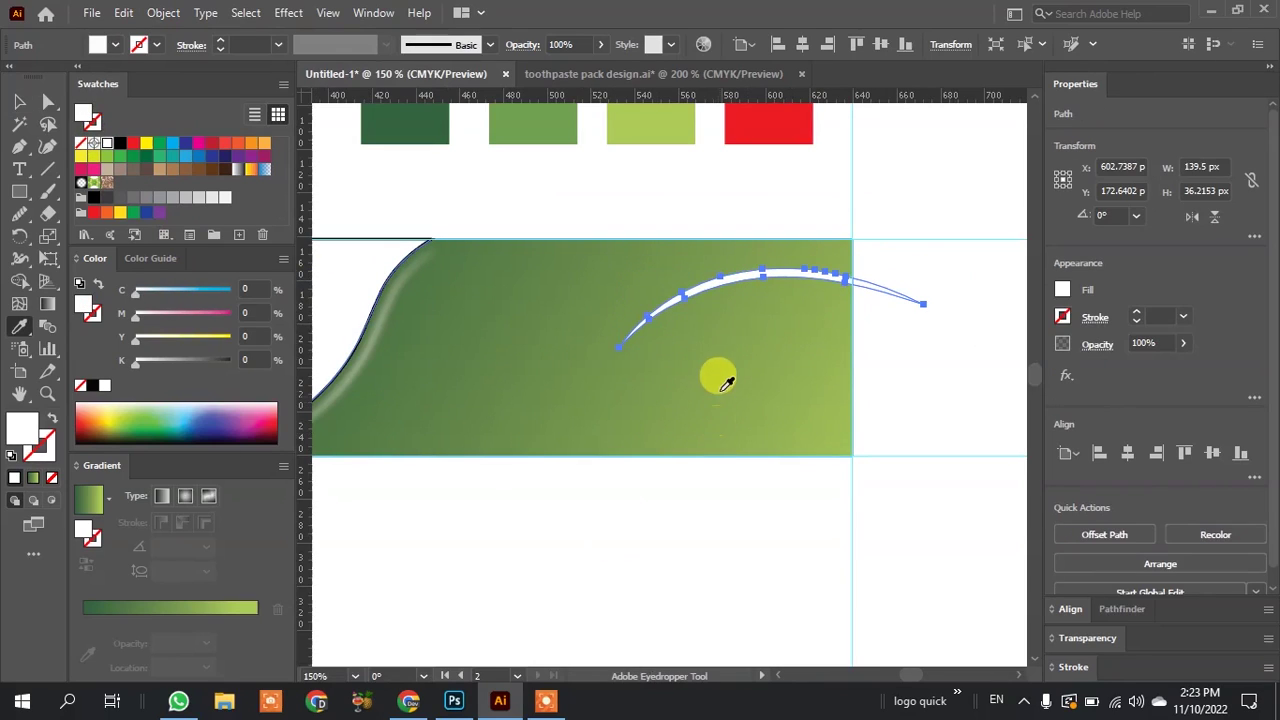
click(718, 388)
click(18, 104)
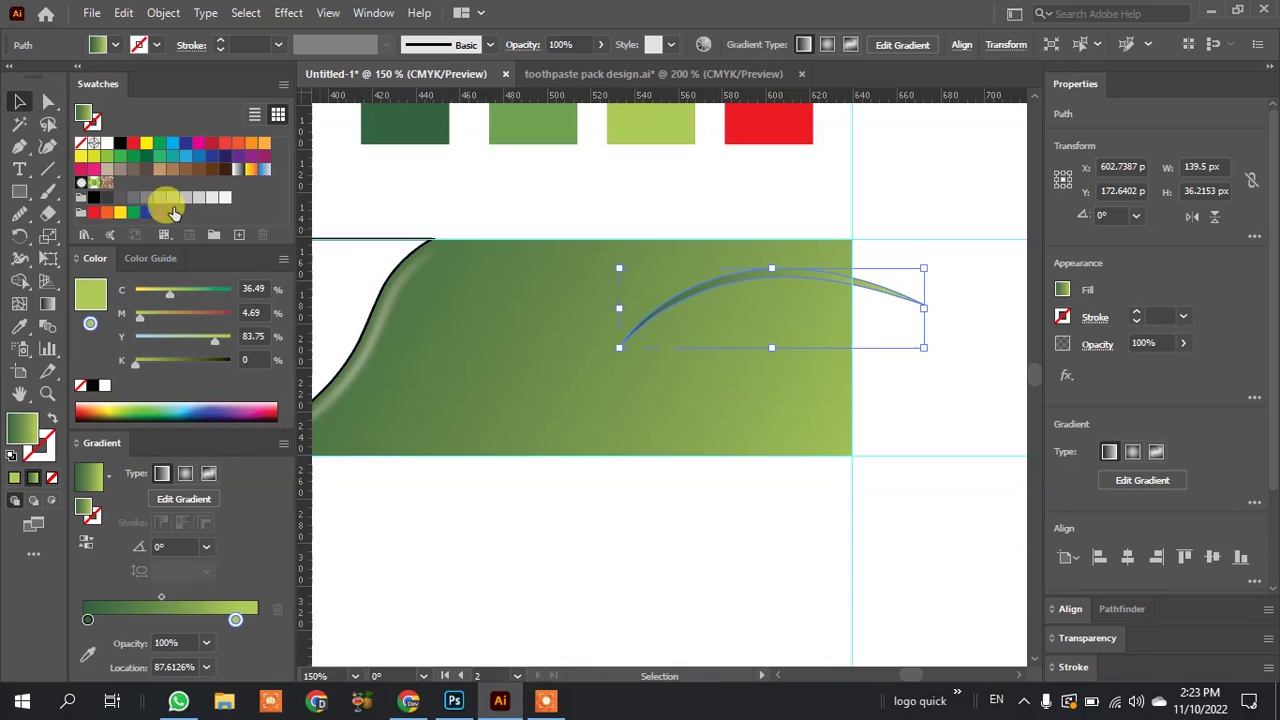
click(573, 496)
scroll(823, 322, up, 1)
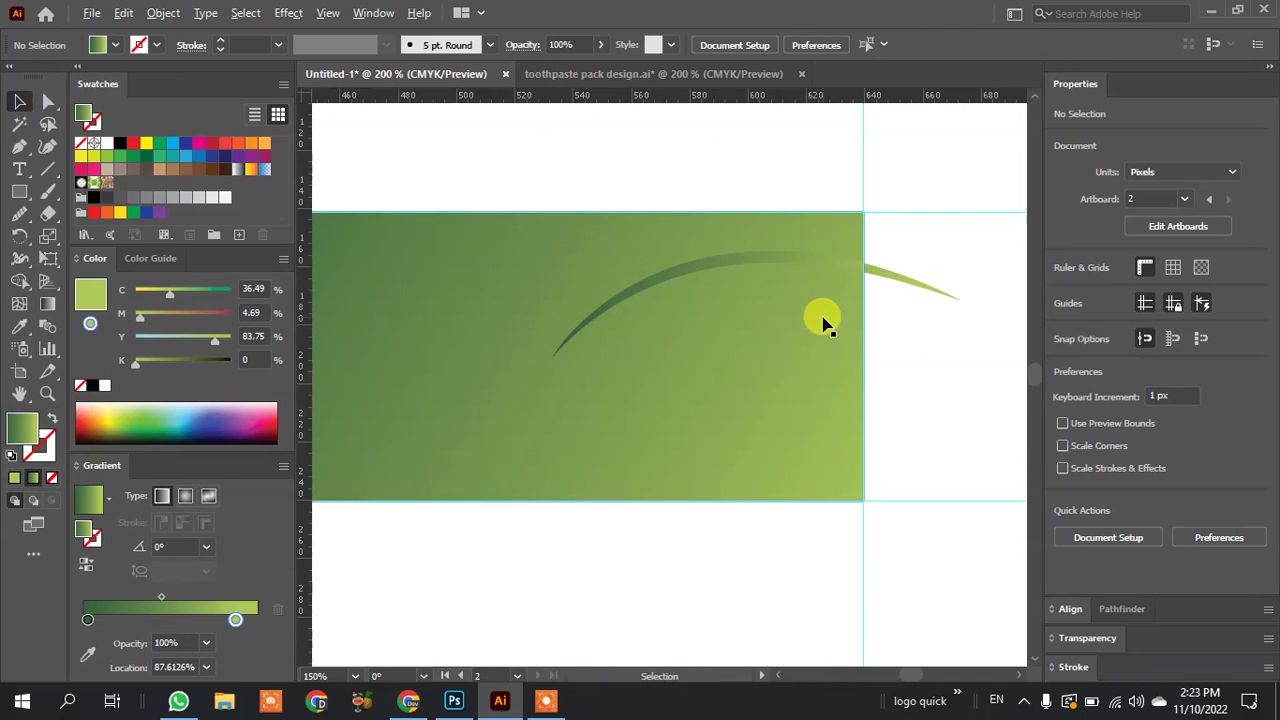
click(776, 263)
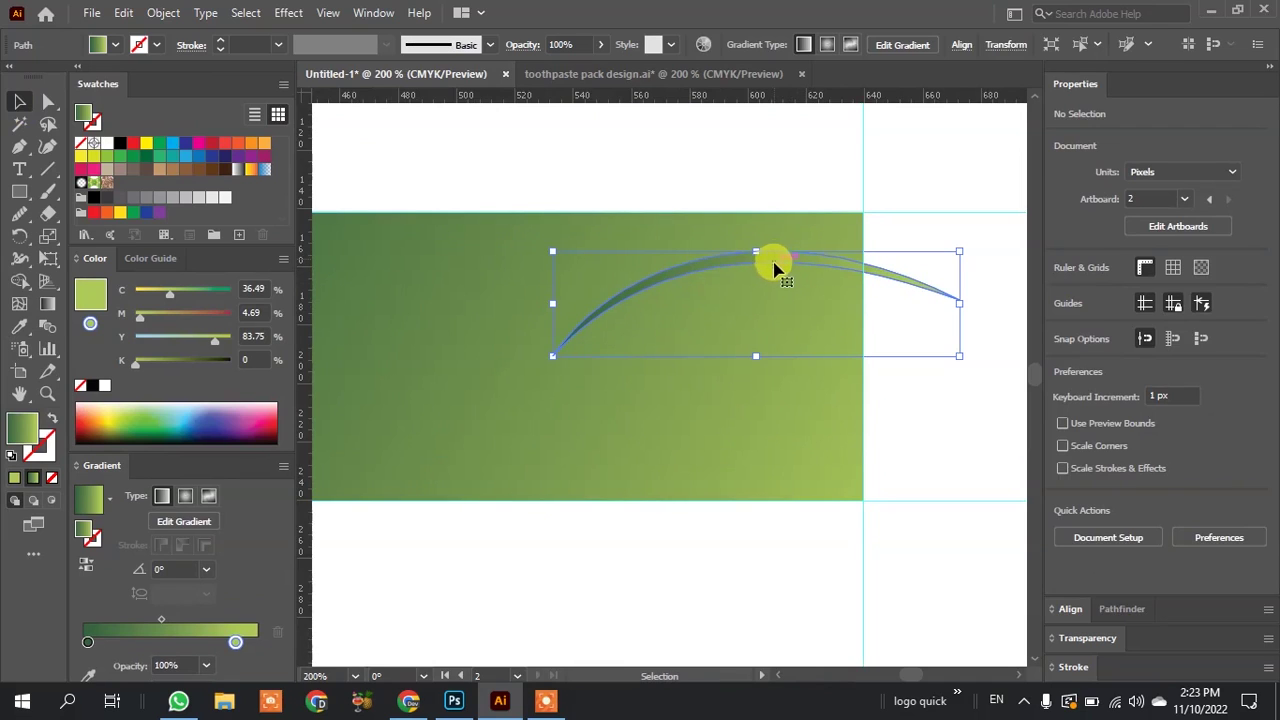
Rotate a copy of the green curve about -11.8° around its tip.
click(21, 238)
scroll(557, 370, up, 4)
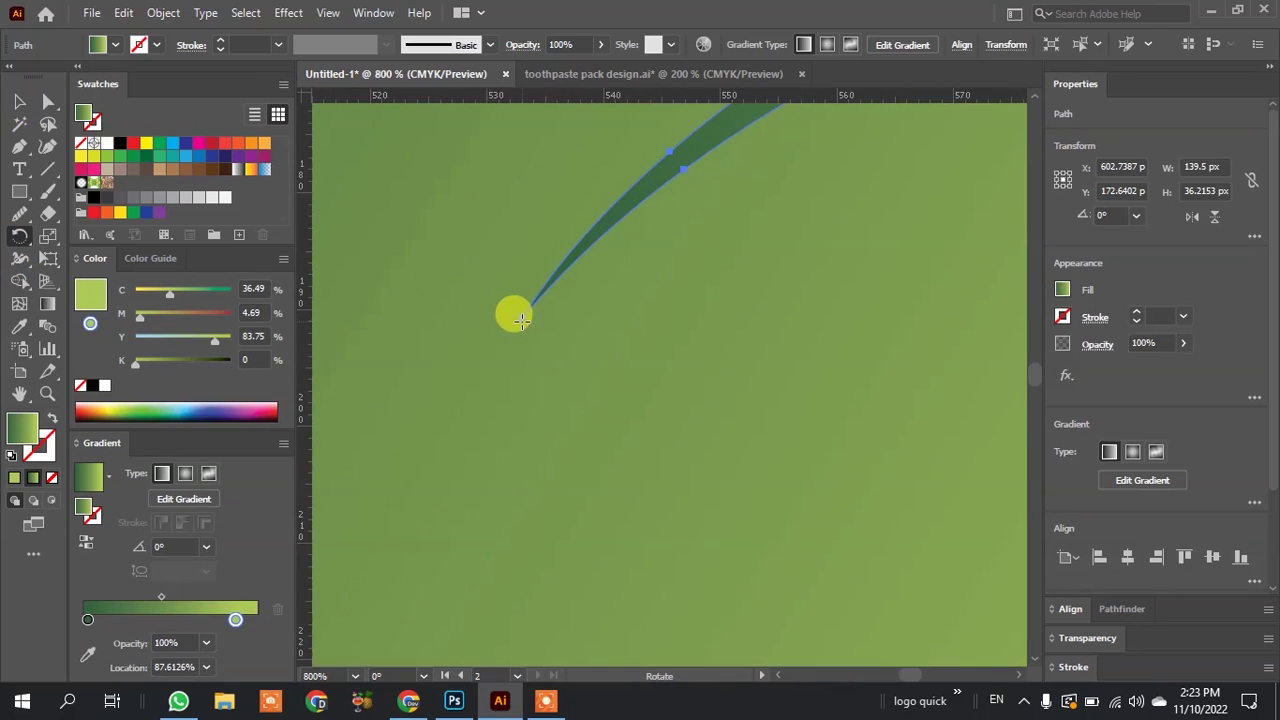
scroll(519, 320, down, 4)
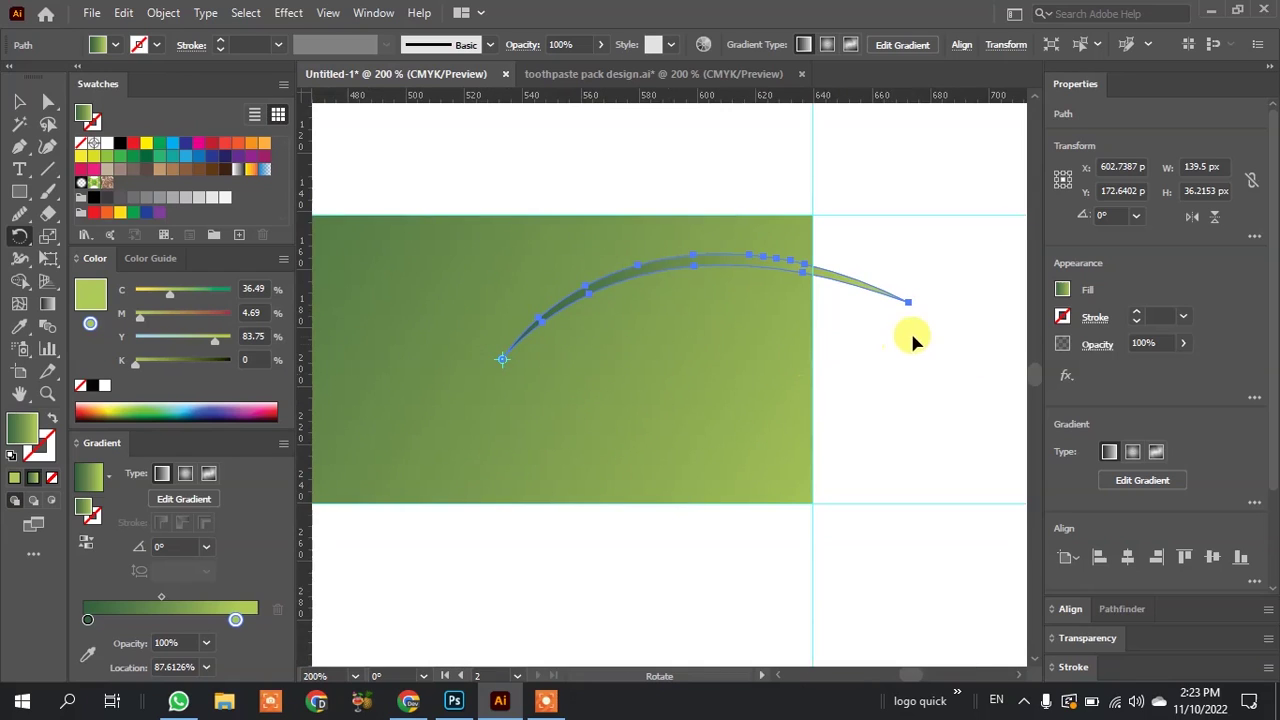
drag(900, 306, 891, 404)
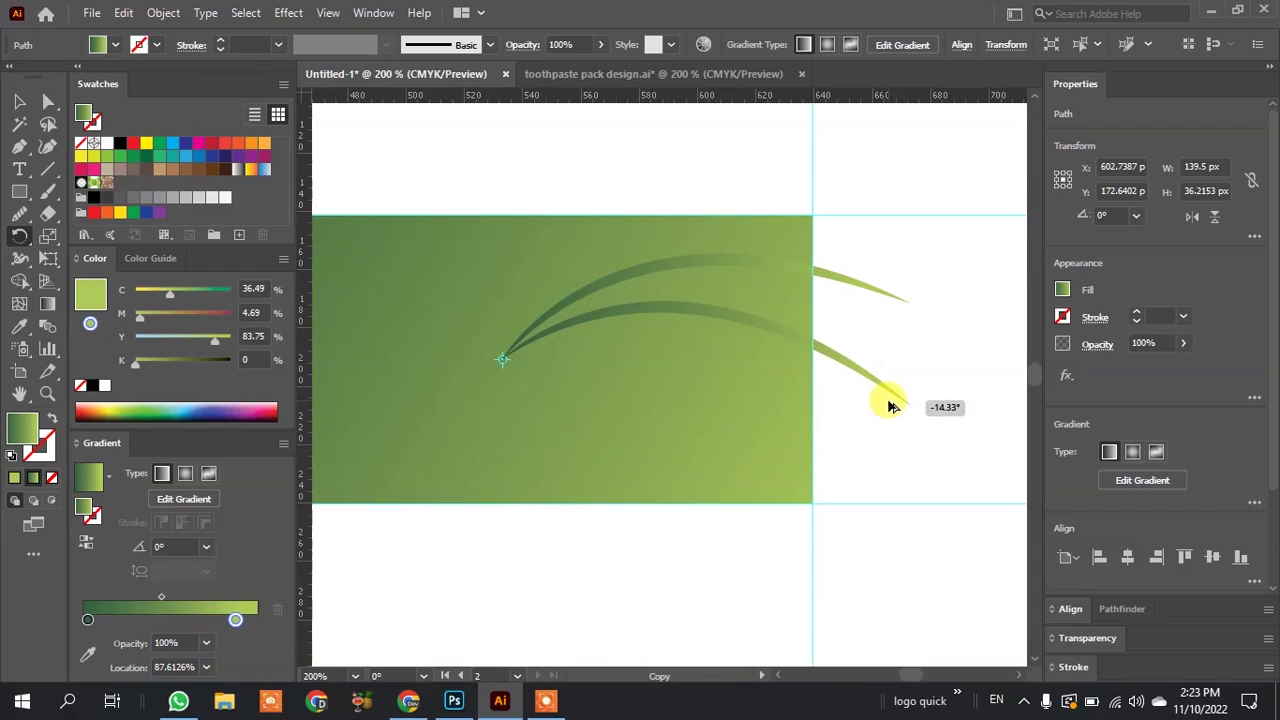
drag(891, 406, 893, 385)
scroll(893, 385, down, 2)
scroll(893, 385, down, 2)
scroll(893, 385, up, 2)
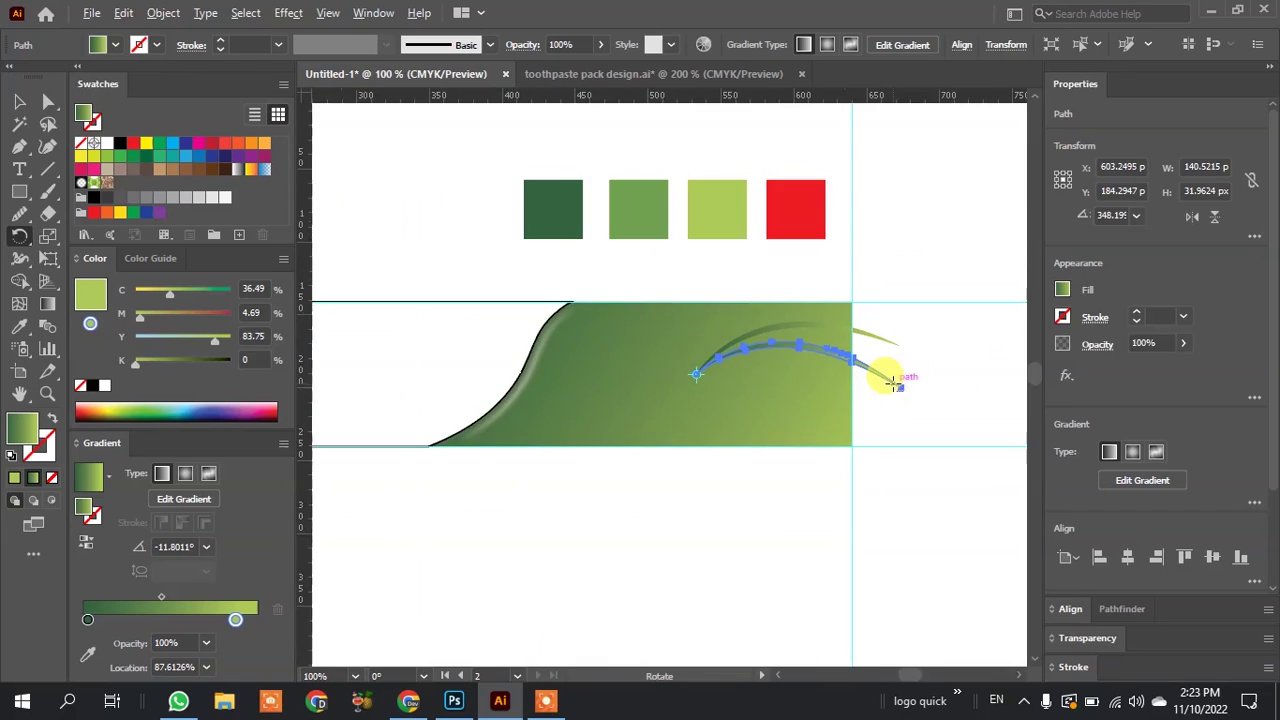
Repeat the rotated copy three times with Ctrl+D and nudge the top strand.
key(ctrl+d)
key(ctrl+d)
key(ctrl+d)
key(ctrl+d)
key(ctrl+d)
key(ctrl+d)
key(ctrl+d)
key(ctrl+d)
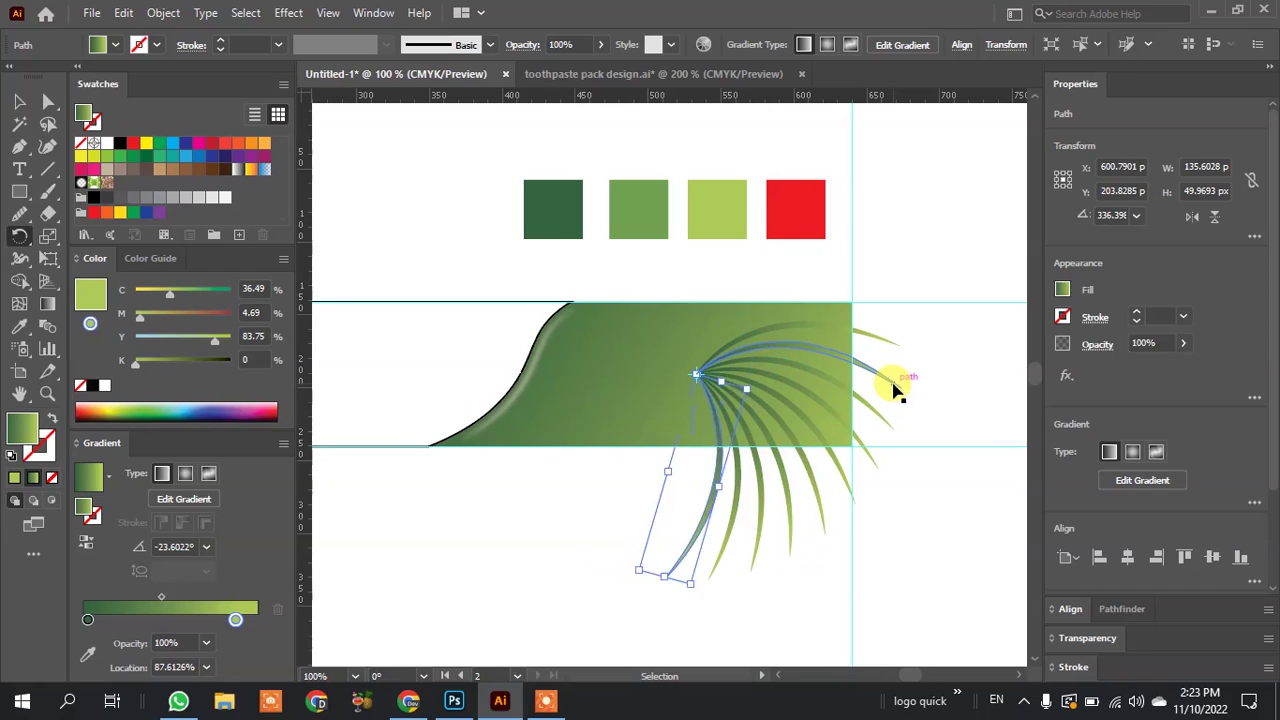
key(ctrl+d)
key(ctrl+d)
key(ctrl+d)
key(ctrl+d)
key(ctrl+d)
key(ctrl+d)
key(ctrl+d)
key(ctrl+d)
key(ctrl+d)
key(ctrl+d)
key(ctrl+d)
key(ctrl+d)
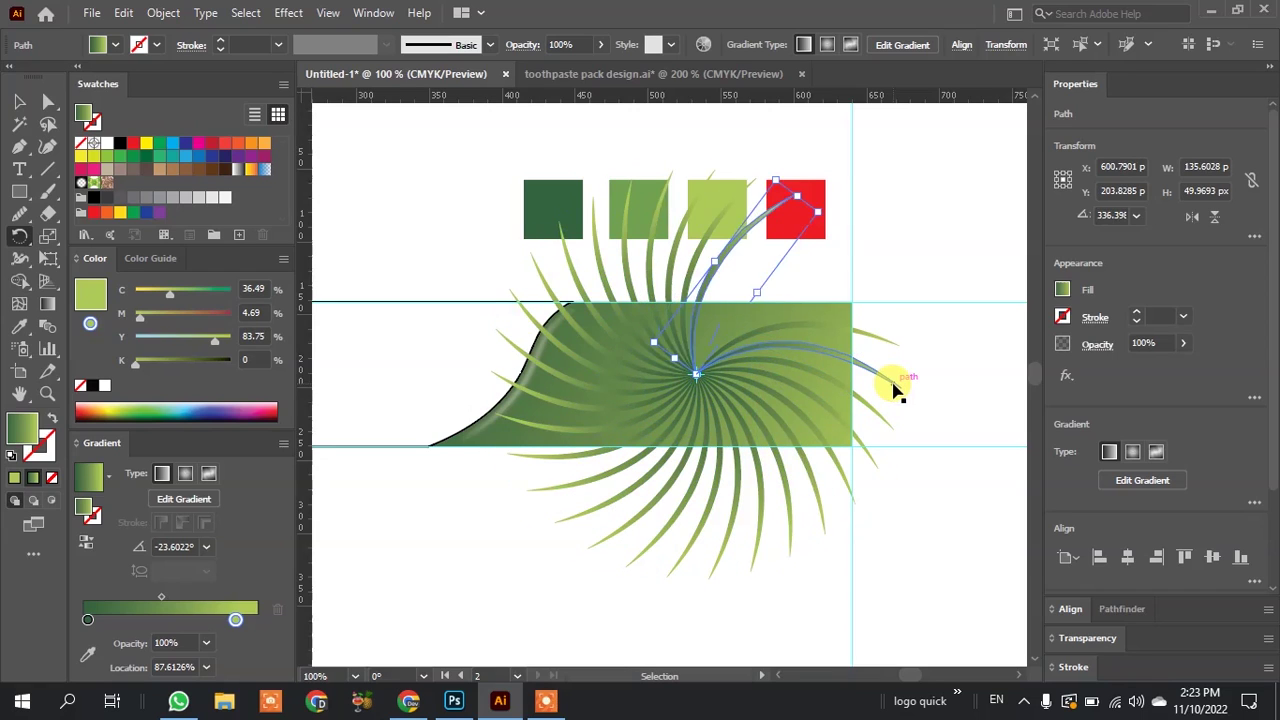
key(ctrl+d)
key(ctrl+d)
key(ctrl+d)
key(ctrl+d)
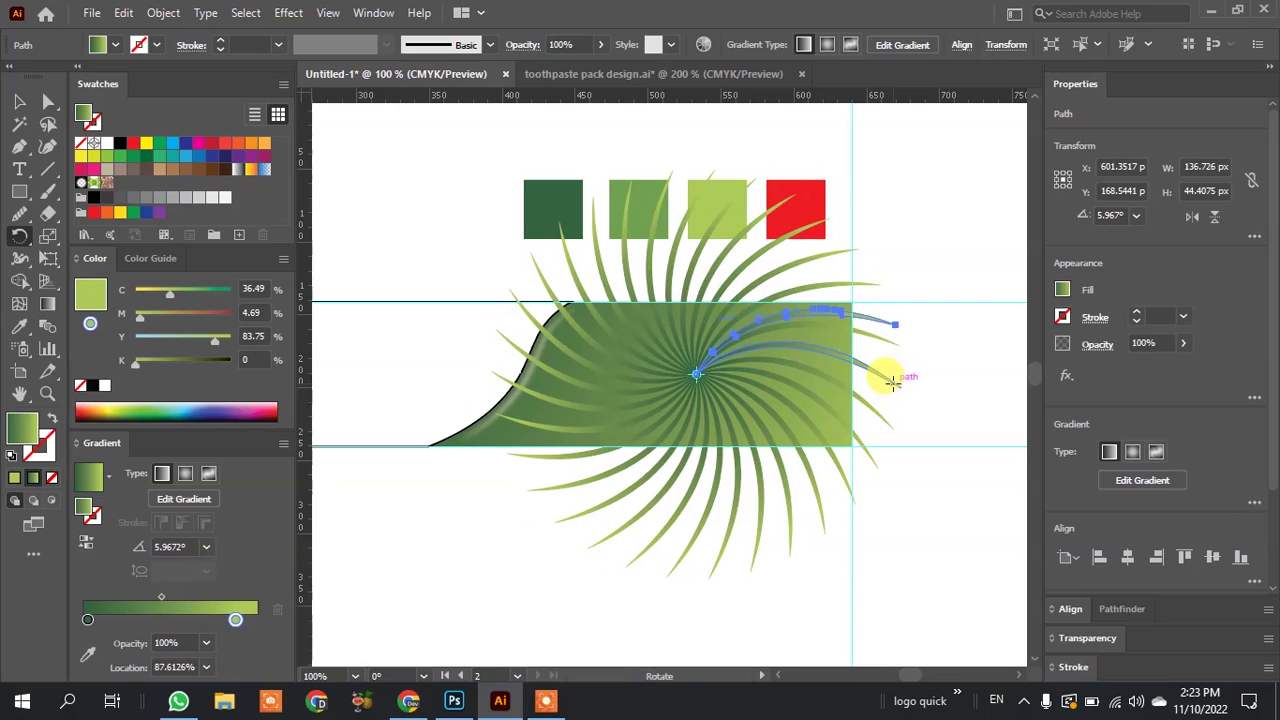
scroll(892, 322, up, 1)
scroll(895, 310, up, 1)
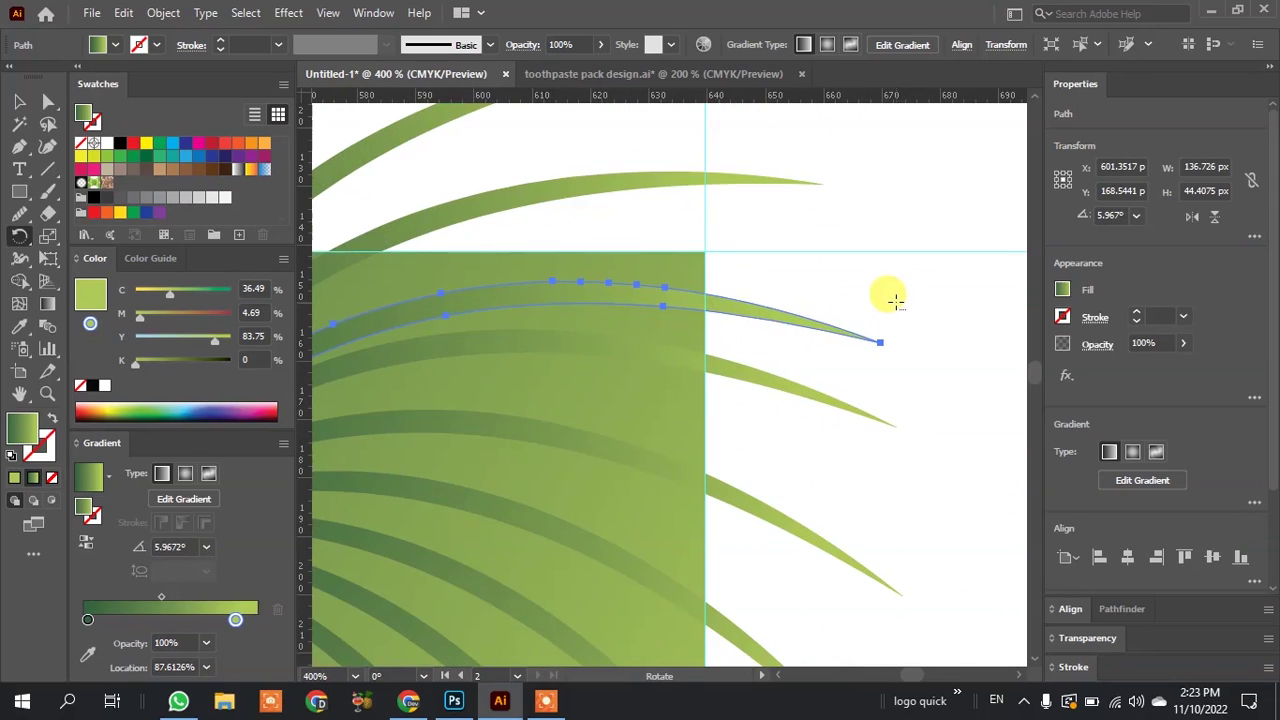
scroll(895, 300, down, 1)
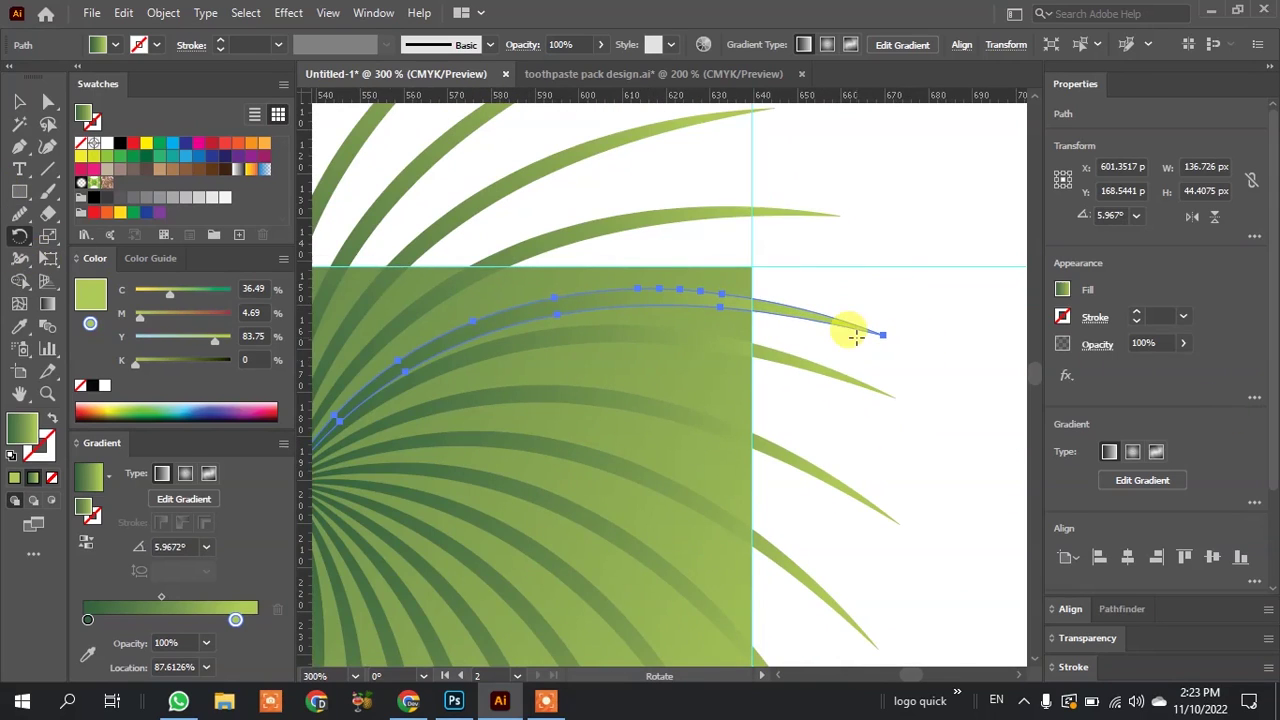
scroll(886, 336, down, 1)
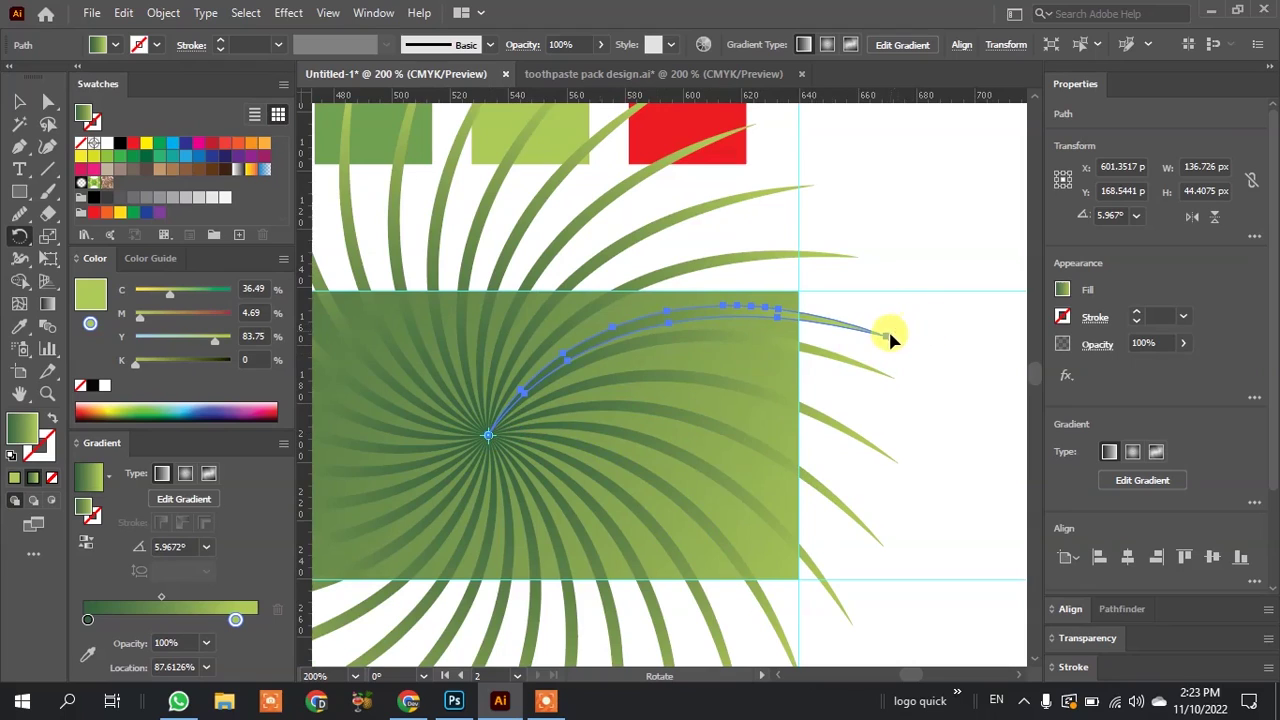
drag(888, 318, 971, 294)
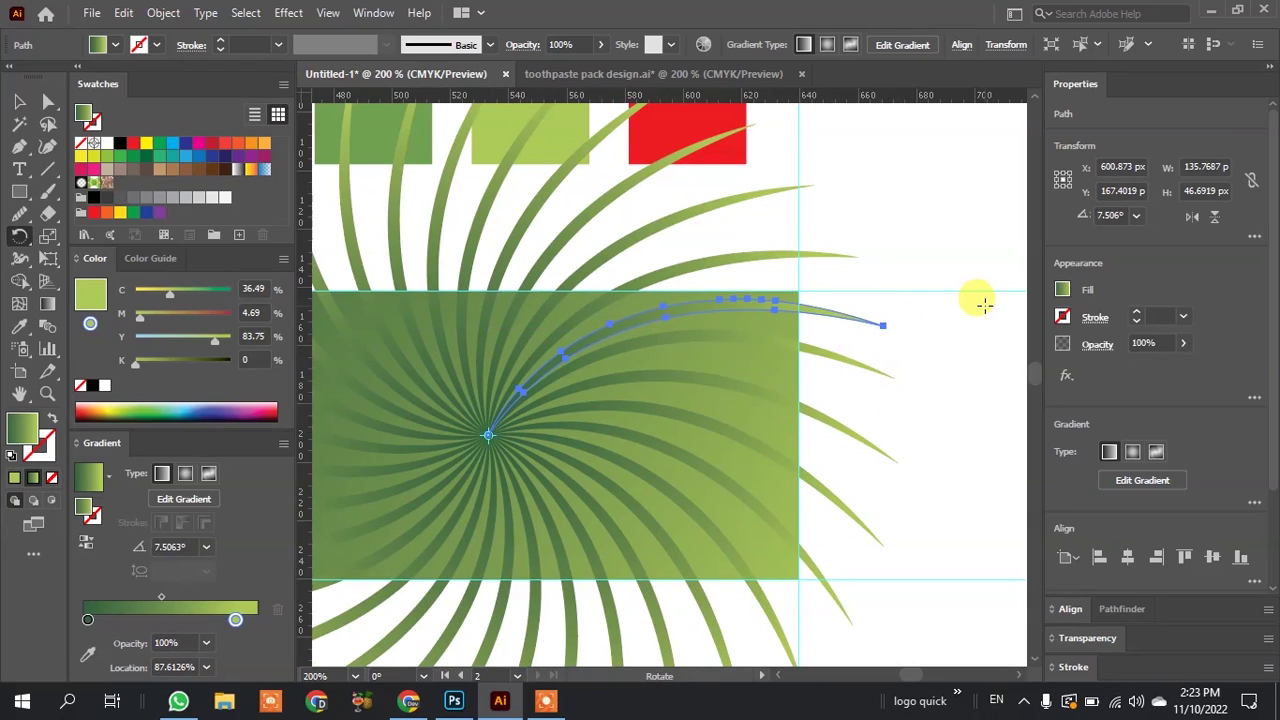
click(19, 101)
click(919, 271)
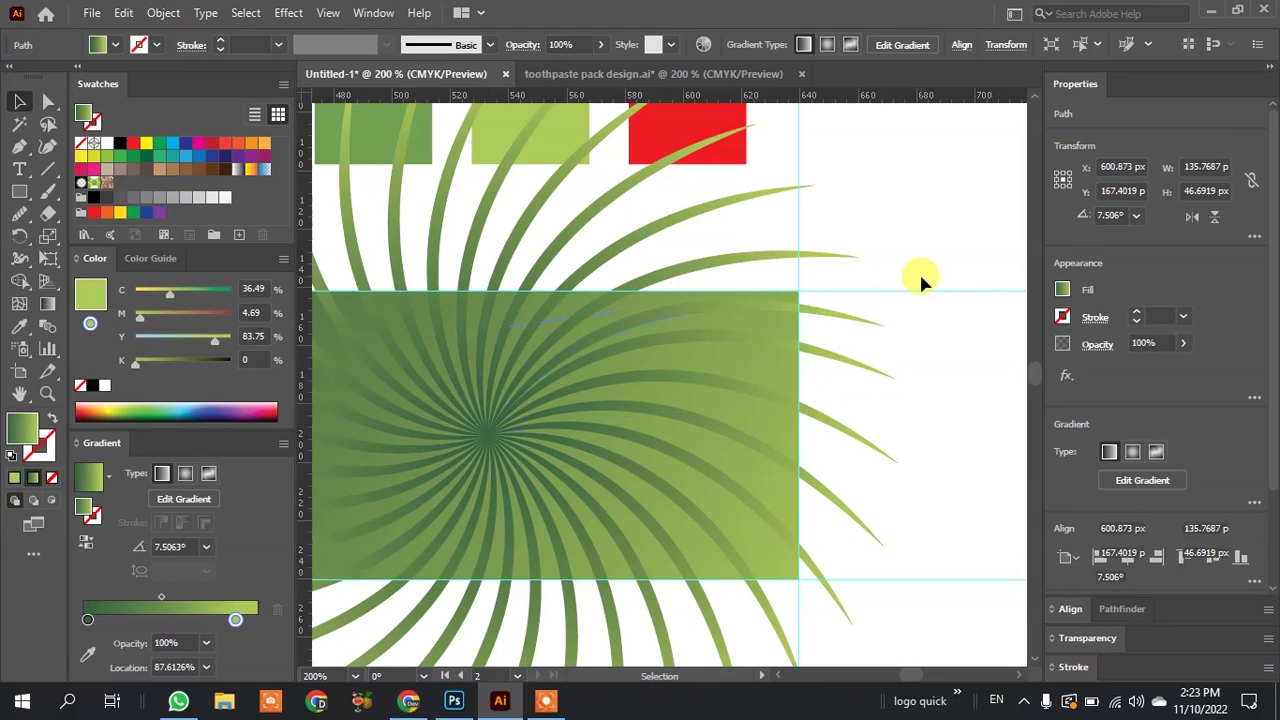
alt+scroll(891, 351, down, 1)
alt+scroll(869, 361, up, 1)
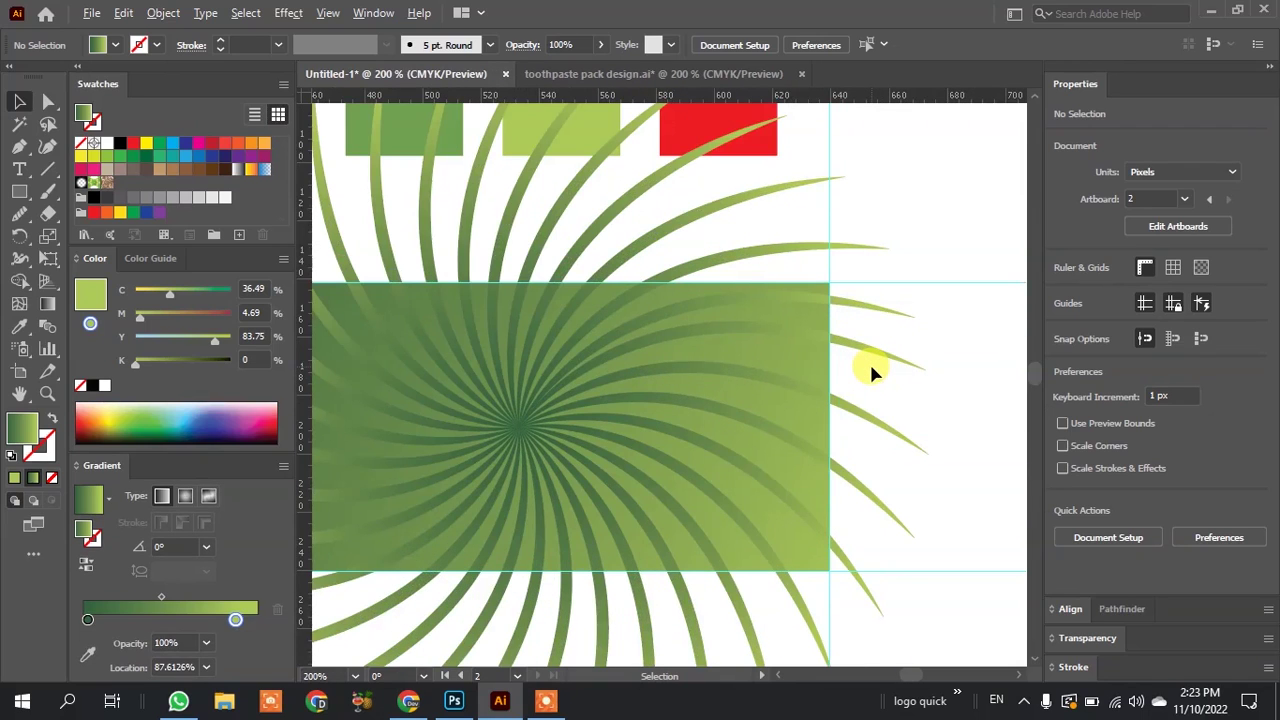
alt+scroll(869, 361, down, 1)
Delete strand pieces outside the panel with the Shape Builder.
alt+scroll(863, 368, down, 1)
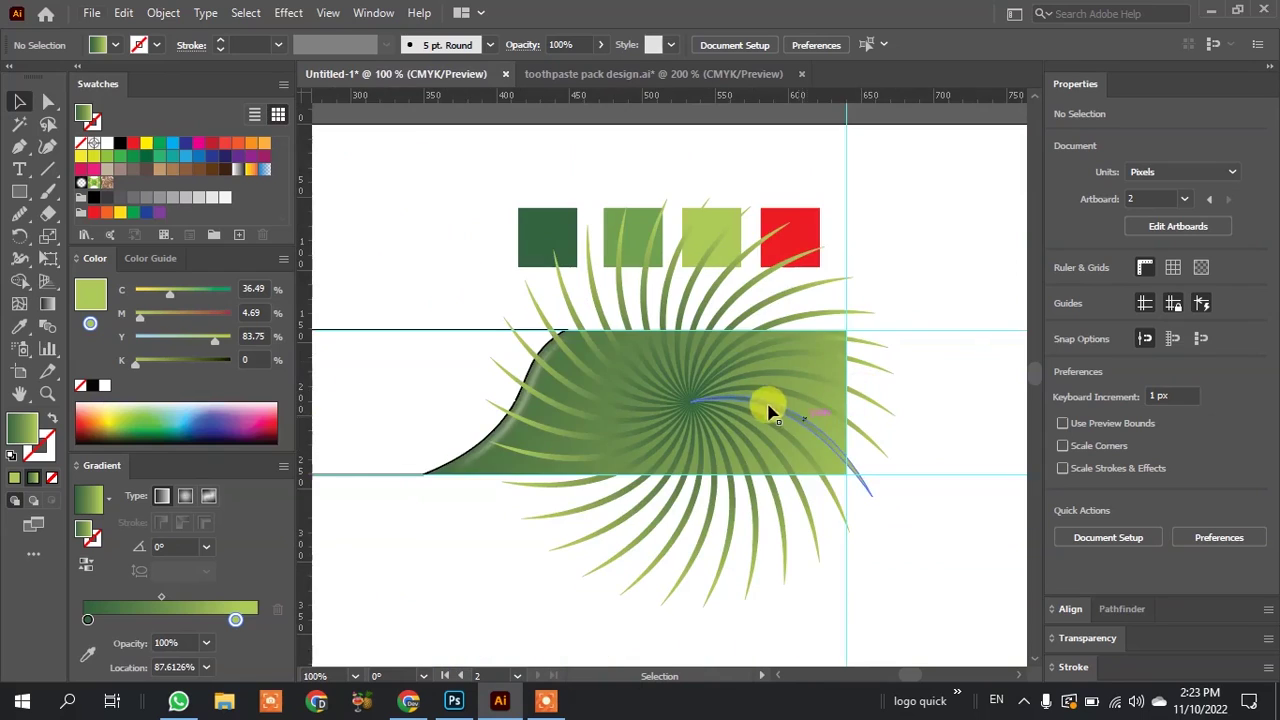
mouse_move(926, 302)
mouse_down()
mouse_move(863, 394)
mouse_move(572, 538)
mouse_up()
drag(464, 557, 463, 555)
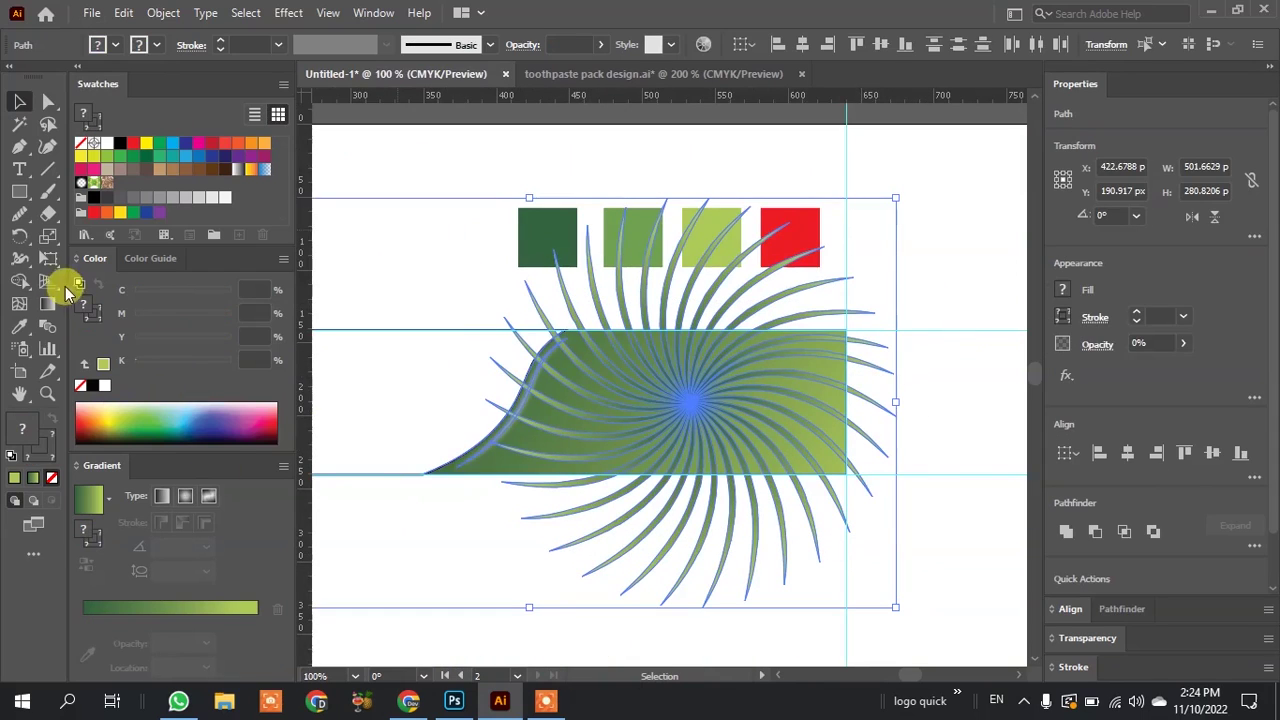
click(22, 286)
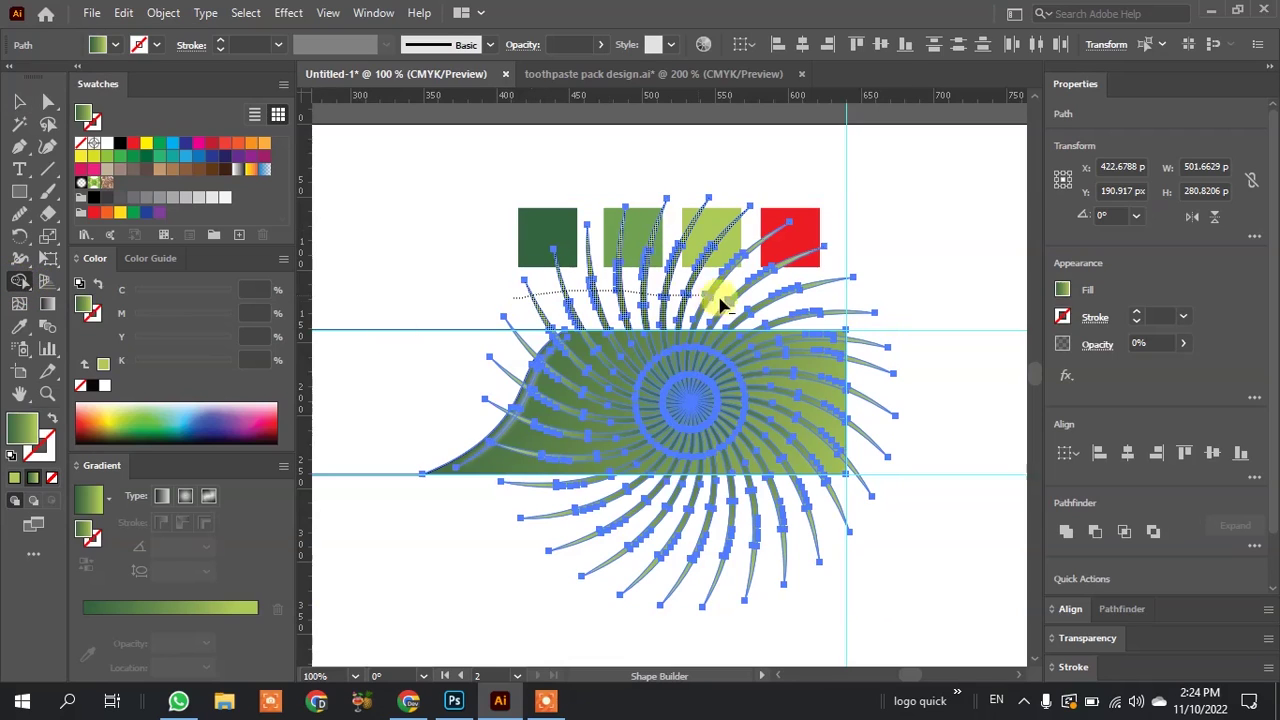
mouse_move(513, 305)
mouse_down()
mouse_move(857, 320)
mouse_move(872, 400)
mouse_move(858, 490)
mouse_up()
mouse_move(800, 523)
mouse_down()
mouse_move(591, 543)
mouse_move(577, 520)
mouse_up()
scroll(577, 520, up, 2)
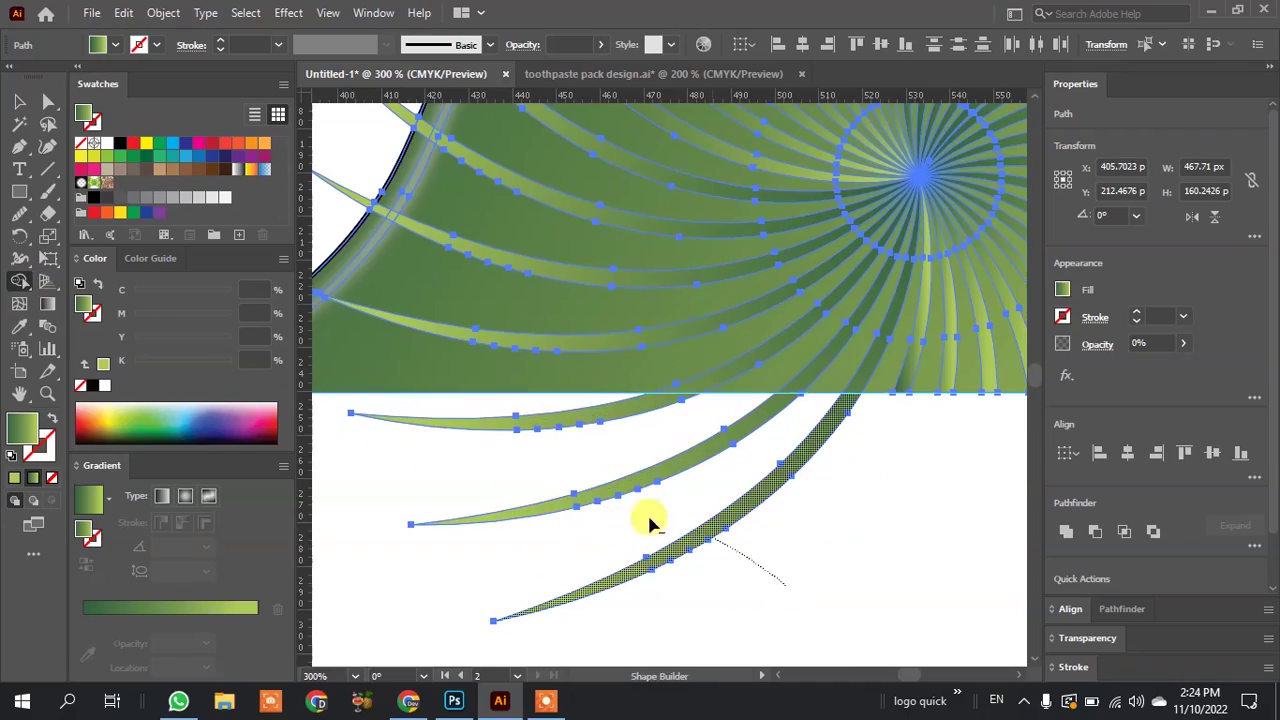
drag(785, 585, 523, 420)
scroll(570, 485, down, 1)
scroll(570, 485, down, 1)
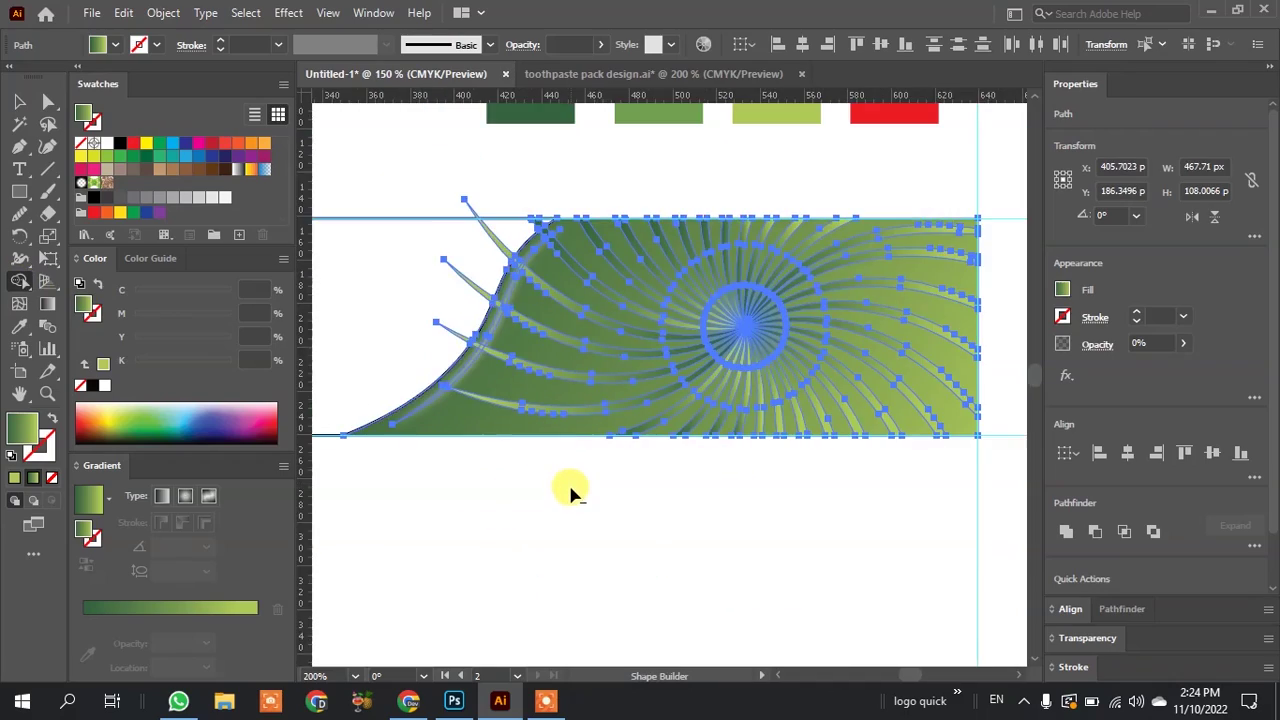
scroll(371, 271, up, 2)
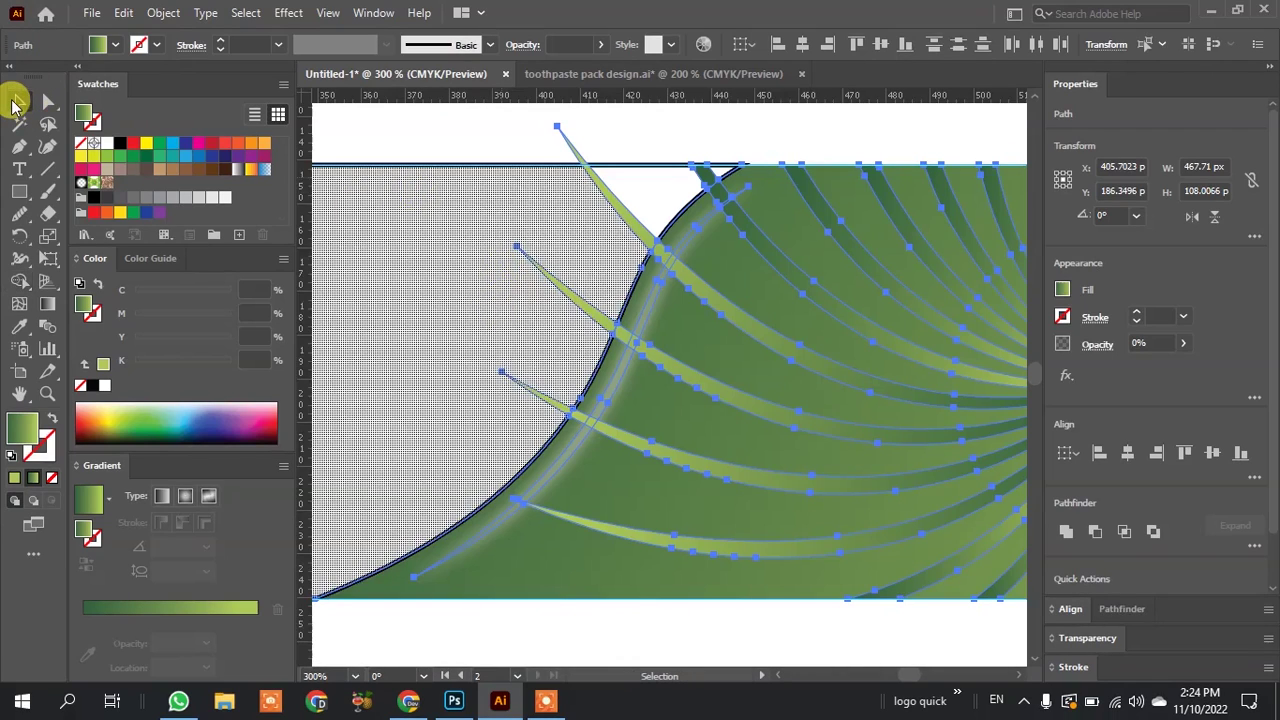
Restore the wave path and select the rays with the wave, excluding the background rectangle.
click(16, 103)
click(466, 170)
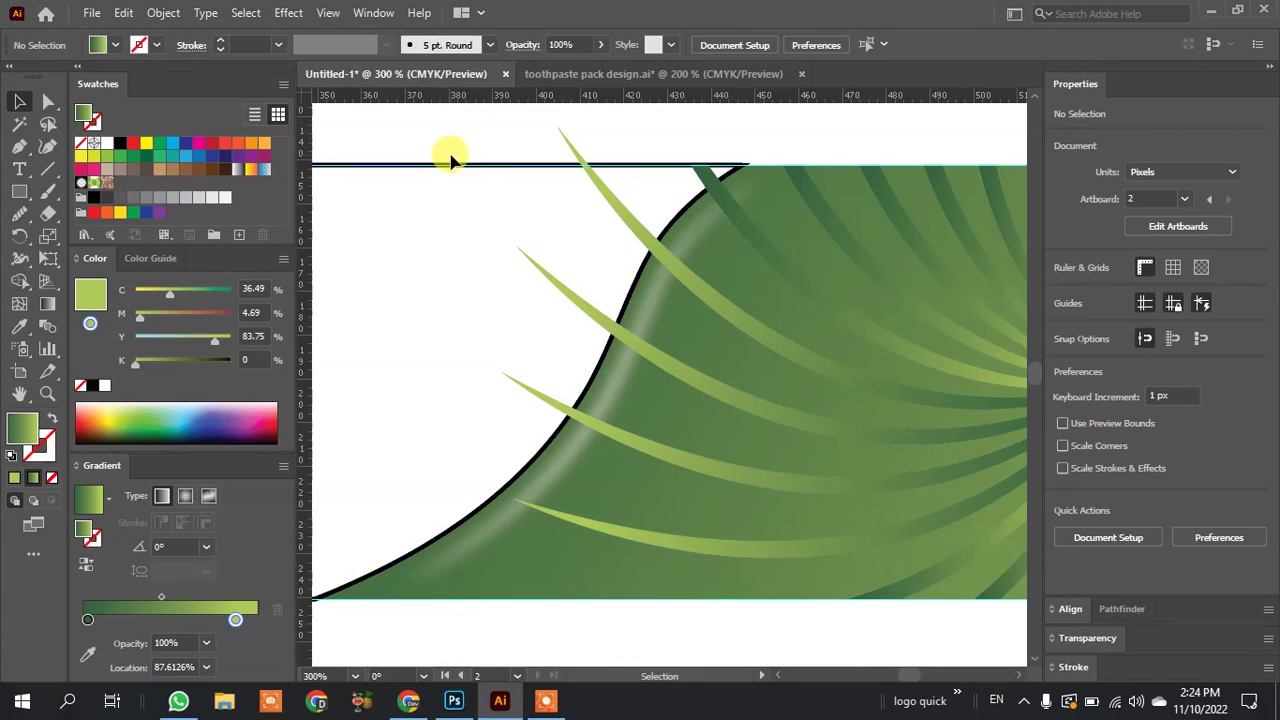
drag(445, 187, 349, 171)
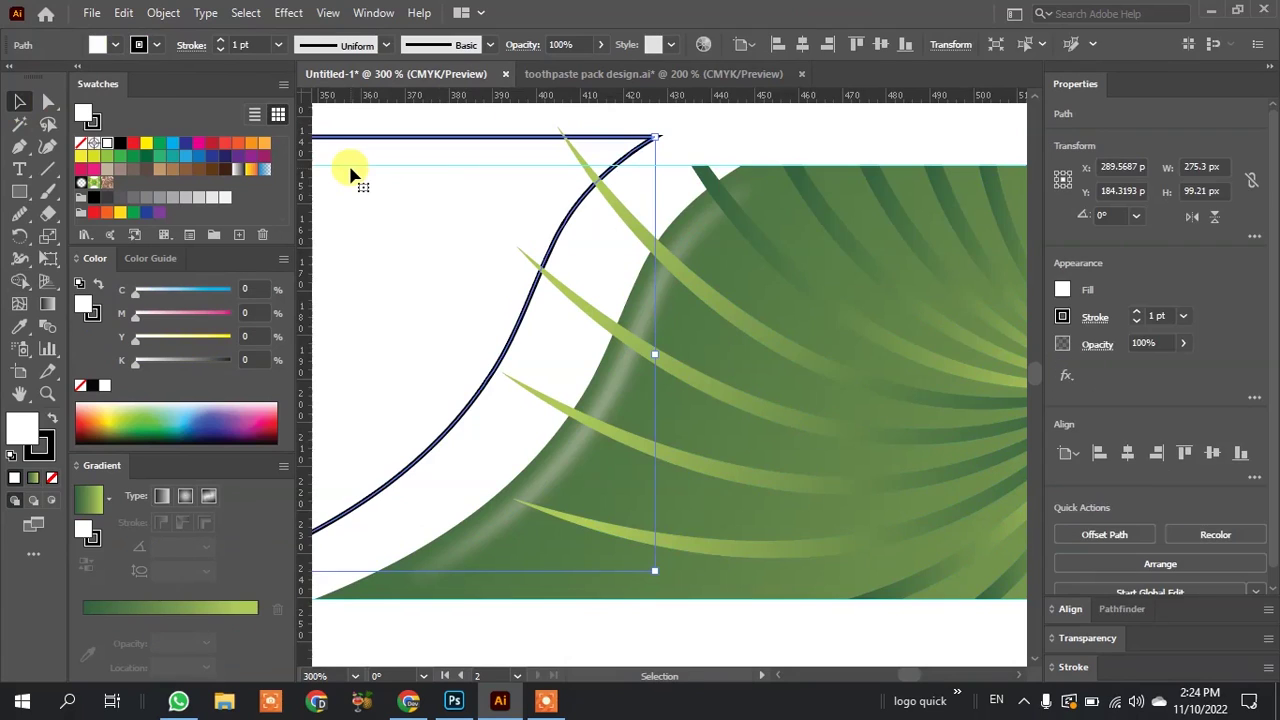
key(ctrl+z)
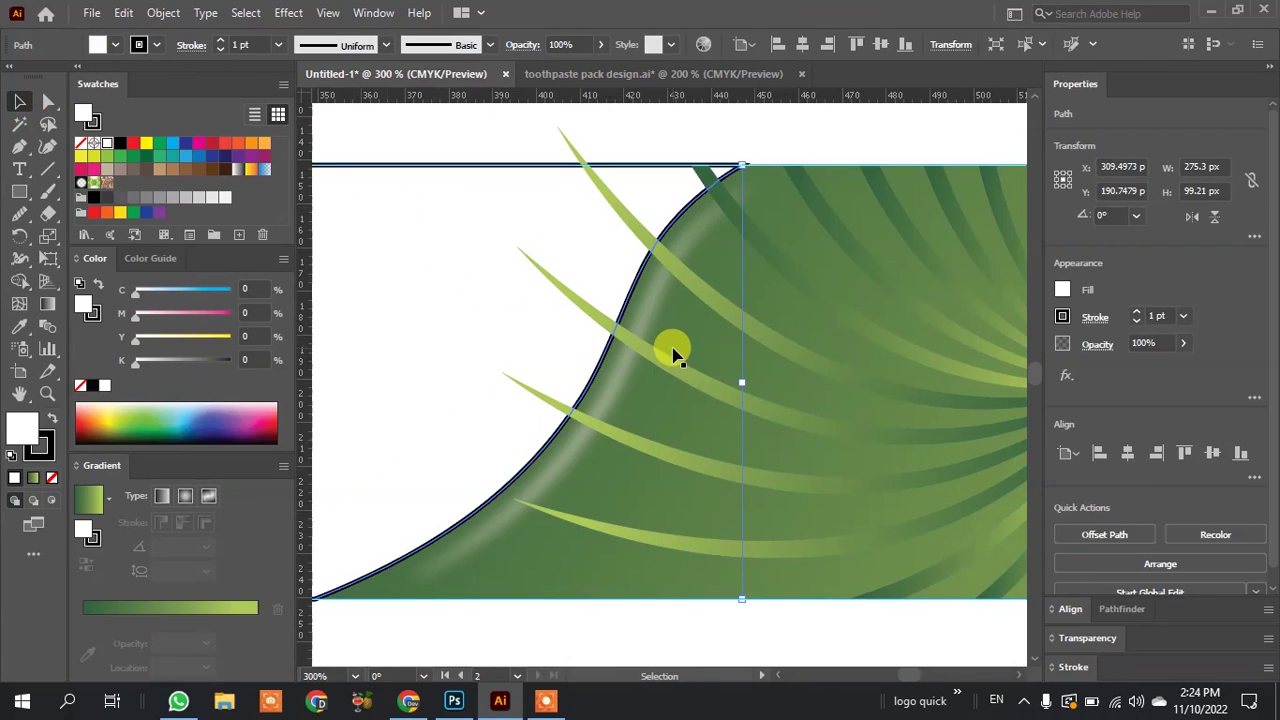
key(ctrl+minus)
mouse_move(794, 209)
mouse_down()
mouse_move(443, 623)
mouse_move(466, 606)
mouse_up()
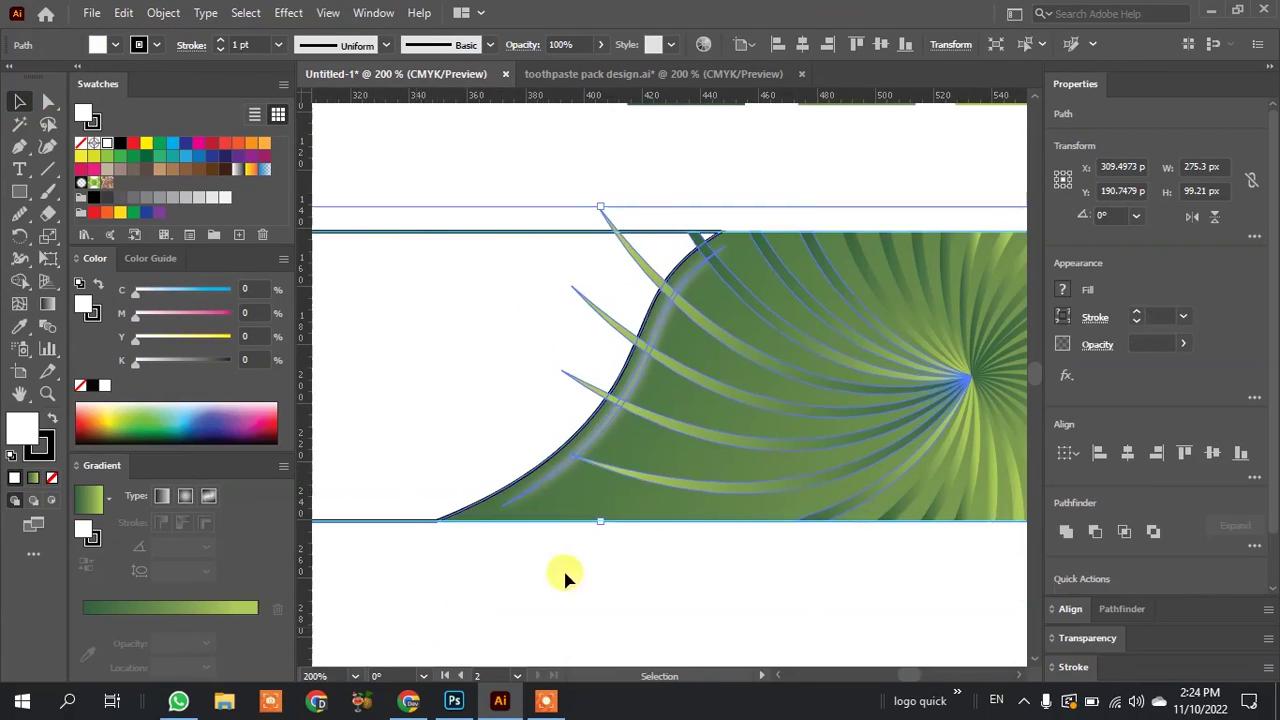
key(ctrl+minus)
key(ctrl+minus)
alt+scroll(437, 466, up, 1)
drag(396, 252, 397, 467)
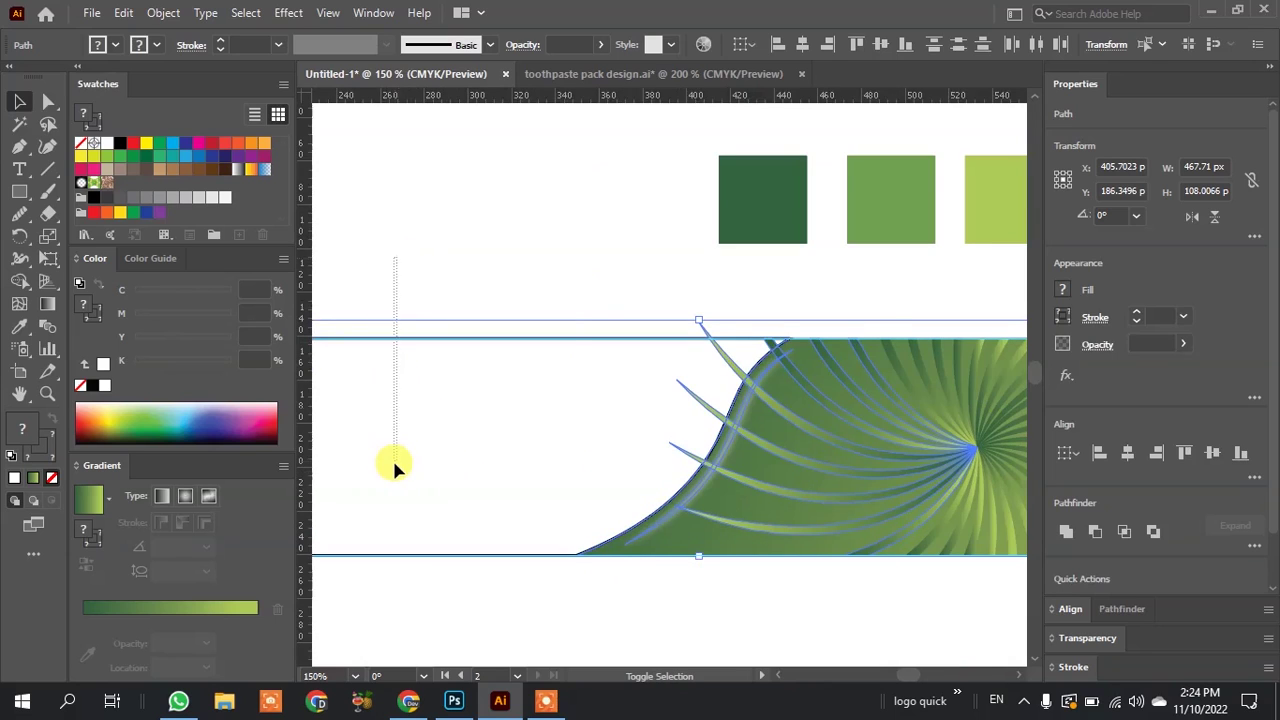
alt+scroll(760, 476, up, 2)
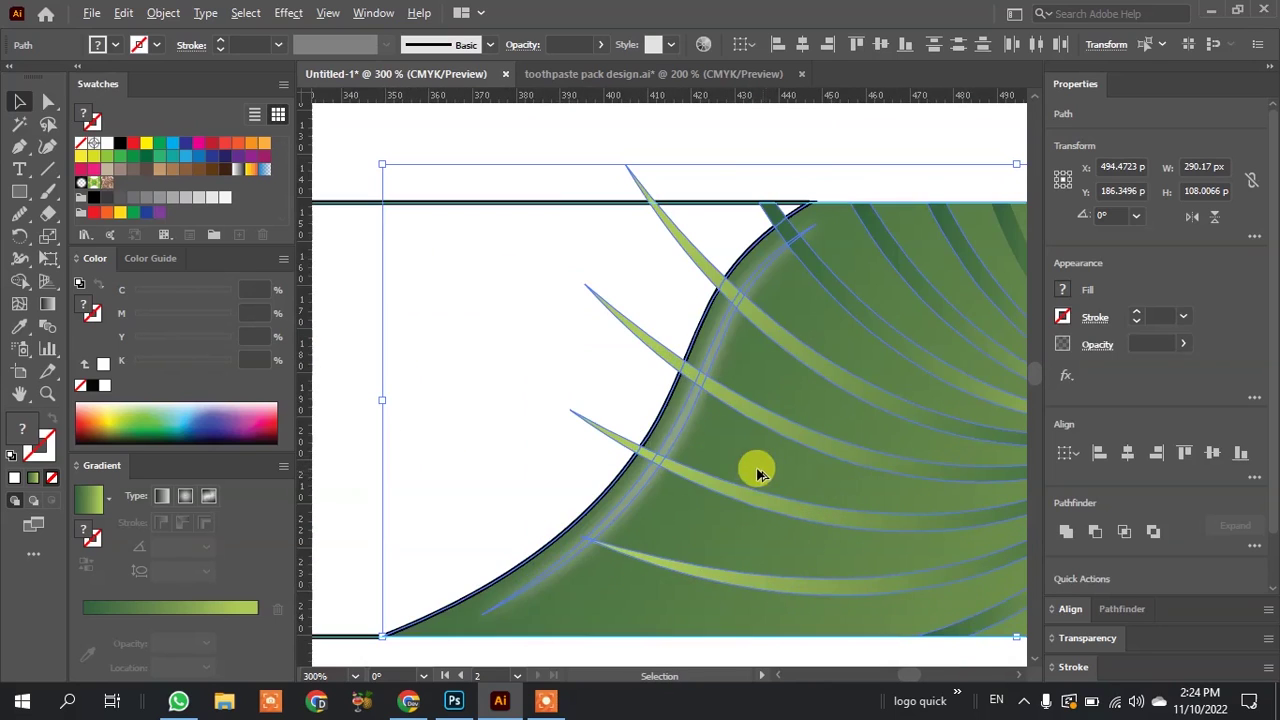
Remove ray tips and the dark-green spike sticking out past the wave's curve.
click(27, 285)
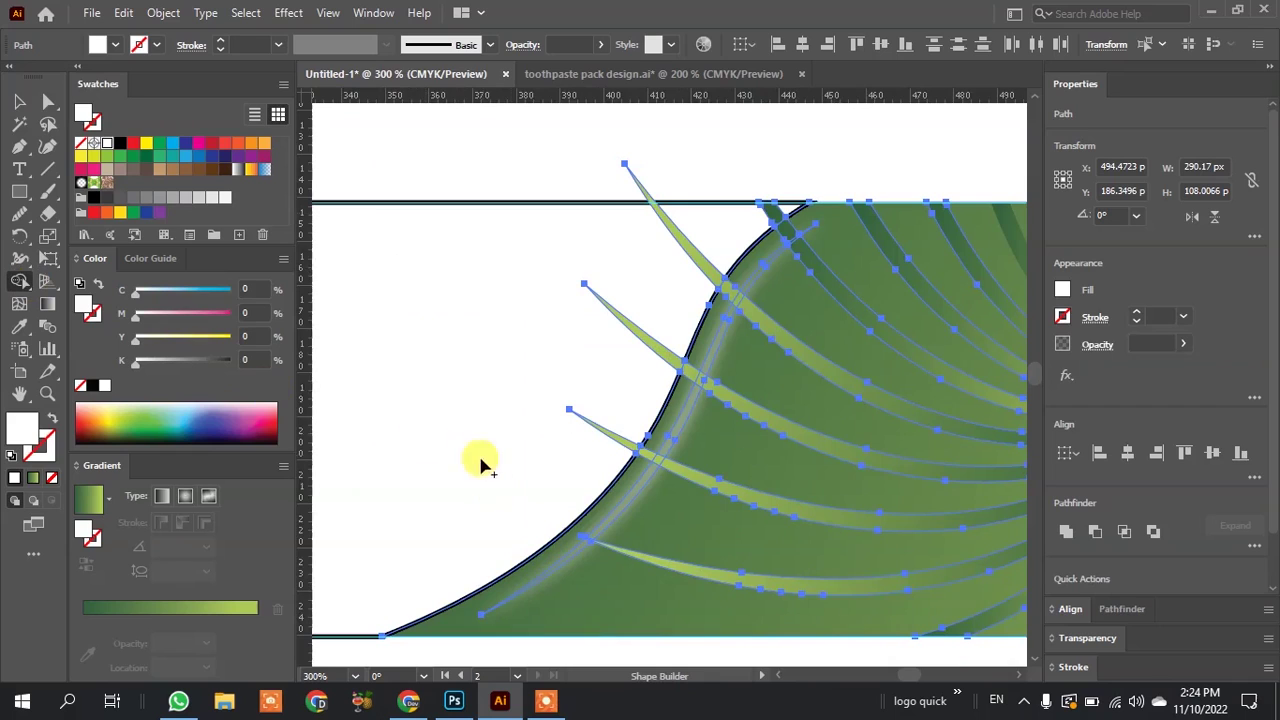
alt+click(597, 432)
alt+click(688, 237)
alt+click(640, 330)
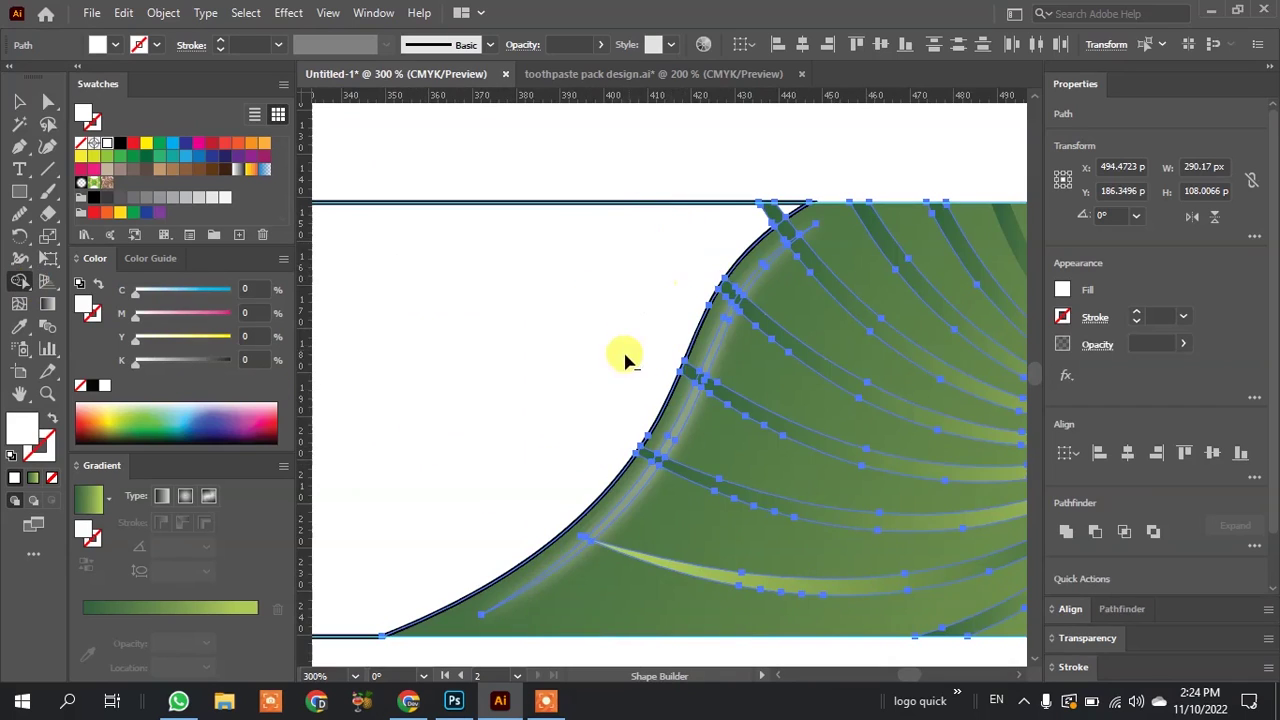
alt+scroll(752, 204, up, 3)
alt+click(843, 220)
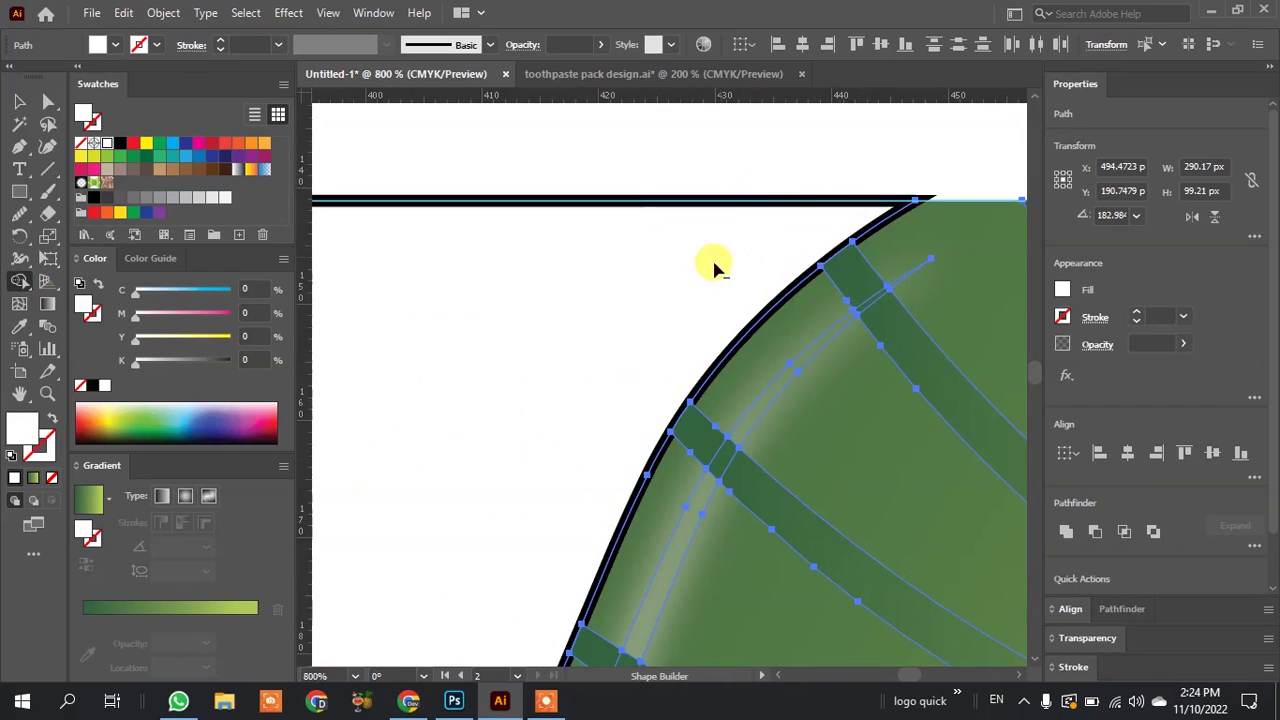
alt+scroll(693, 263, up, 2)
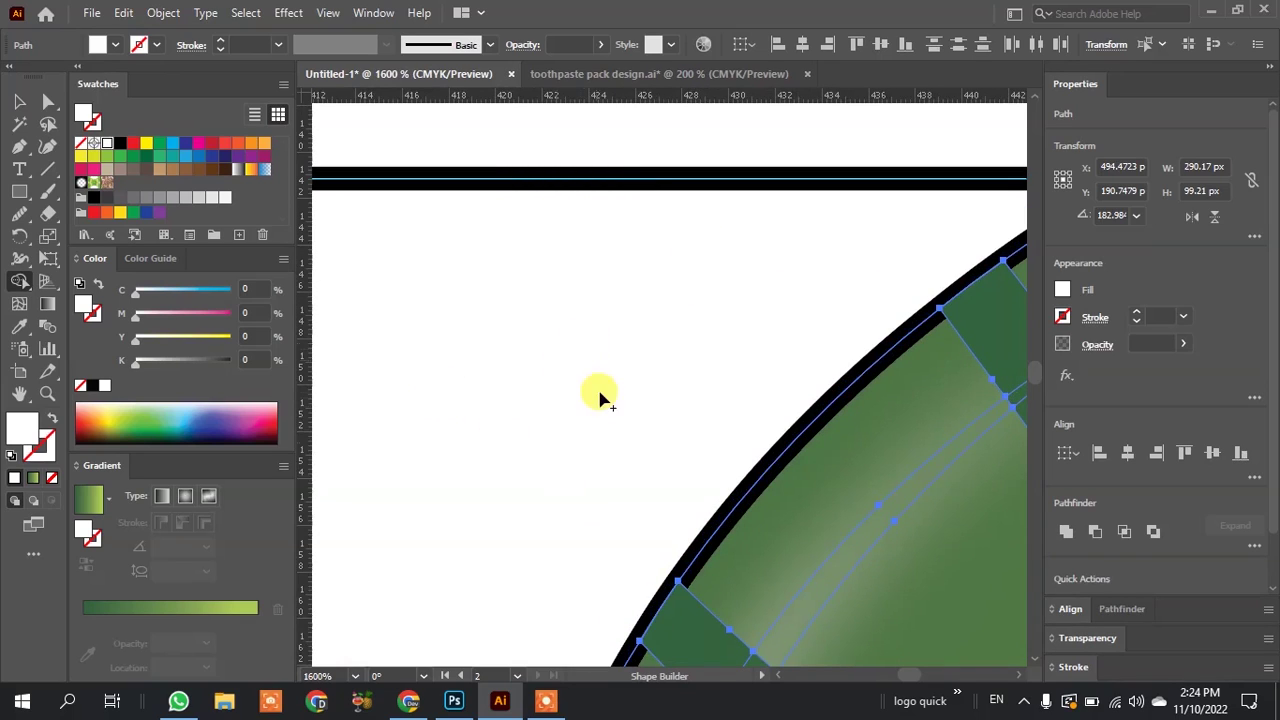
Deselect everything and scroll to review the clipped swirl.
click(16, 101)
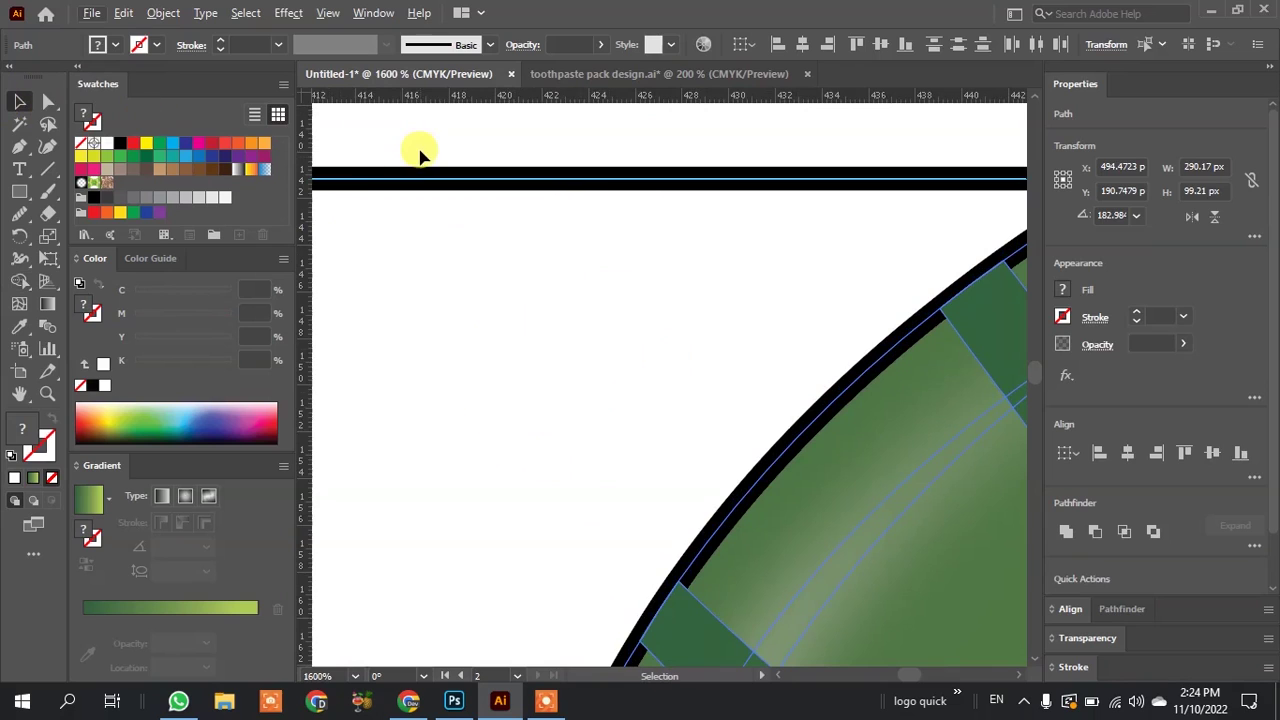
alt+scroll(418, 152, down, 2)
alt+scroll(450, 200, down, 2)
click(480, 249)
alt+scroll(508, 257, down, 2)
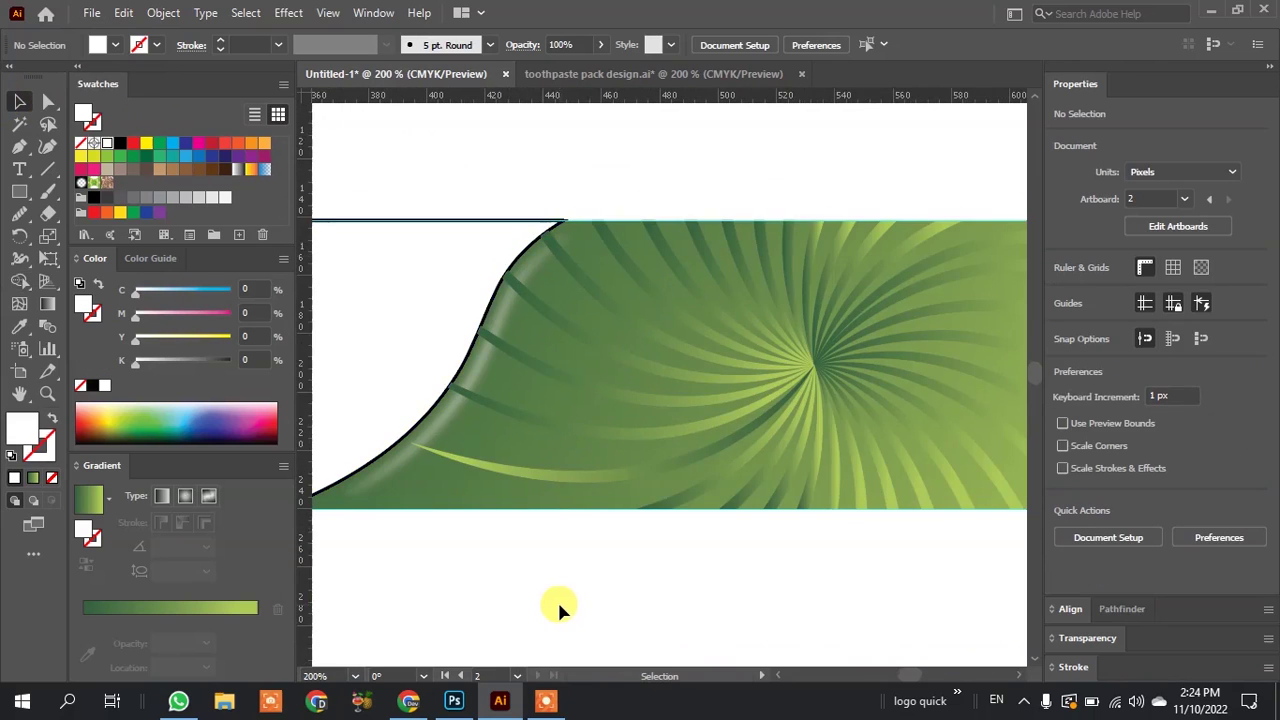
alt+scroll(559, 607, down, 1)
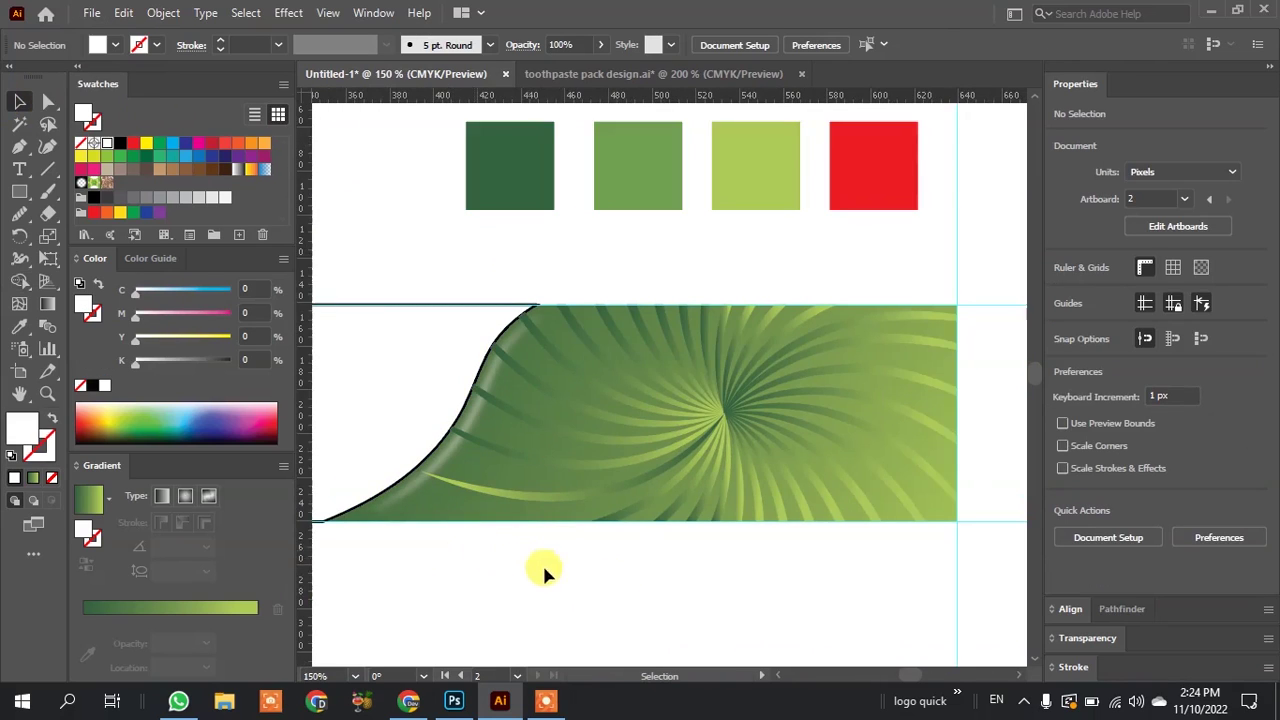
alt+scroll(687, 568, up, 1)
alt+scroll(689, 572, up, 1)
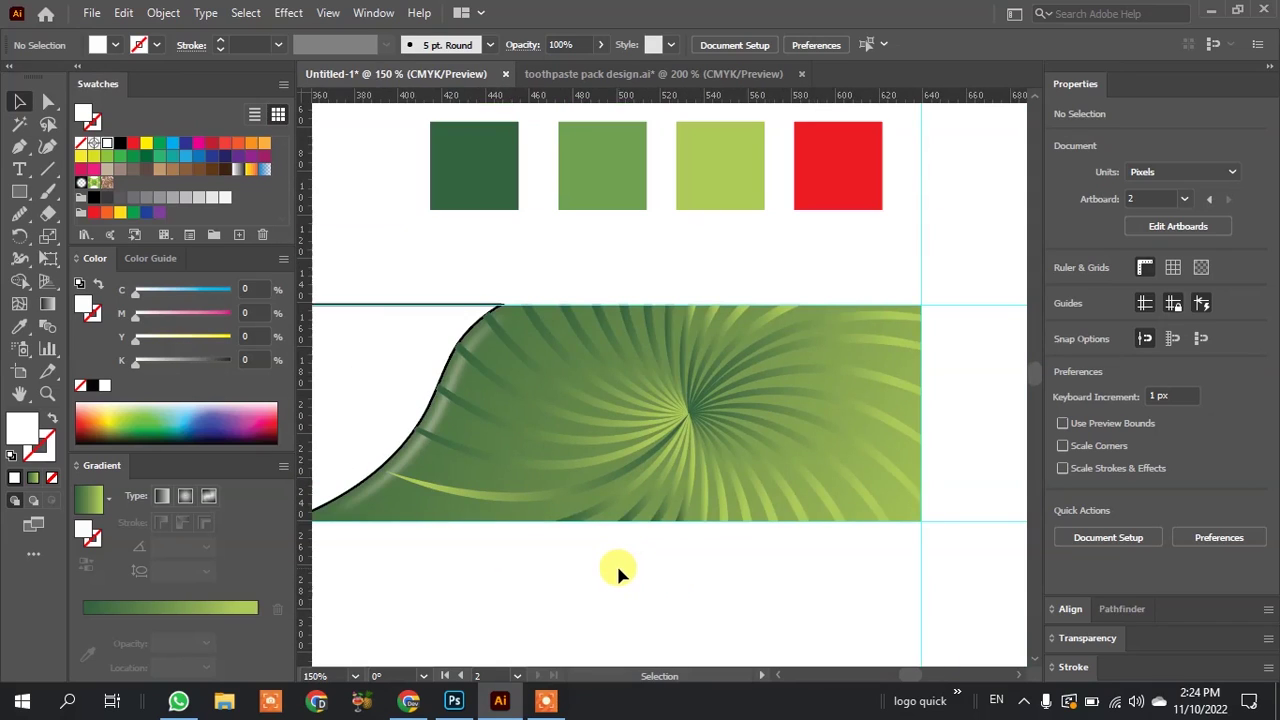
scroll(688, 415, up, 1)
scroll(688, 417, up, 2)
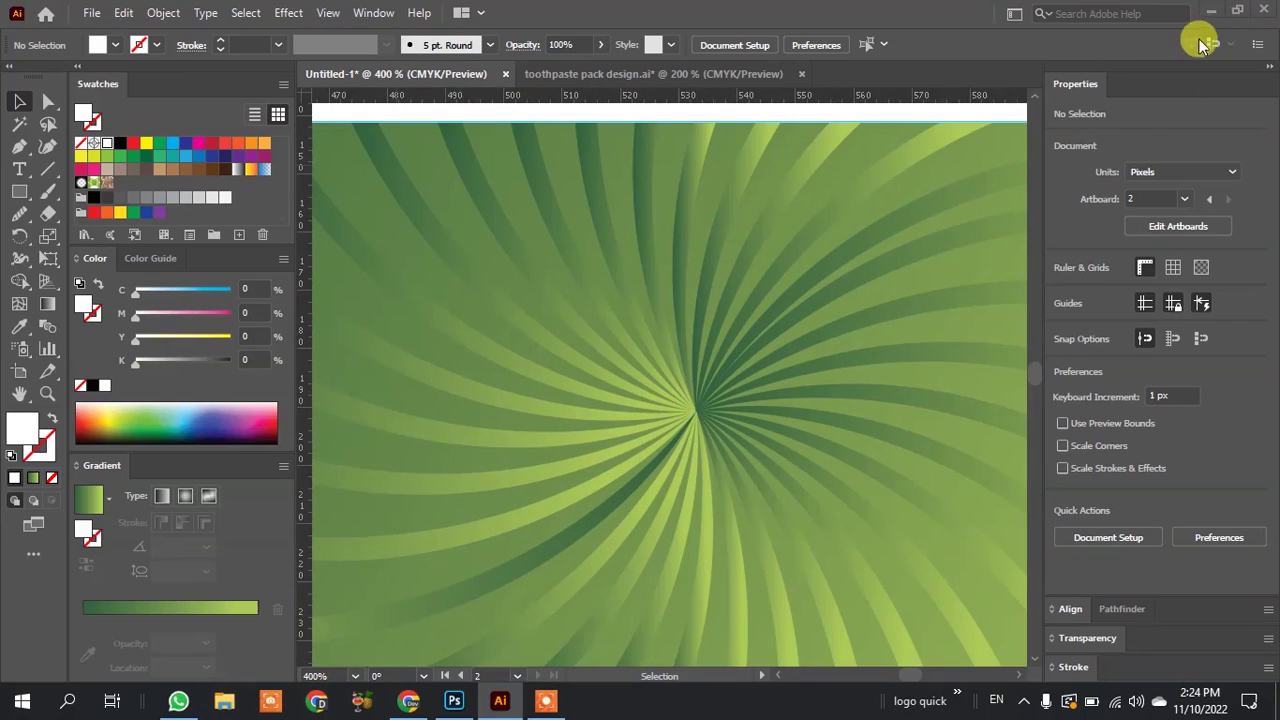
Drag pngwing.com (2) from the metrial folder into the design and embed it.
key(super+e)
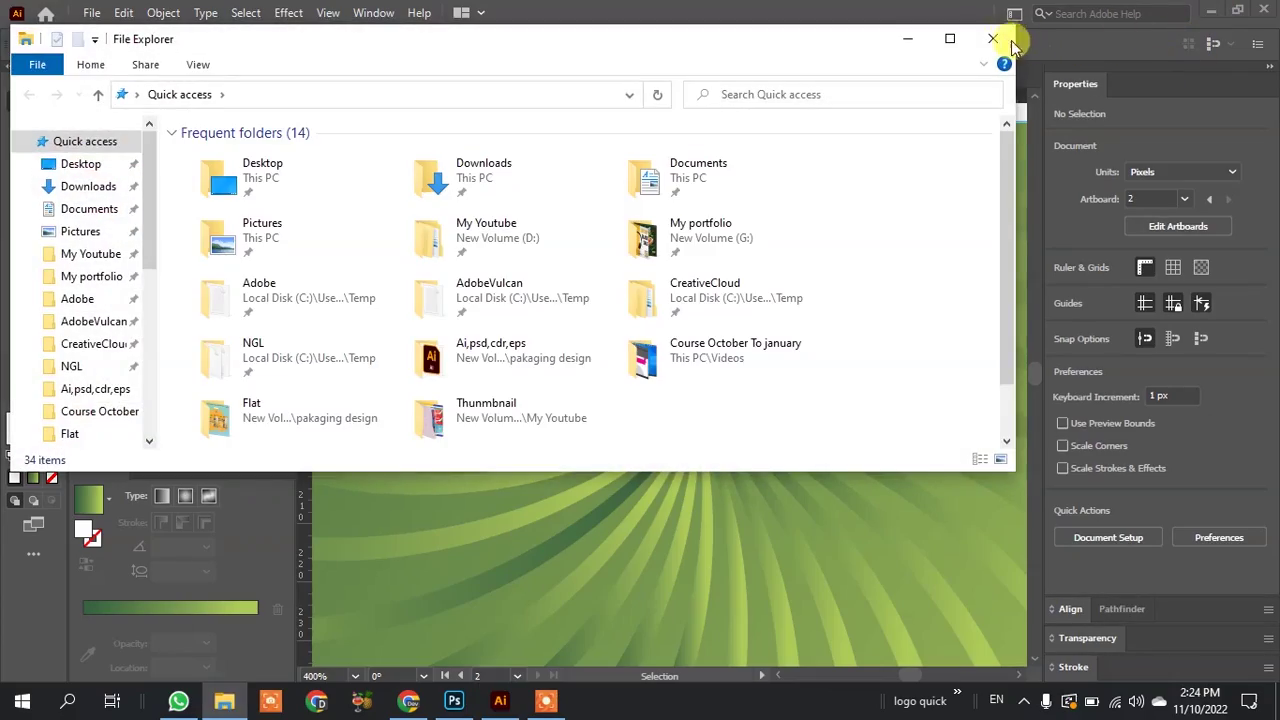
click(993, 39)
click(1211, 10)
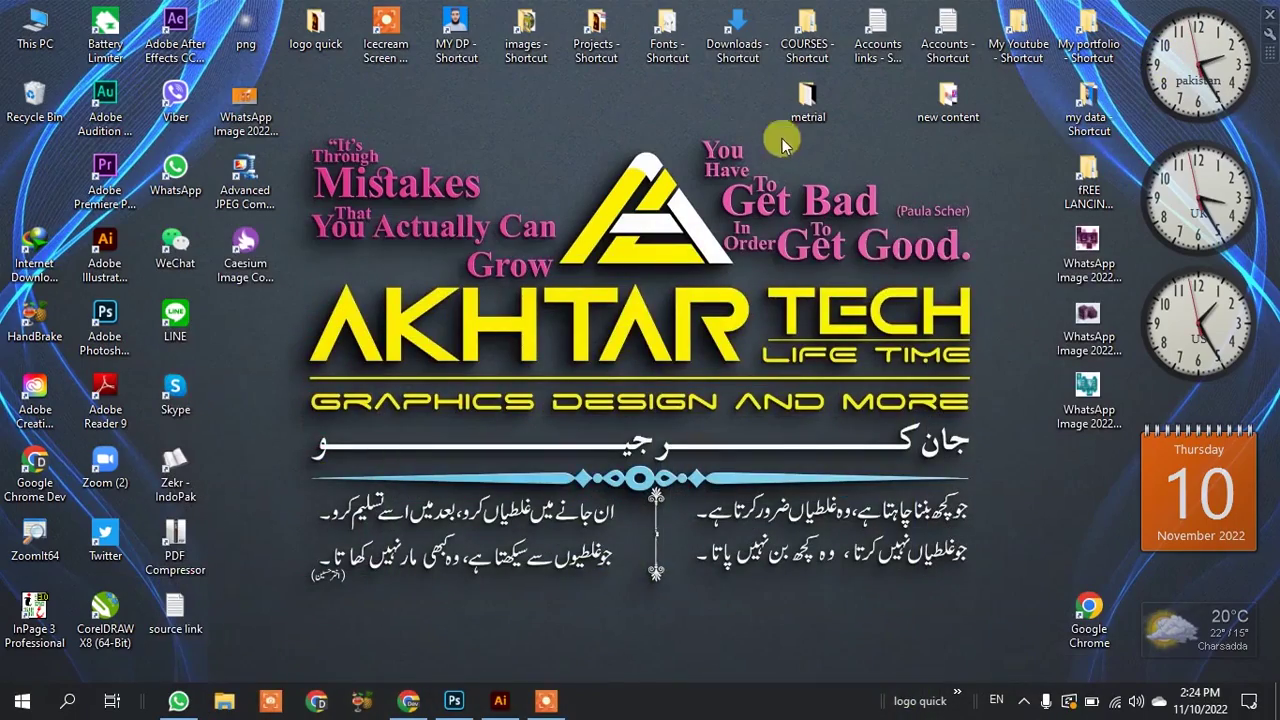
double_click(808, 100)
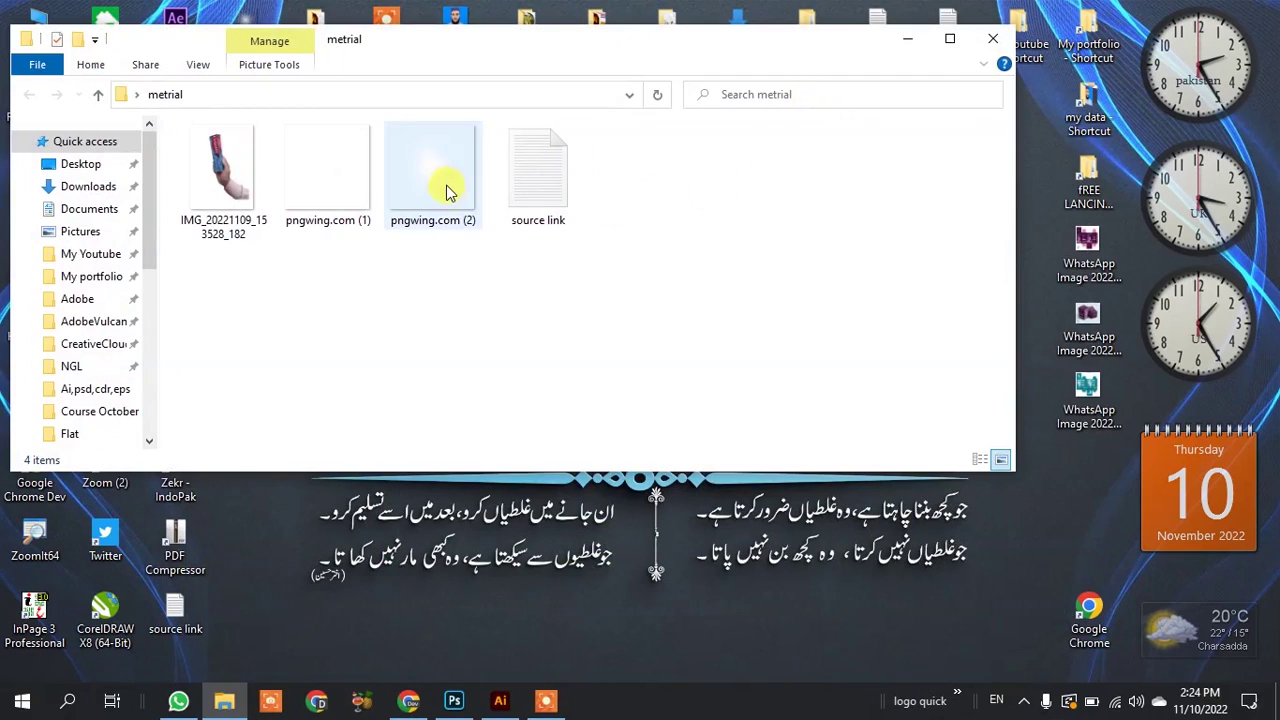
mouse_move(445, 192)
mouse_down()
mouse_move(531, 569)
mouse_move(560, 510)
mouse_up()
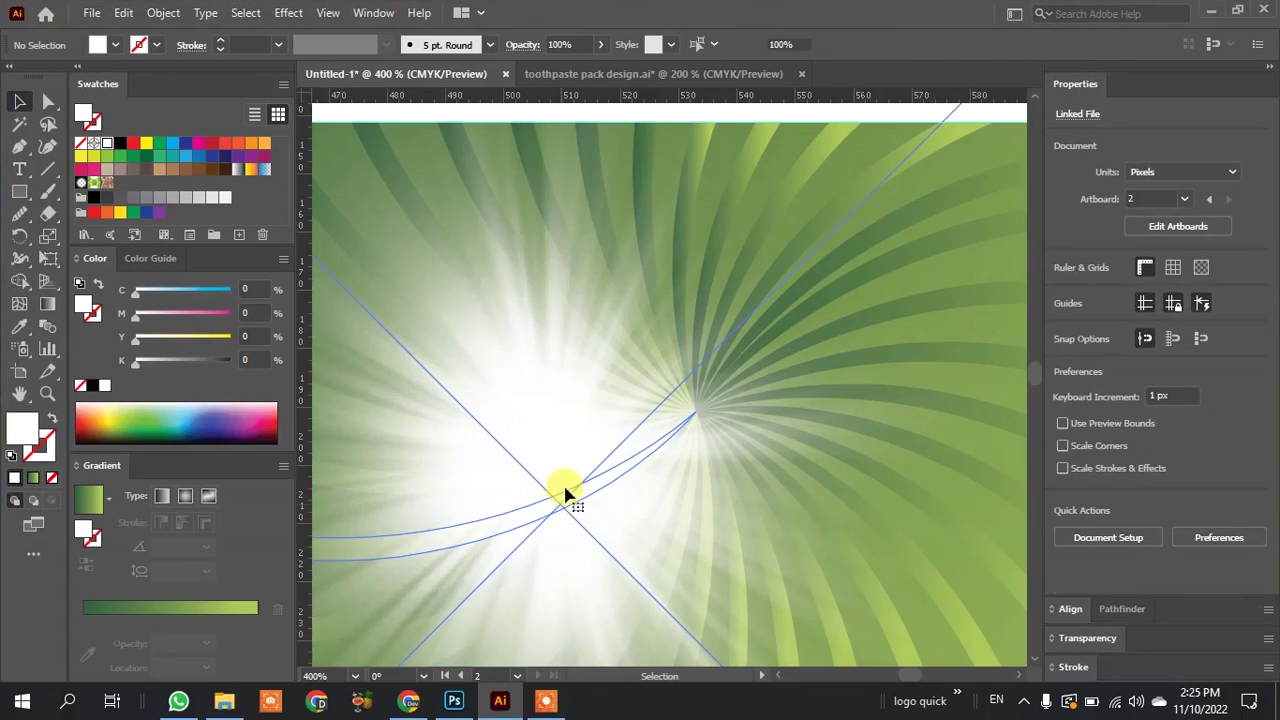
click(355, 50)
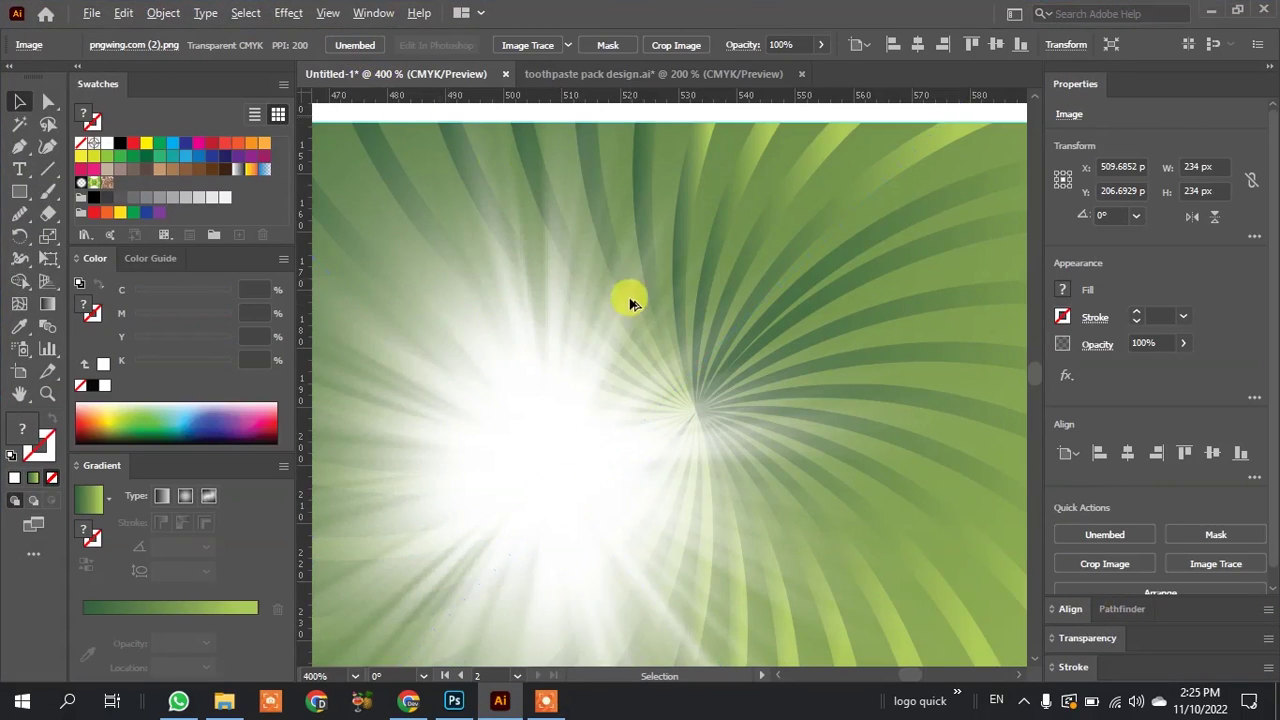
scroll(623, 294, down, 2)
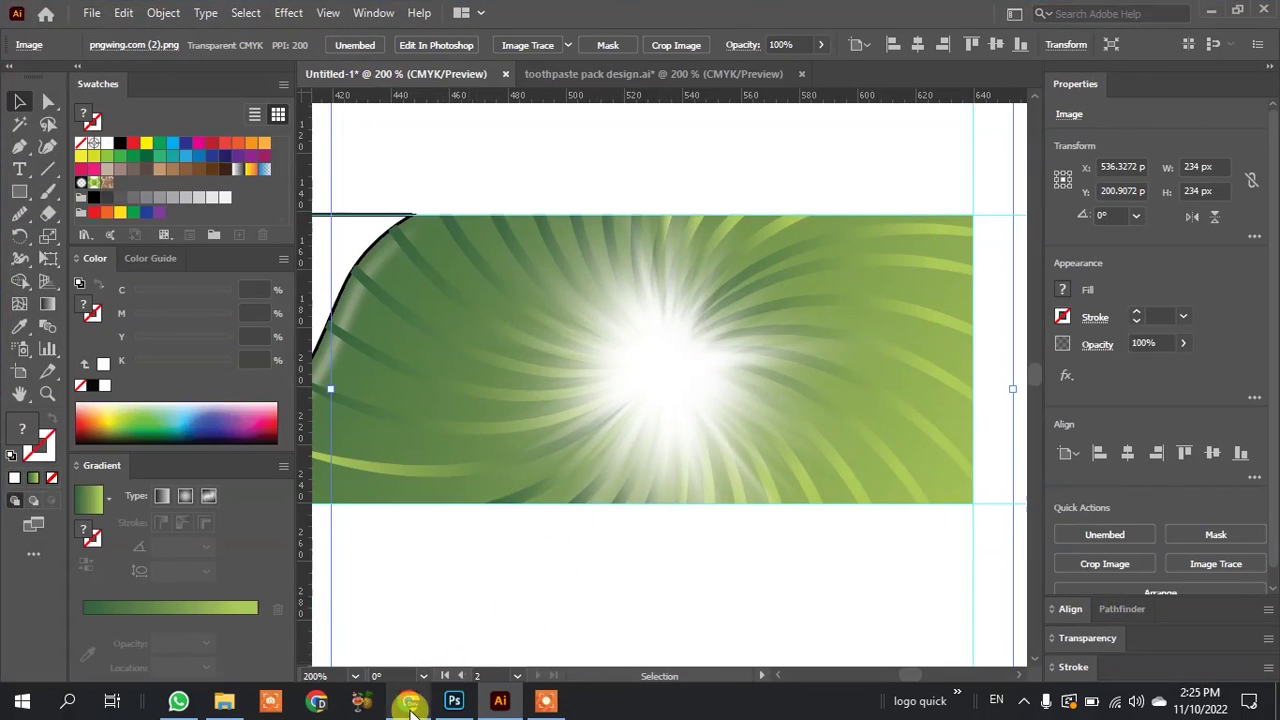
Browse the bright light effect search results in Chrome, then return to Illustrator.
click(408, 700)
click(141, 15)
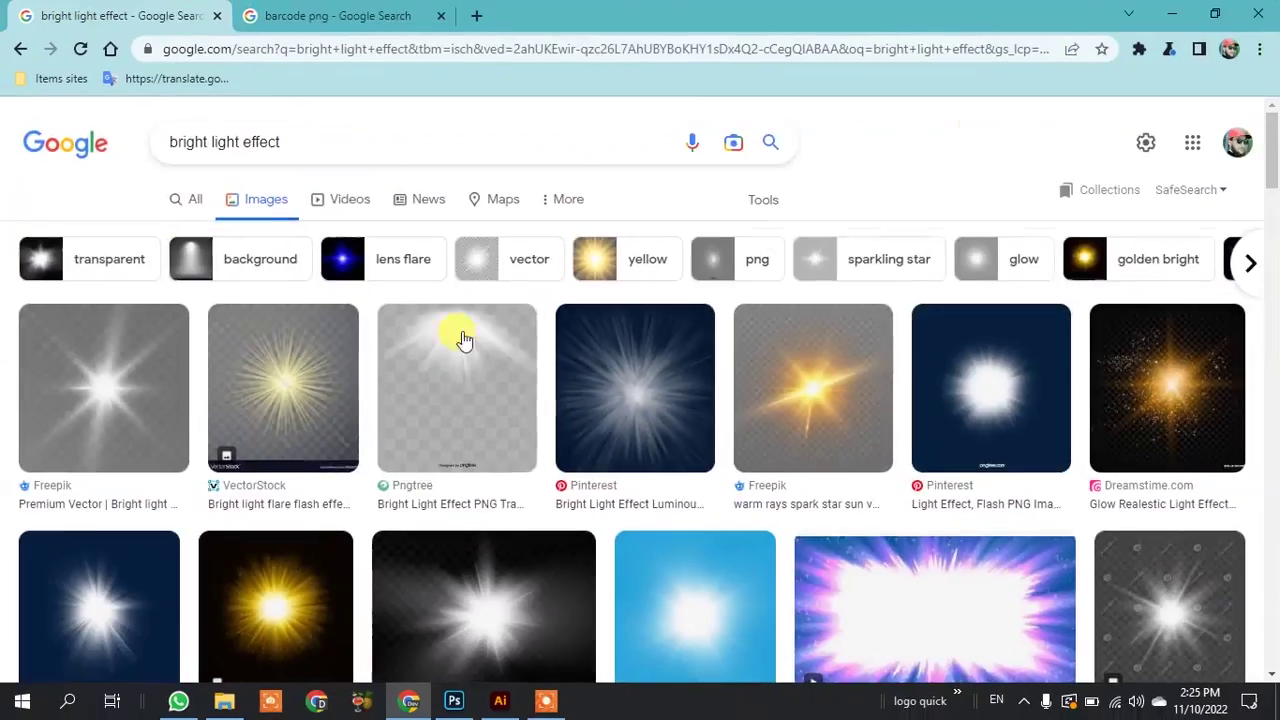
scroll(460, 360, down, 3)
scroll(460, 380, down, 3)
scroll(460, 380, down, 3)
scroll(460, 380, down, 2)
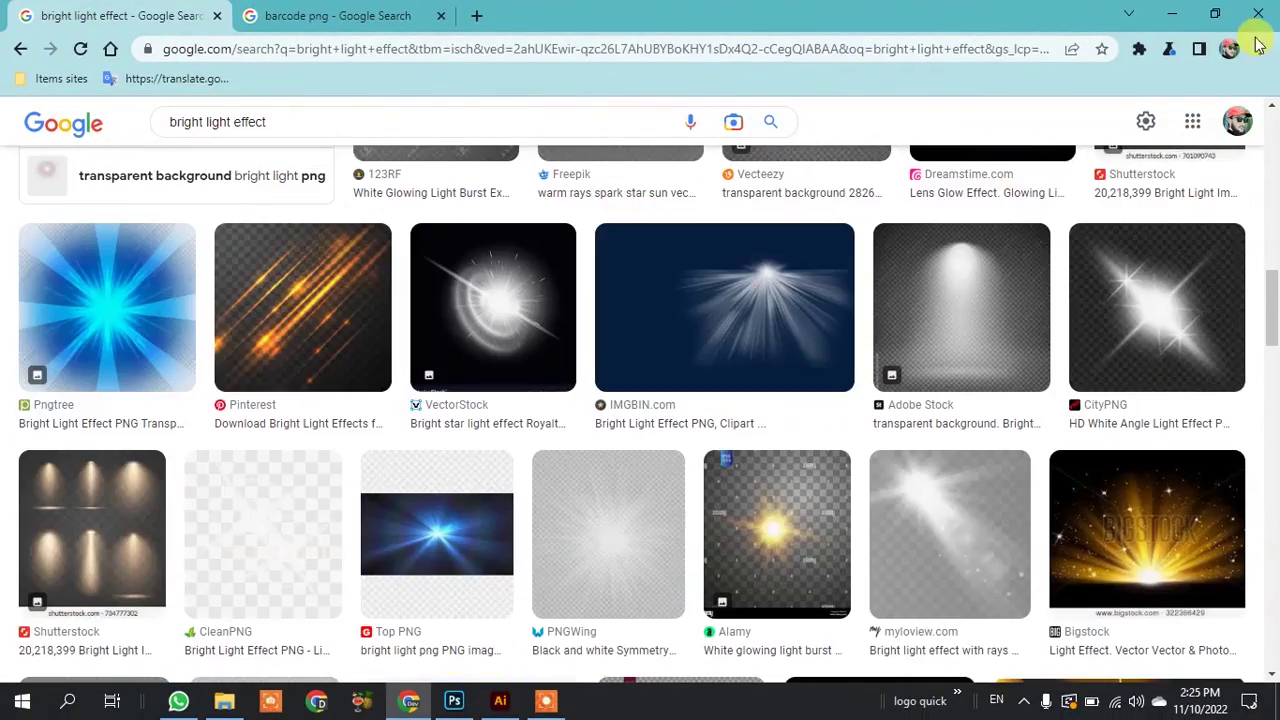
click(1172, 15)
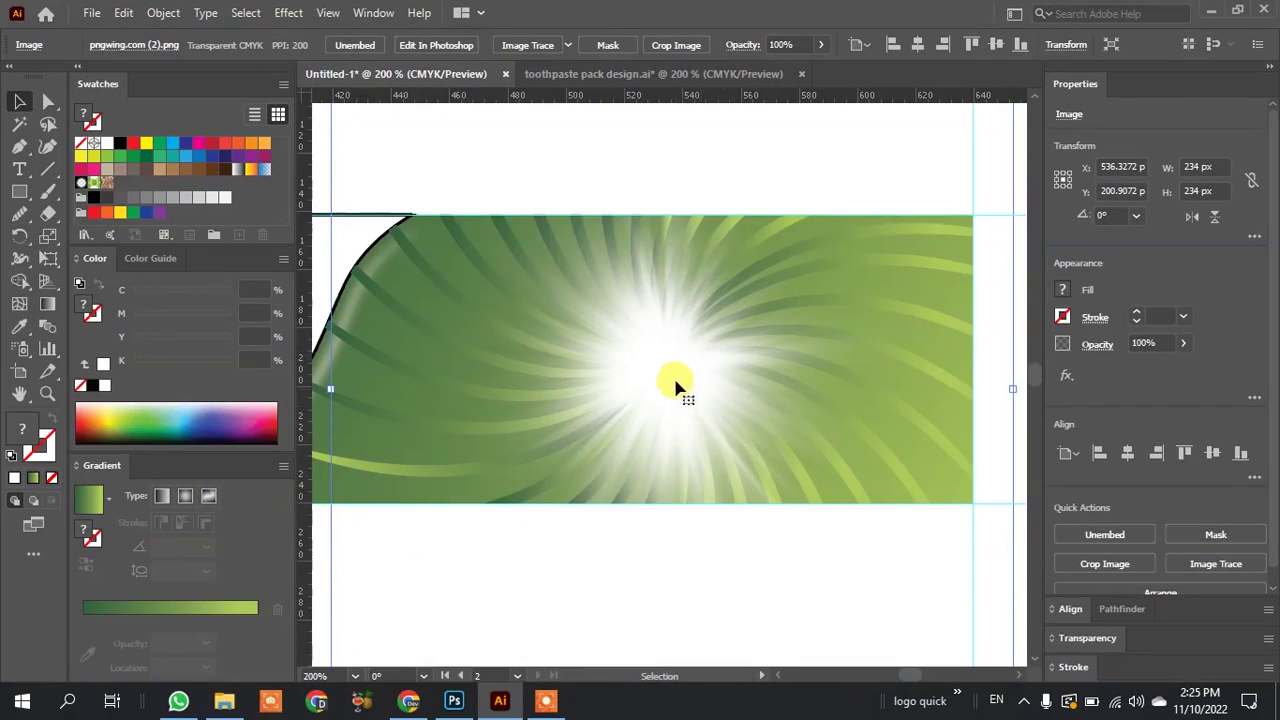
Scale the glow image to about 118 px and centre it on the green swirl.
scroll(672, 383, down, 1)
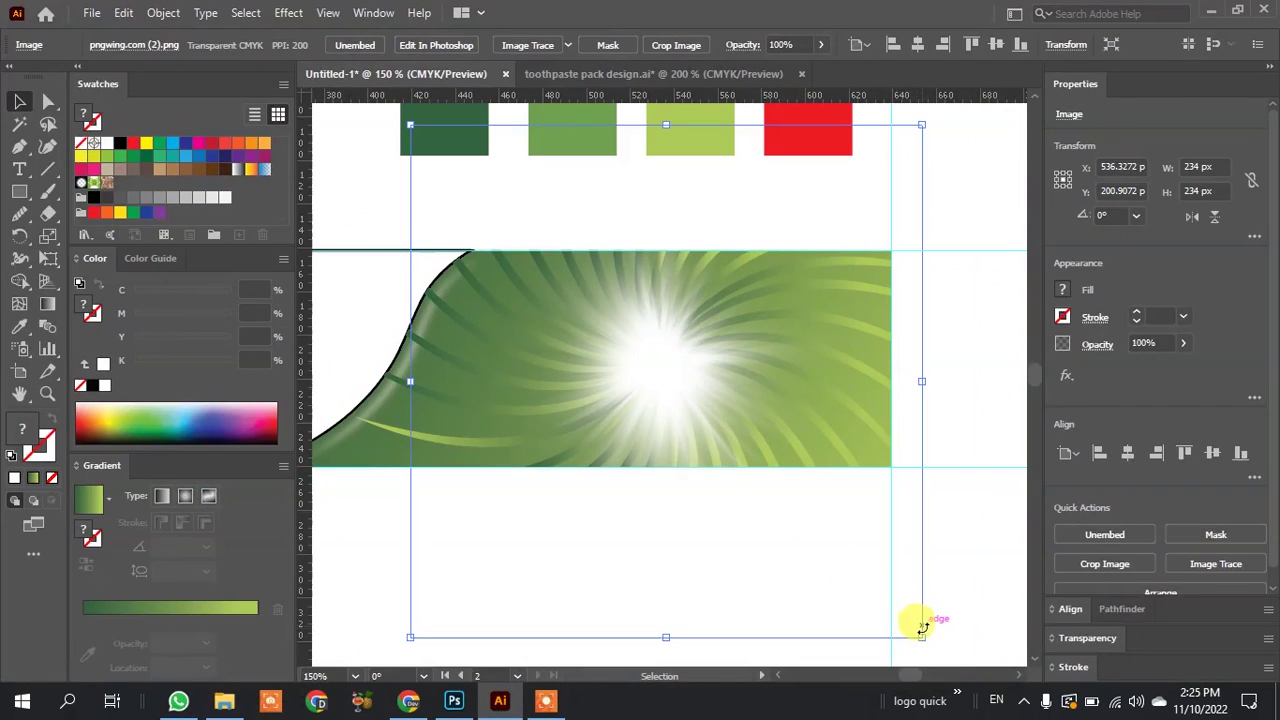
drag(920, 635, 688, 396)
drag(580, 286, 674, 386)
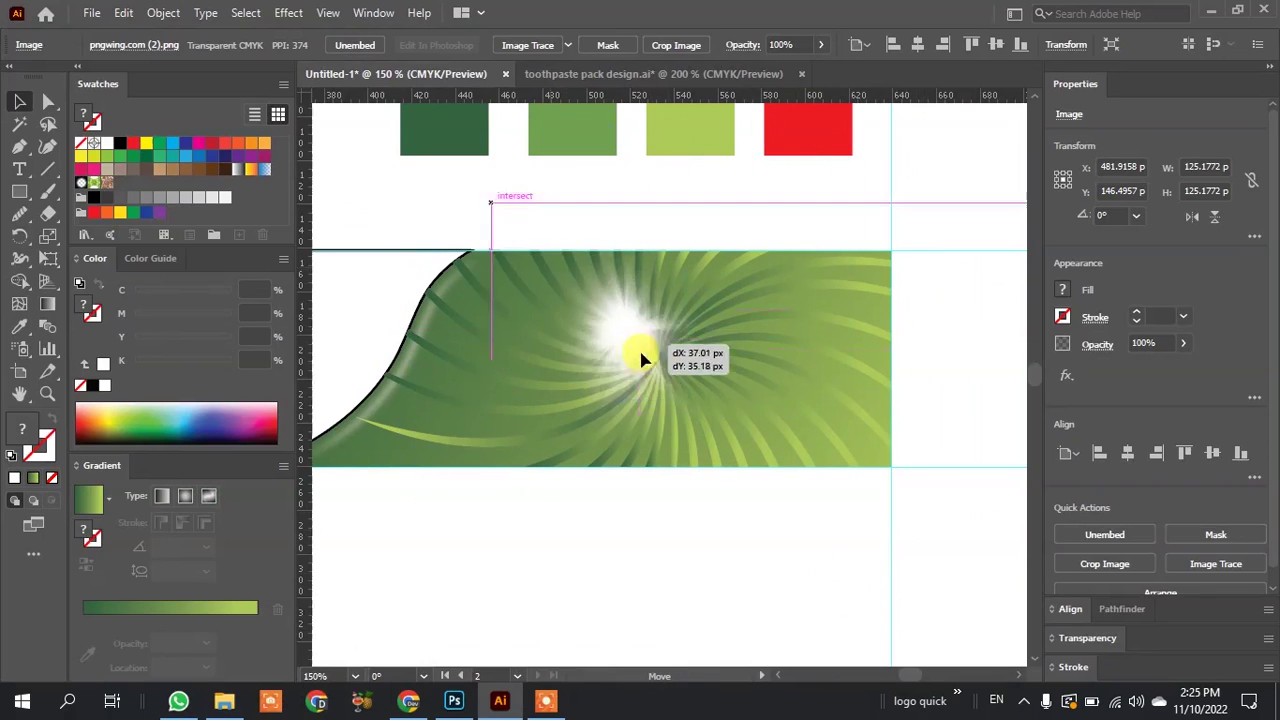
scroll(690, 400, up, 1)
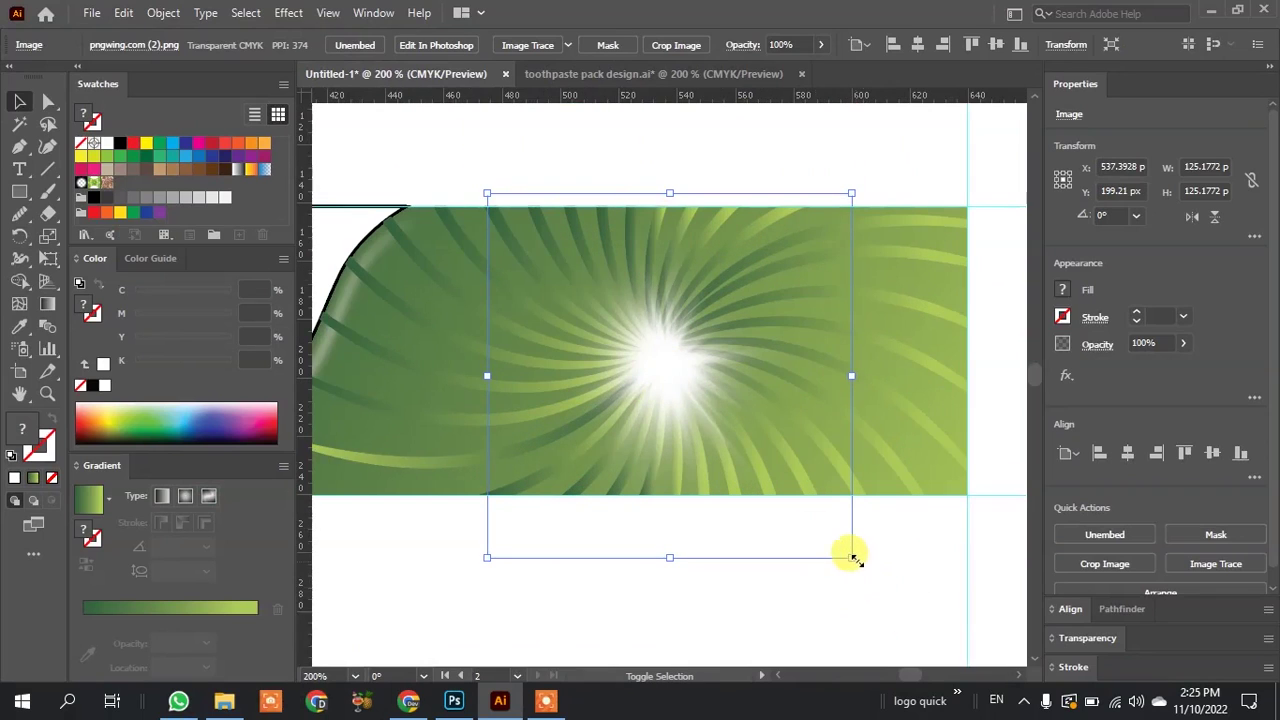
drag(851, 557, 733, 423)
scroll(609, 277, up, 1)
scroll(598, 320, up, 1)
drag(598, 320, 705, 418)
scroll(703, 410, down, 3)
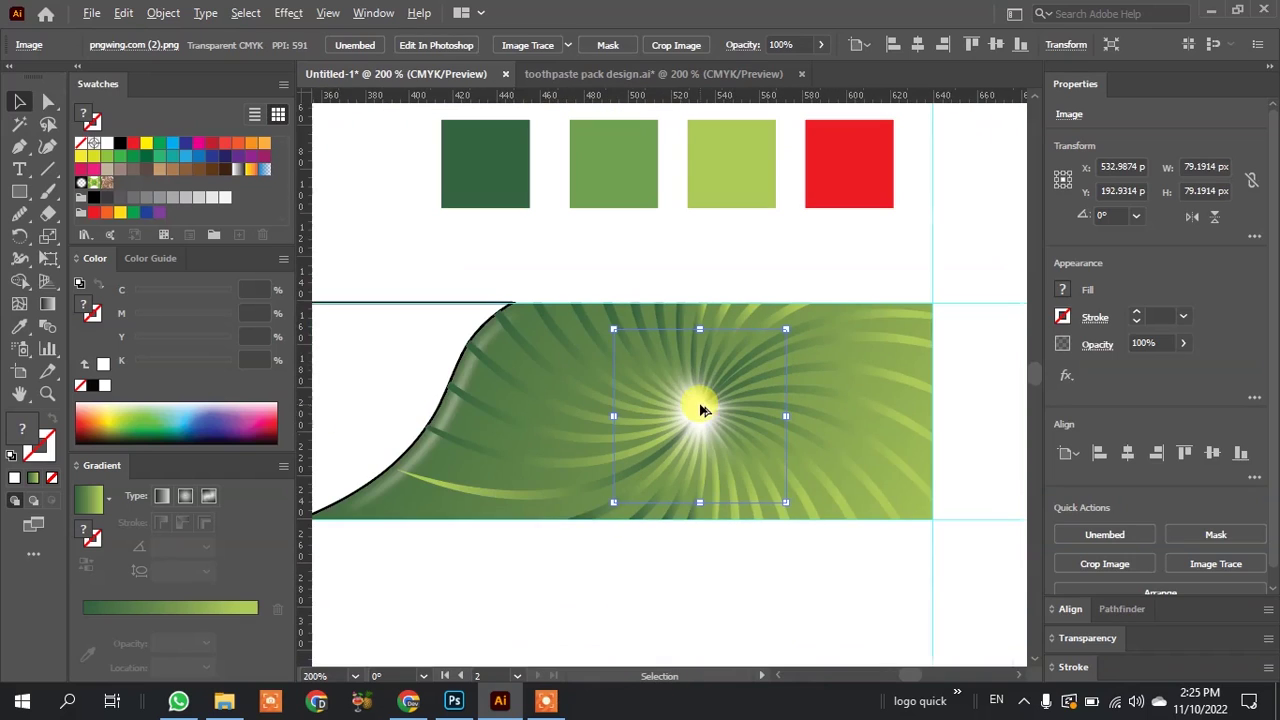
click(775, 606)
scroll(755, 528, up, 1)
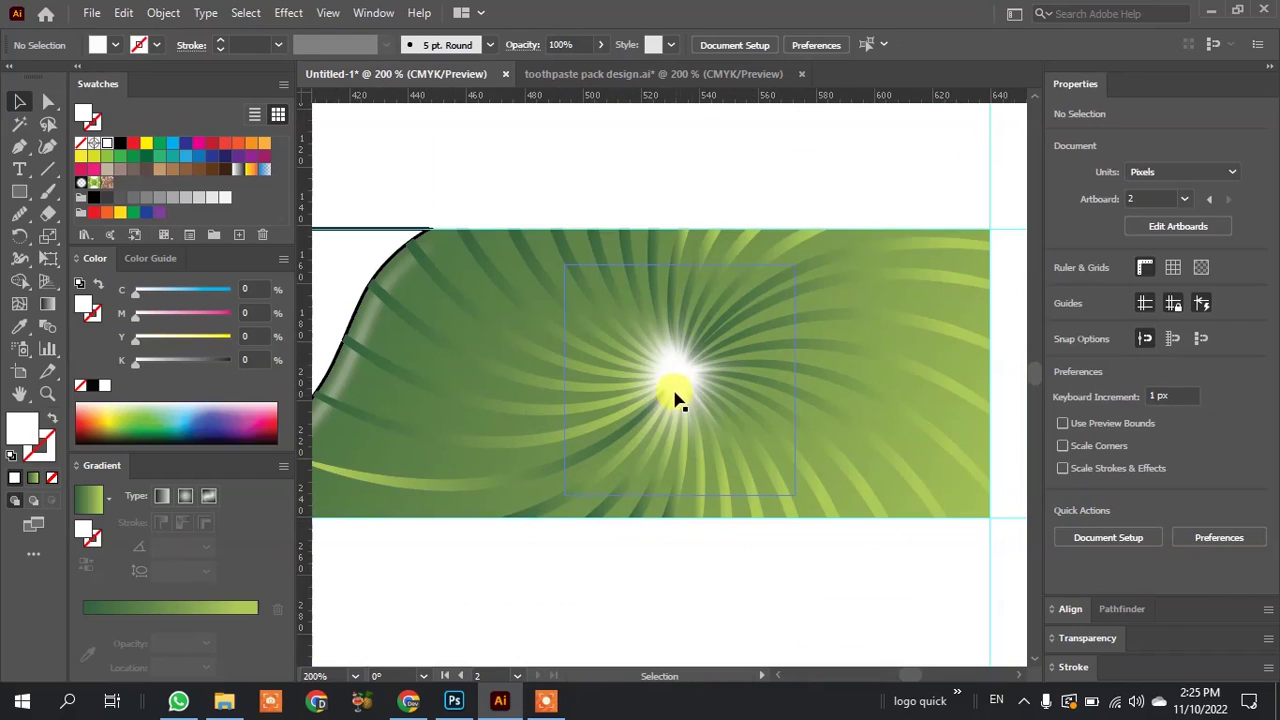
click(677, 396)
drag(797, 495, 857, 549)
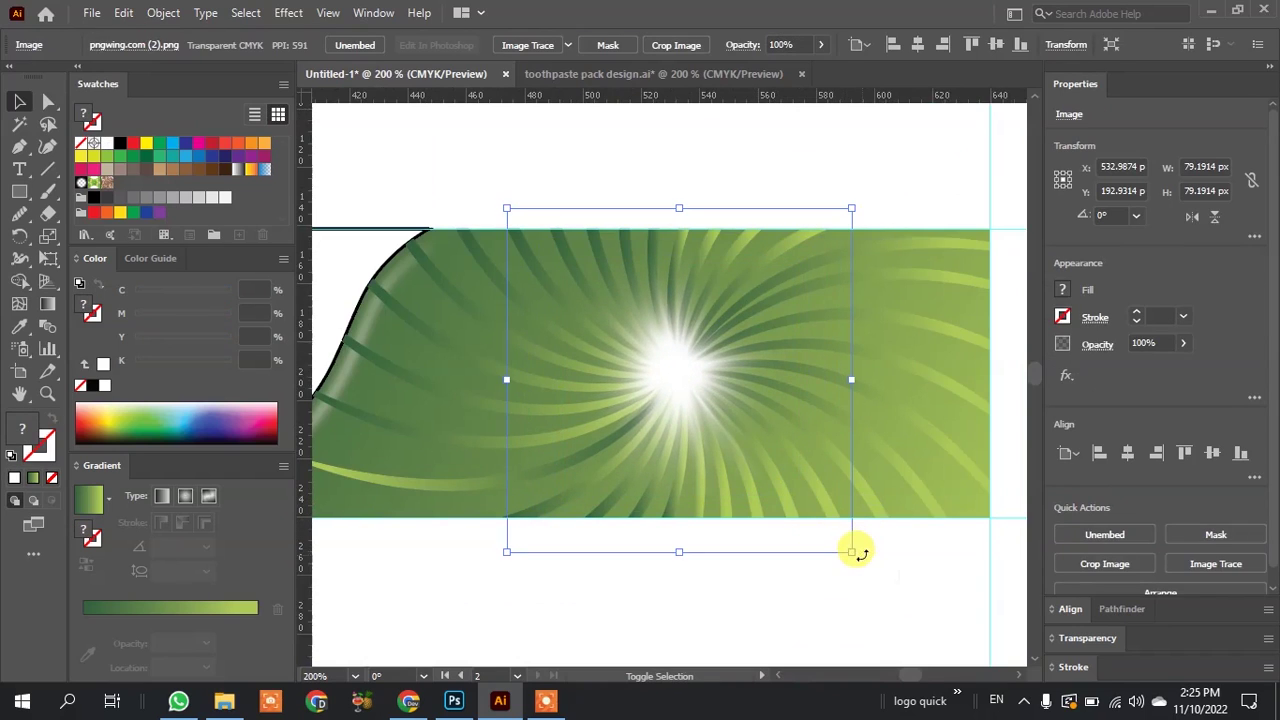
Blend the glow with Hard Light, after trying Darken and Soft Light, then nudge it up slightly.
click(1183, 350)
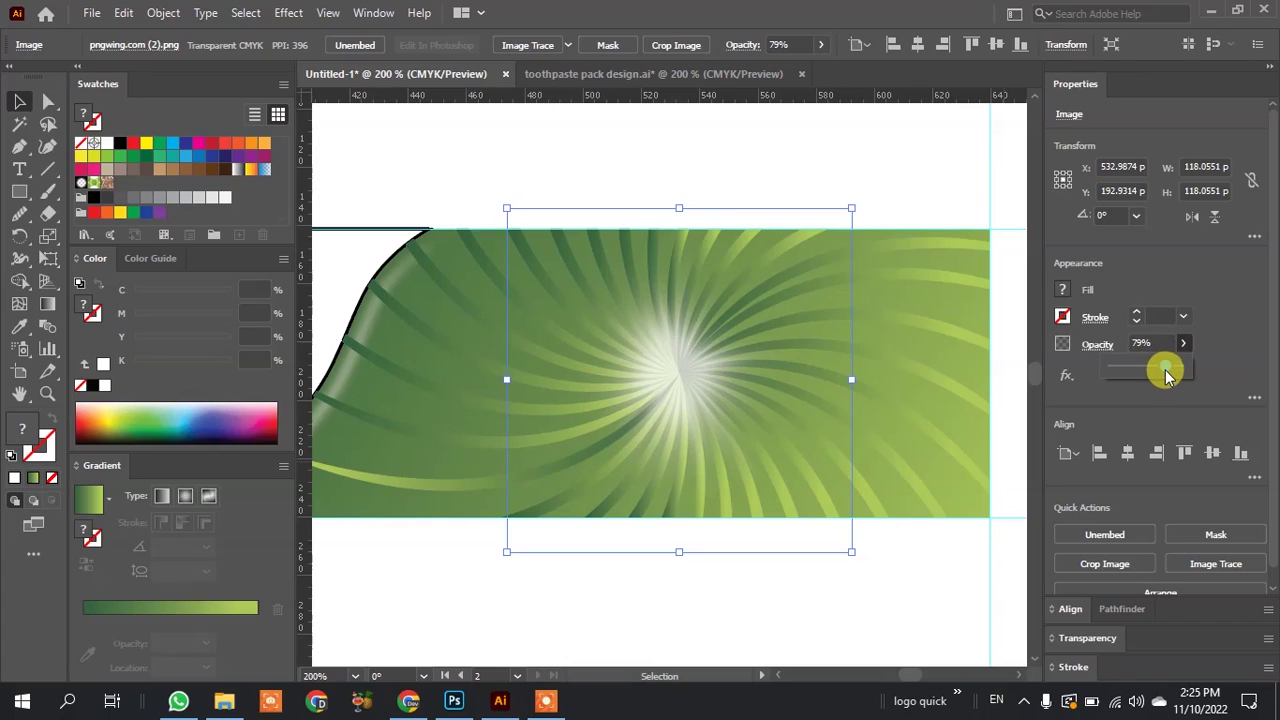
click(1097, 344)
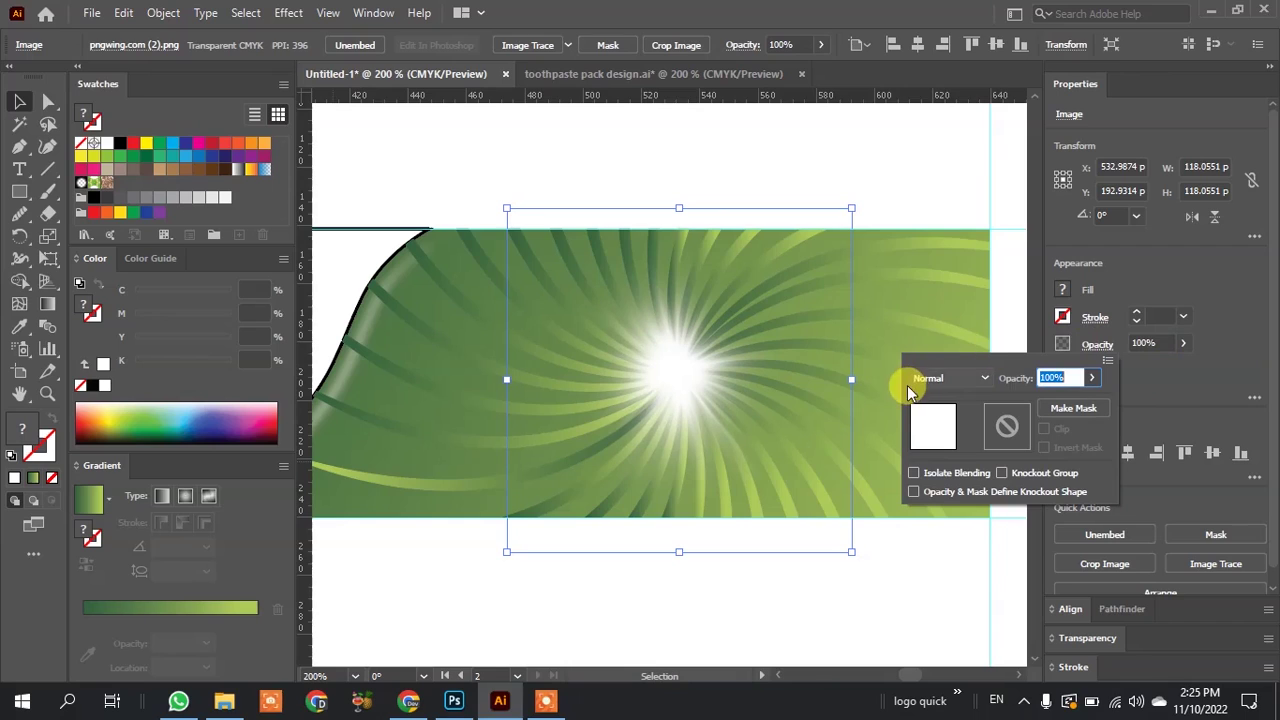
click(935, 380)
click(945, 51)
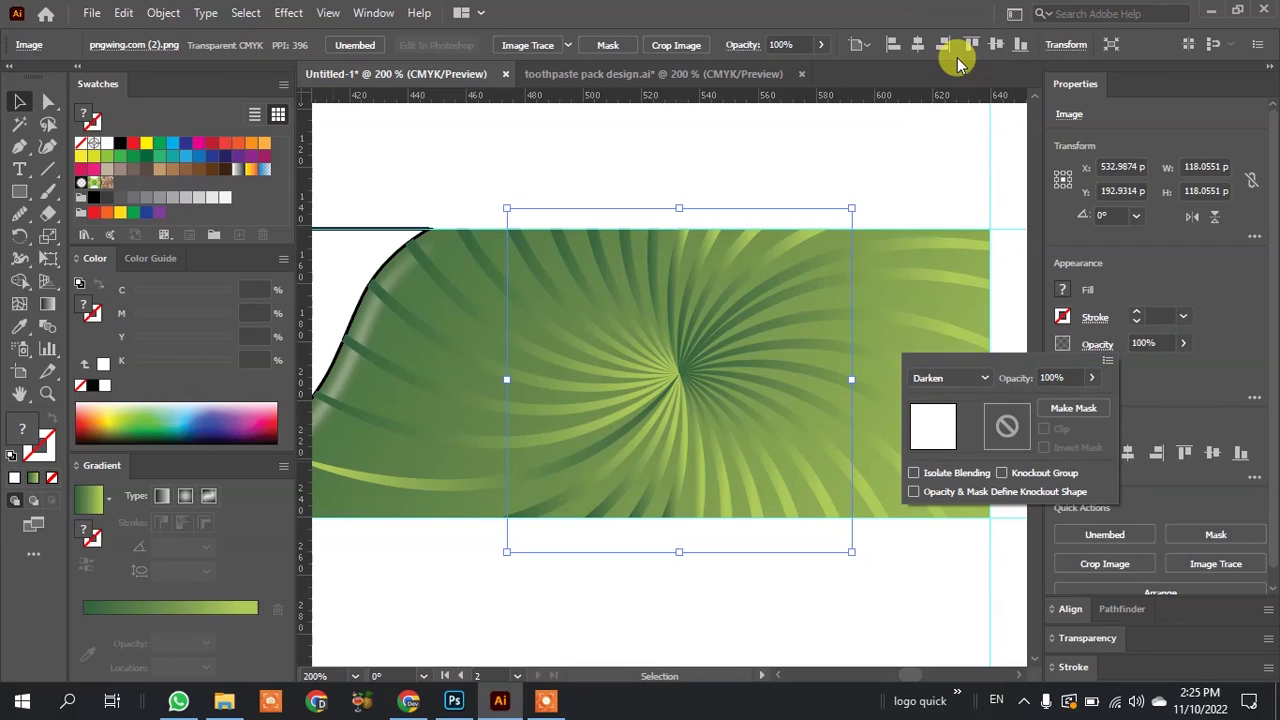
click(947, 380)
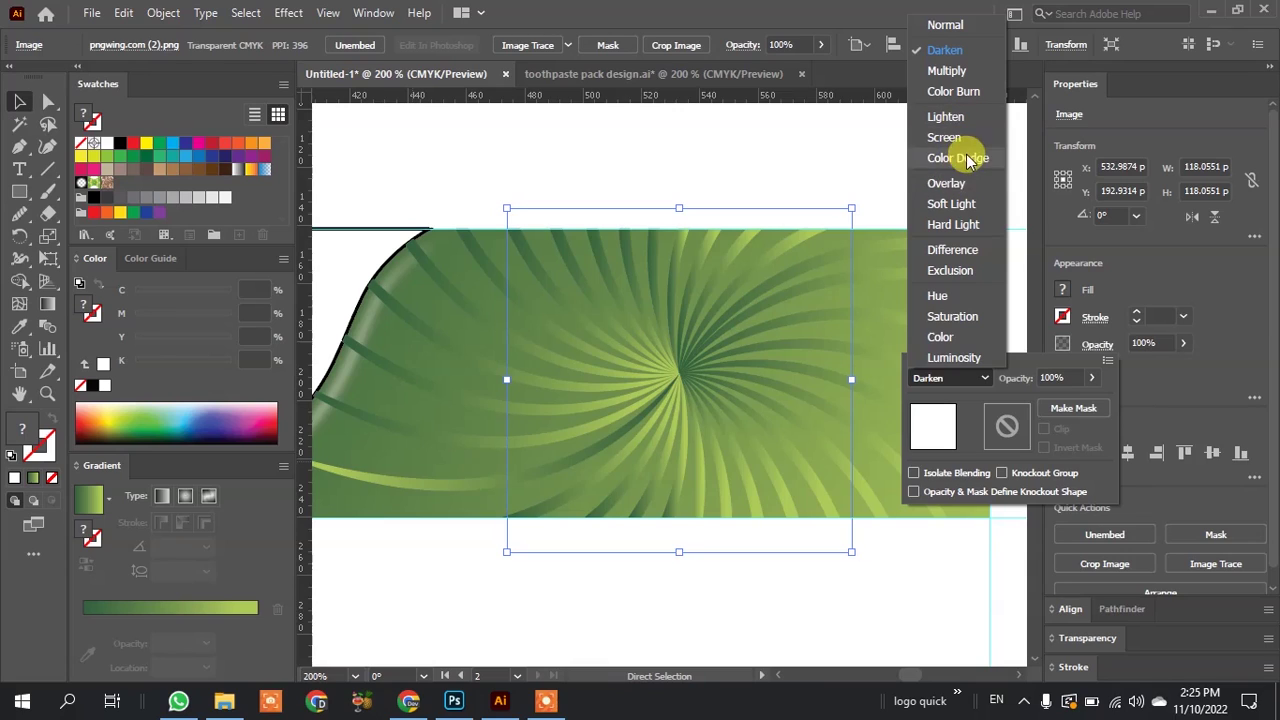
click(958, 204)
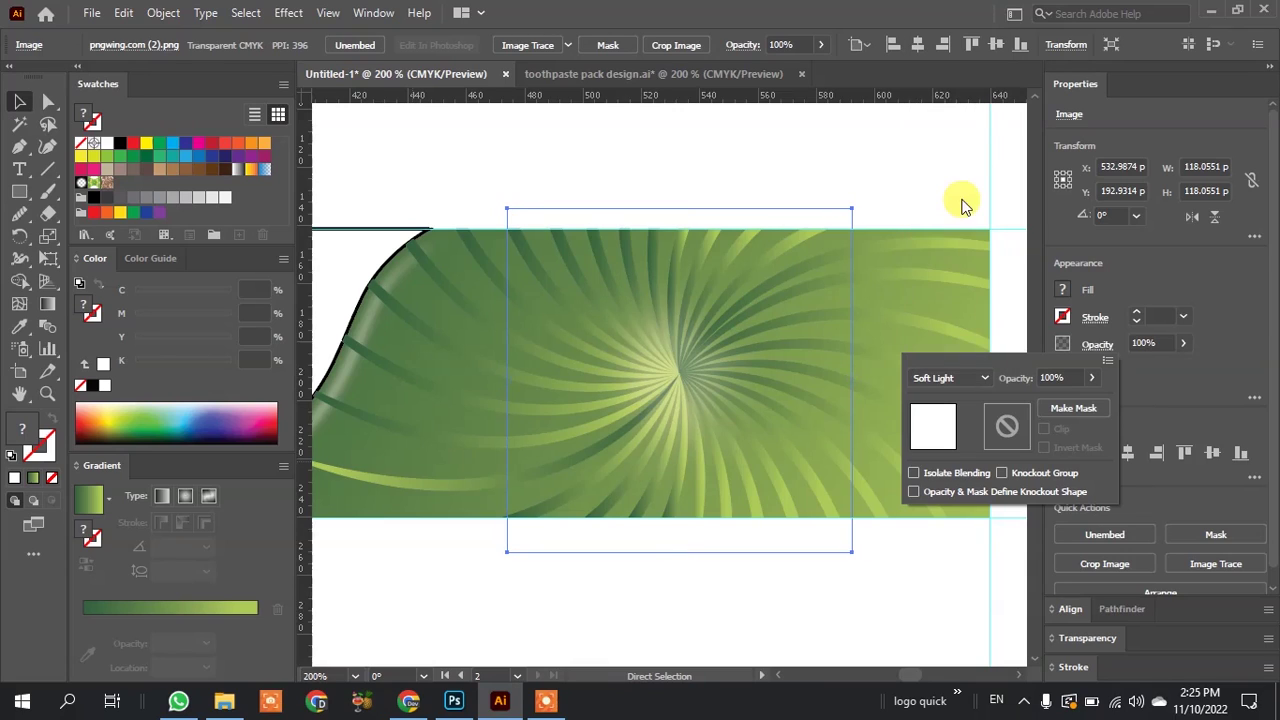
click(970, 380)
click(957, 226)
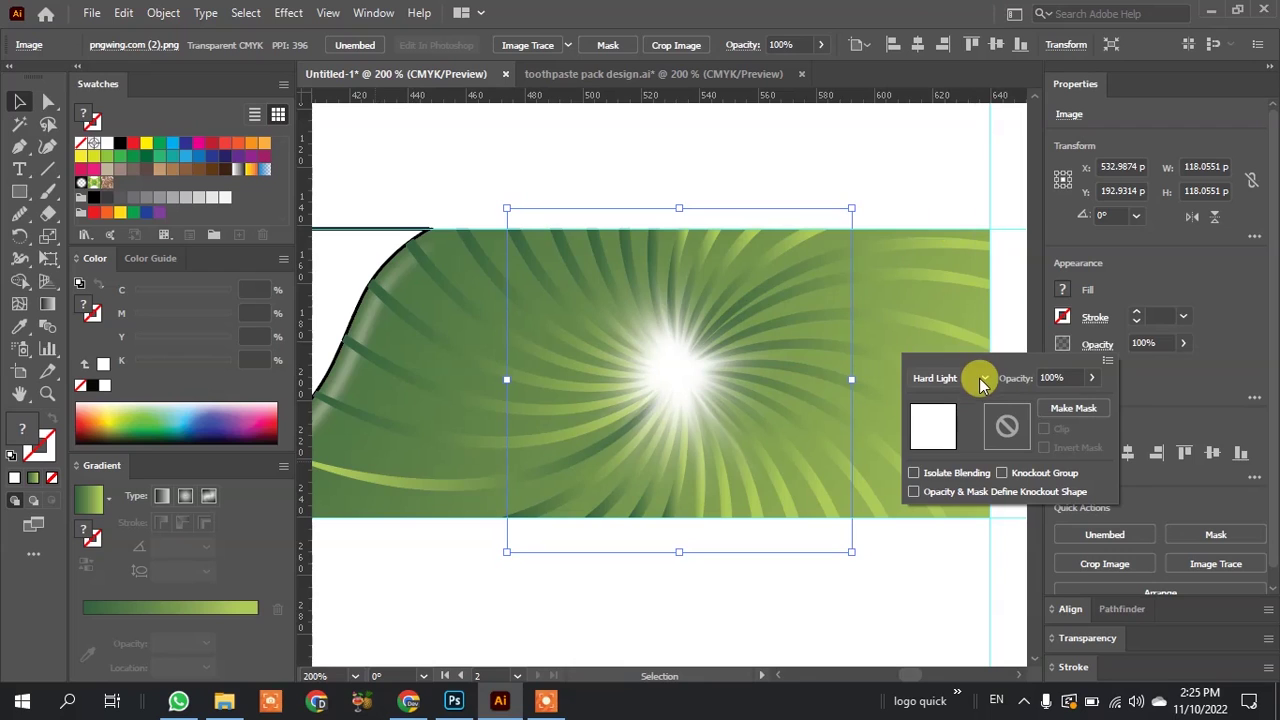
scroll(665, 350, up, 1)
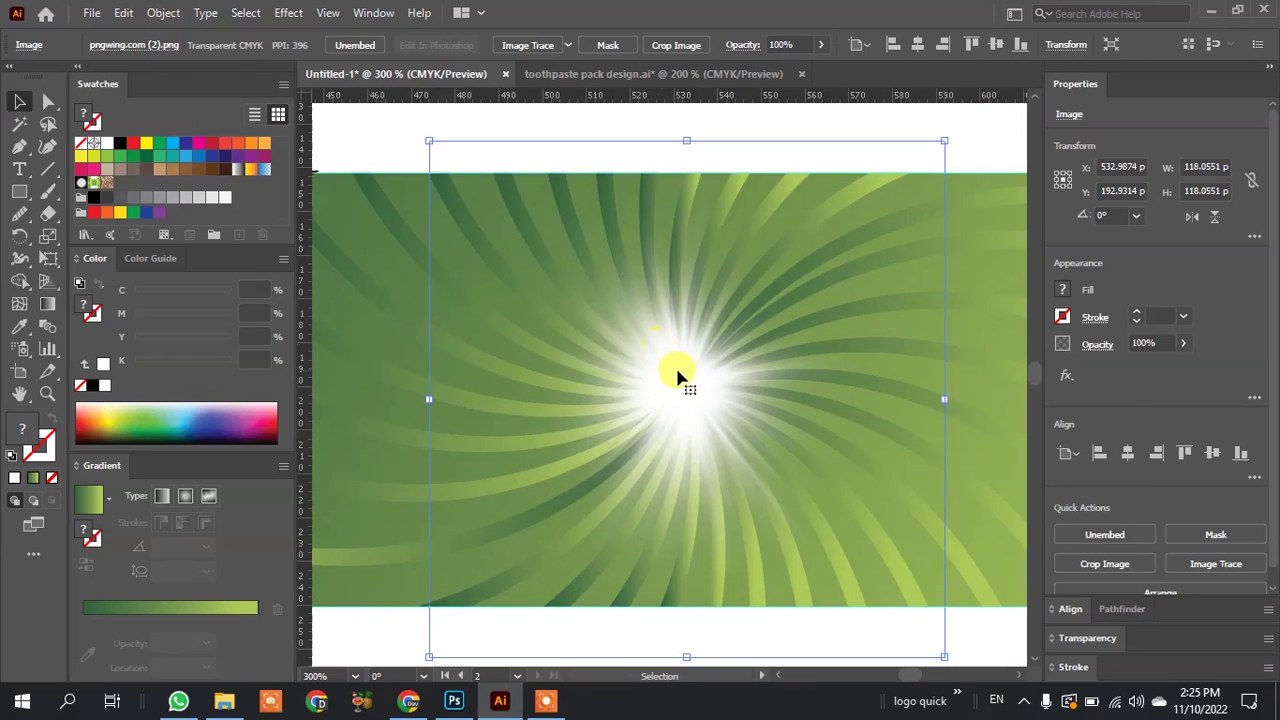
drag(677, 372, 677, 358)
scroll(700, 380, down, 4)
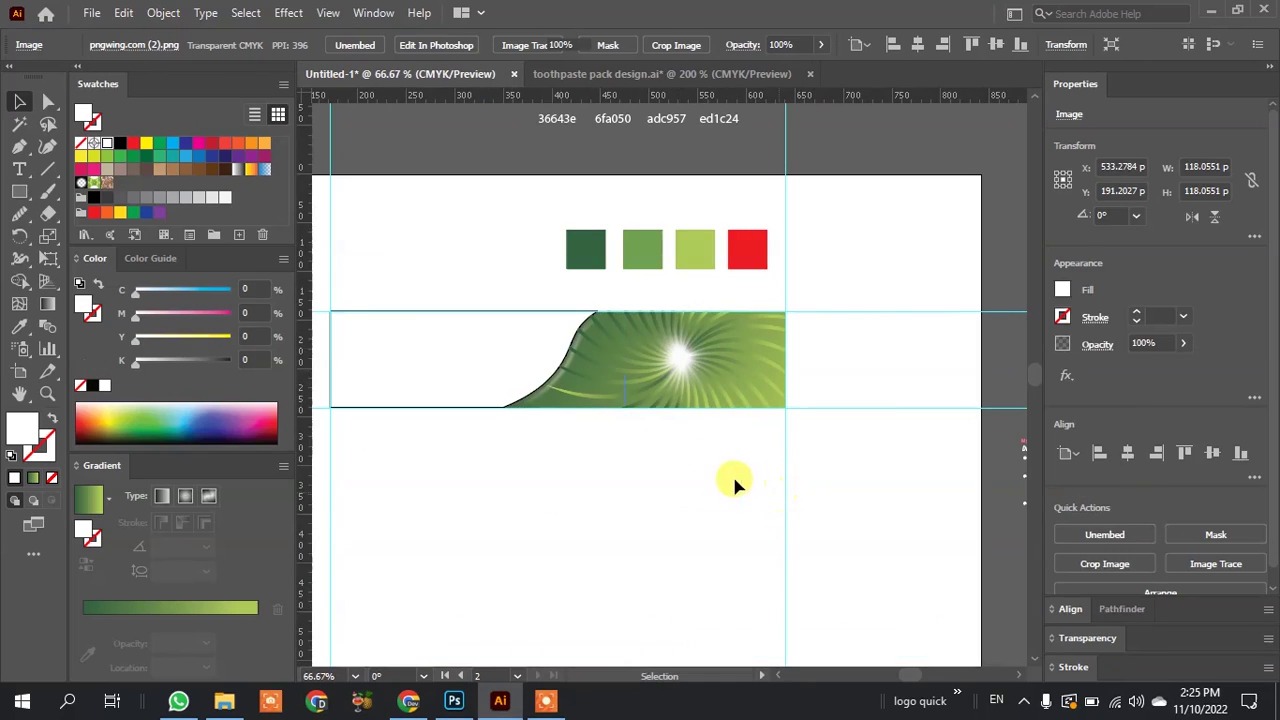
Inspect the swirl banner artwork with the Selection and Direct Selection tools.
click(748, 484)
scroll(613, 398, up, 1)
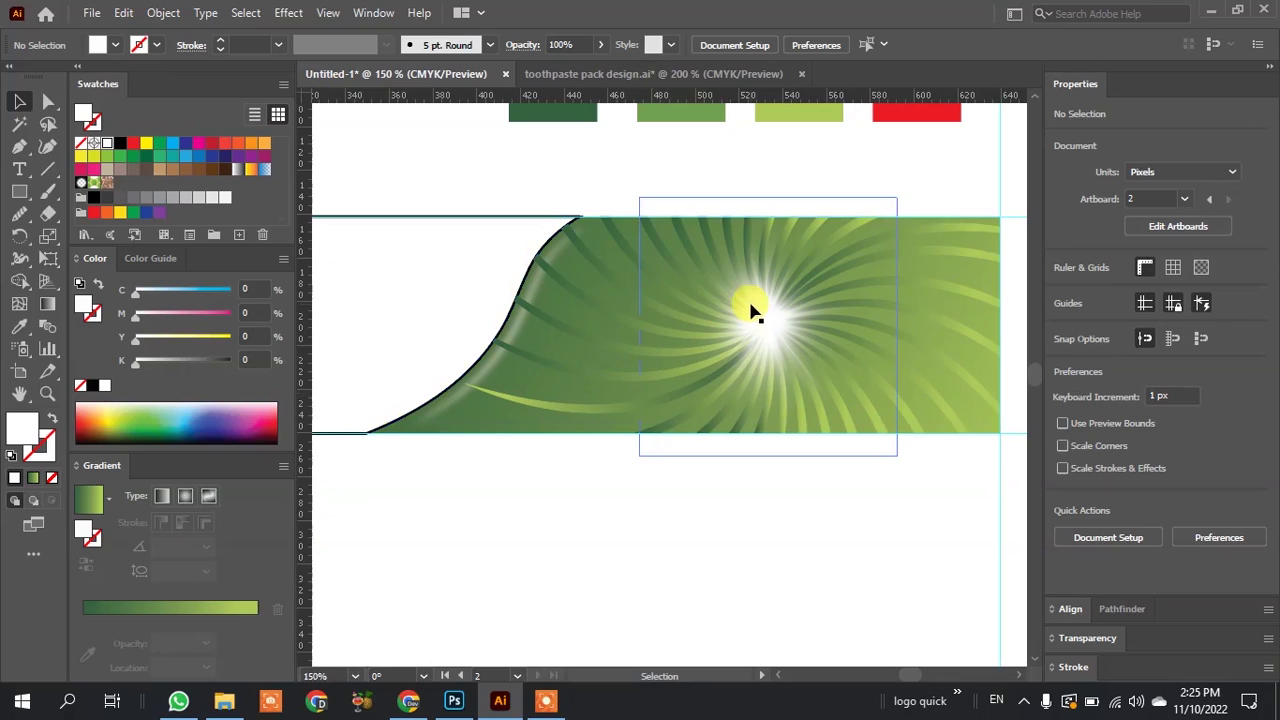
scroll(635, 287, down, 1)
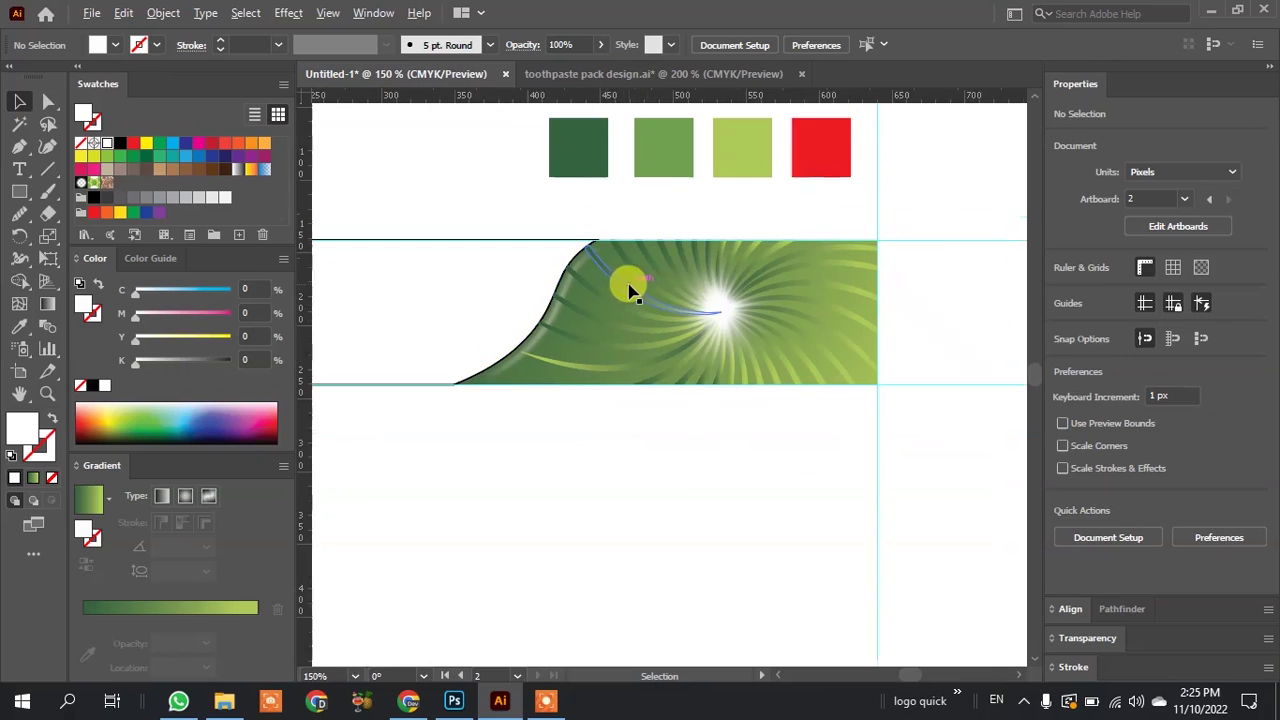
click(617, 451)
key(a)
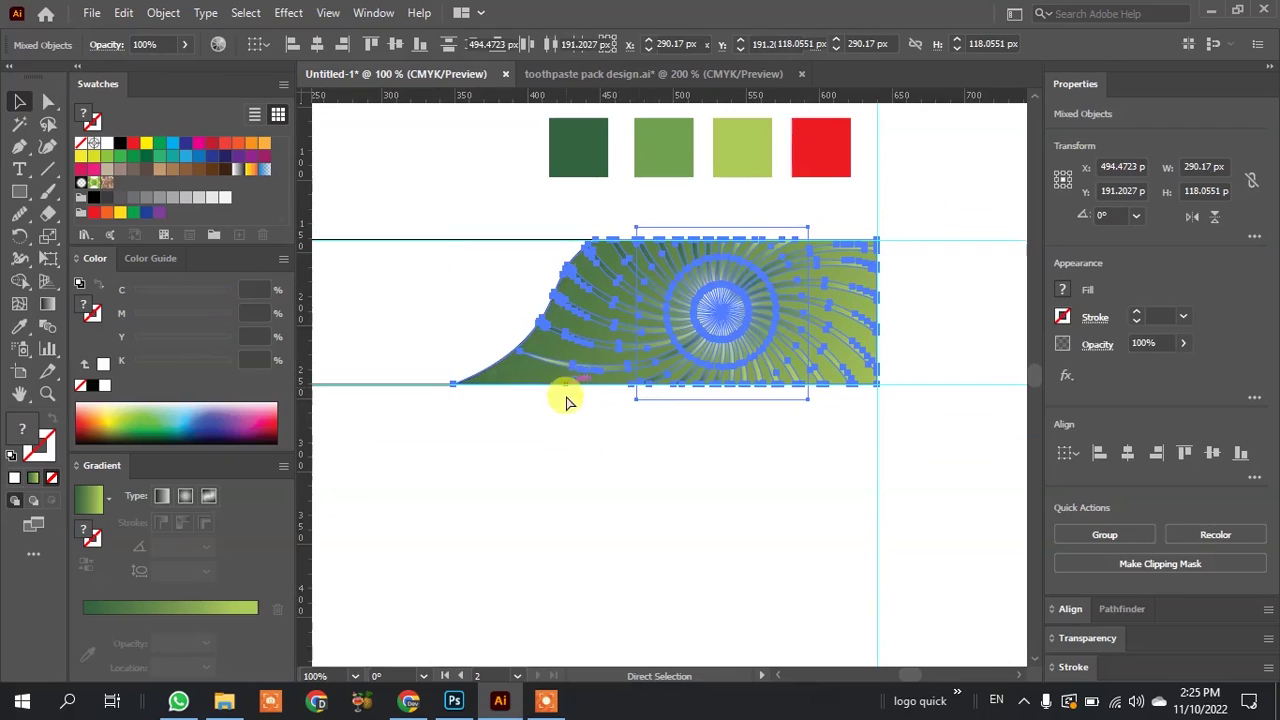
click(560, 405)
key(v)
click(583, 358)
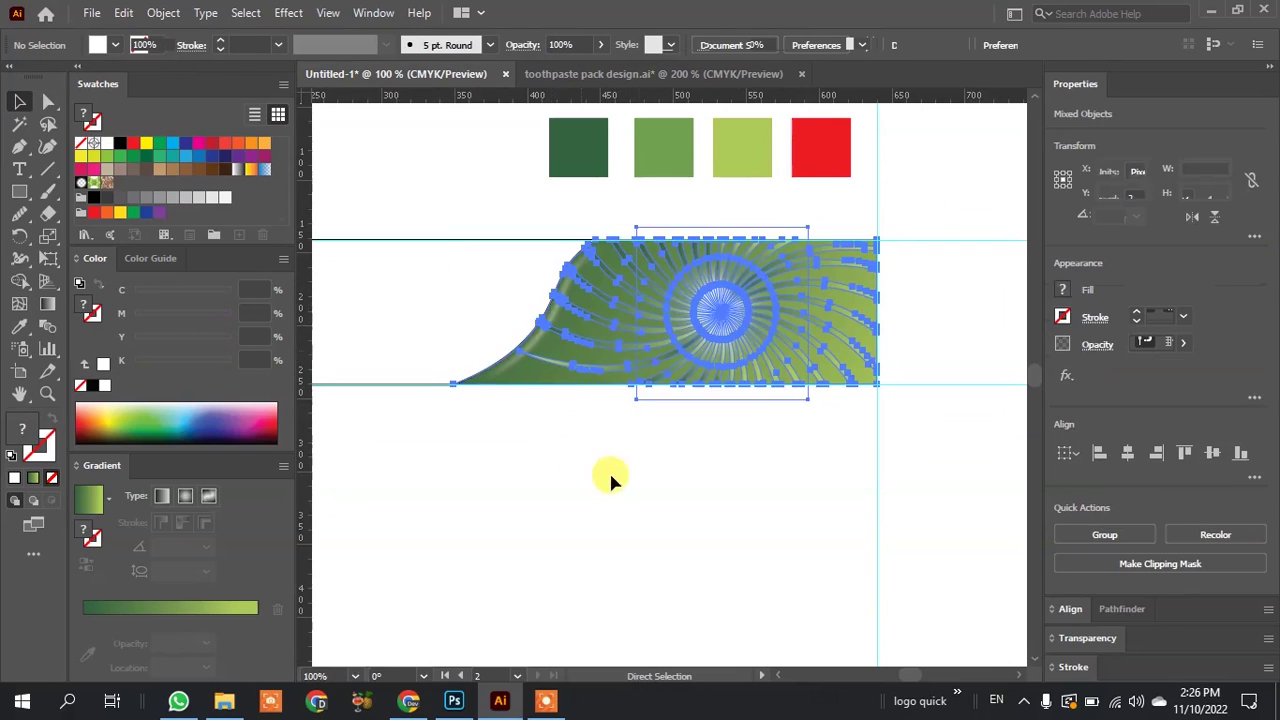
scroll(551, 309, up, 3)
key(ctrl+shift+a)
scroll(645, 510, down, 1)
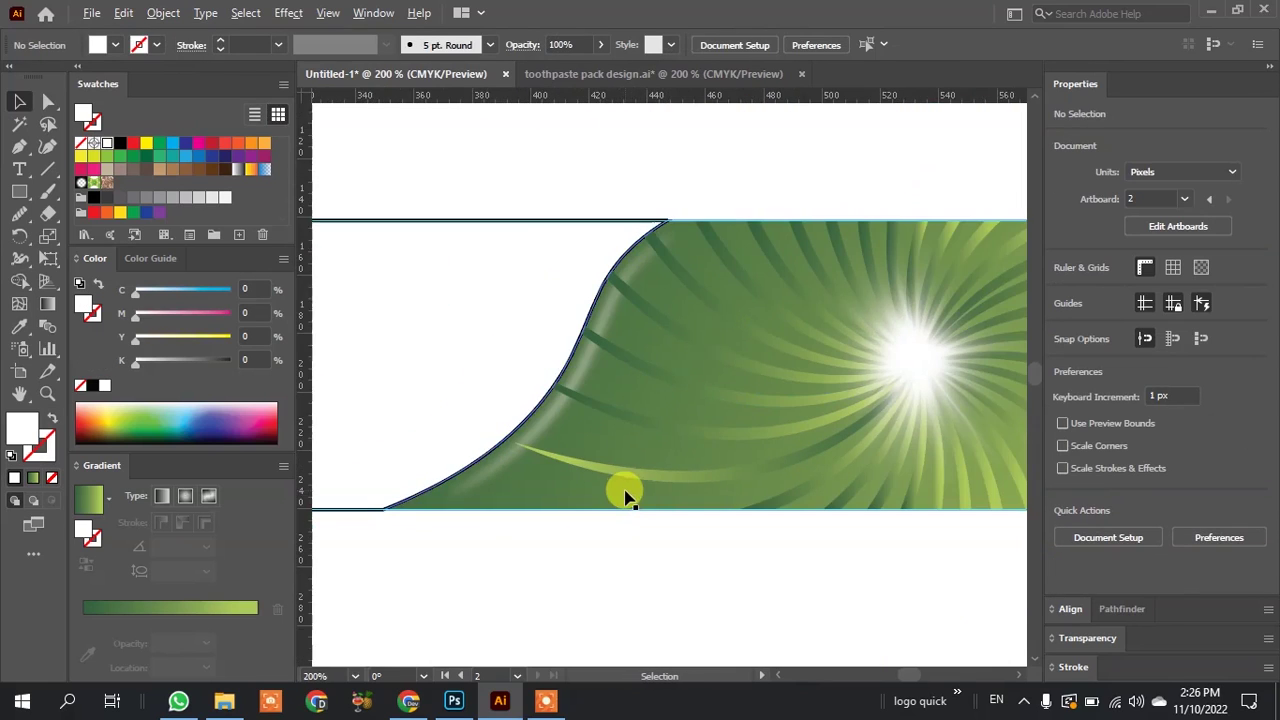
Direct-select the blurred edge highlight and the white-filled curved shape to check them.
key(a)
click(583, 372)
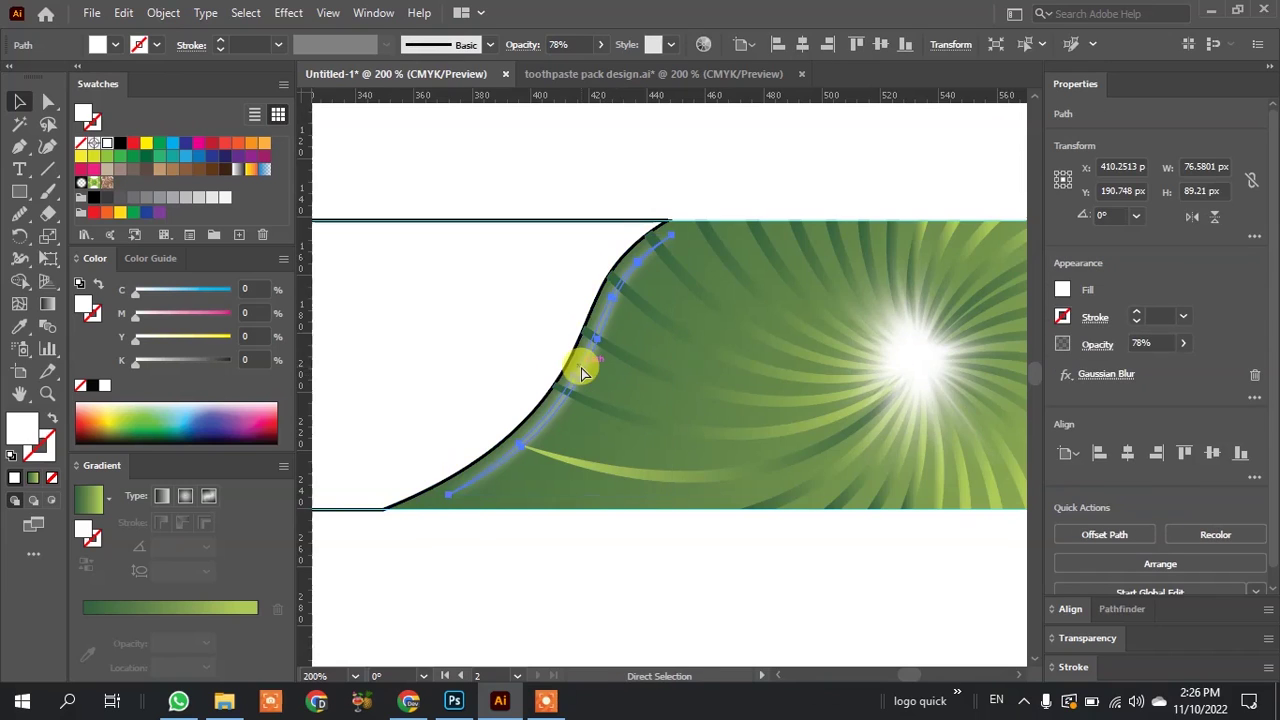
scroll(560, 385, up, 4)
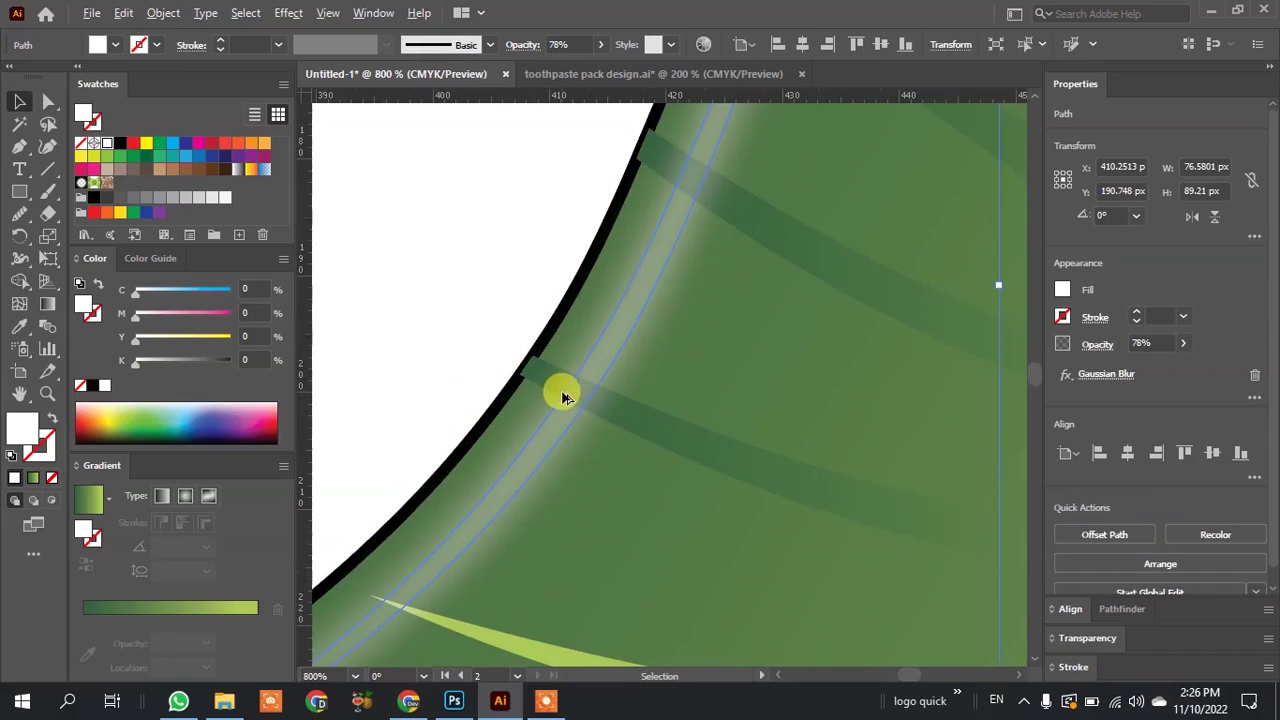
click(517, 280)
scroll(608, 348, down, 1)
scroll(771, 591, down, 1)
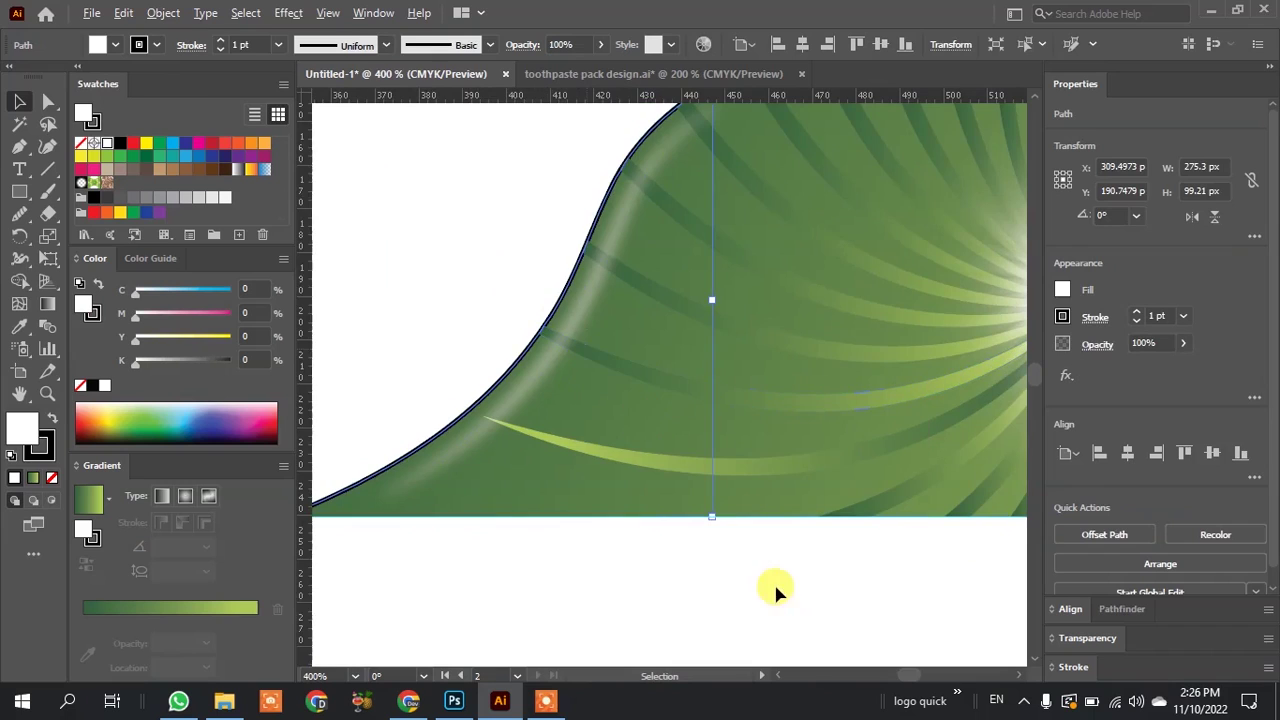
scroll(327, 485, down, 1)
scroll(327, 485, down, 2)
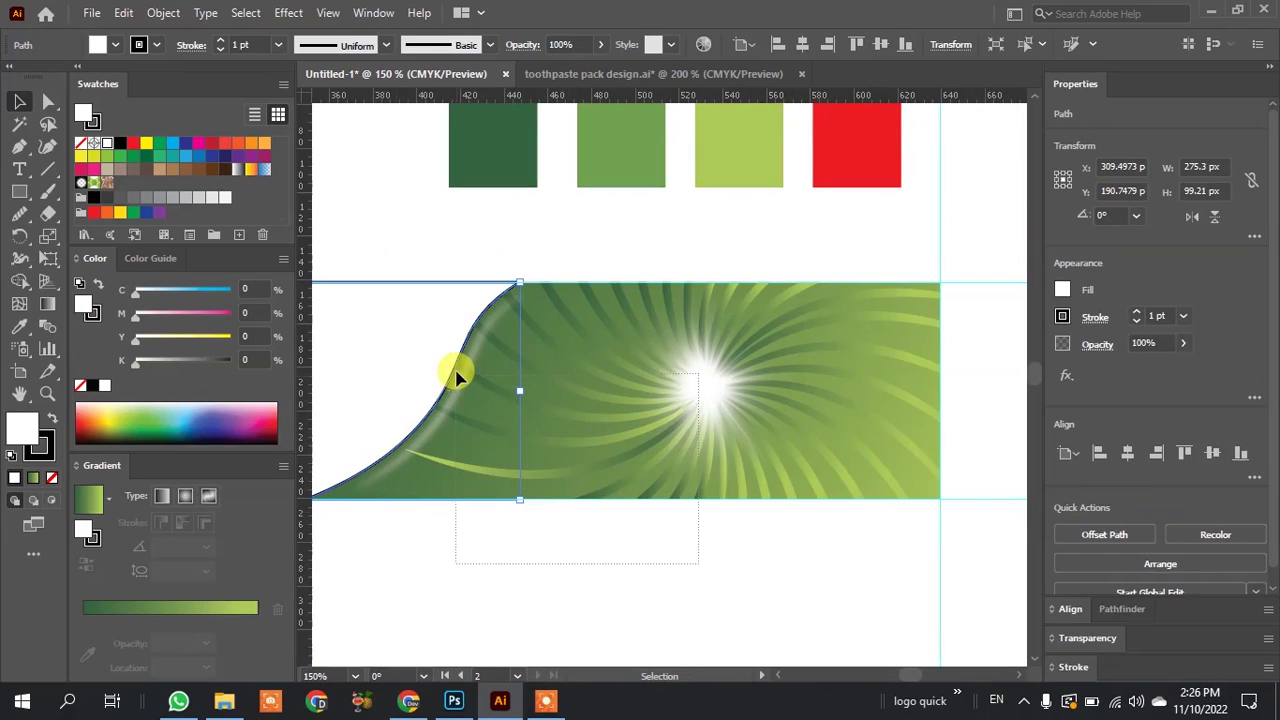
Select the entire swirl banner and group its pieces with Ctrl+G.
shift+click(470, 400)
key(ctrl+g)
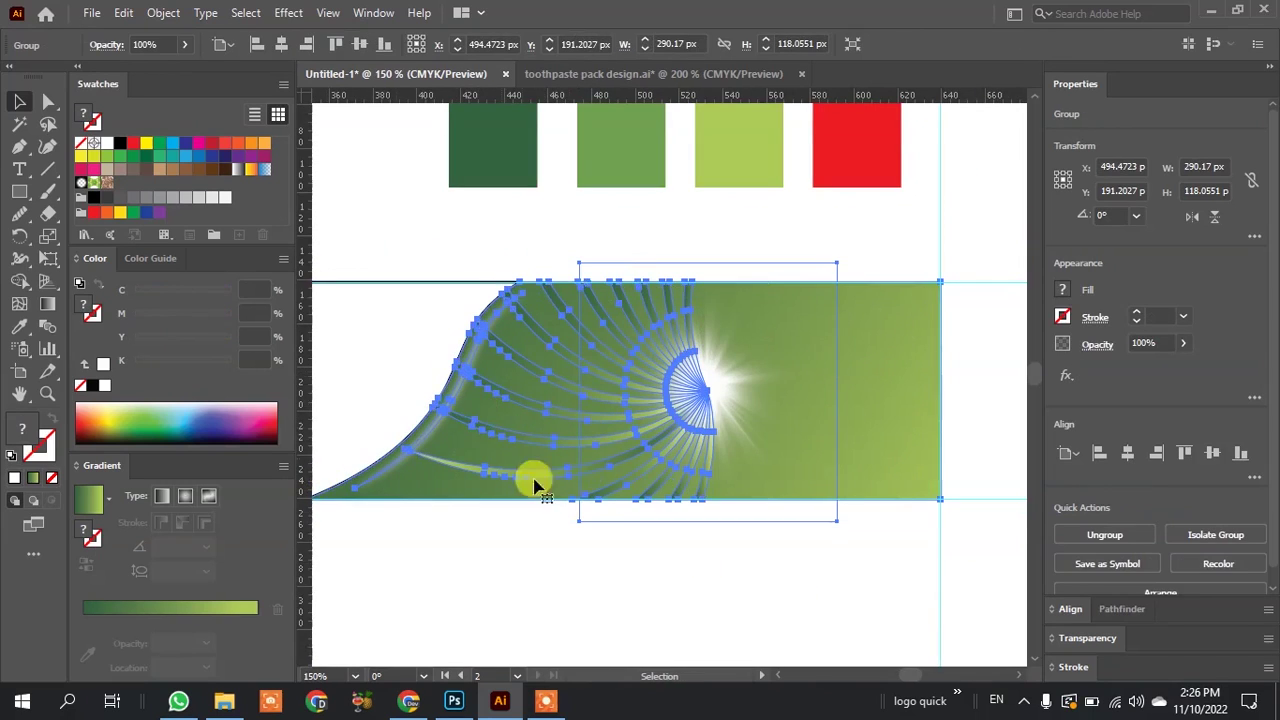
click(588, 508)
click(655, 440)
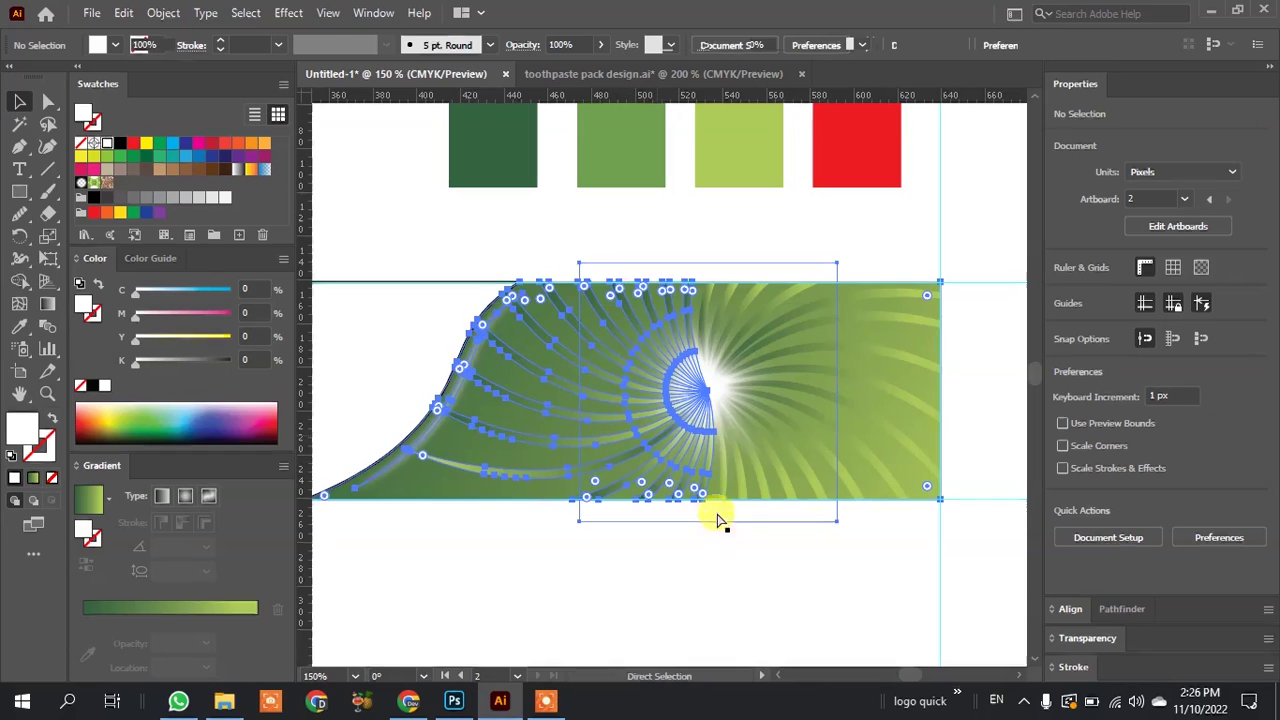
click(780, 575)
scroll(957, 427, up, 3)
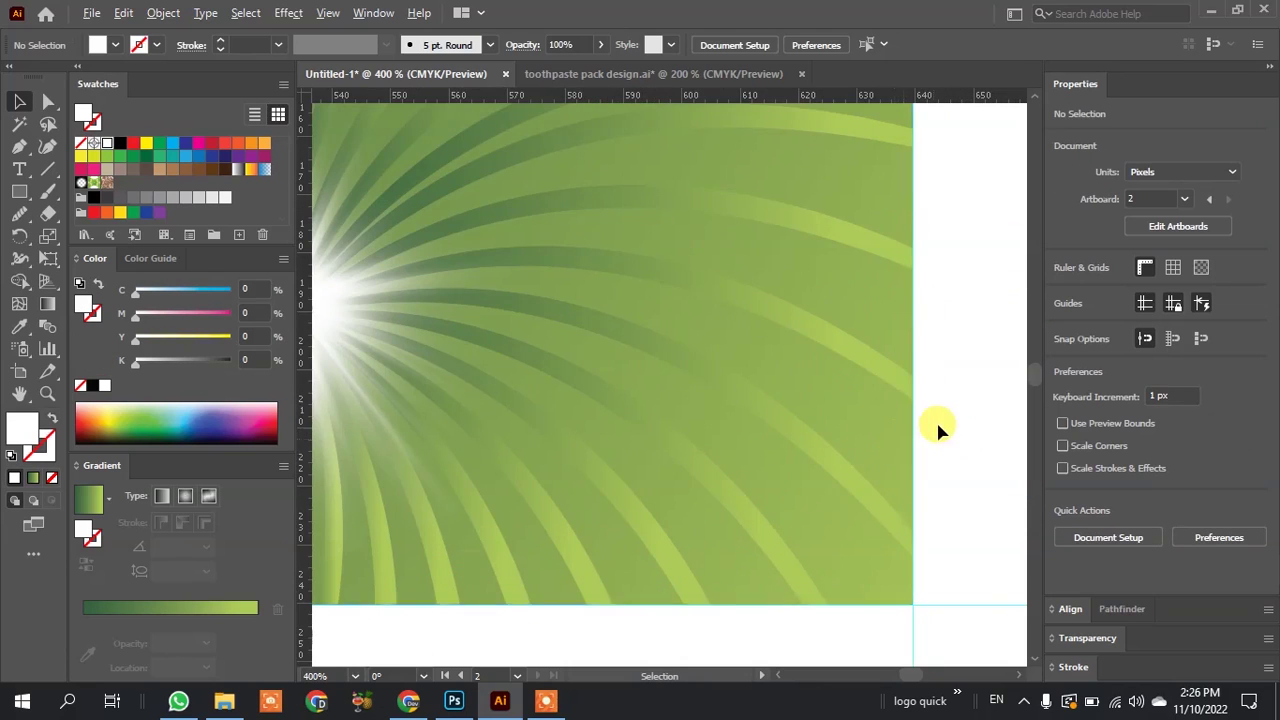
scroll(934, 428, down, 3)
Duplicate the plain gradient wave shape in front and drag the copy below the banner.
drag(922, 461, 934, 514)
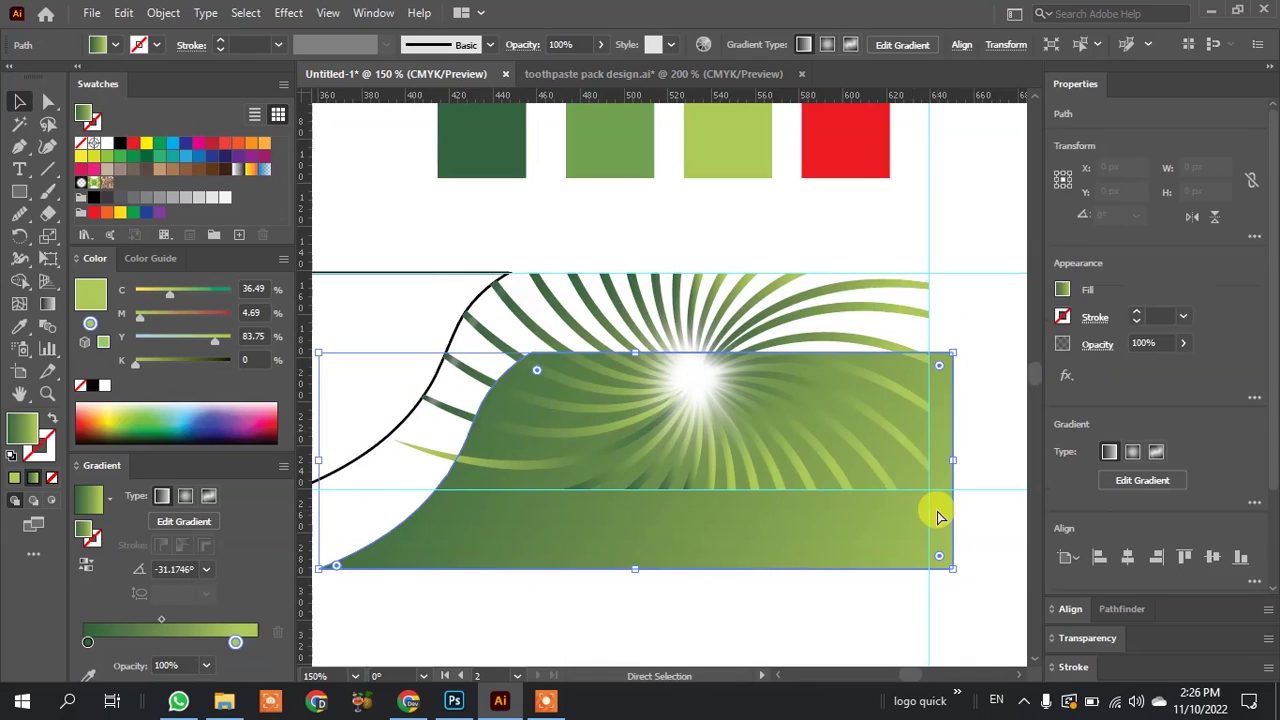
key(ctrl+z)
key(a)
key(ctrl+z)
key(v)
drag(812, 398, 822, 690)
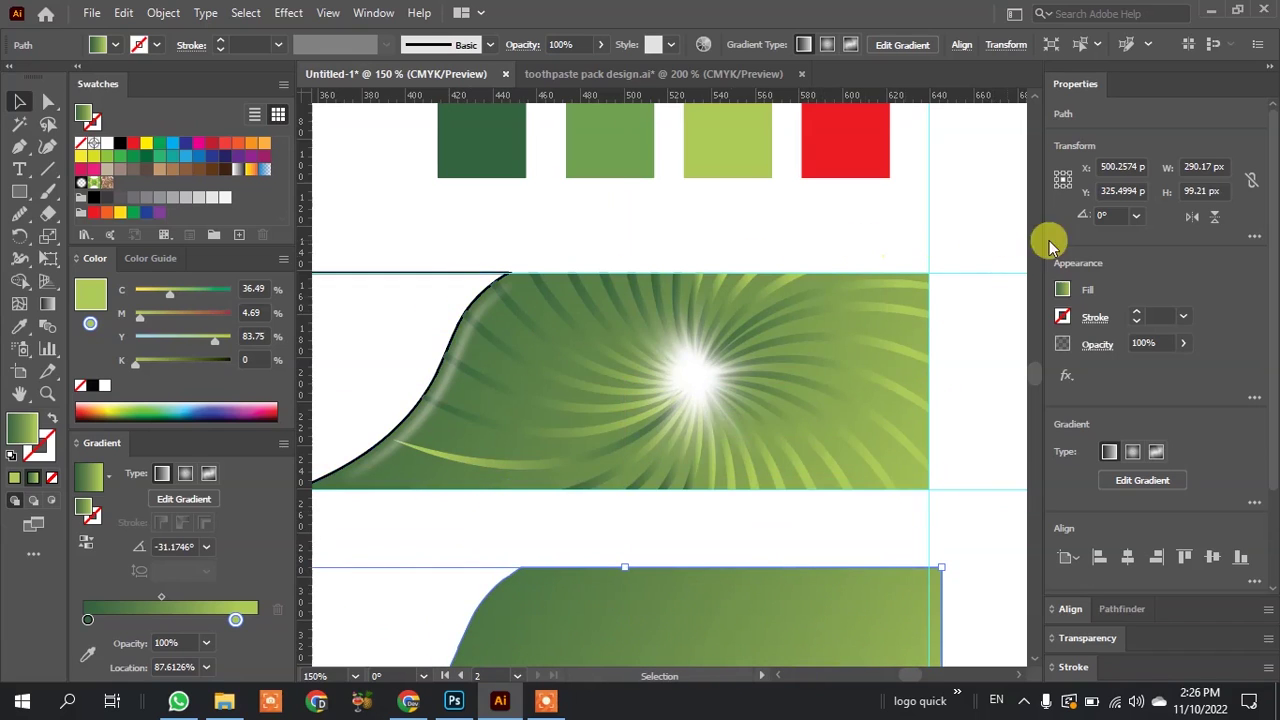
Marquee-select all the swirl banner pieces and regroup them with Ctrl+G.
click(347, 538)
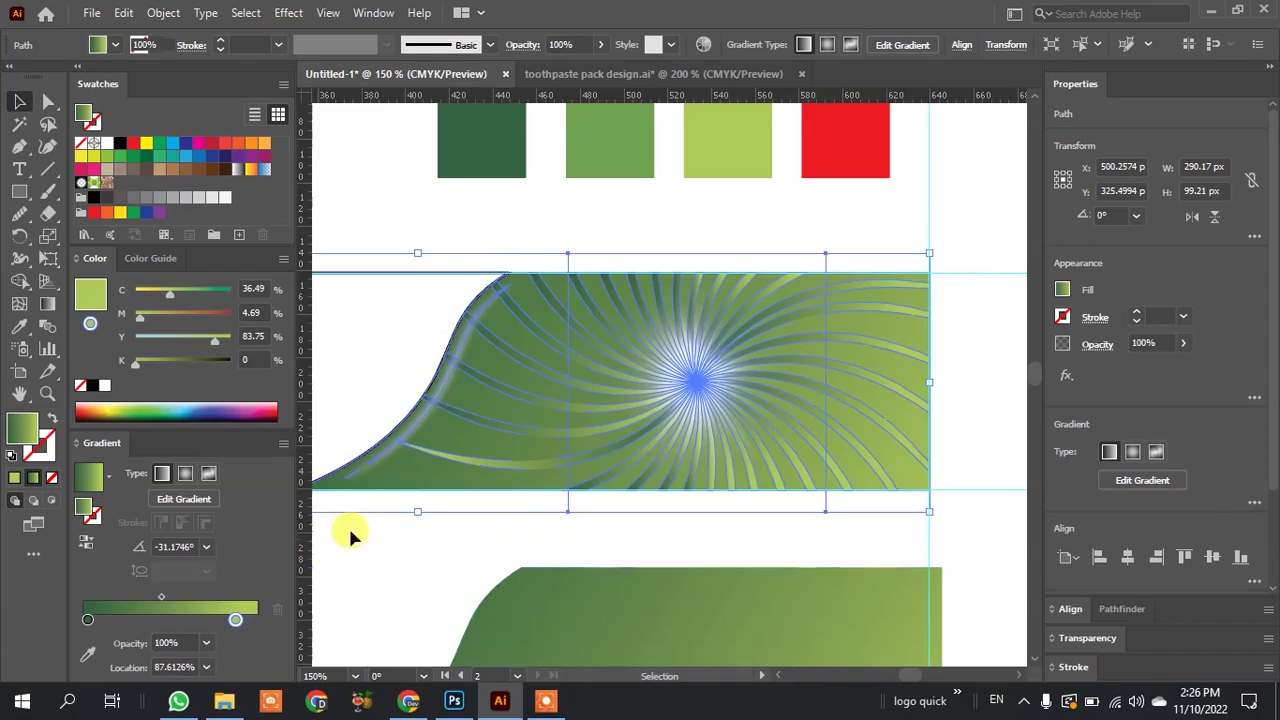
scroll(620, 428, down, 3)
drag(436, 253, 390, 512)
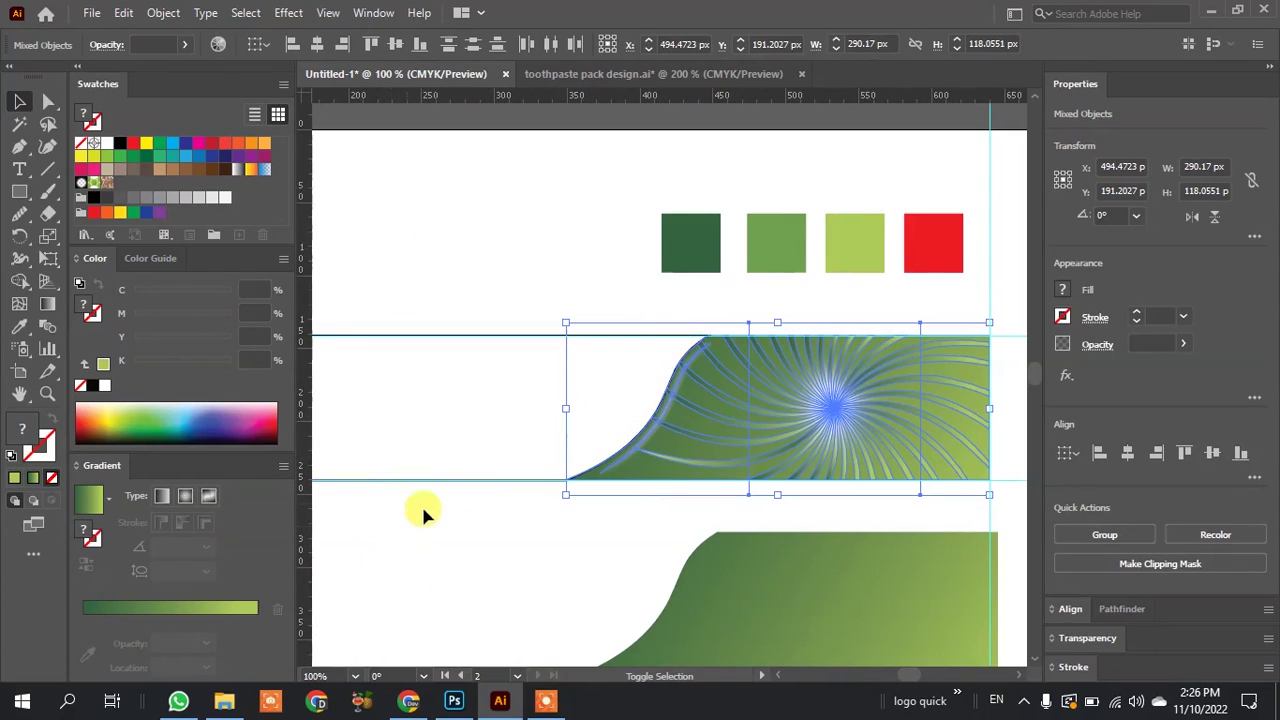
scroll(820, 400, up, 2)
scroll(666, 366, down, 2)
key(a)
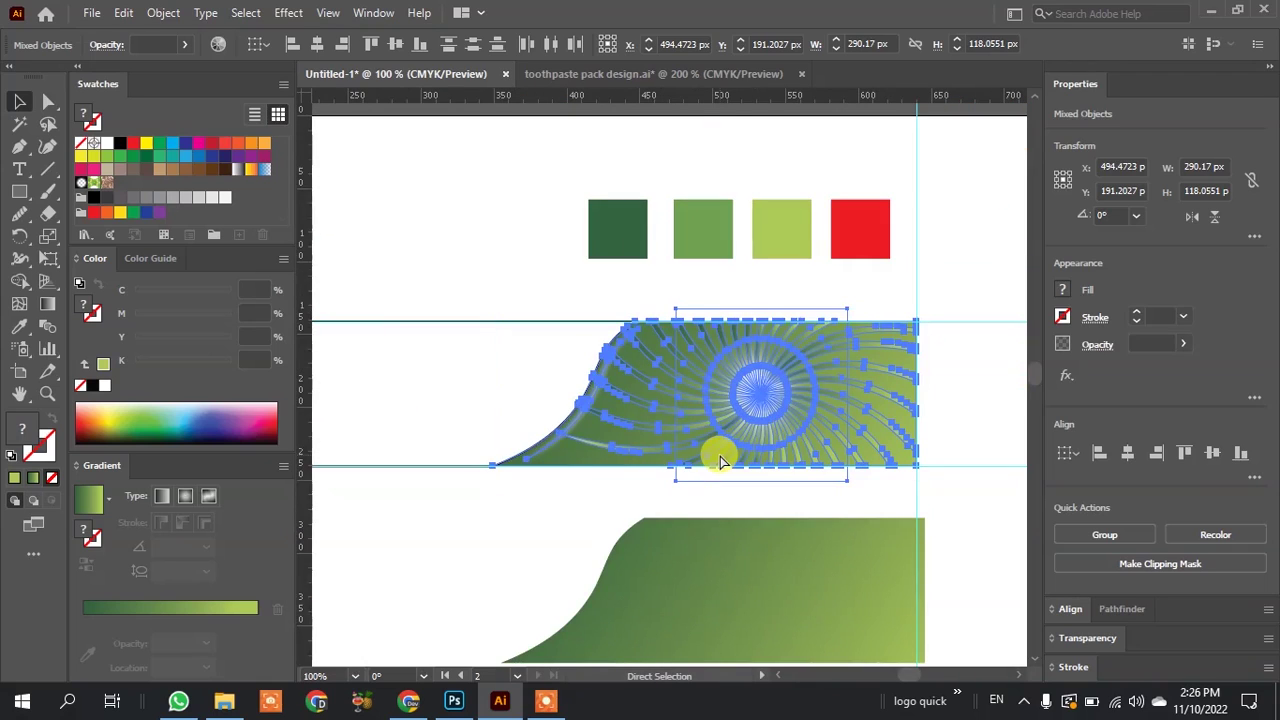
key(ctrl+g)
key(v)
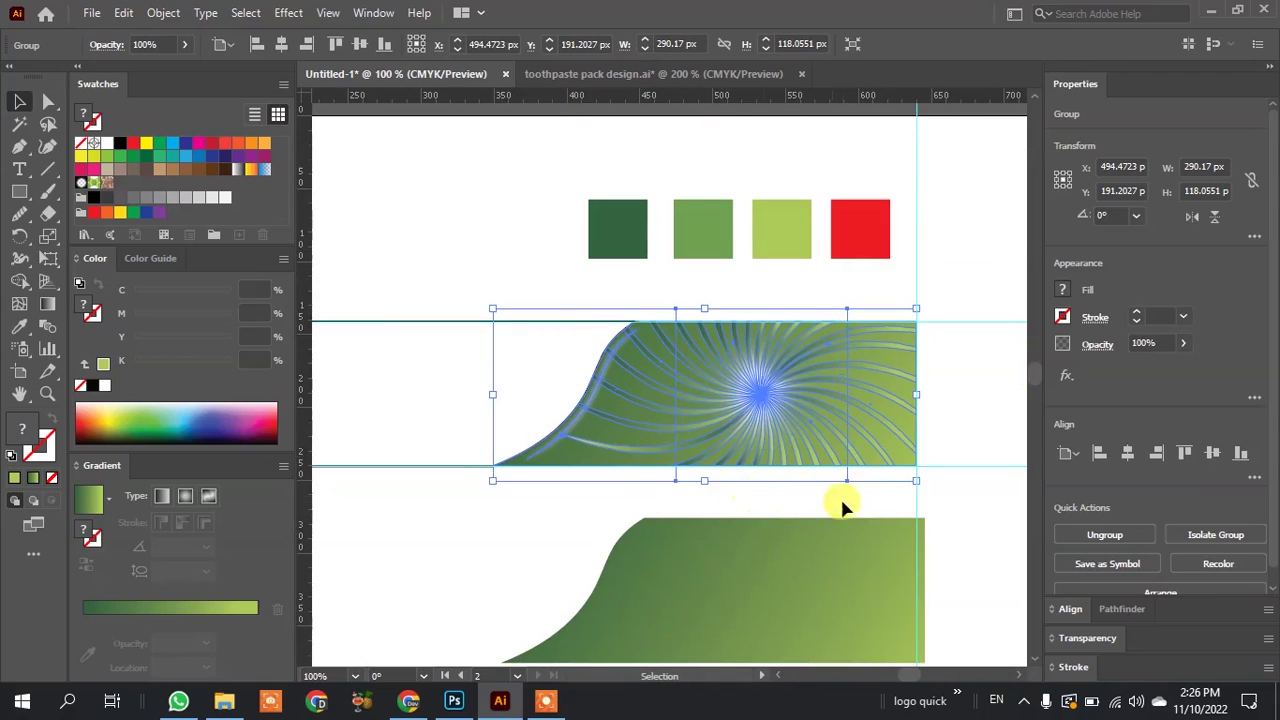
click(953, 472)
Move the gradient wave copy to the artboard's top-right edge.
mouse_move(816, 626)
mouse_down()
mouse_move(786, 519)
mouse_move(780, 529)
mouse_up()
key(ctrl+minus)
mouse_move(706, 471)
mouse_down()
mouse_move(902, 262)
mouse_move(904, 243)
mouse_up()
key(ctrl+minus)
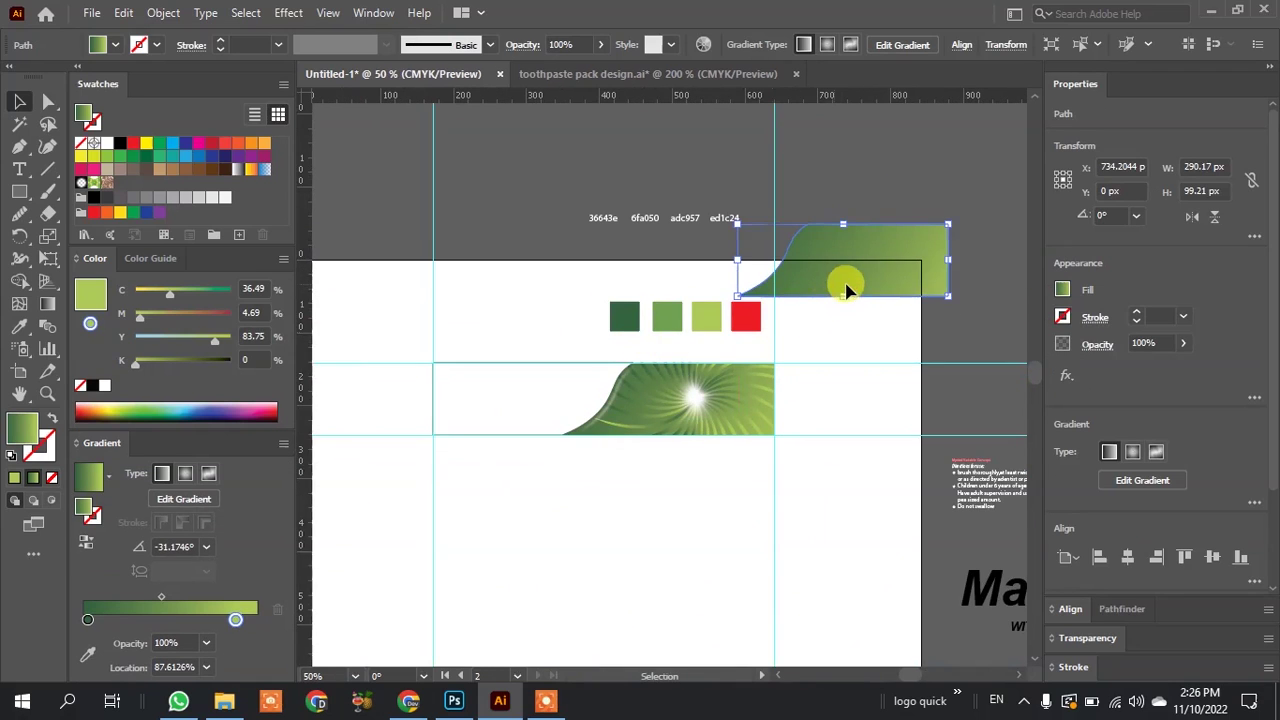
click(851, 377)
scroll(749, 418, up, 3)
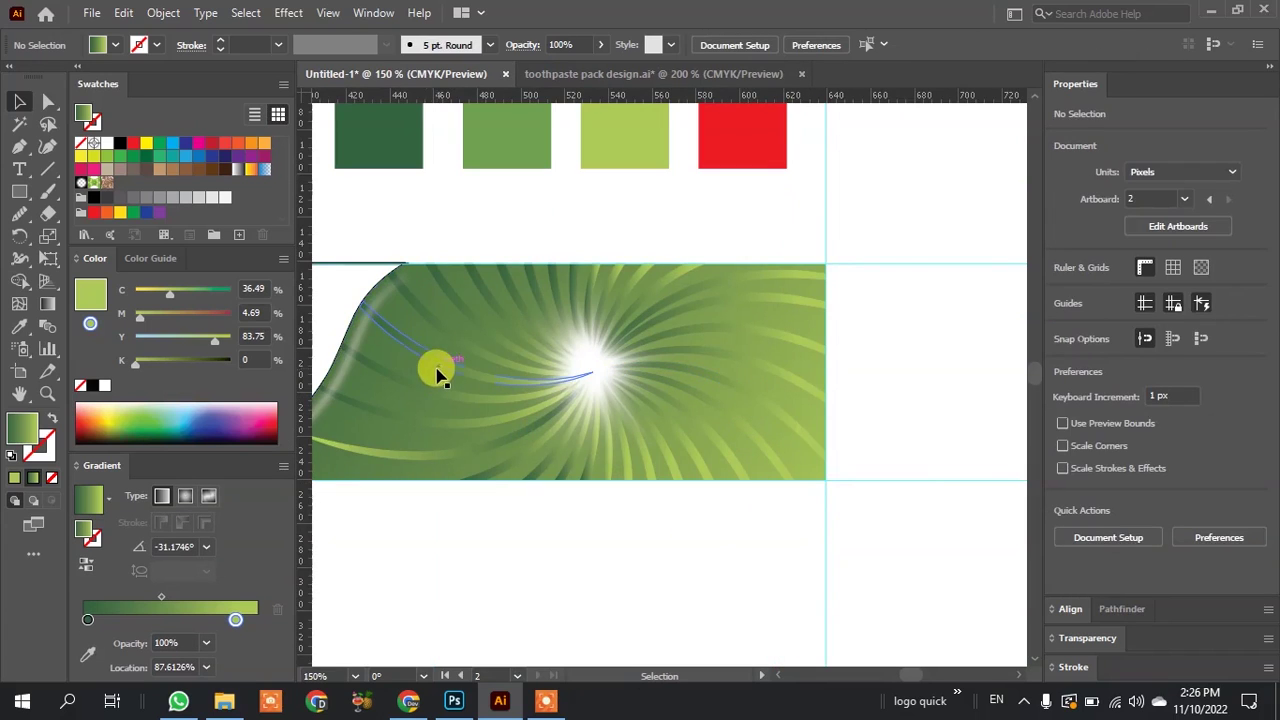
Drag the Max Fresh headline onto the artboard and select it on its own.
scroll(527, 373, down, 3)
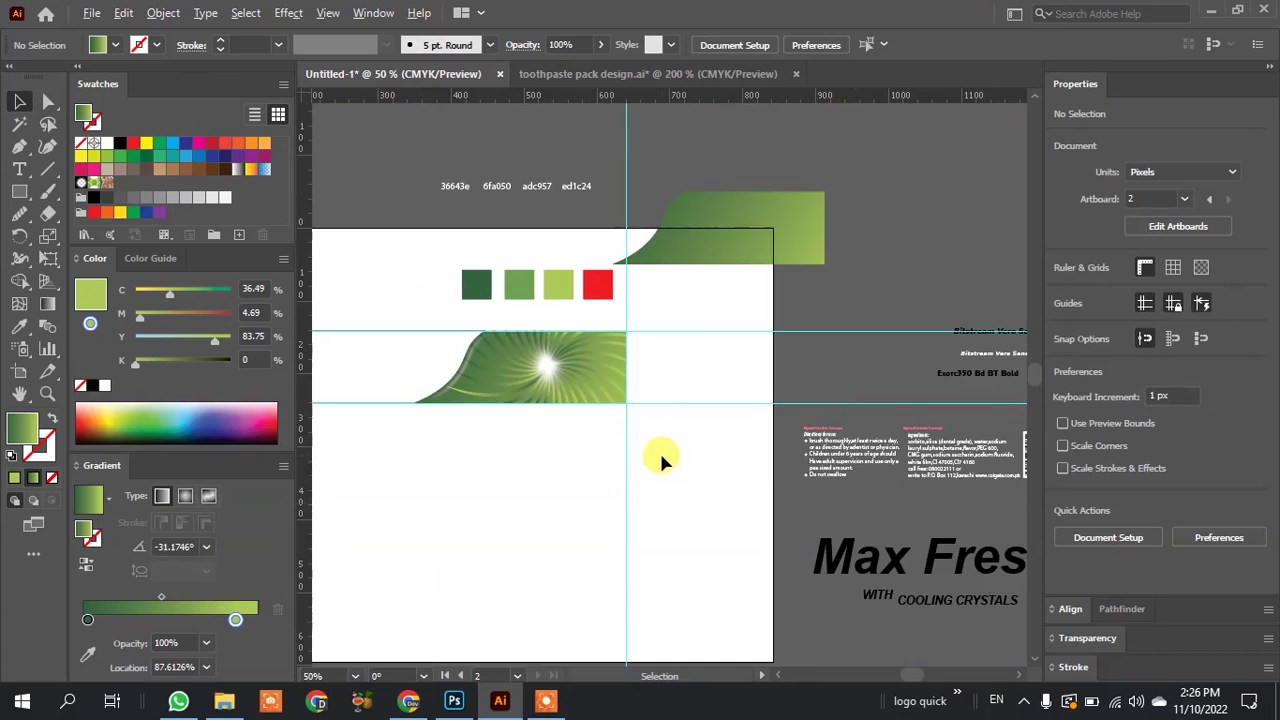
scroll(929, 537, down, 1)
scroll(909, 537, up, 2)
scroll(845, 535, up, 2)
scroll(751, 523, down, 1)
scroll(594, 477, down, 2)
scroll(829, 491, up, 1)
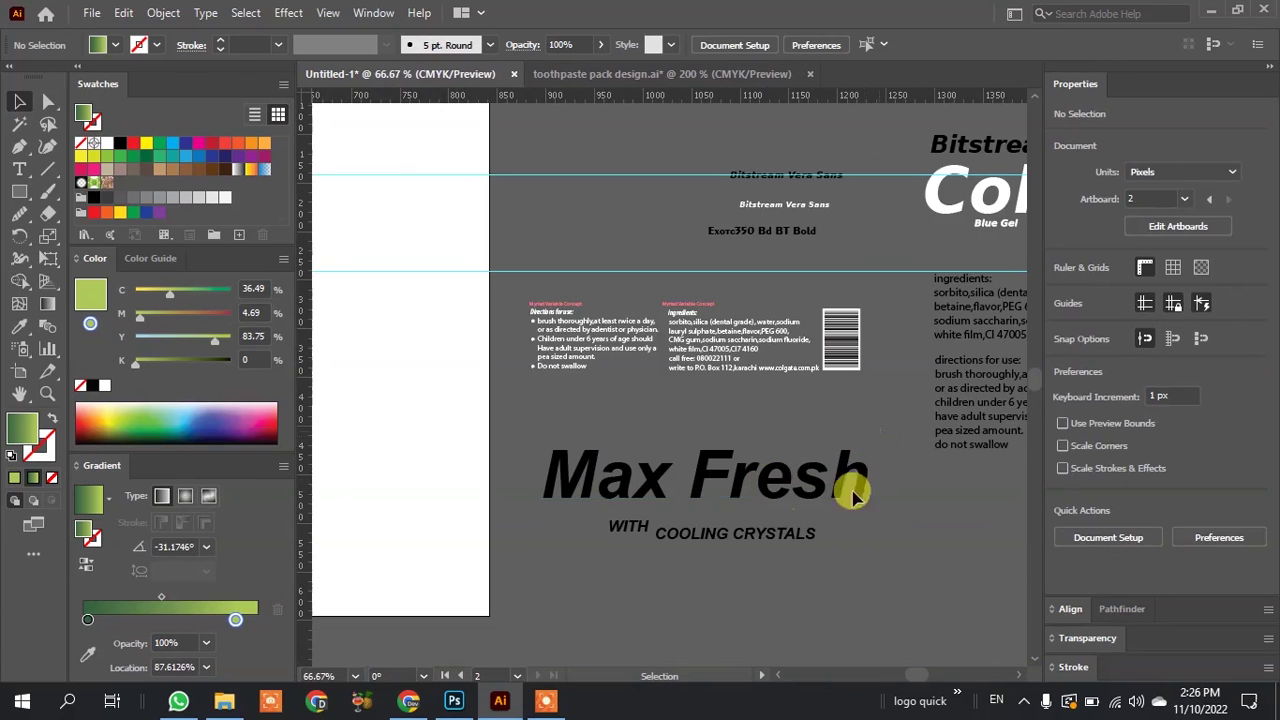
click(700, 535)
scroll(748, 537, down, 2)
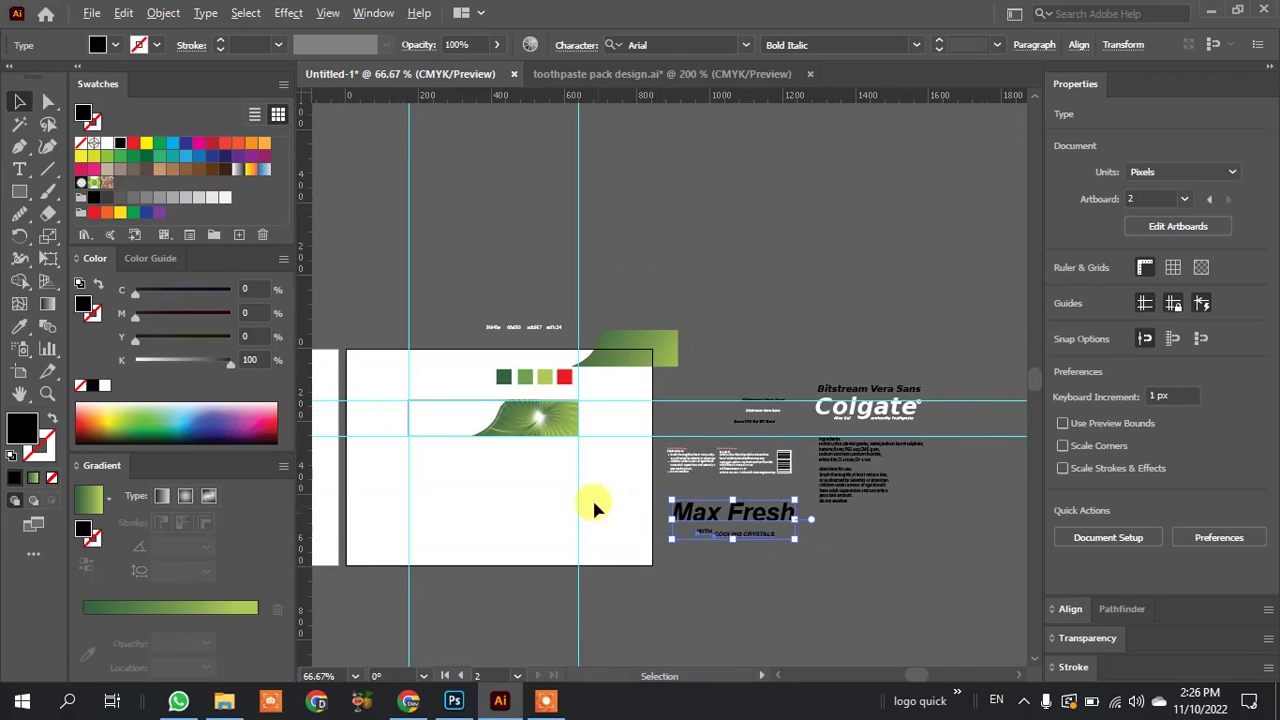
scroll(593, 508, up, 1)
drag(714, 523, 493, 465)
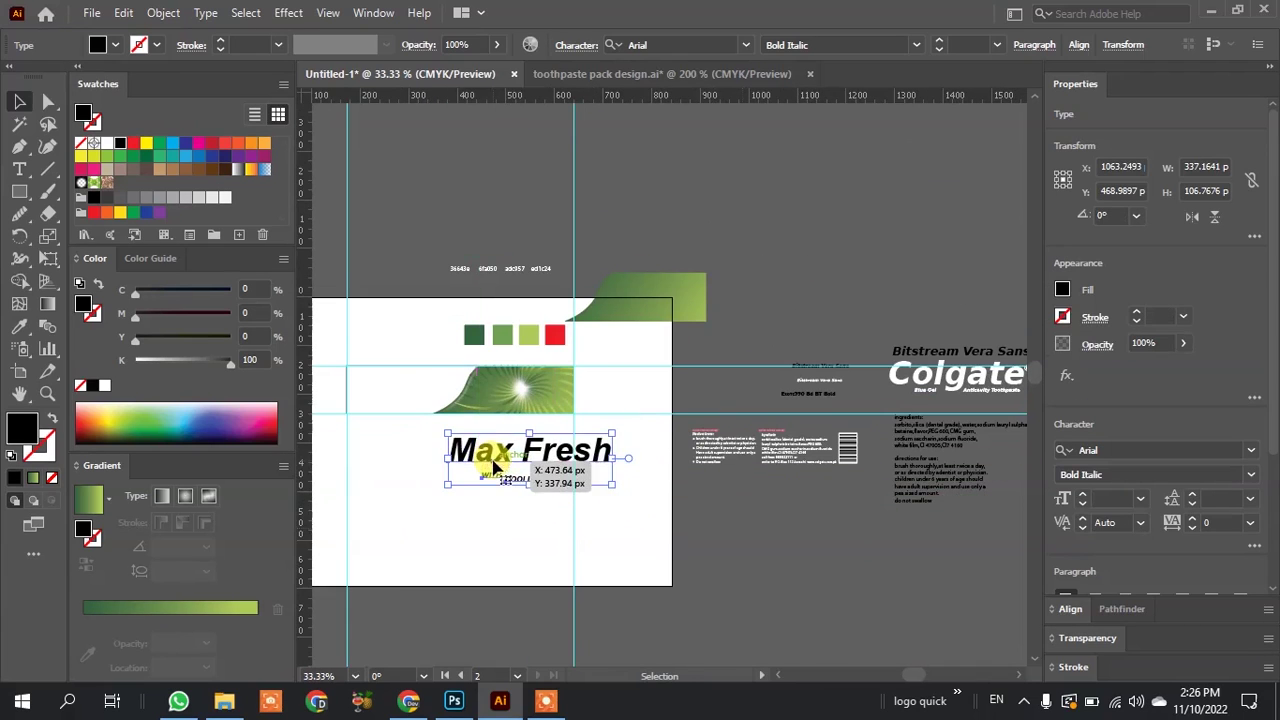
scroll(495, 460, up, 3)
scroll(540, 462, up, 1)
click(560, 374)
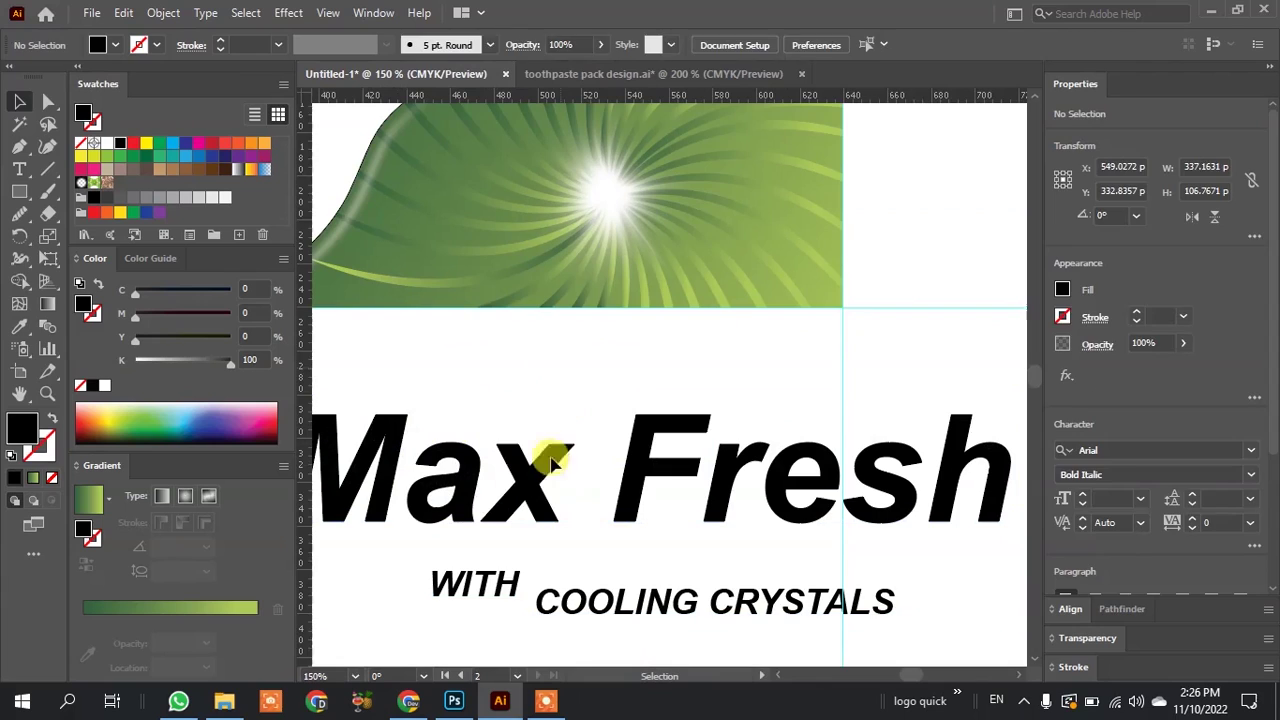
click(535, 490)
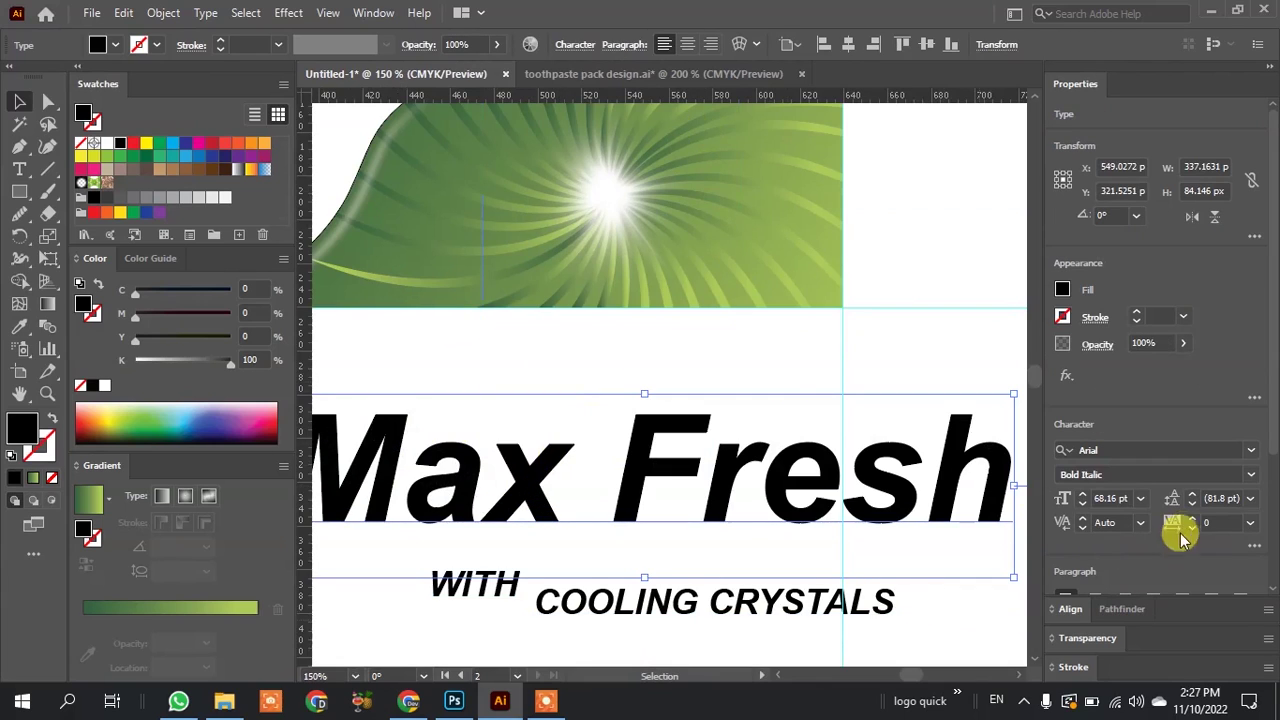
Set the Max Fresh headline's font to Exotc350 Bd BT Bold.
click(1251, 452)
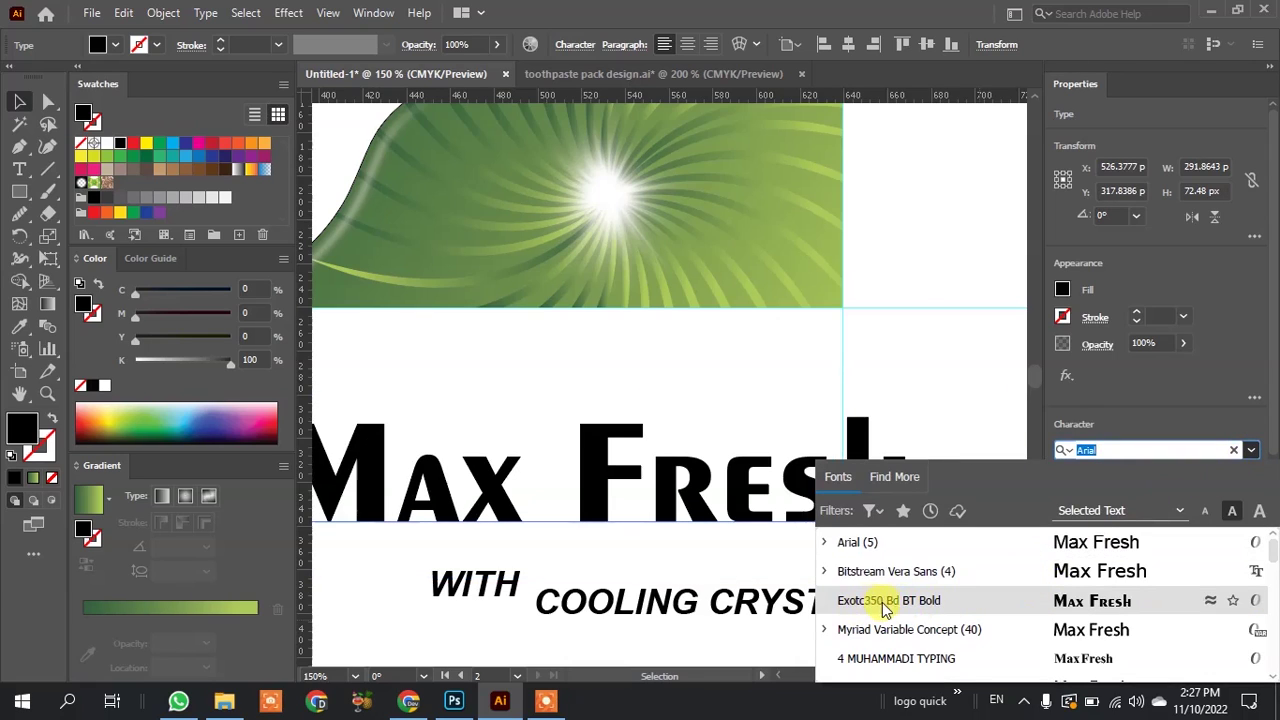
click(930, 603)
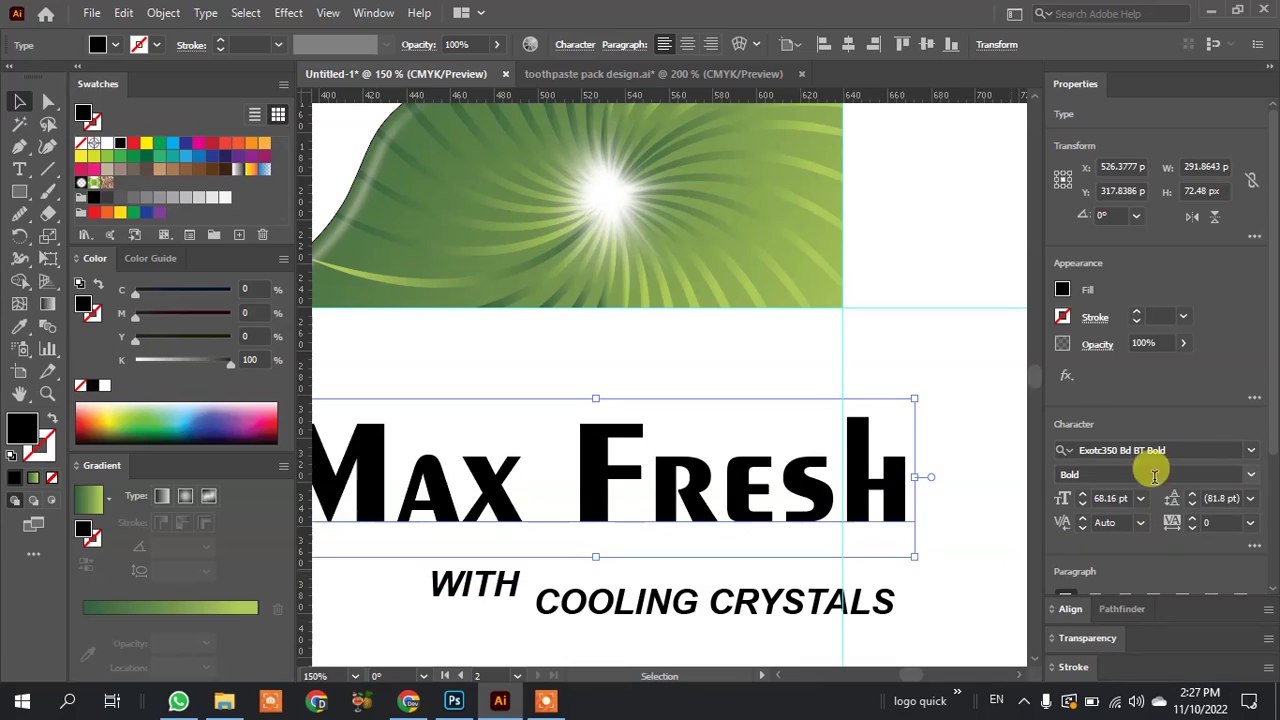
scroll(954, 542, down, 3)
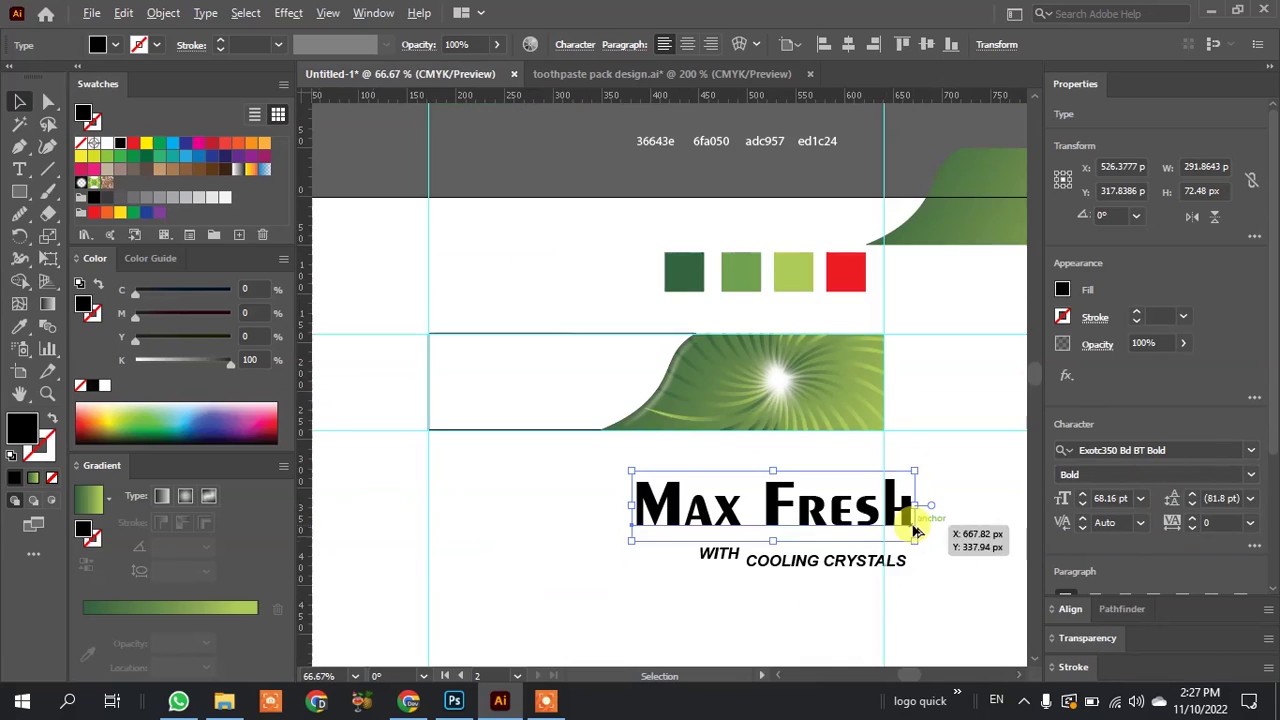
click(813, 584)
Marquee-select the WITH COOLING CRYSTALS tagline and apply Exotc350 Bd BT Bold to it.
scroll(813, 584, up, 3)
drag(816, 588, 571, 514)
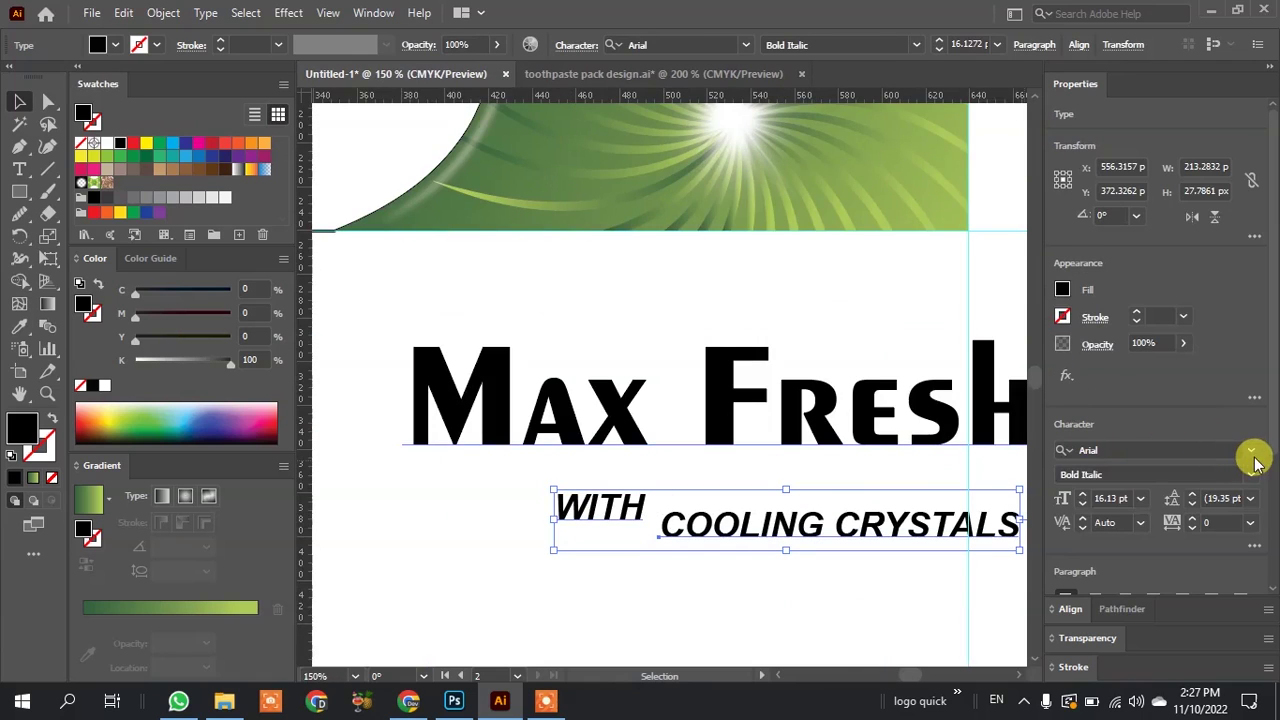
click(1251, 452)
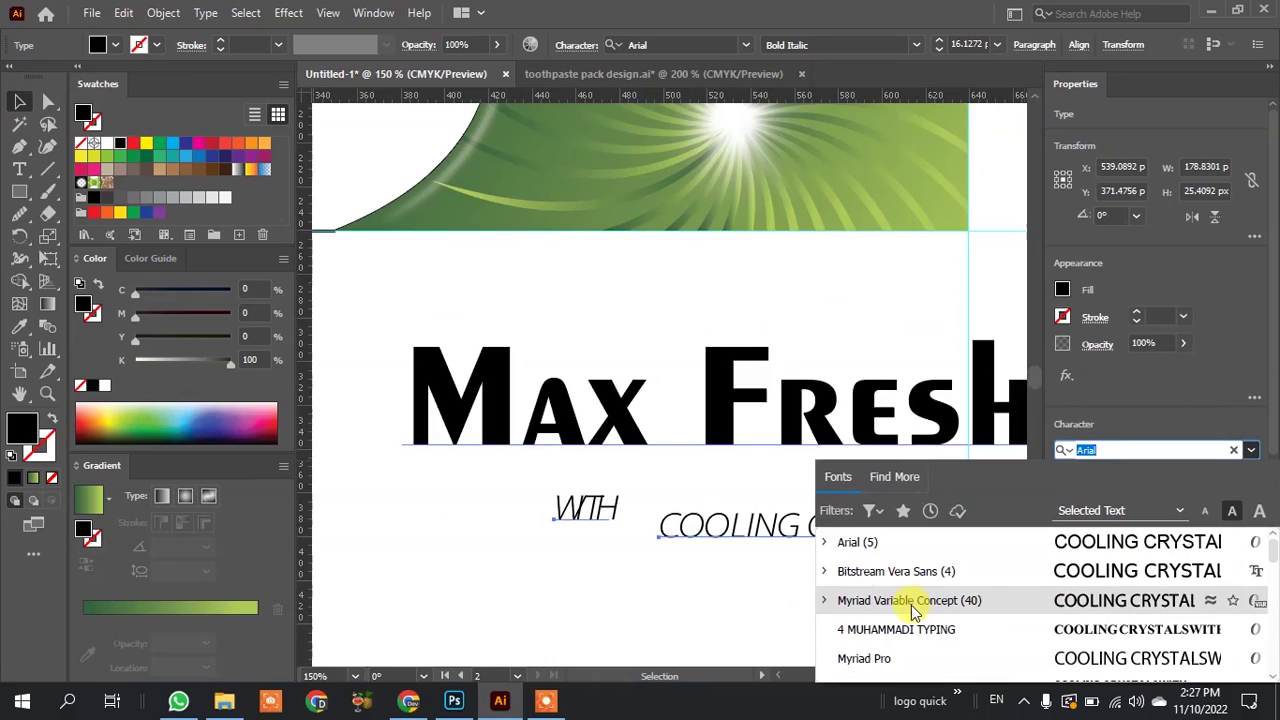
scroll(912, 560, down, 1)
scroll(916, 552, up, 1)
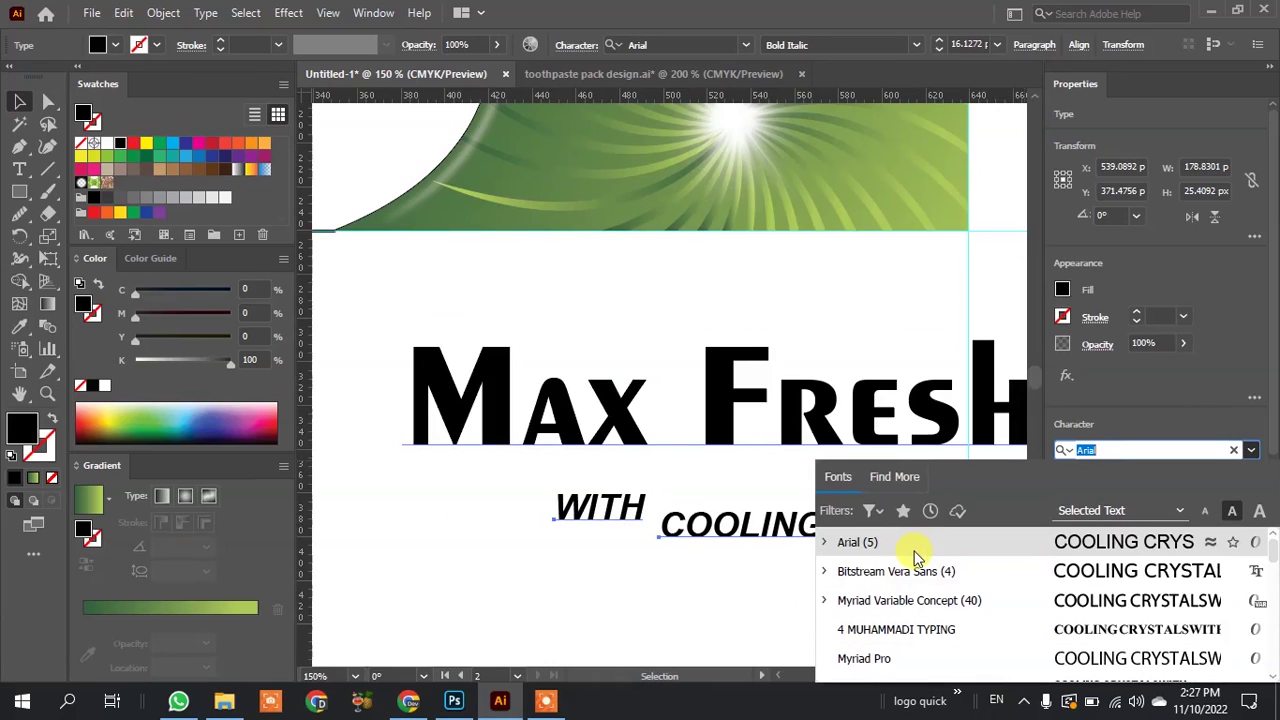
scroll(914, 552, down, 1)
scroll(886, 565, up, 2)
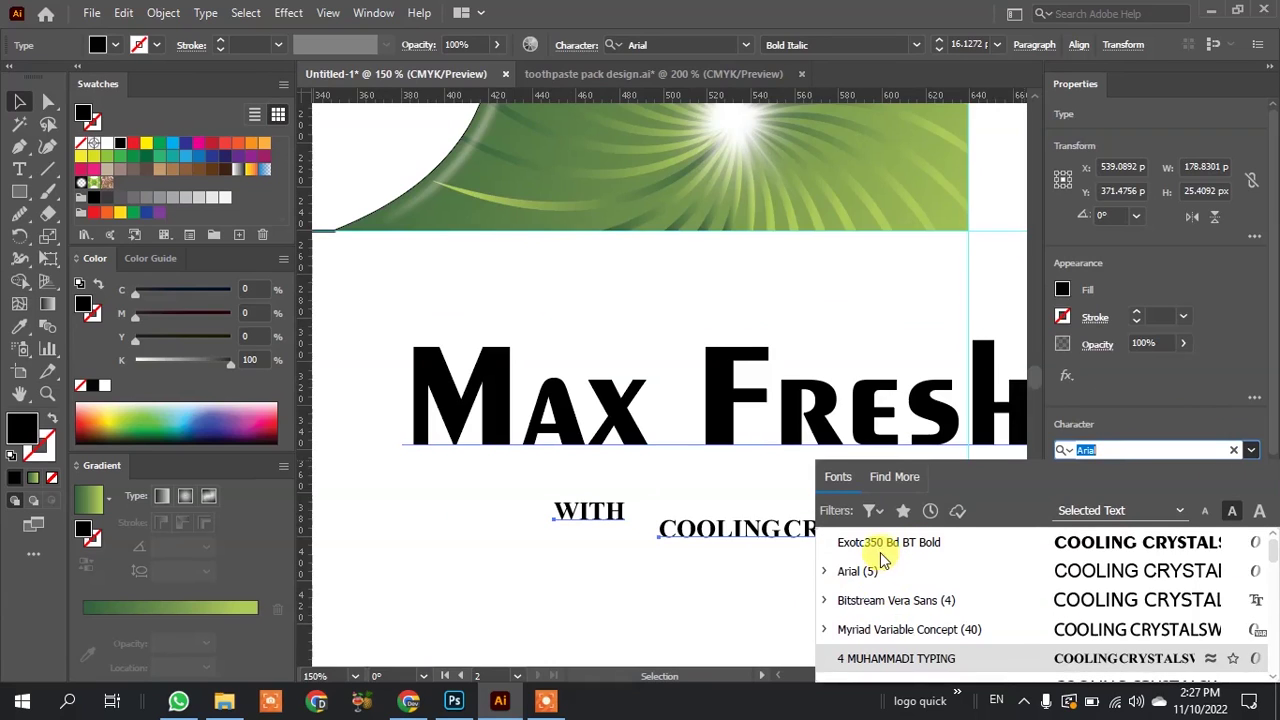
click(879, 552)
click(797, 604)
scroll(601, 546, down, 3)
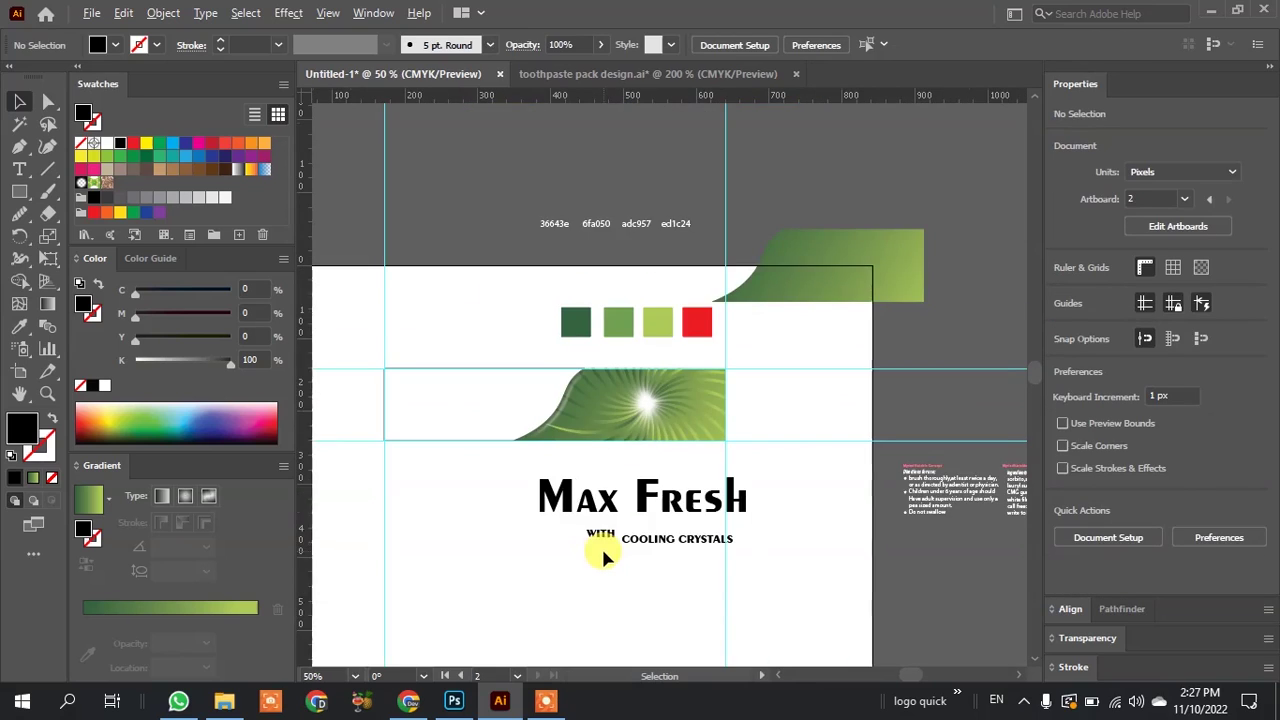
scroll(590, 540, up, 1)
scroll(605, 605, up, 2)
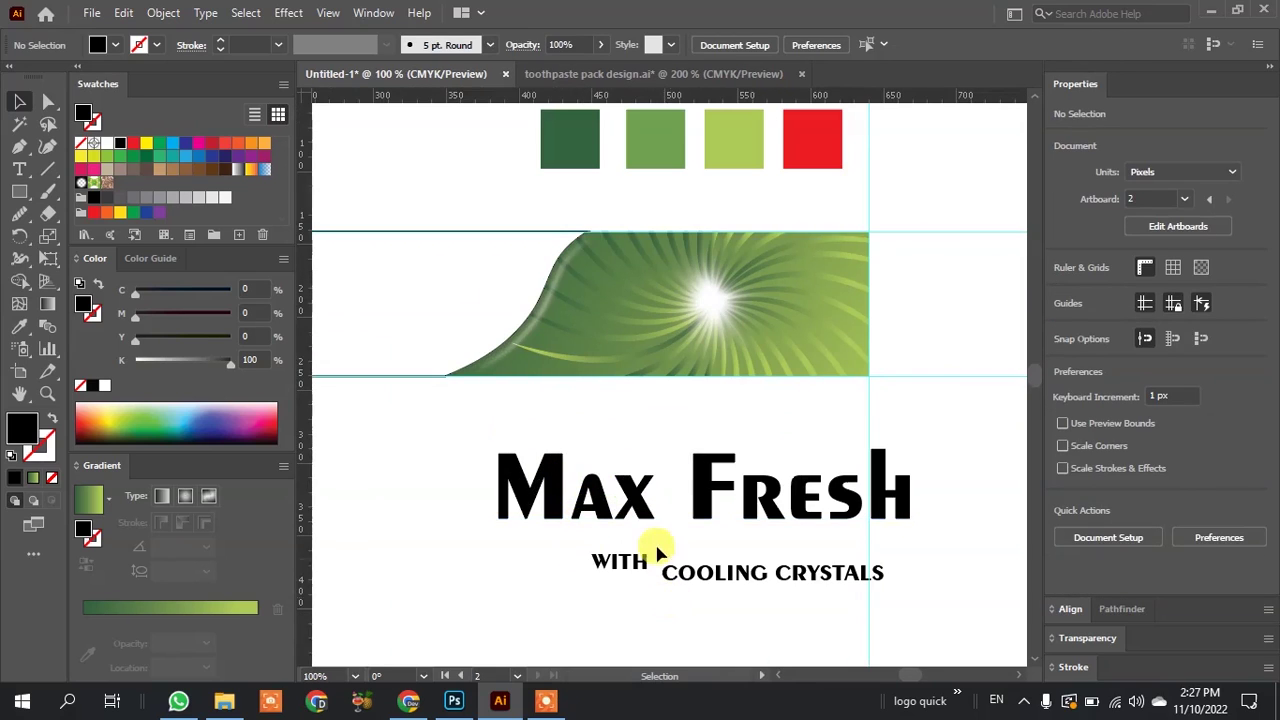
scroll(492, 424, down, 1)
scroll(560, 397, up, 1)
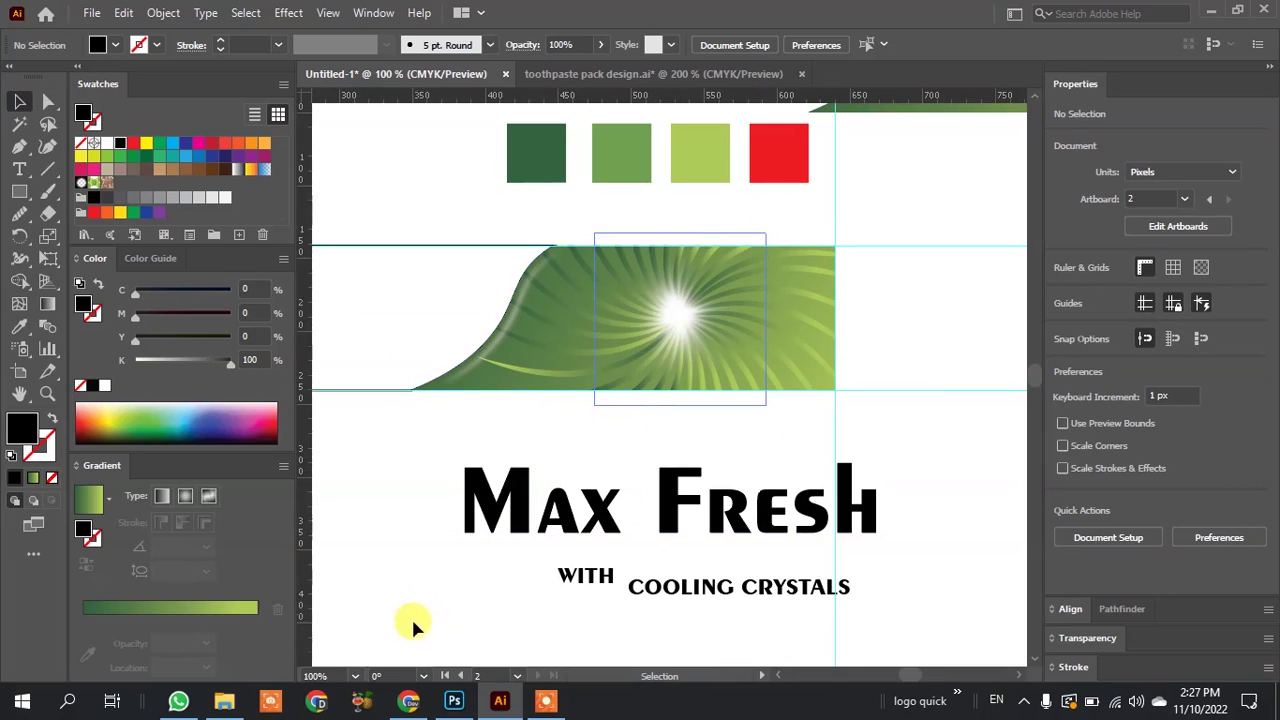
Drag pngwing.com (2) from the metrial folder onto the canvas, embed it, and move it top-right.
click(224, 700)
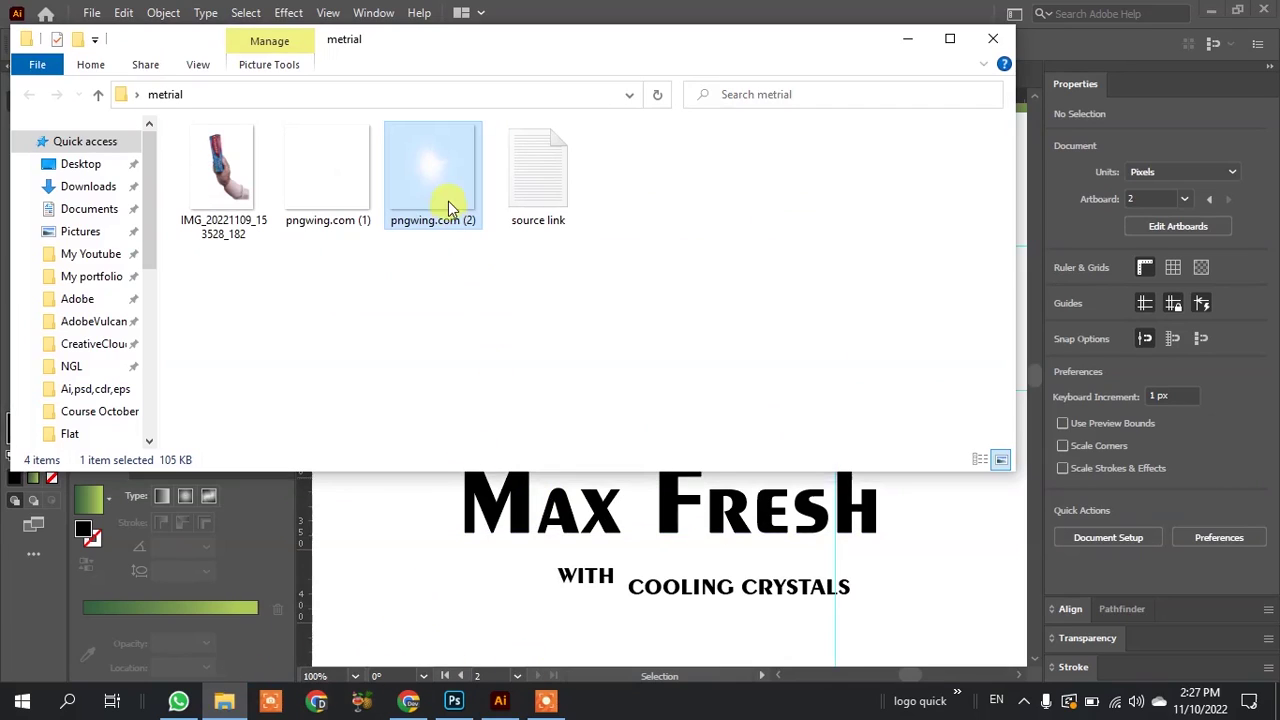
drag(392, 622, 394, 594)
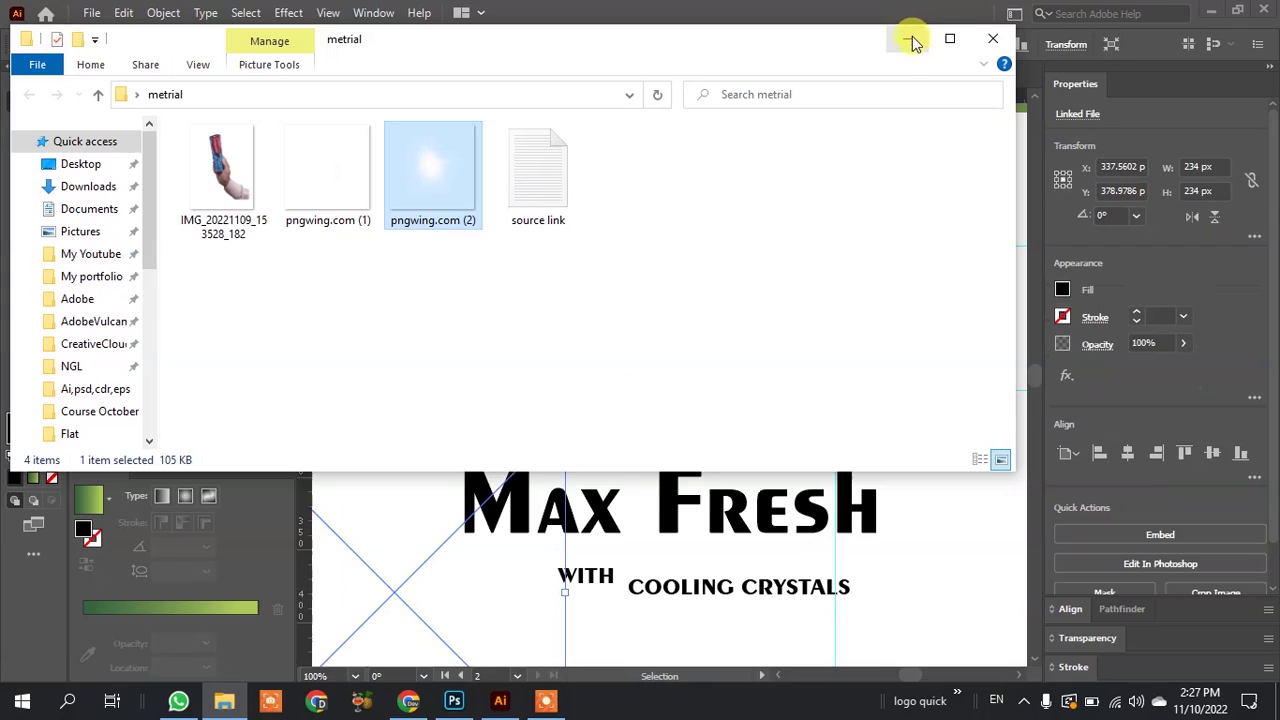
click(907, 38)
scroll(558, 537, down, 1)
click(352, 46)
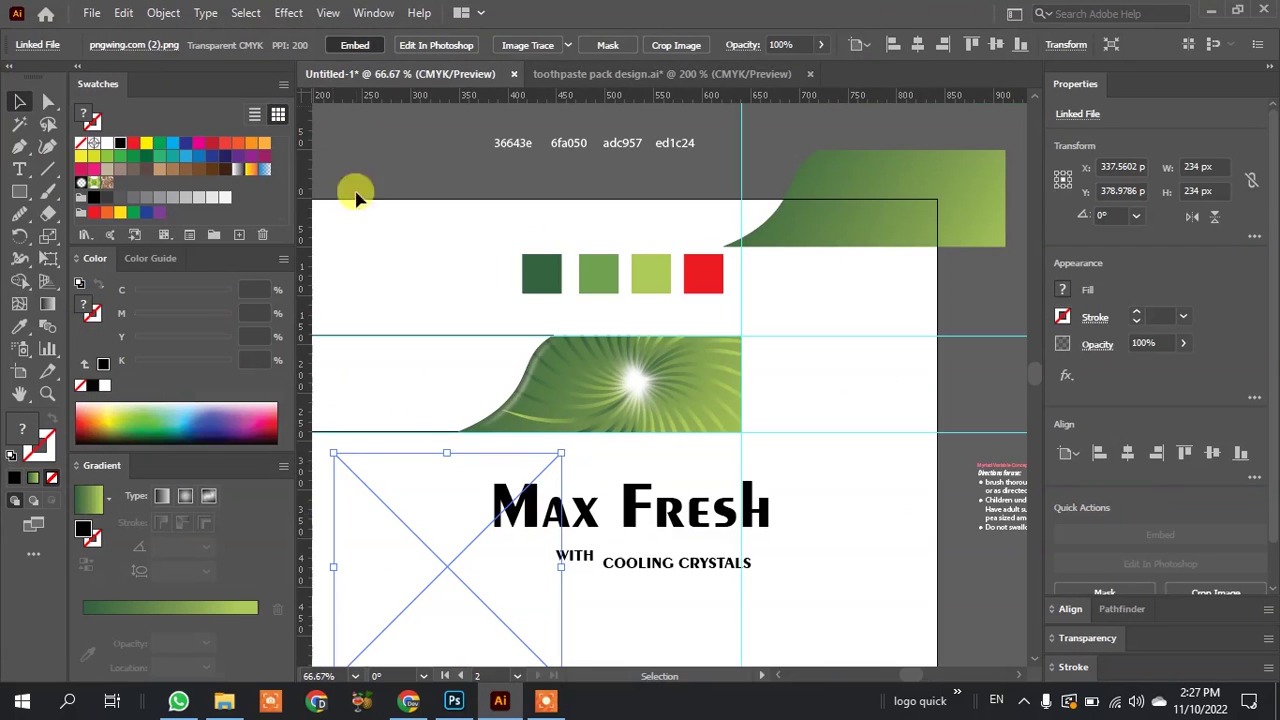
mouse_move(423, 583)
mouse_down()
mouse_move(890, 213)
mouse_move(866, 251)
mouse_up()
click(811, 600)
Move Max Fresh onto the green wave, bring it to front, and shrink it to fit.
scroll(547, 515, up, 1)
scroll(547, 515, up, 3)
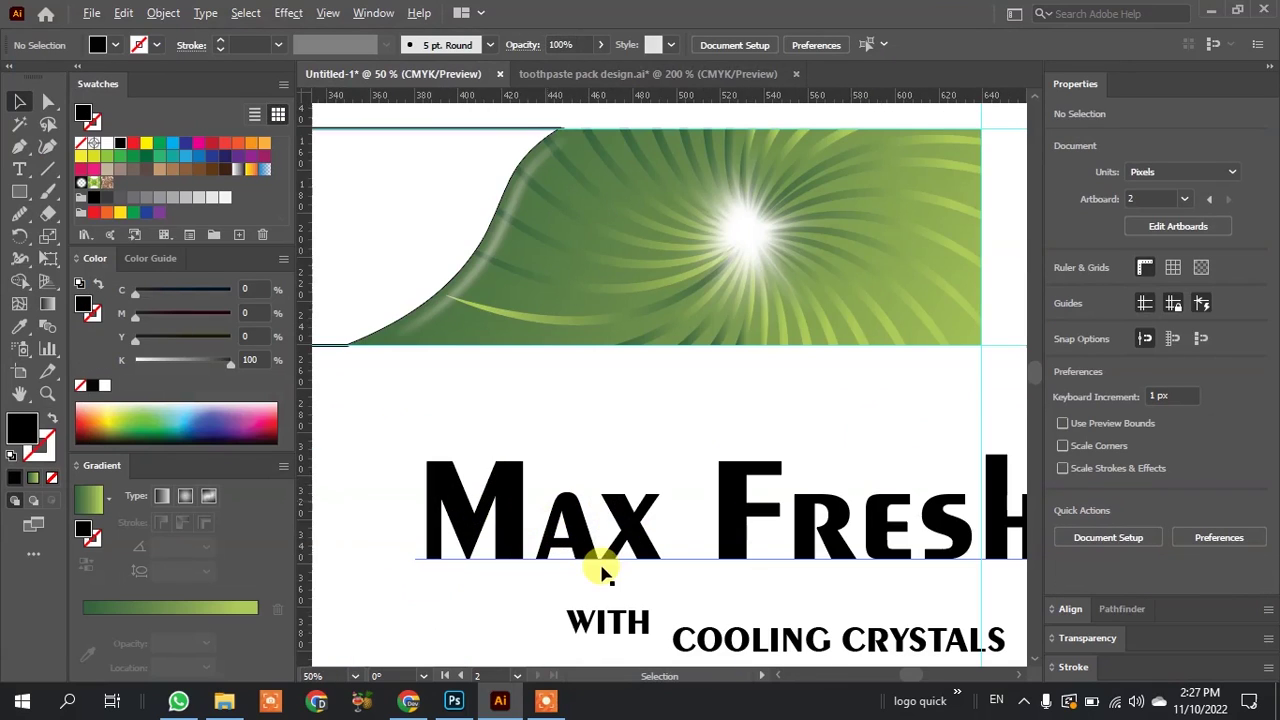
drag(609, 571, 615, 335)
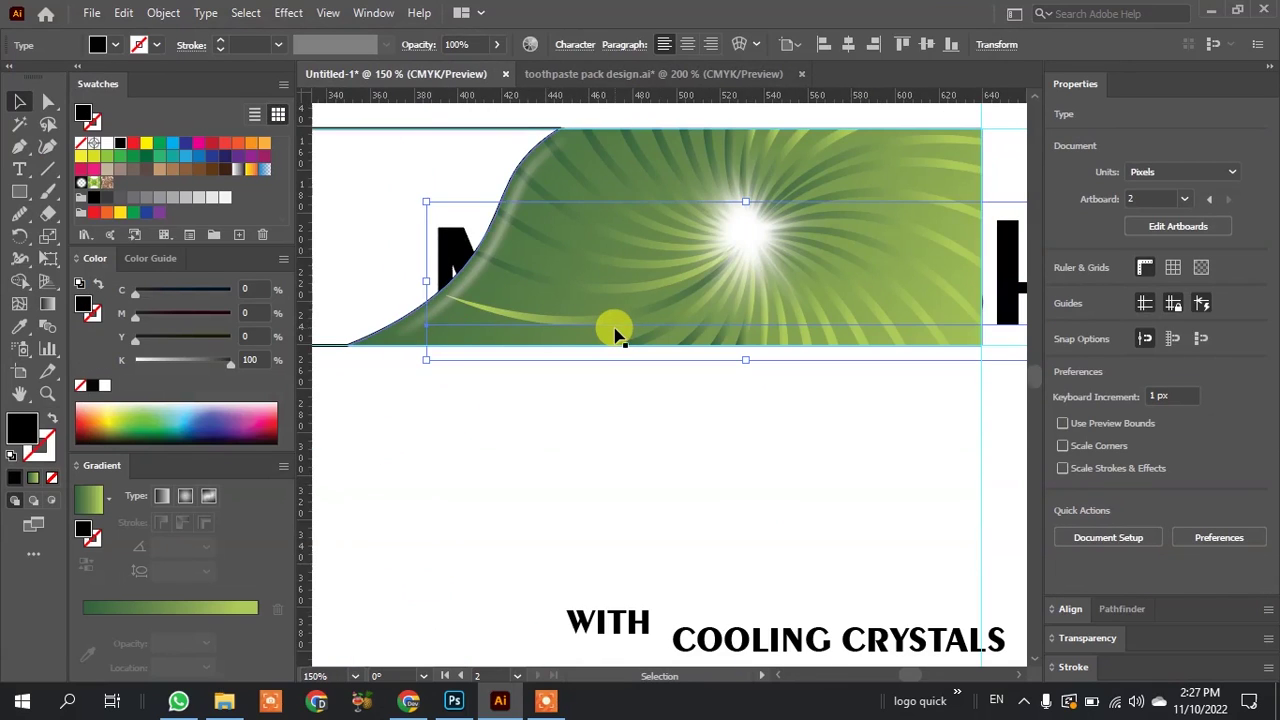
key(ctrl+shift+bracketright)
scroll(588, 336, down, 1)
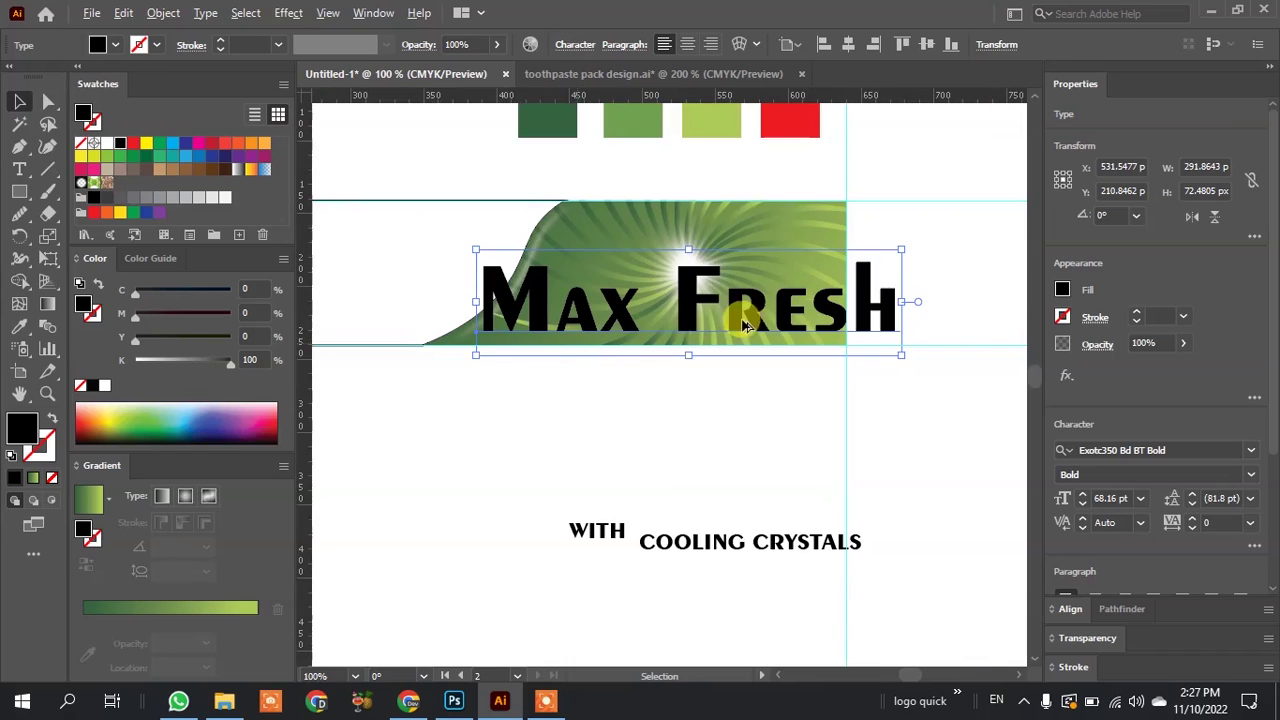
drag(900, 355, 838, 332)
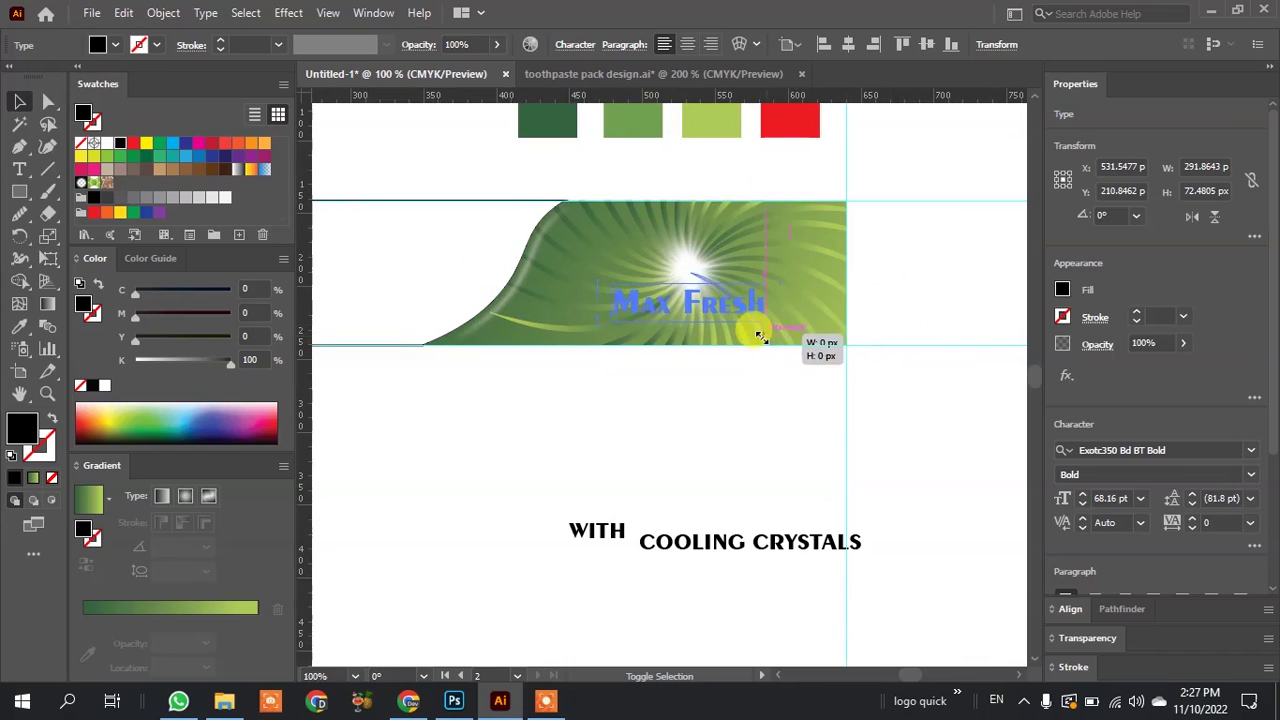
click(606, 462)
Fine-tune the headline's size and position at the upper left of the wave.
scroll(637, 337, up, 3)
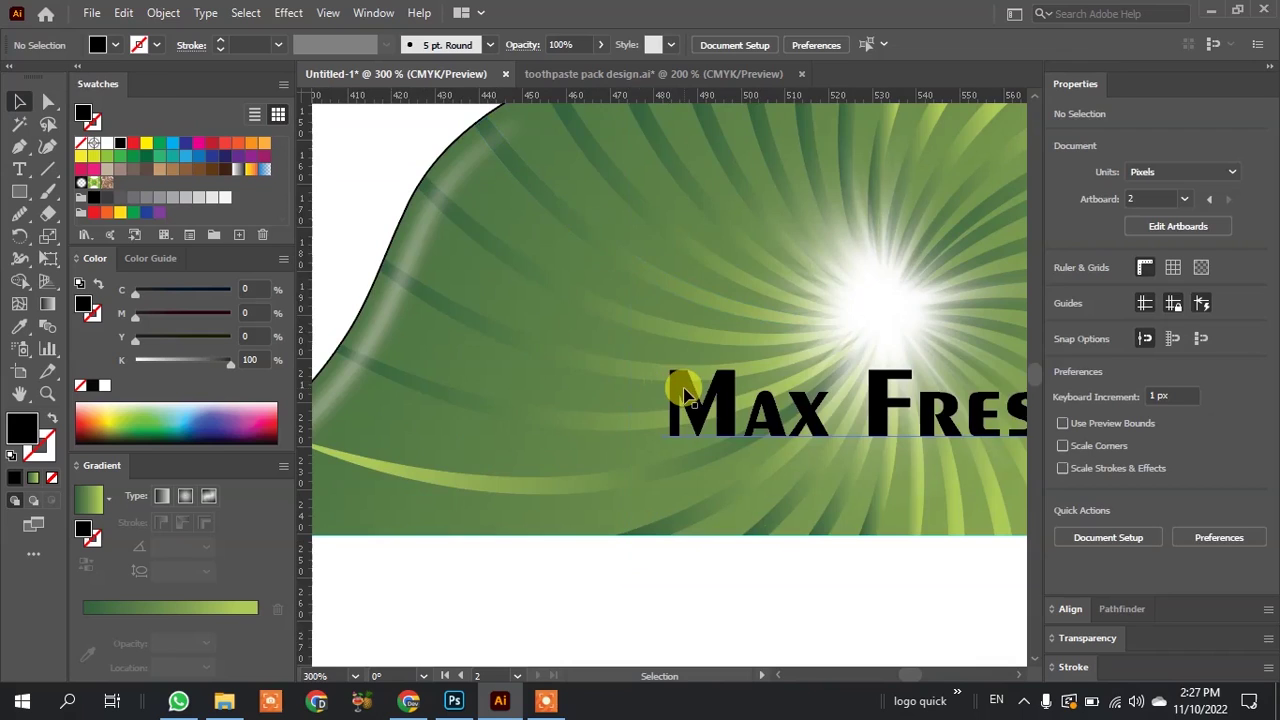
drag(682, 395, 443, 287)
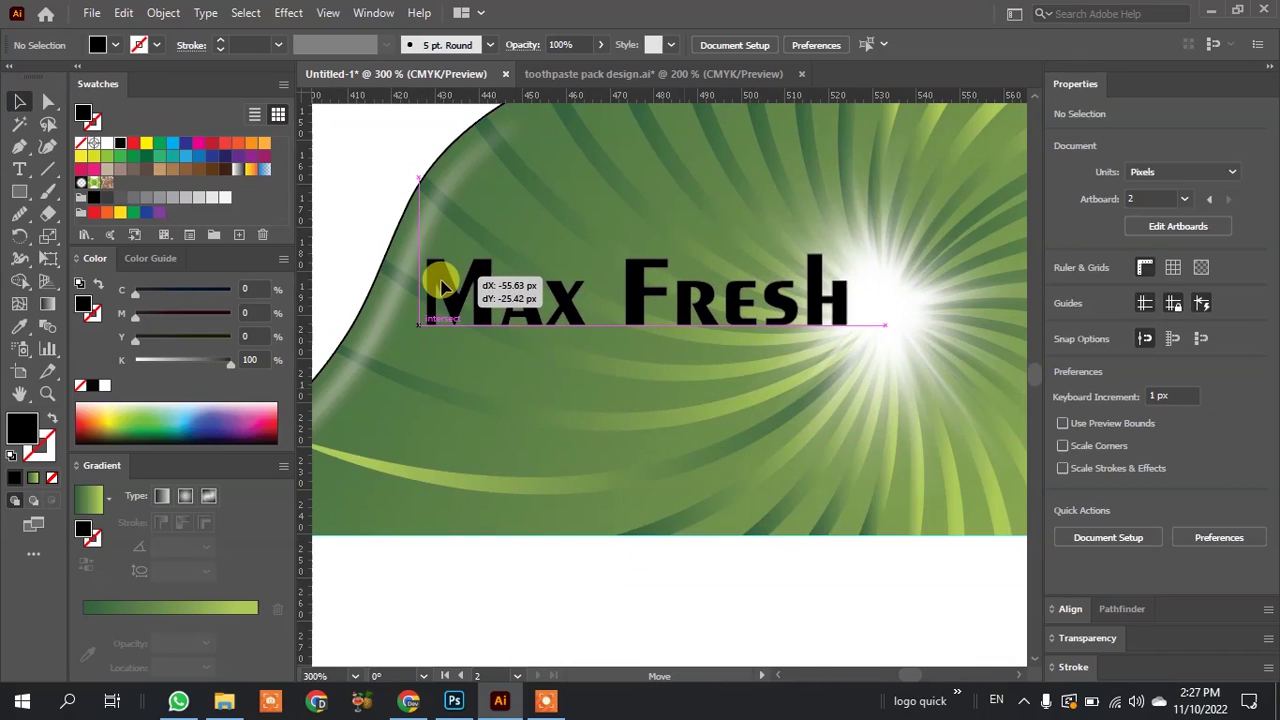
drag(443, 287, 436, 281)
scroll(620, 292, down, 2)
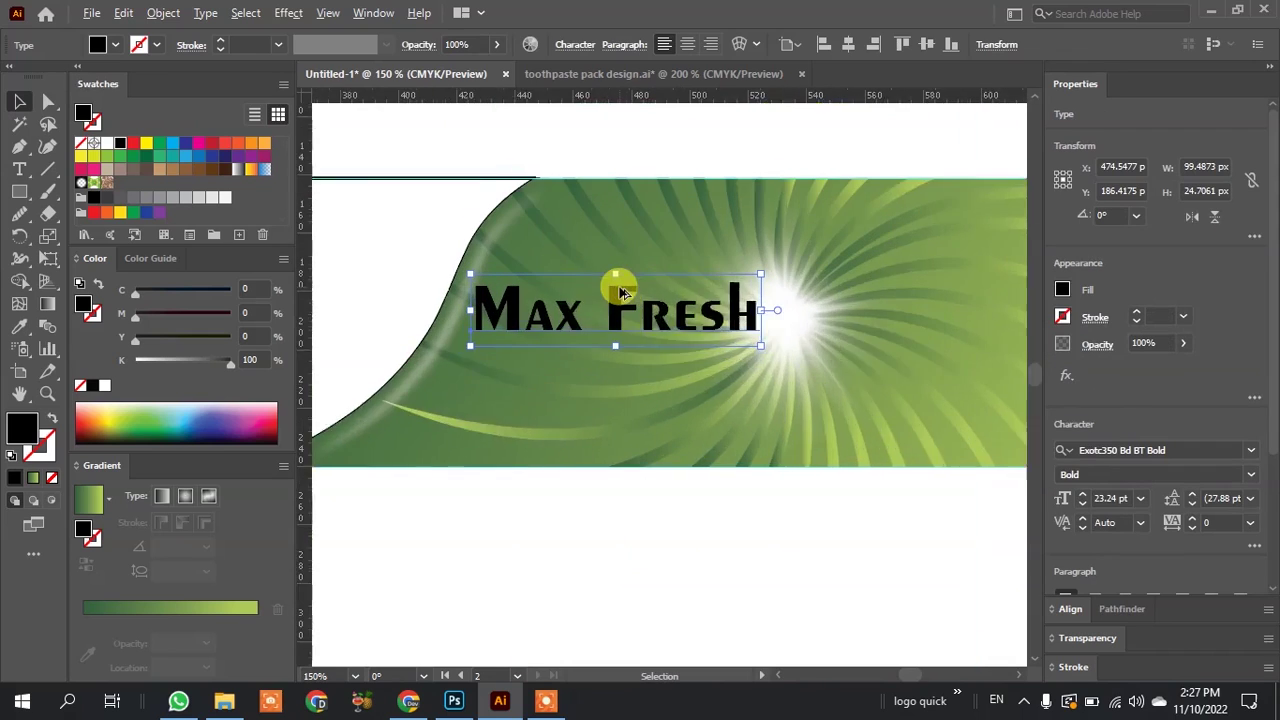
scroll(620, 292, up, 2)
drag(832, 375, 786, 367)
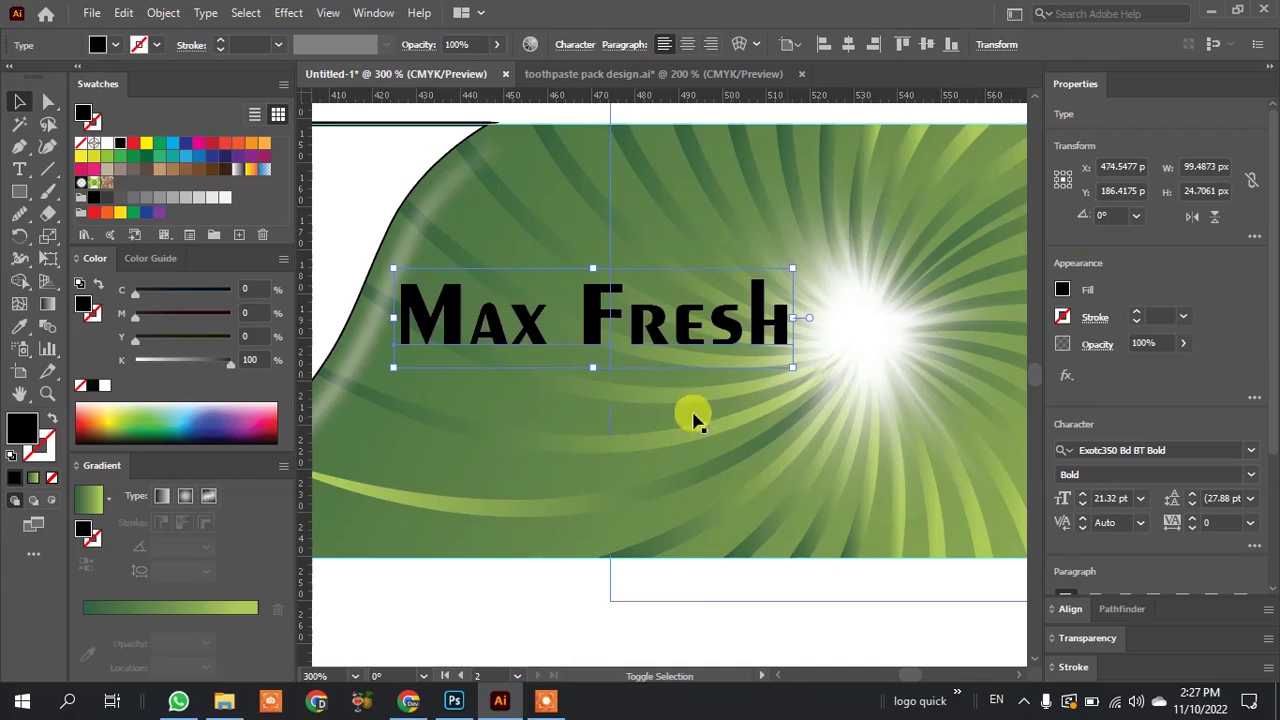
scroll(436, 316, up, 1)
drag(436, 316, 452, 345)
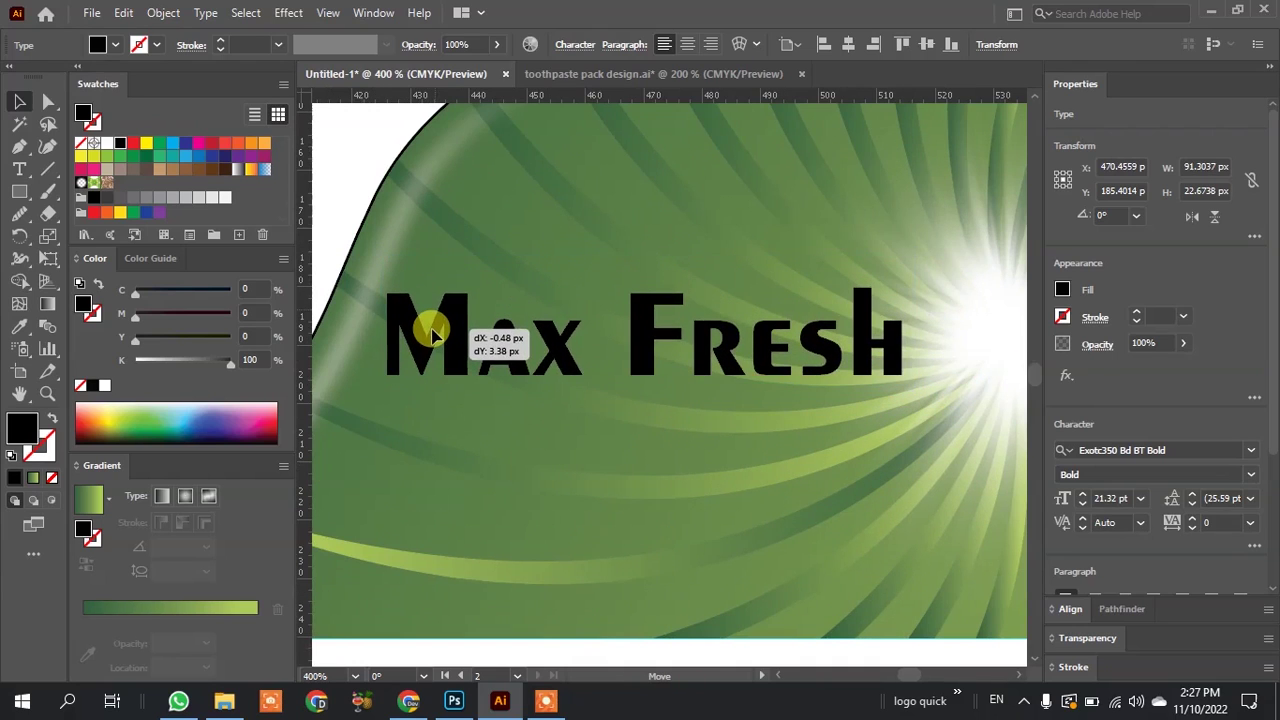
scroll(529, 323, down, 1)
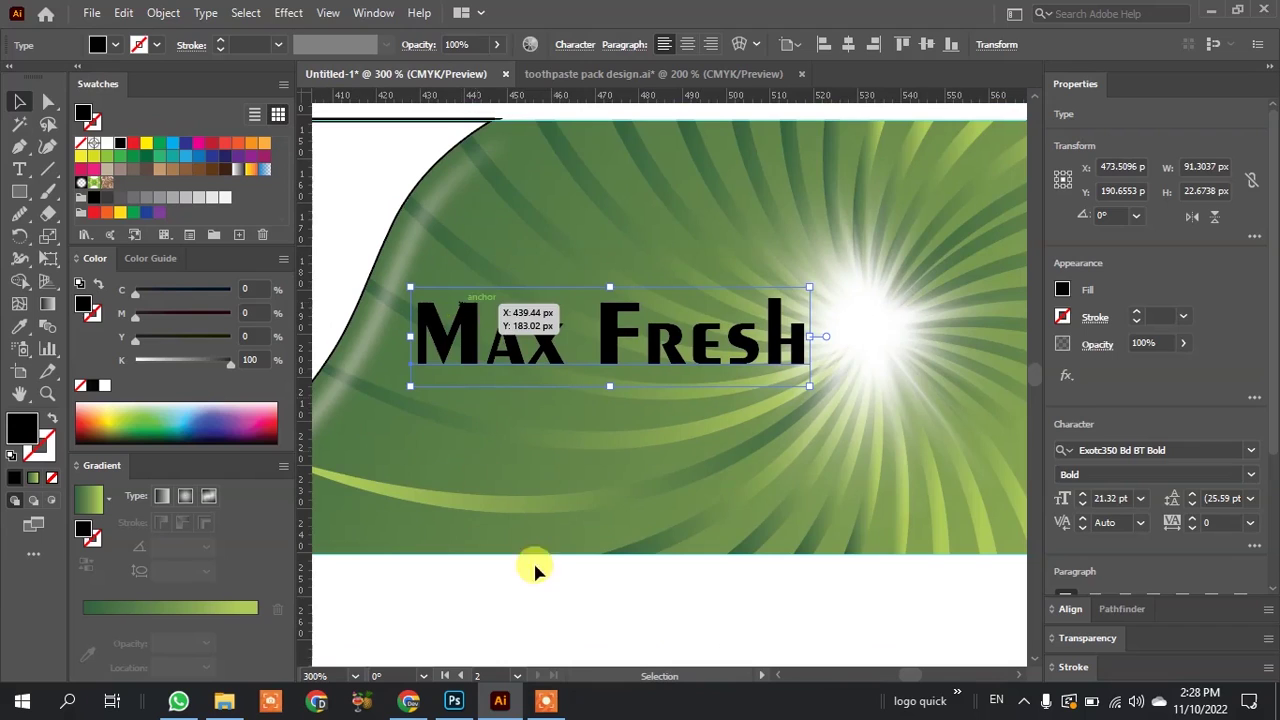
click(551, 597)
Convert the Max Fresh headline text to outlines.
click(477, 330)
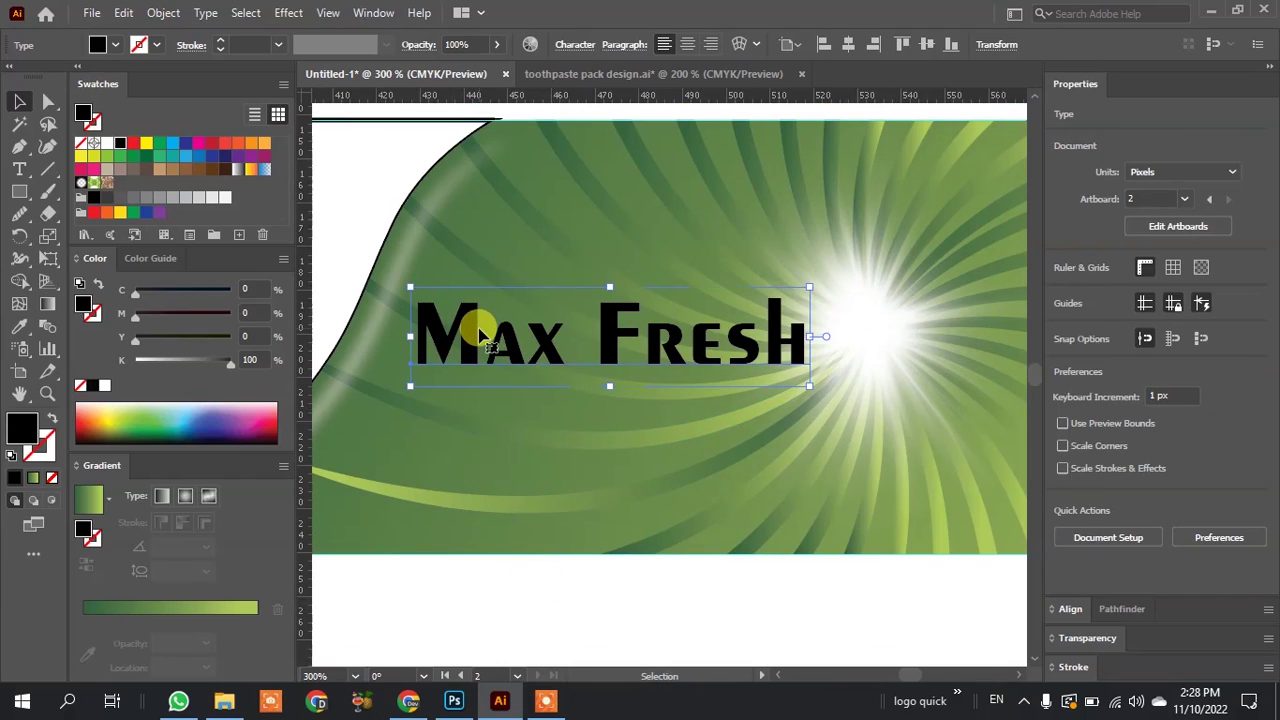
right_click(453, 340)
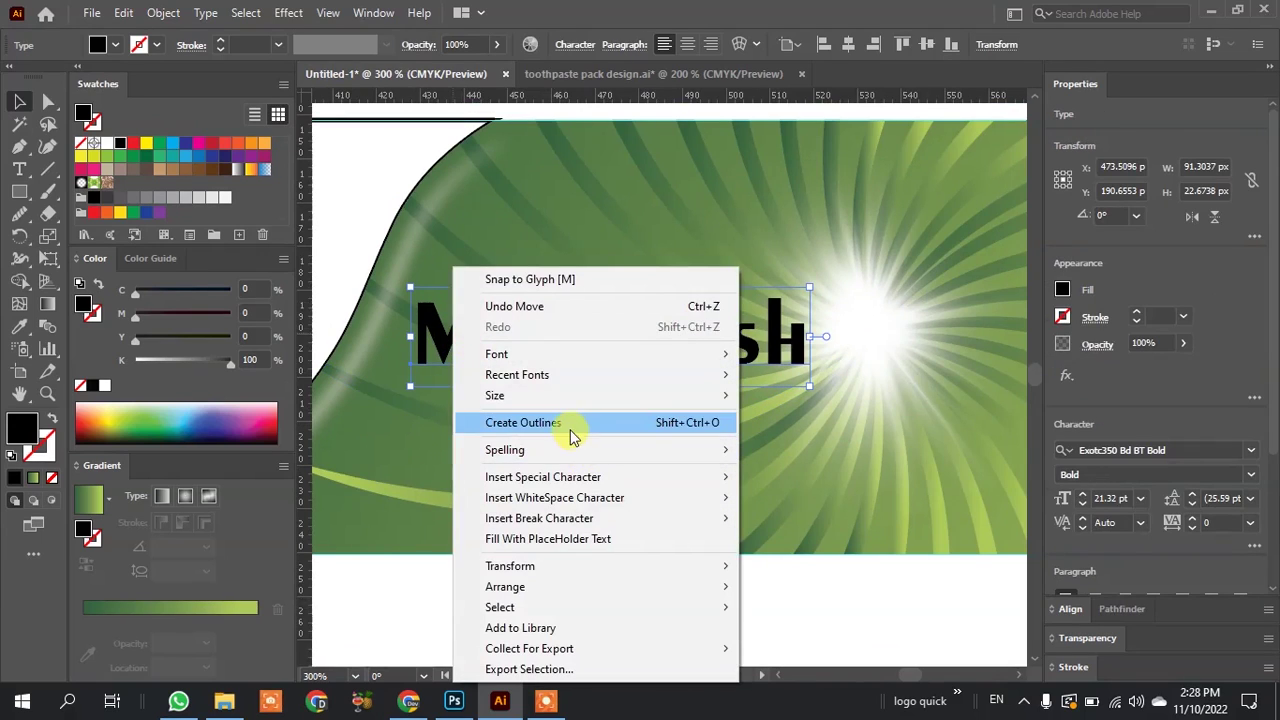
click(570, 424)
scroll(622, 333, up, 2)
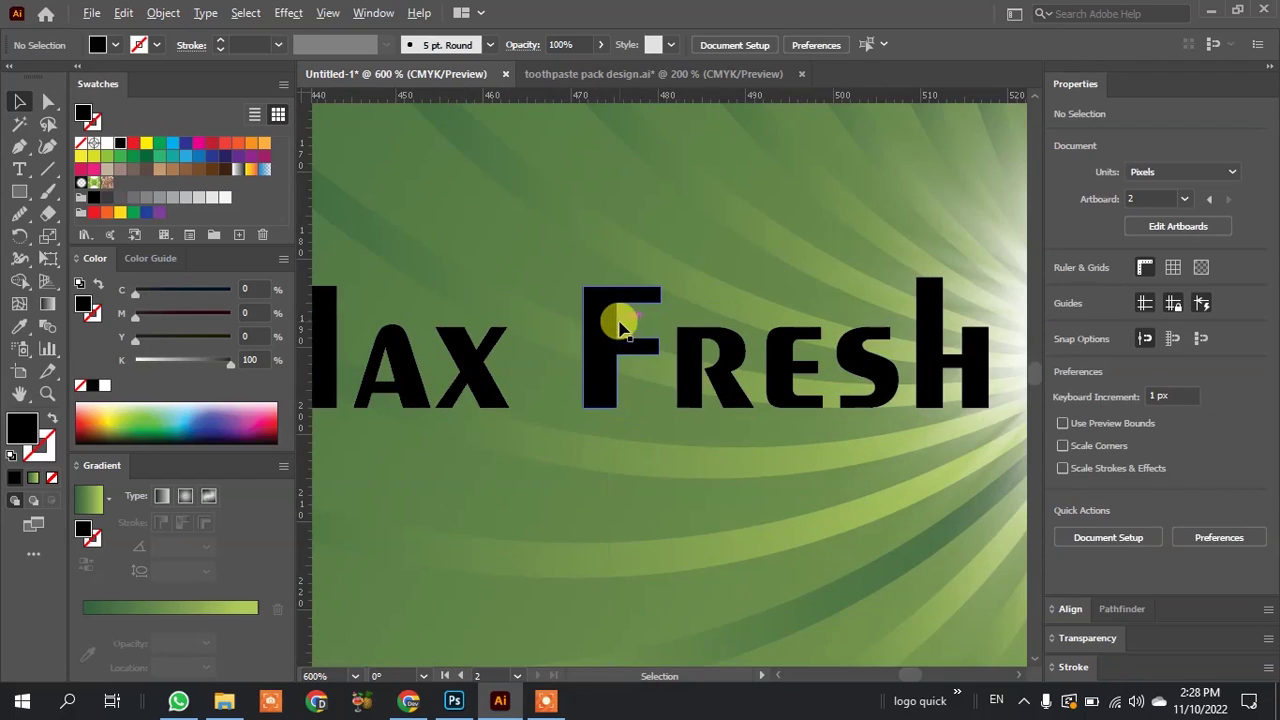
scroll(429, 400, up, 1)
scroll(577, 383, up, 1)
scroll(578, 340, down, 2)
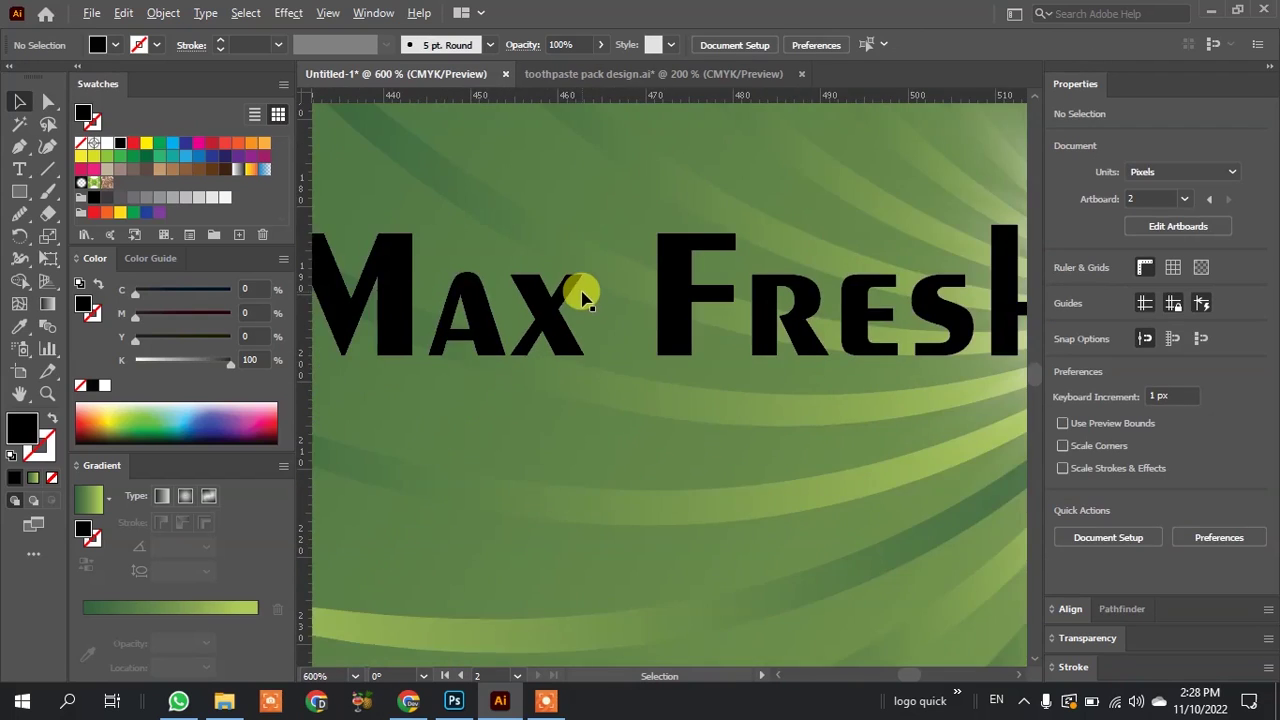
scroll(580, 289, down, 2)
scroll(662, 435, down, 1)
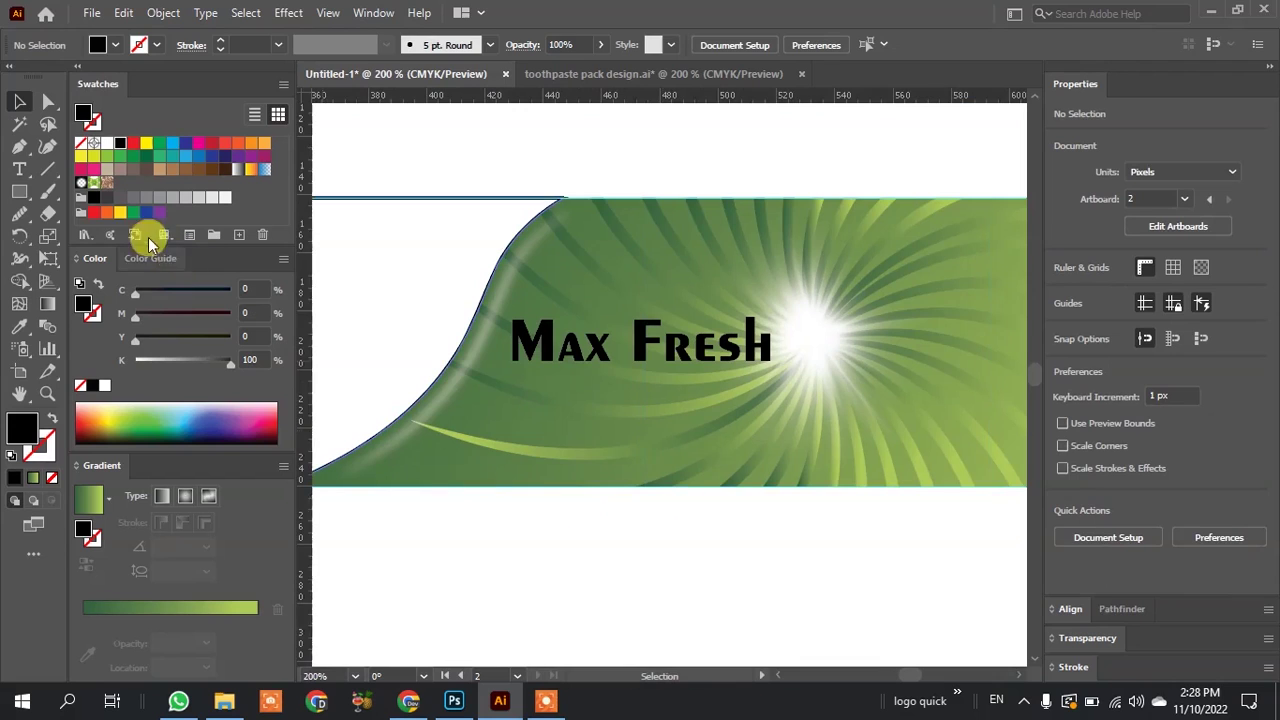
click(19, 191)
Draw a thin rectangle, about 88.2 × 7.2 px, spanning beneath the 'Max Fresh' headline.
scroll(480, 375, up, 1)
scroll(520, 372, up, 1)
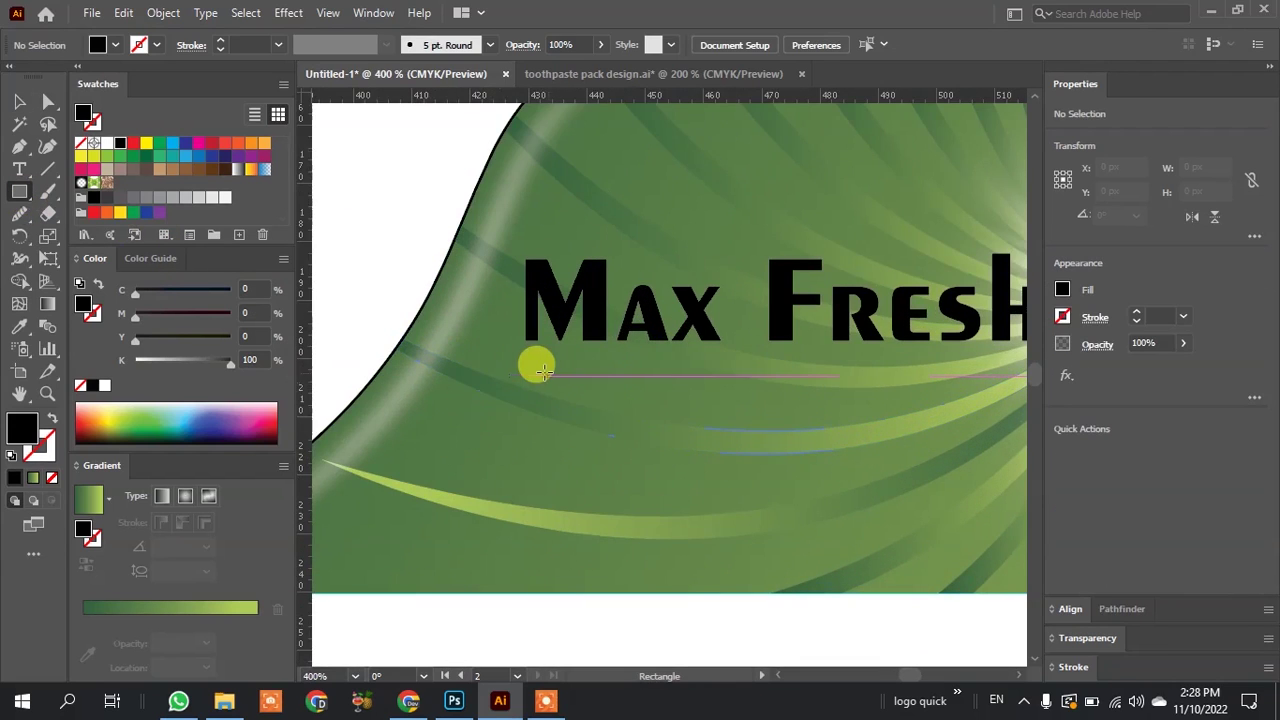
scroll(491, 357, down, 1)
scroll(820, 385, up, 1)
scroll(527, 390, up, 1)
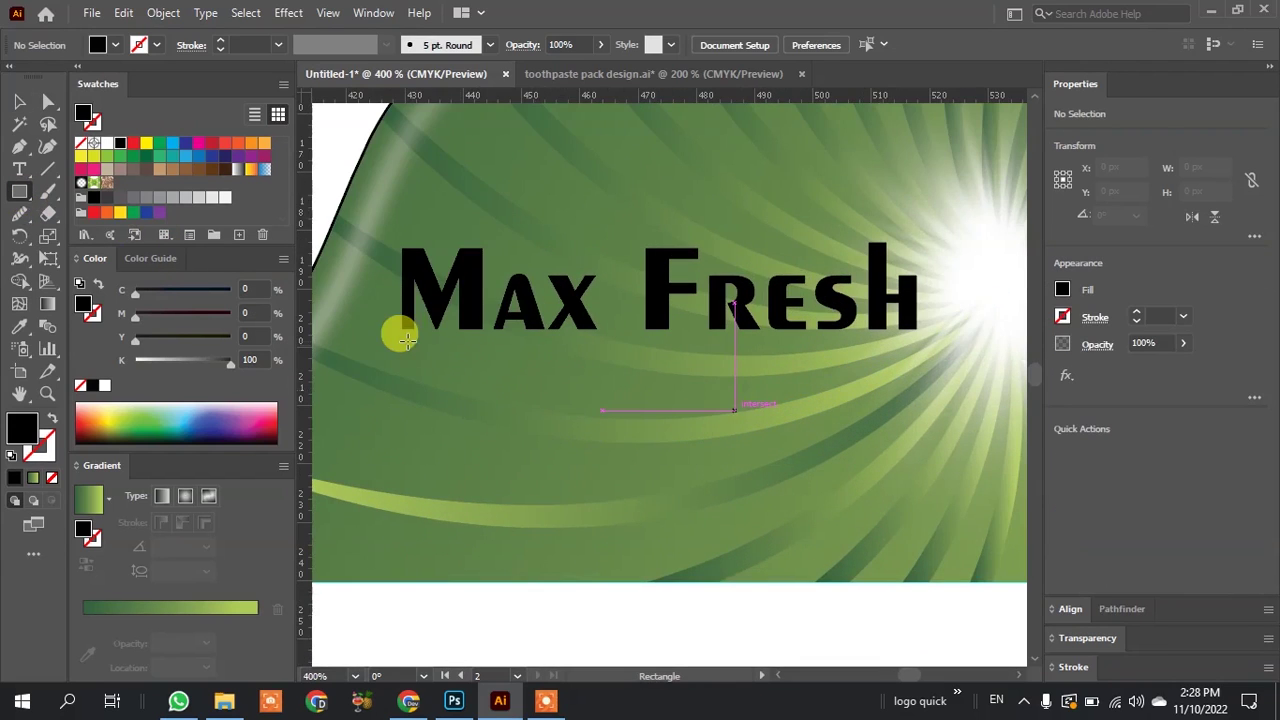
drag(400, 338, 913, 392)
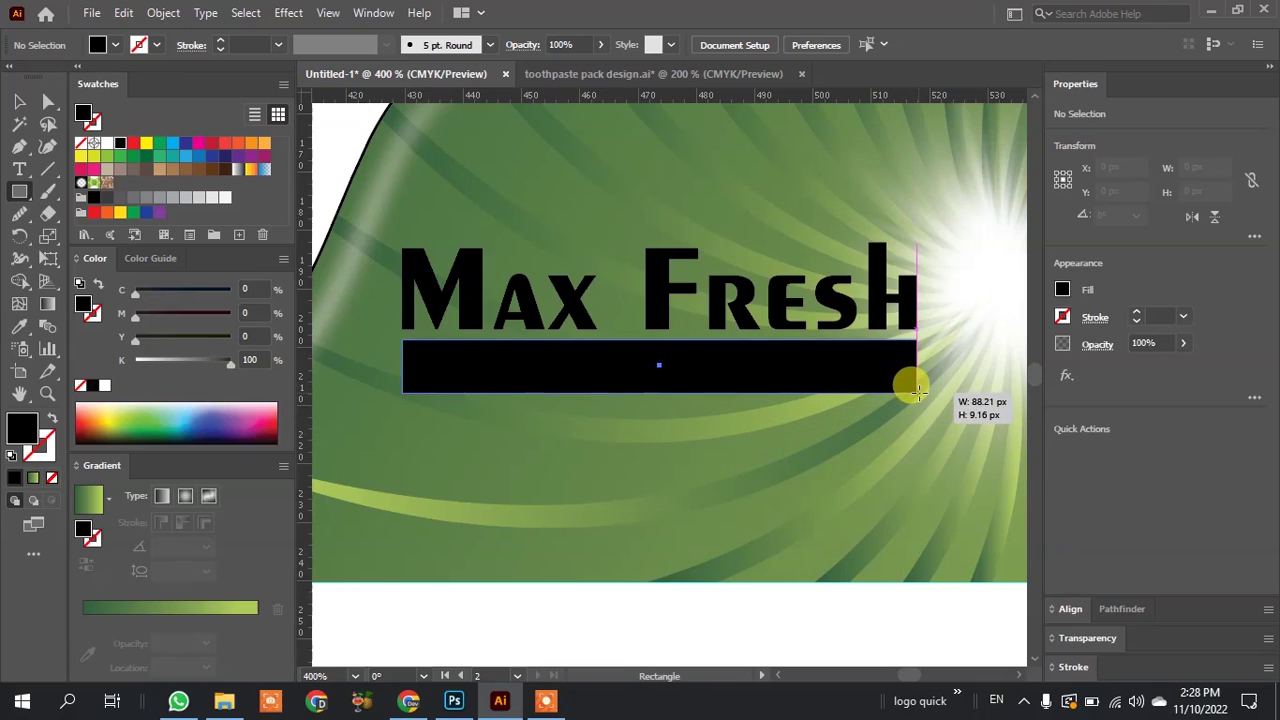
drag(918, 393, 917, 382)
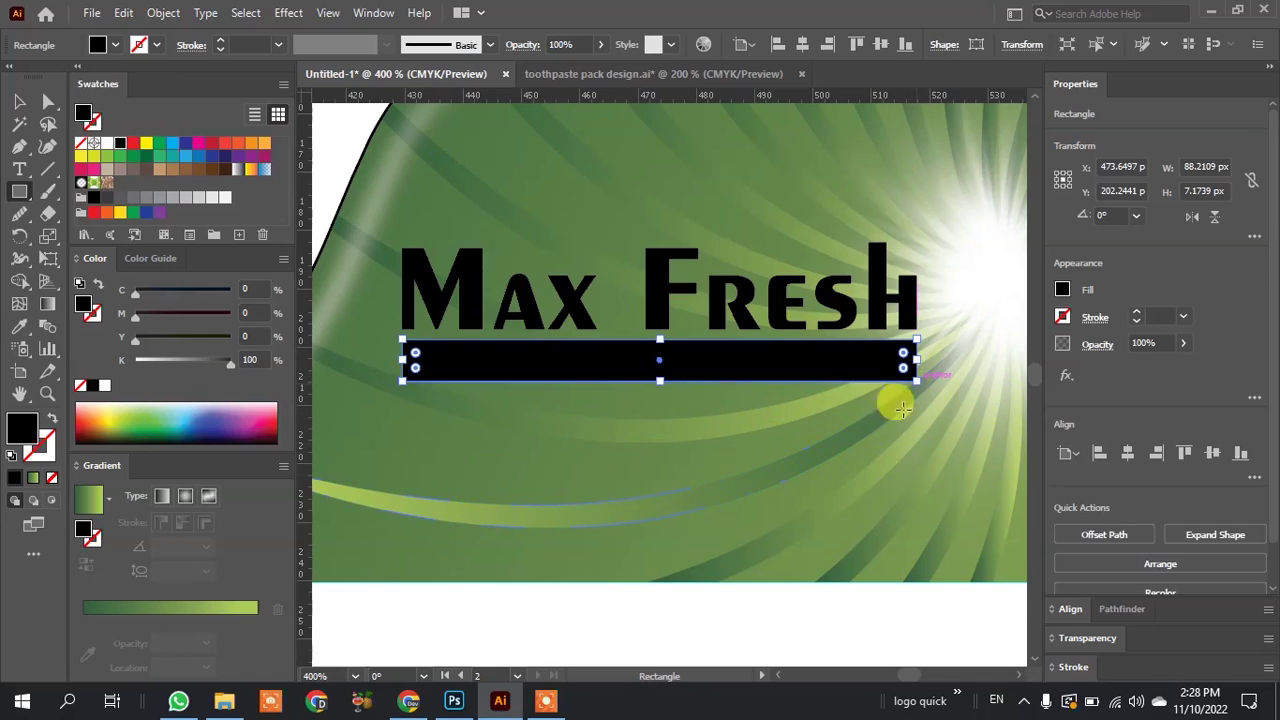
key(ctrl+minus)
click(18, 103)
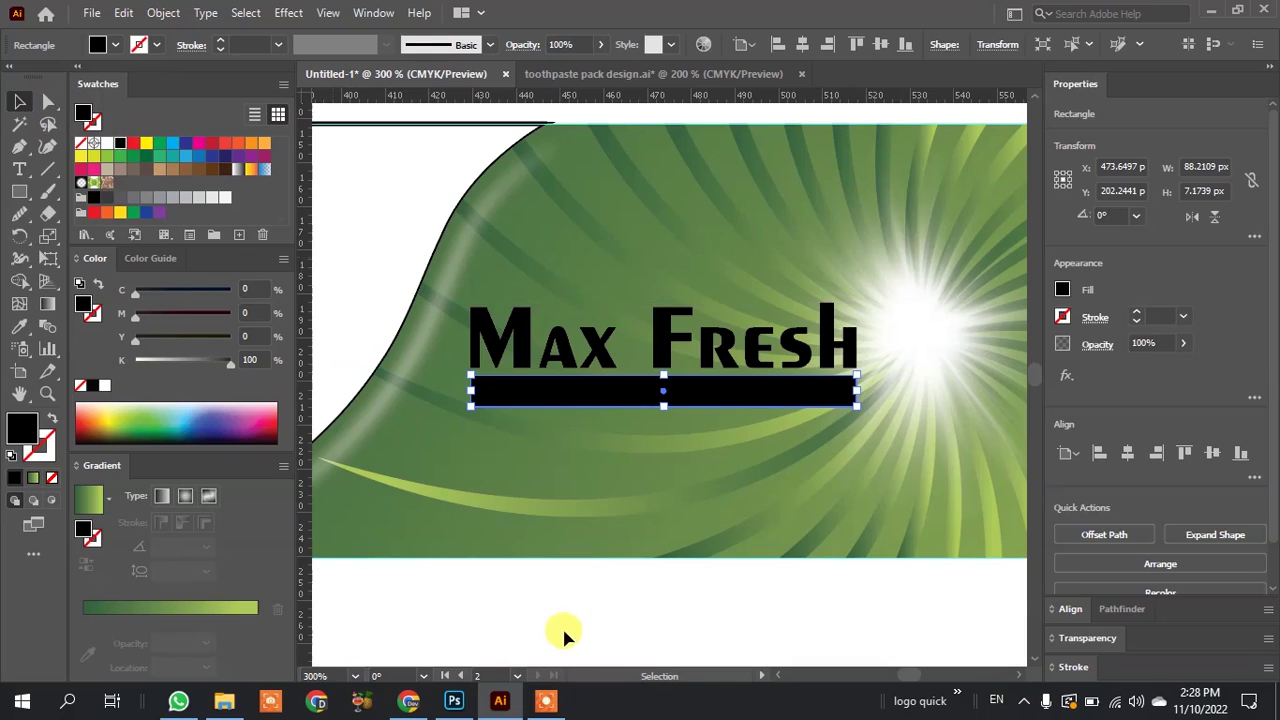
Recolour the 'Max Fresh' headline group with the dark green swatch colour using the Eyedropper.
click(571, 646)
click(515, 332)
scroll(524, 415, down, 2)
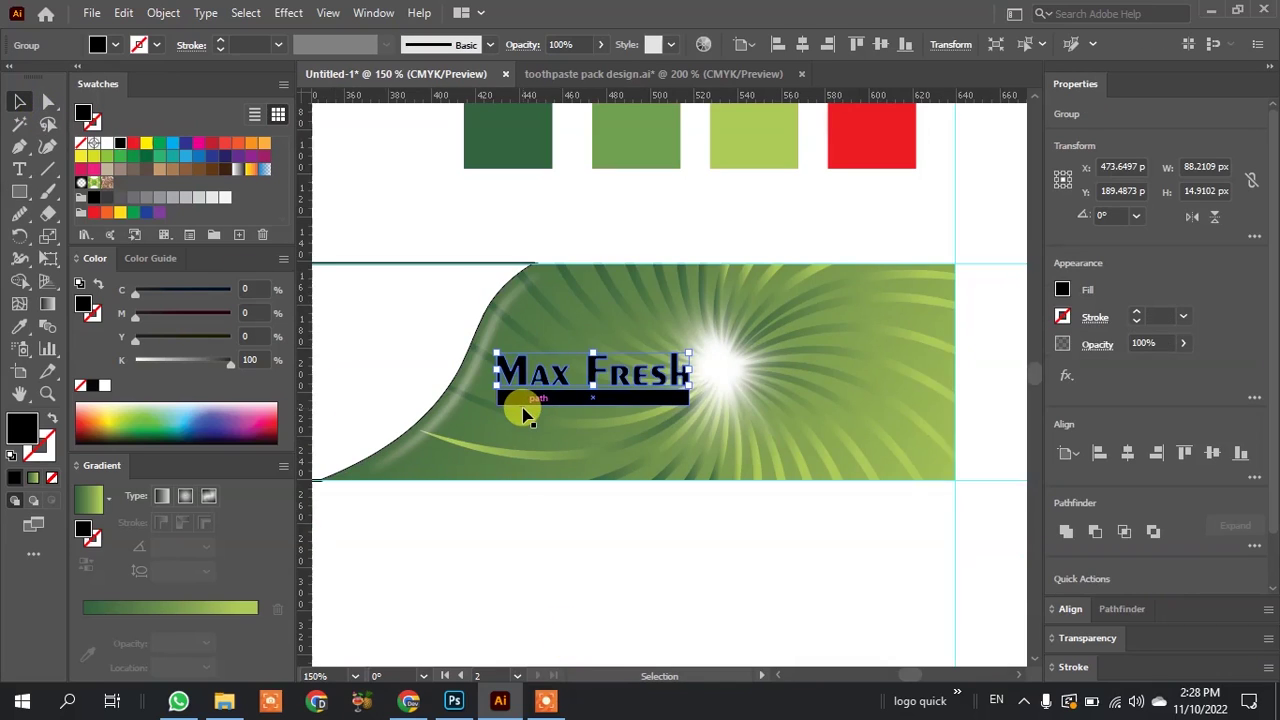
key(i)
click(498, 127)
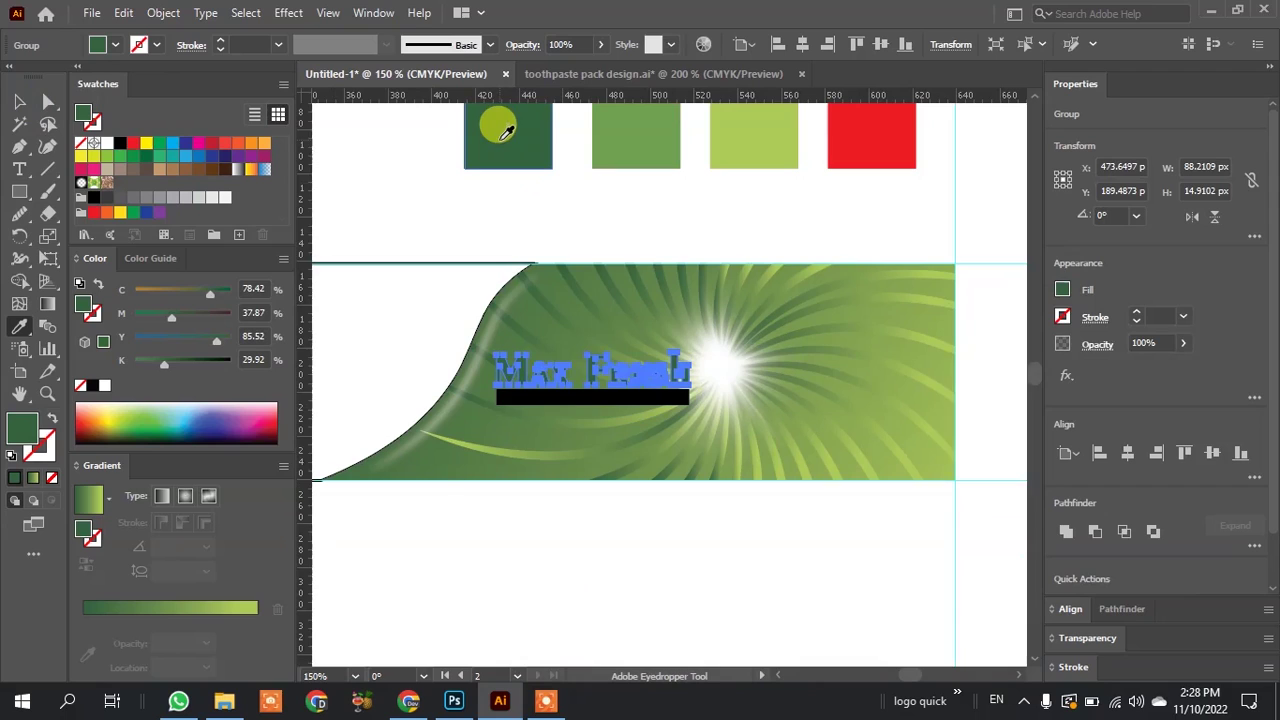
click(18, 101)
Give the black bar under the headline the same dark green swatch colour, then reselect it.
click(560, 400)
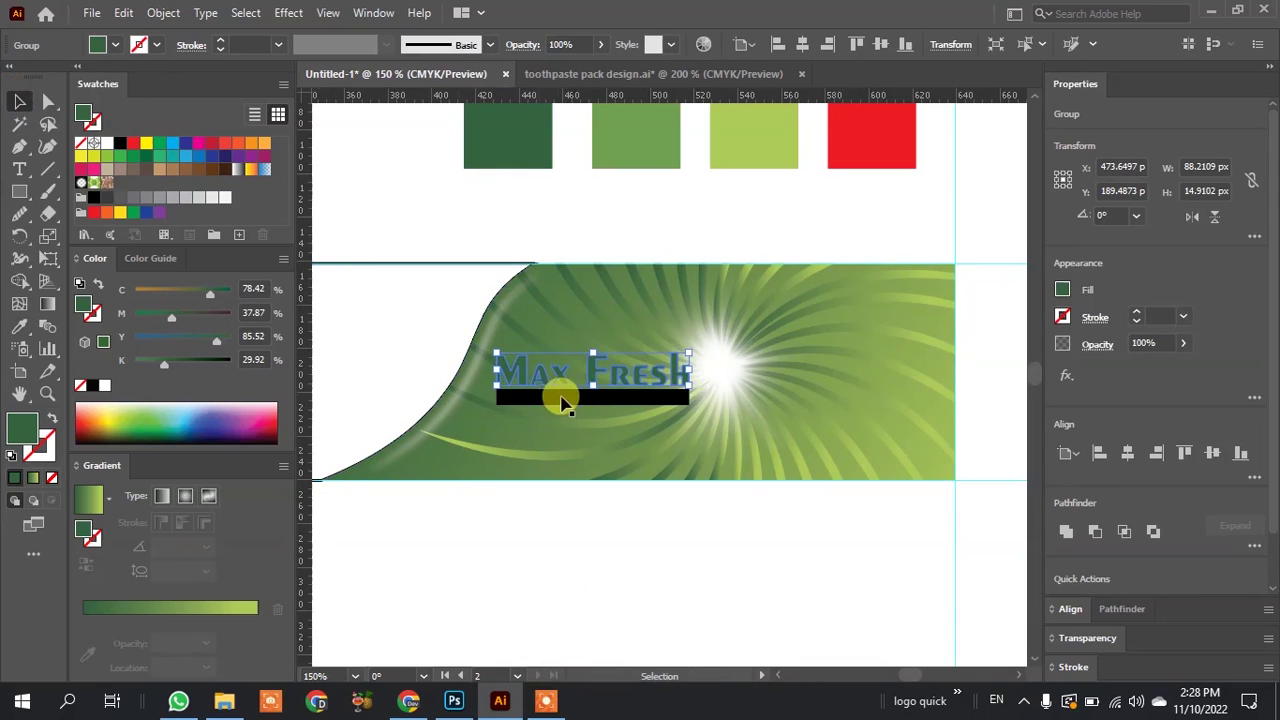
click(560, 400)
key(i)
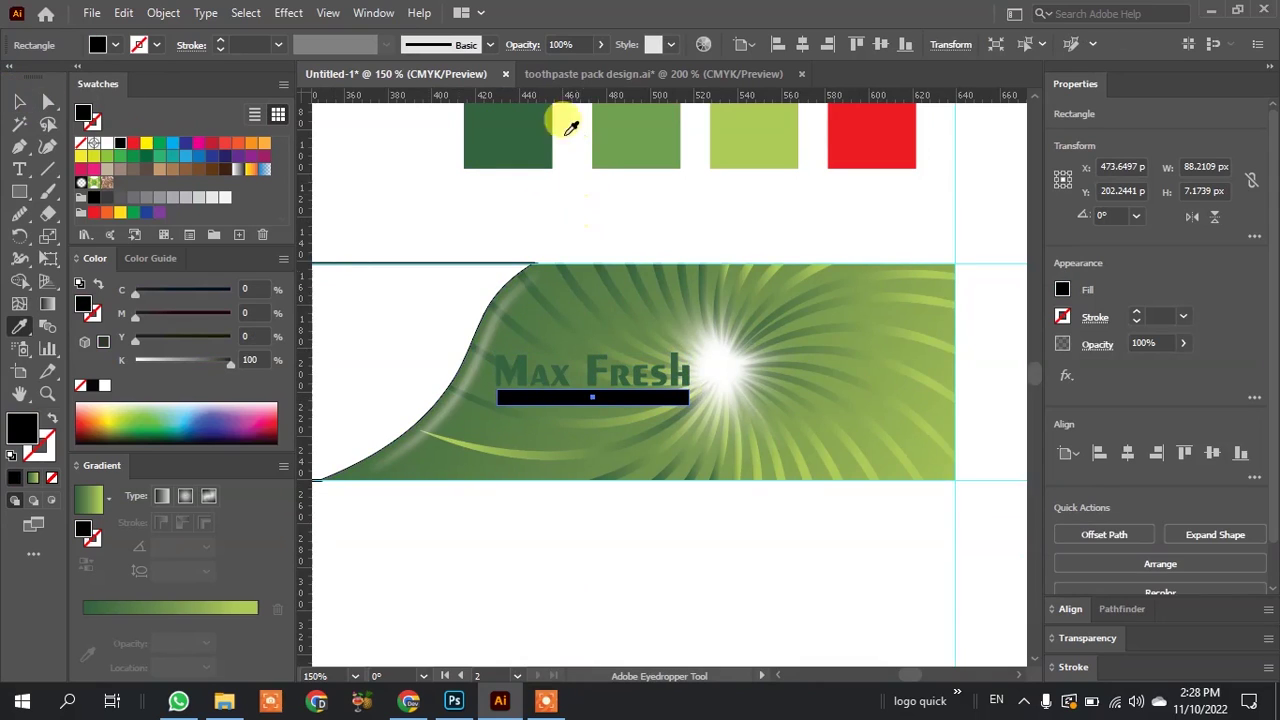
click(530, 120)
click(18, 101)
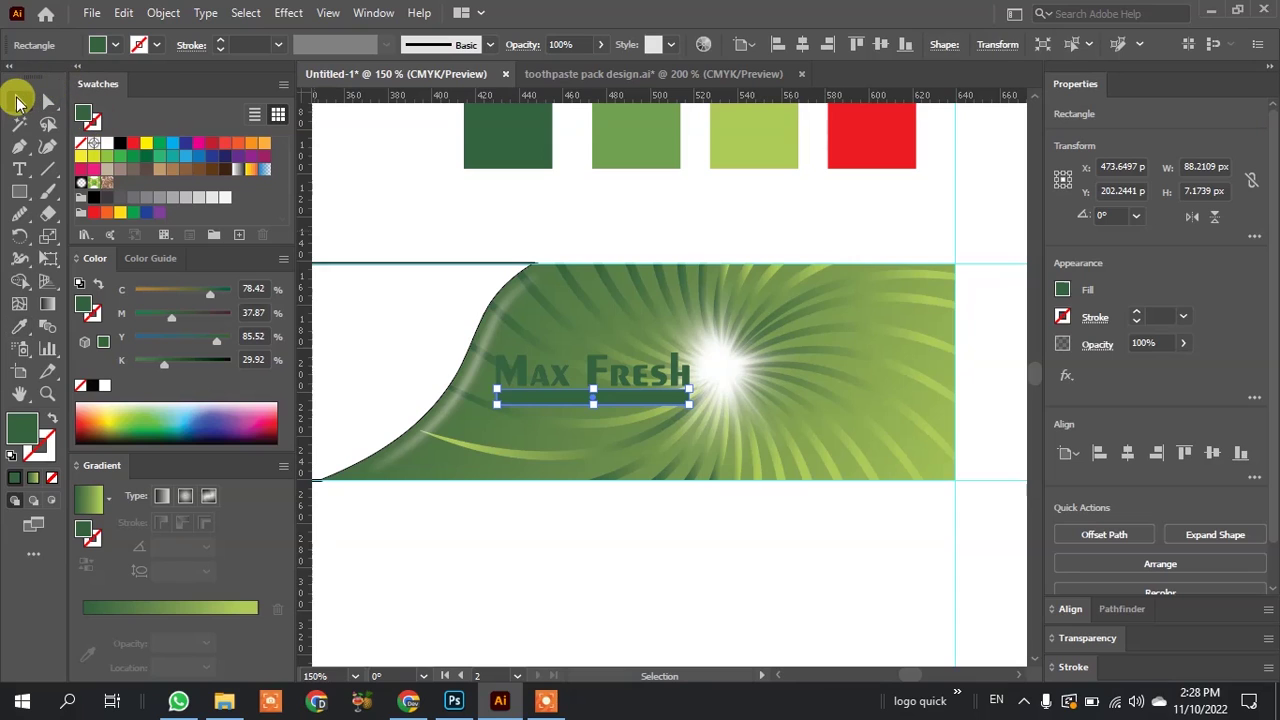
click(642, 547)
alt+scroll(526, 340, up, 3)
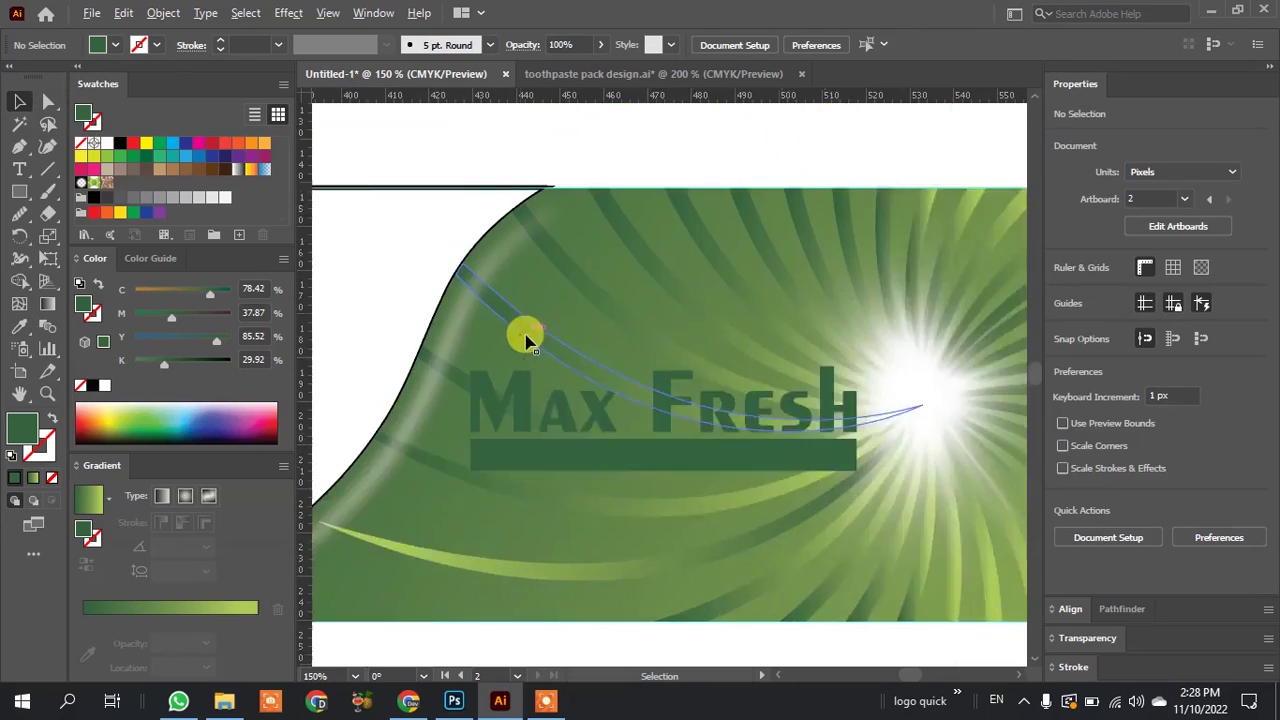
alt+scroll(526, 340, up, 2)
click(712, 500)
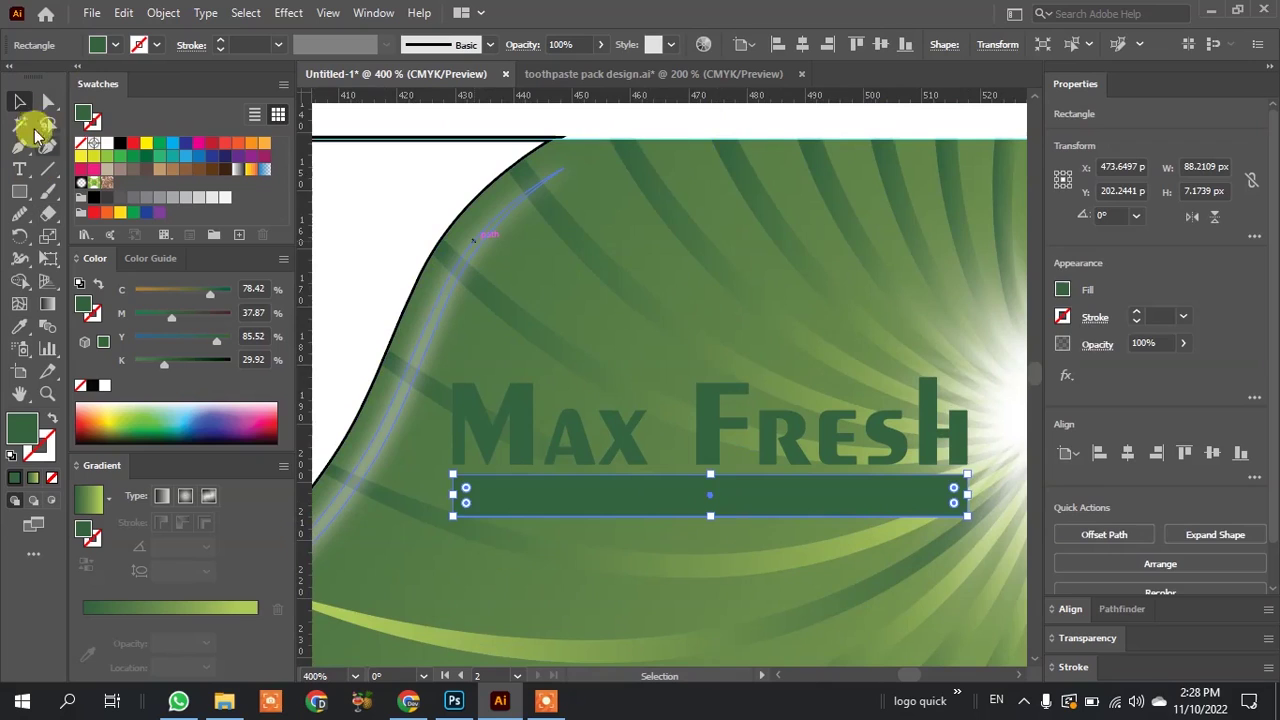
Fill the bar with a linear gradient, light end at 87.6%, dark start sampled from the artwork.
click(110, 607)
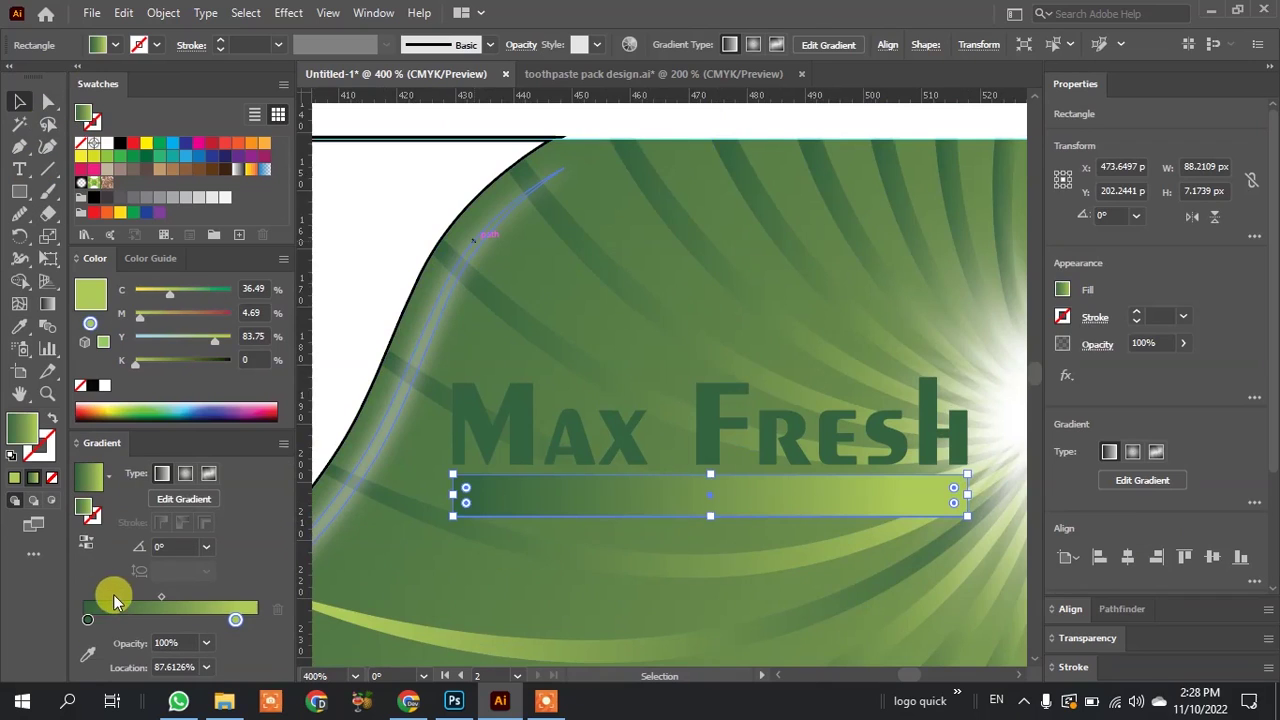
drag(256, 620, 237, 622)
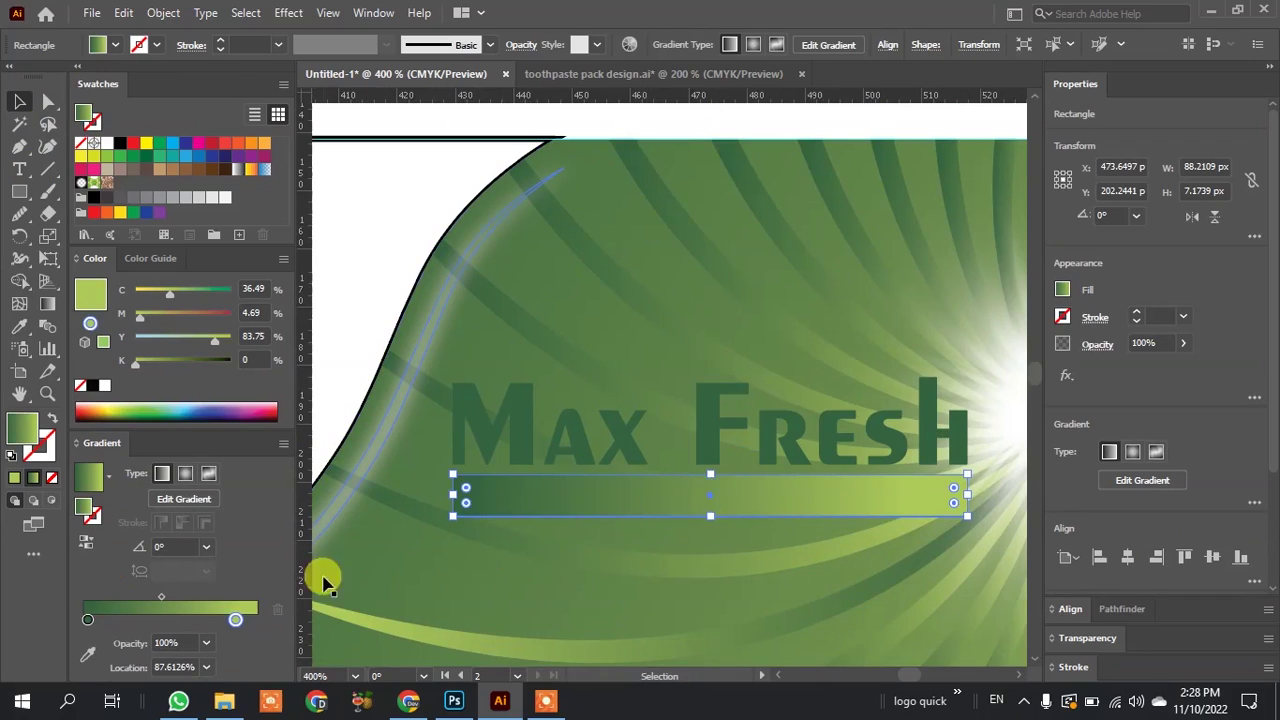
click(86, 620)
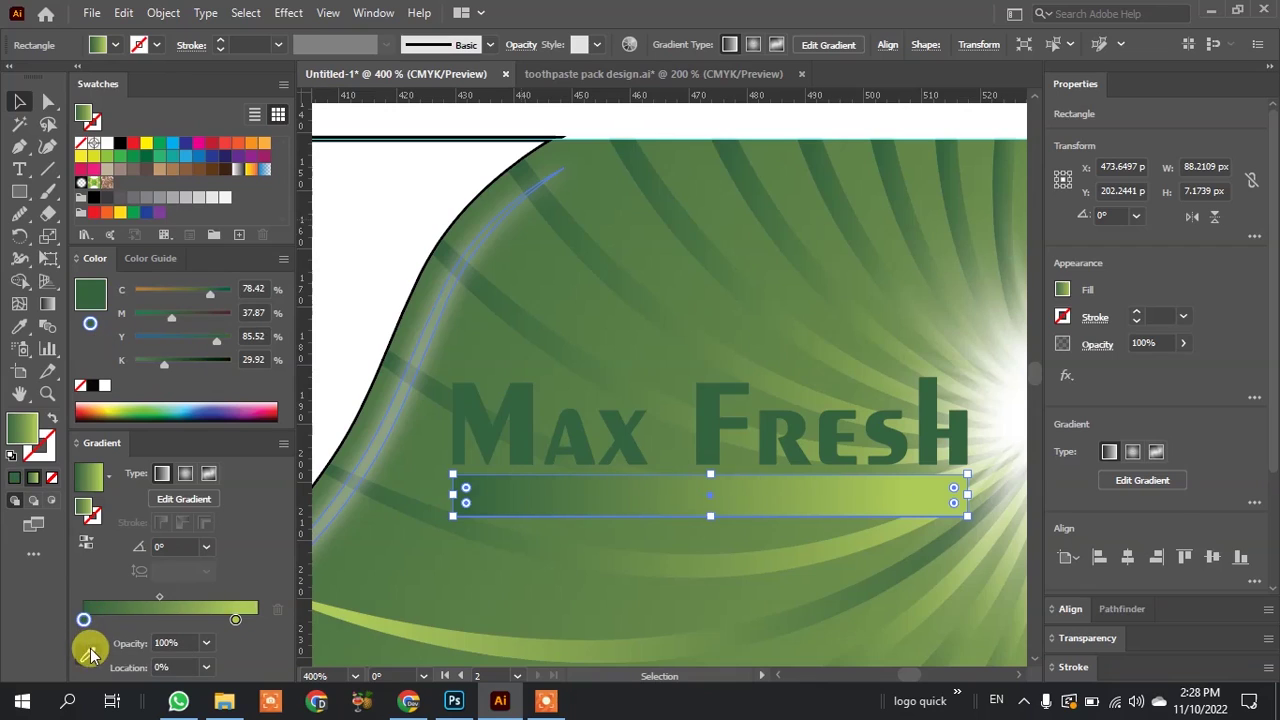
click(88, 653)
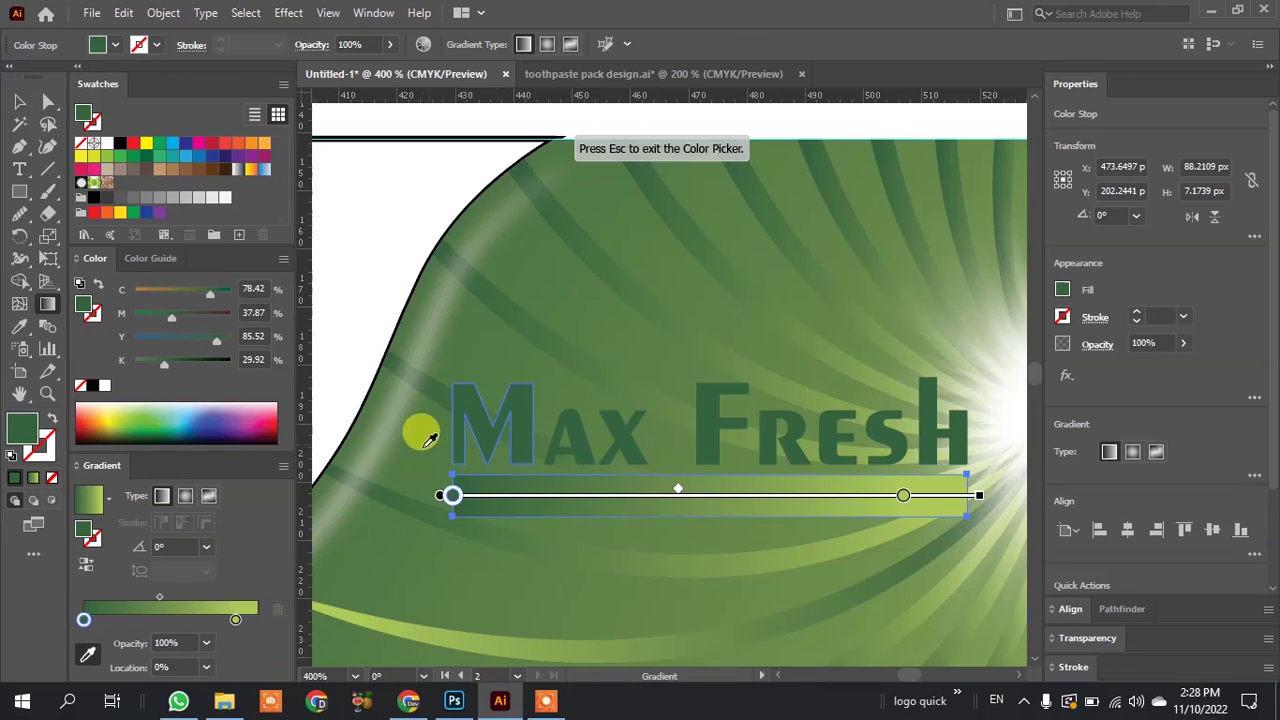
click(236, 622)
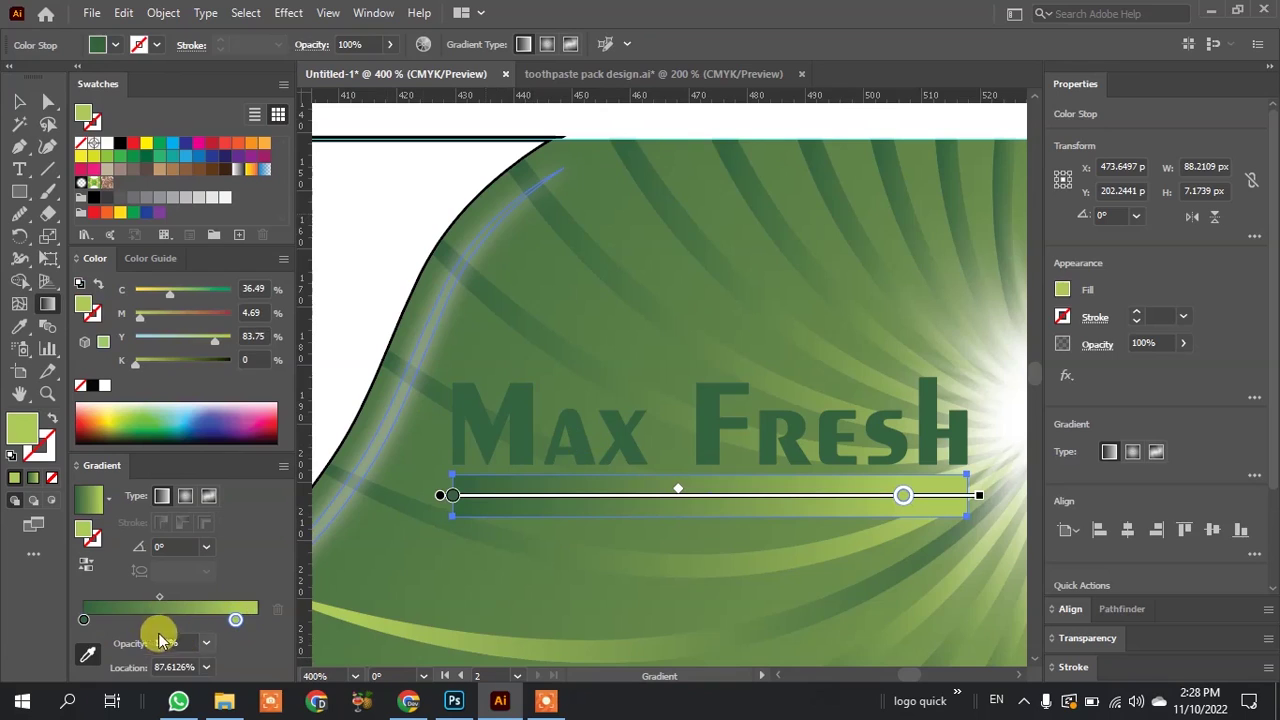
Add a stop near 37%, remove the light green stop, and reposition the dark green stop.
drag(108, 625, 148, 620)
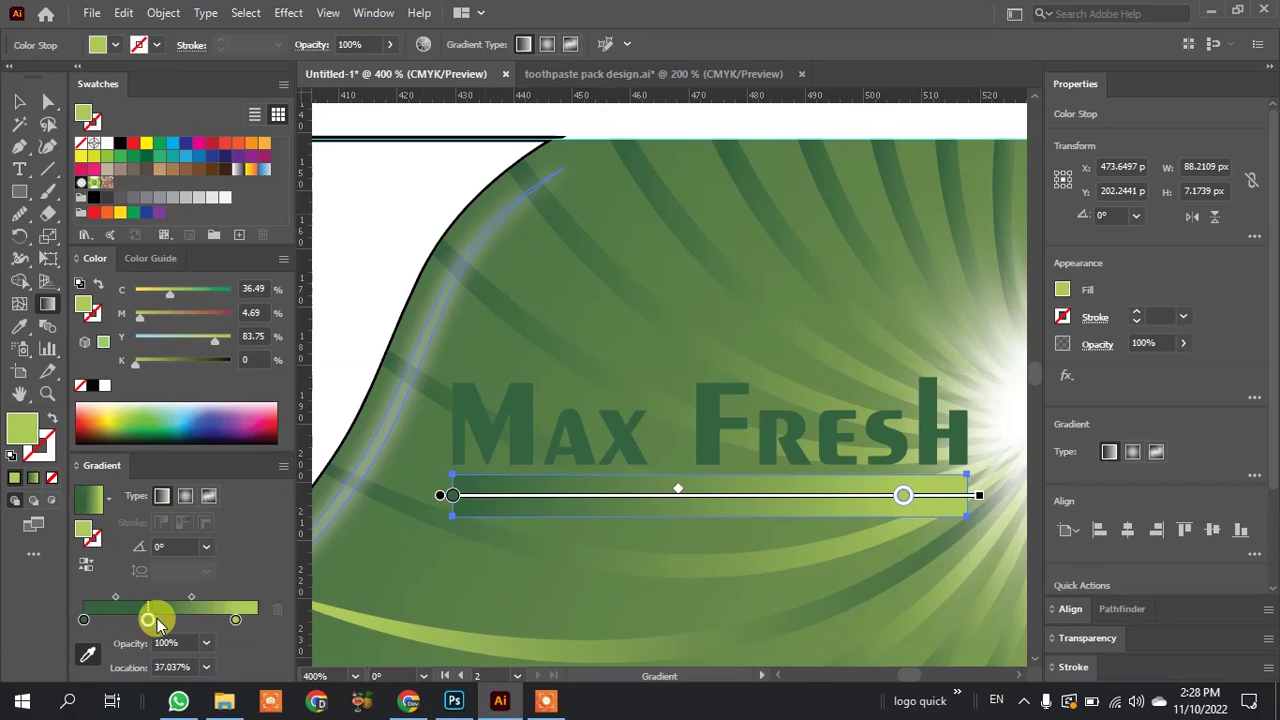
drag(240, 621, 277, 610)
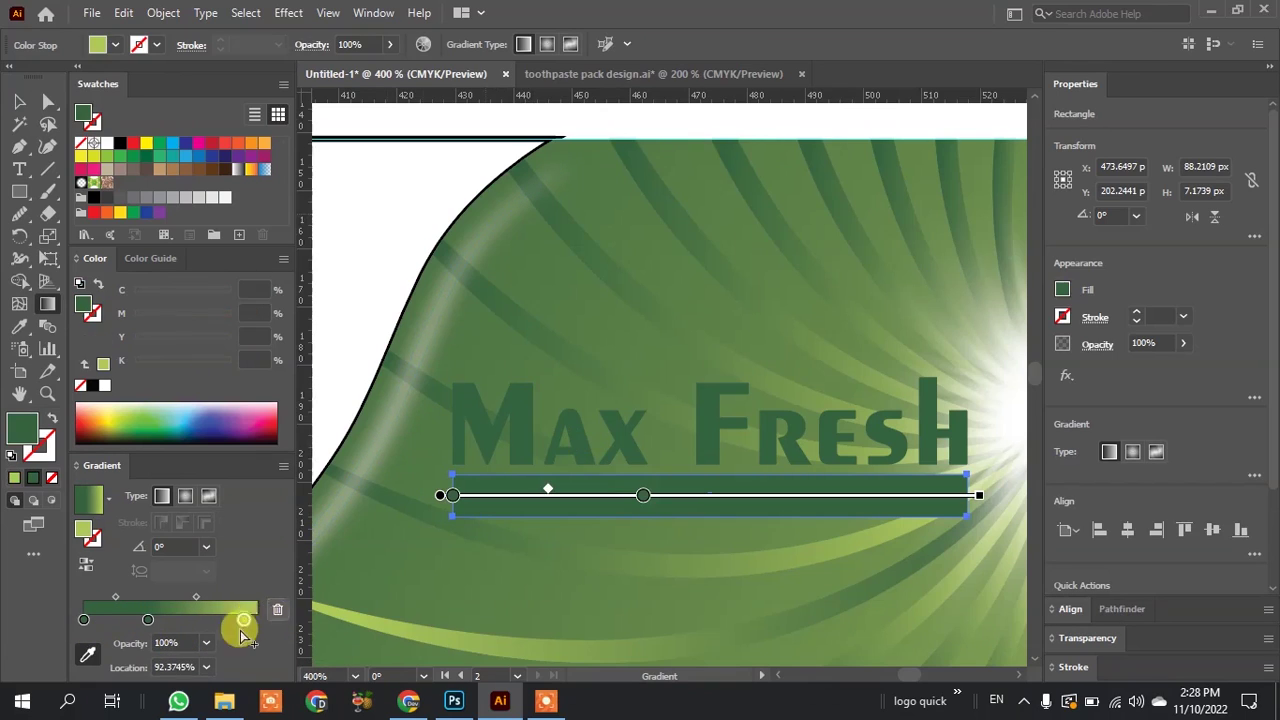
drag(148, 620, 247, 621)
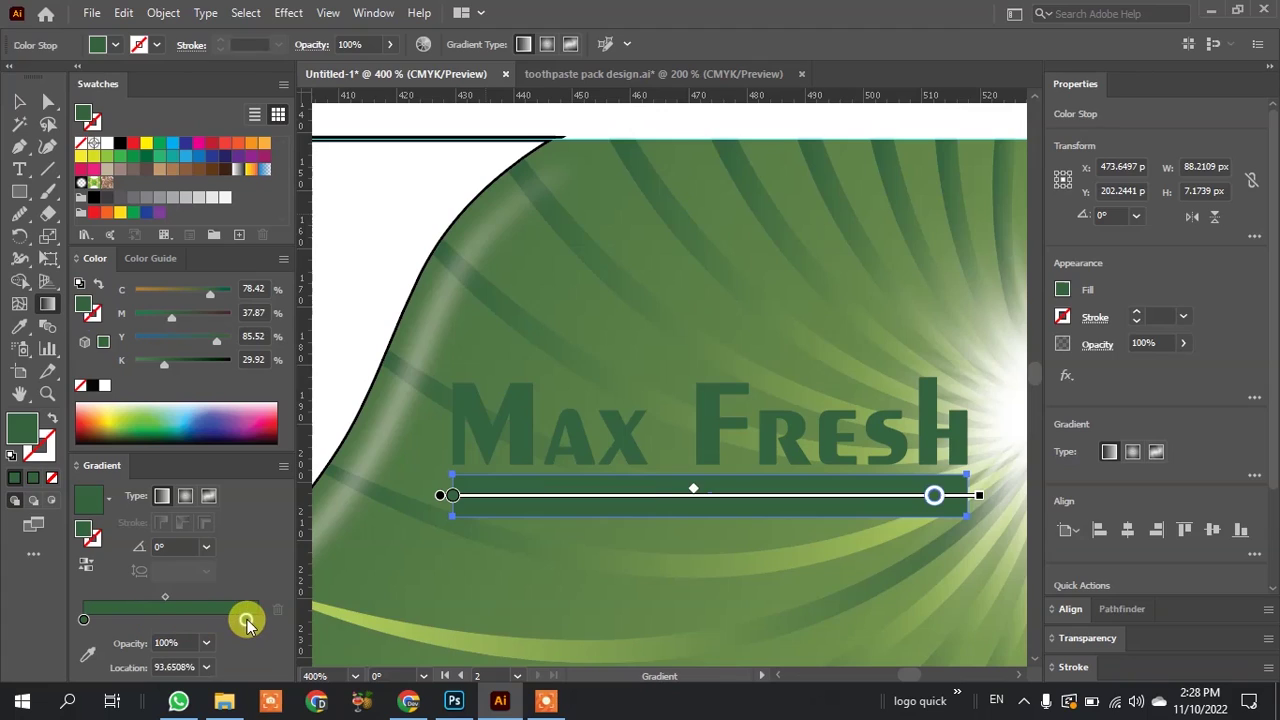
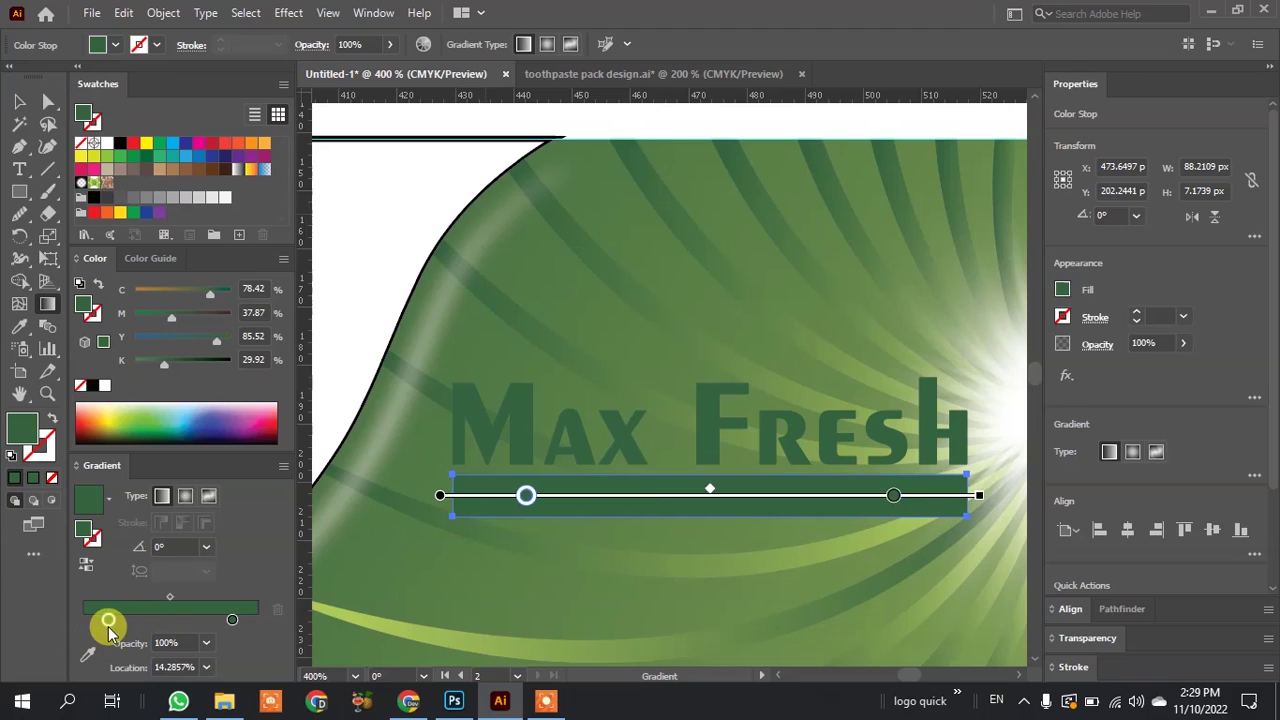
Add gradient stops at 0% and 100% and set the right end stop to 0% opacity.
click(80, 620)
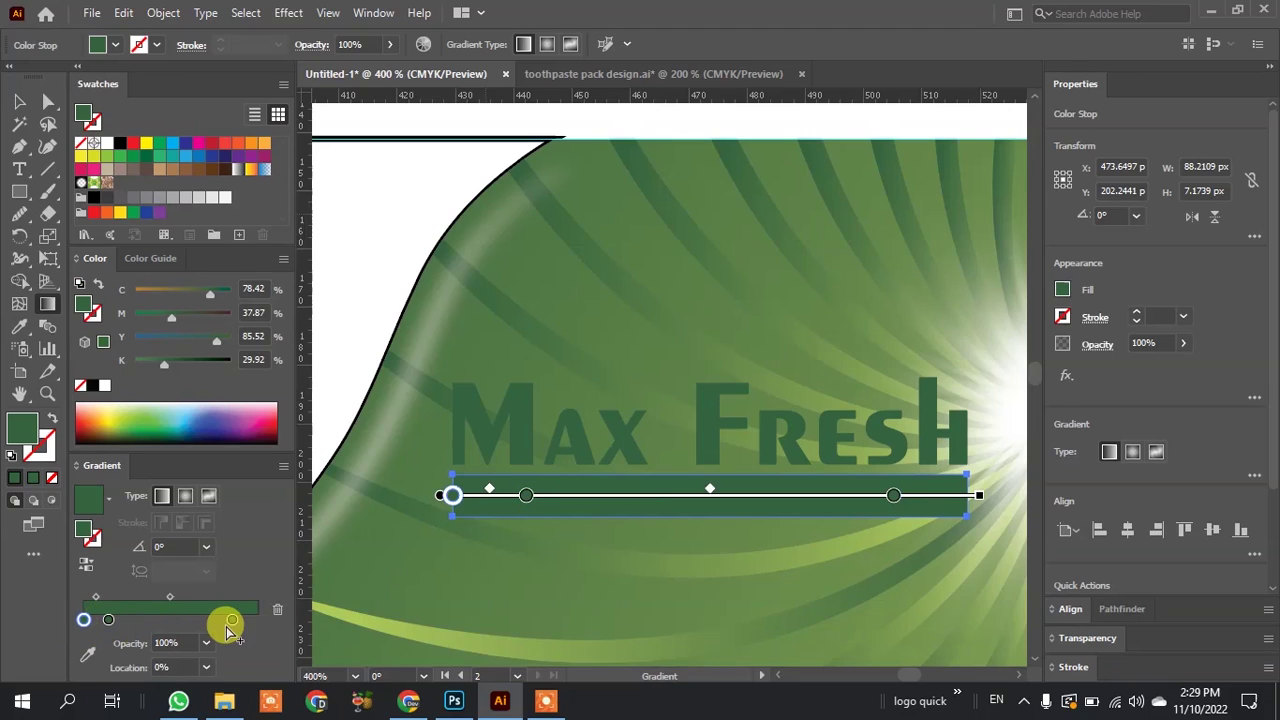
click(258, 621)
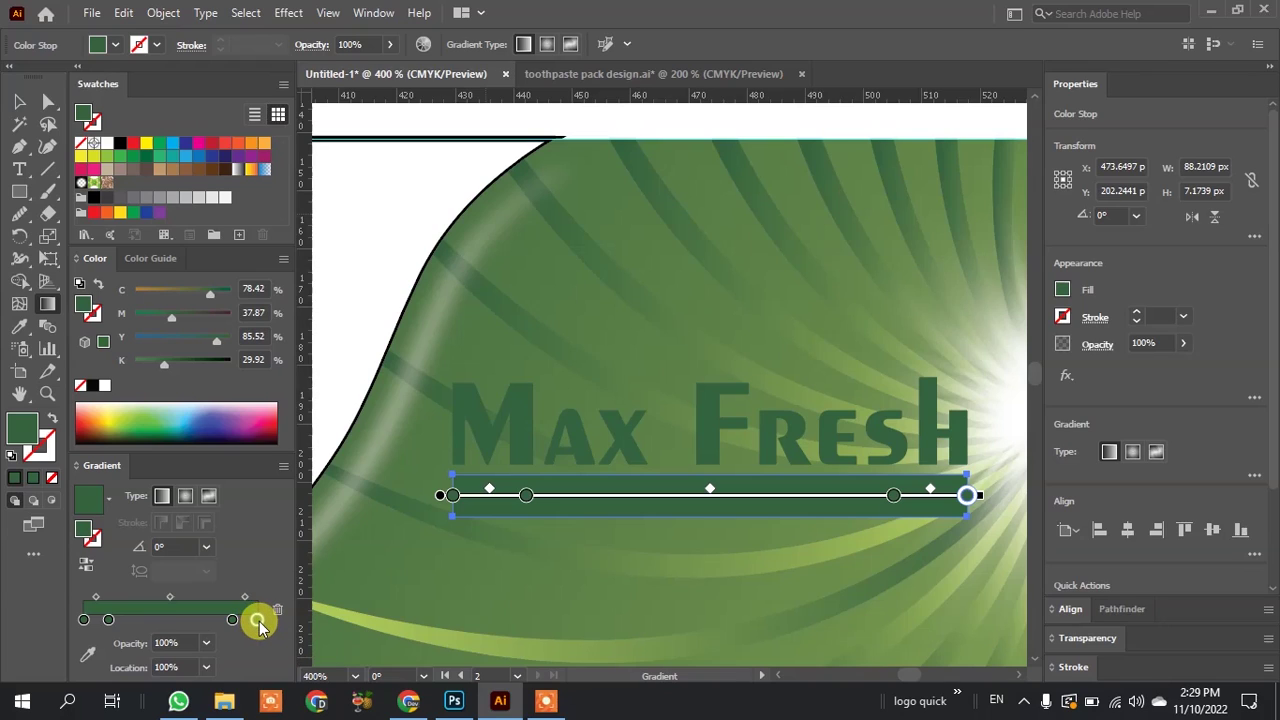
double_click(258, 621)
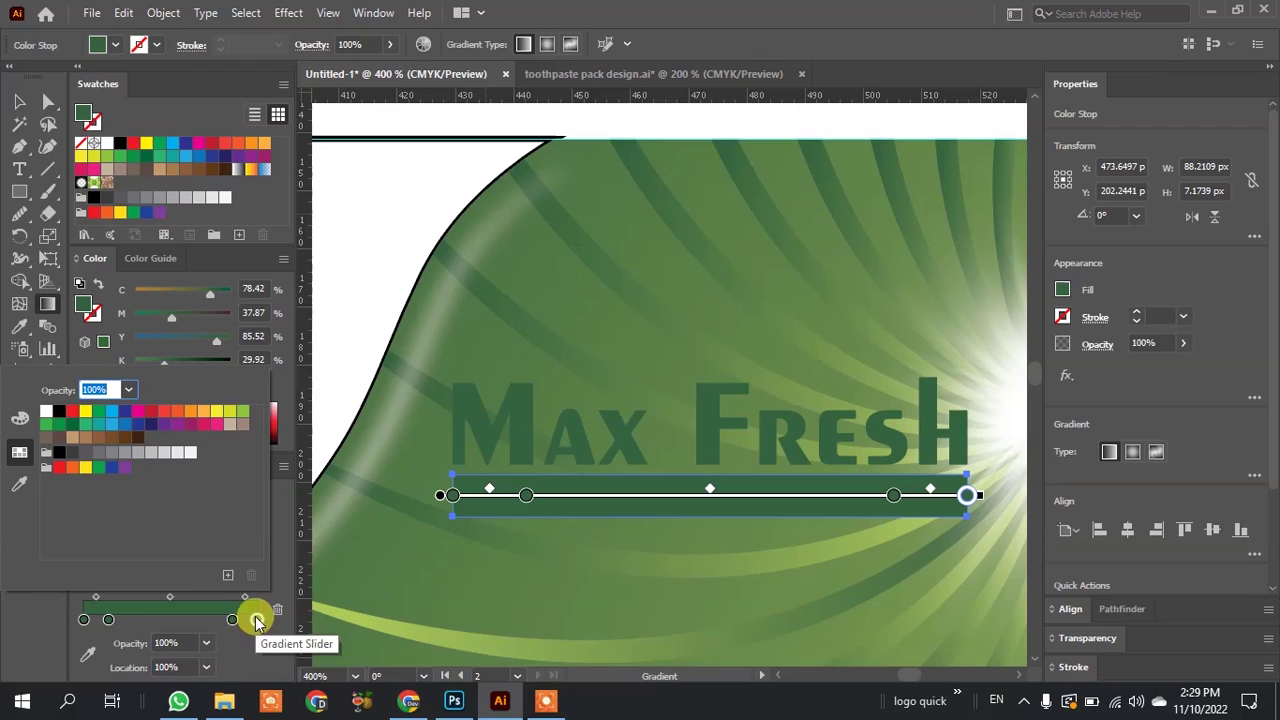
click(128, 389)
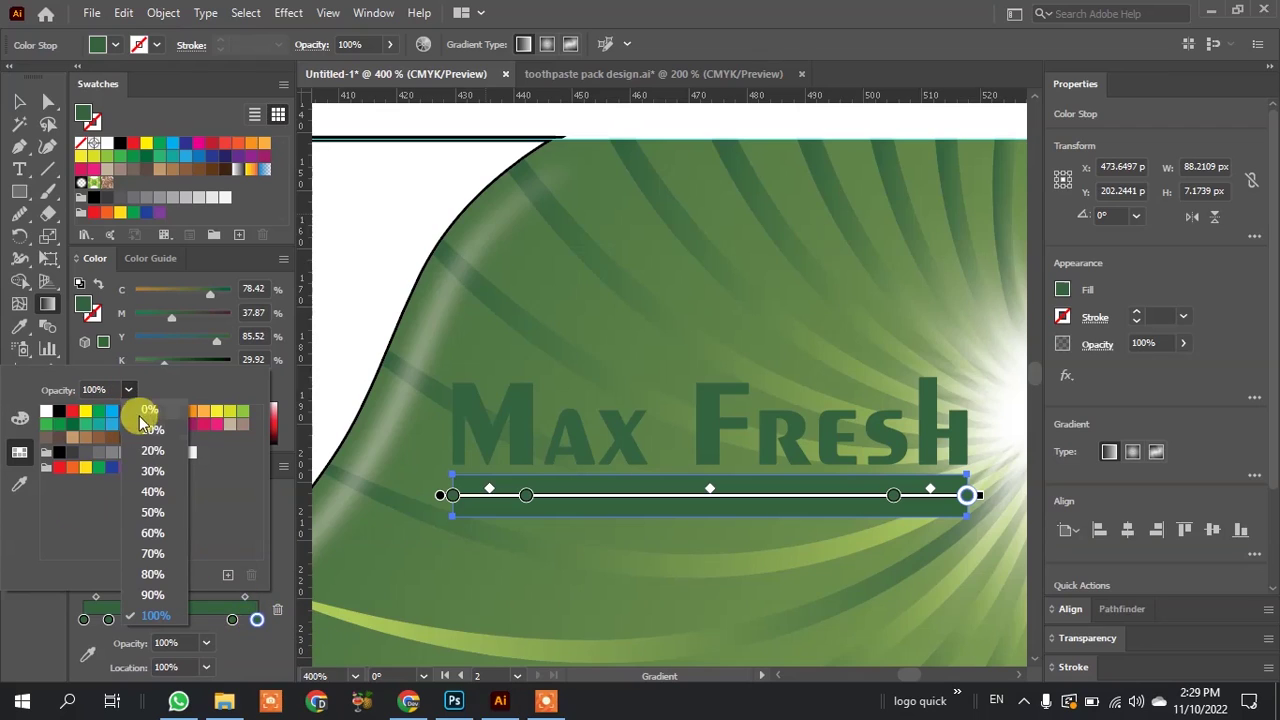
click(148, 410)
click(248, 630)
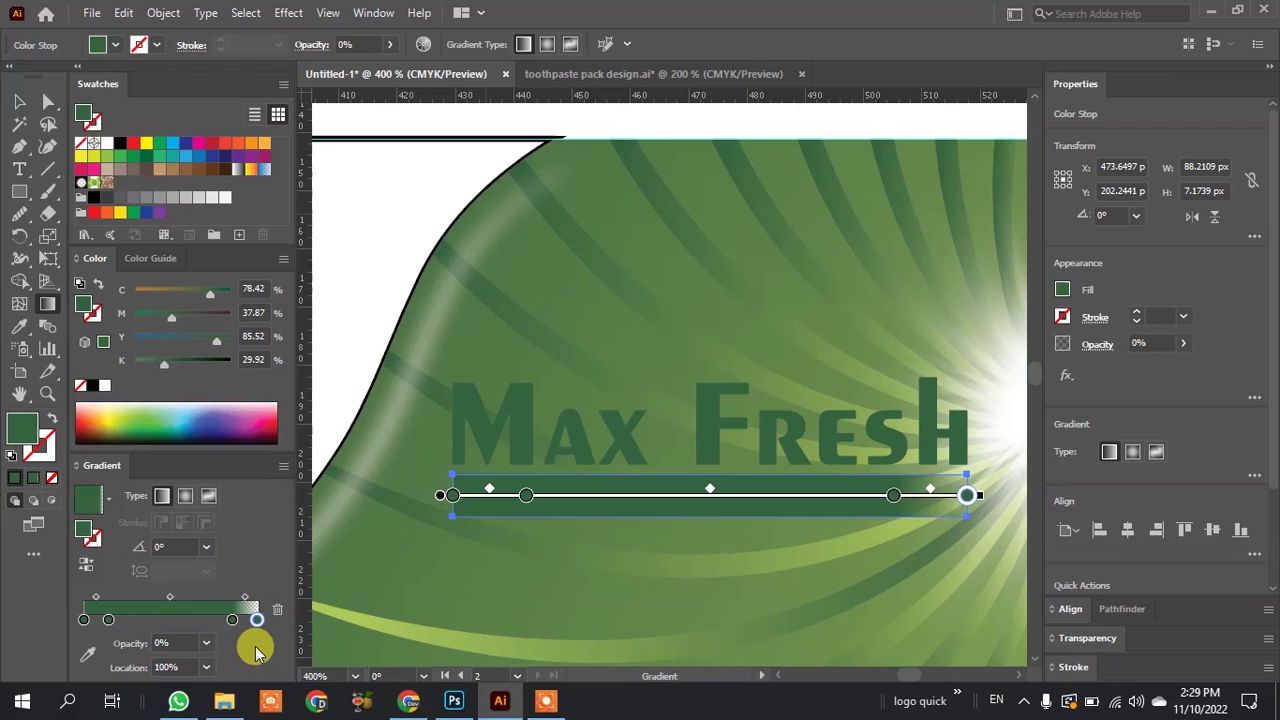
Set the left end stop to 0% opacity, then reselect the green background shape.
double_click(85, 620)
click(128, 389)
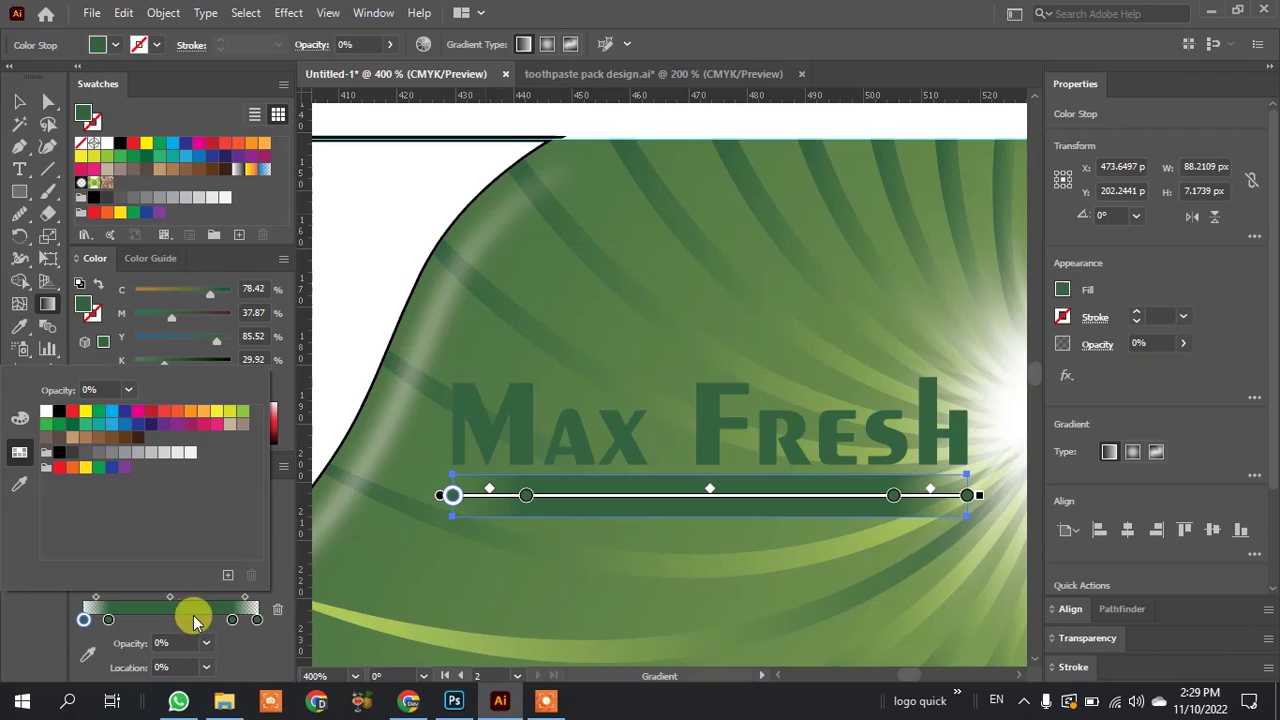
click(20, 97)
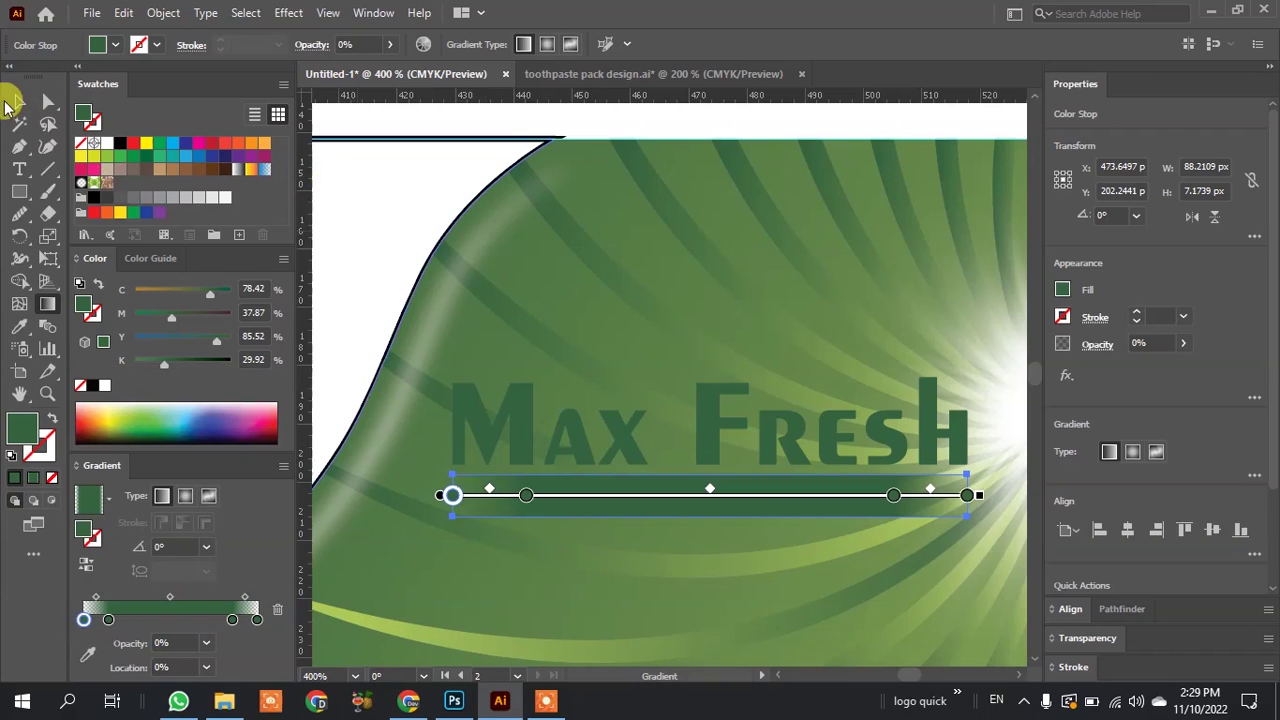
click(19, 101)
click(451, 271)
key(ctrl+minus)
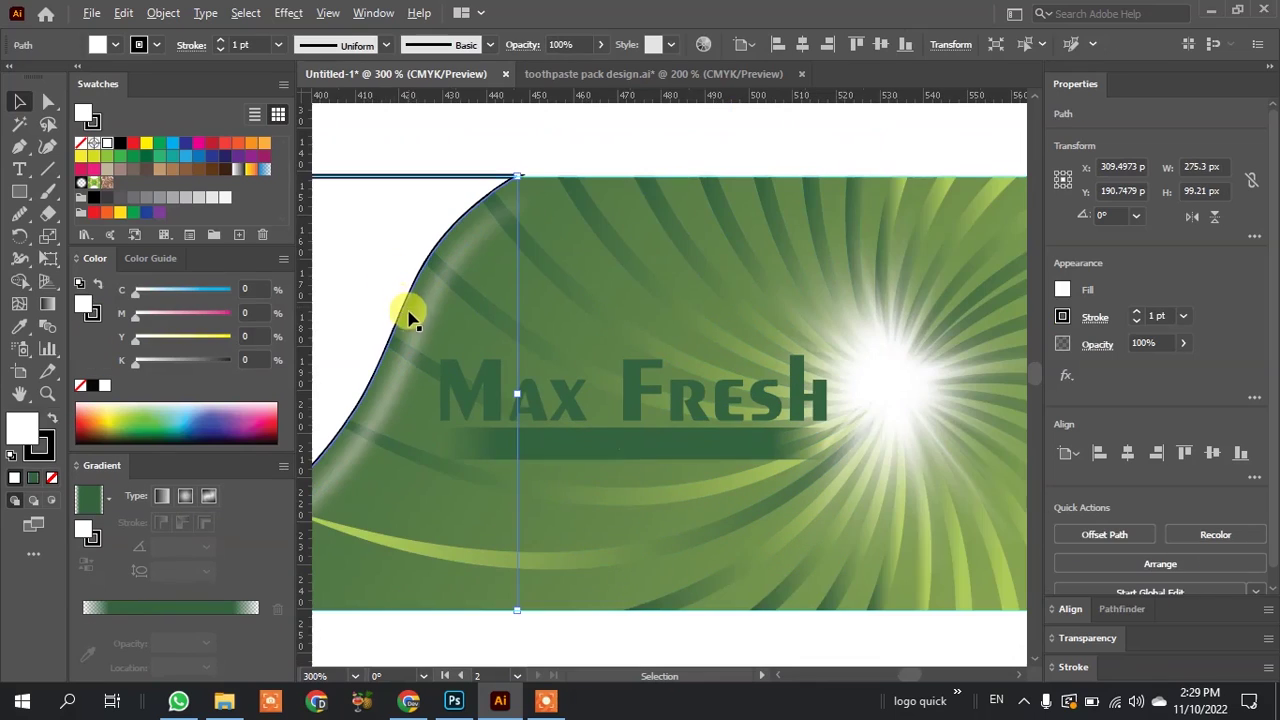
Widen the Max Fresh gradient bar slightly to the right, undoing a trial stop move.
click(640, 648)
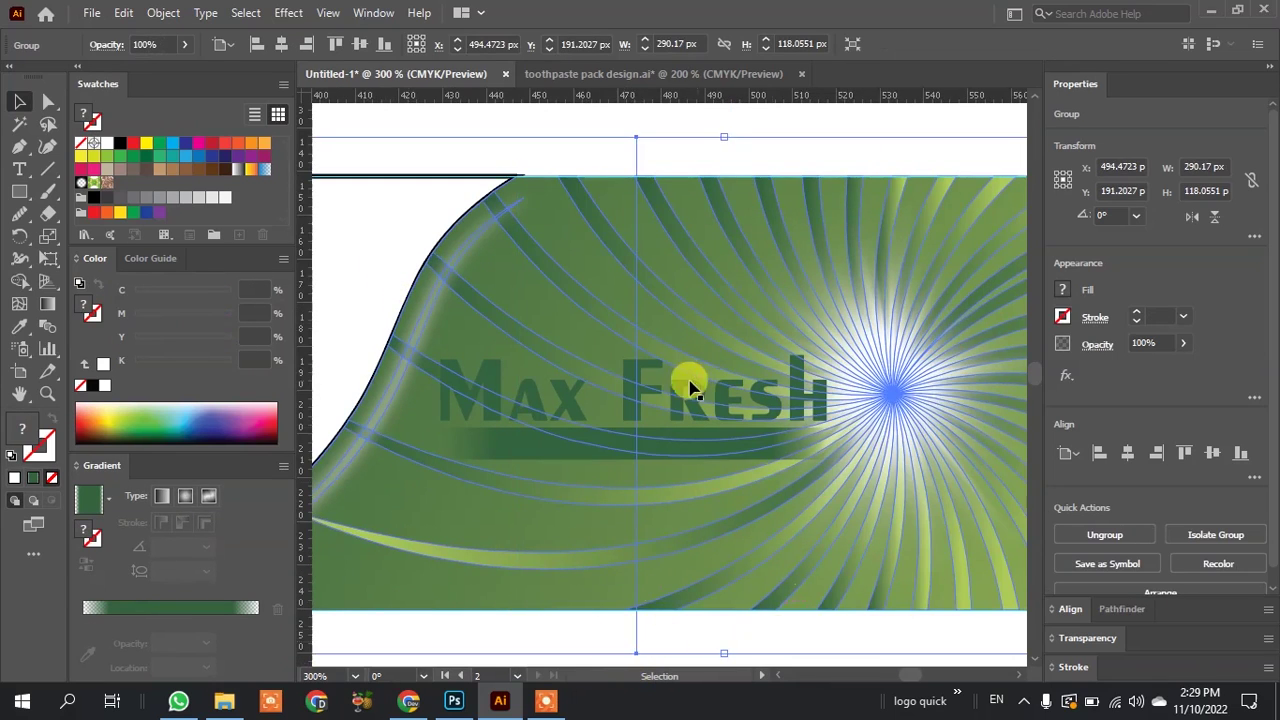
key(ctrl+minus)
key(ctrl+shift+a)
key(ctrl+plus)
key(ctrl+plus)
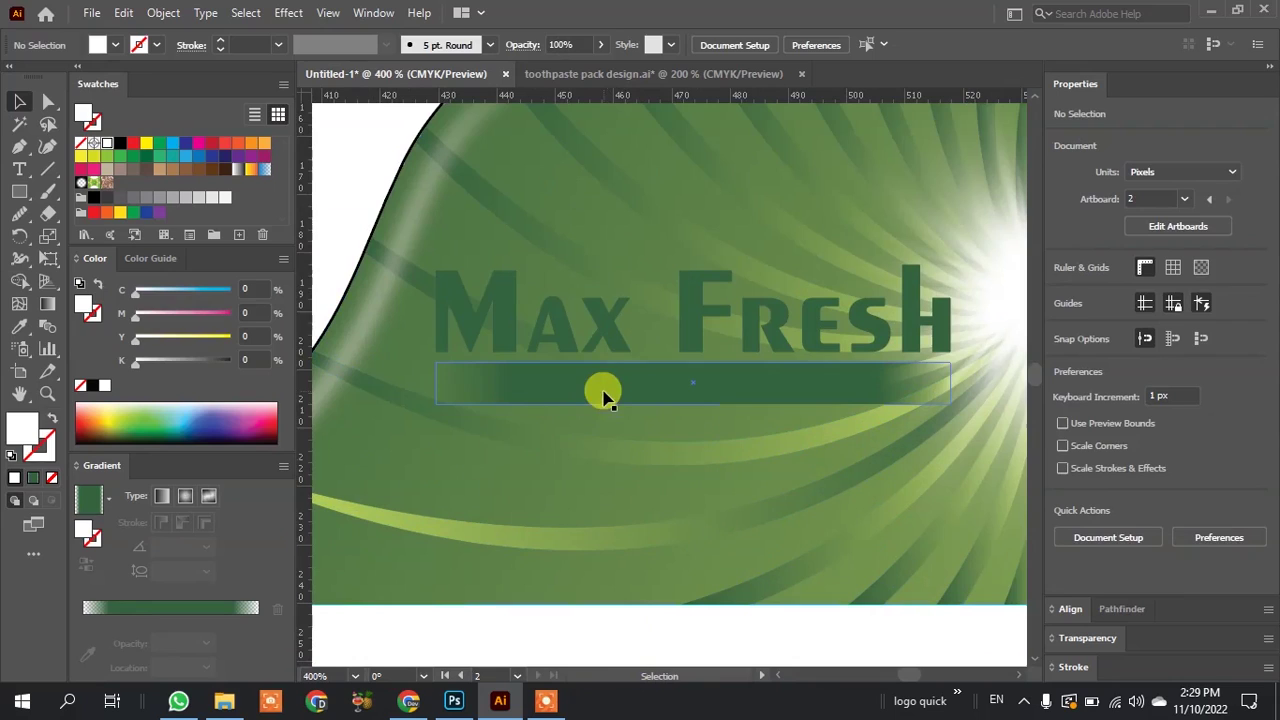
click(604, 396)
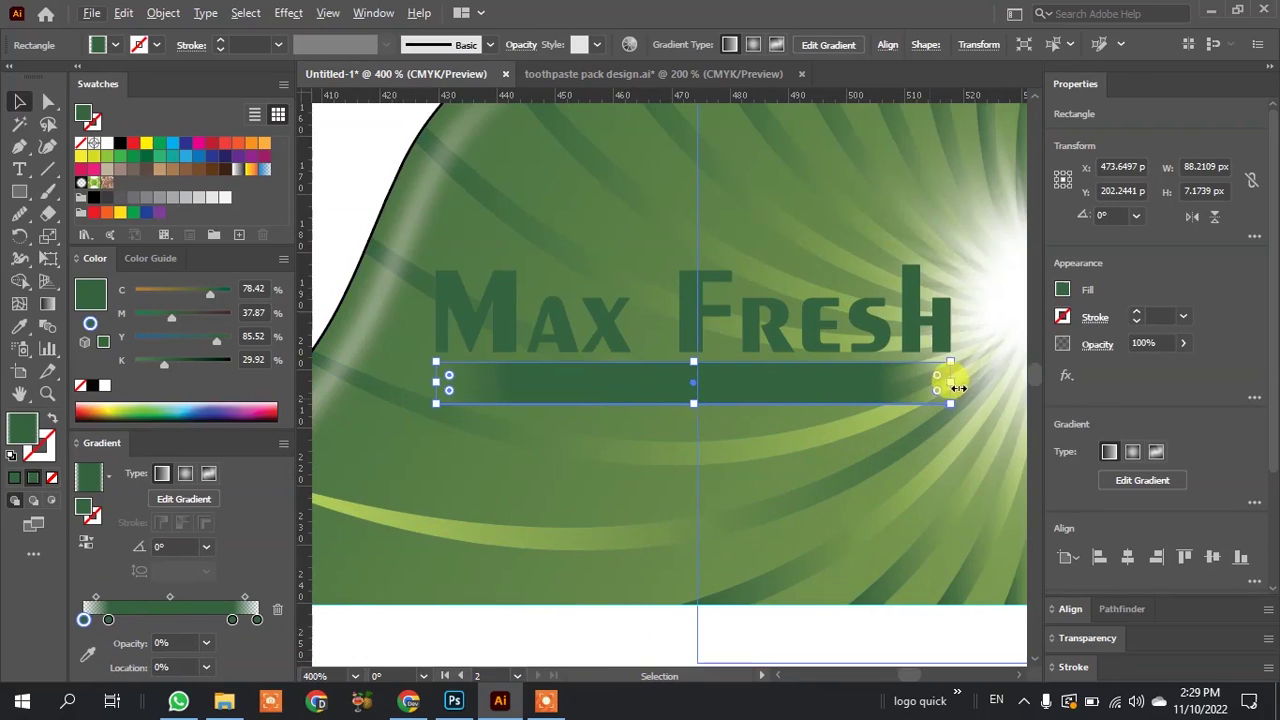
drag(951, 384, 957, 384)
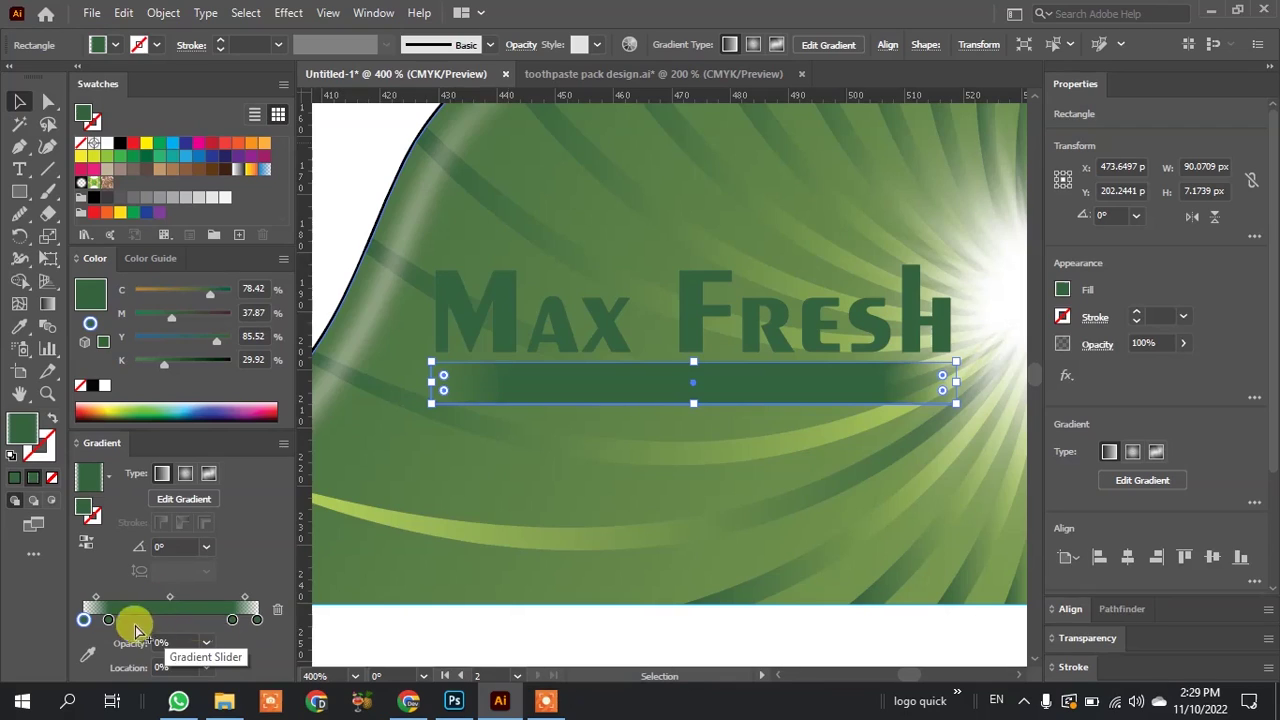
click(232, 620)
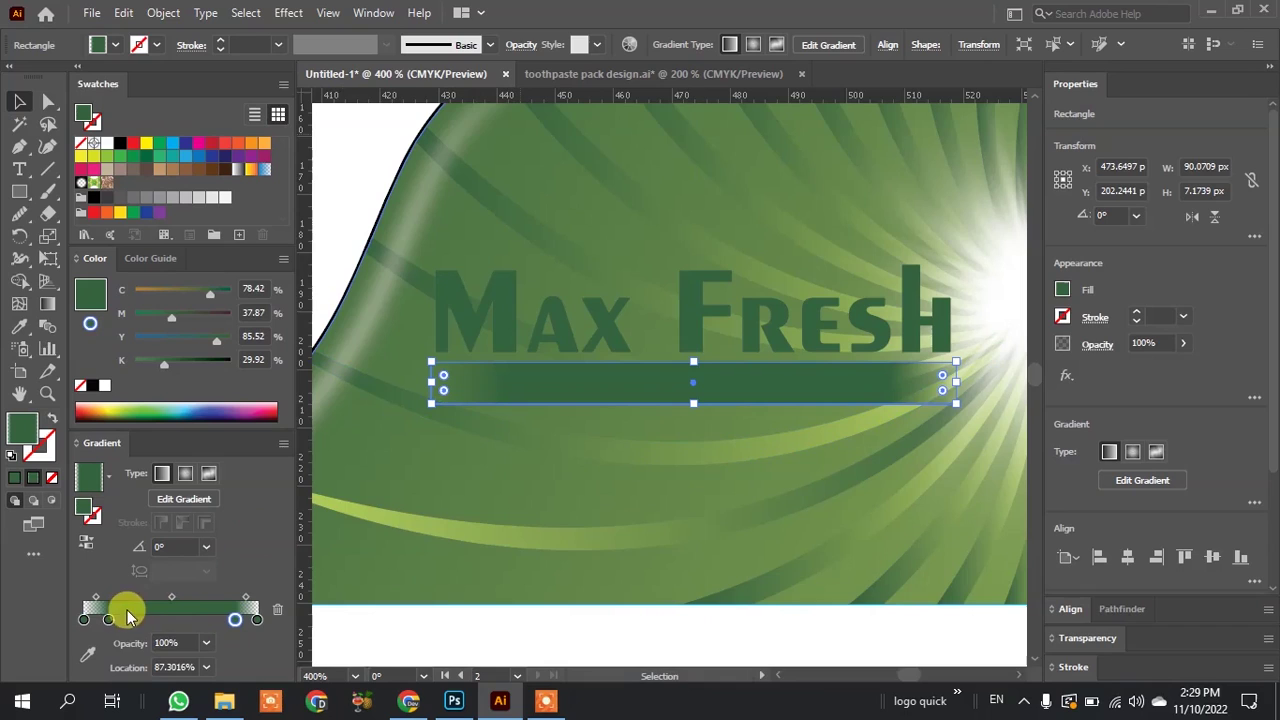
drag(108, 620, 110, 620)
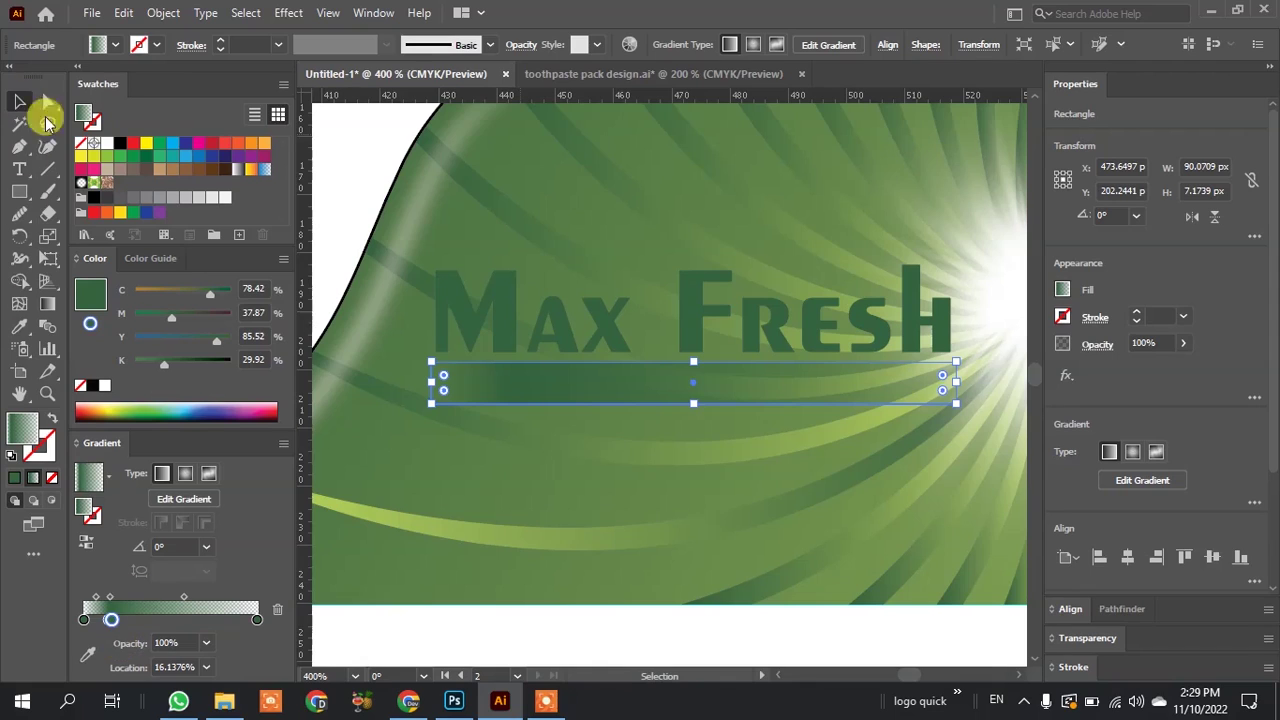
key(ctrl+z)
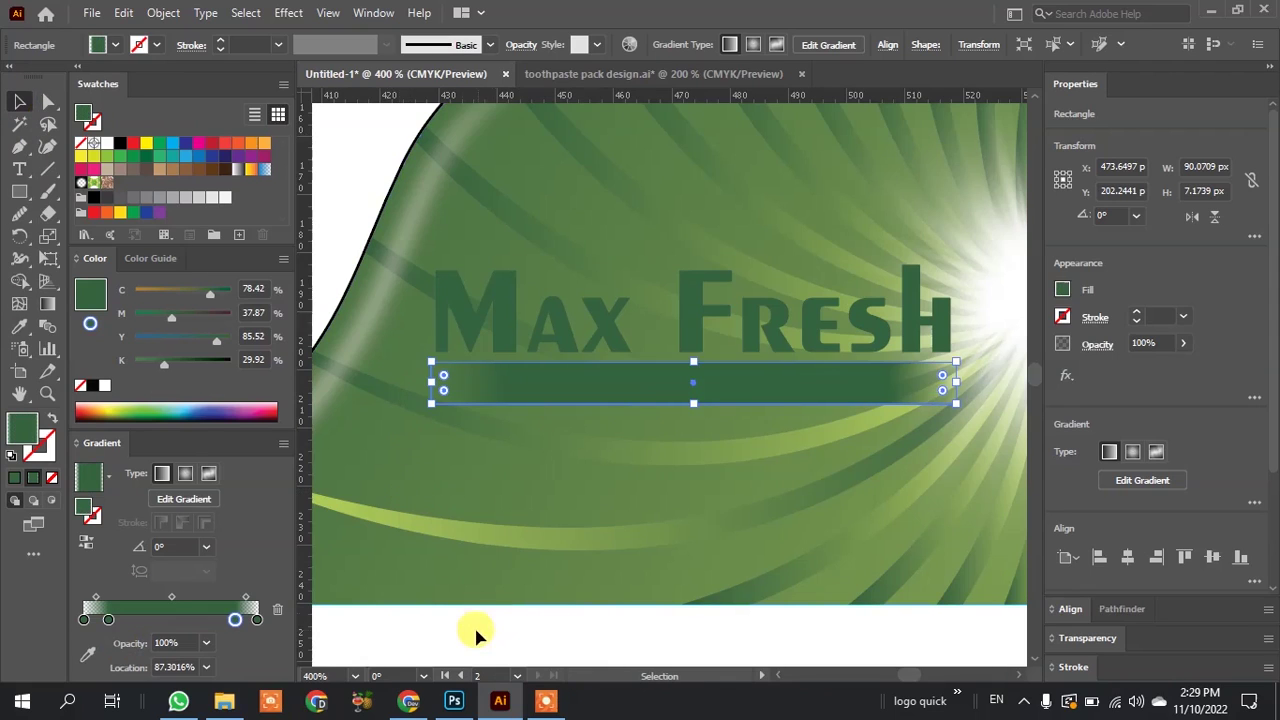
Paste a copy of the bar in front with default white fill and black stroke.
click(554, 491)
scroll(616, 400, up, 2)
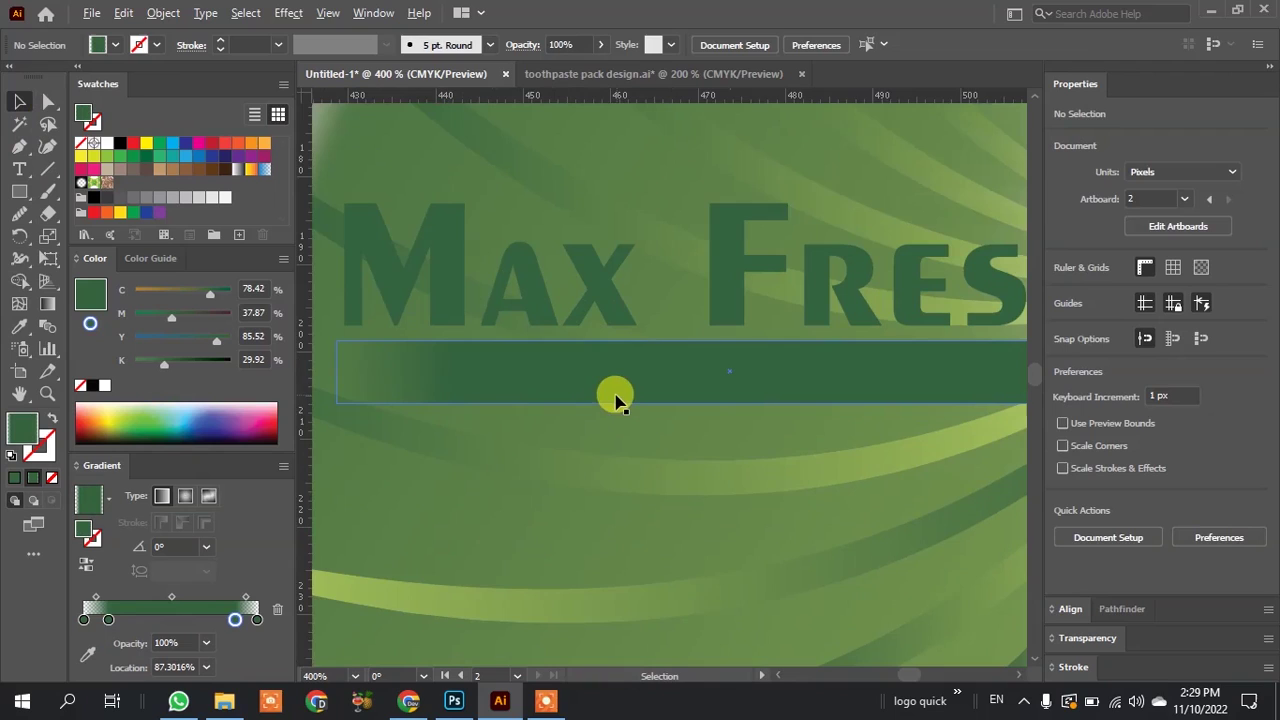
click(600, 390)
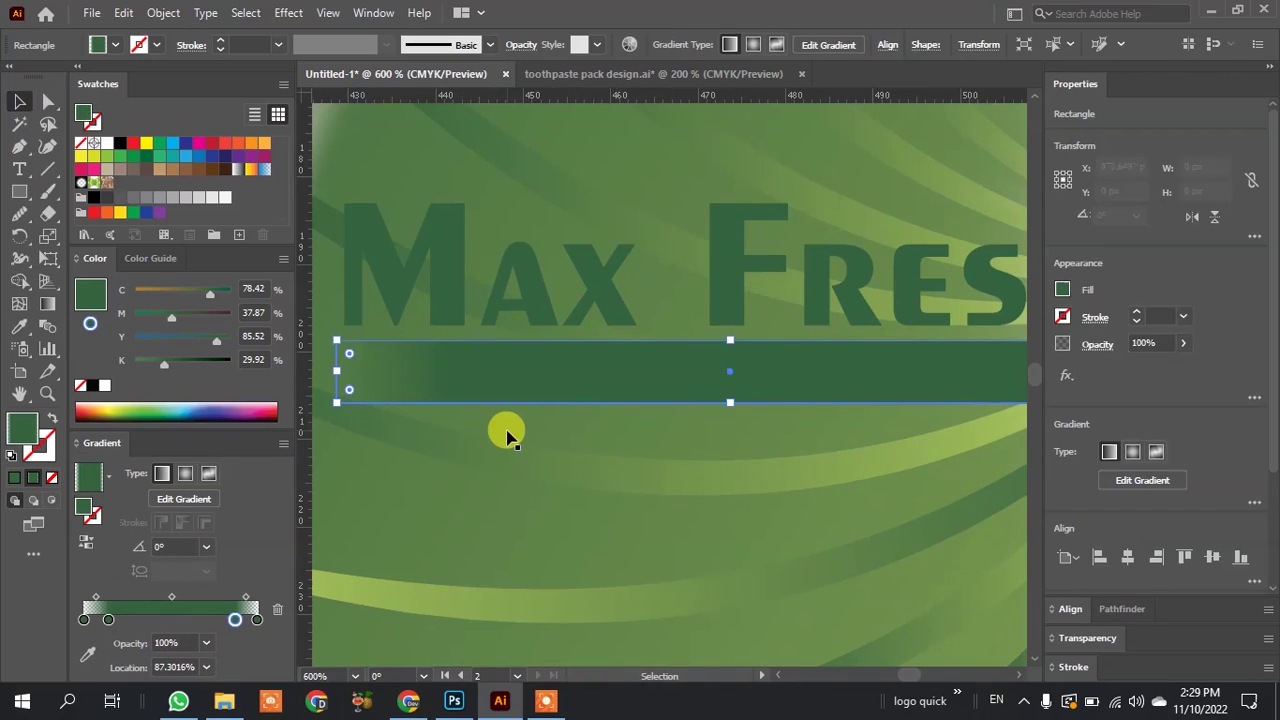
key(v)
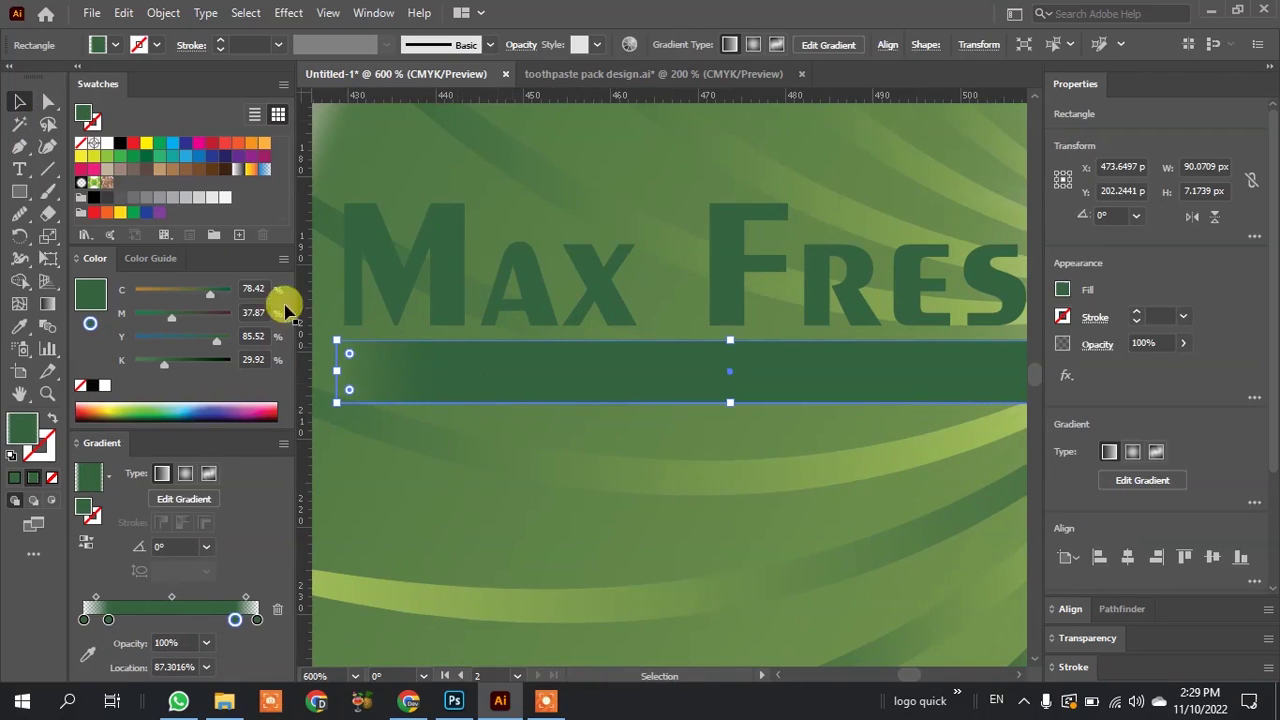
click(10, 456)
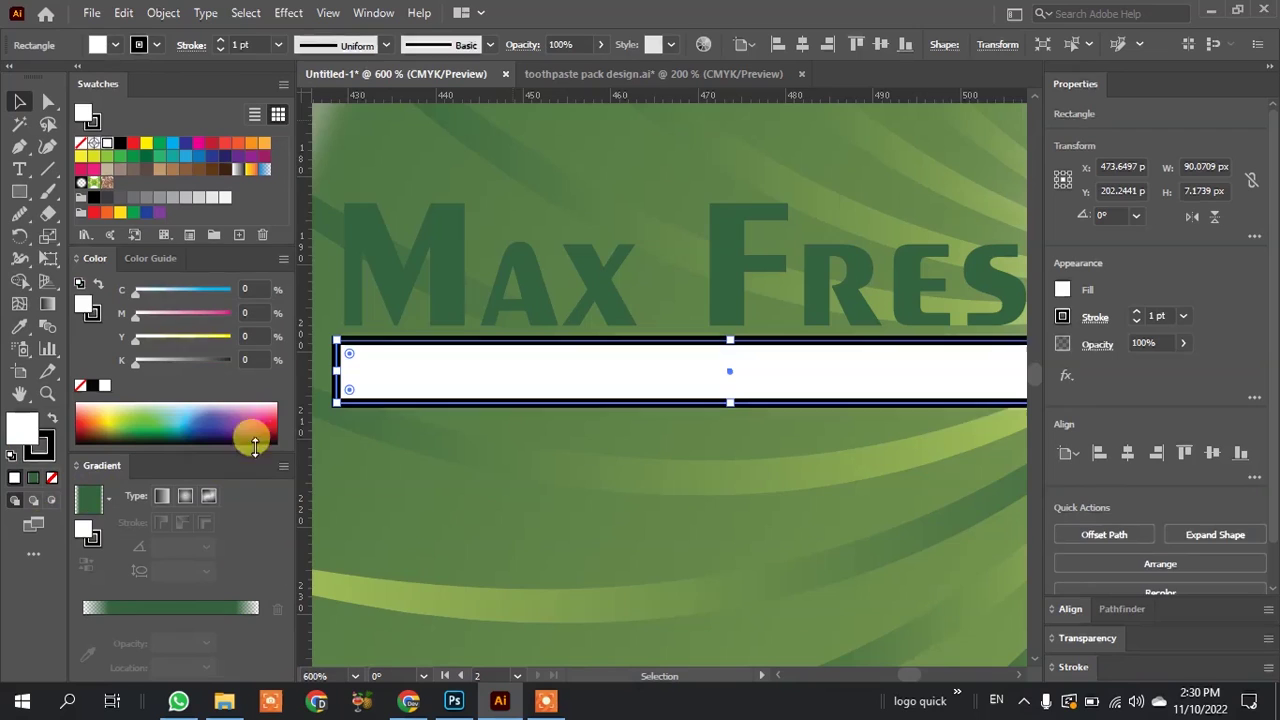
Remove the copy's fill and delete its top corner anchors, leaving only the bottom edge line.
click(51, 478)
scroll(471, 451, down, 1)
scroll(594, 423, down, 1)
scroll(594, 423, up, 1)
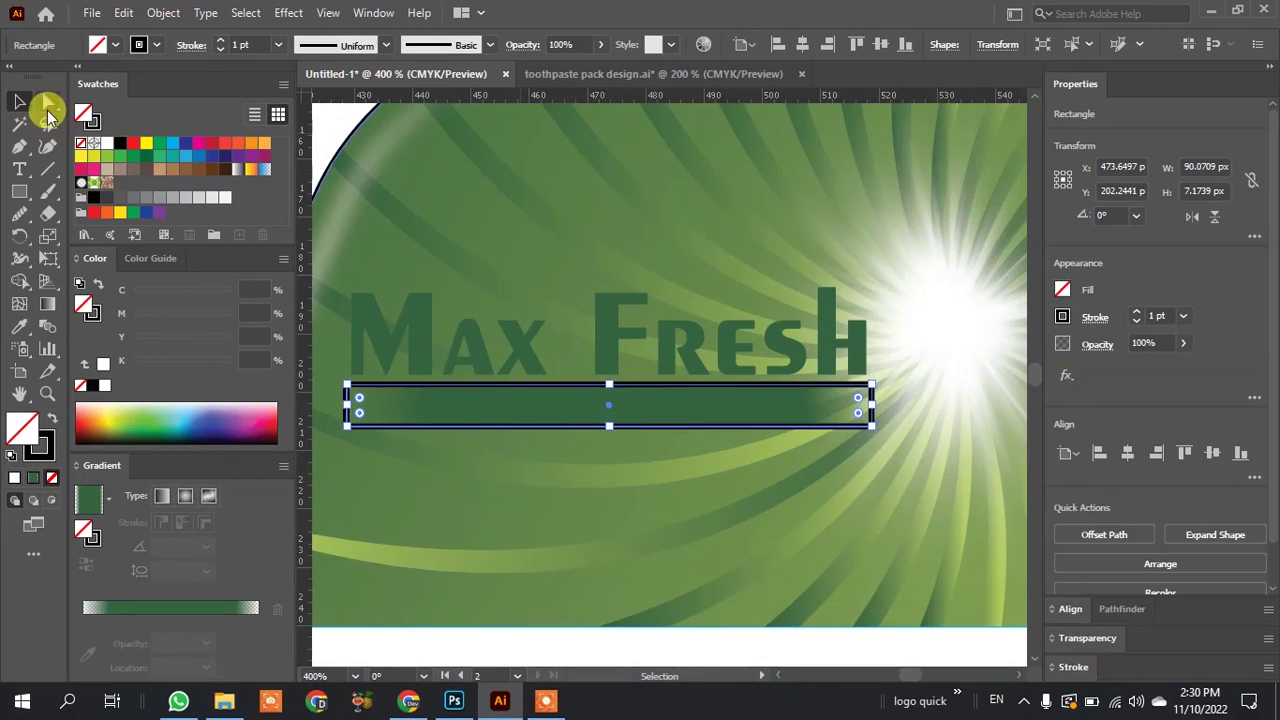
click(48, 108)
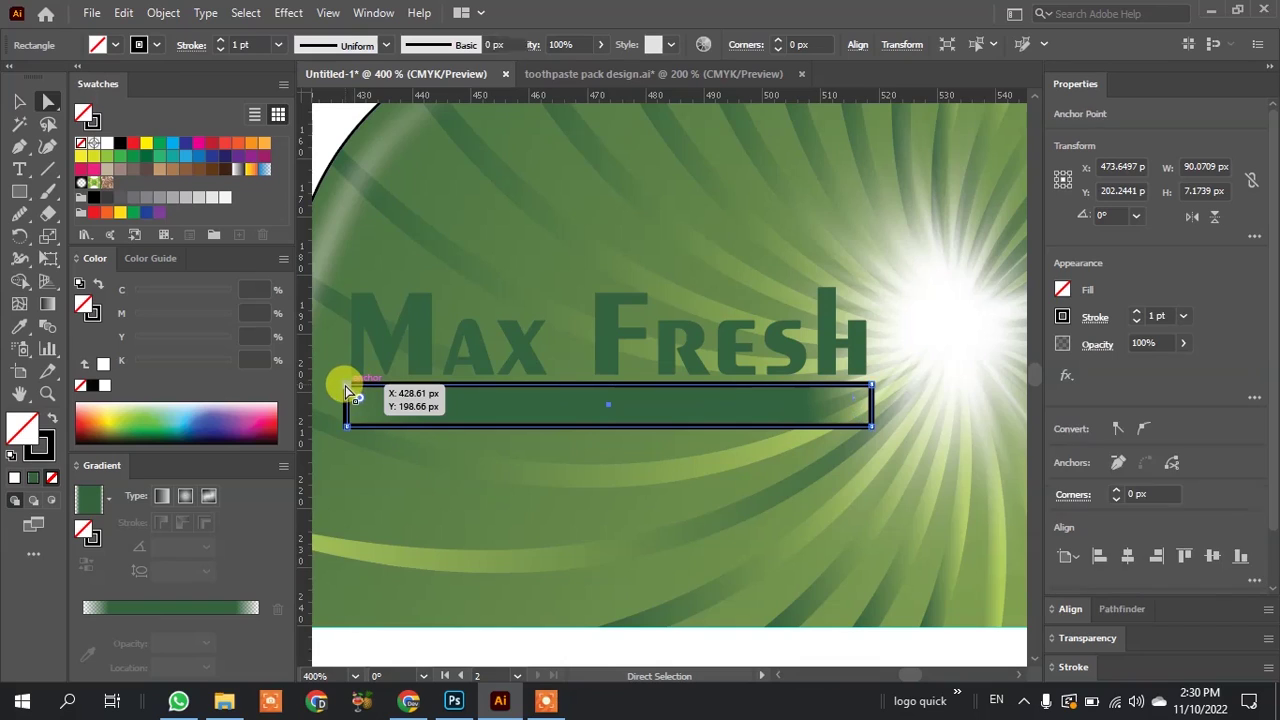
drag(347, 384, 712, 403)
click(871, 385)
key(Delete)
Outline the line's stroke and fill it with the bar's green gradient using the Eyedropper.
click(20, 104)
click(163, 12)
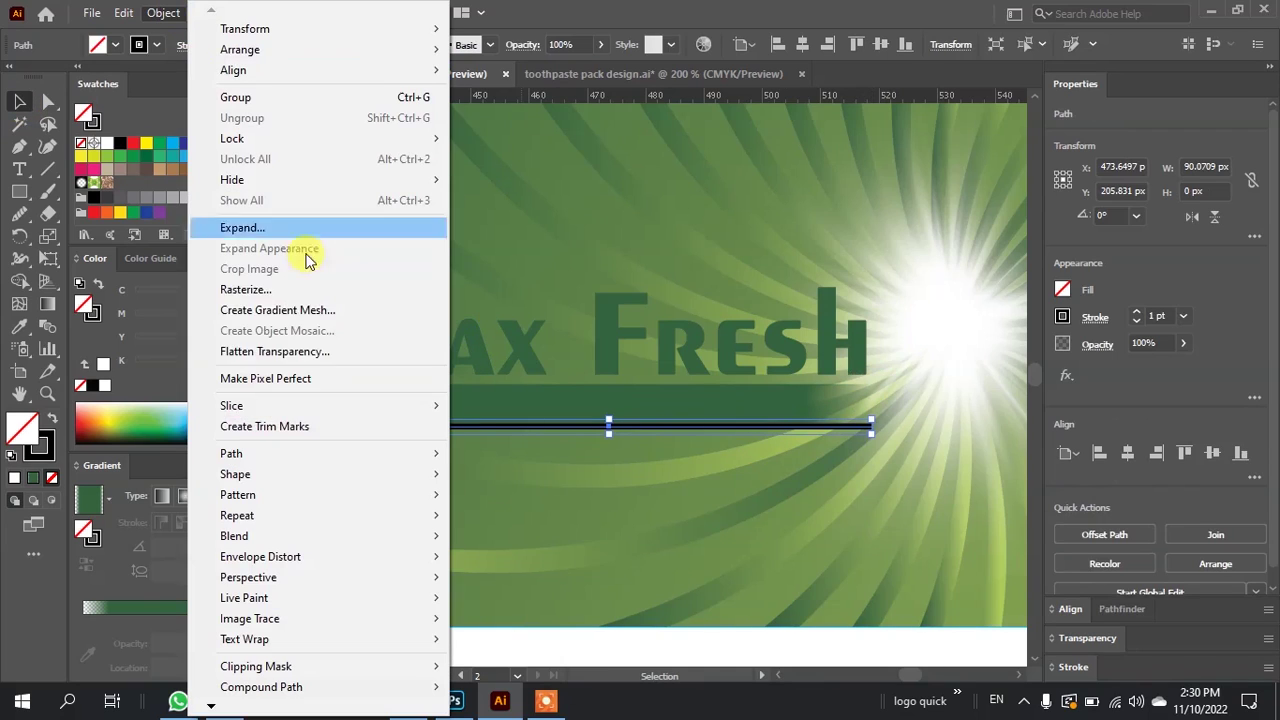
mouse_move(231, 453)
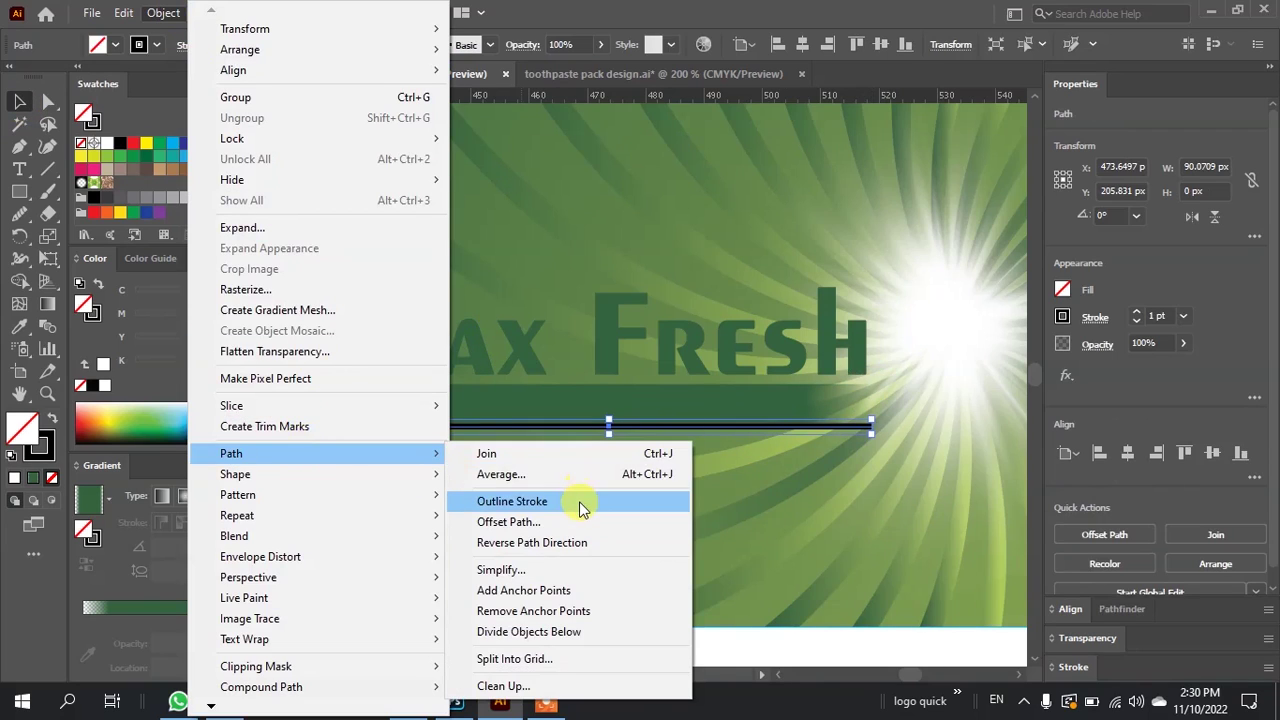
click(583, 508)
scroll(694, 466, up, 1)
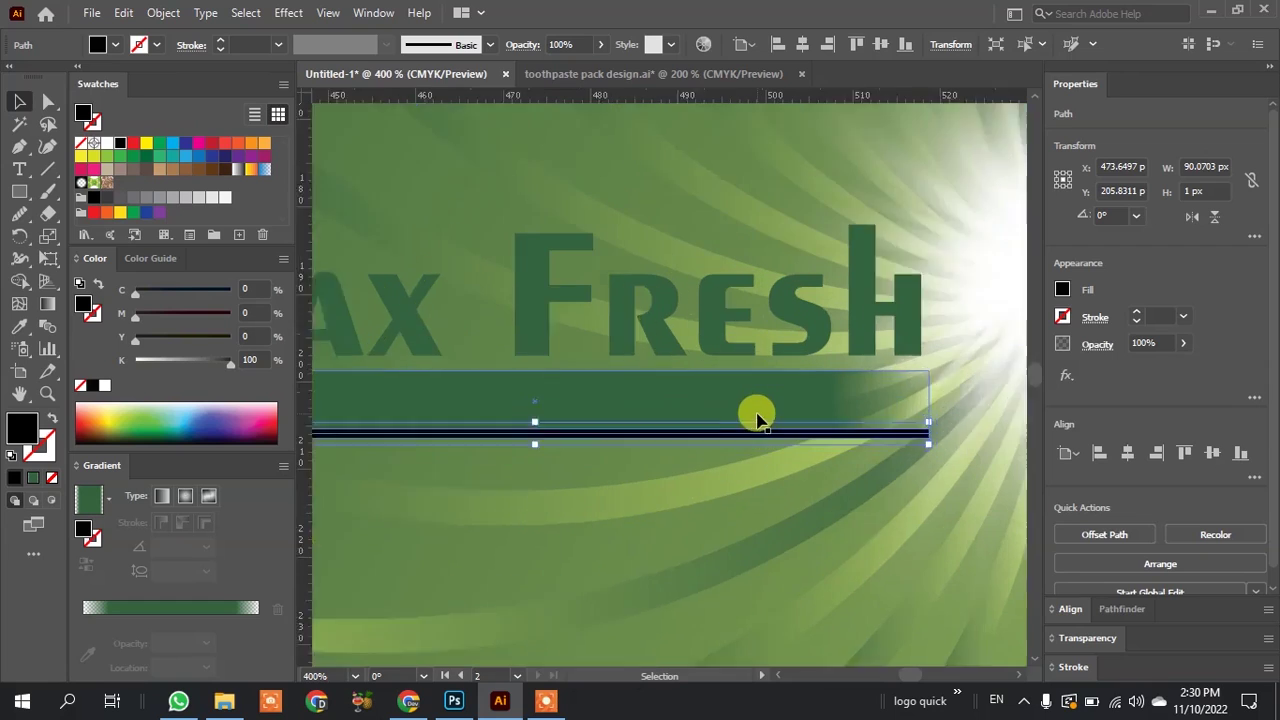
scroll(757, 417, up, 1)
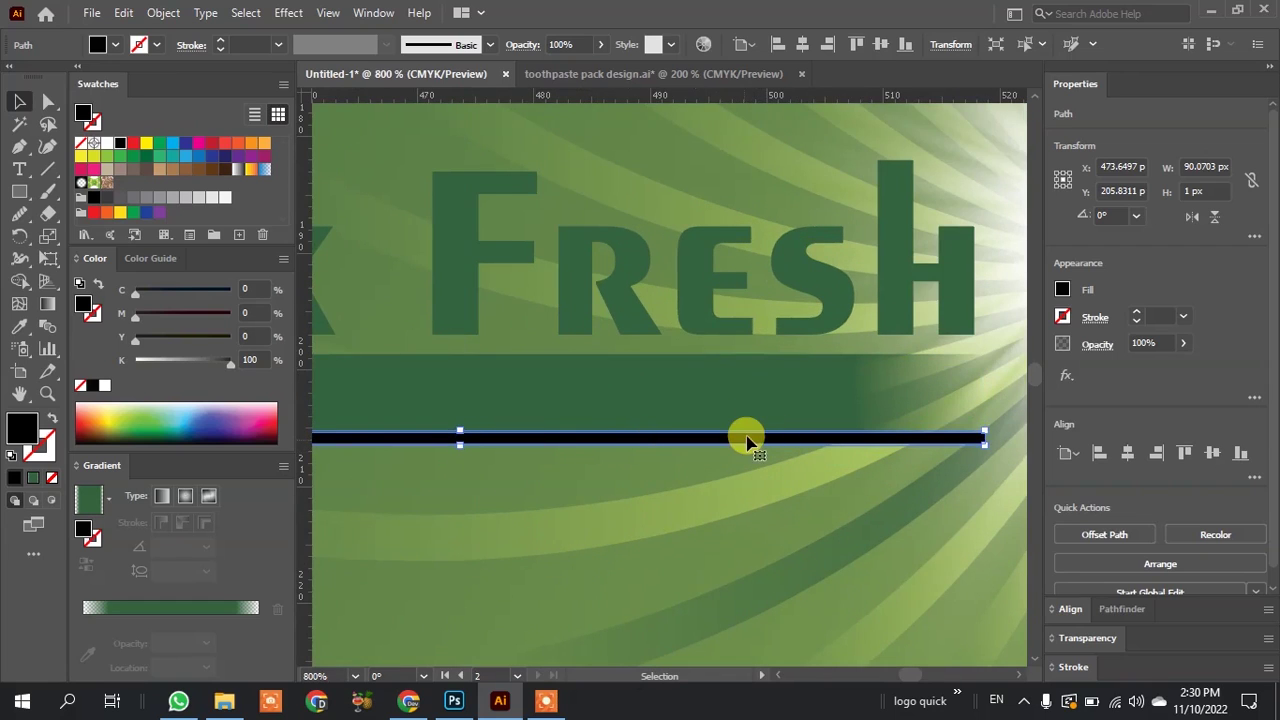
scroll(750, 440, down, 1)
scroll(750, 440, down, 1)
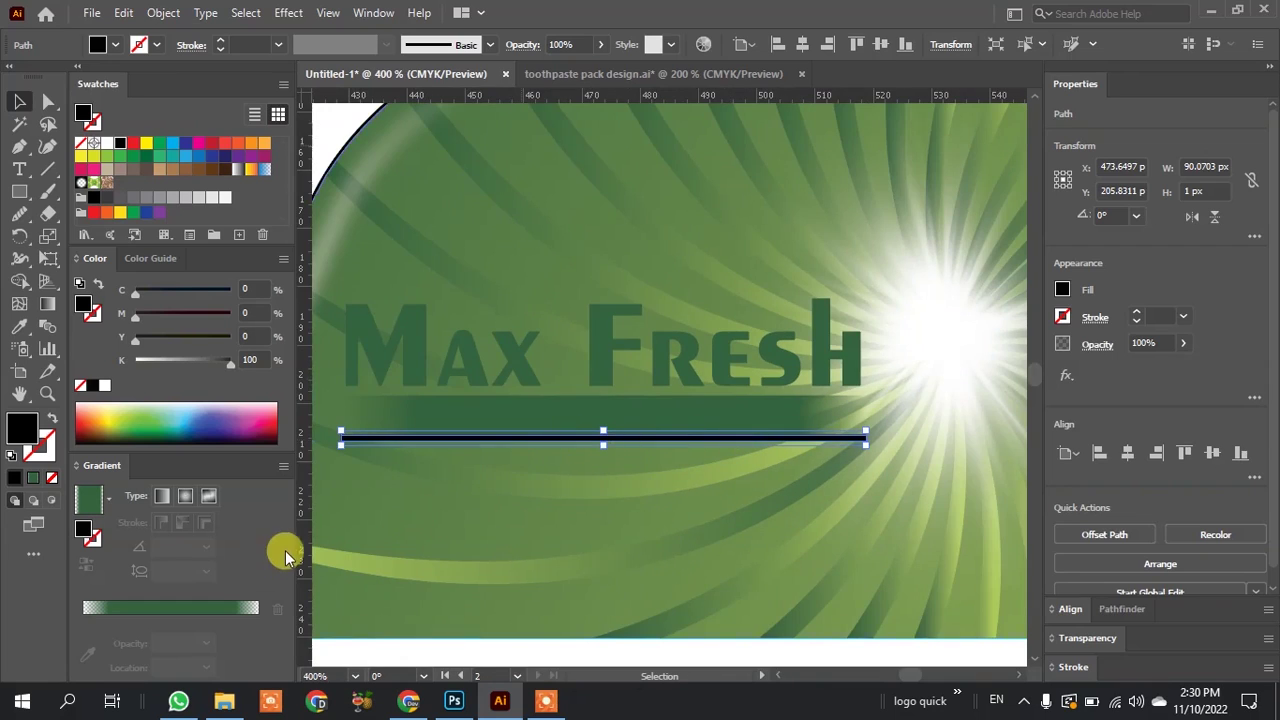
key(i)
click(508, 402)
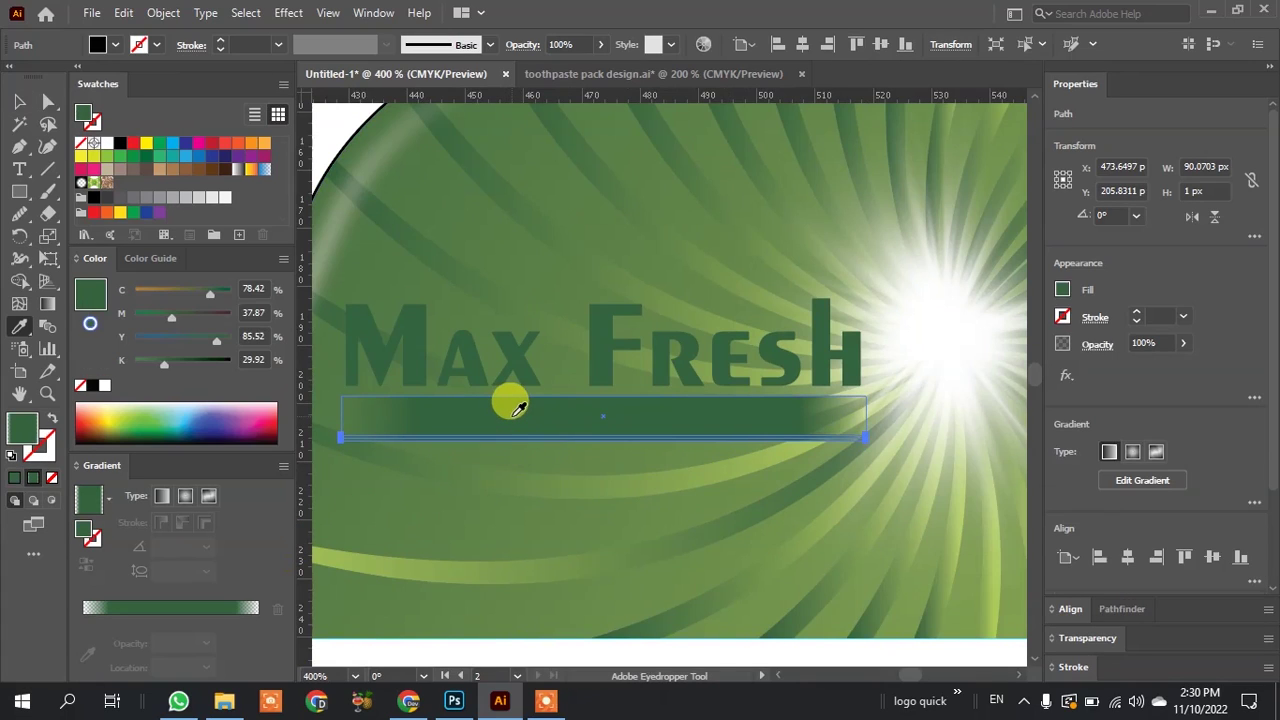
Add white and light green stops to the thin line's gradient so it fades at the ends.
click(19, 101)
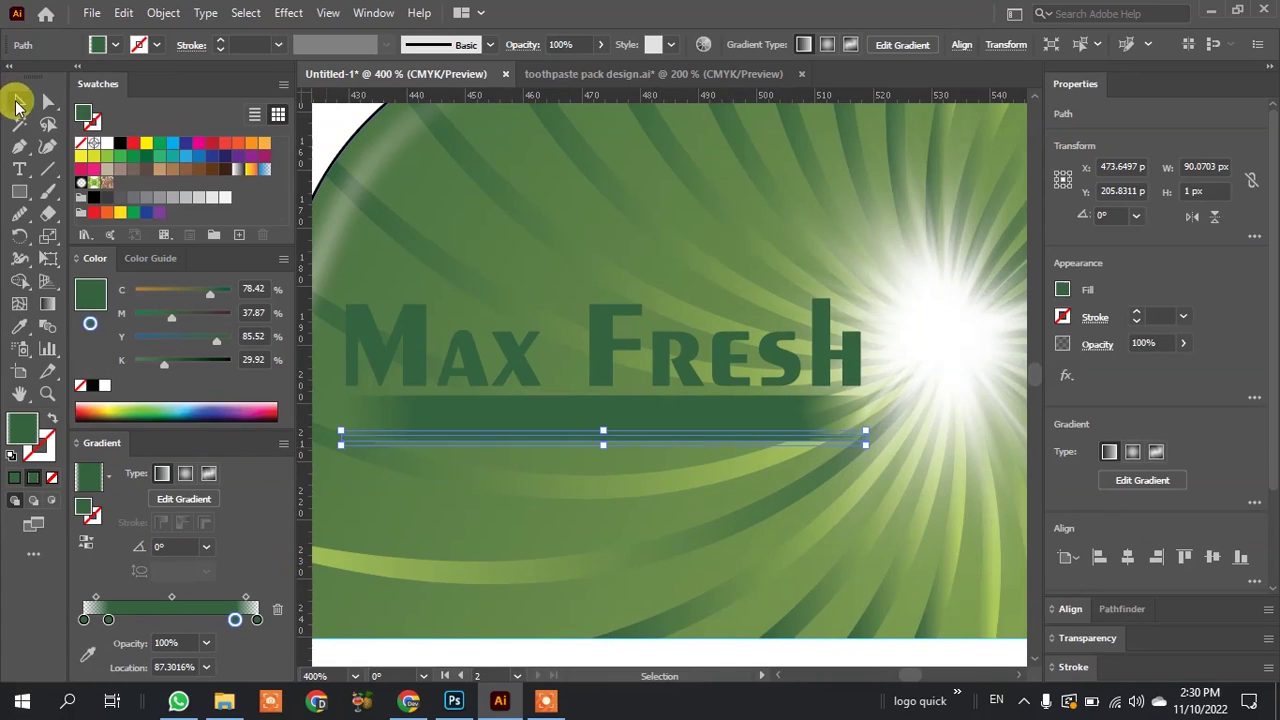
click(517, 466)
scroll(517, 466, up, 1)
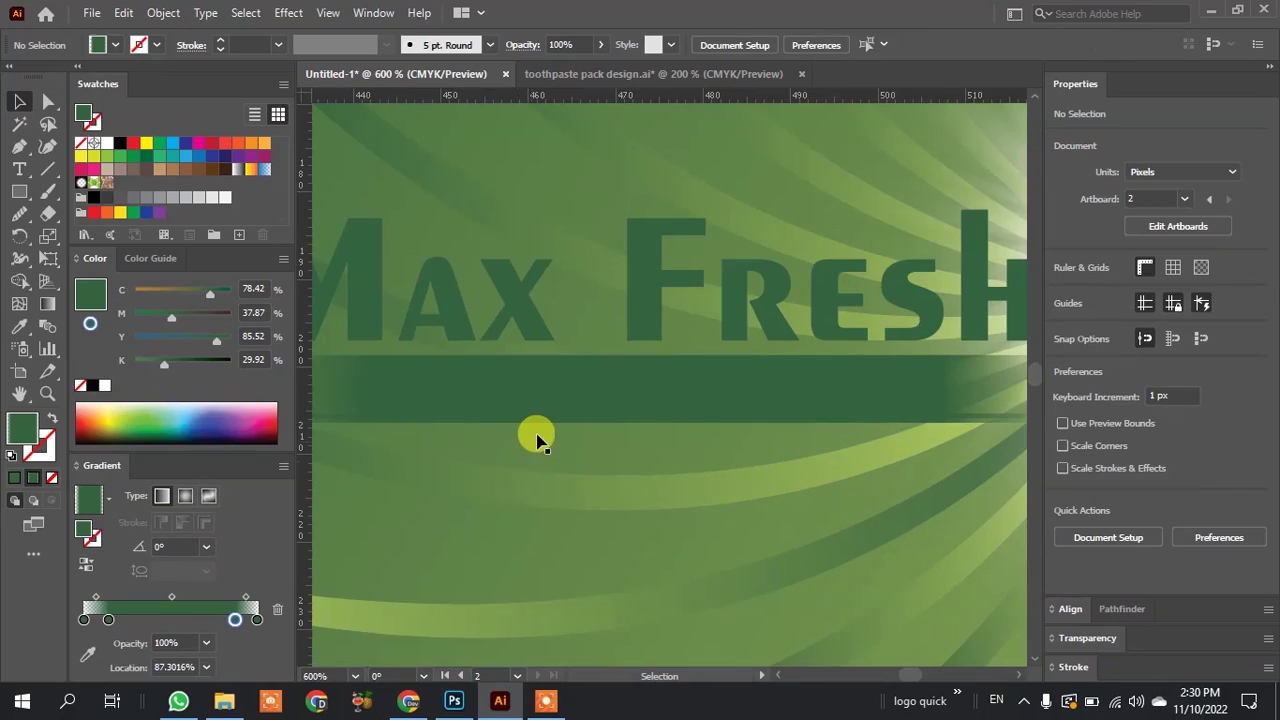
click(546, 424)
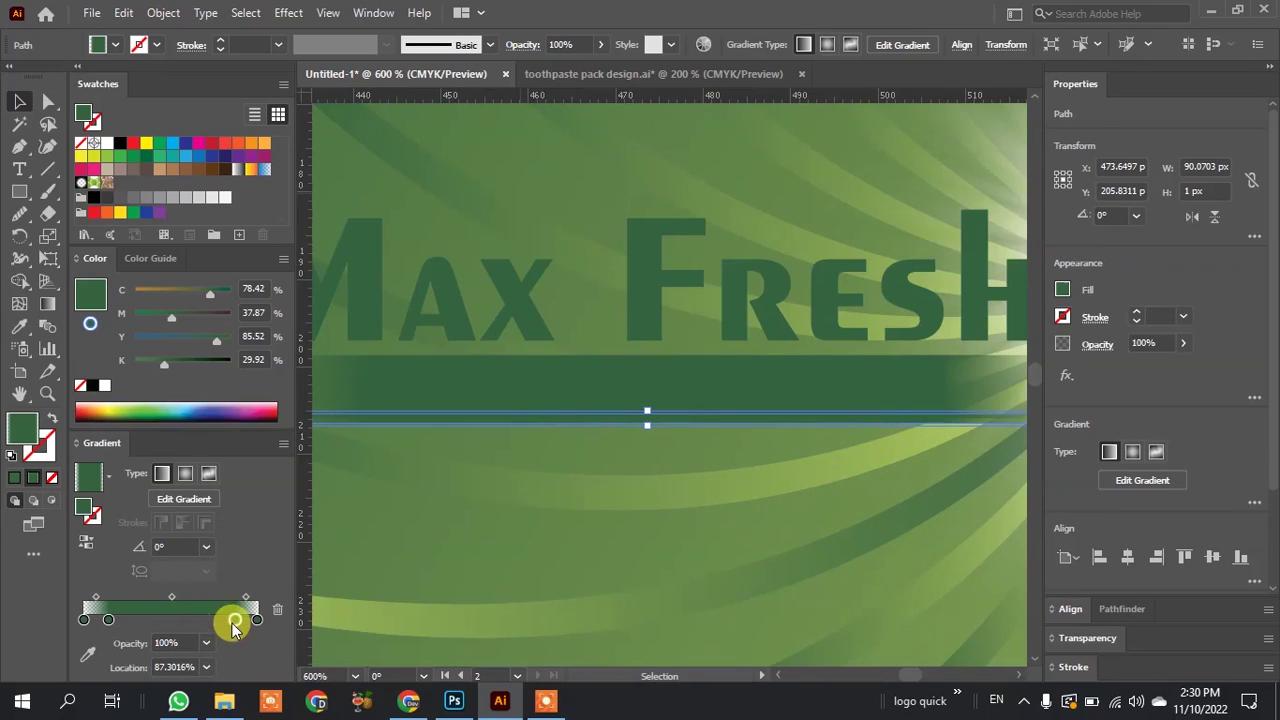
drag(108, 150, 188, 498)
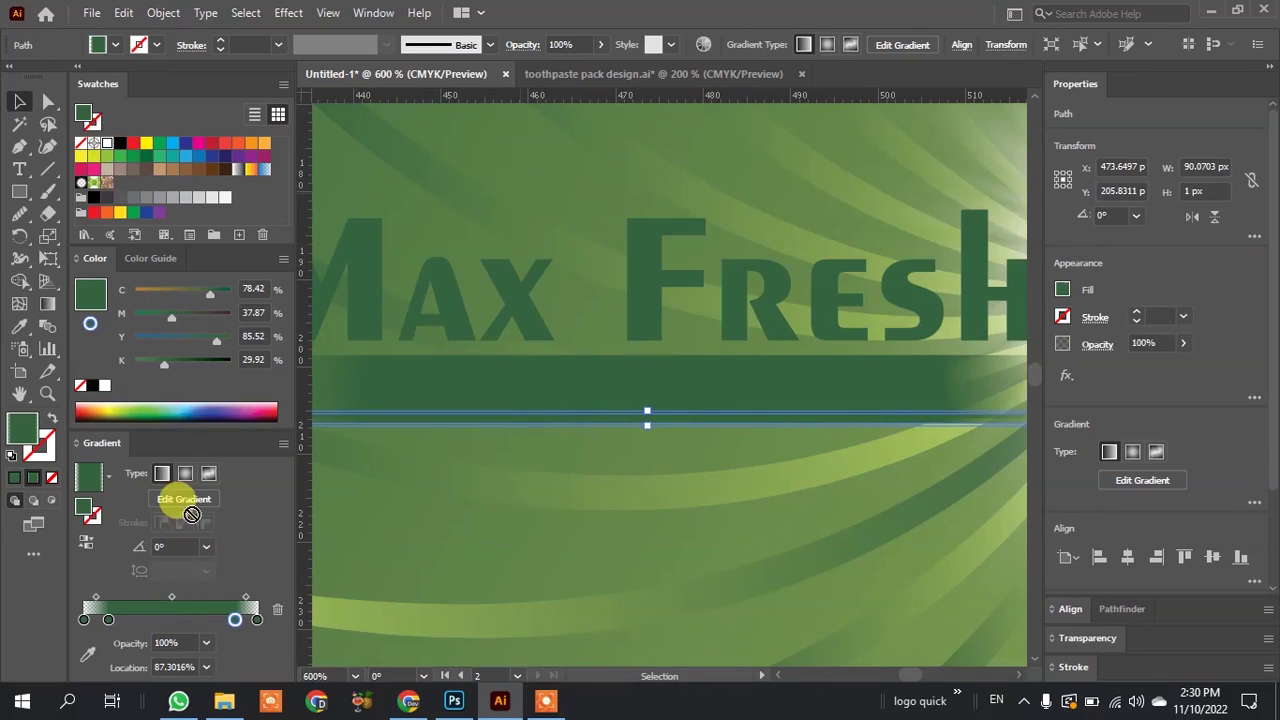
drag(231, 617, 234, 620)
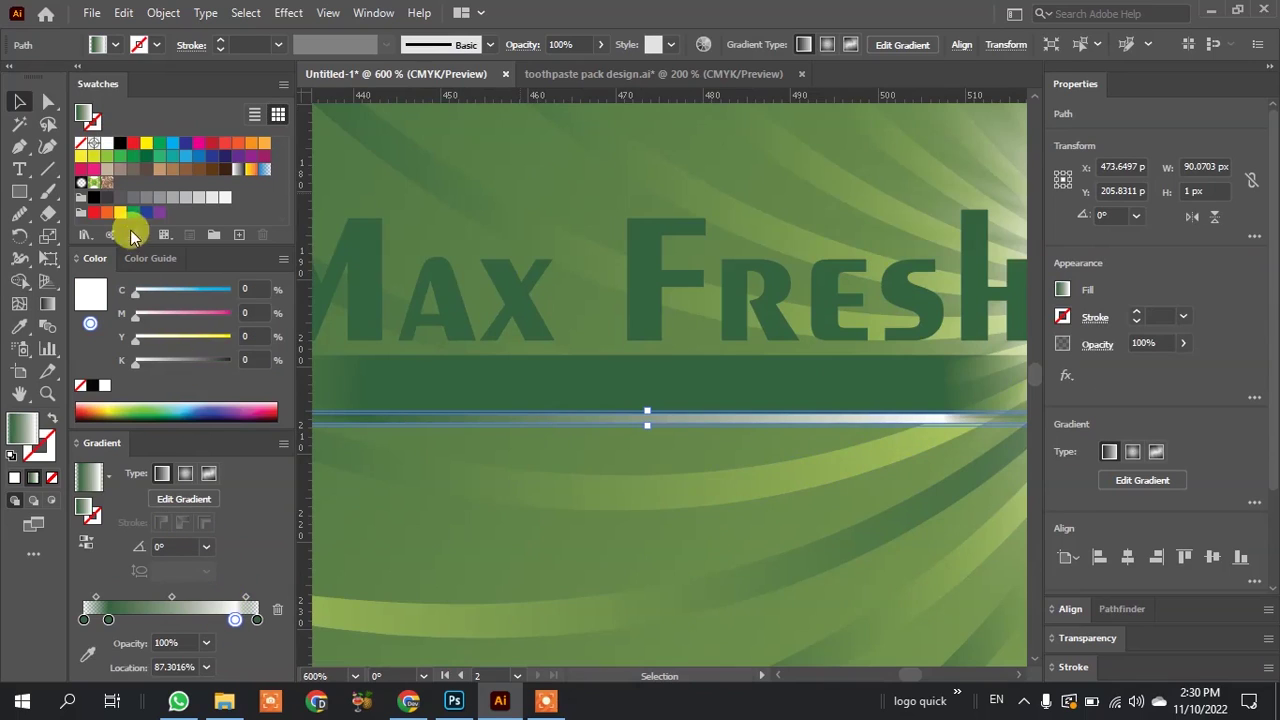
mouse_move(112, 168)
mouse_down()
mouse_move(140, 618)
mouse_move(108, 620)
mouse_up()
drag(107, 143, 256, 620)
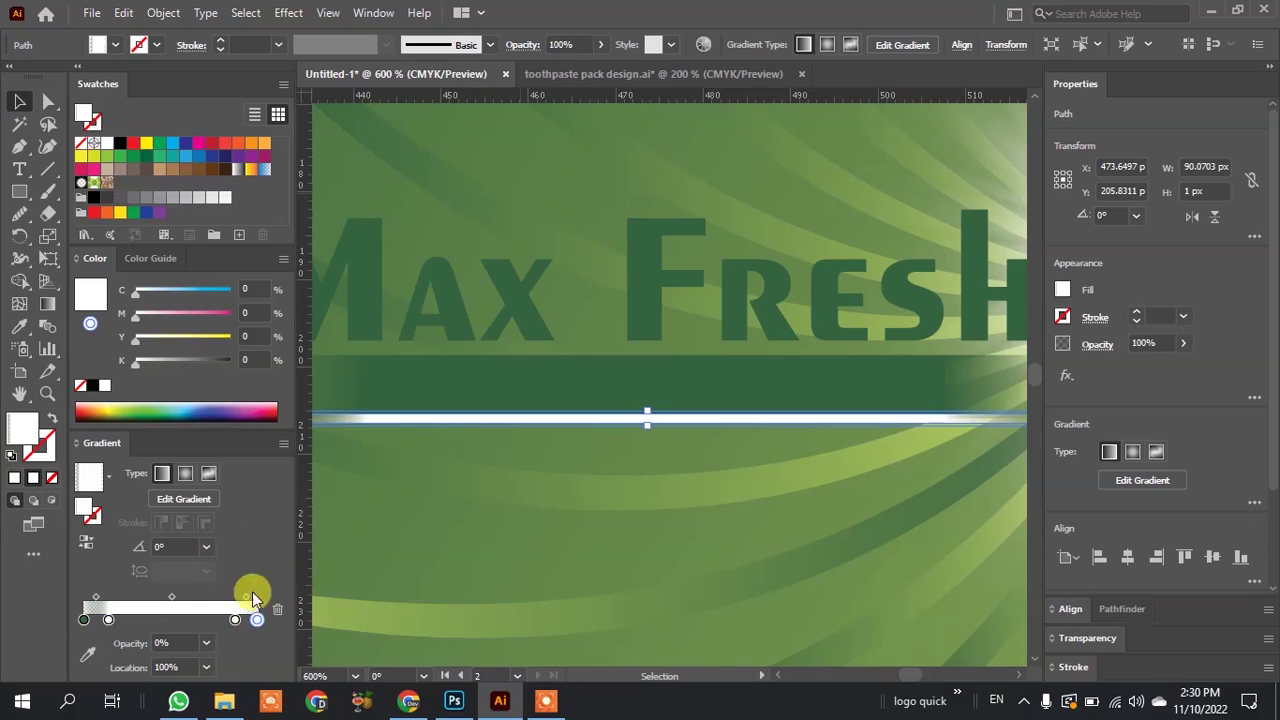
drag(105, 152, 84, 620)
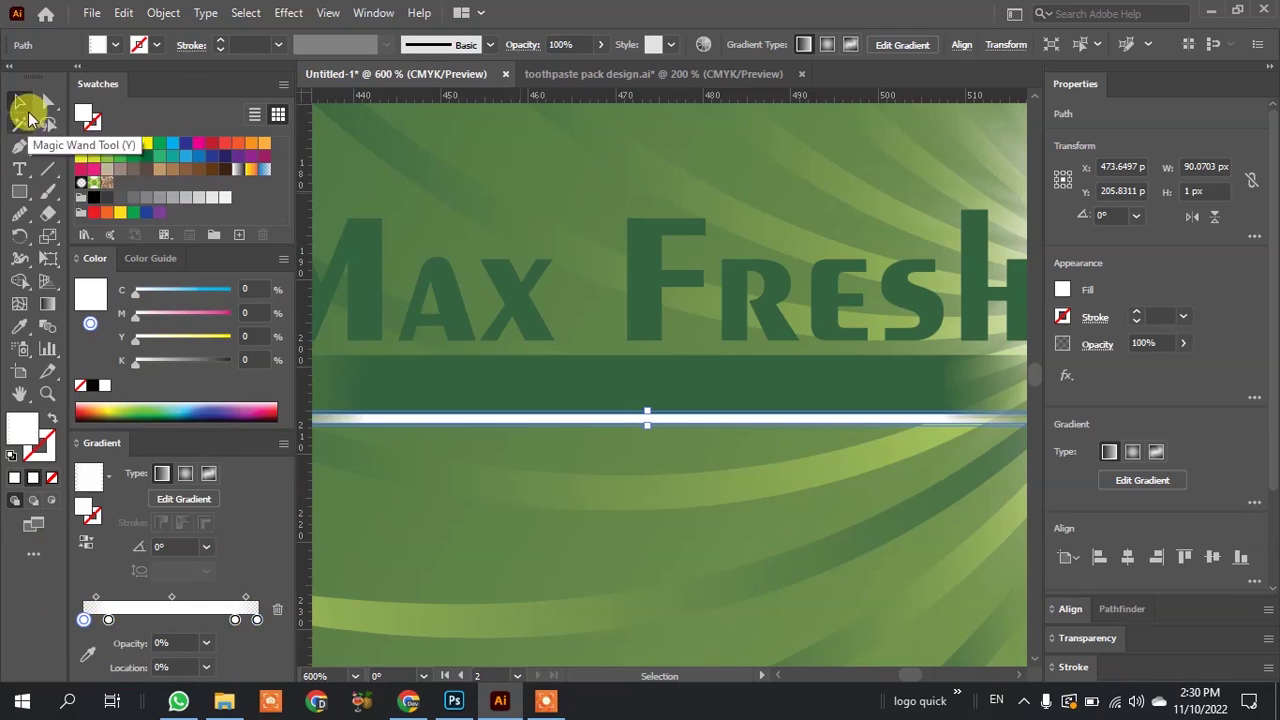
Click the swirl background, then deselect and scroll to review the highlight line.
click(374, 160)
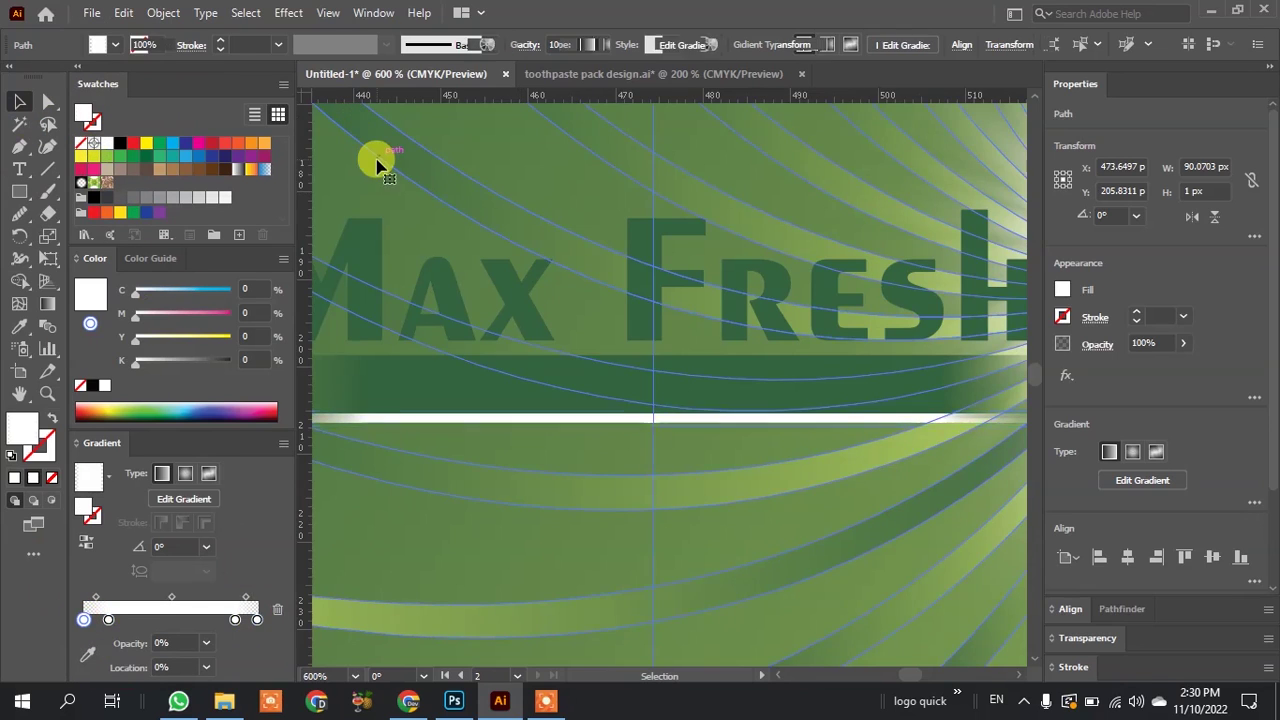
scroll(491, 206, down, 2)
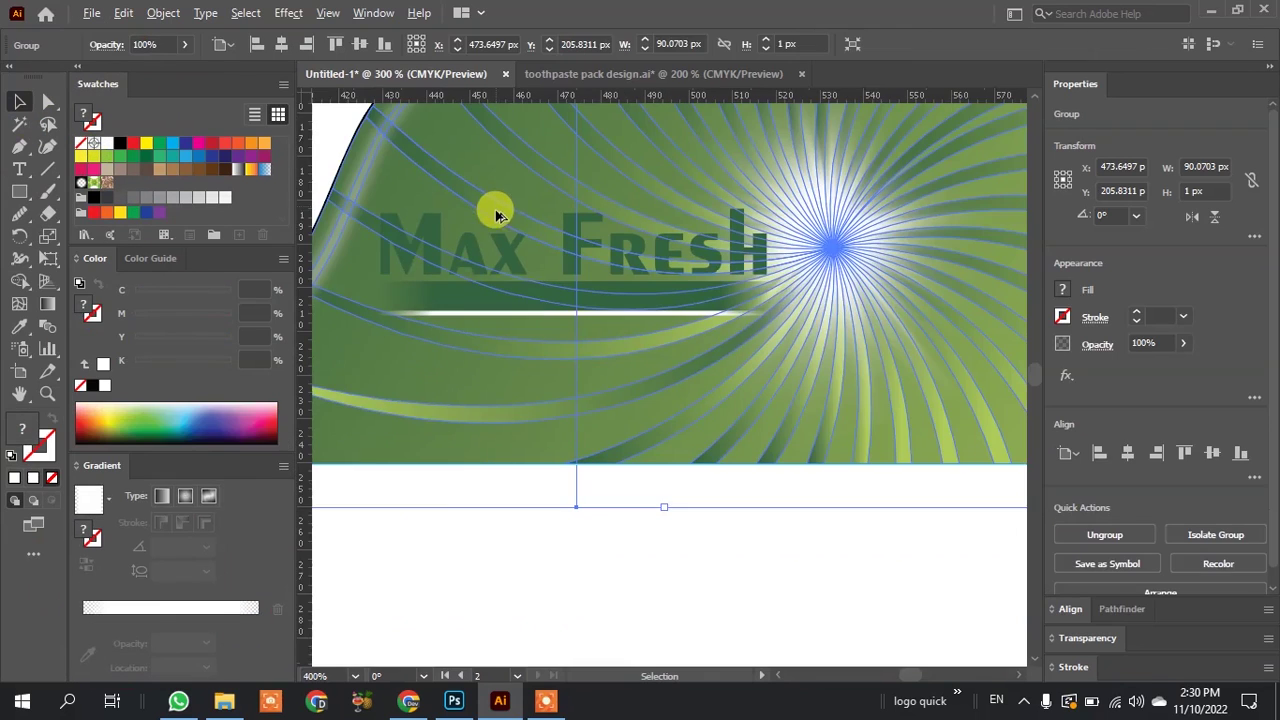
click(623, 565)
scroll(492, 300, up, 1)
scroll(651, 566, up, 1)
scroll(604, 565, down, 1)
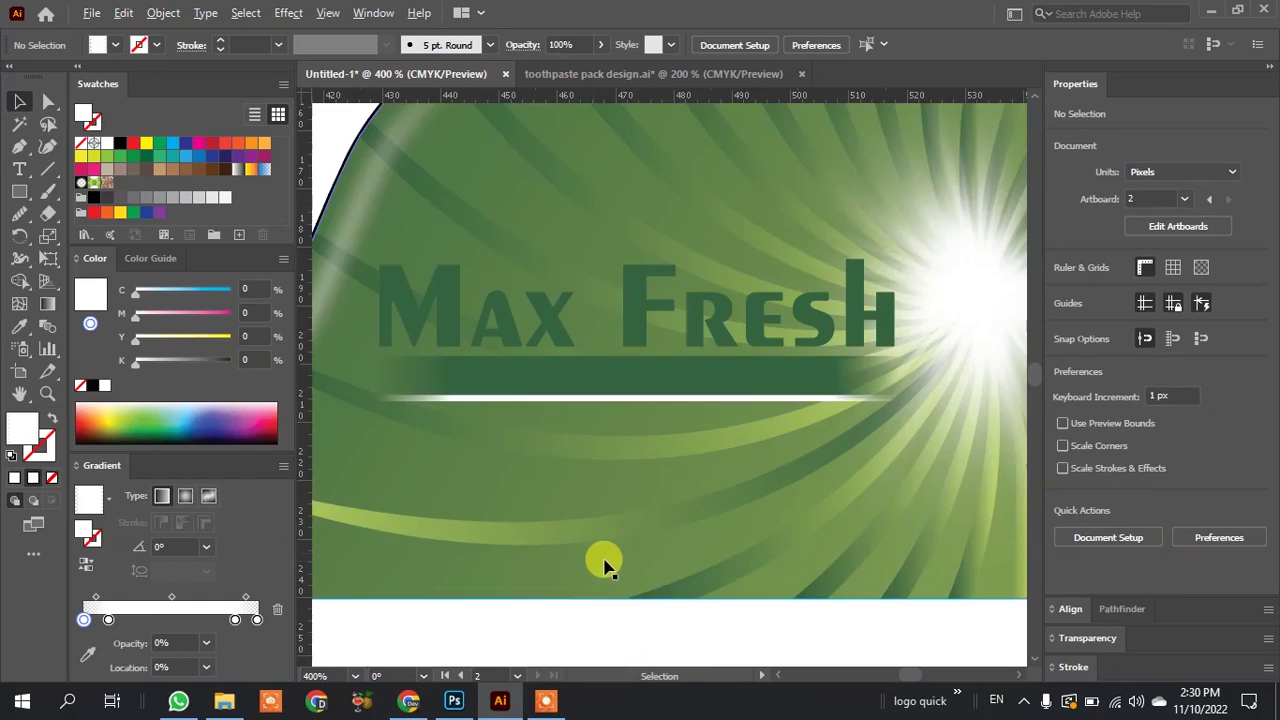
scroll(791, 491, up, 1)
scroll(791, 491, down, 2)
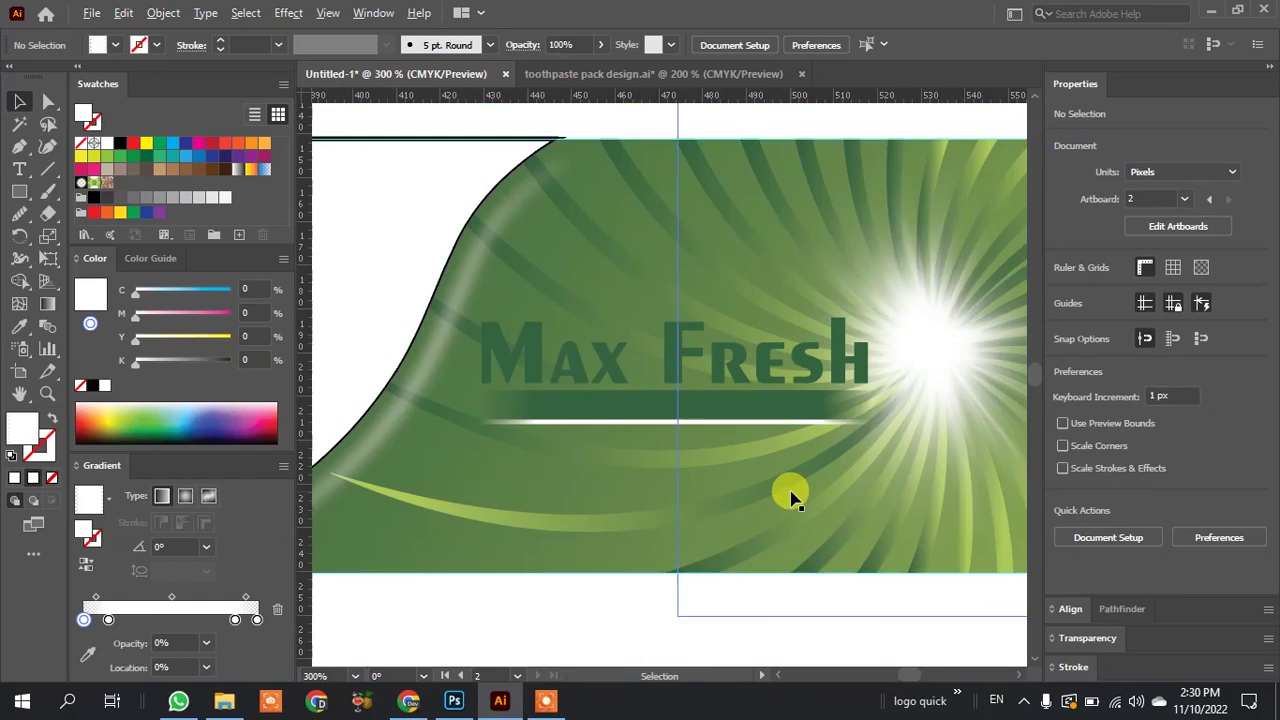
Recolour the Max Fresh lettering yellow, after briefly trying red.
click(672, 361)
scroll(672, 361, up, 1)
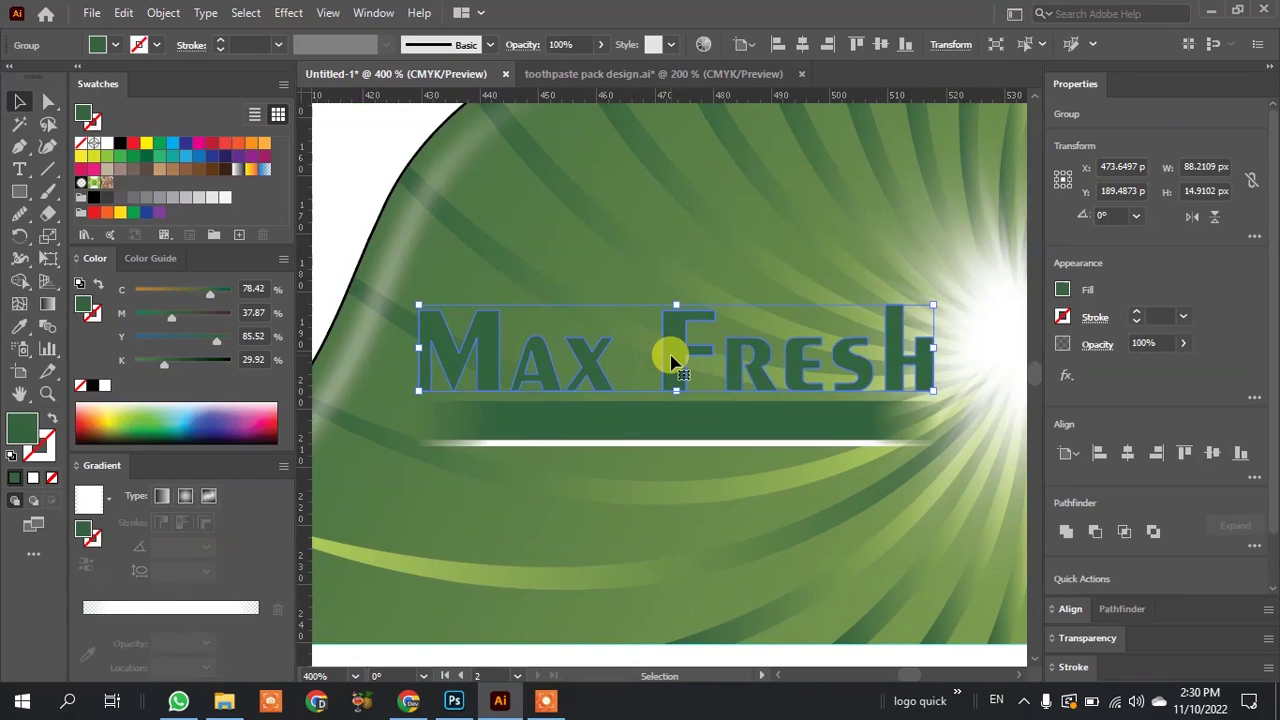
scroll(672, 361, up, 2)
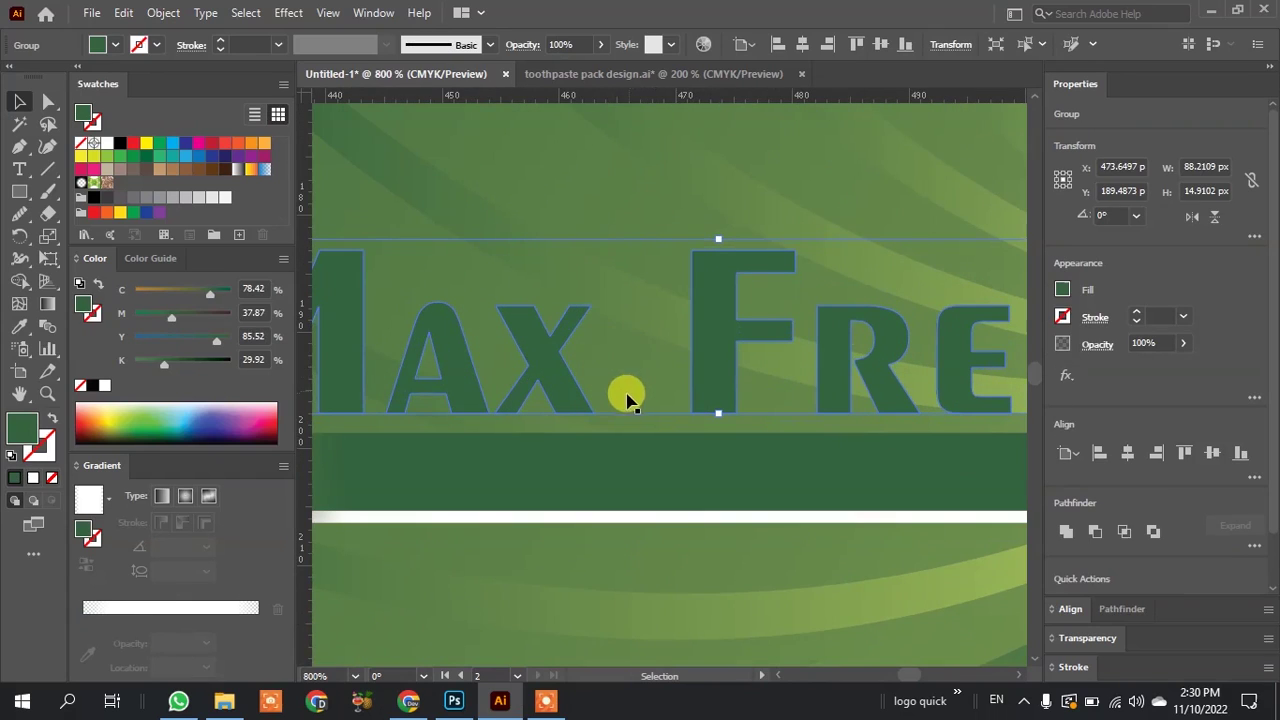
click(134, 145)
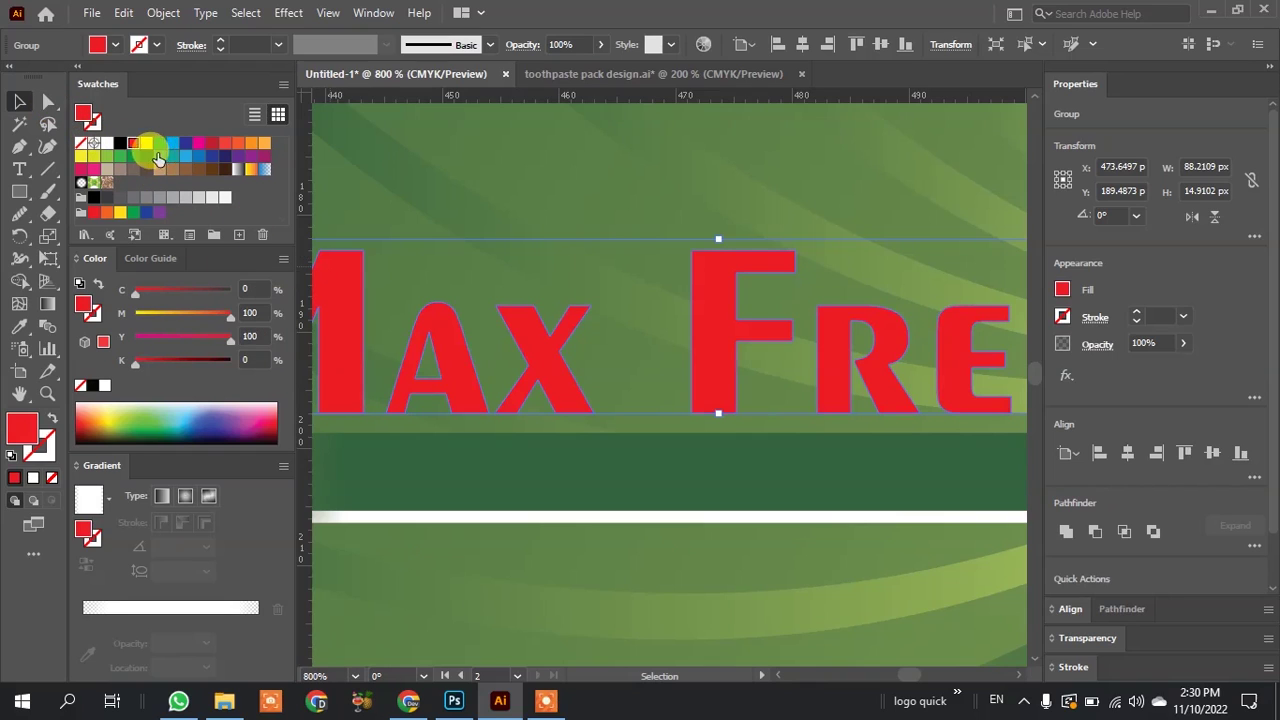
click(145, 145)
Drag the X's lower anchors down so its leg extends into the green band.
click(49, 101)
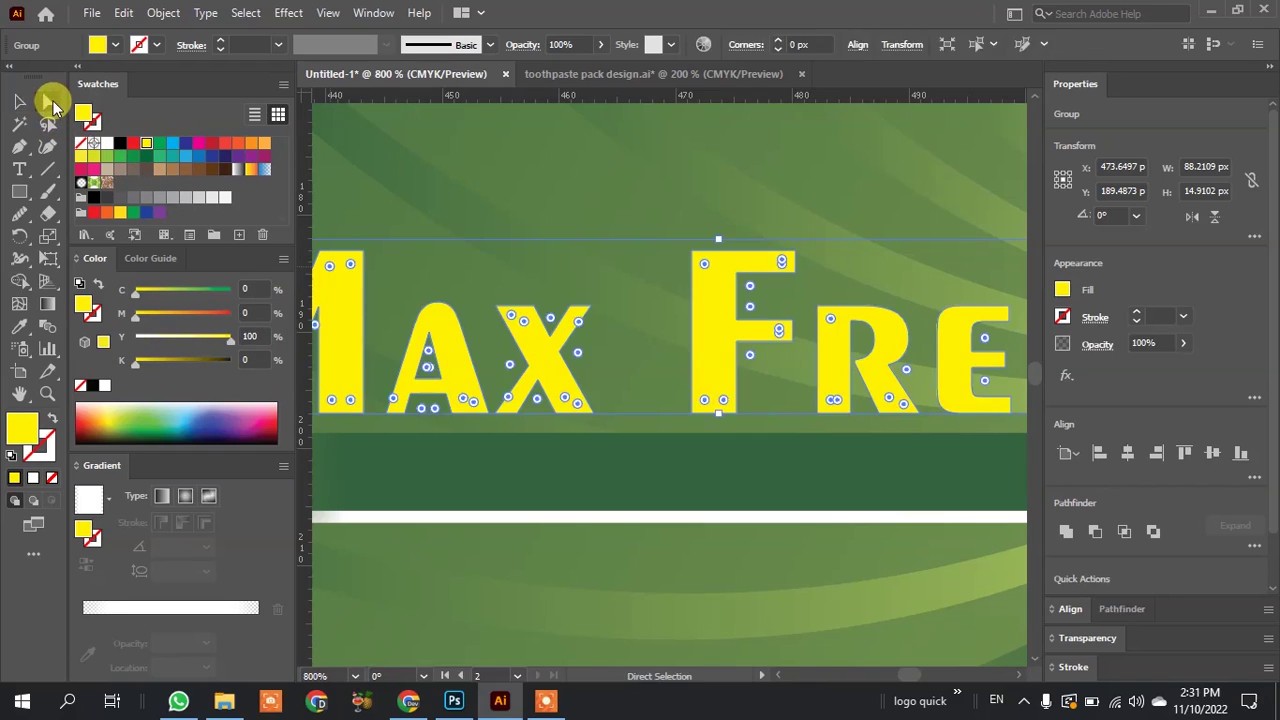
scroll(575, 435, up, 2)
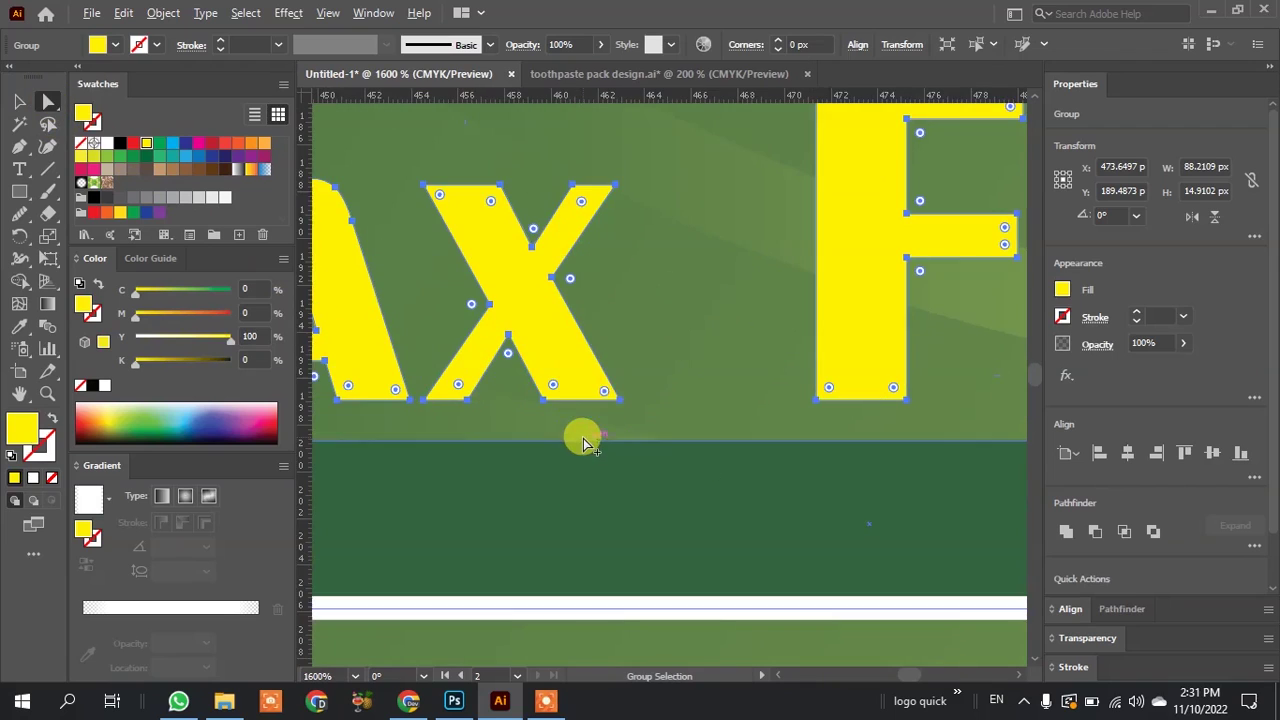
click(620, 399)
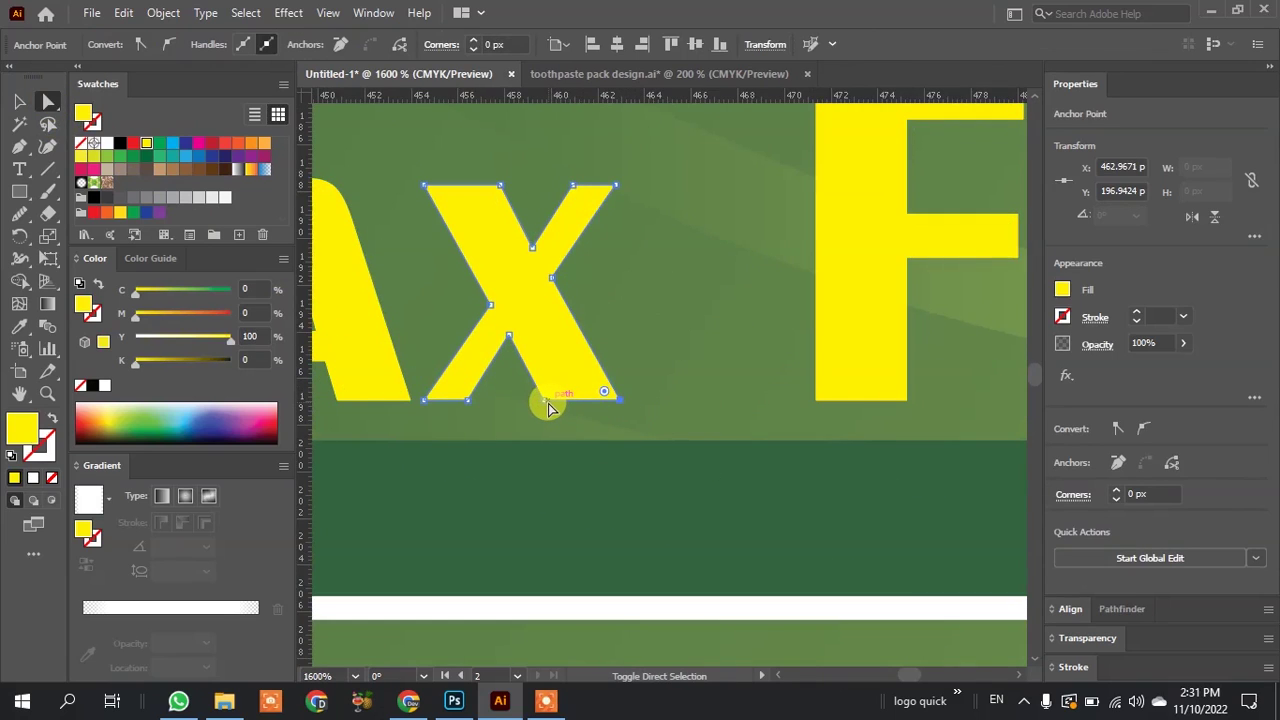
click(543, 400)
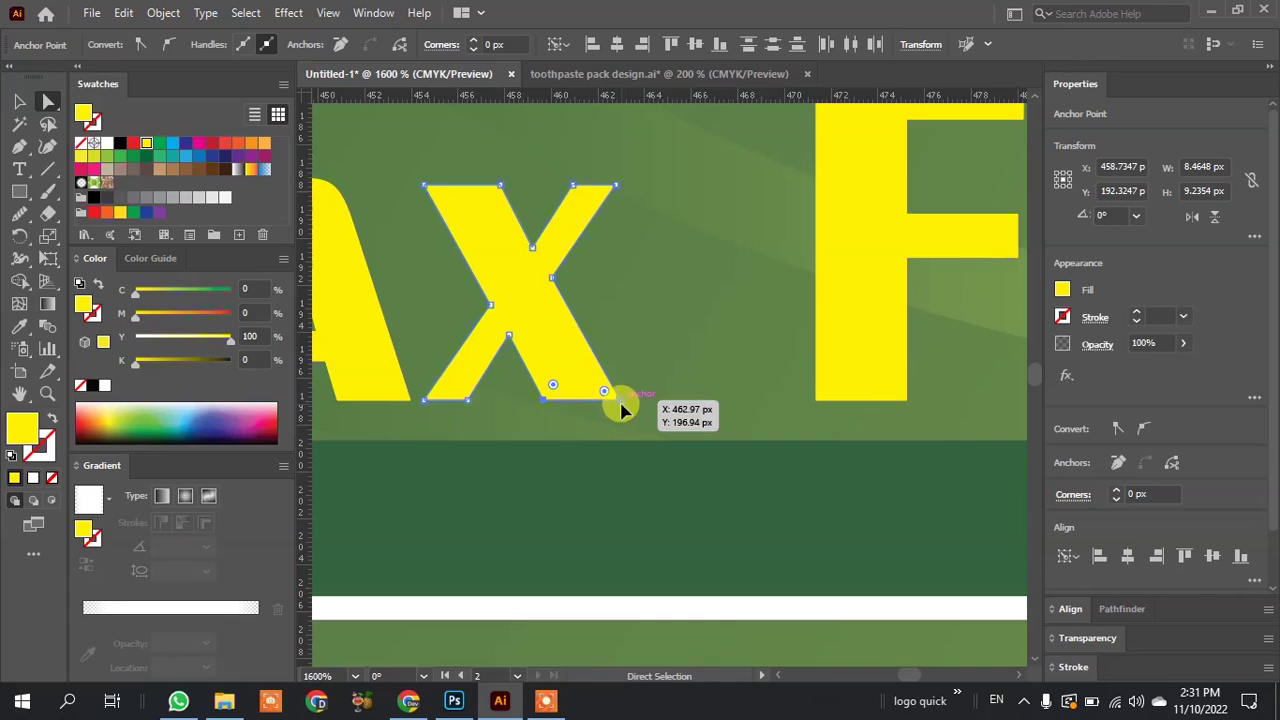
drag(620, 405, 666, 488)
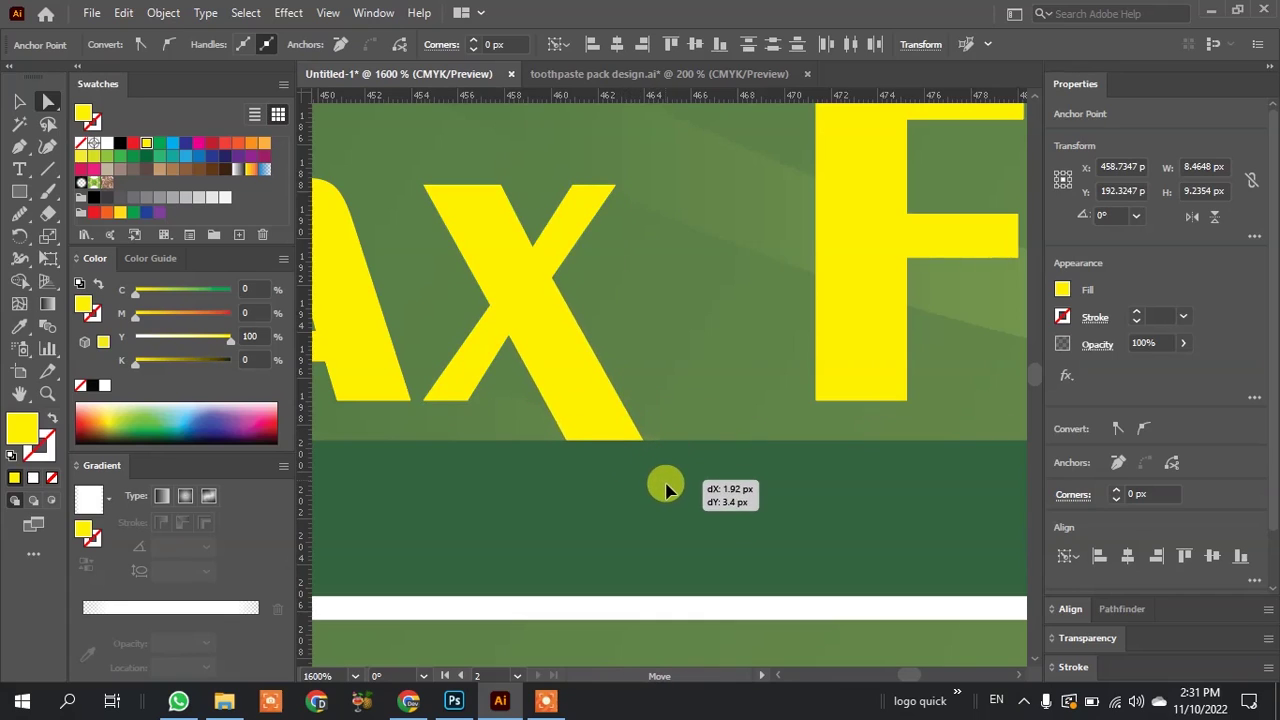
drag(666, 488, 642, 483)
key(ctrl+z)
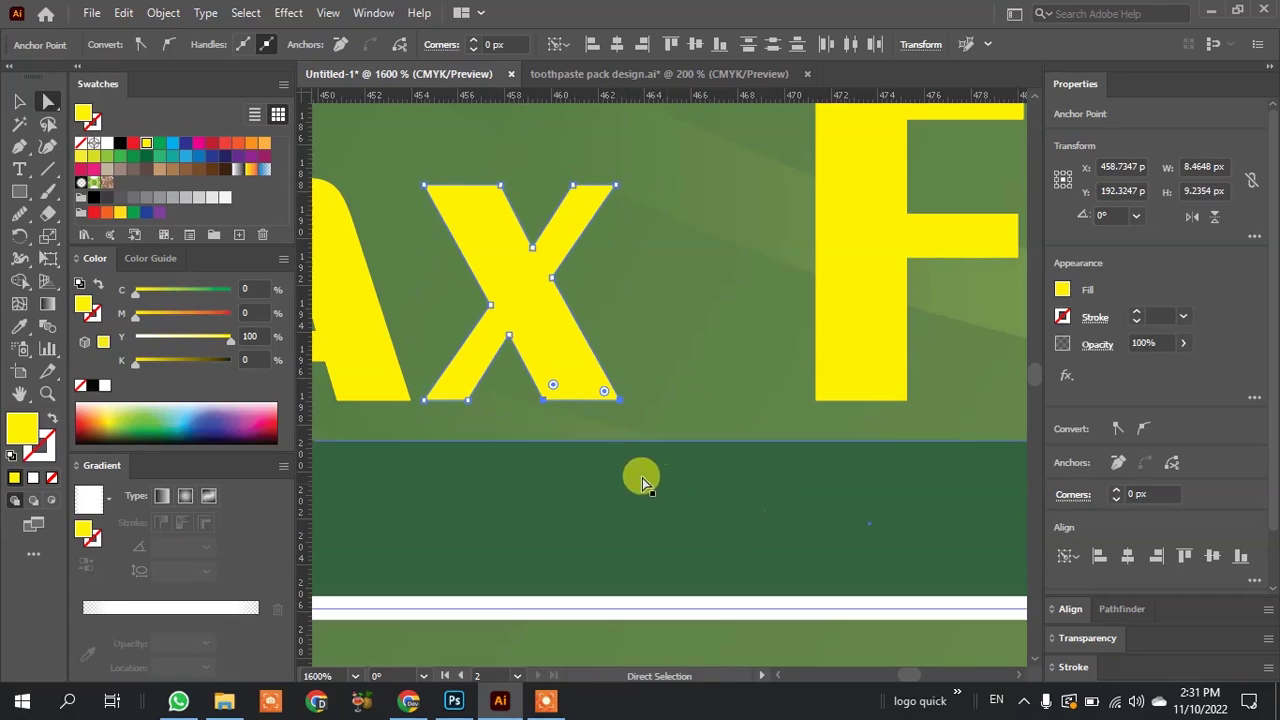
click(18, 106)
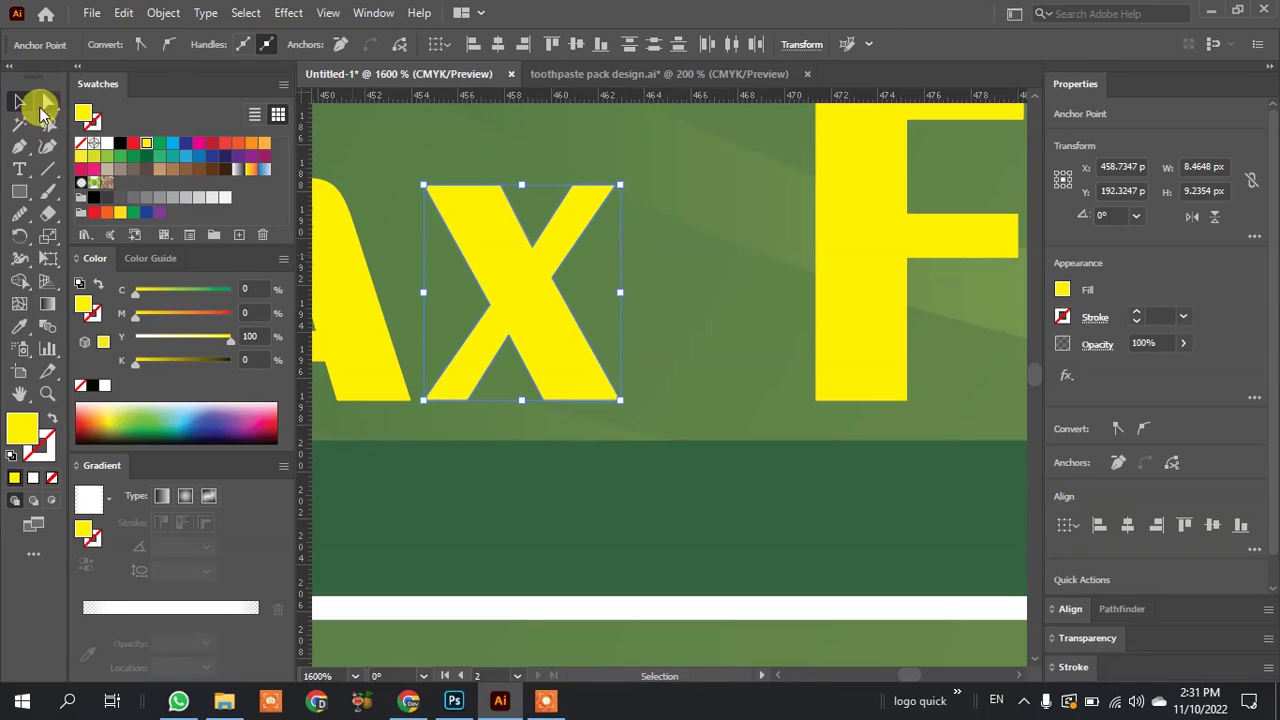
click(47, 101)
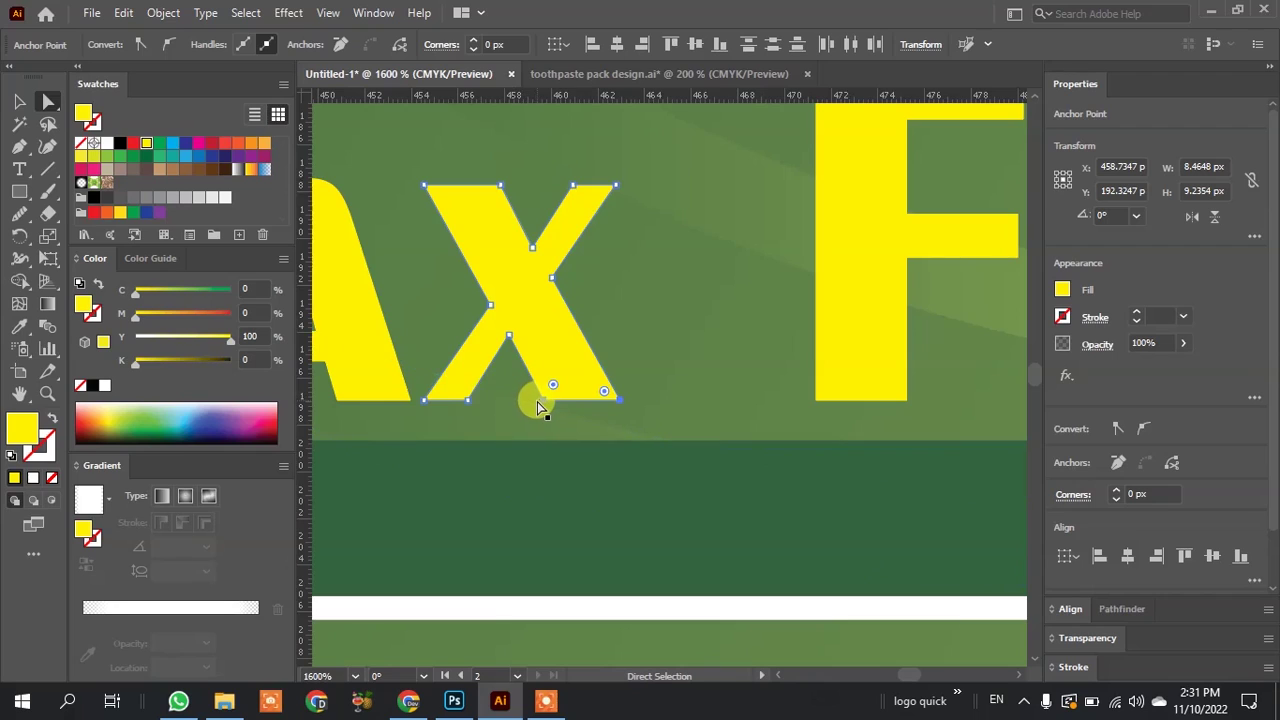
drag(540, 405, 574, 458)
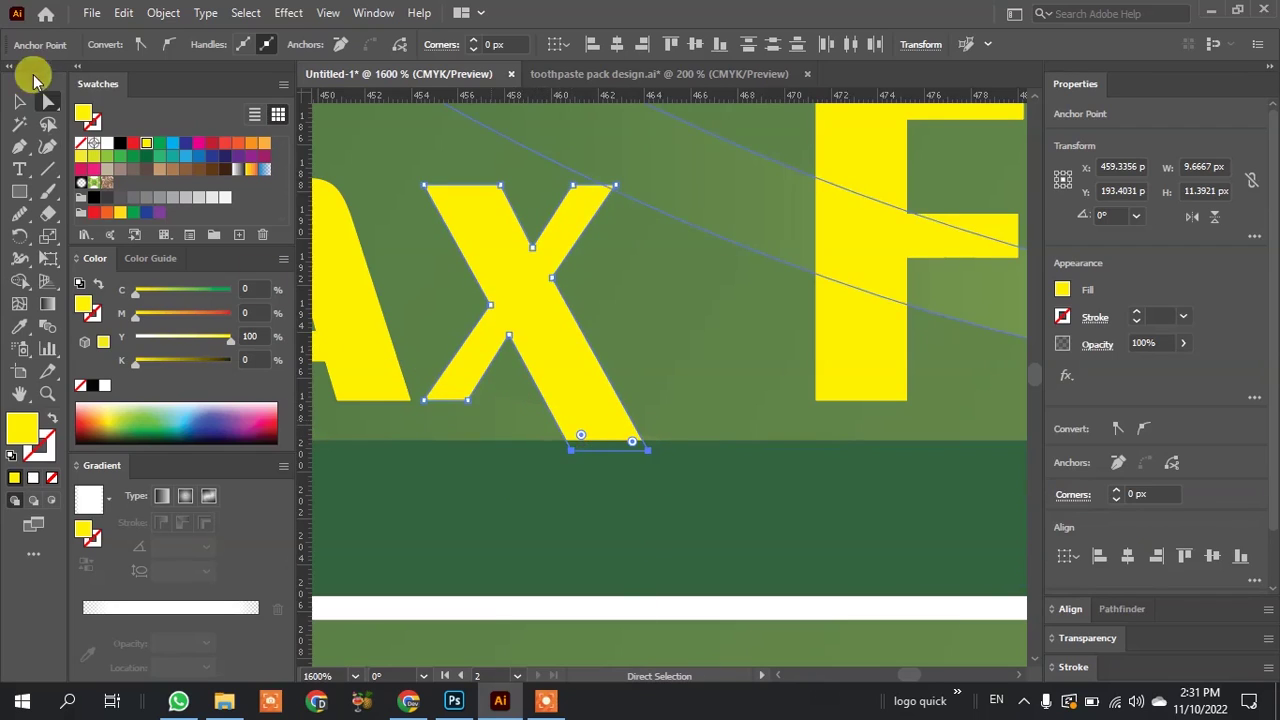
Reselect the Max Fresh lettering and toggle between Selection and Direct Selection tools.
click(19, 101)
scroll(449, 343, down, 2)
scroll(520, 450, down, 2)
click(608, 578)
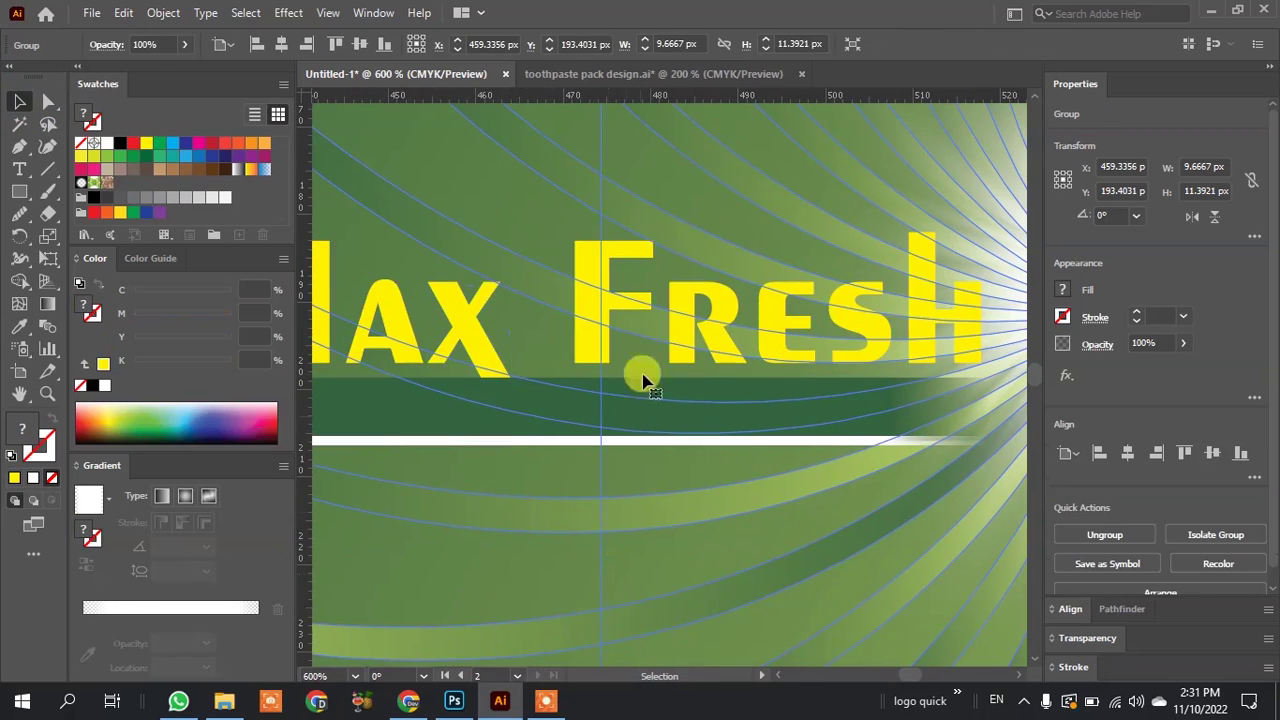
click(591, 280)
key(a)
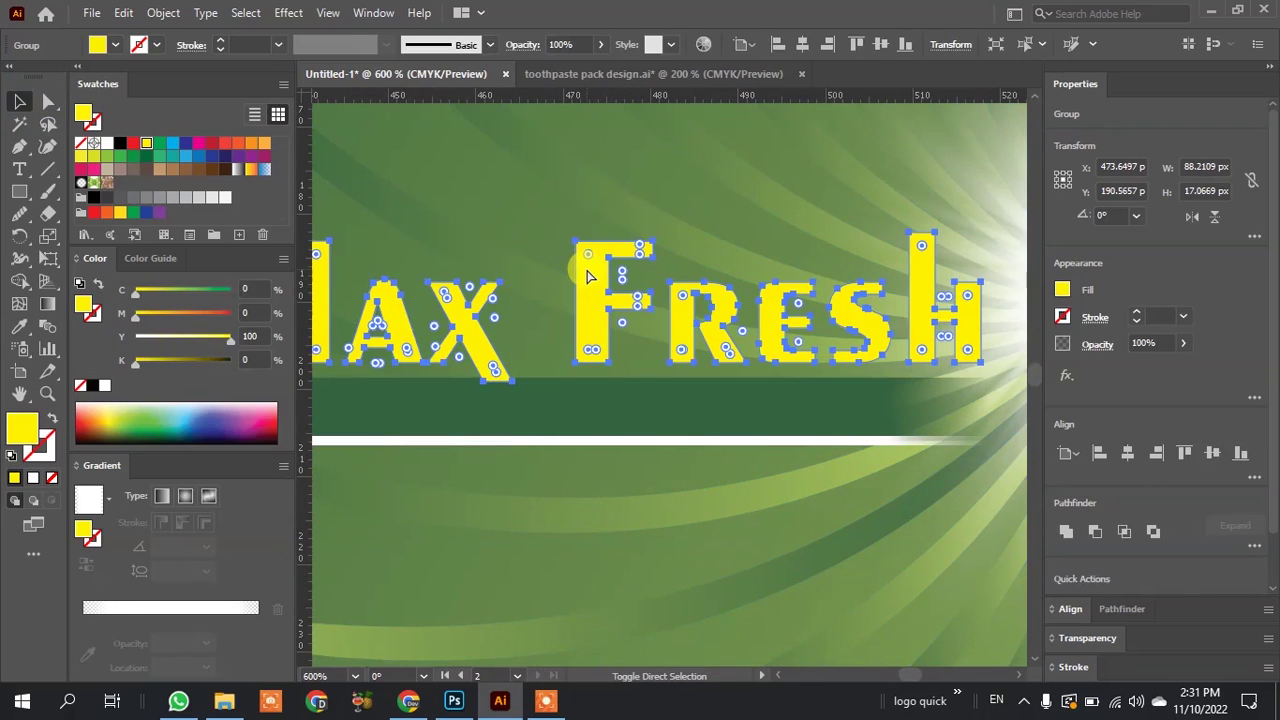
key(ctrl)
Select the X's bottom-right anchor, then reselect the whole Max Fresh lettering.
scroll(571, 255, up, 1)
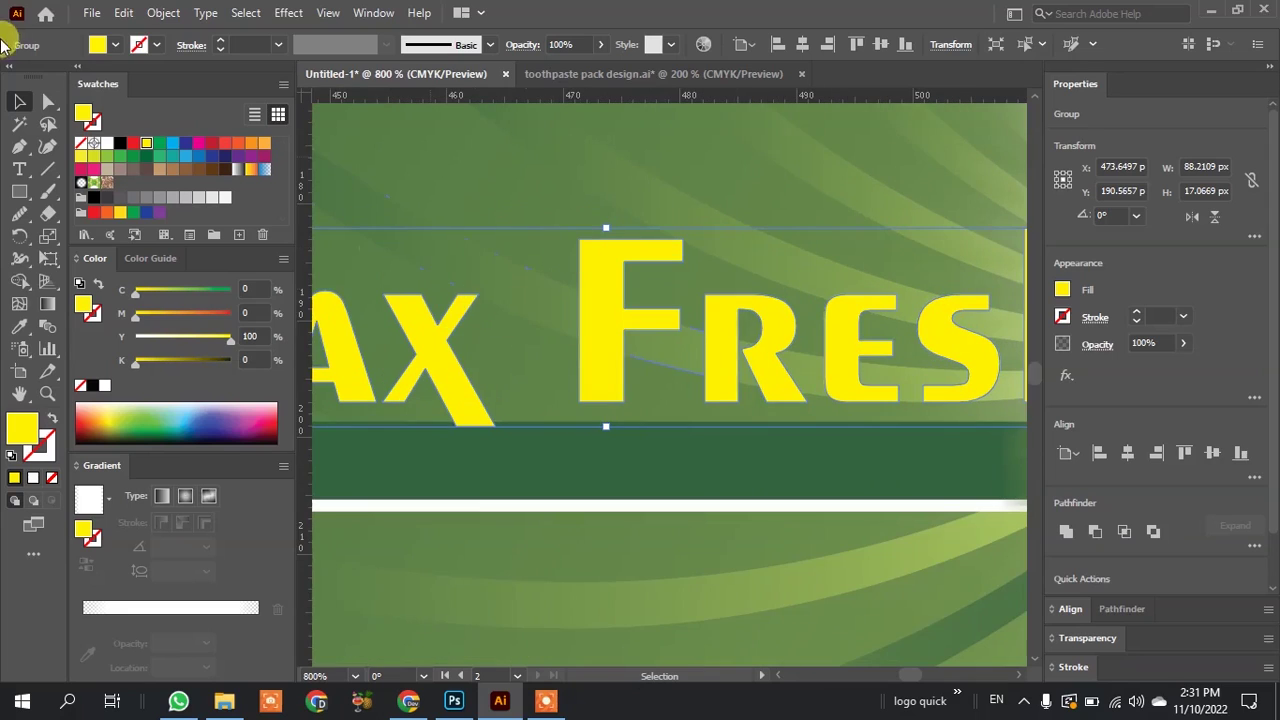
click(45, 100)
scroll(508, 466, up, 1)
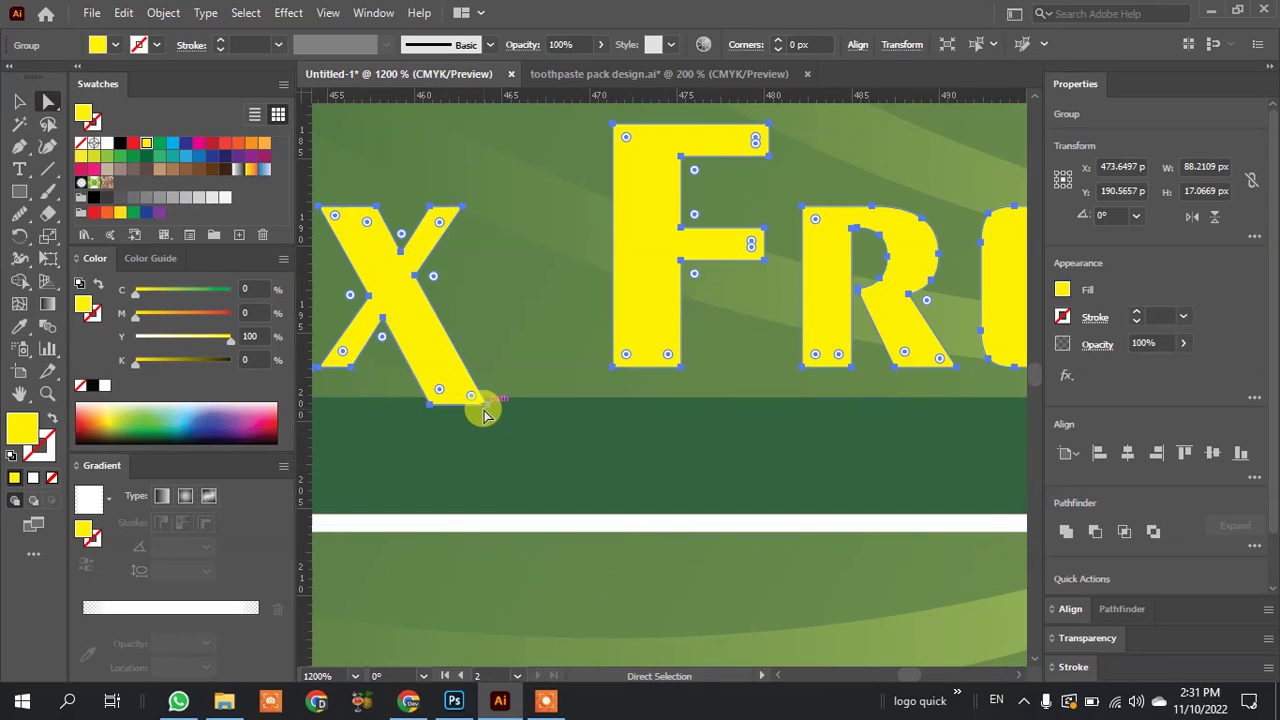
scroll(465, 413, up, 4)
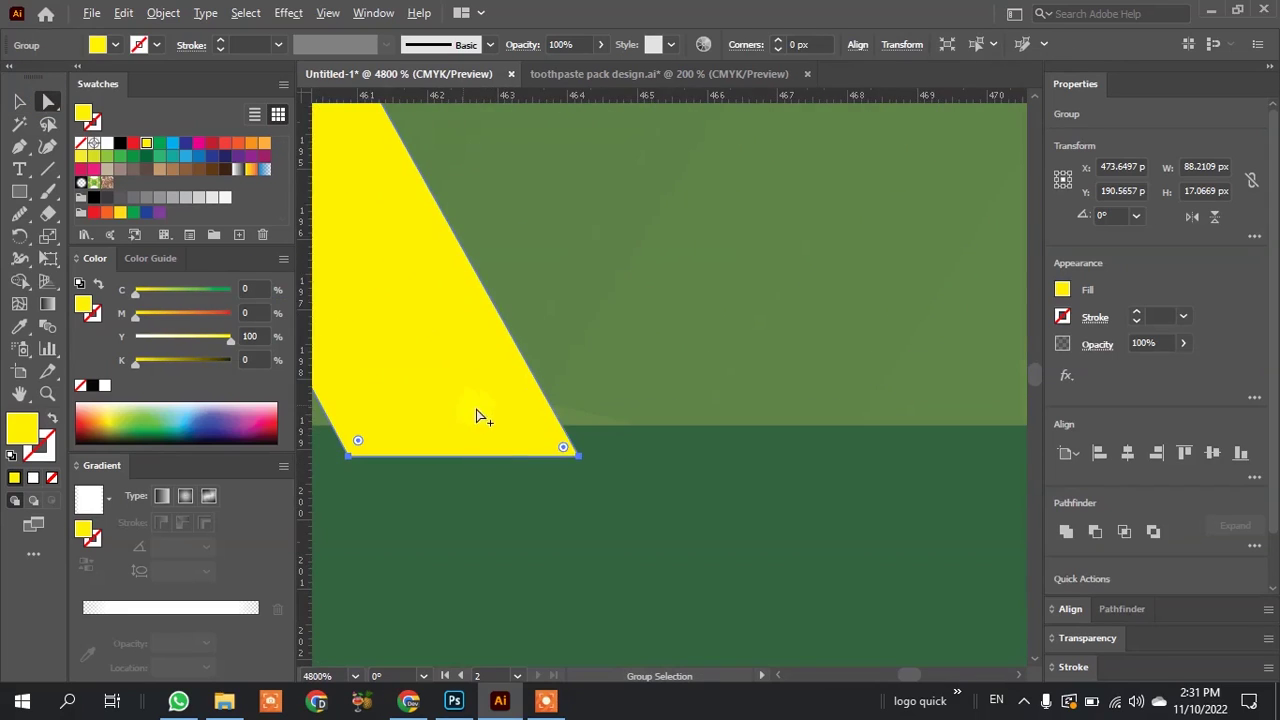
click(579, 455)
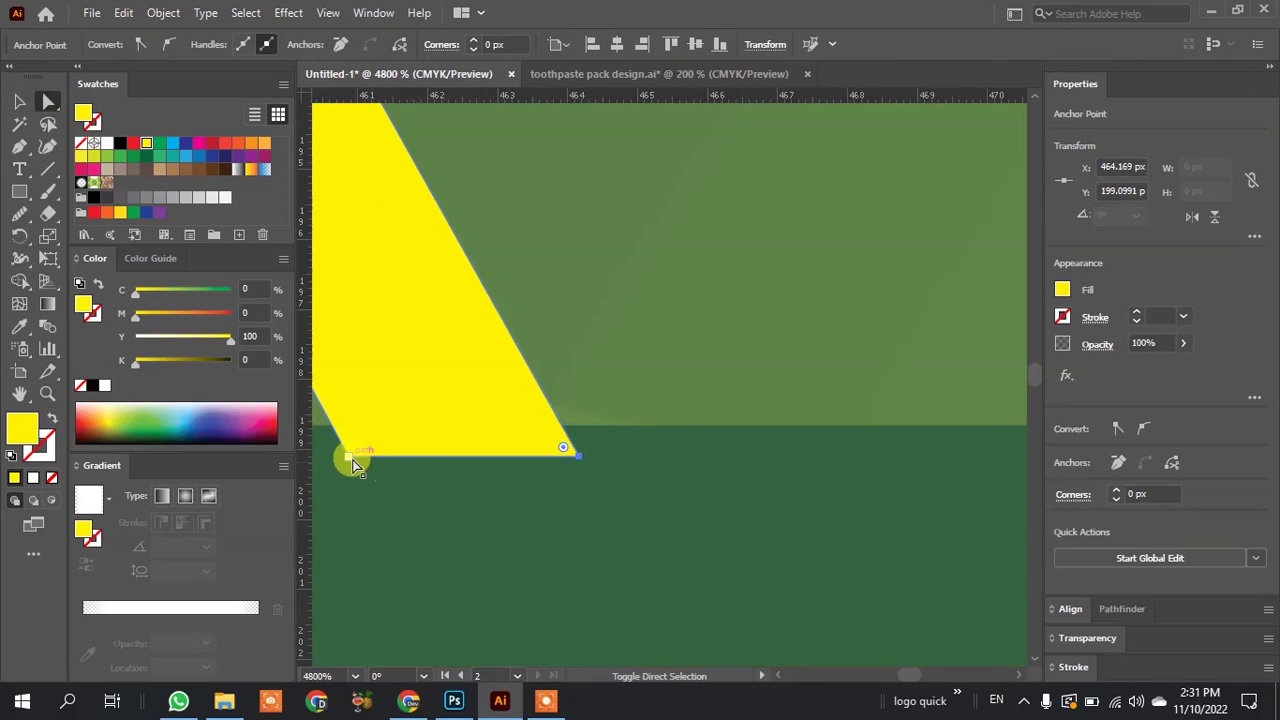
scroll(517, 434, down, 4)
click(18, 100)
scroll(548, 375, down, 3)
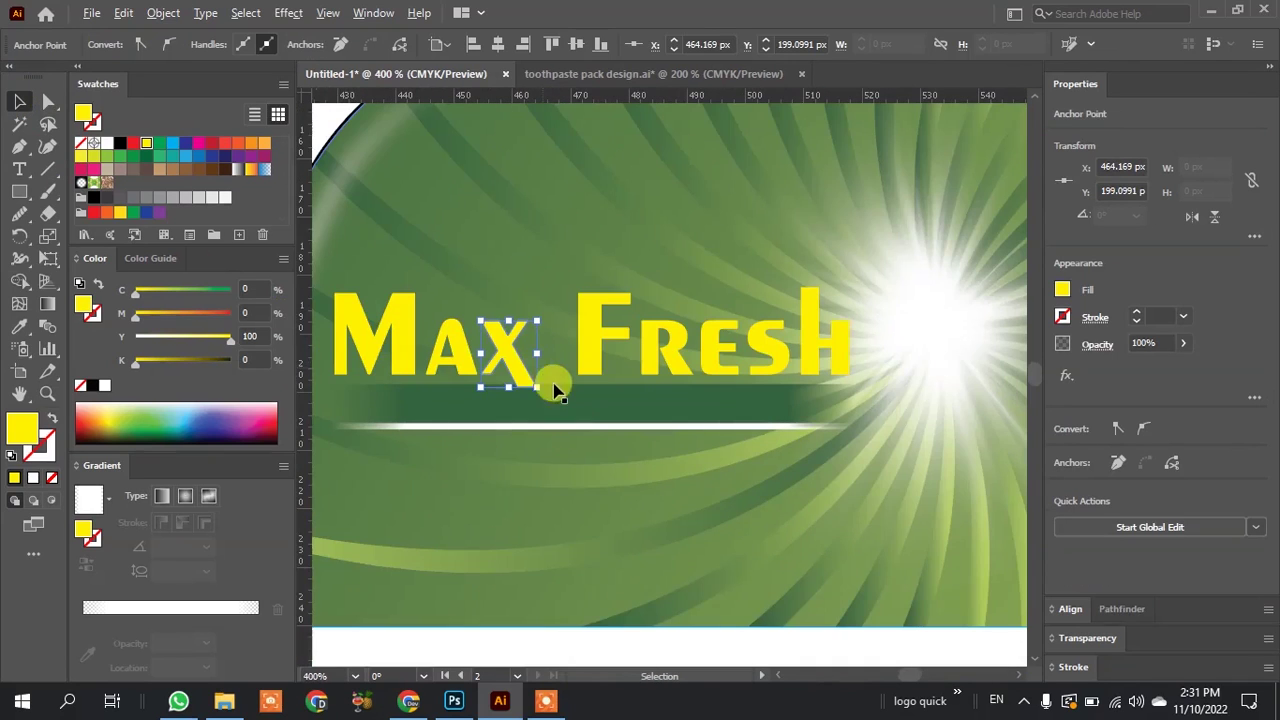
click(574, 360)
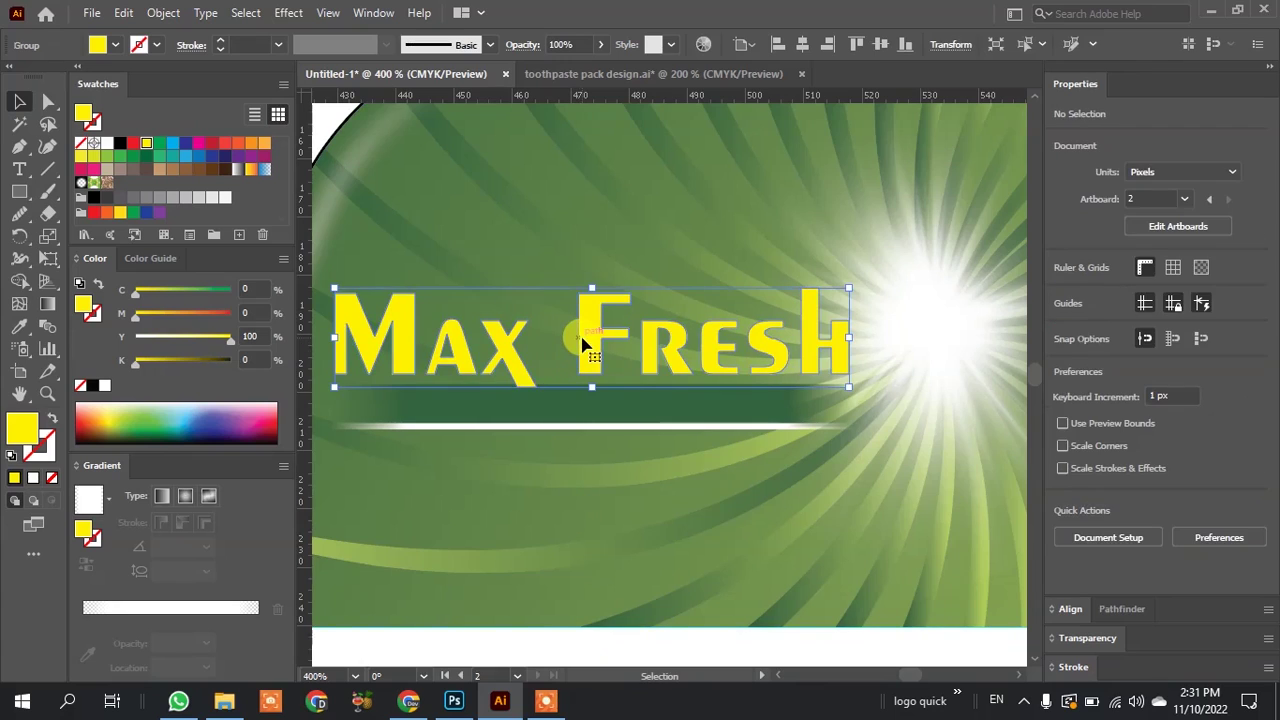
scroll(585, 335, down, 1)
scroll(485, 300, up, 1)
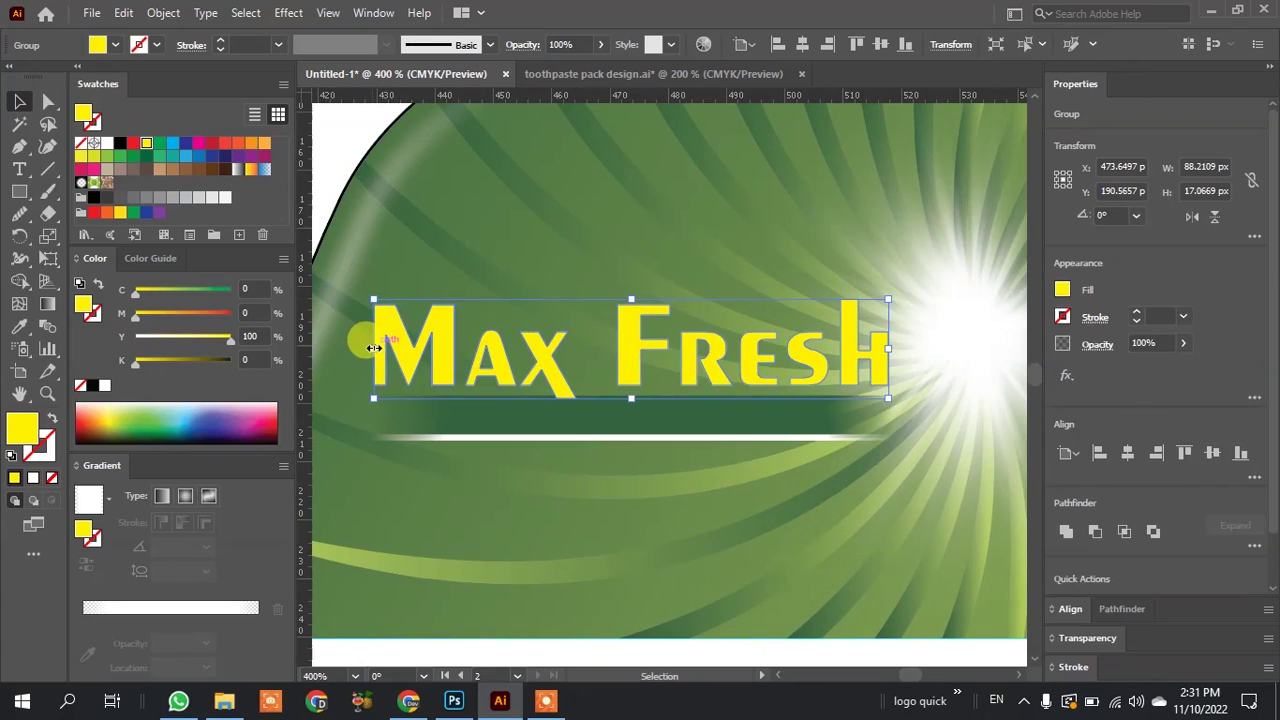
Sample the dark green colour onto the Max Fresh lettering and reselect it.
key(i)
scroll(575, 398, down, 3)
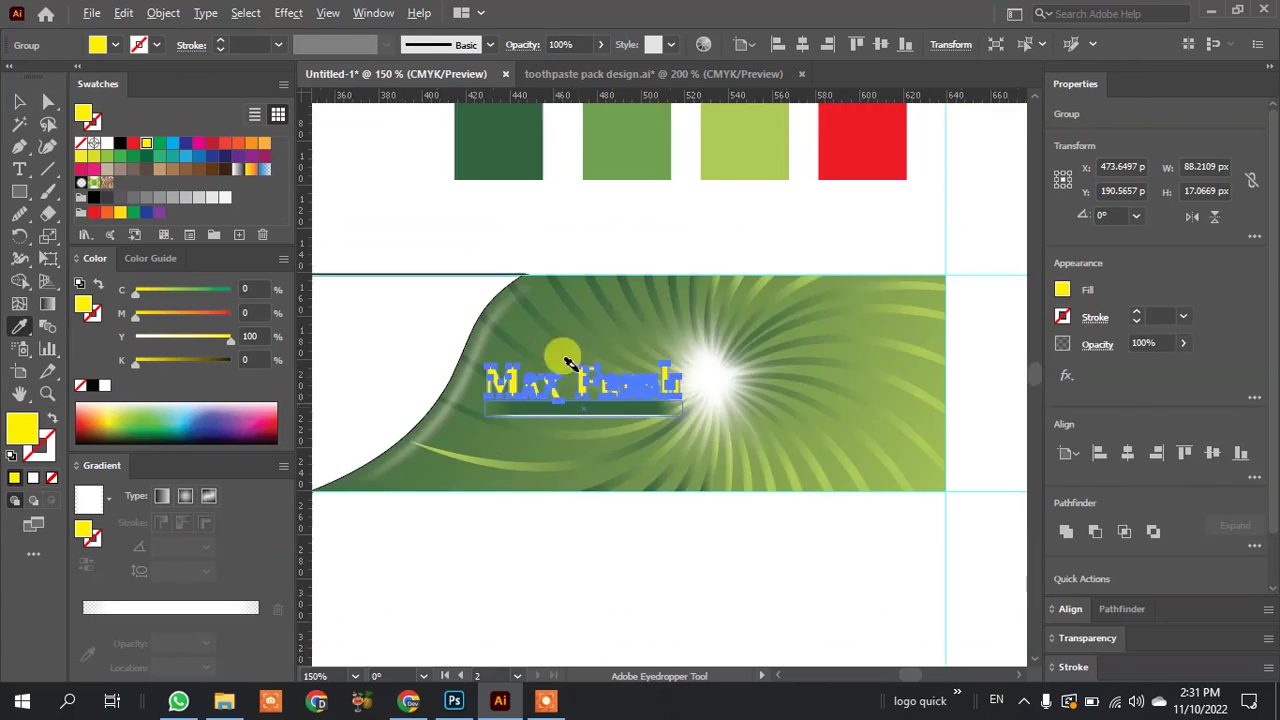
click(510, 125)
scroll(510, 338, up, 2)
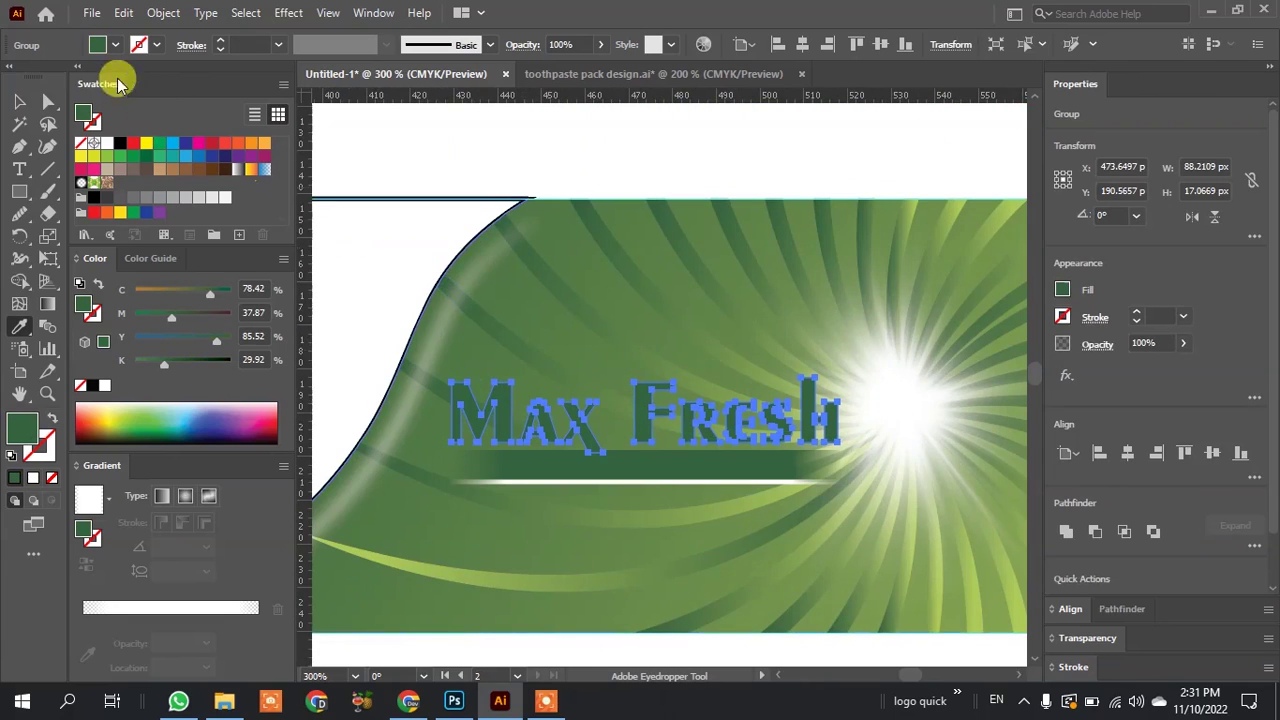
click(20, 101)
click(420, 149)
scroll(683, 425, up, 1)
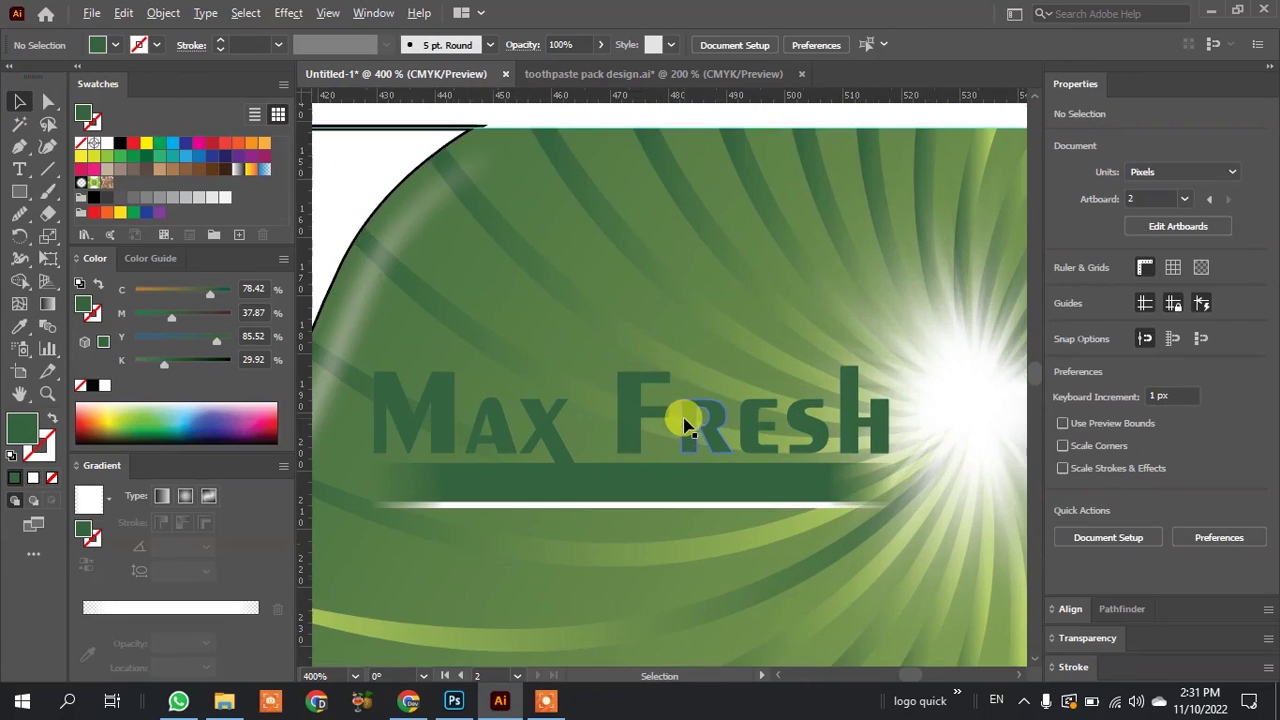
click(623, 414)
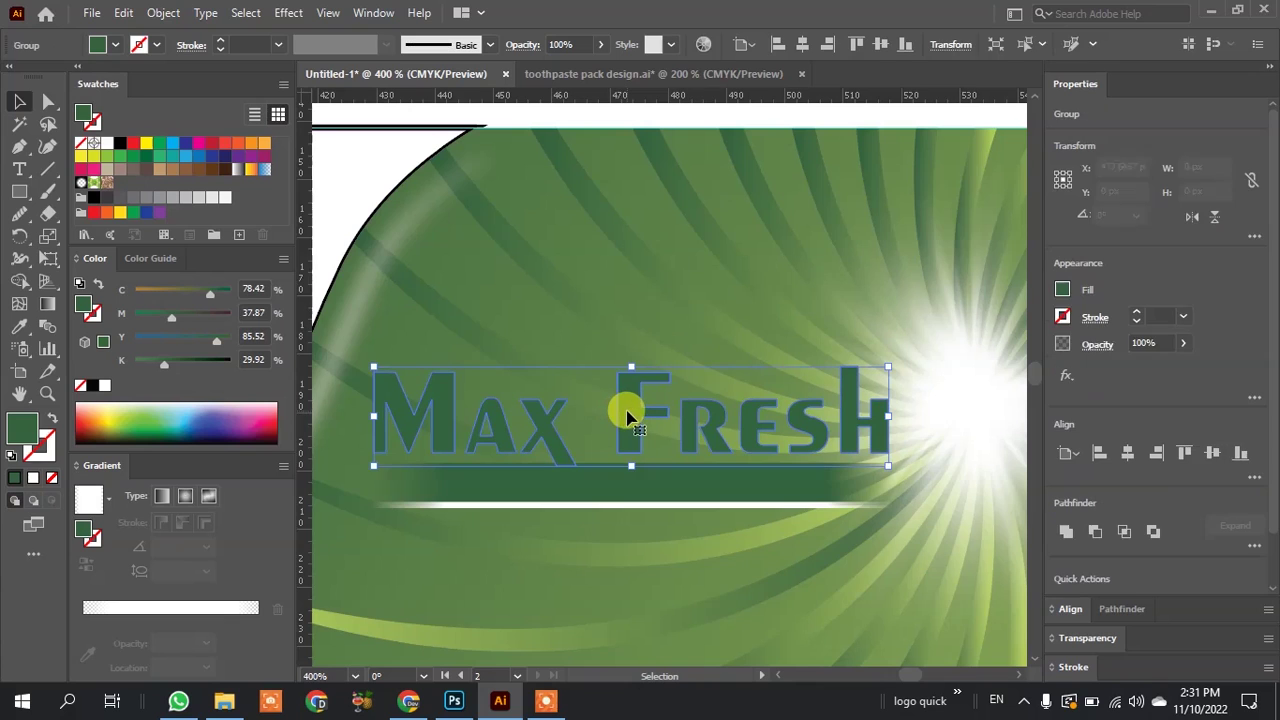
Apply a 1 px Offset Path to the lettering and fill the offset white.
click(124, 13)
click(163, 13)
mouse_move(231, 453)
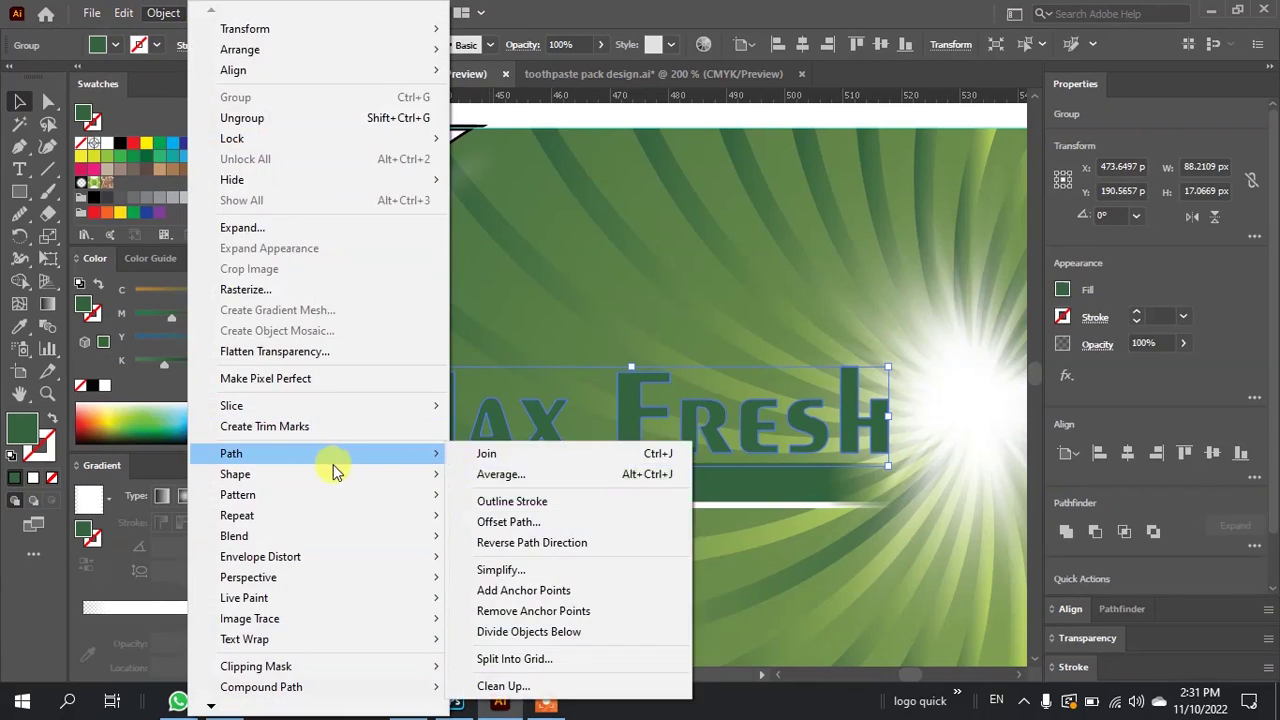
click(569, 522)
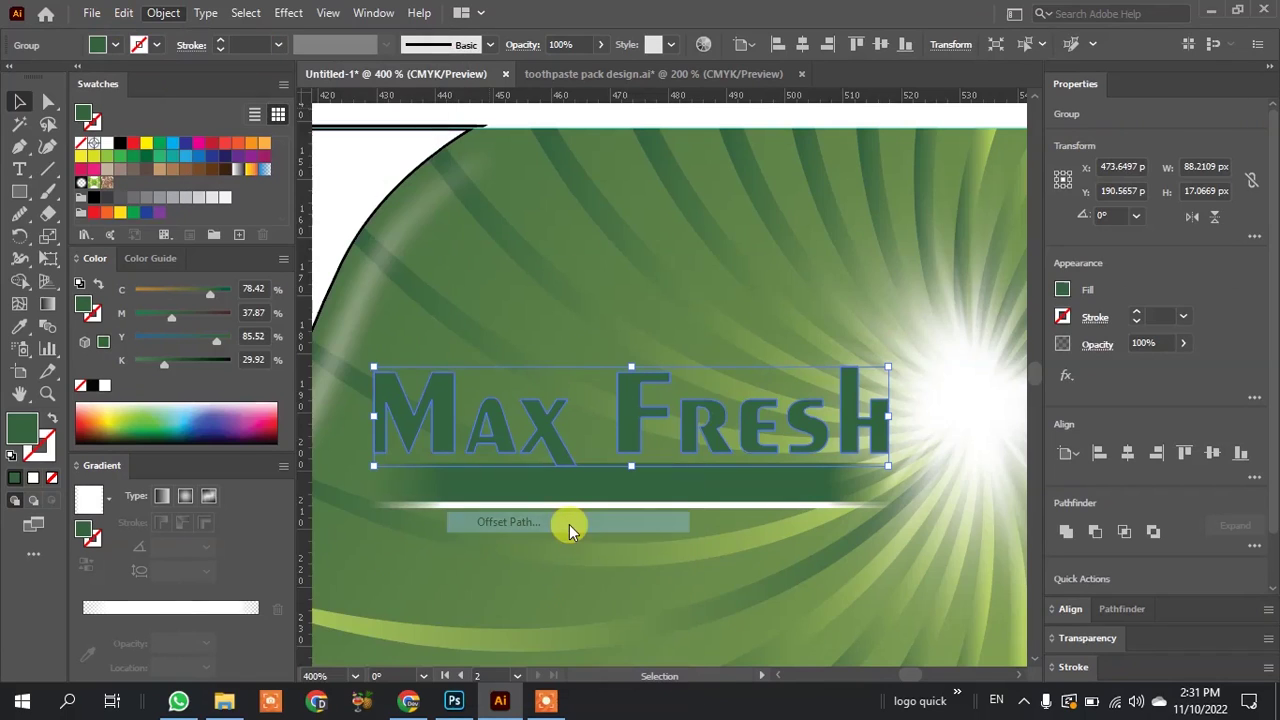
key(Up)
key(Up)
key(Up)
key(Up)
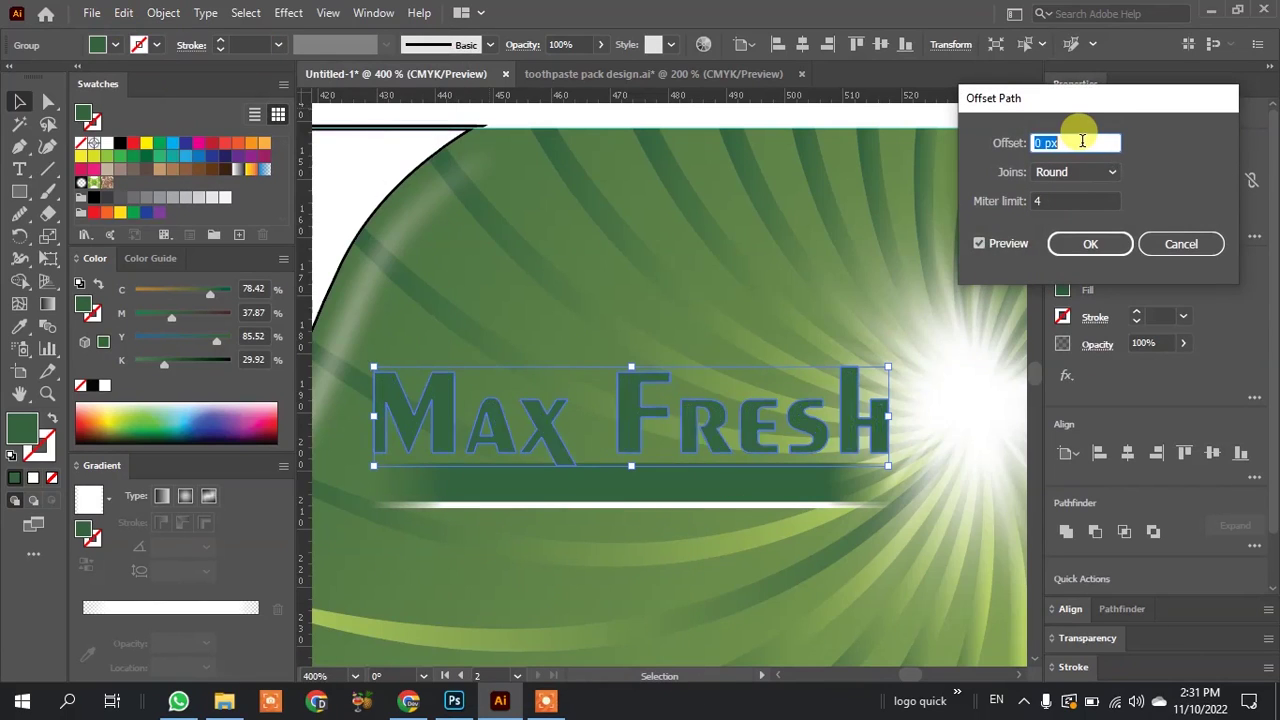
key(Up)
key(Up)
key(Up)
key(Down)
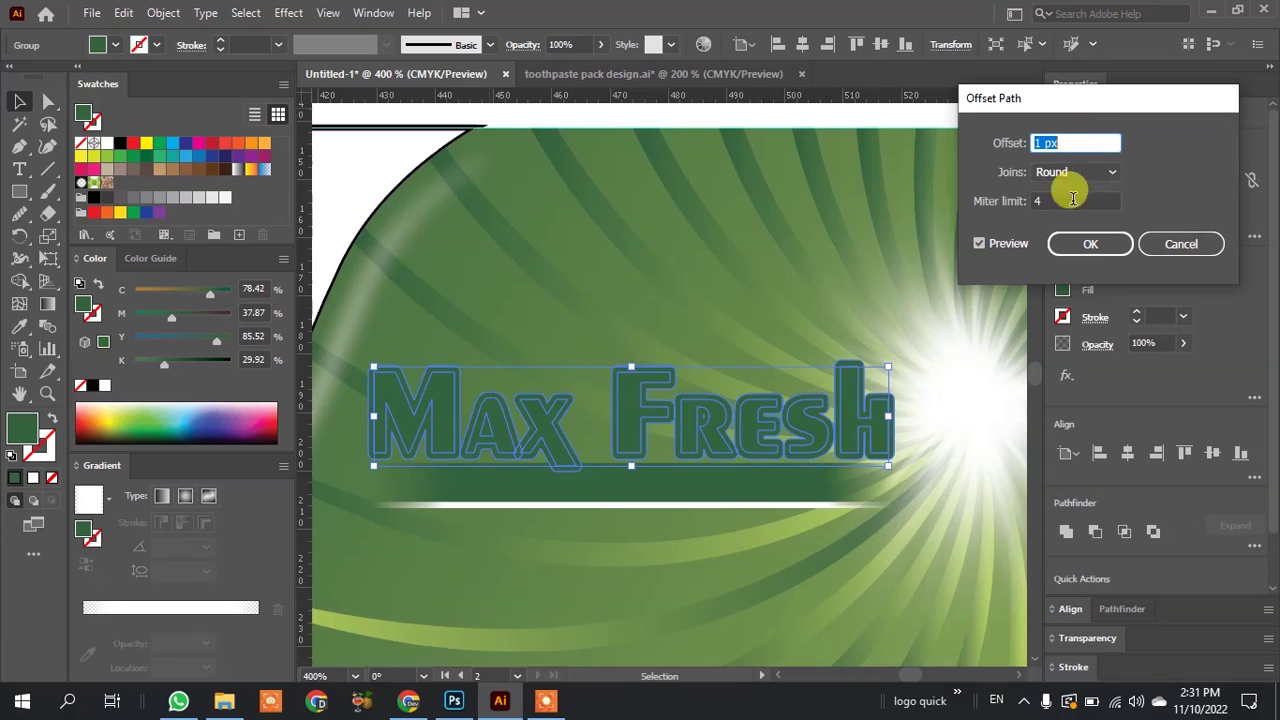
click(1088, 243)
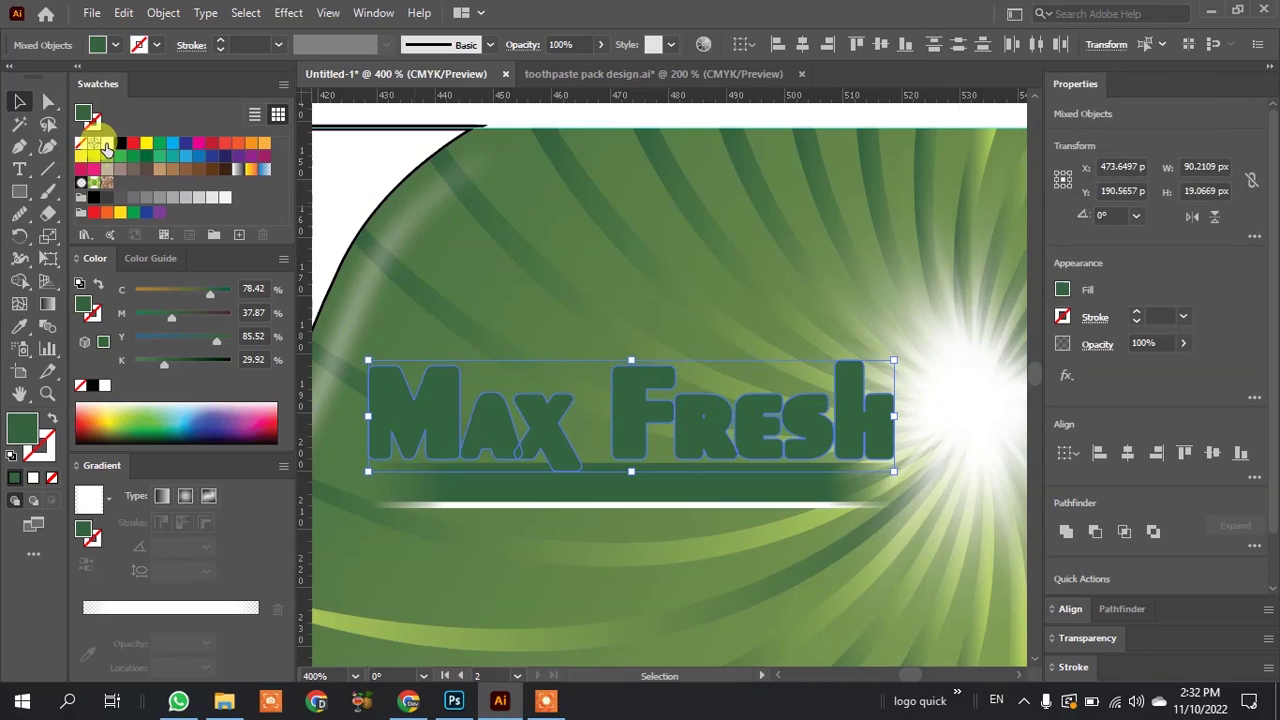
click(107, 146)
scroll(385, 240, down, 1)
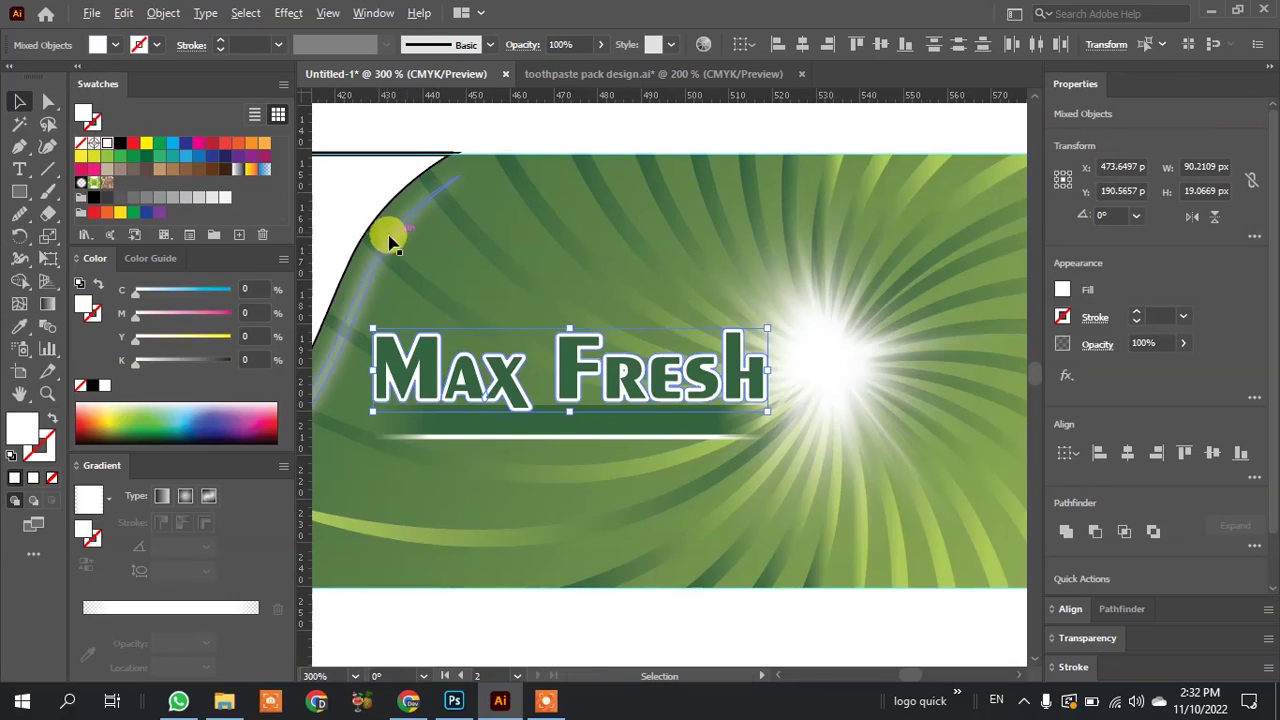
Move the WITH COOLING CRYSTALS tagline into the green banner and fill it white.
click(582, 622)
scroll(604, 562, down, 2)
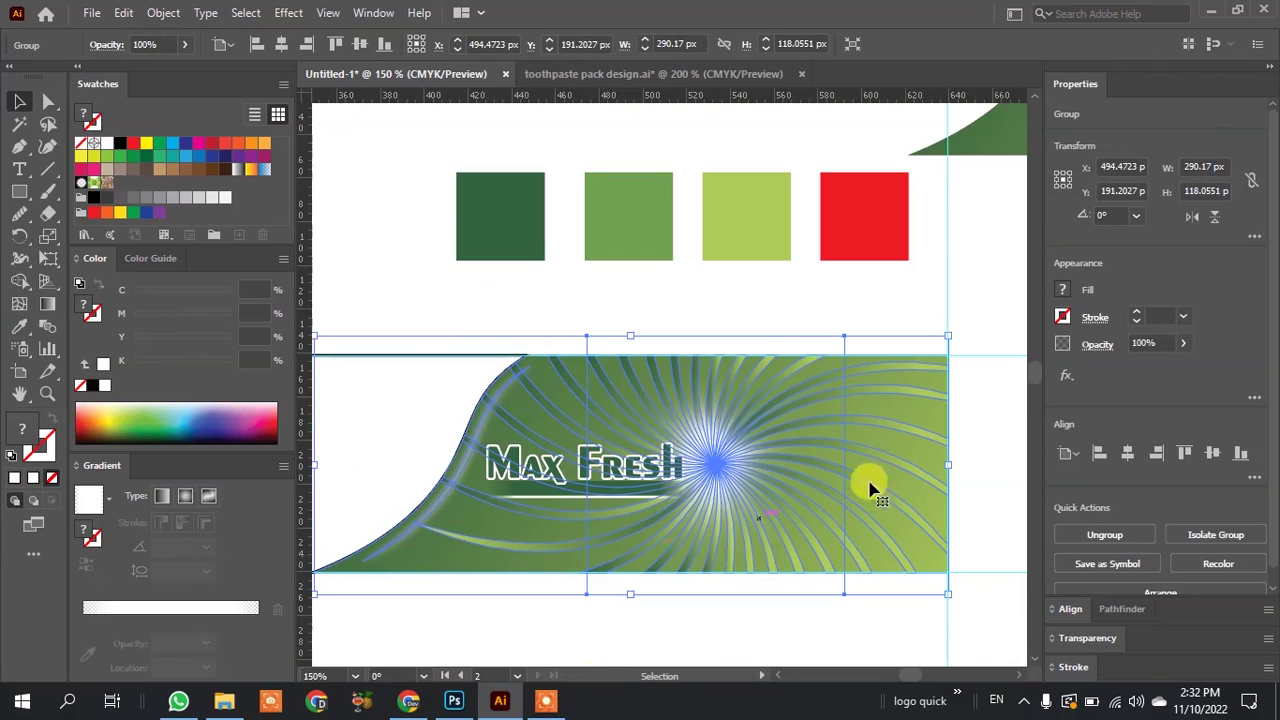
click(951, 313)
scroll(760, 275, down, 1)
scroll(690, 520, up, 2)
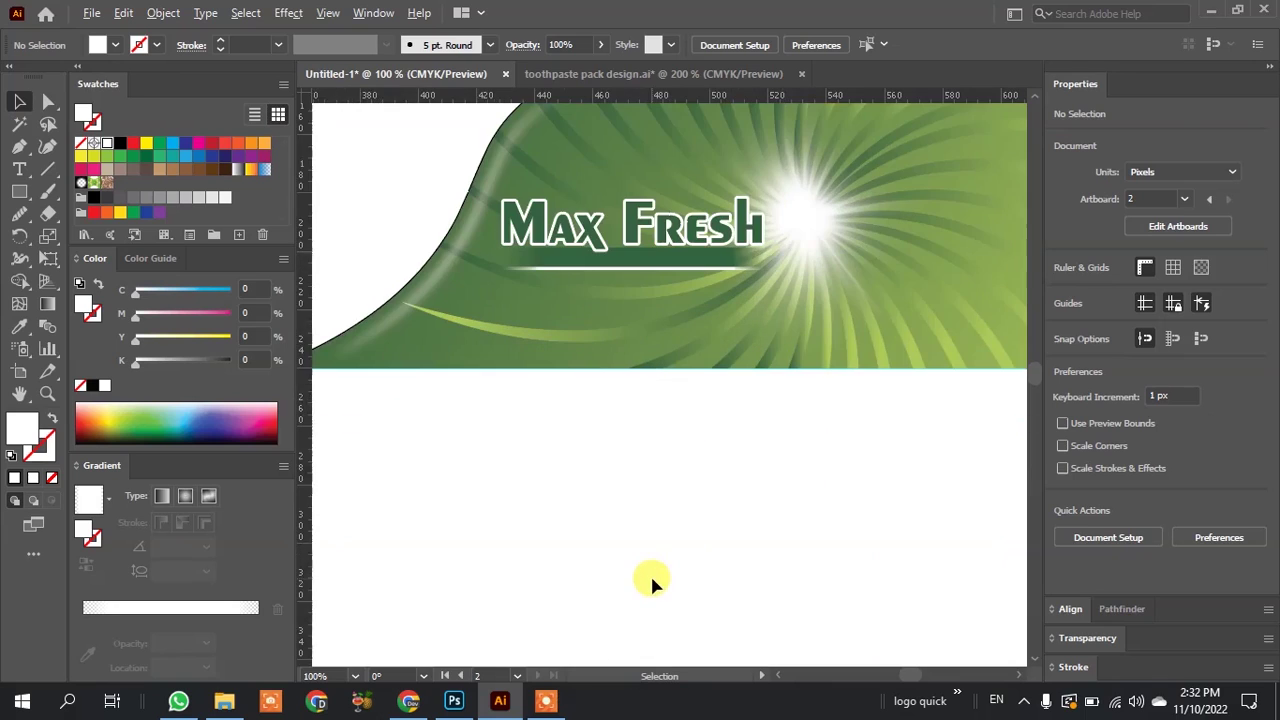
scroll(586, 244, up, 2)
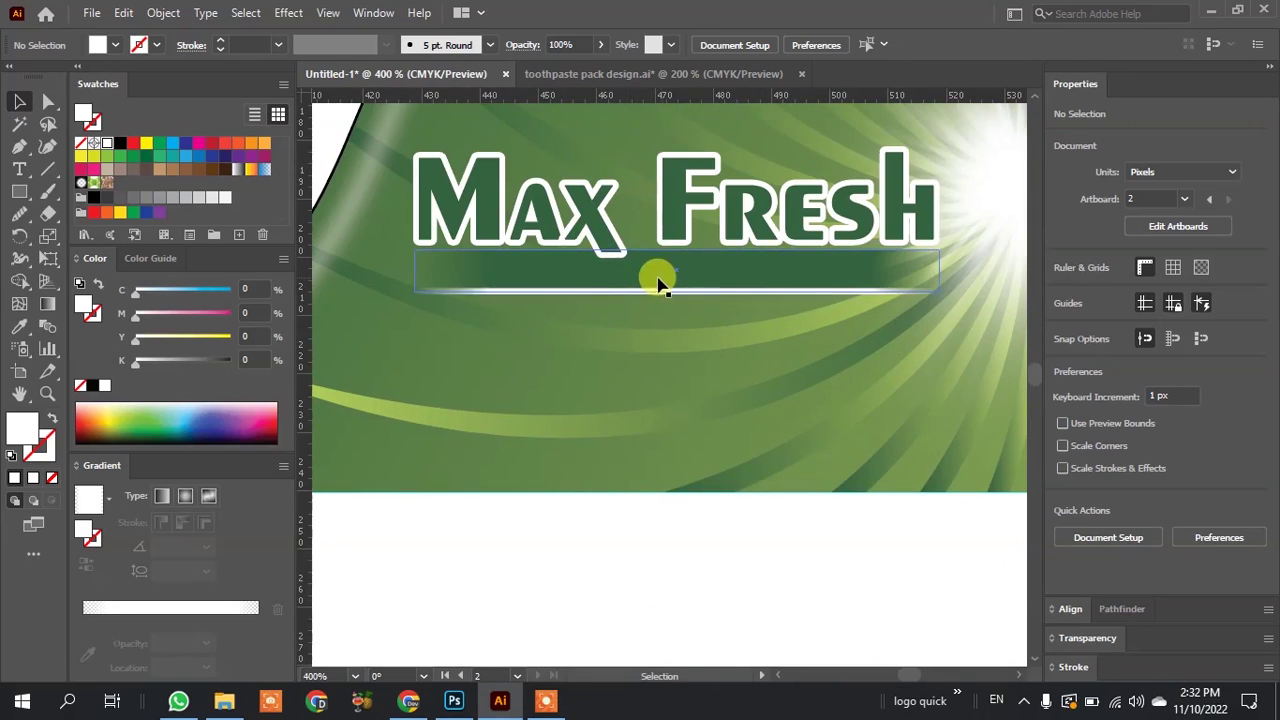
scroll(594, 286, down, 2)
scroll(594, 348, down, 1)
drag(627, 540, 627, 503)
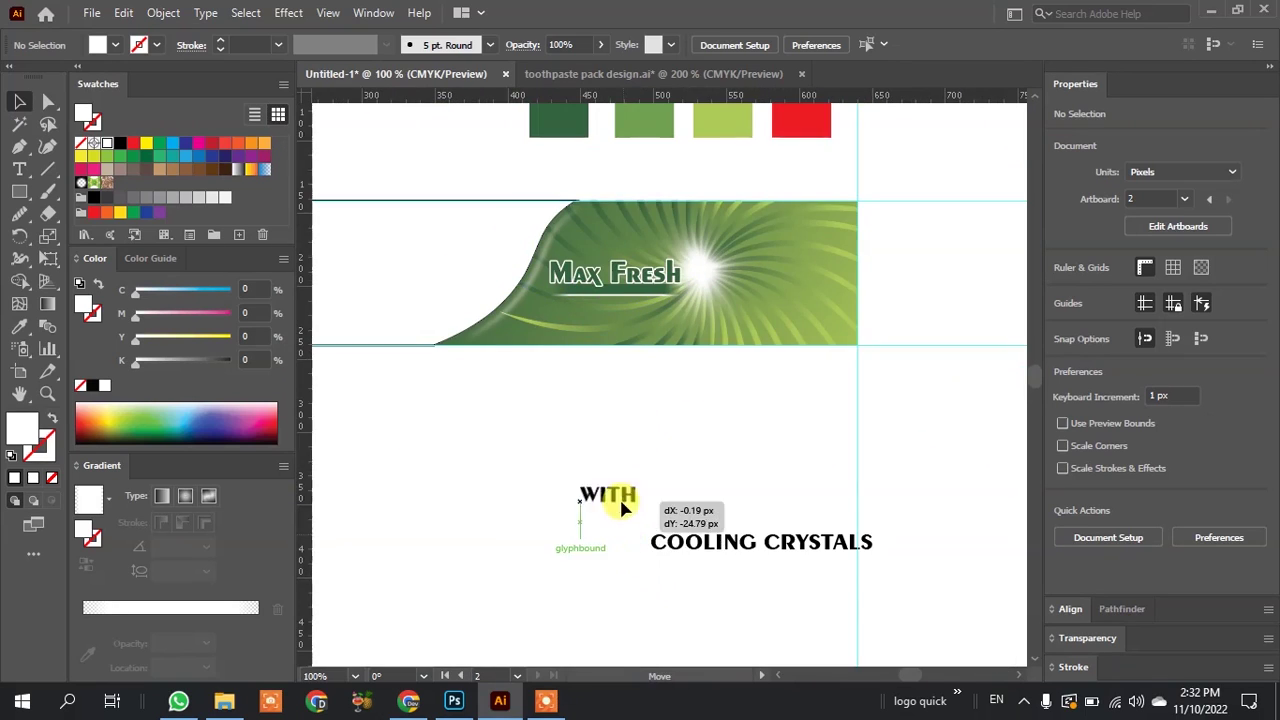
drag(676, 556, 641, 330)
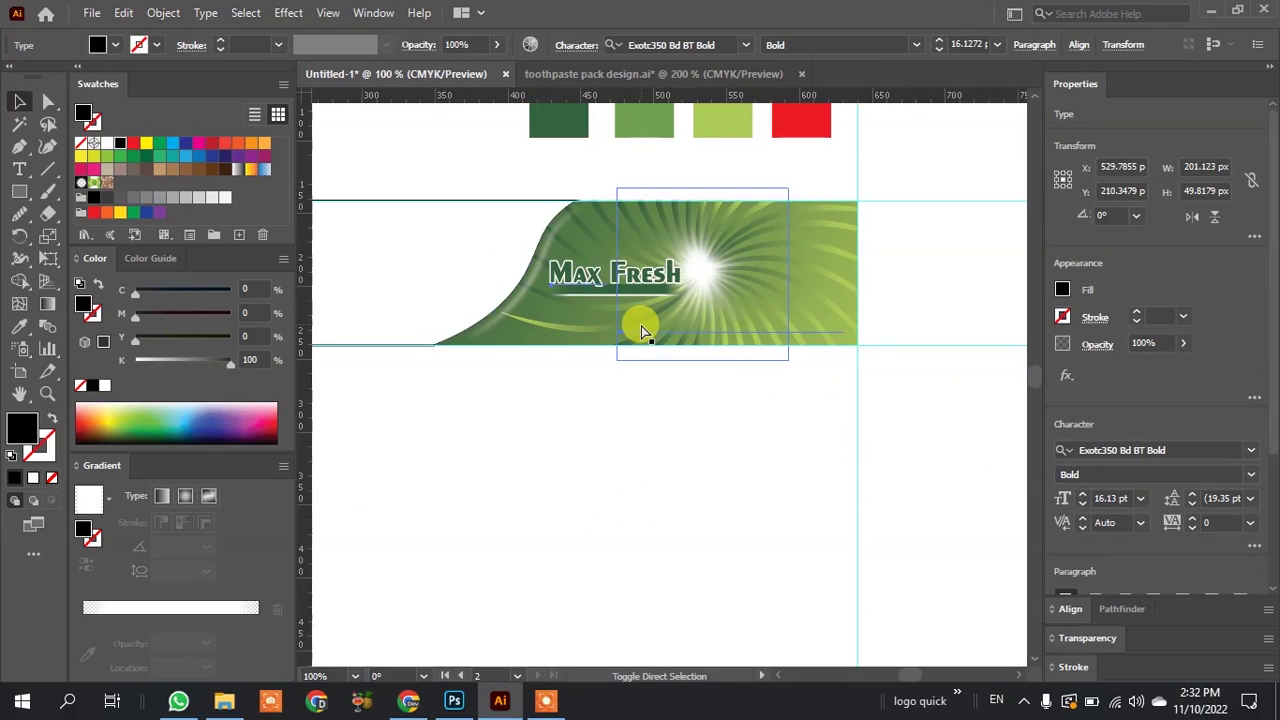
scroll(606, 277, up, 2)
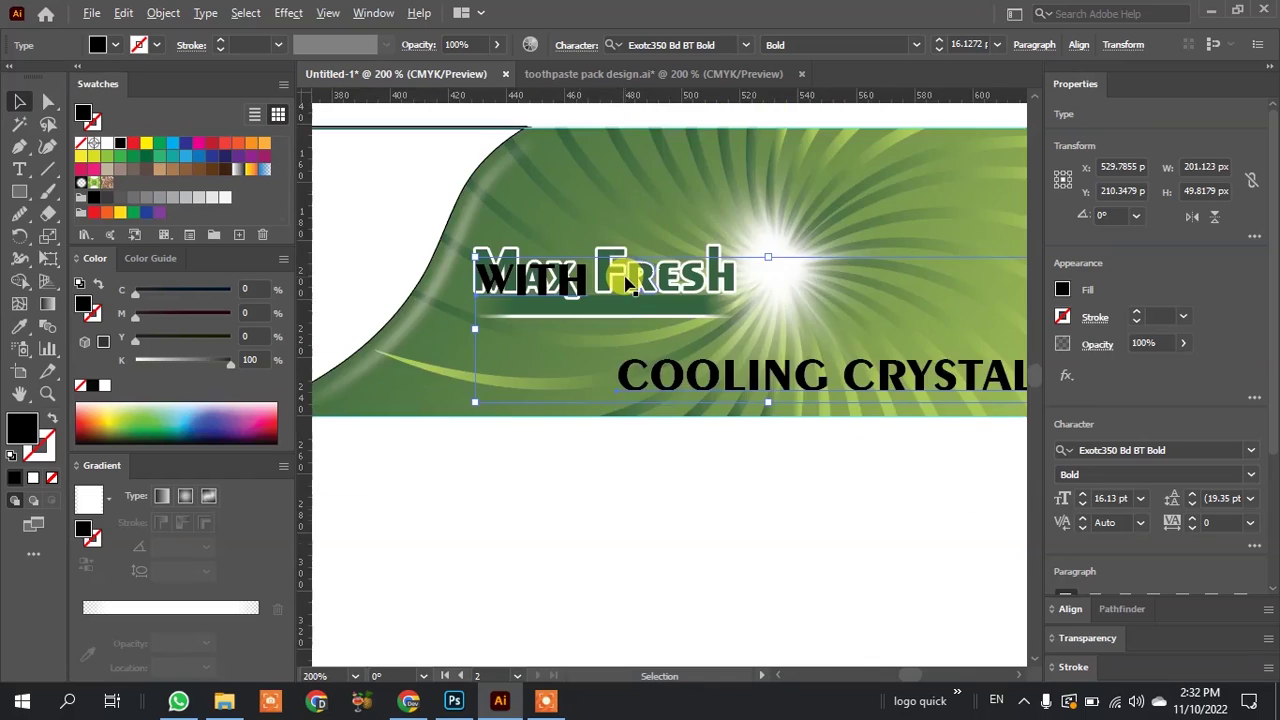
scroll(606, 277, up, 1)
click(103, 145)
Shrink COOLING CRYSTALS and place it at the left, beneath Max Fresh.
click(483, 594)
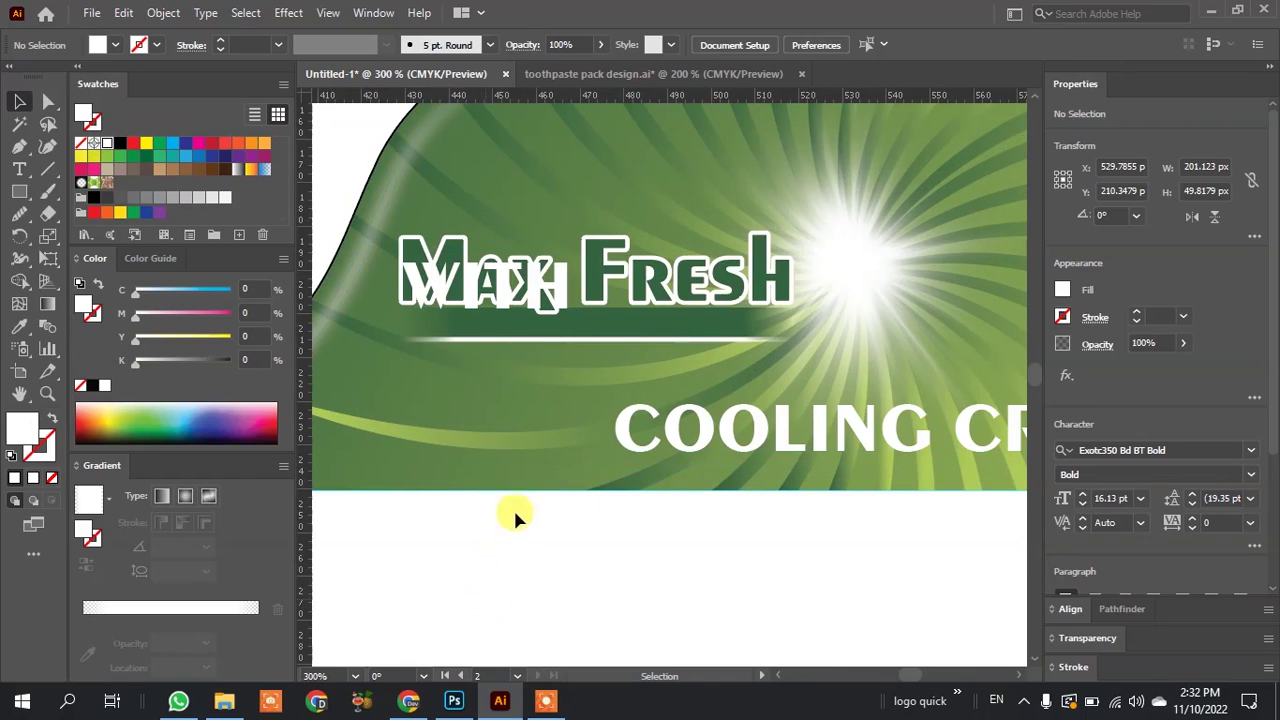
drag(631, 422, 388, 338)
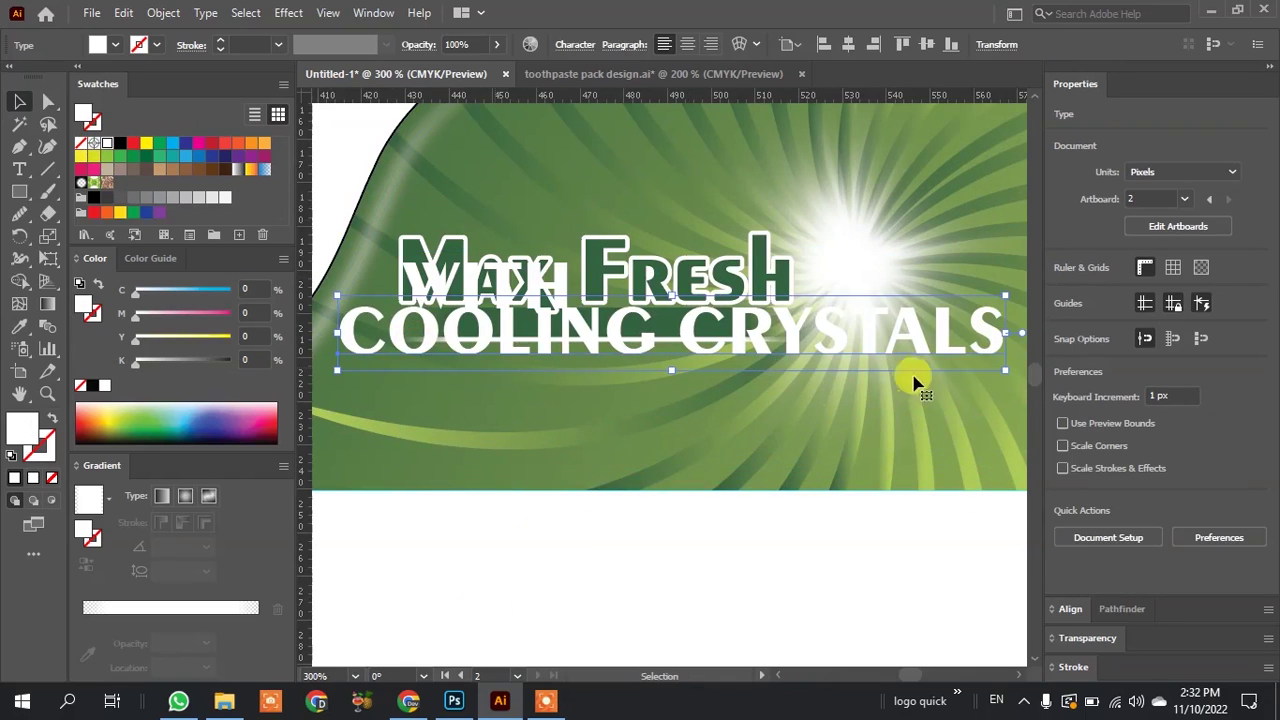
drag(1006, 372, 770, 345)
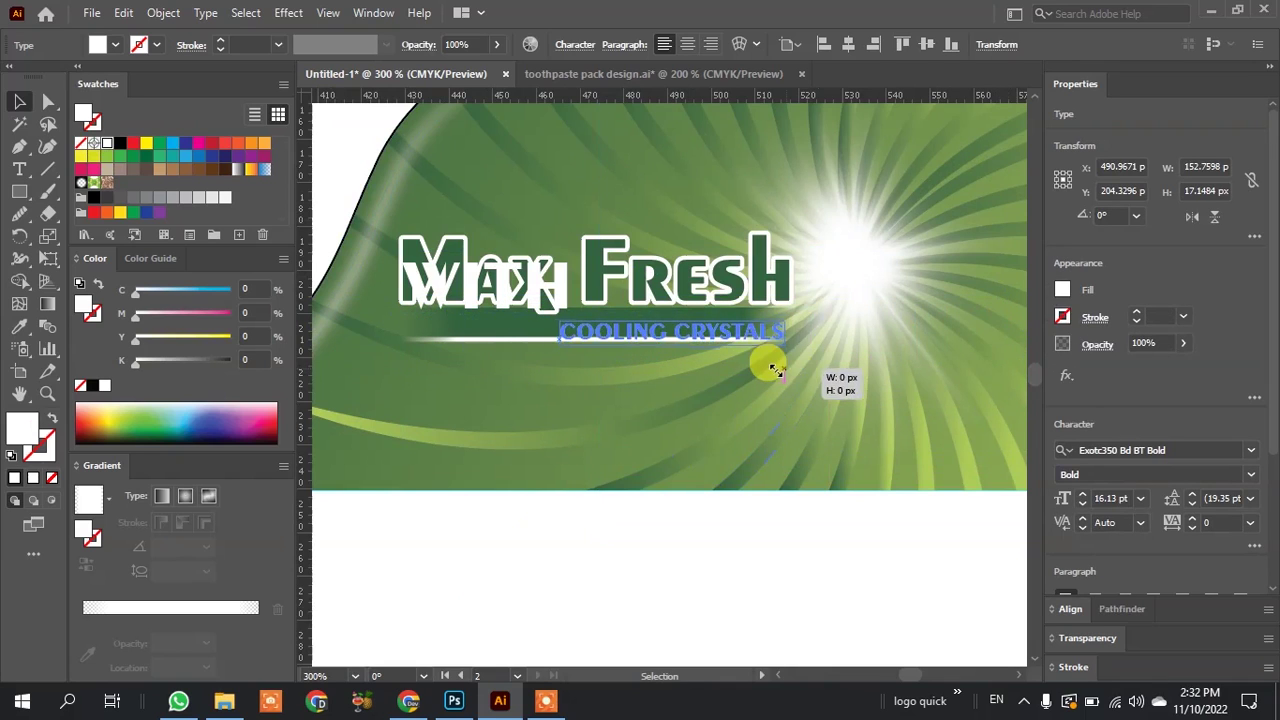
click(637, 578)
scroll(540, 320, up, 4)
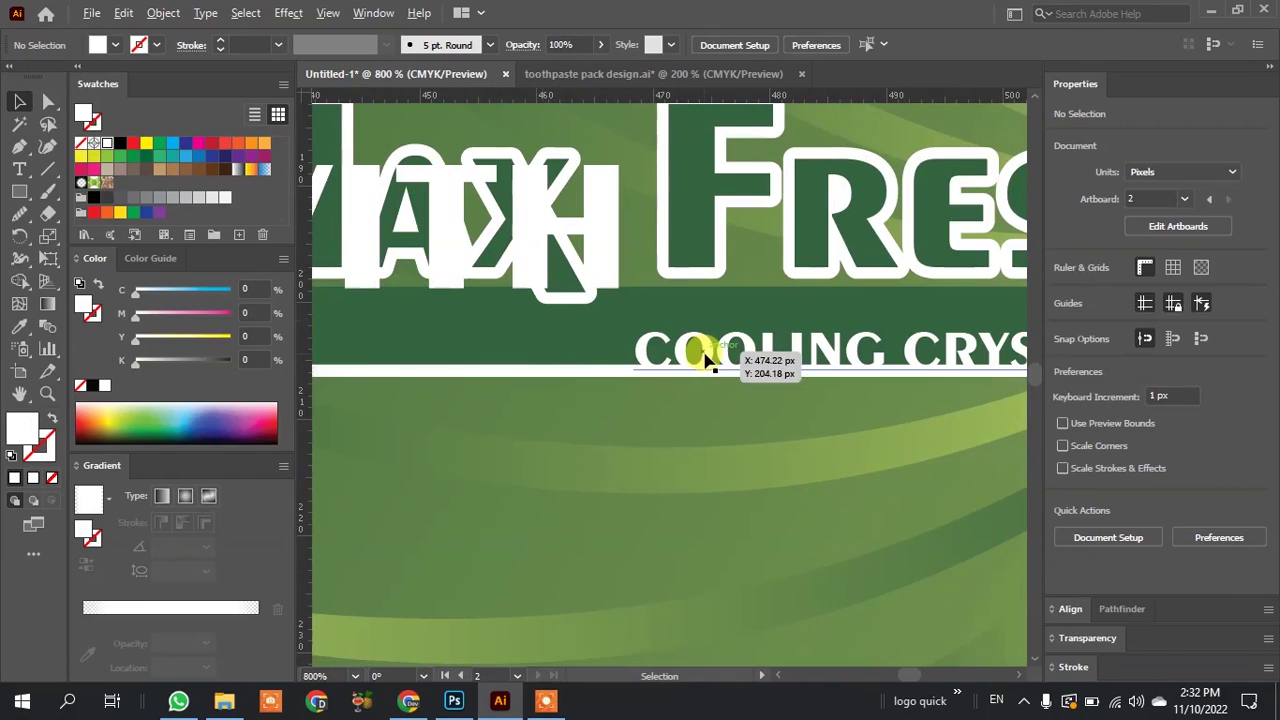
drag(687, 362, 470, 345)
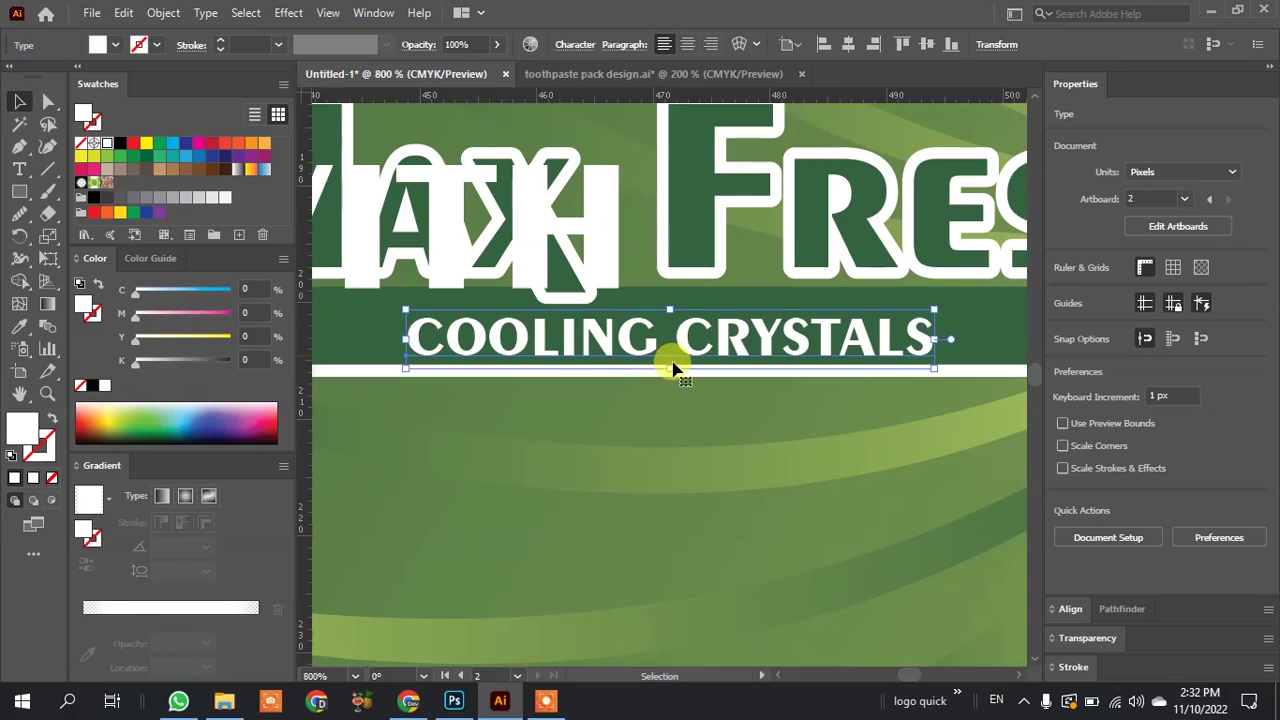
scroll(675, 390, down, 1)
scroll(675, 390, down, 3)
scroll(585, 320, up, 3)
Scale WITH down to tagline size and place it just left of COOLING.
drag(609, 337, 668, 416)
click(757, 371)
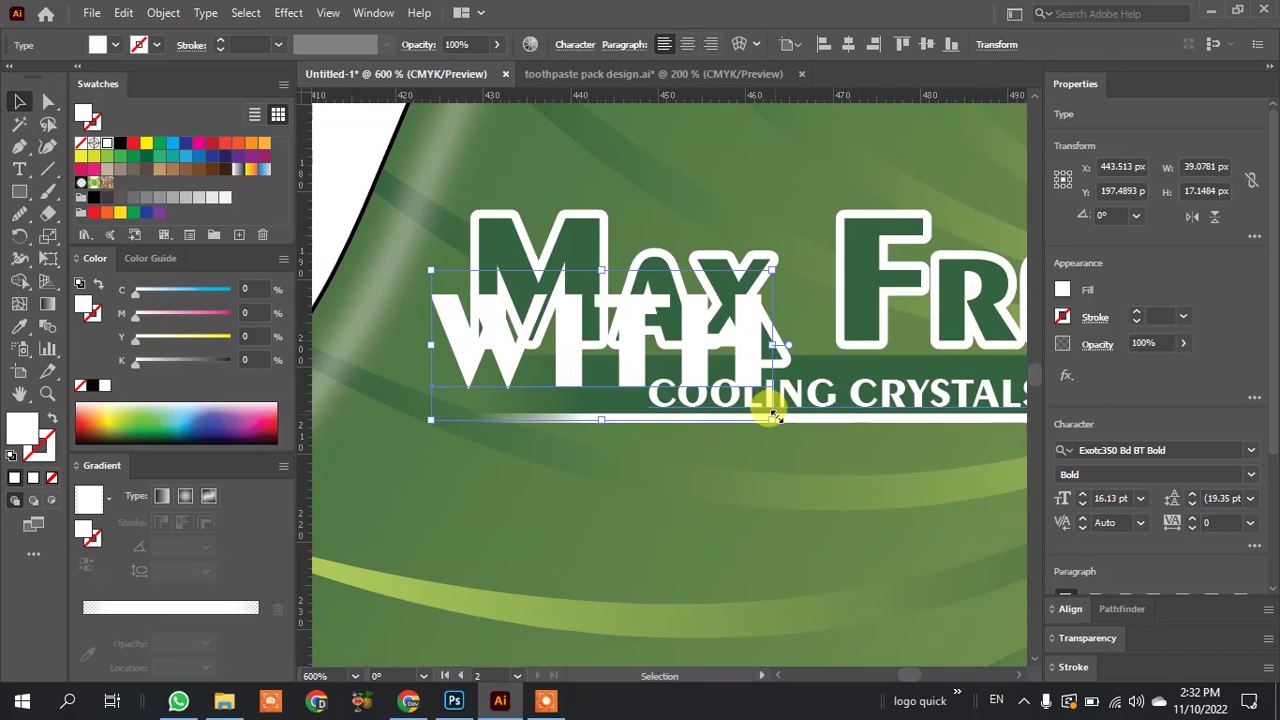
drag(773, 415, 657, 366)
scroll(609, 357, up, 5)
drag(600, 326, 584, 419)
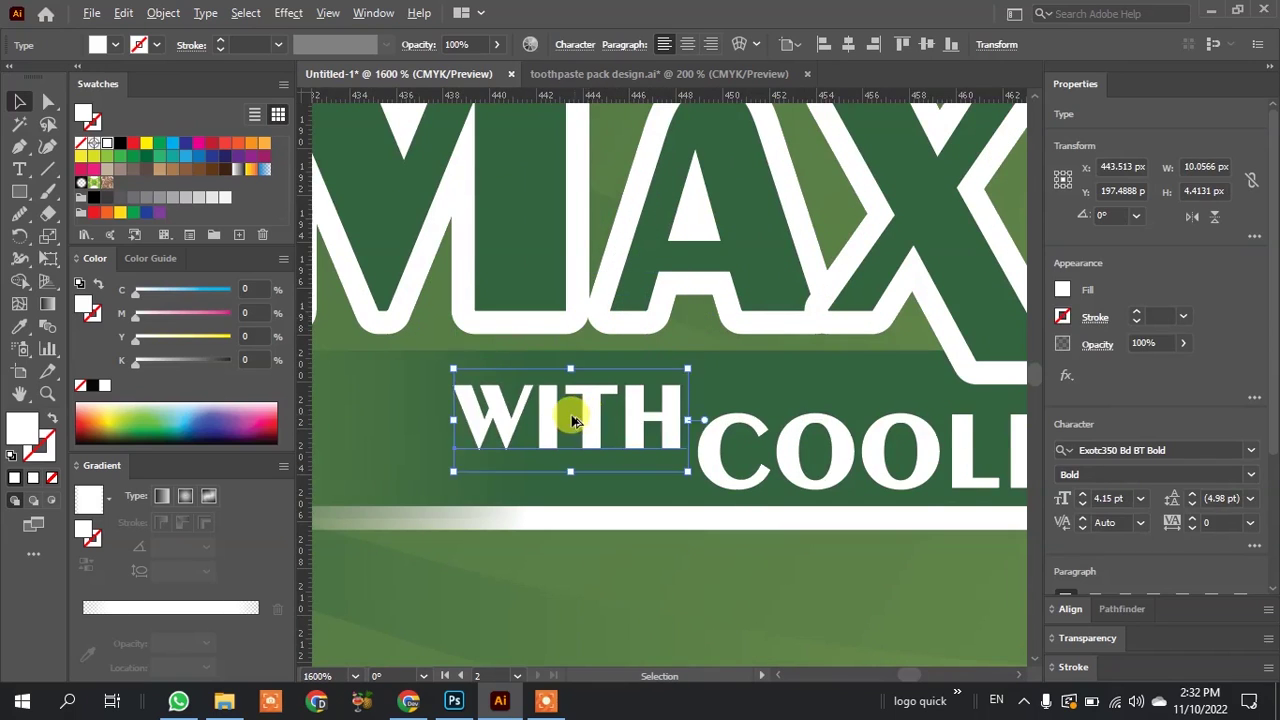
scroll(573, 414, down, 2)
scroll(573, 410, down, 2)
scroll(840, 428, up, 1)
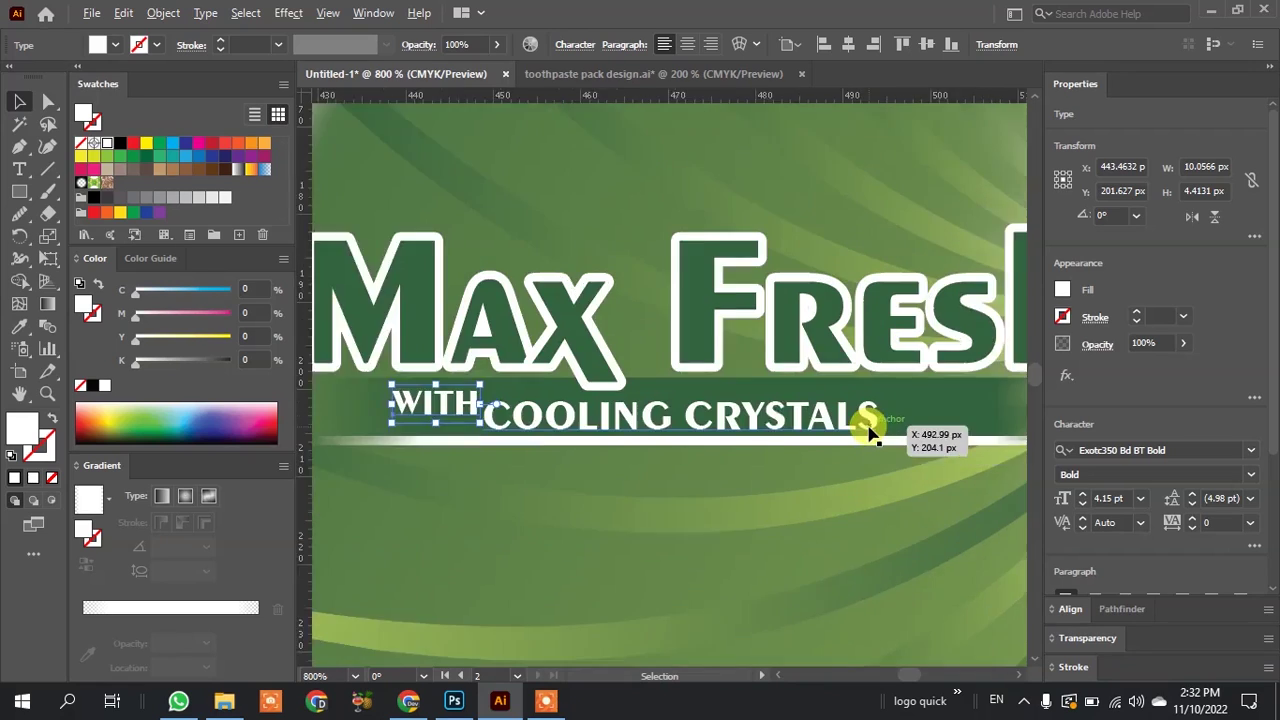
scroll(814, 420, up, 1)
scroll(706, 420, down, 2)
scroll(800, 423, up, 2)
Enlarge COOLING CRYSTALS slightly and widen its tracking to 220.
click(772, 398)
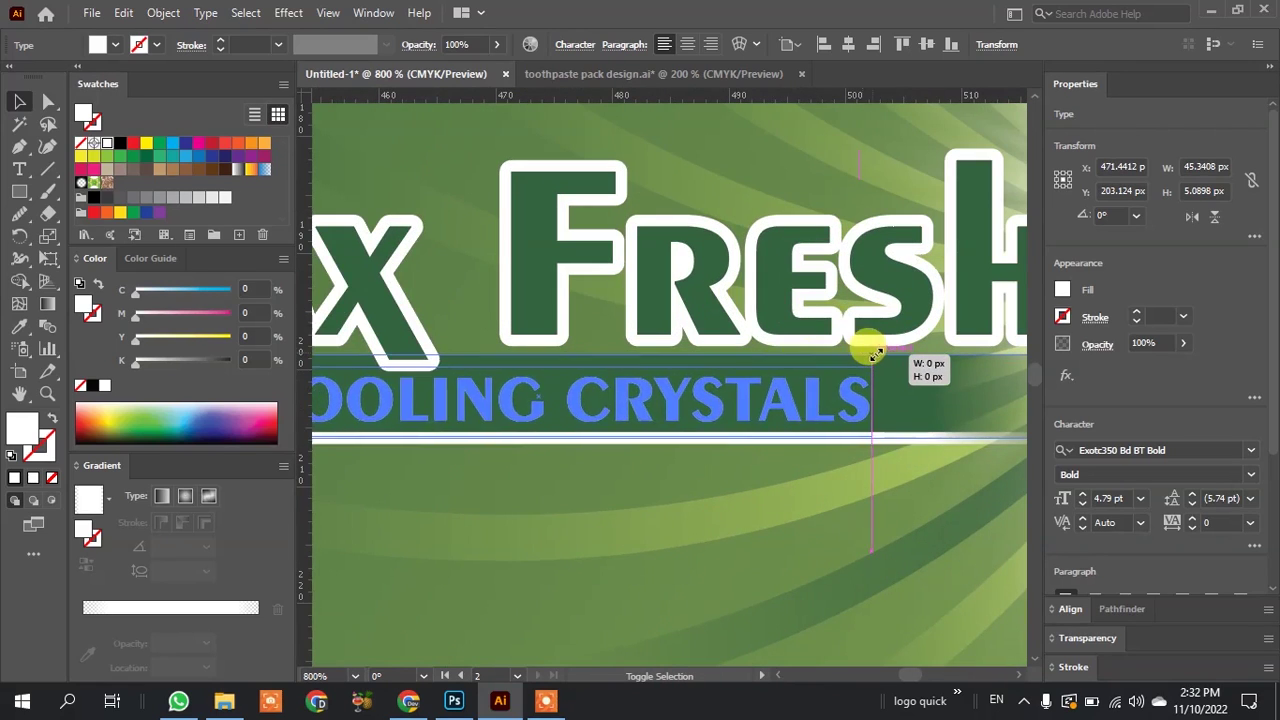
drag(803, 366, 851, 367)
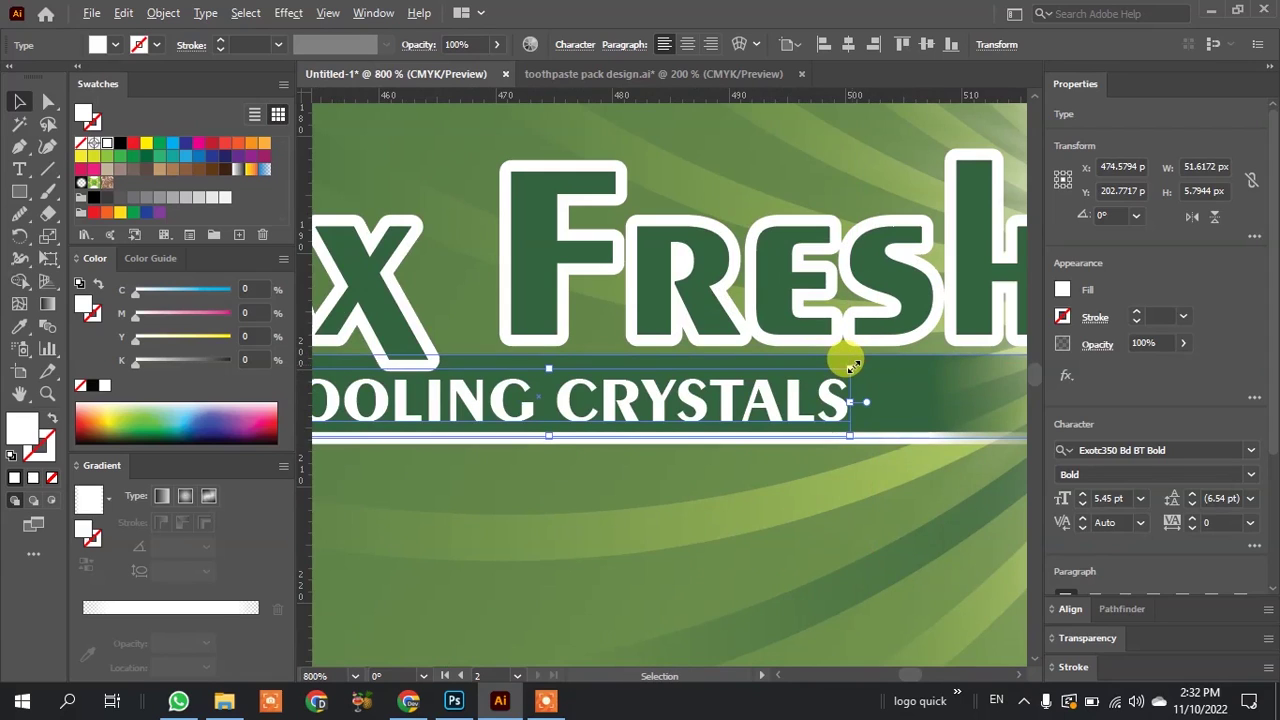
key(alt+Right)
key(alt+Right)
key(alt+Right)
key(alt+Right)
key(alt+Right)
key(alt+Right)
key(alt+Right)
key(alt+Right)
key(alt+Right)
key(alt+Right)
key(alt+Right)
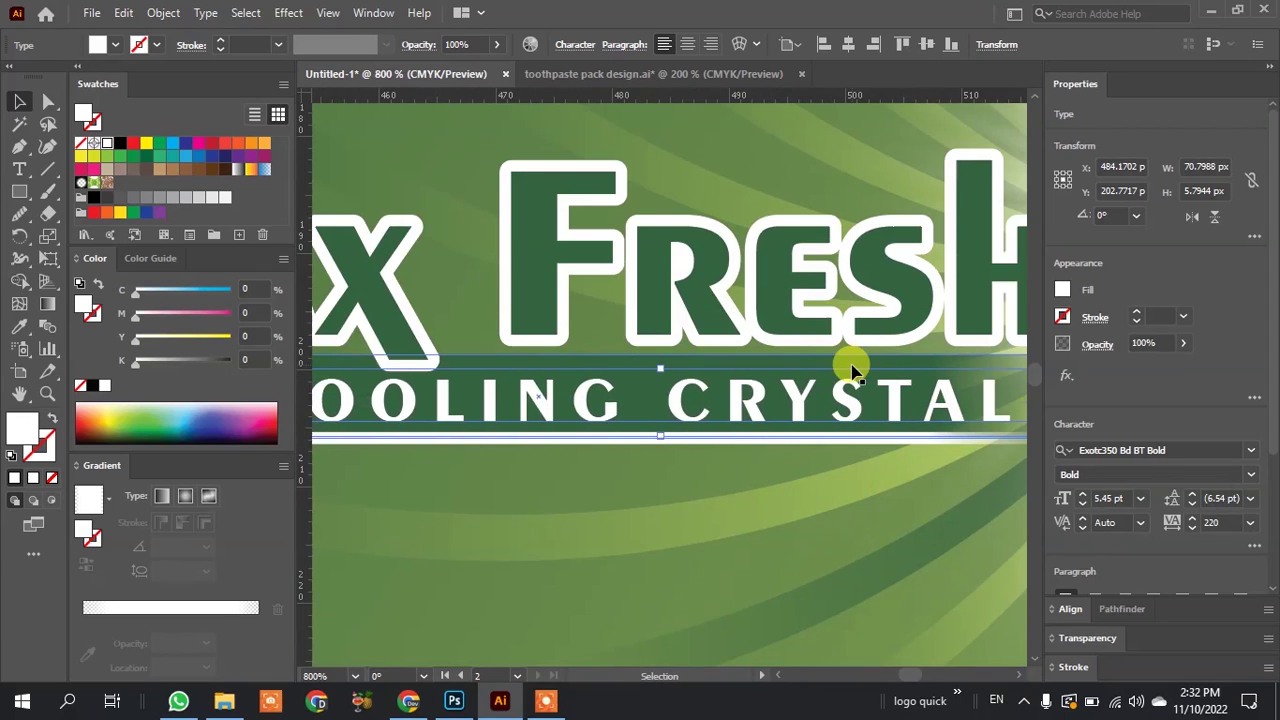
scroll(851, 370, down, 2)
click(730, 648)
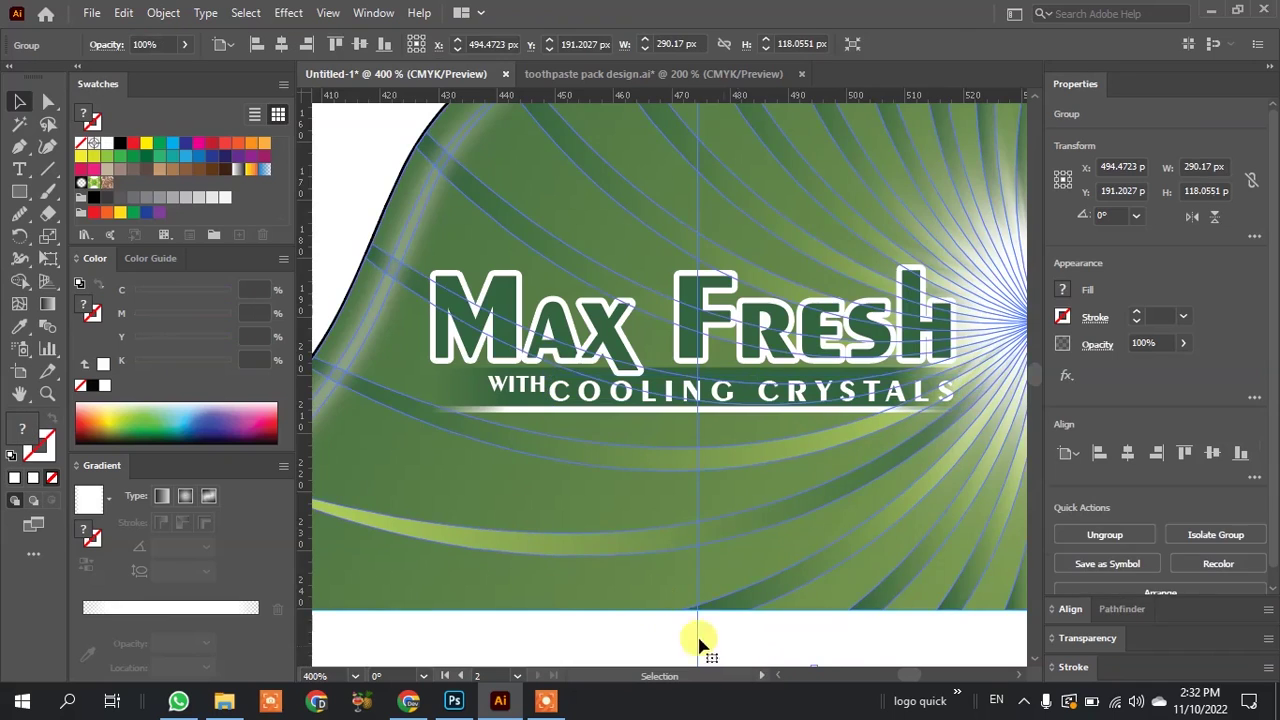
scroll(648, 565, down, 3)
click(476, 202)
scroll(663, 523, up, 2)
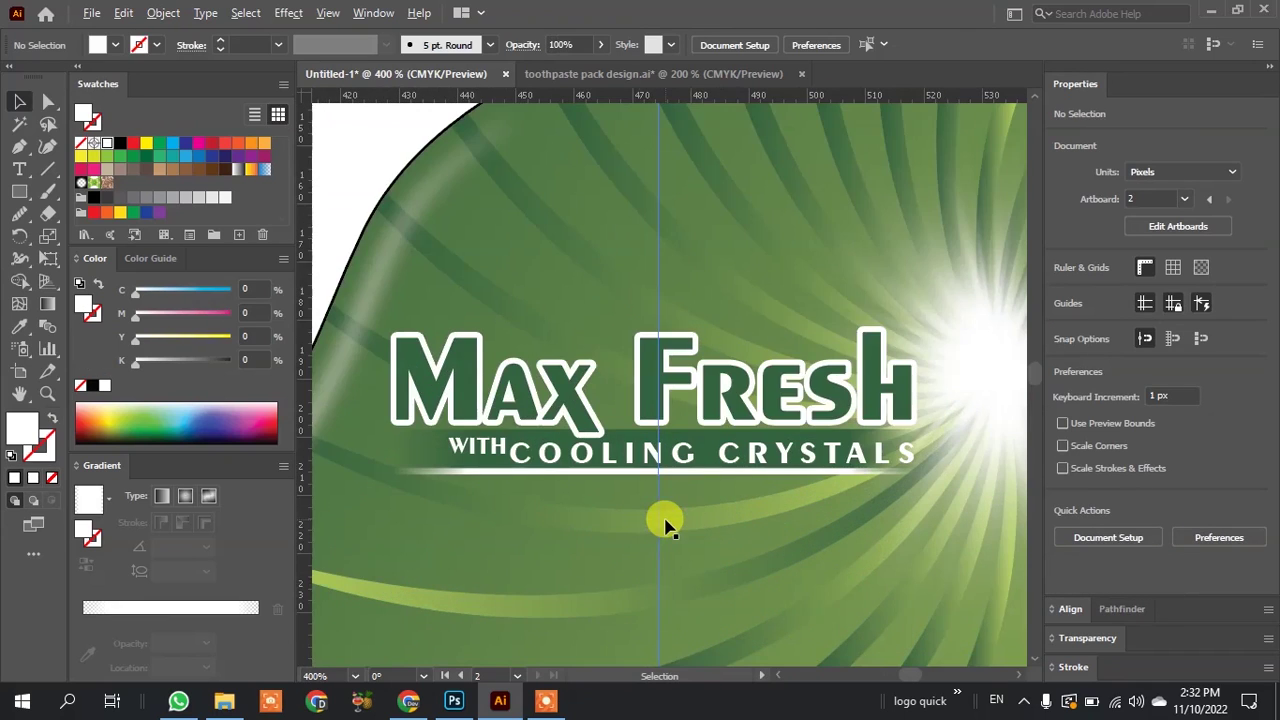
Nudge the WITH text snugly beside COOLING.
scroll(529, 477, up, 1)
scroll(560, 478, up, 1)
mouse_move(429, 408)
mouse_down()
mouse_move(404, 416)
mouse_move(440, 418)
mouse_up()
scroll(480, 440, up, 1)
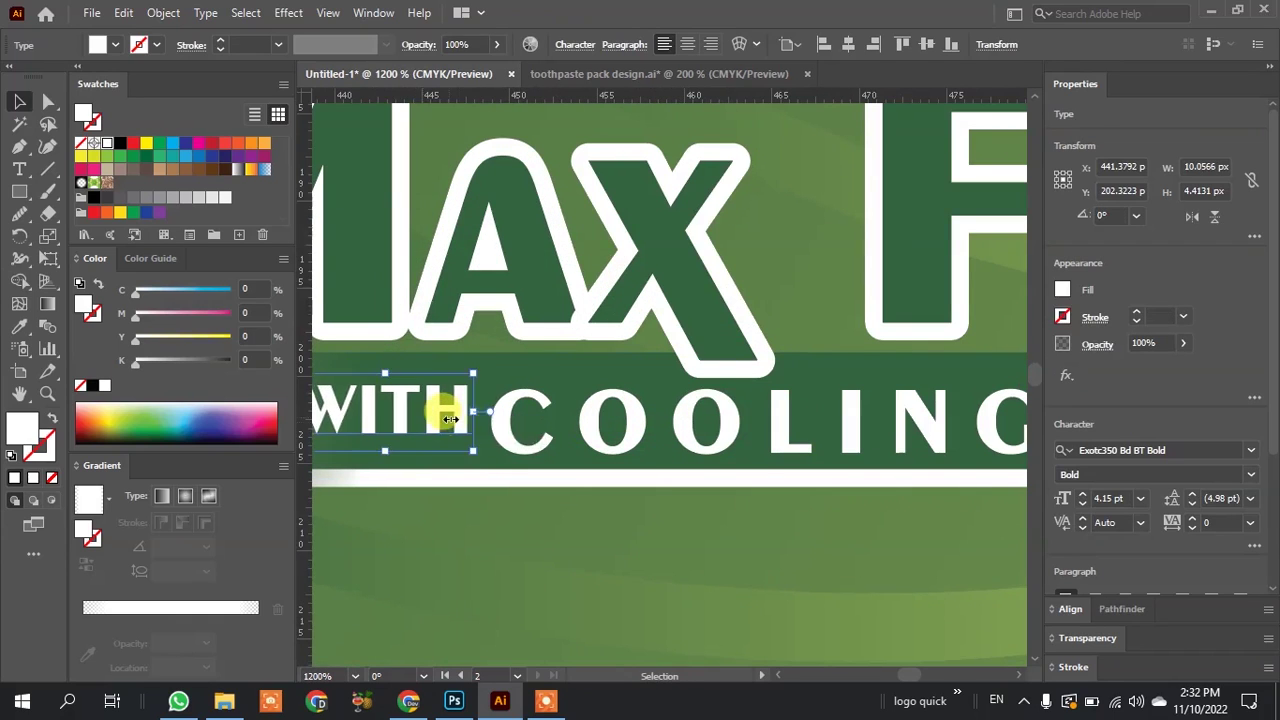
scroll(455, 425, down, 4)
click(740, 648)
scroll(736, 642, down, 2)
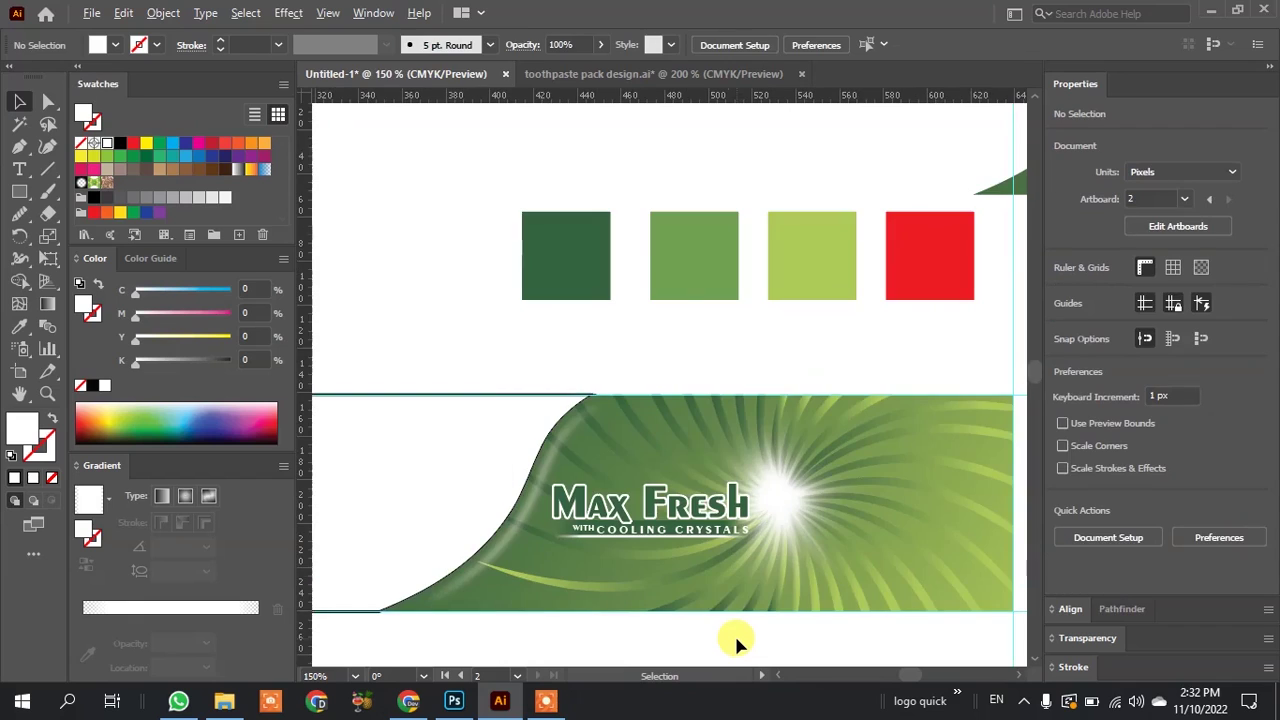
scroll(453, 309, down, 2)
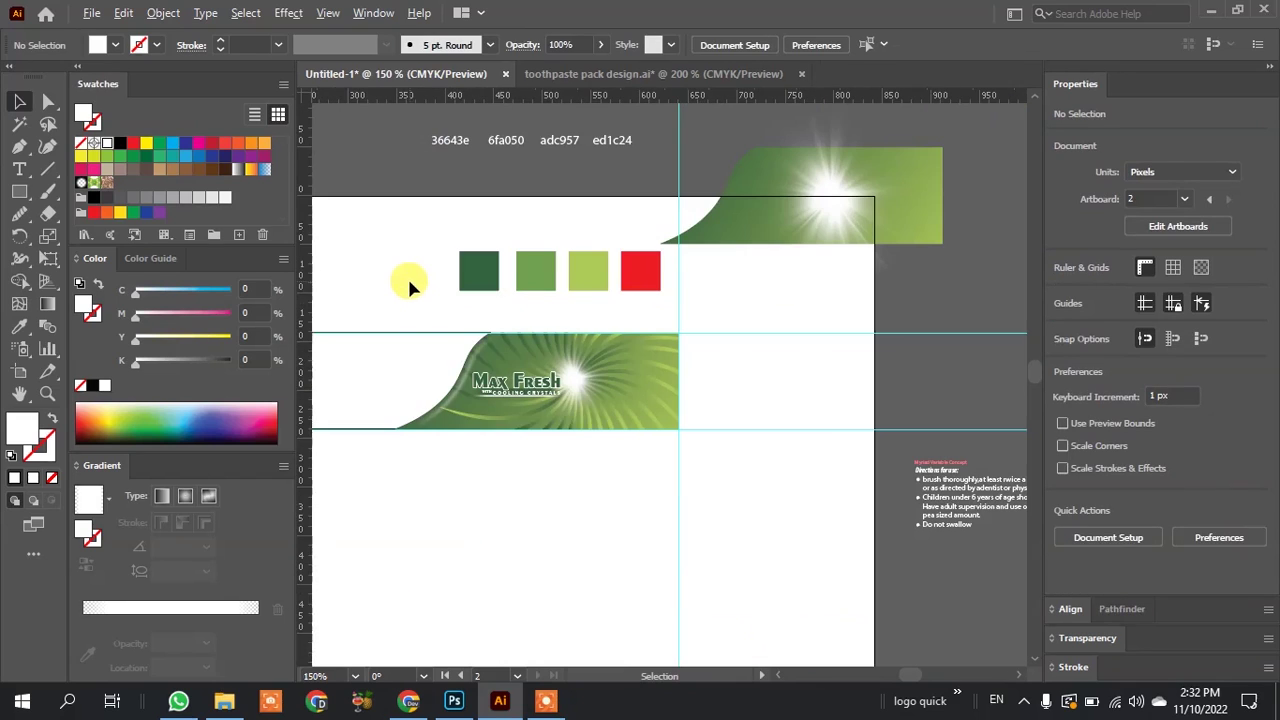
scroll(582, 395, up, 3)
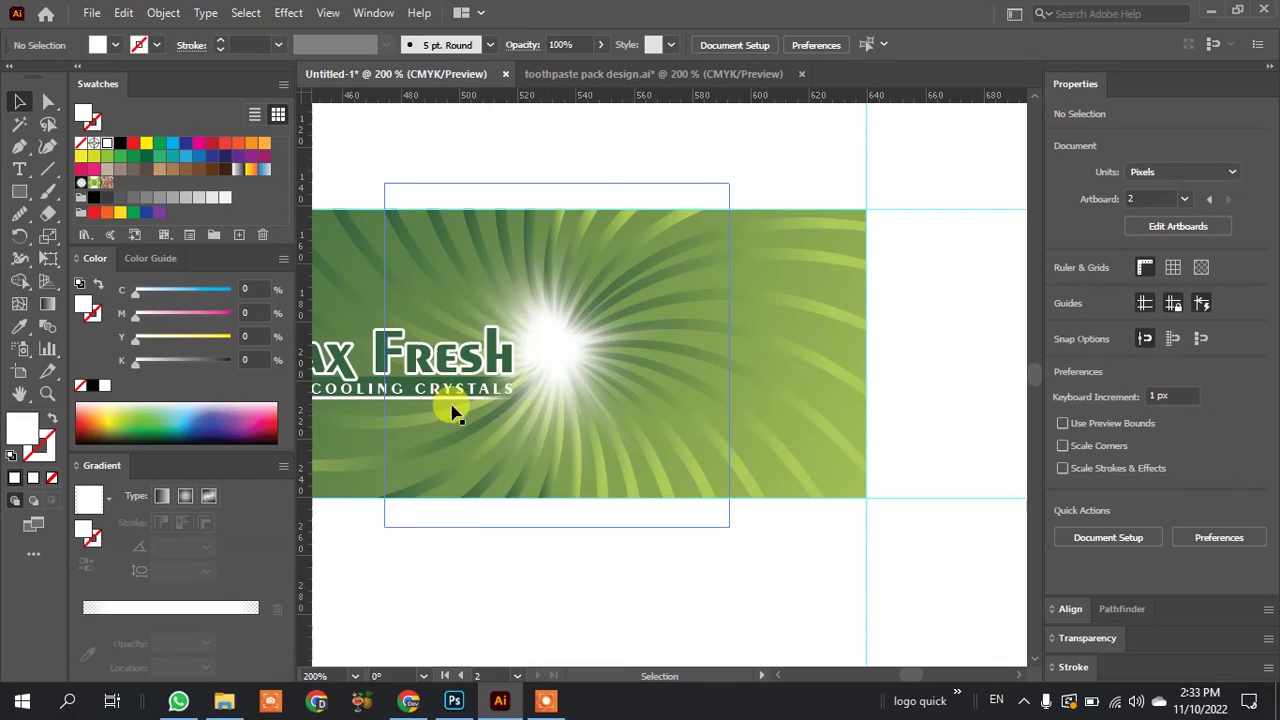
scroll(580, 405, up, 2)
Move the fading dark green gradient bar into the banner's lower area.
mouse_move(414, 385)
mouse_down()
mouse_move(792, 527)
mouse_move(646, 529)
mouse_up()
scroll(734, 606, down, 2)
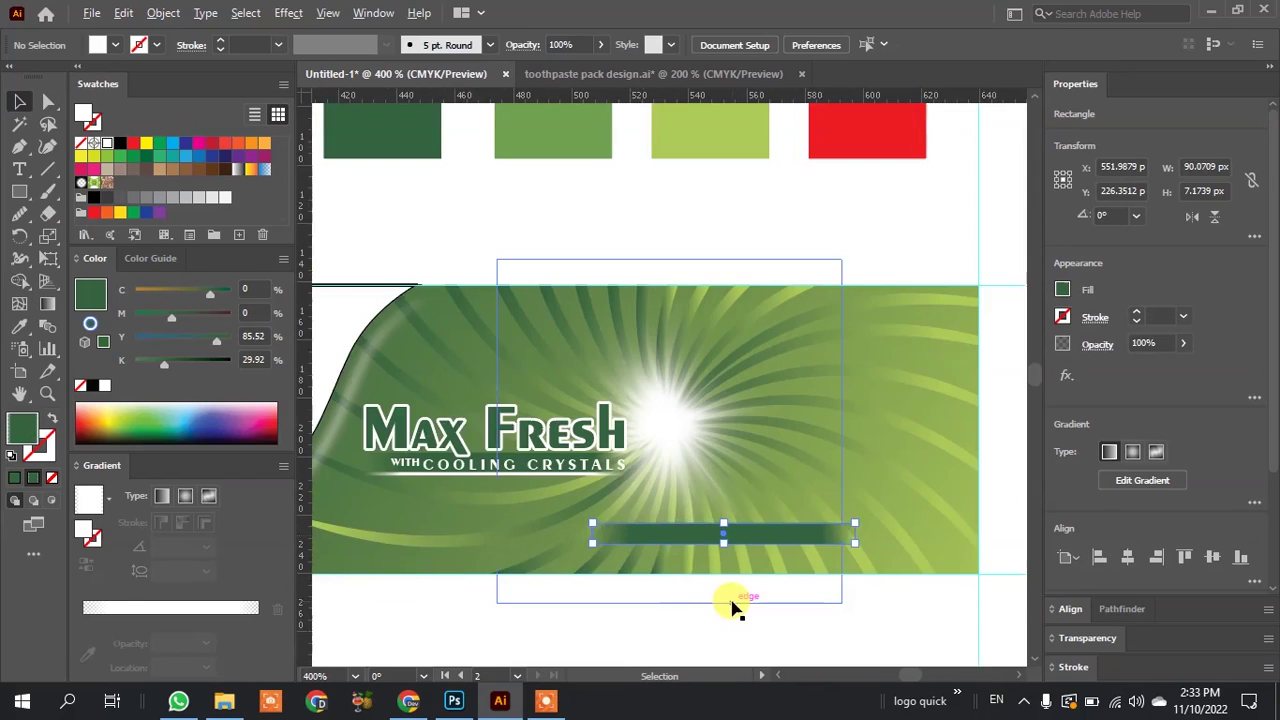
scroll(783, 457, up, 2)
drag(798, 461, 806, 460)
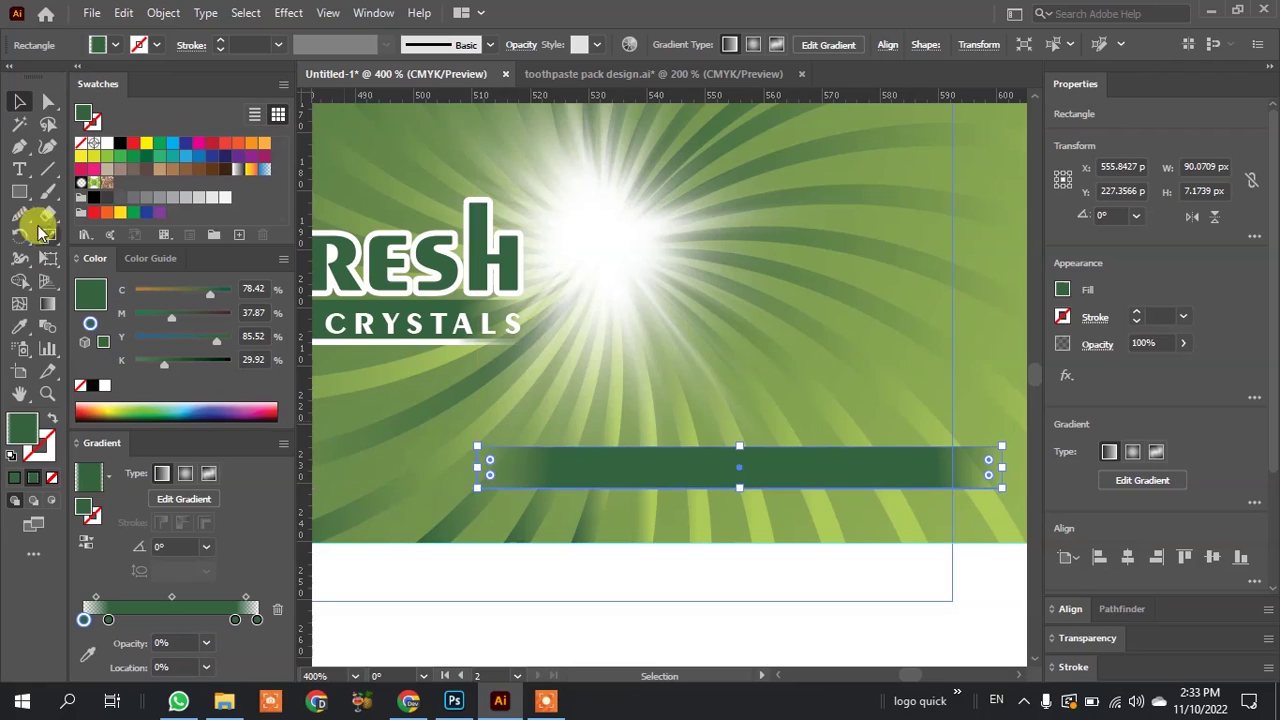
click(19, 168)
Add the 'Pappermint ice' text below the banner and change it to UPPERCASE.
click(610, 630)
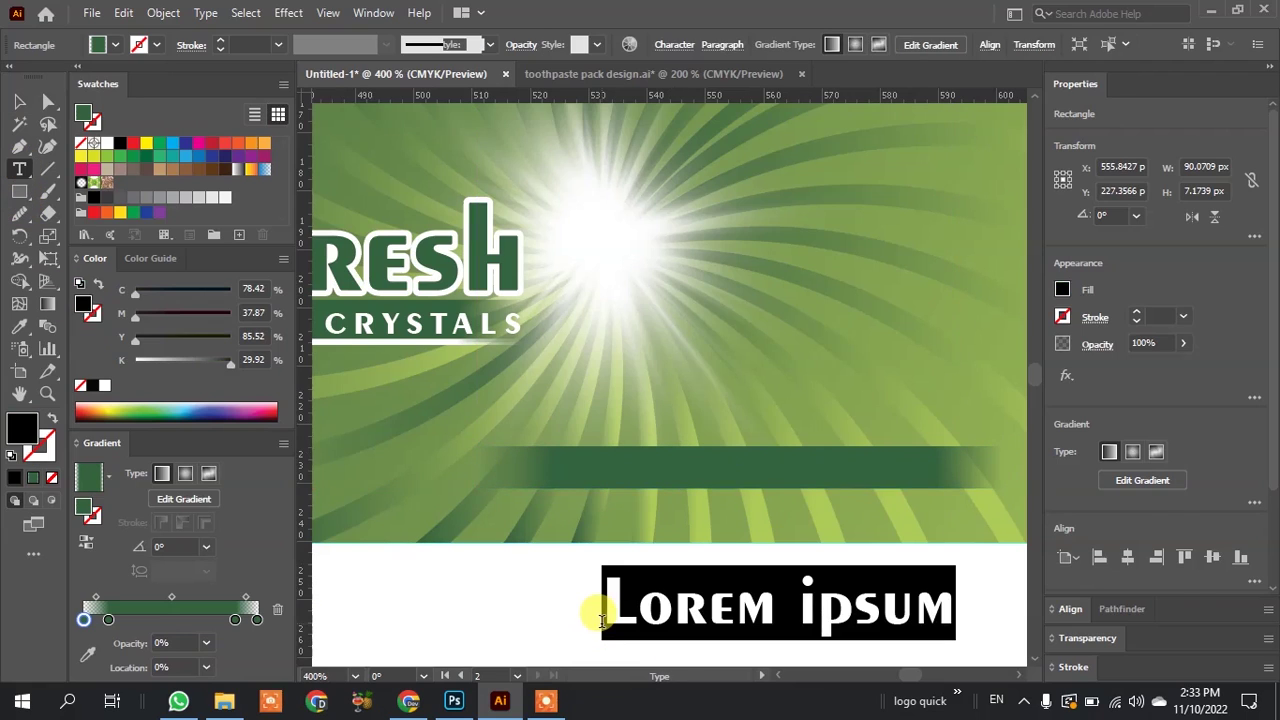
text(P)
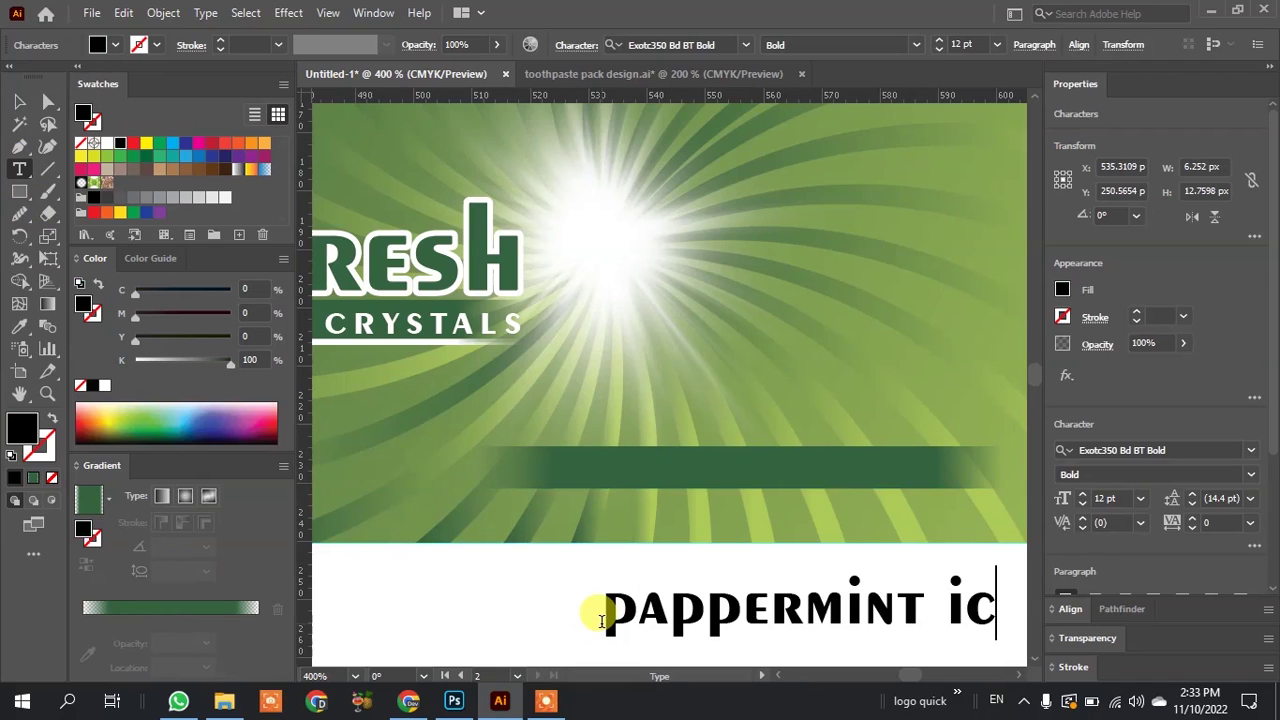
text(e)
click(19, 101)
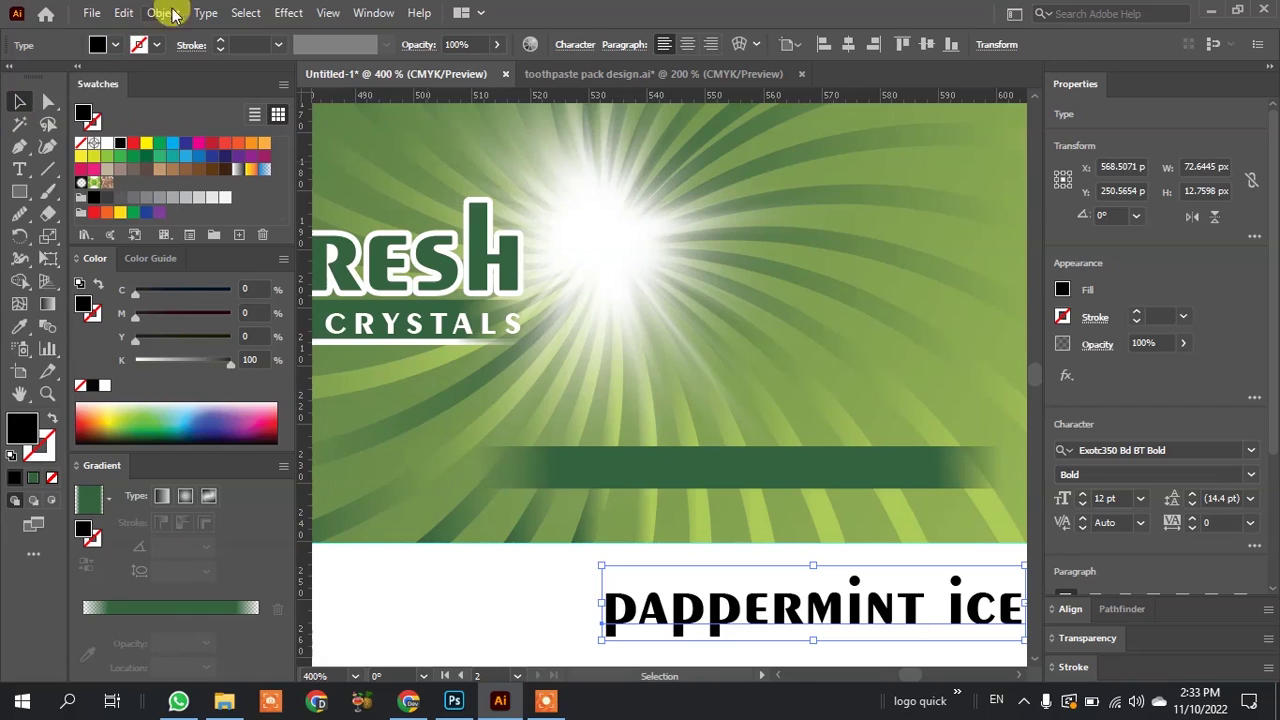
click(210, 13)
mouse_move(252, 301)
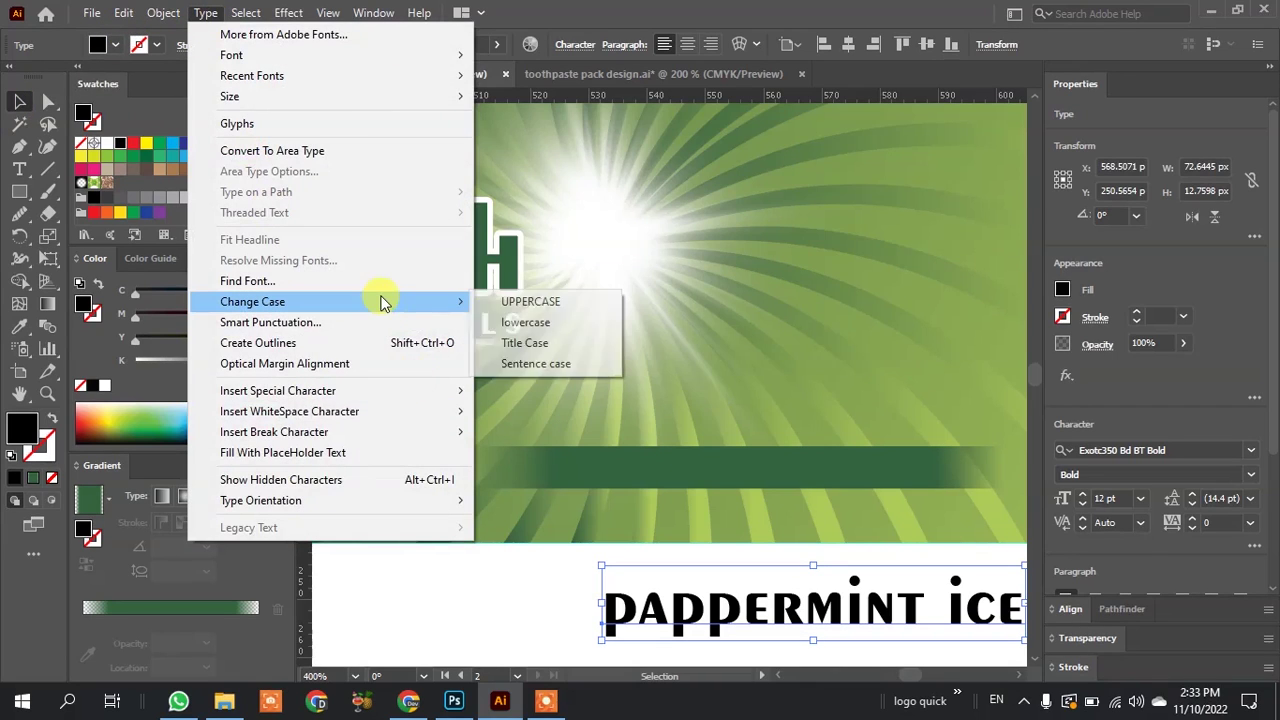
click(545, 322)
Make PAPPERMINT ICE white, scale it down, and place it on the dark green bar.
drag(655, 622, 505, 467)
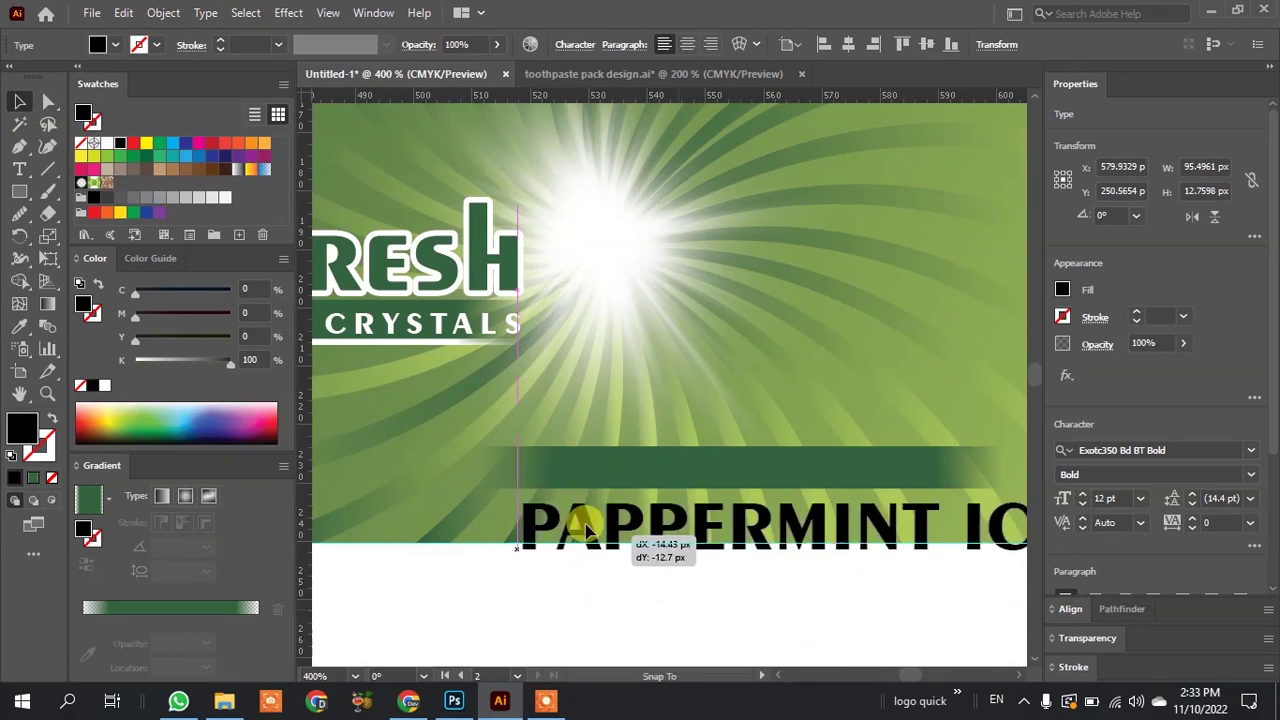
scroll(505, 467, down, 2)
scroll(623, 494, up, 1)
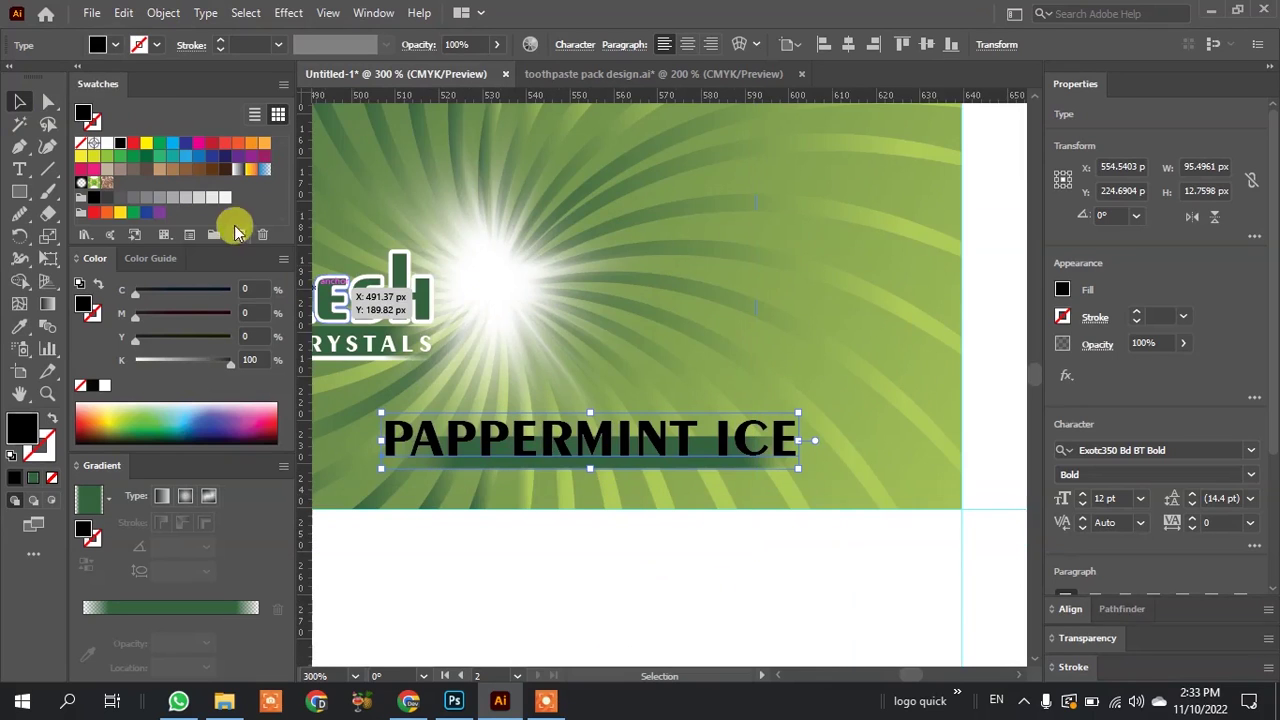
click(107, 145)
scroll(690, 390, up, 1)
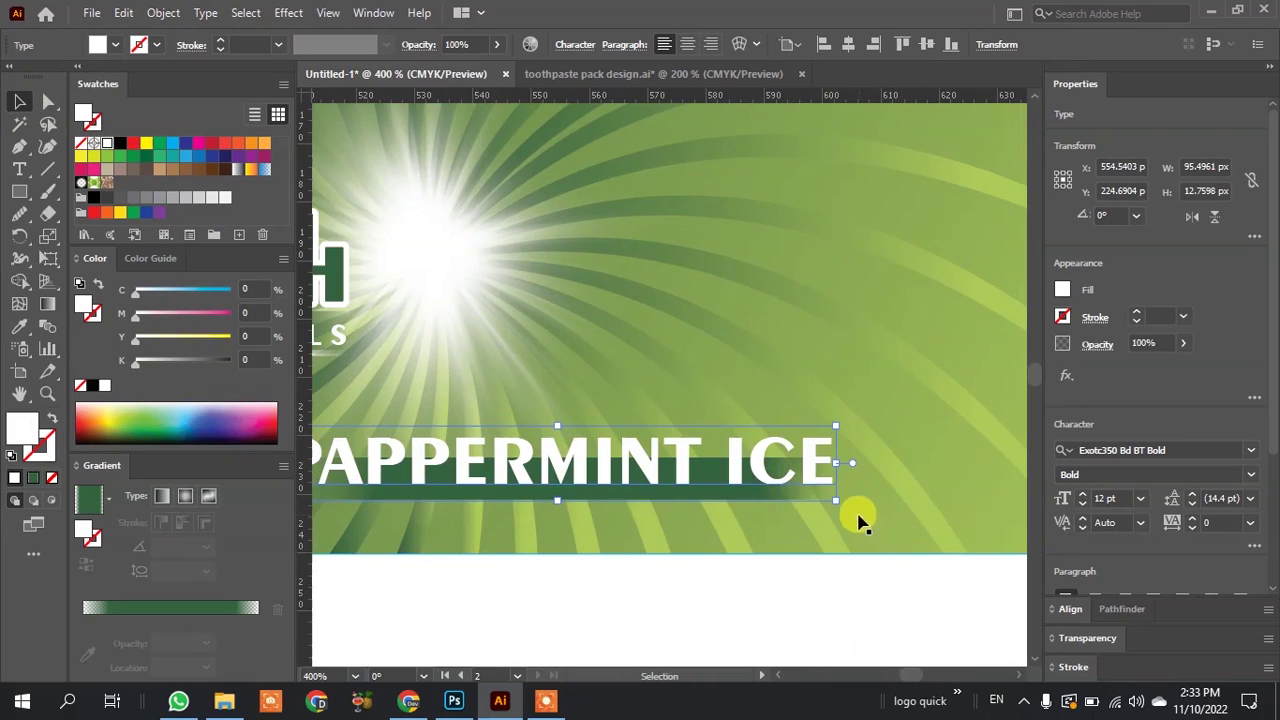
drag(835, 497, 612, 473)
mouse_move(424, 462)
mouse_down()
mouse_move(527, 505)
mouse_move(571, 491)
mouse_up()
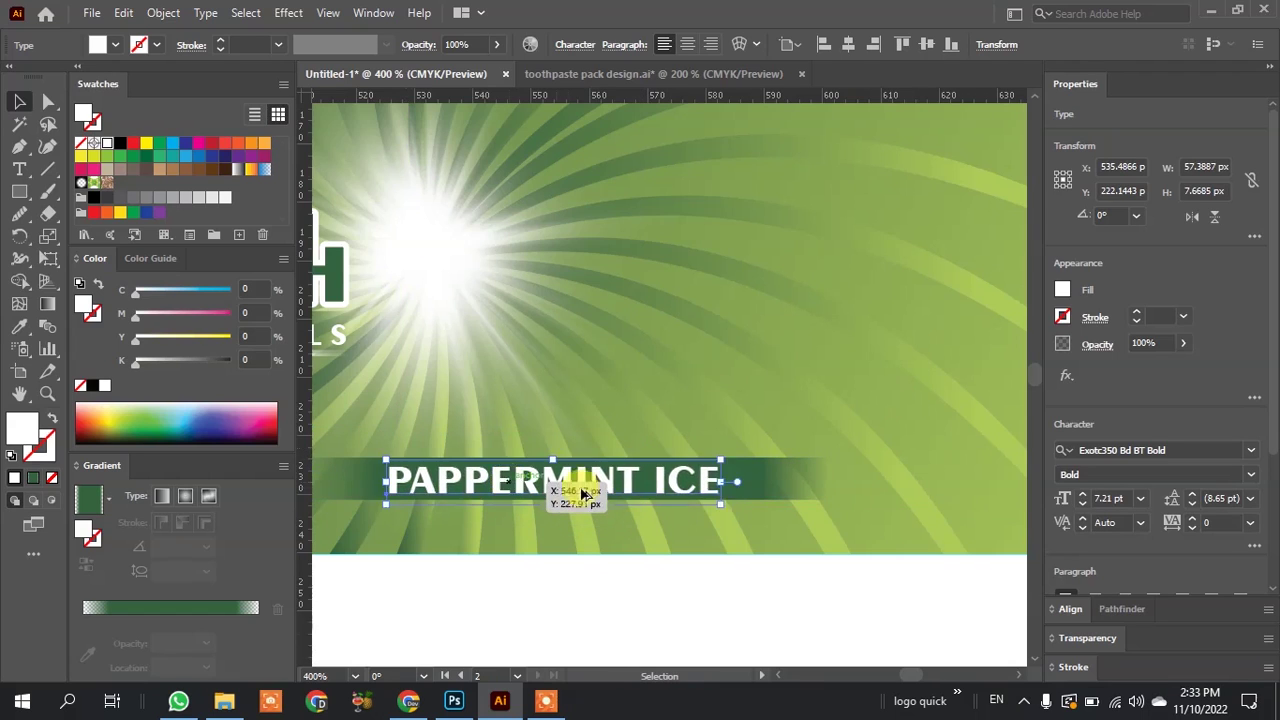
scroll(571, 491, down, 3)
click(625, 568)
scroll(866, 599, down, 3)
scroll(750, 650, up, 2)
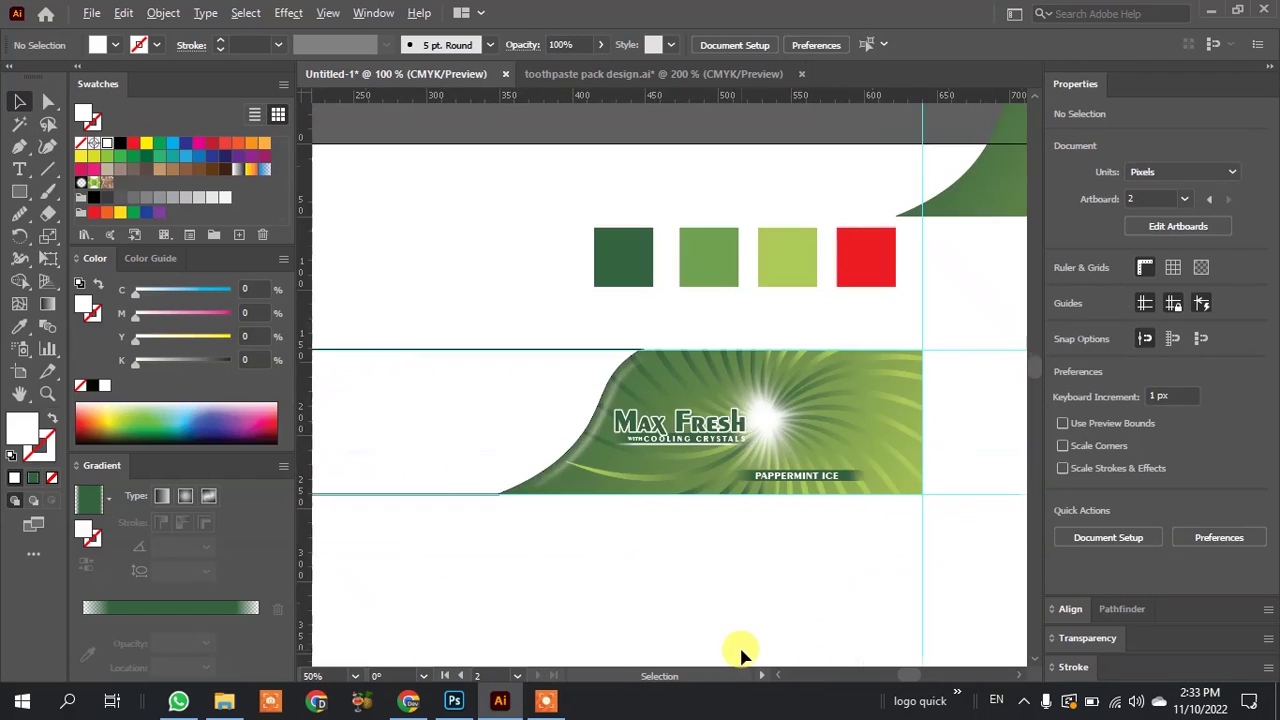
Draw a two-point Pen curve from the panel's white left area to the green wave.
click(410, 455)
scroll(410, 452, down, 1)
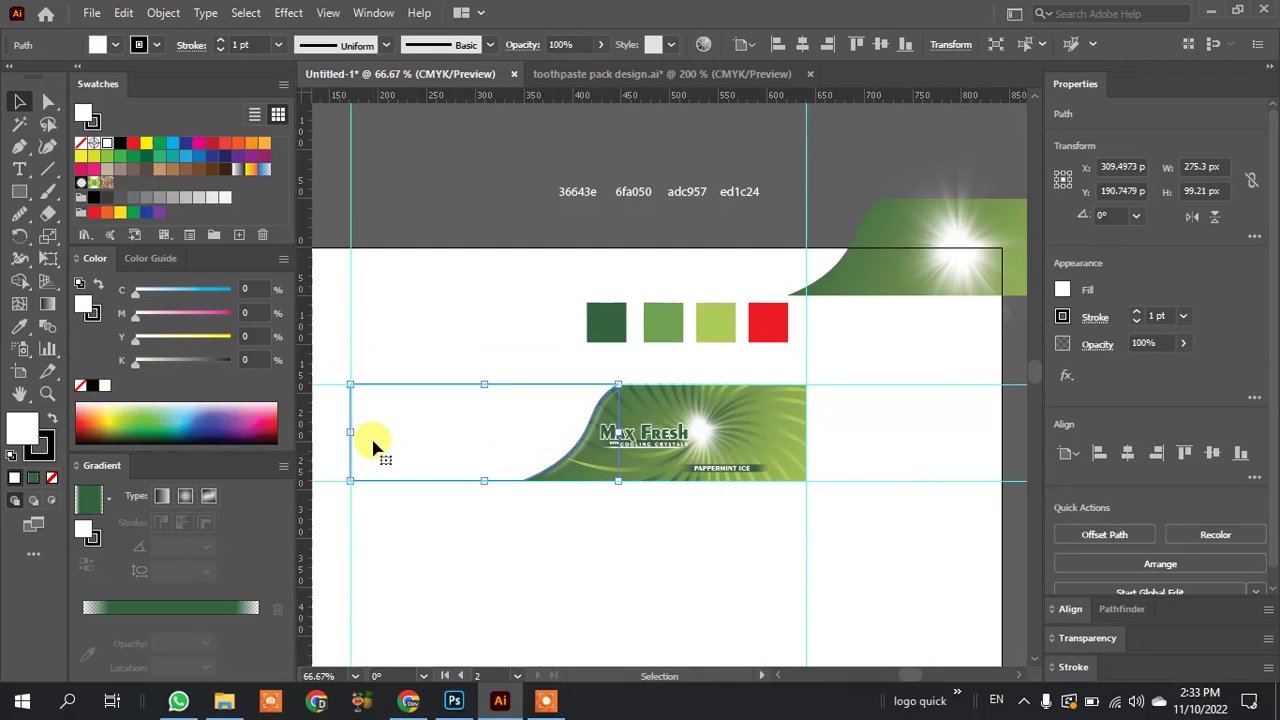
scroll(594, 438, down, 2)
scroll(444, 423, up, 1)
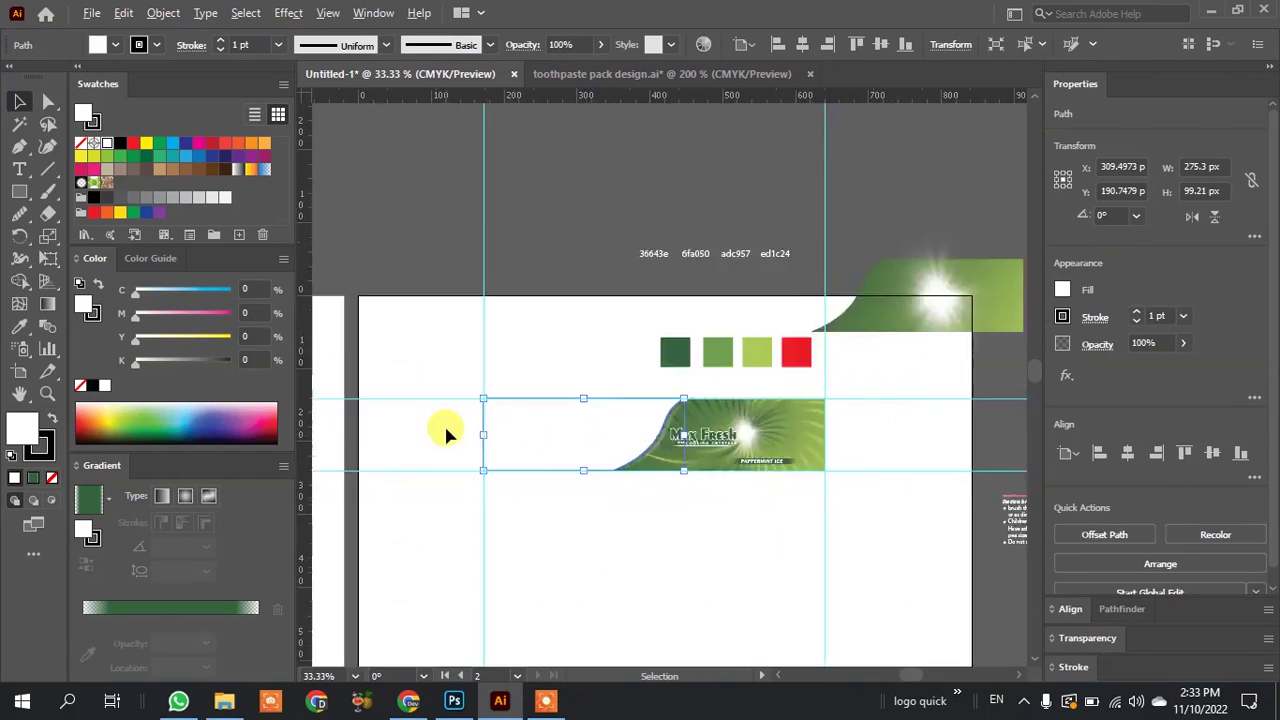
scroll(505, 328, up, 2)
click(575, 297)
scroll(423, 329, down, 1)
scroll(580, 334, up, 1)
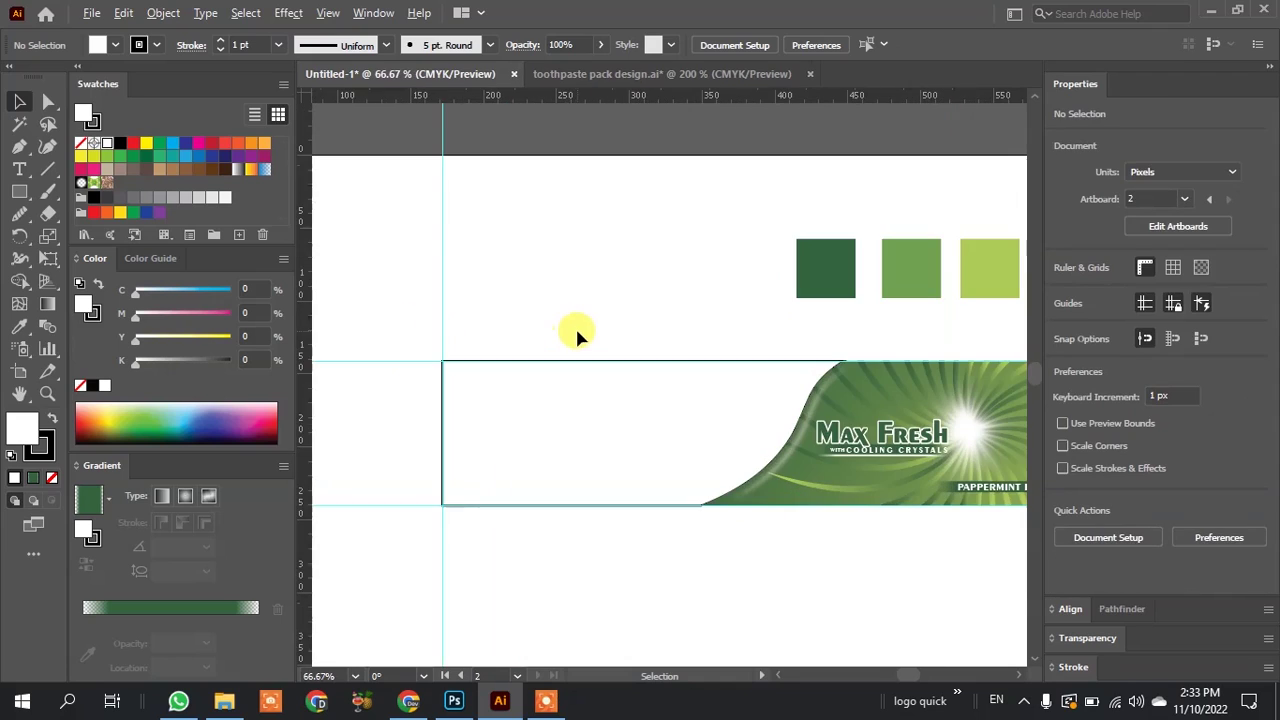
click(20, 150)
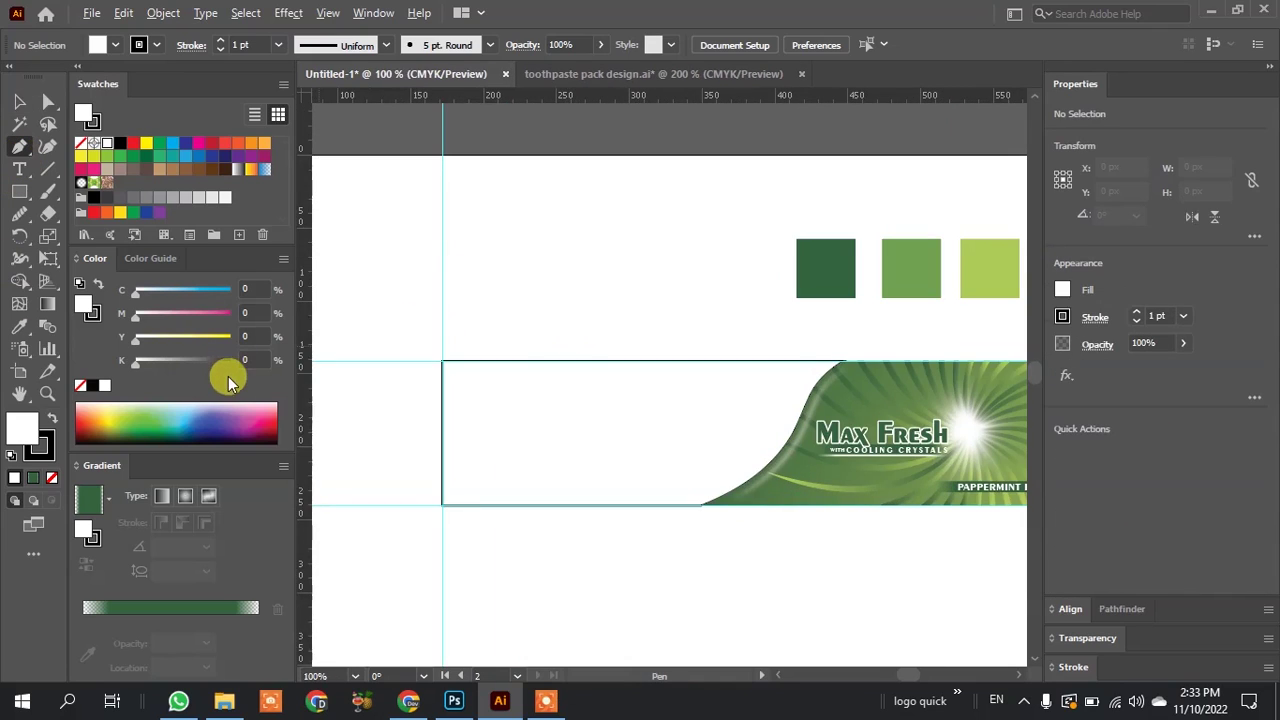
click(422, 430)
mouse_move(786, 343)
mouse_down()
mouse_move(812, 338)
mouse_move(943, 220)
mouse_move(885, 190)
mouse_move(906, 143)
mouse_move(871, 147)
mouse_up()
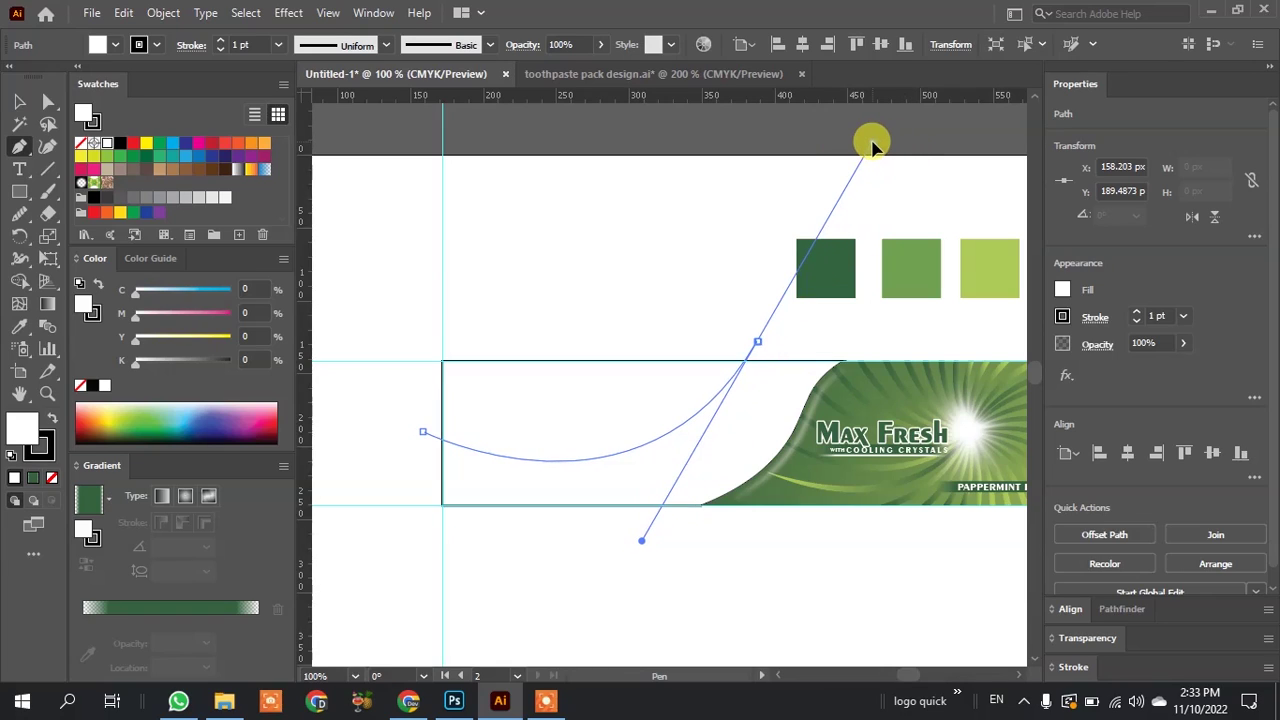
drag(873, 147, 894, 147)
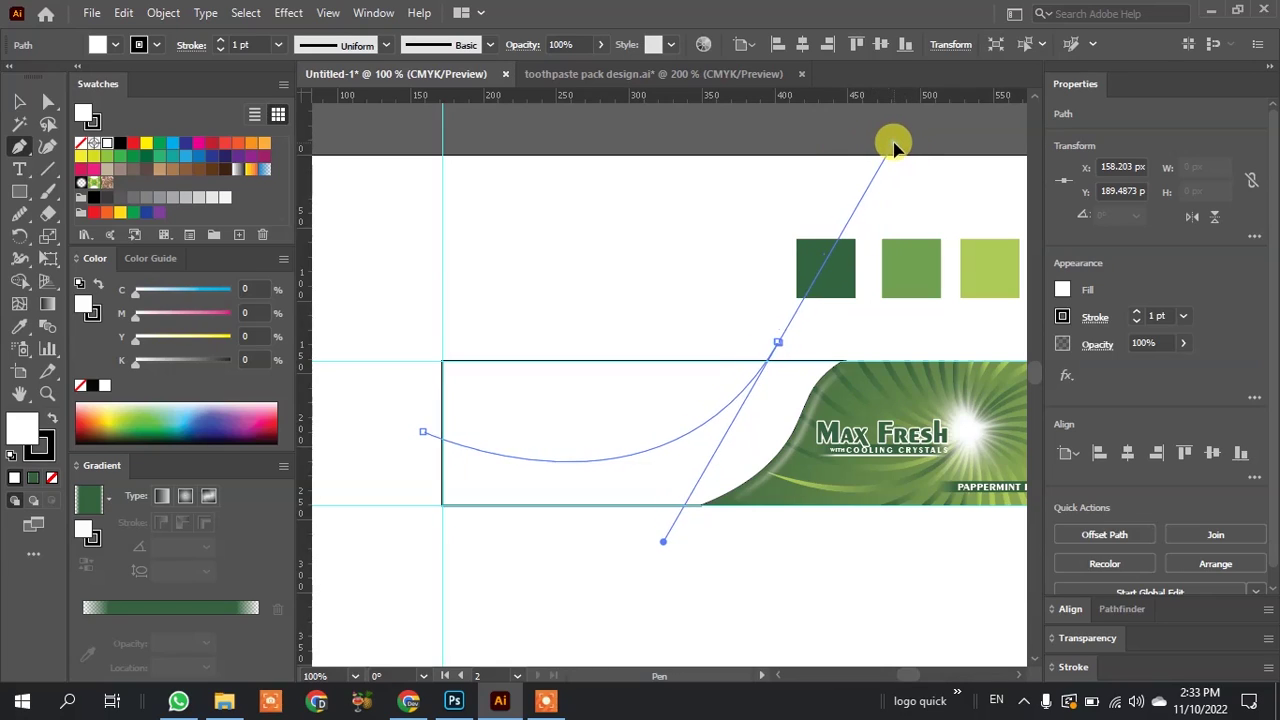
Raise and smooth the curve's left anchor, refine both handles, and set fill to None.
click(48, 101)
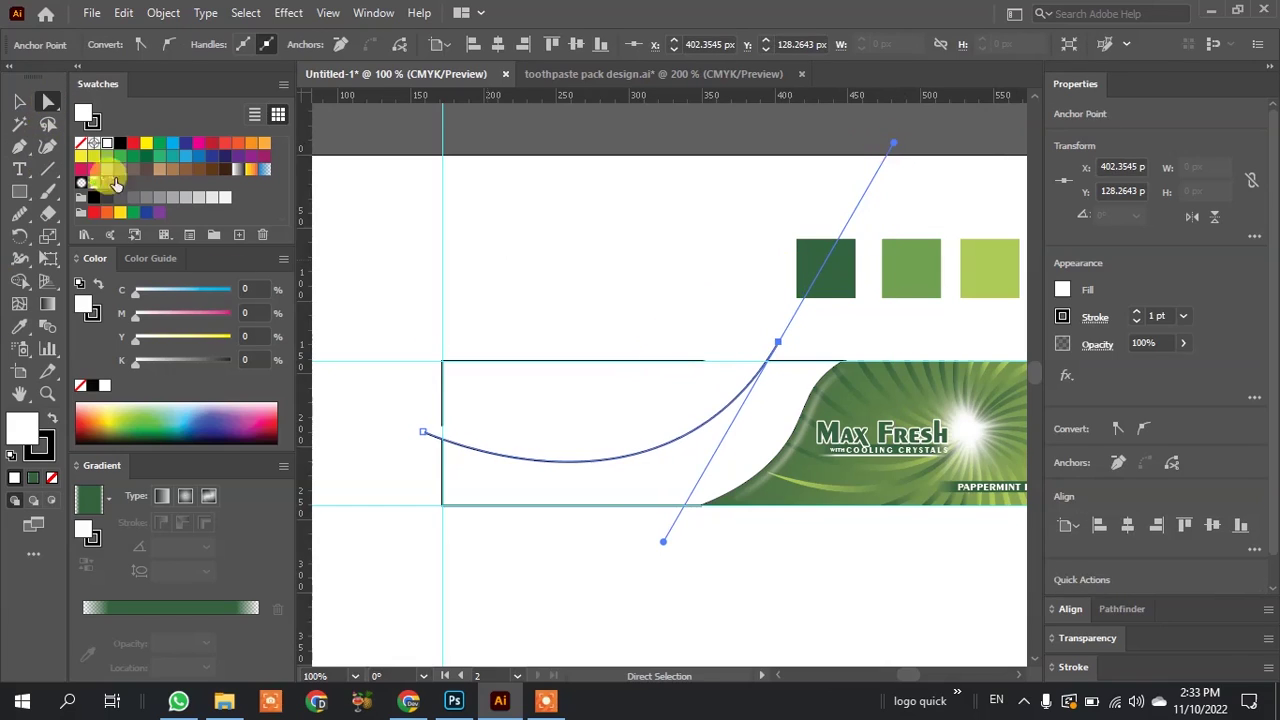
click(392, 440)
drag(419, 441, 416, 402)
click(166, 45)
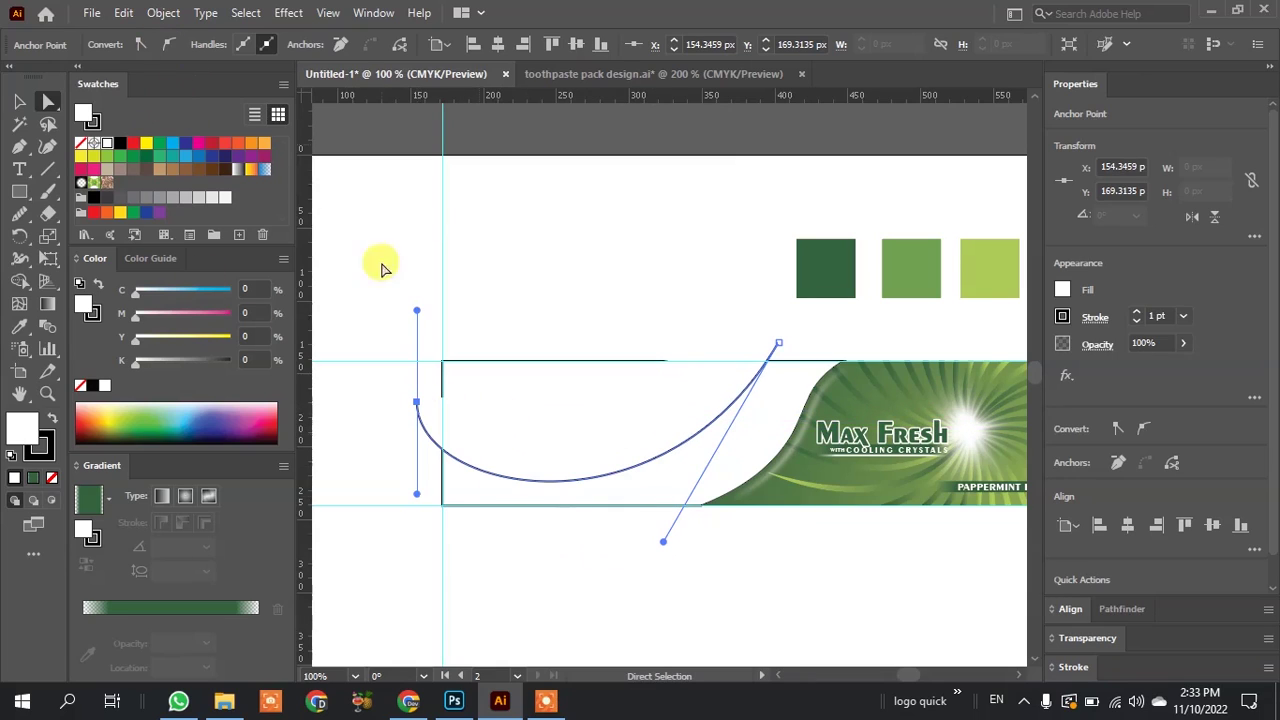
drag(418, 496, 455, 490)
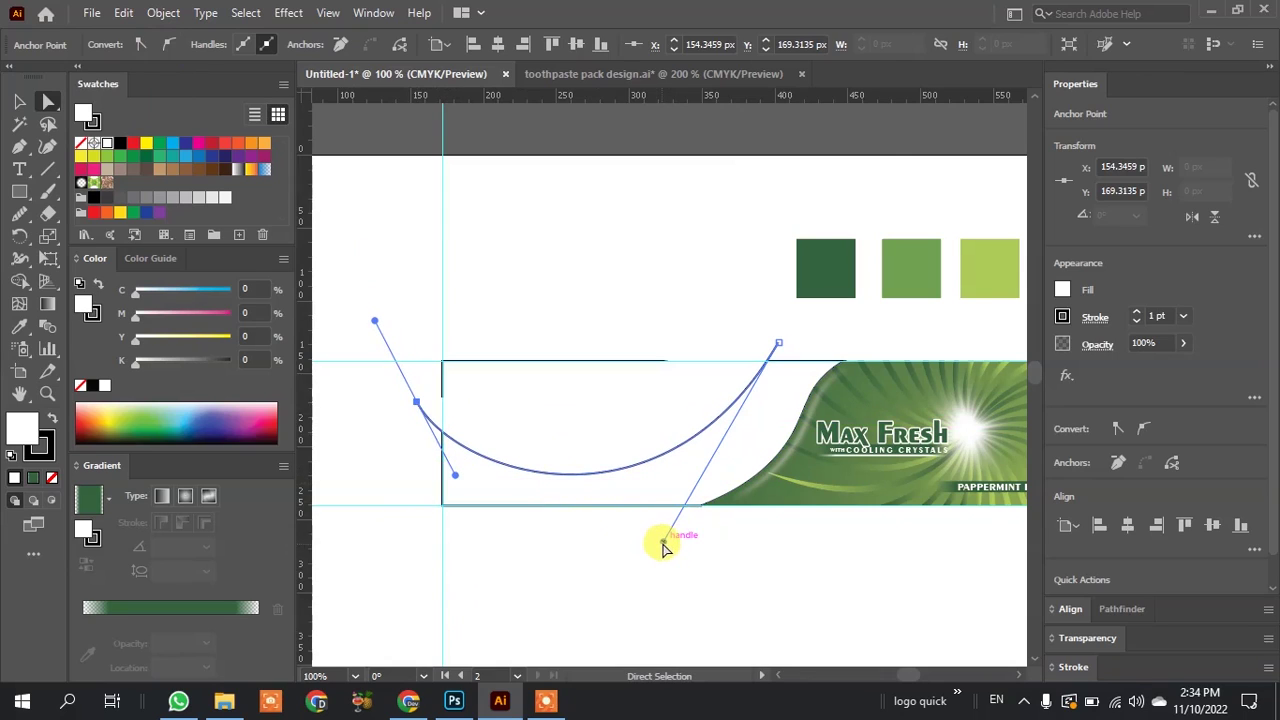
drag(663, 541, 665, 533)
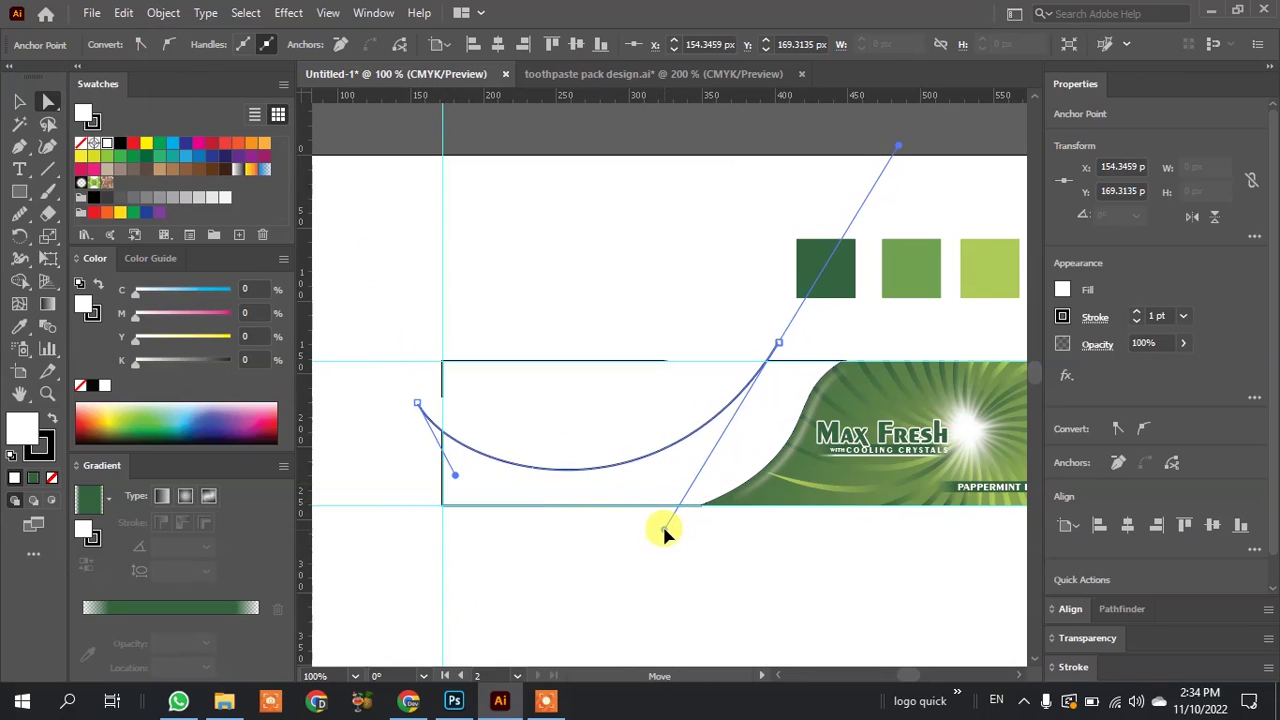
click(20, 101)
click(51, 477)
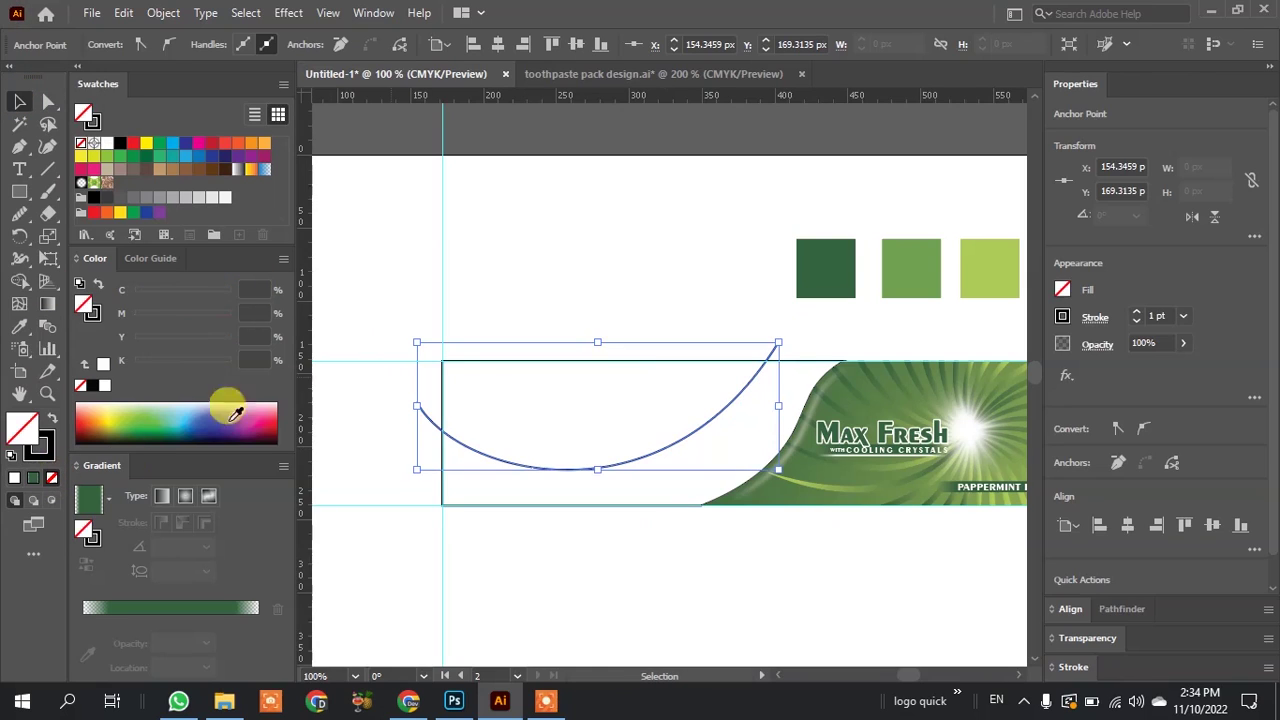
With Shape Builder, delete the curve's stray ends and fill the region above it red.
click(405, 260)
drag(455, 470, 413, 488)
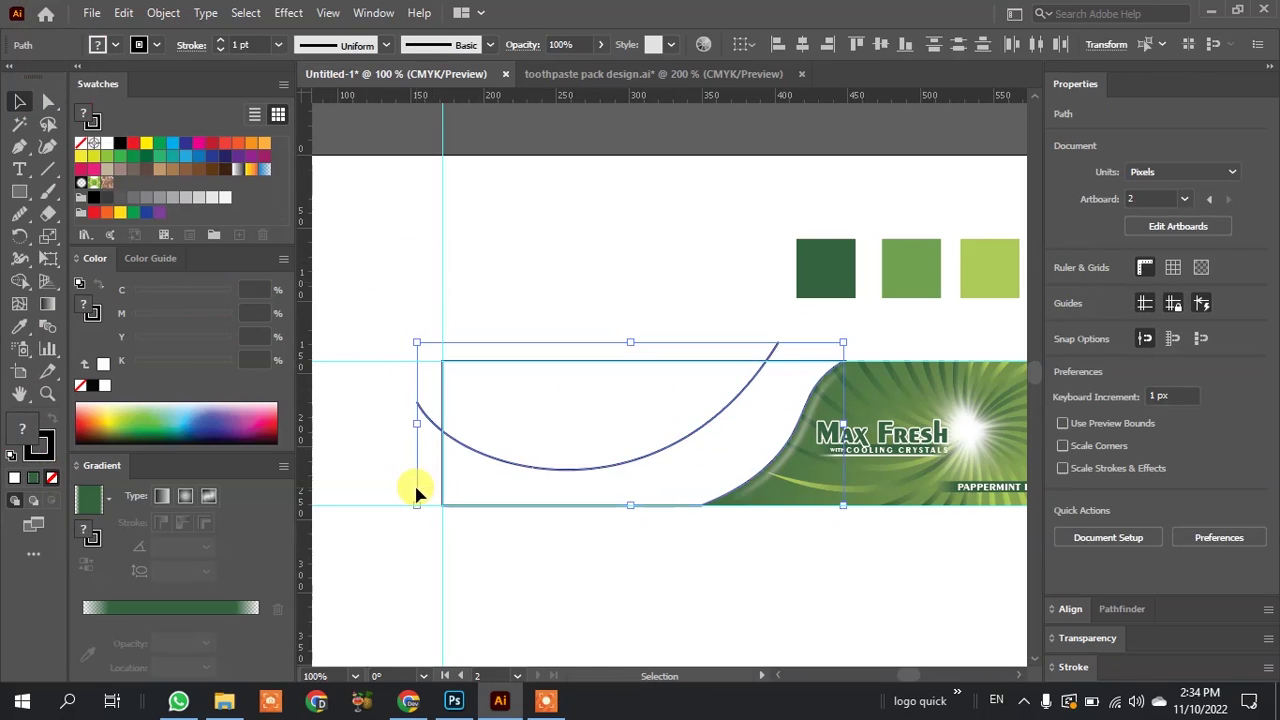
click(19, 281)
alt+click(424, 400)
alt+click(776, 348)
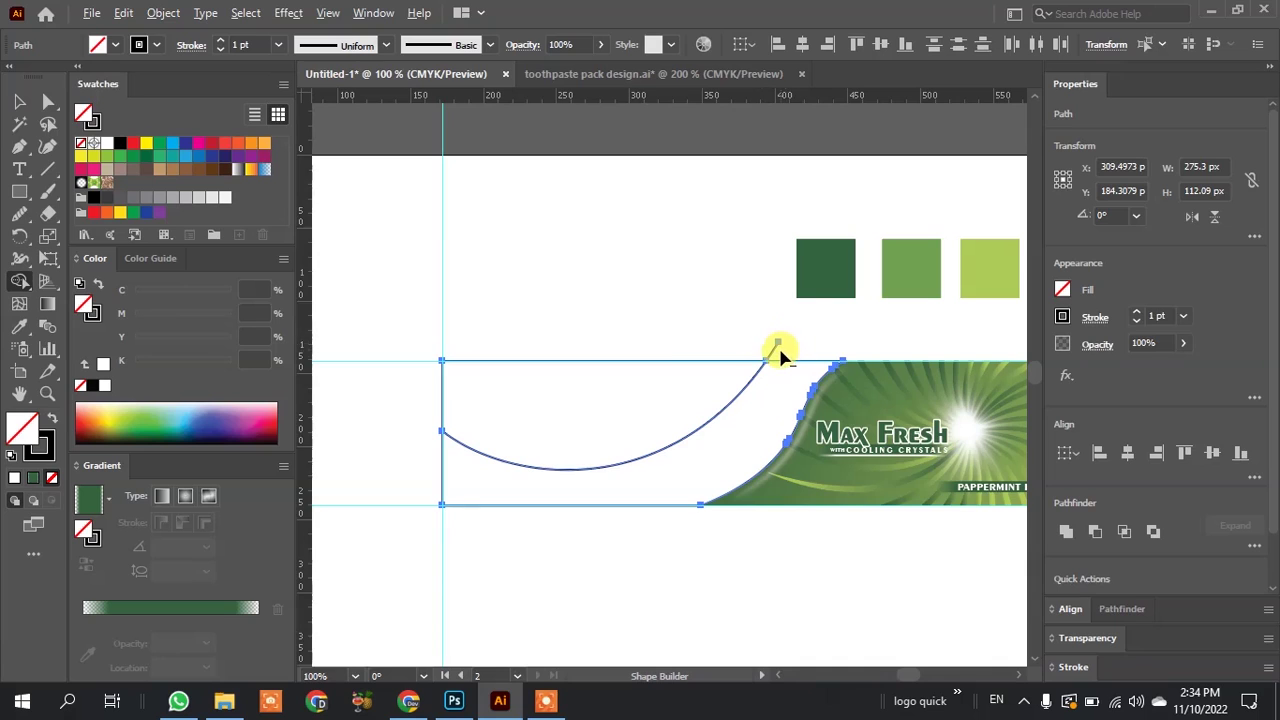
drag(683, 348, 660, 360)
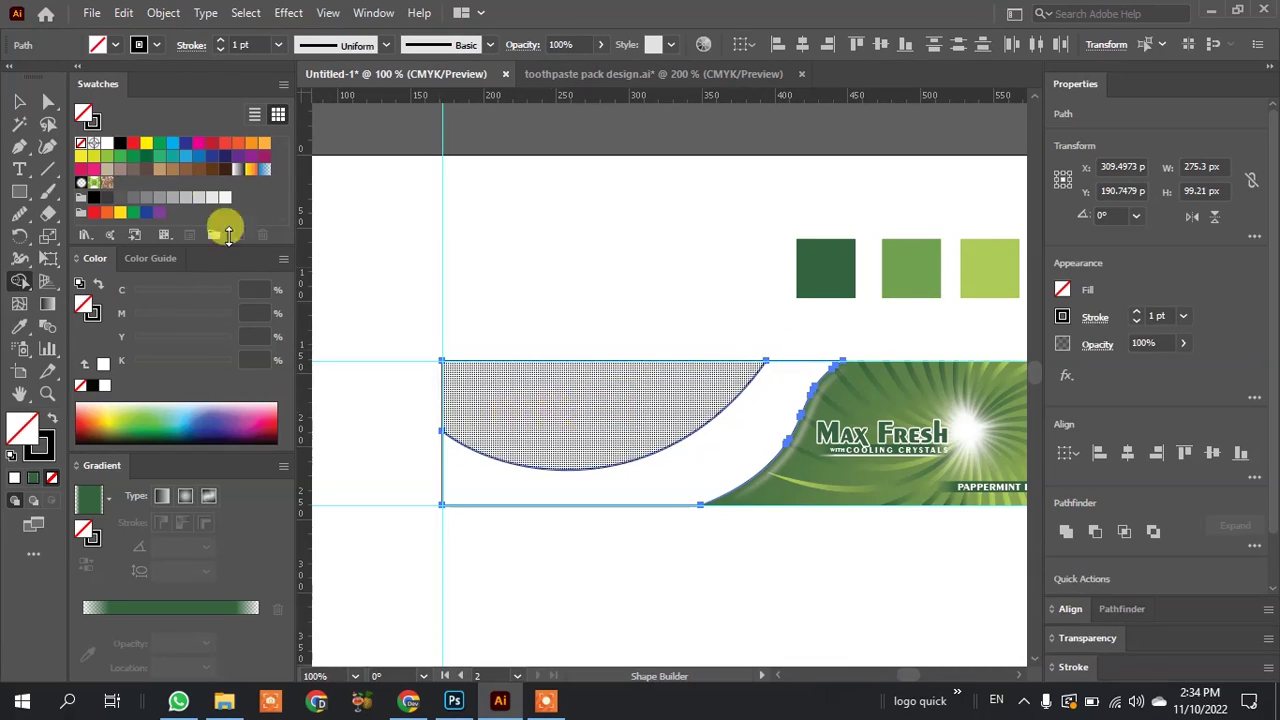
click(133, 143)
click(534, 409)
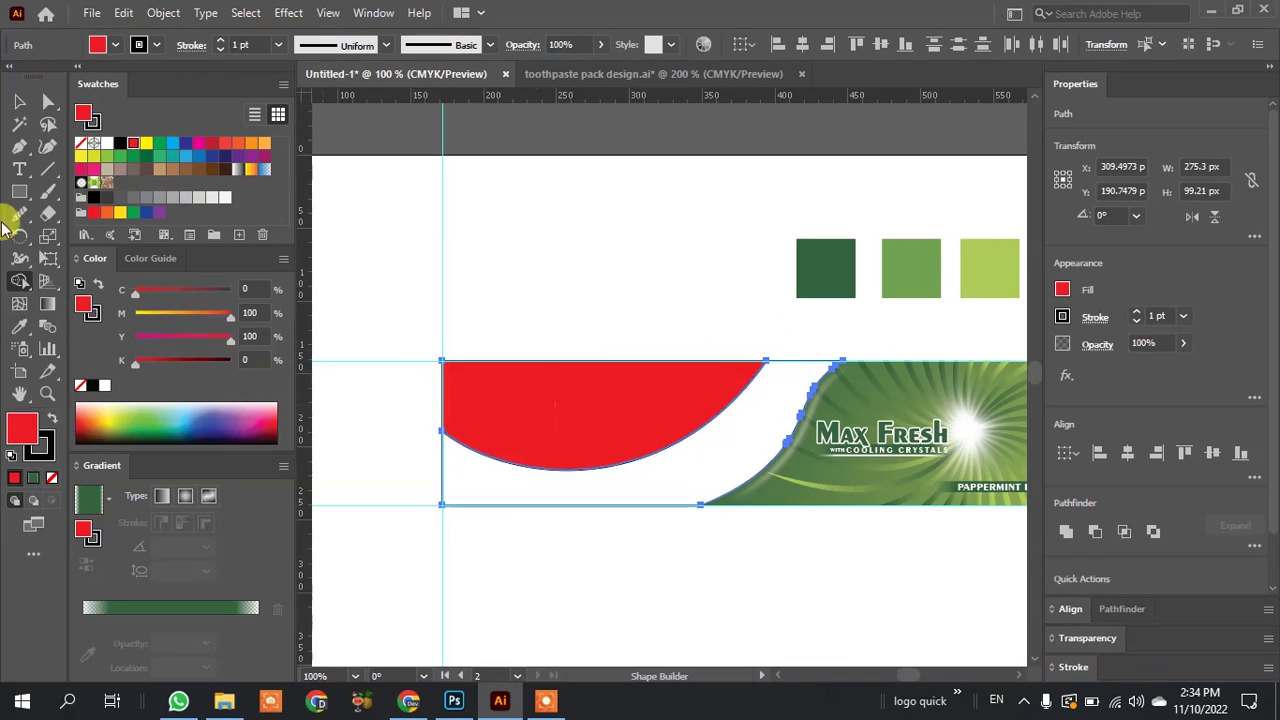
Move the leftover white piece below the curve out of the panel.
click(20, 100)
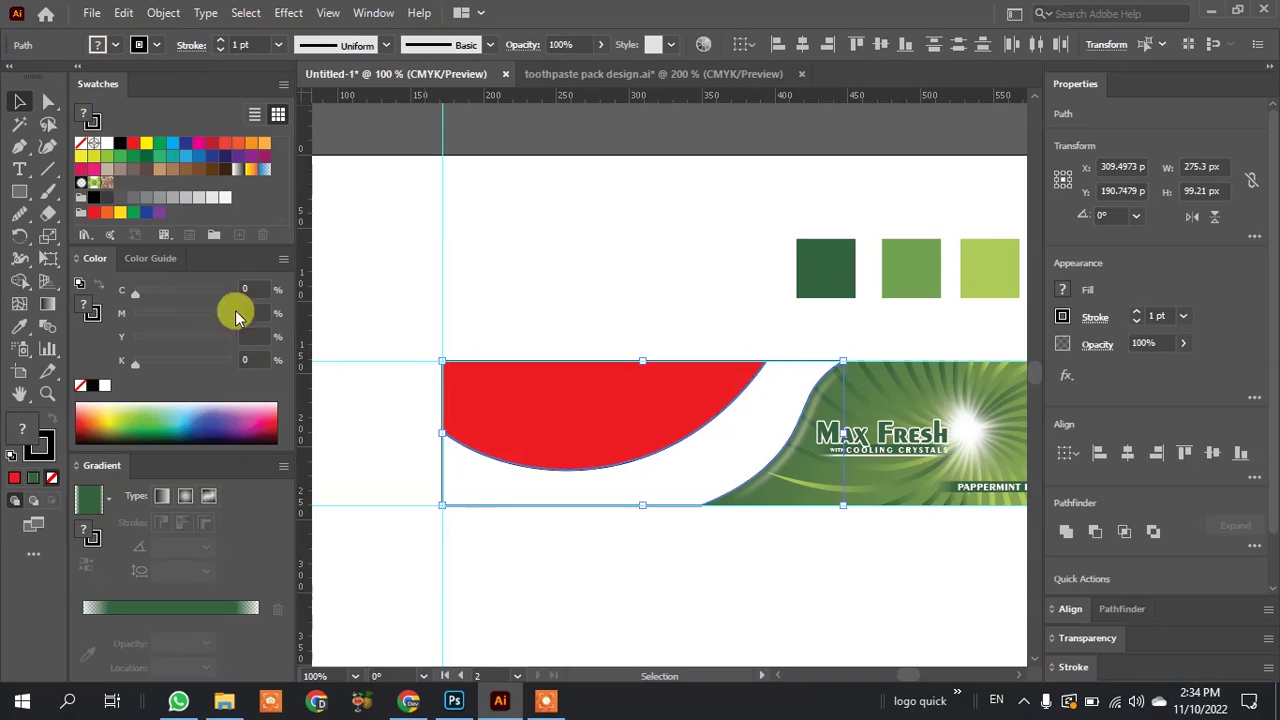
click(547, 590)
drag(512, 506, 479, 557)
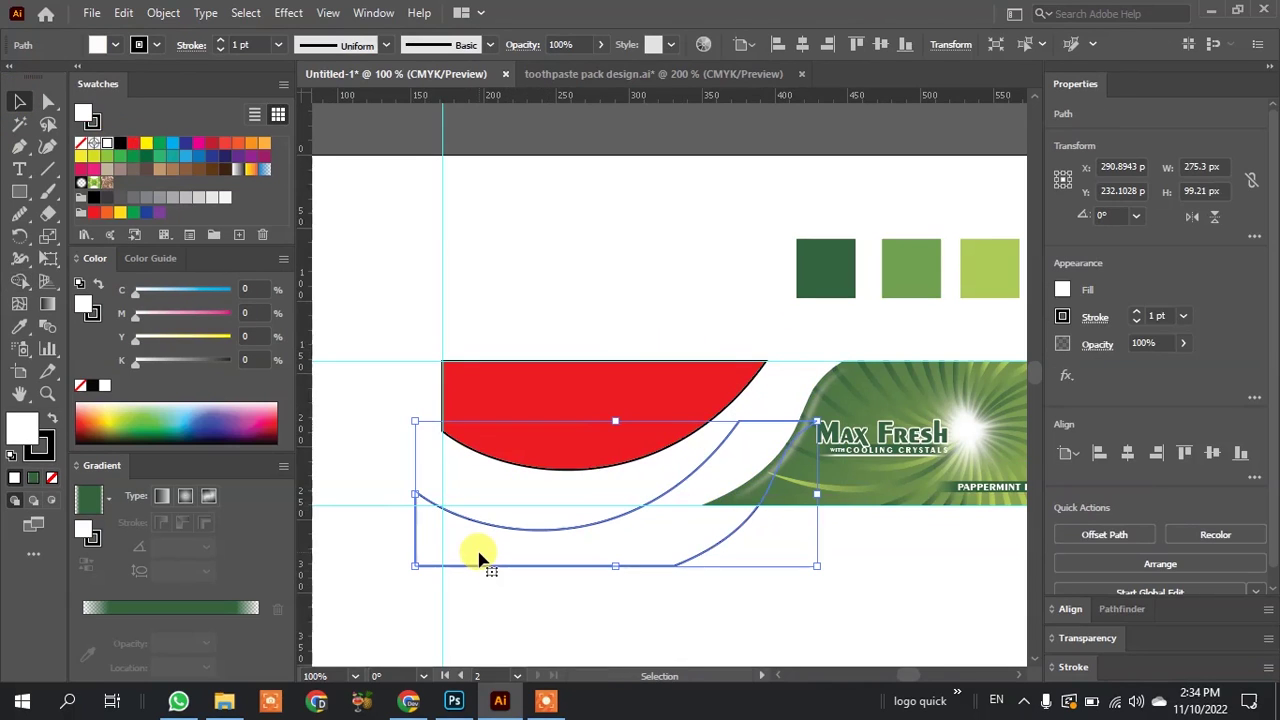
click(514, 621)
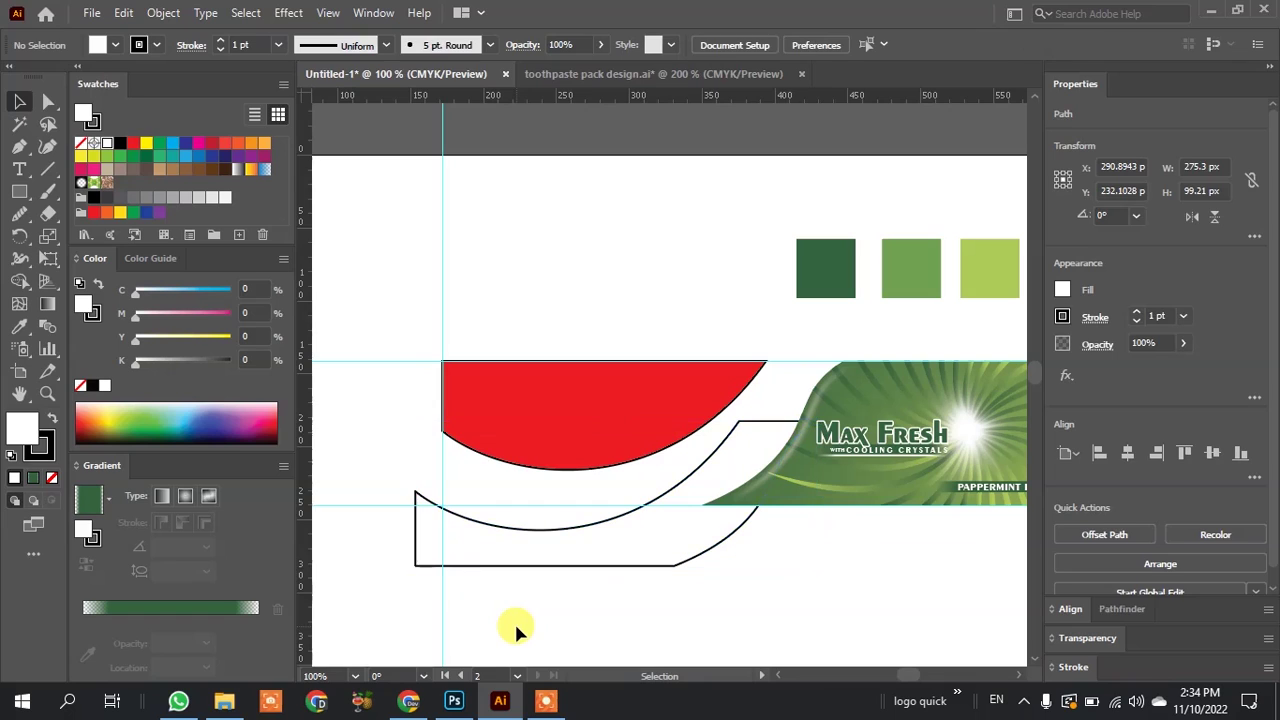
drag(538, 556, 486, 537)
click(486, 466)
click(532, 428)
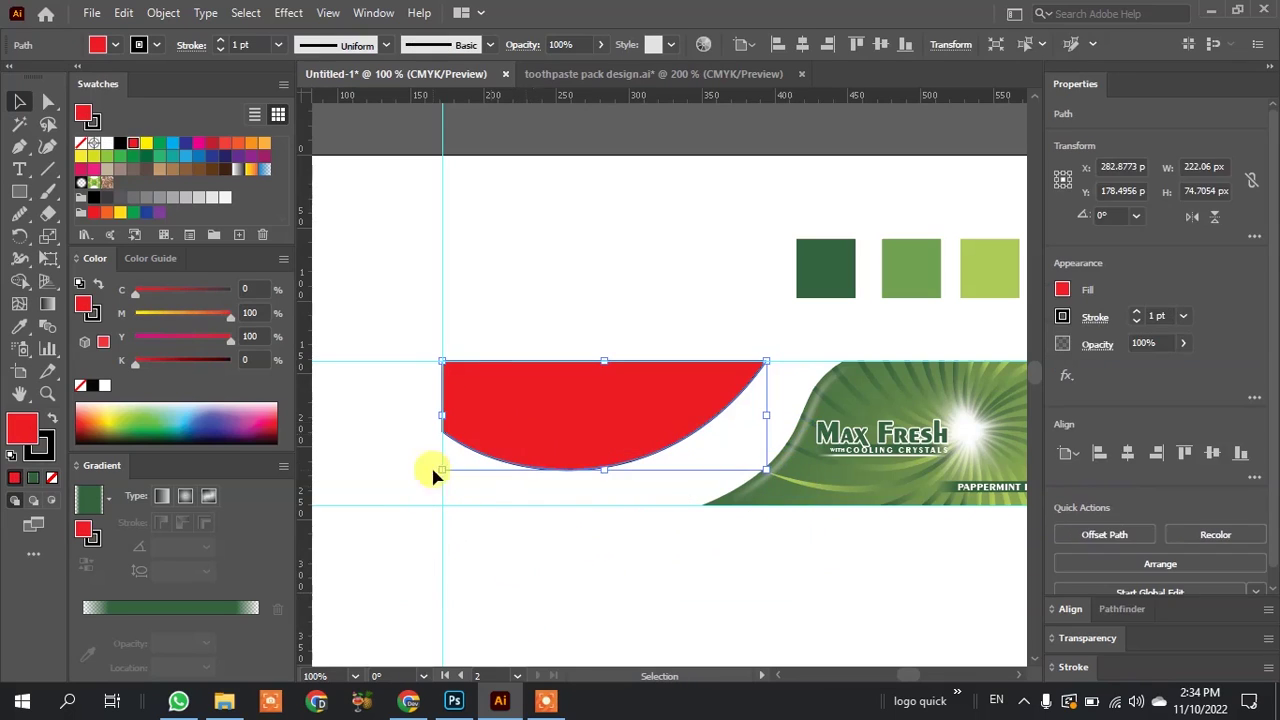
click(45, 442)
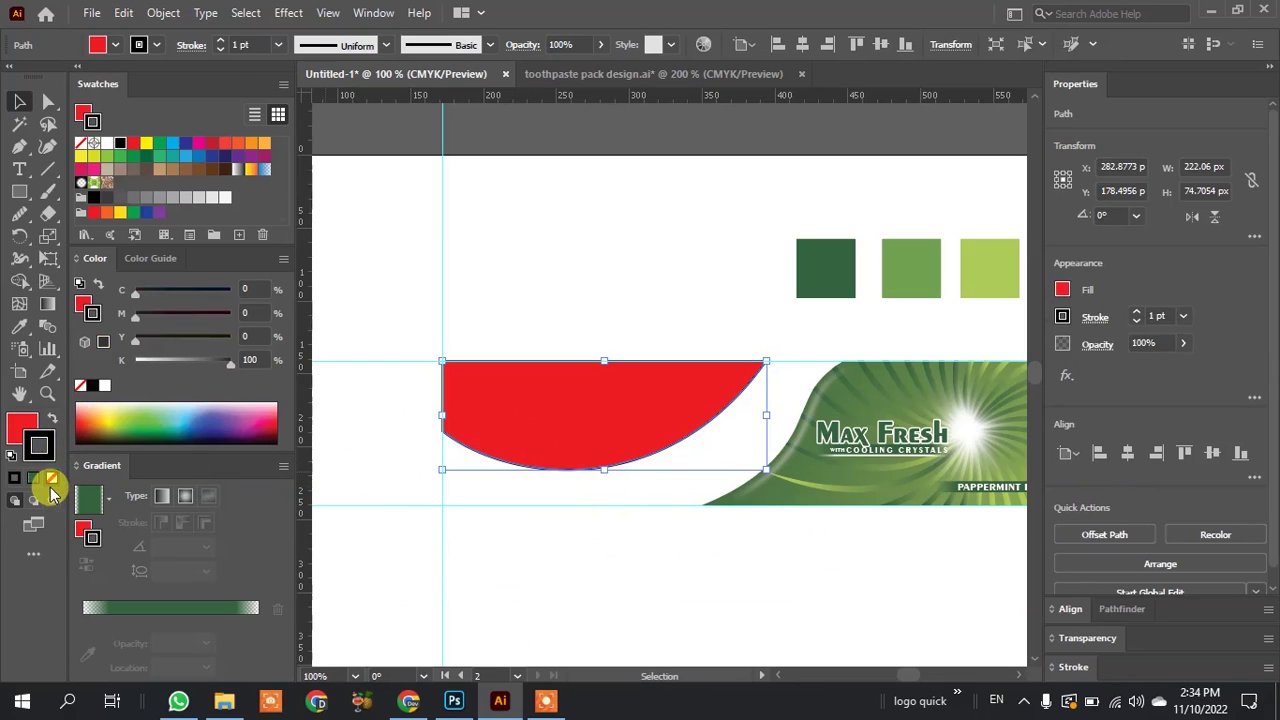
Remove the red shape's outline and make an orange-filled copy shifted slightly right.
click(51, 480)
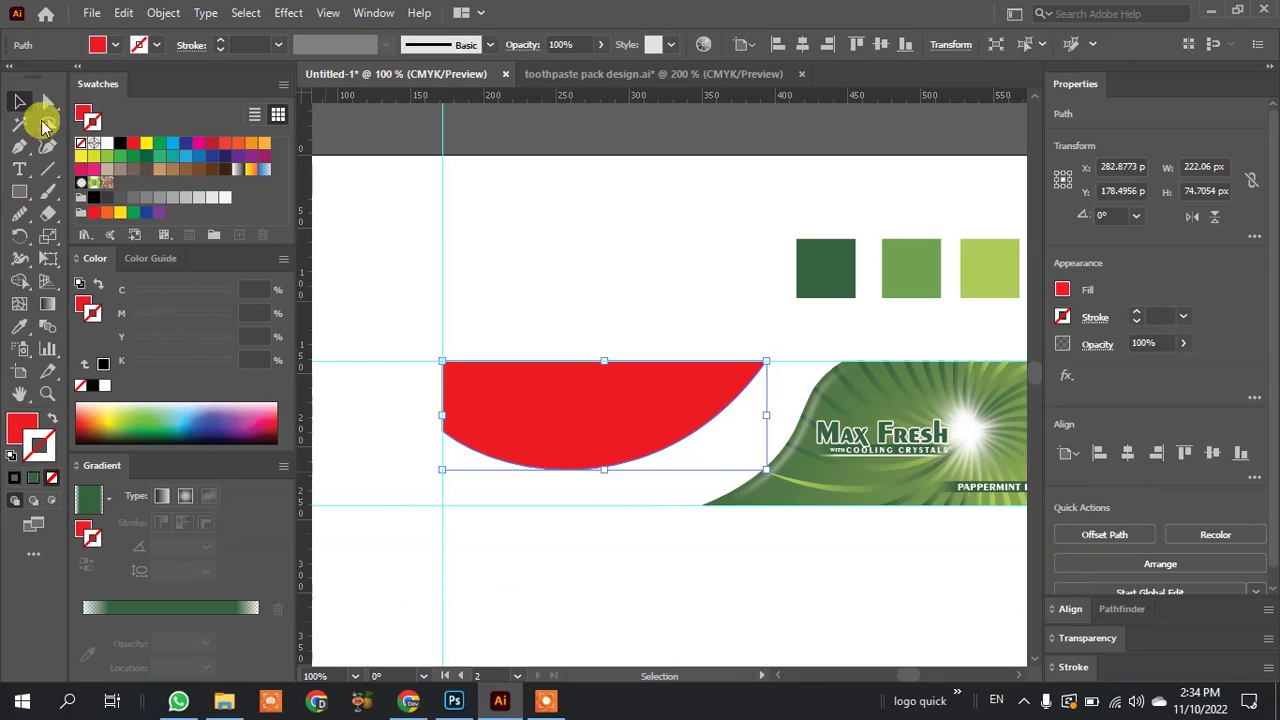
click(634, 611)
alt+scroll(661, 430, up, 2)
drag(609, 418, 640, 418)
scroll(650, 415, down, 1)
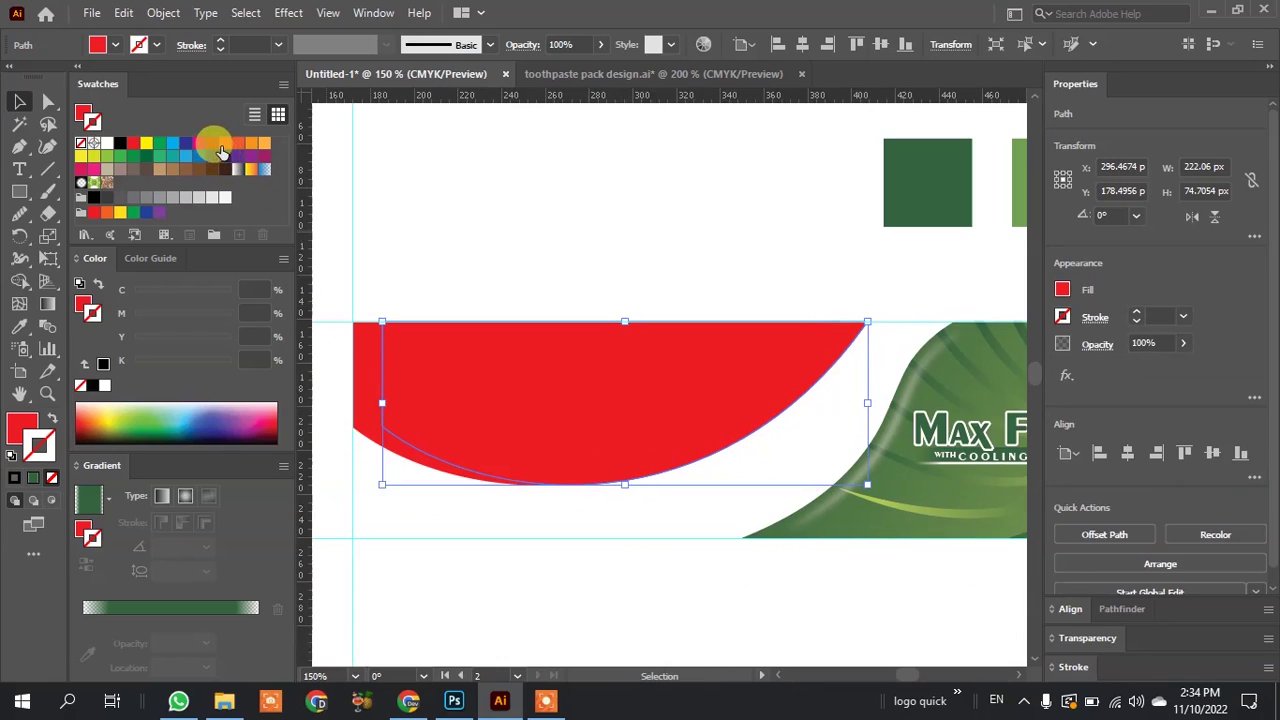
click(262, 145)
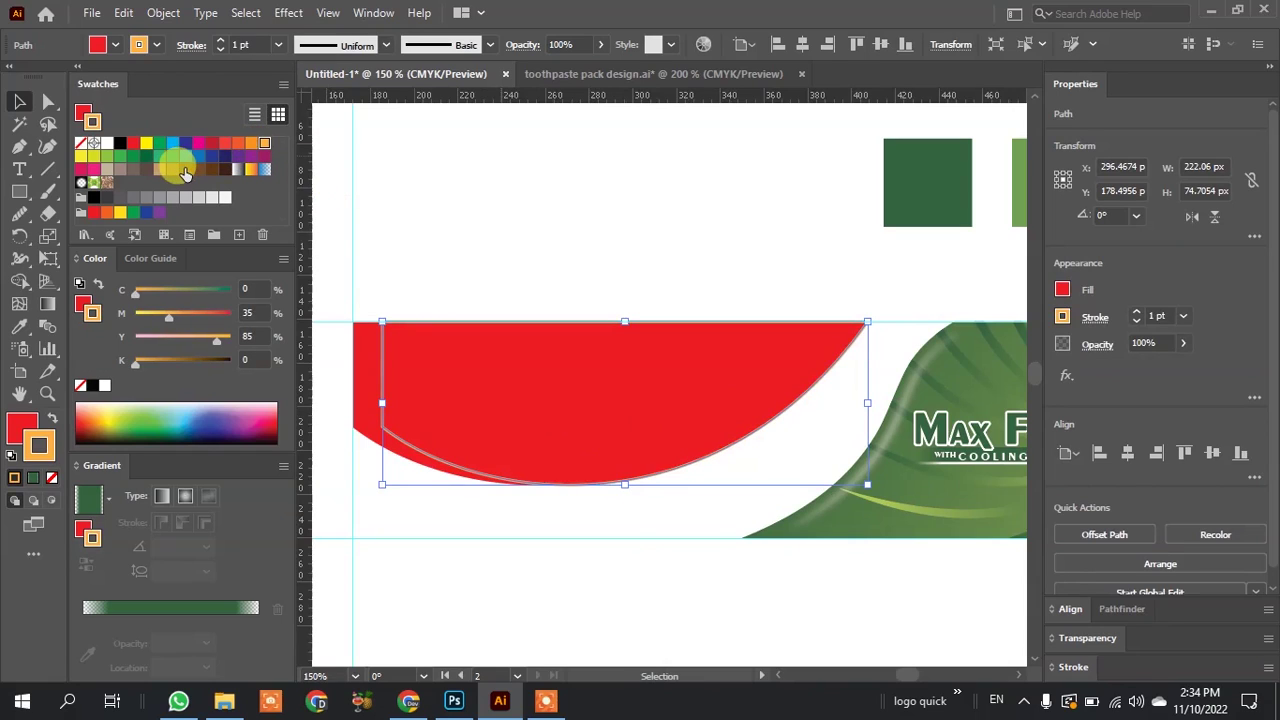
key(slash)
click(35, 418)
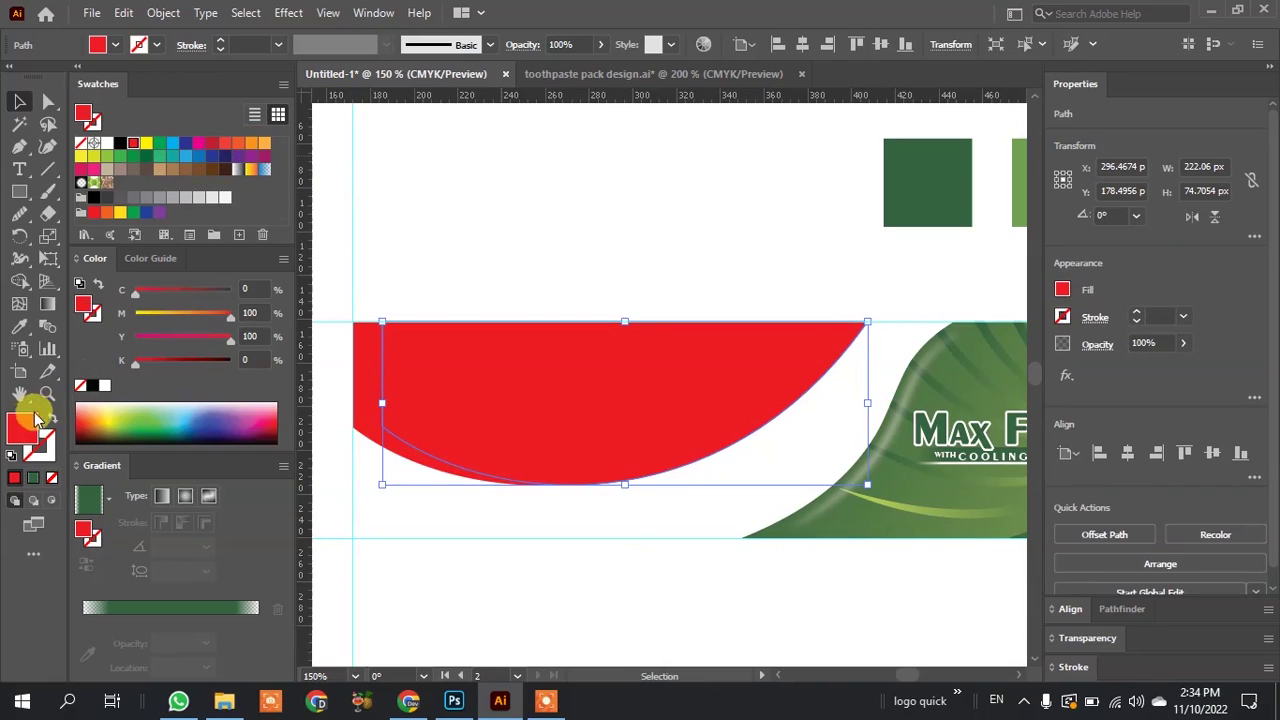
click(263, 145)
Send the orange copy behind the red band with Ctrl+[.
key(ctrl)
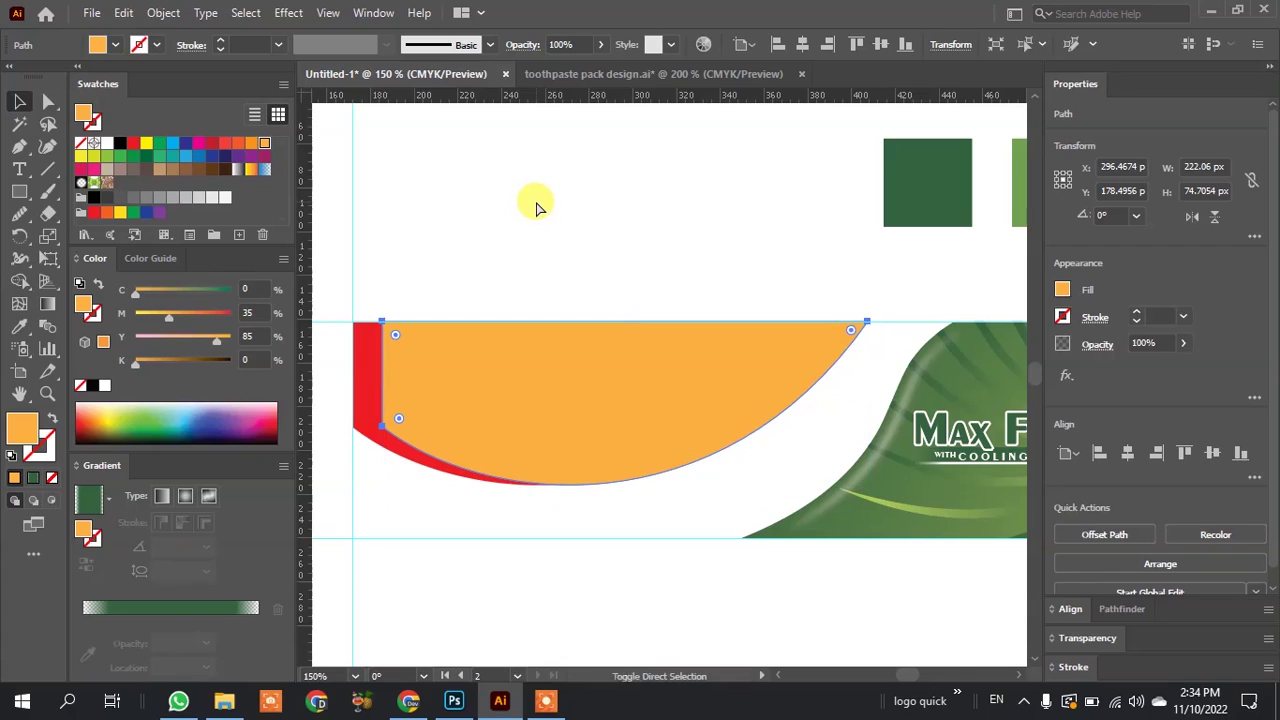
key(ctrl+bracketleft)
key(ctrl+shift+a)
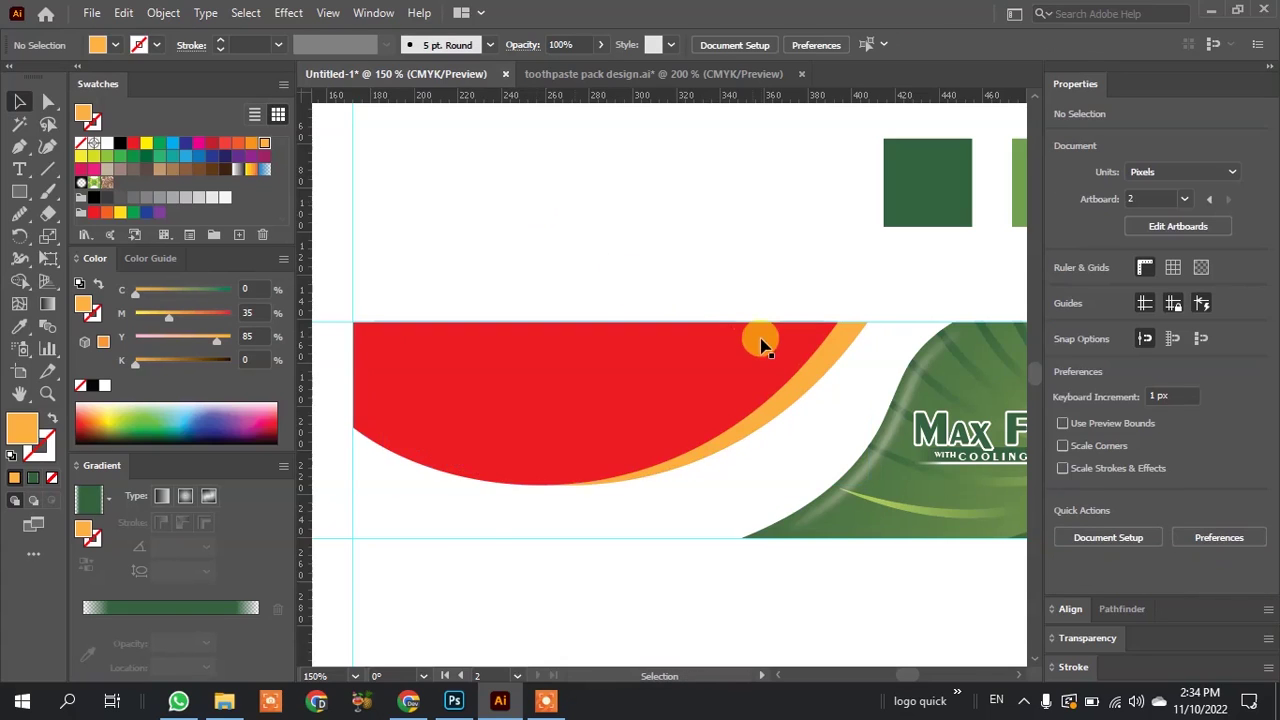
scroll(893, 390, up, 3)
Recolour the orange curved strip with the dark red swatch.
click(710, 287)
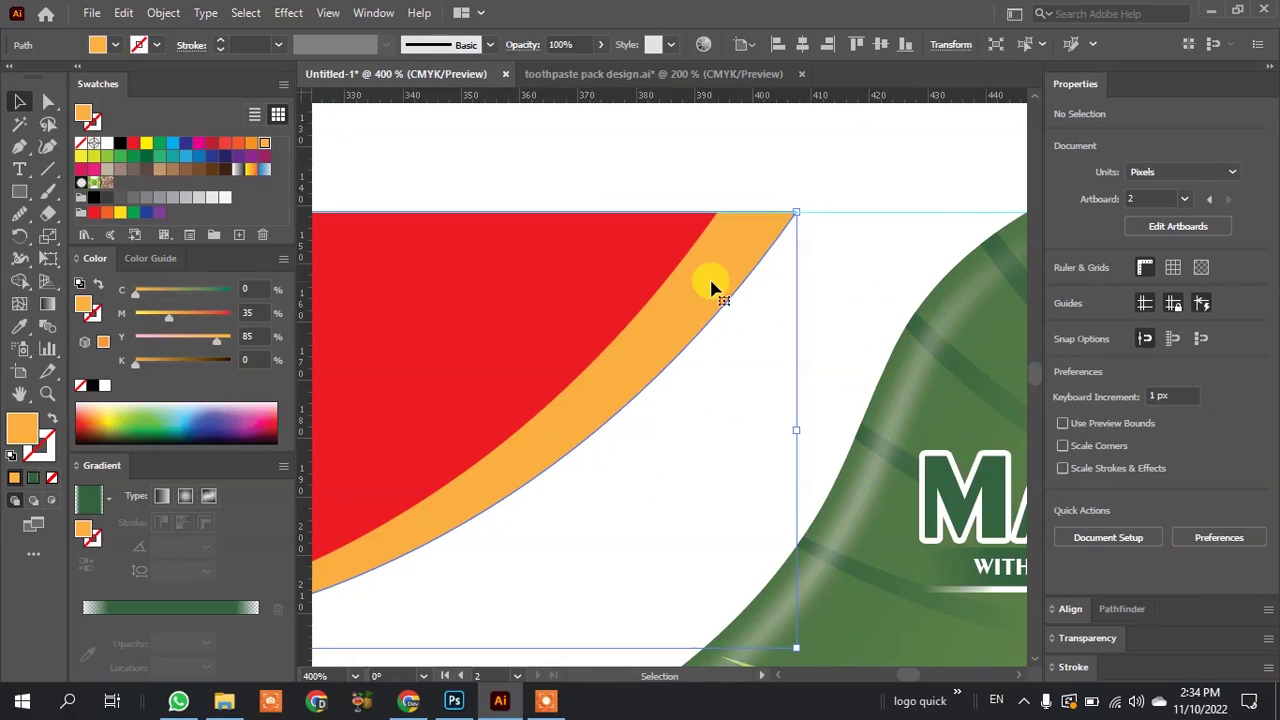
click(208, 148)
click(637, 135)
scroll(737, 166, down, 3)
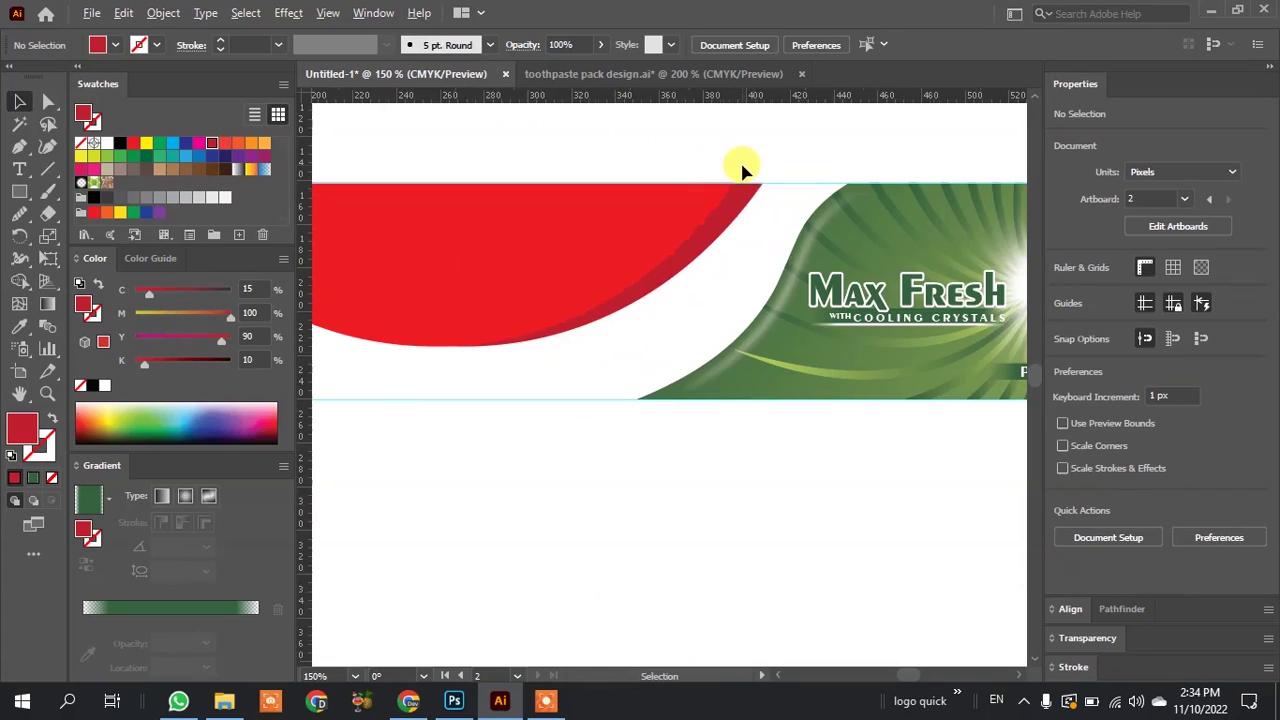
scroll(466, 294, down, 1)
scroll(480, 394, down, 1)
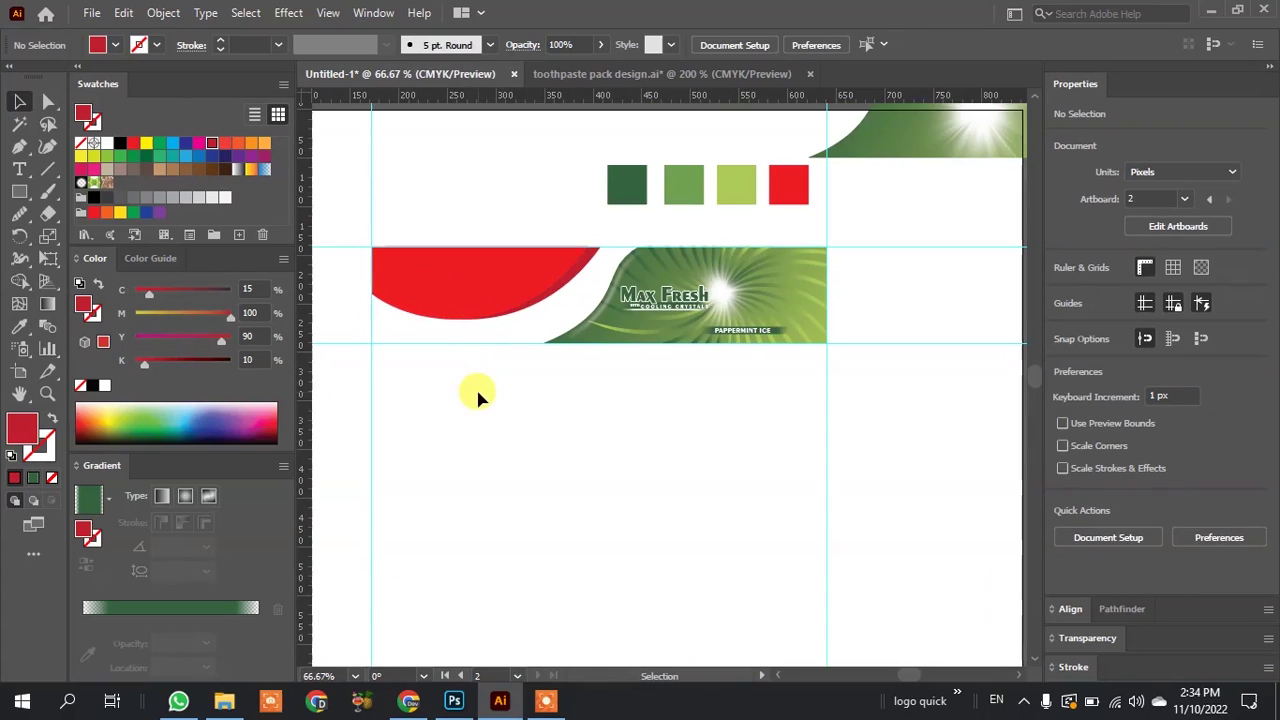
scroll(413, 330, up, 1)
click(615, 305)
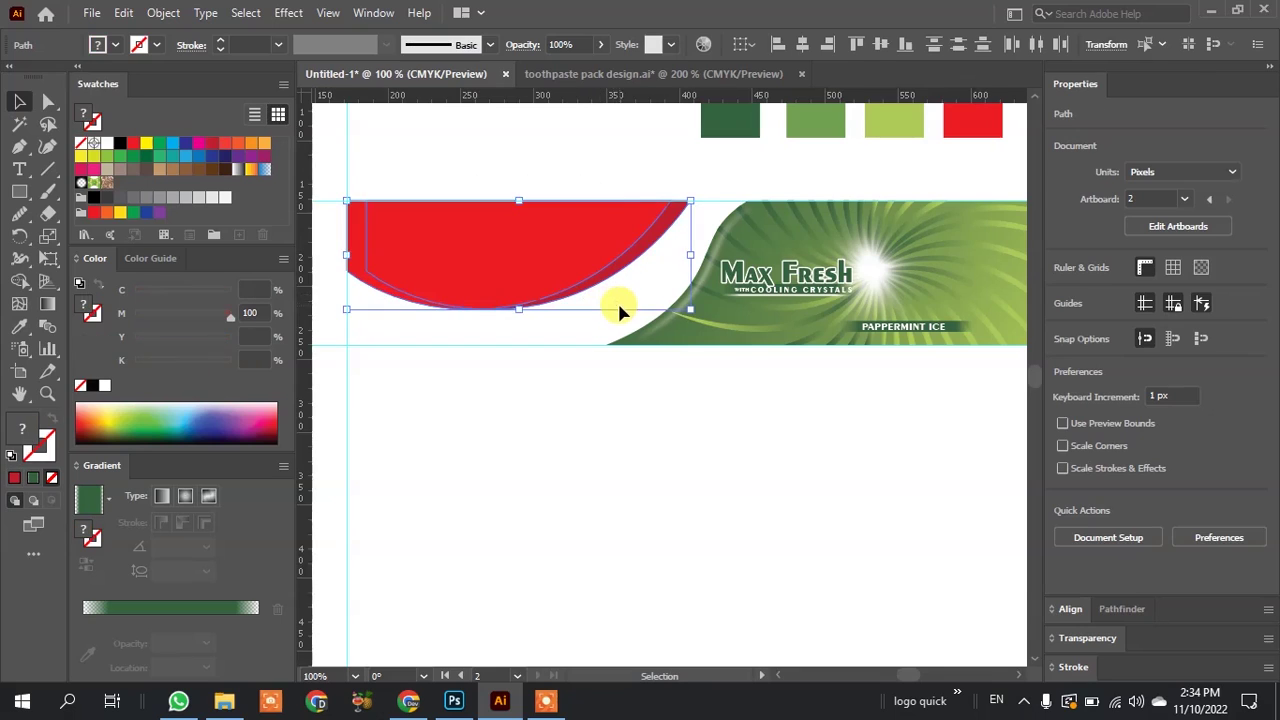
click(561, 477)
scroll(555, 472, down, 2)
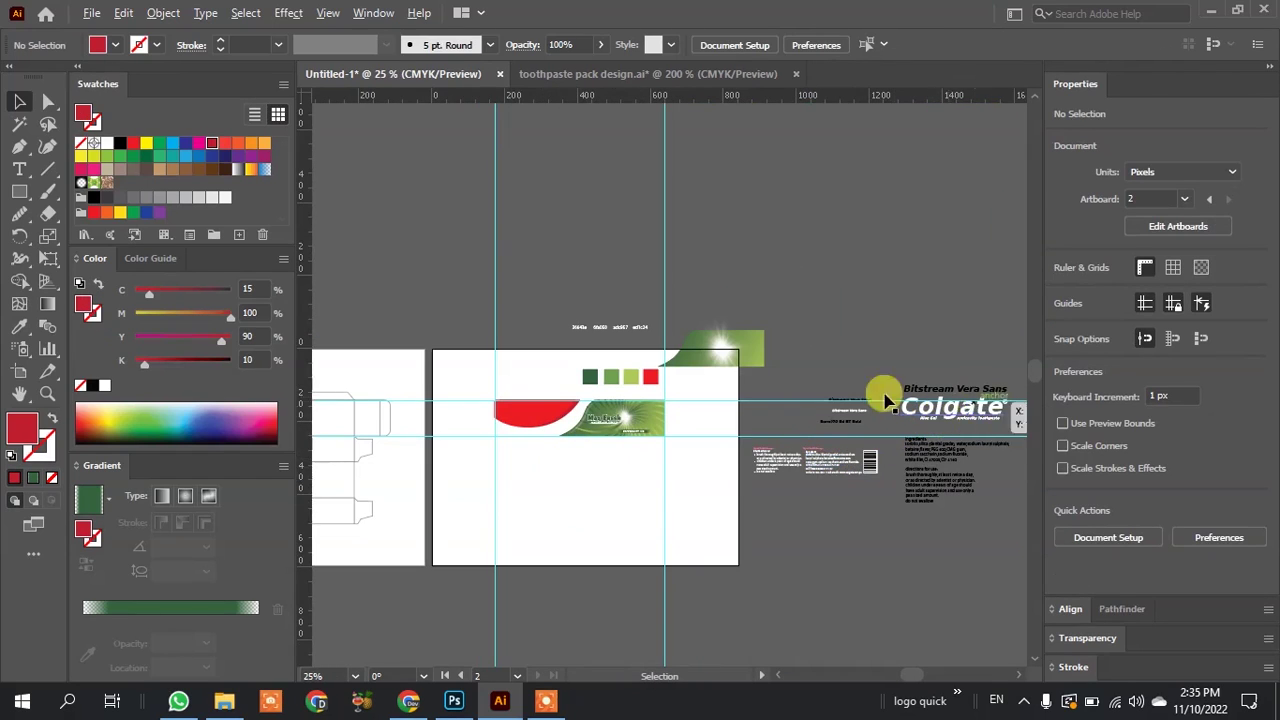
scroll(829, 409, up, 1)
scroll(877, 386, up, 2)
scroll(540, 373, down, 2)
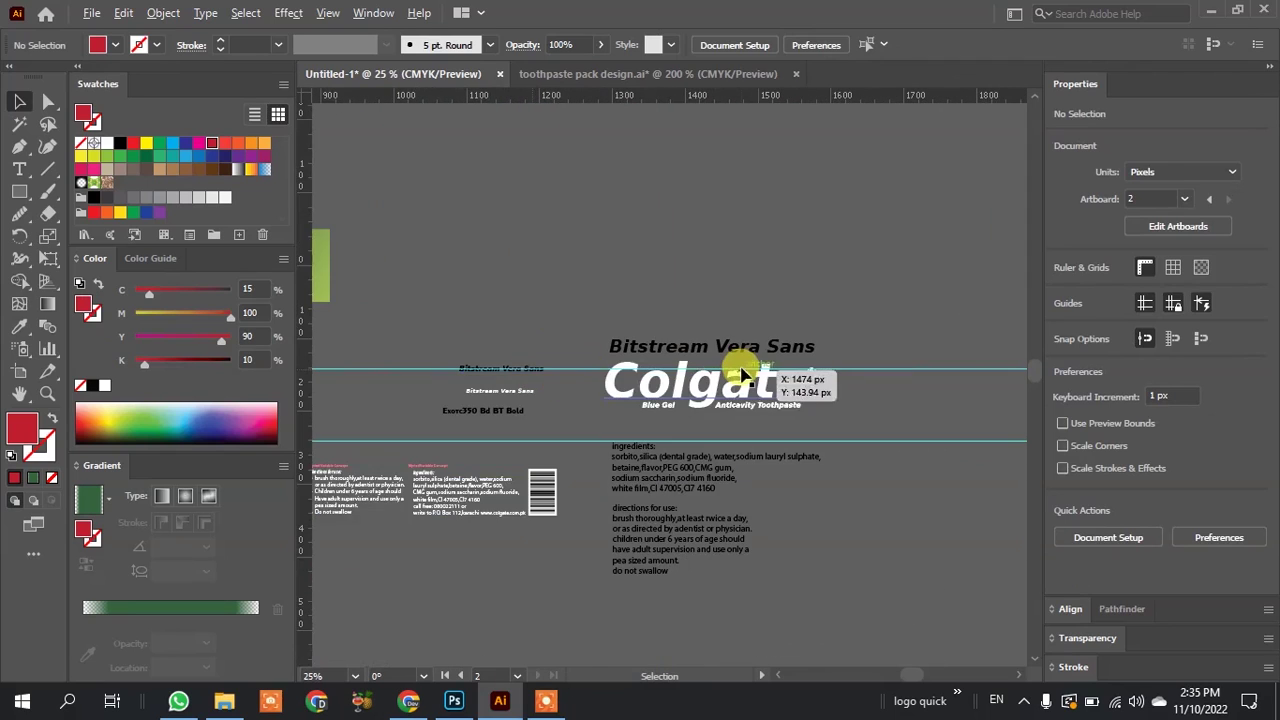
scroll(740, 372, up, 3)
scroll(955, 372, up, 5)
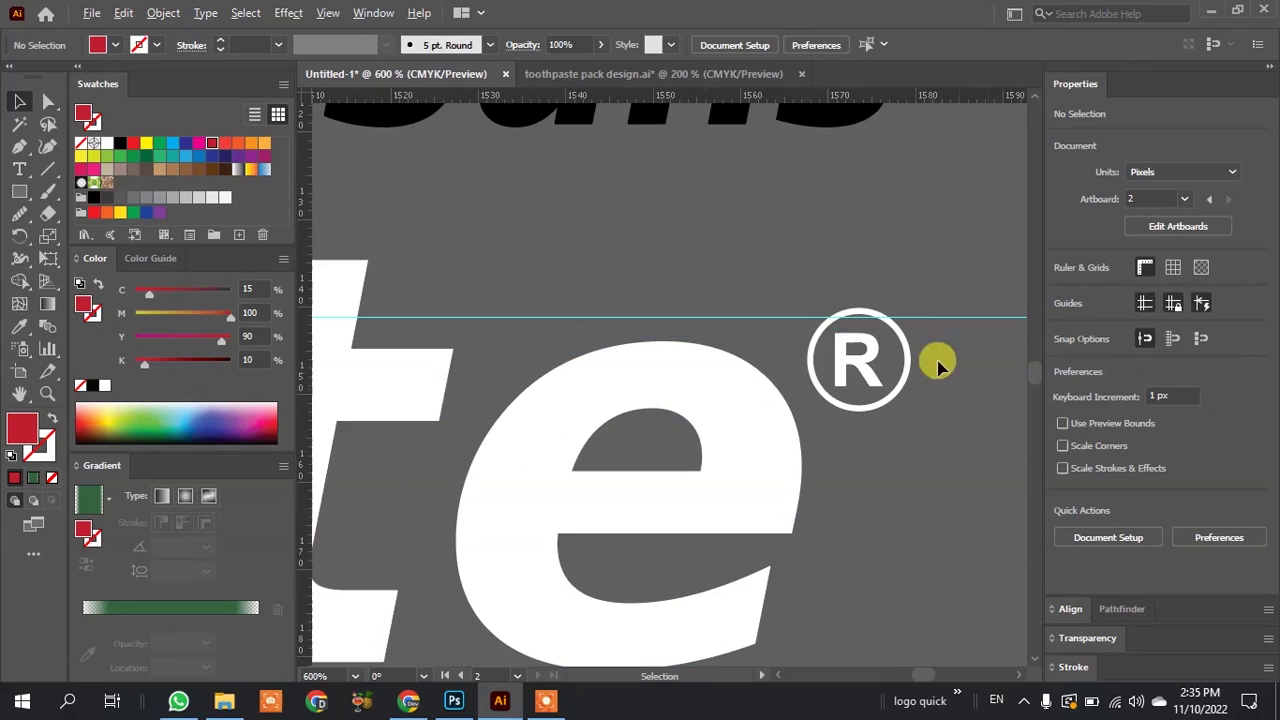
scroll(925, 350, up, 3)
drag(20, 188, 80, 238)
drag(559, 216, 648, 325)
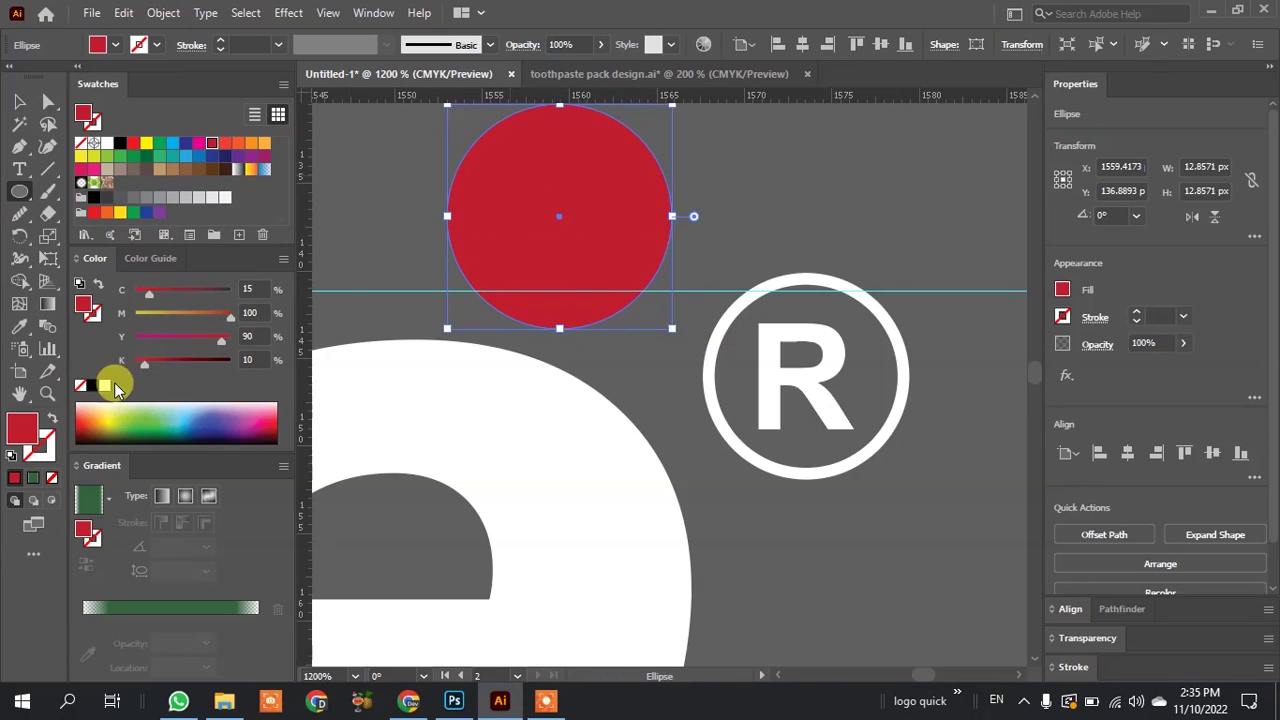
click(107, 143)
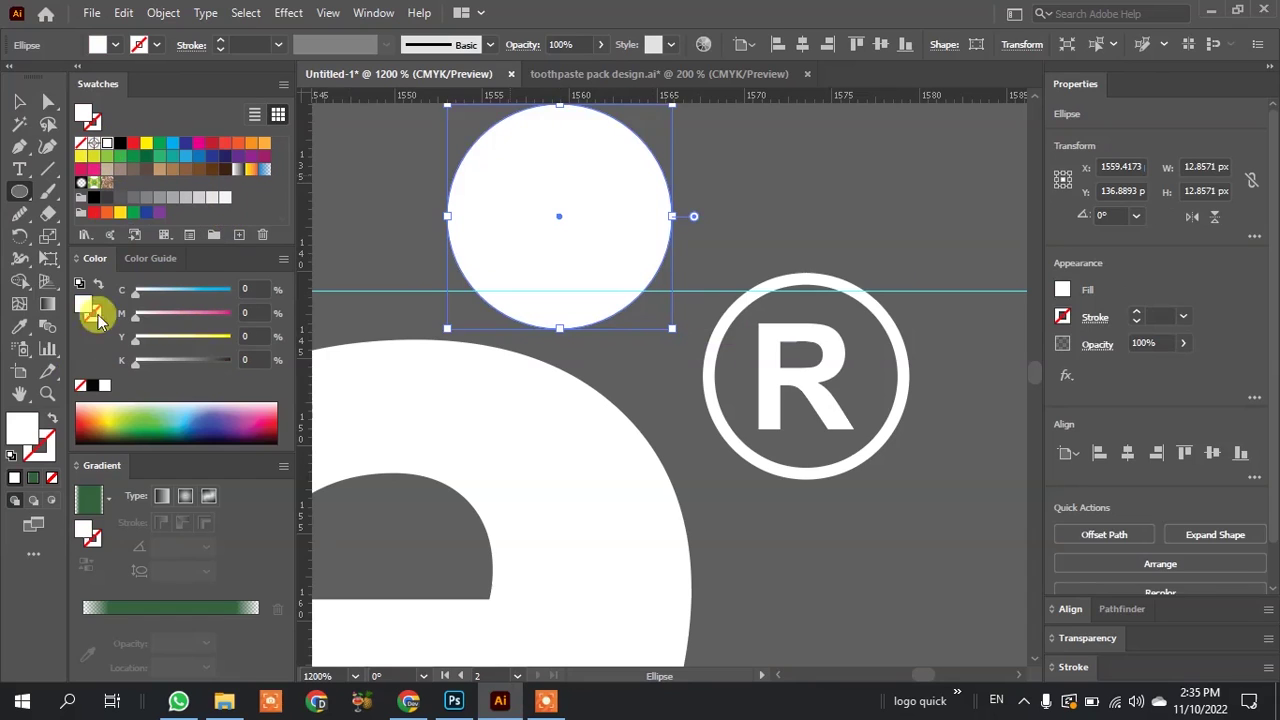
click(50, 418)
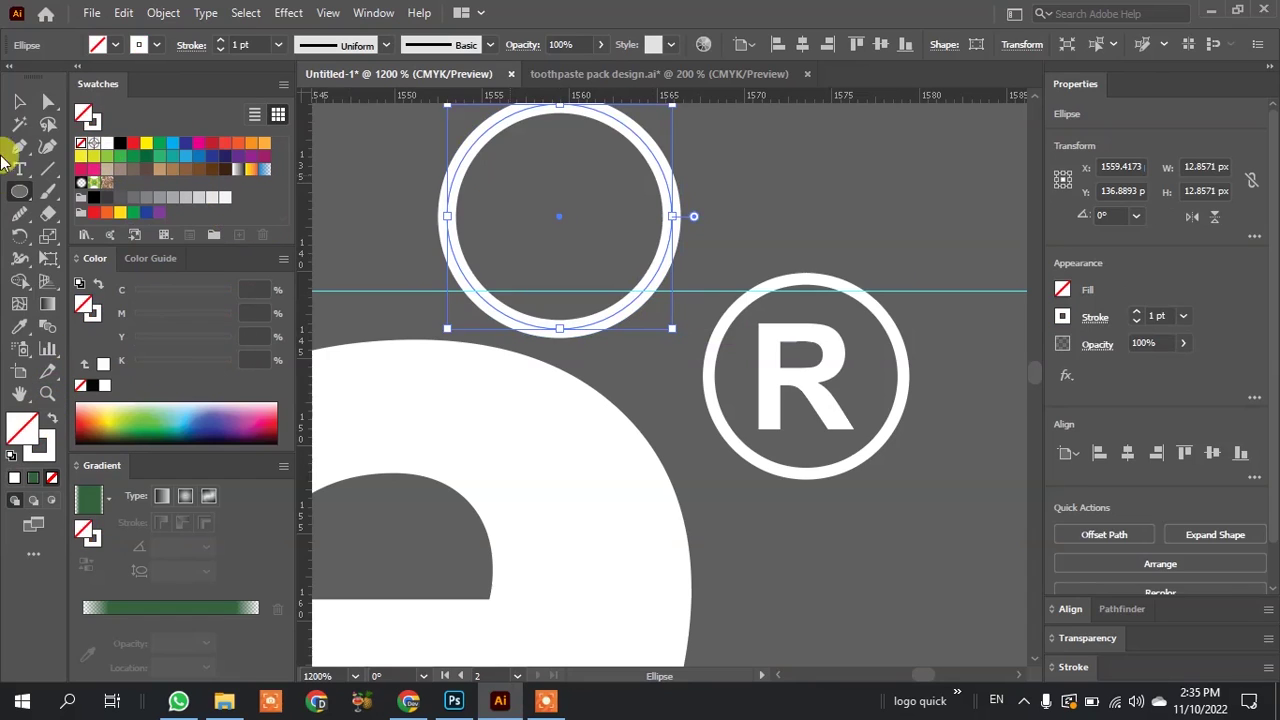
click(19, 101)
click(705, 178)
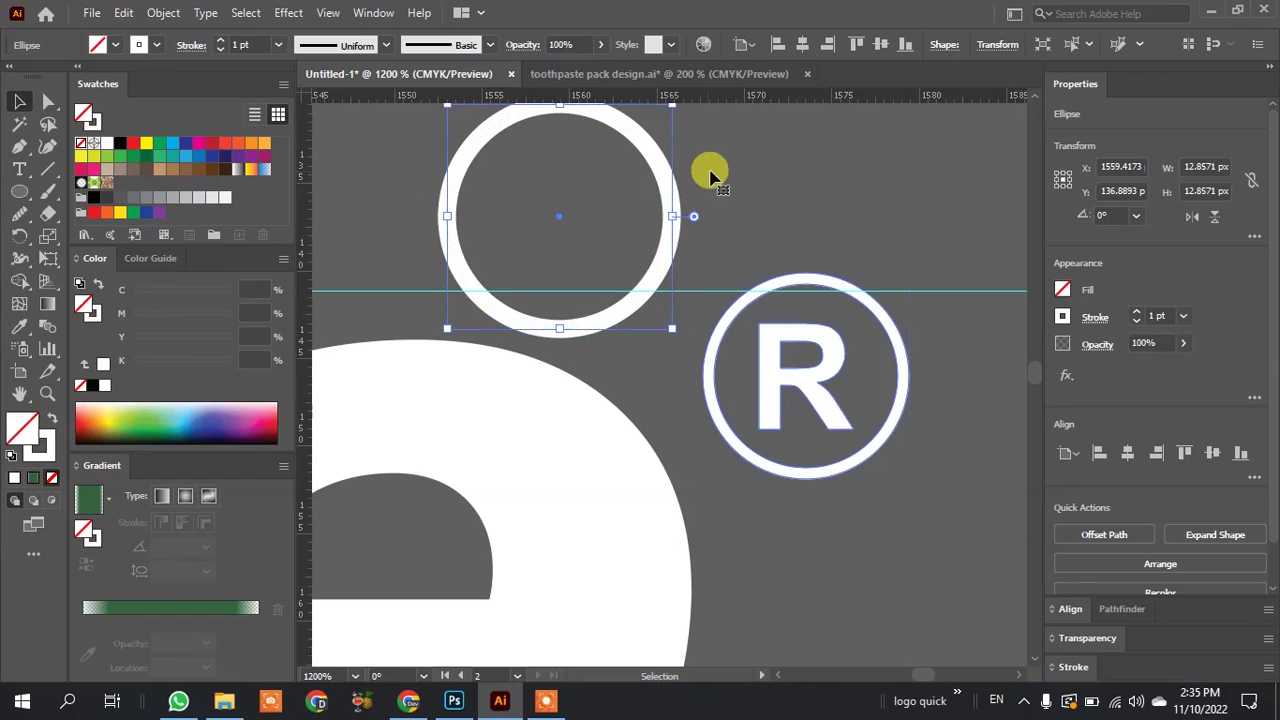
click(665, 210)
key(Delete)
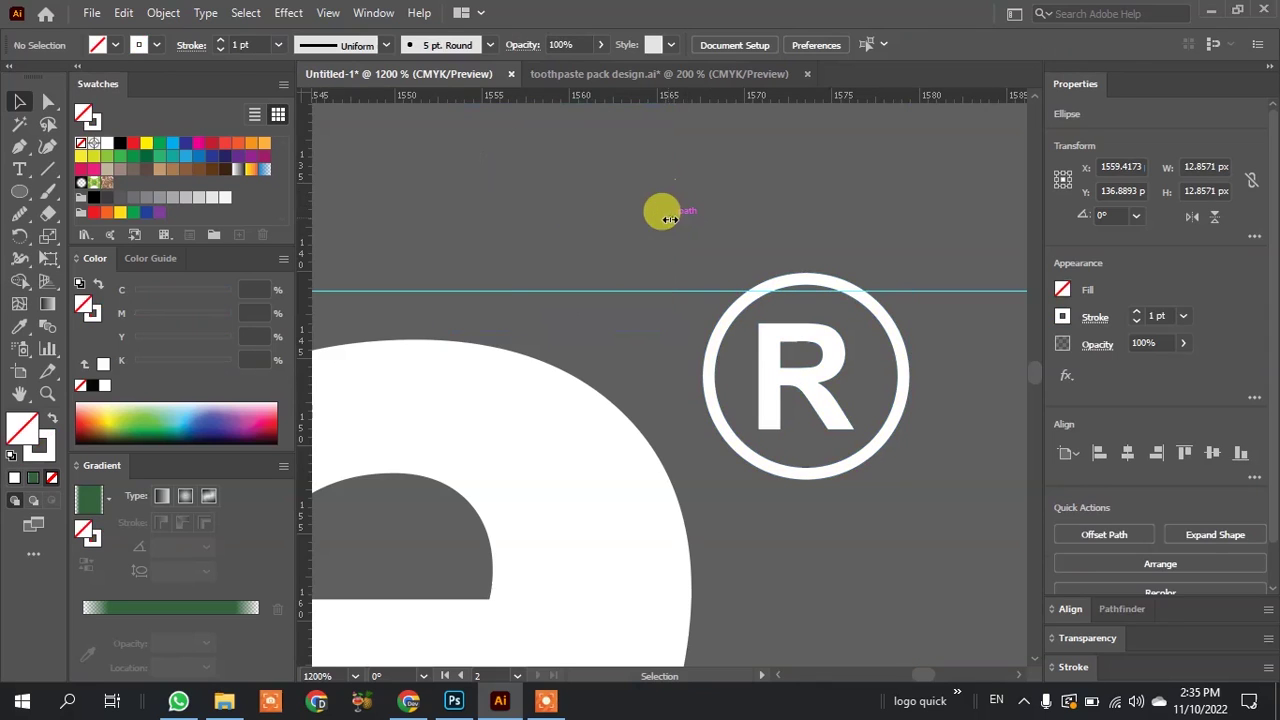
scroll(787, 278, down, 2)
scroll(843, 271, down, 2)
scroll(834, 294, down, 1)
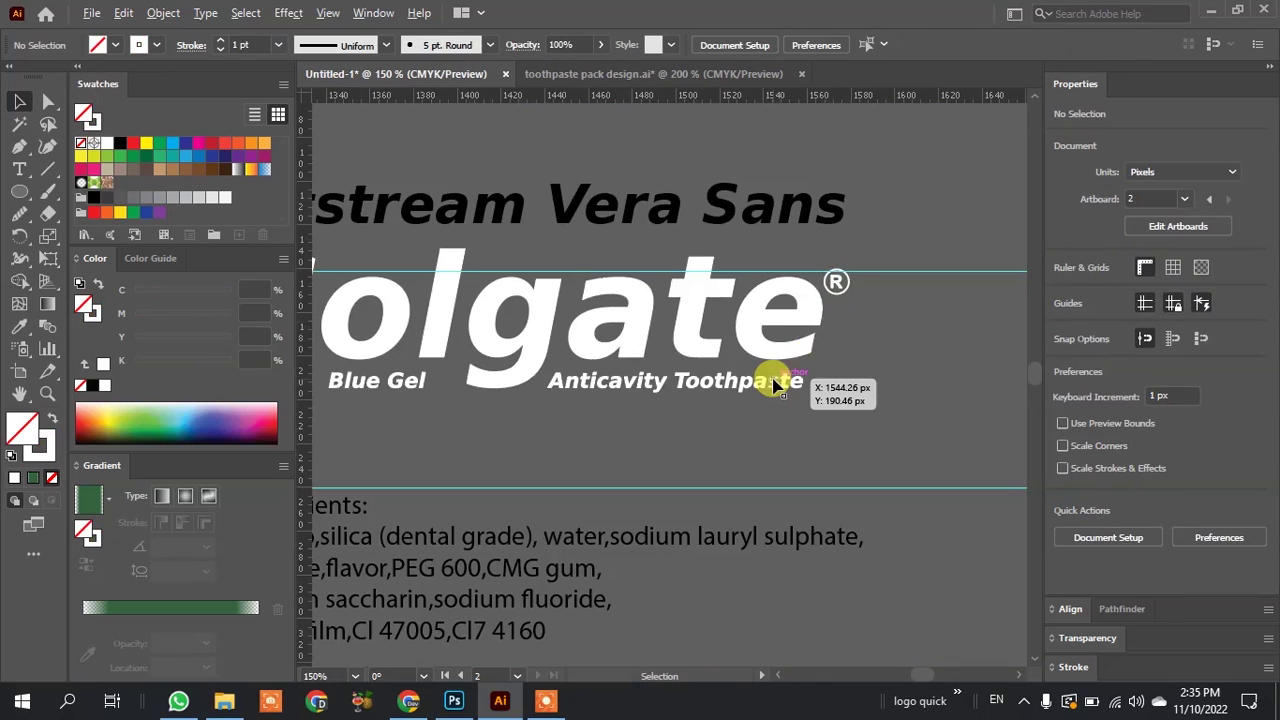
scroll(771, 386, down, 1)
scroll(537, 345, up, 1)
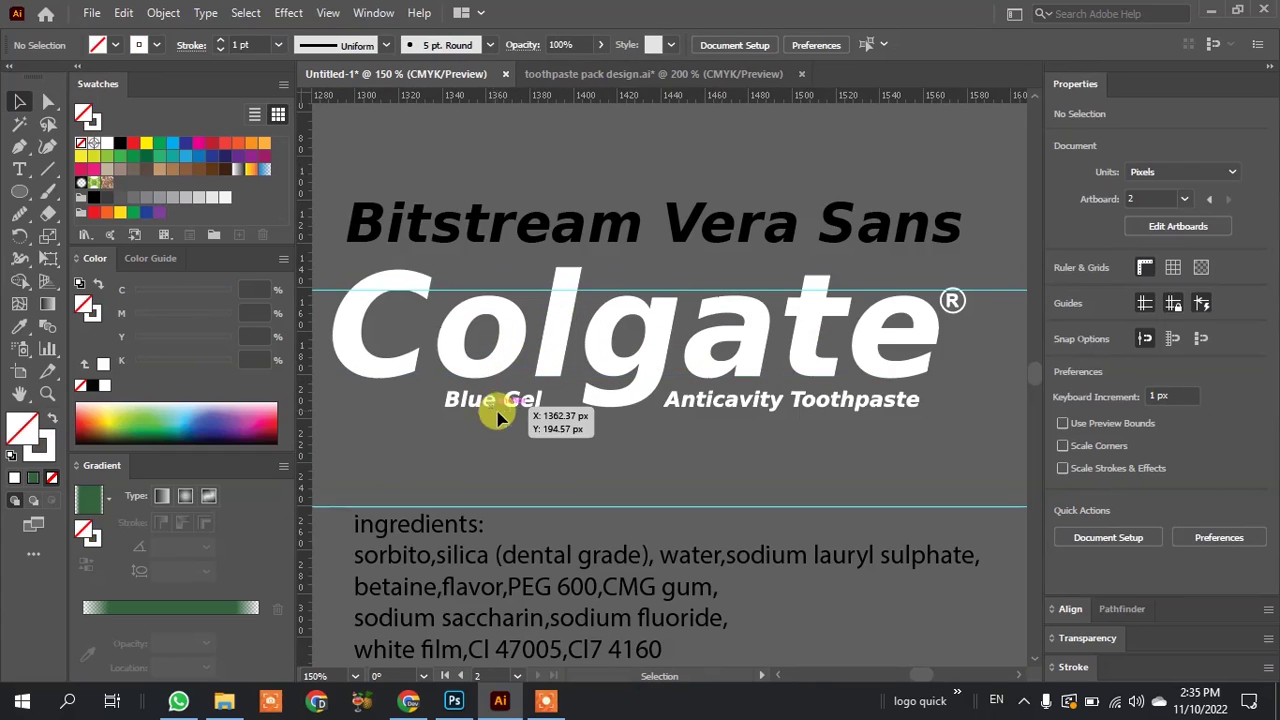
scroll(630, 437, up, 2)
scroll(716, 420, down, 1)
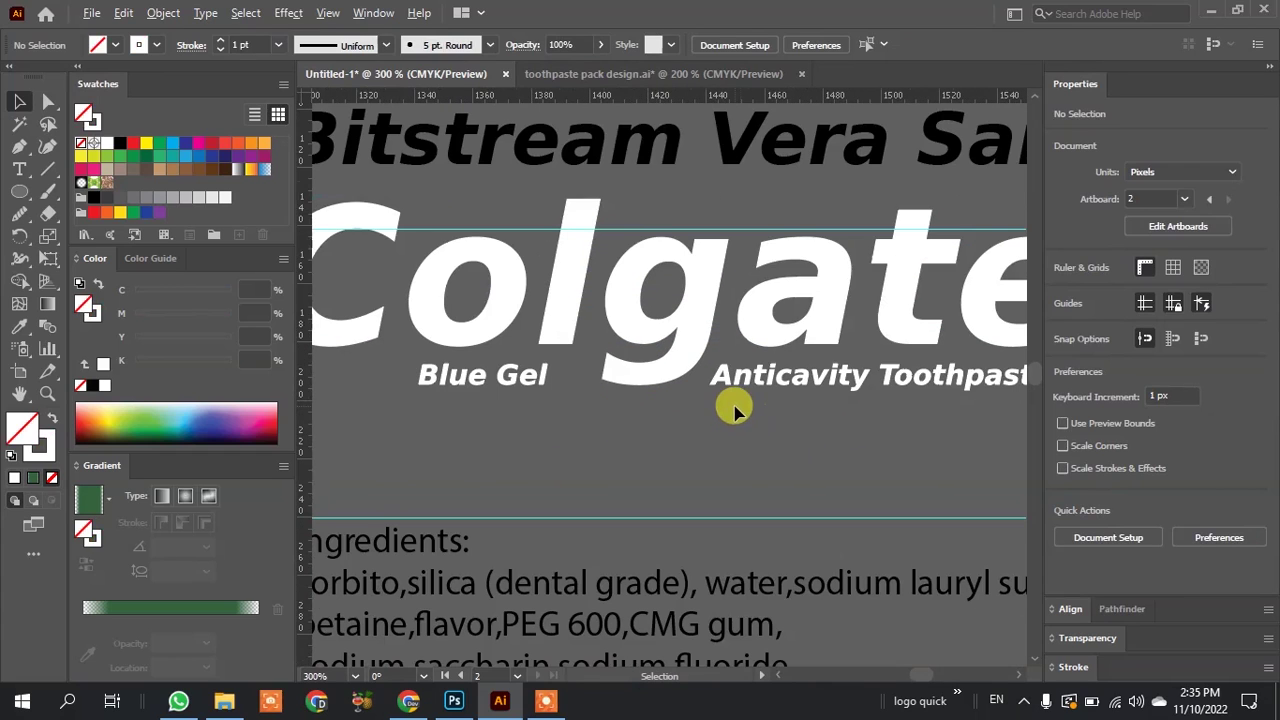
scroll(809, 391, down, 1)
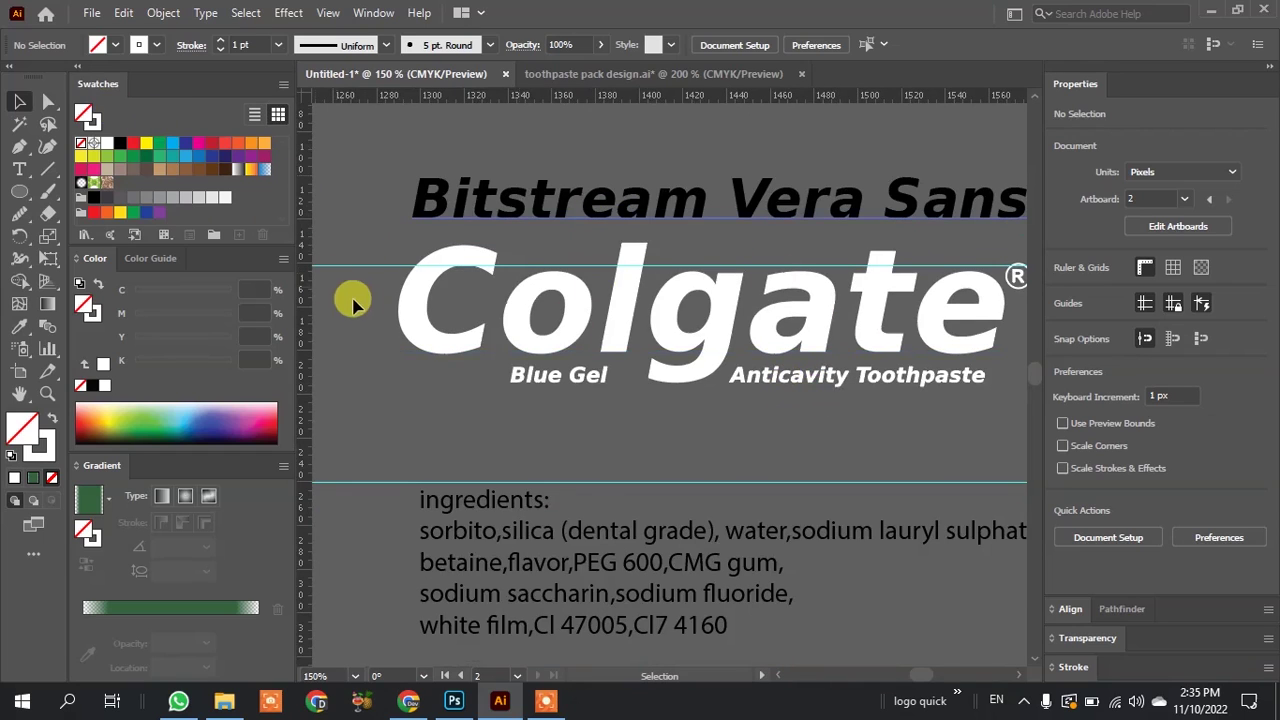
Move the Colgate logo group onto the red band and scale it down proportionally to fit.
scroll(330, 287, down, 1)
scroll(575, 250, up, 1)
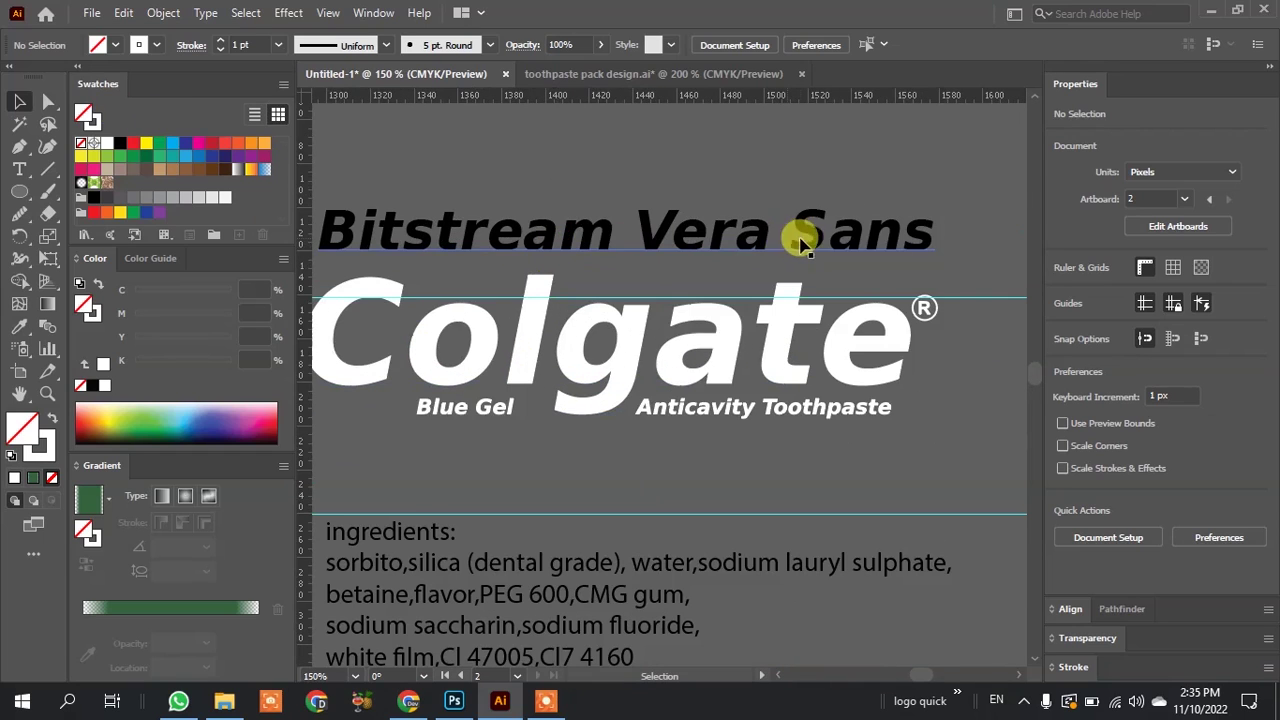
click(712, 324)
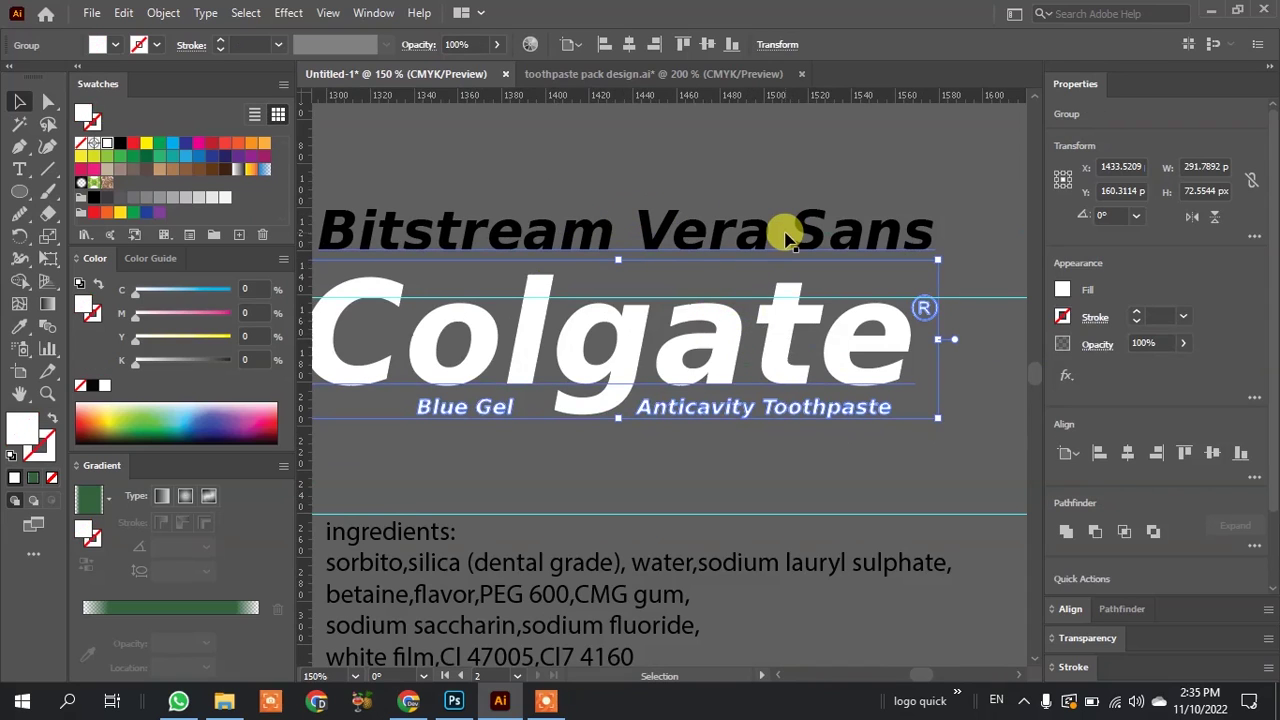
scroll(894, 330, down, 2)
scroll(940, 331, down, 3)
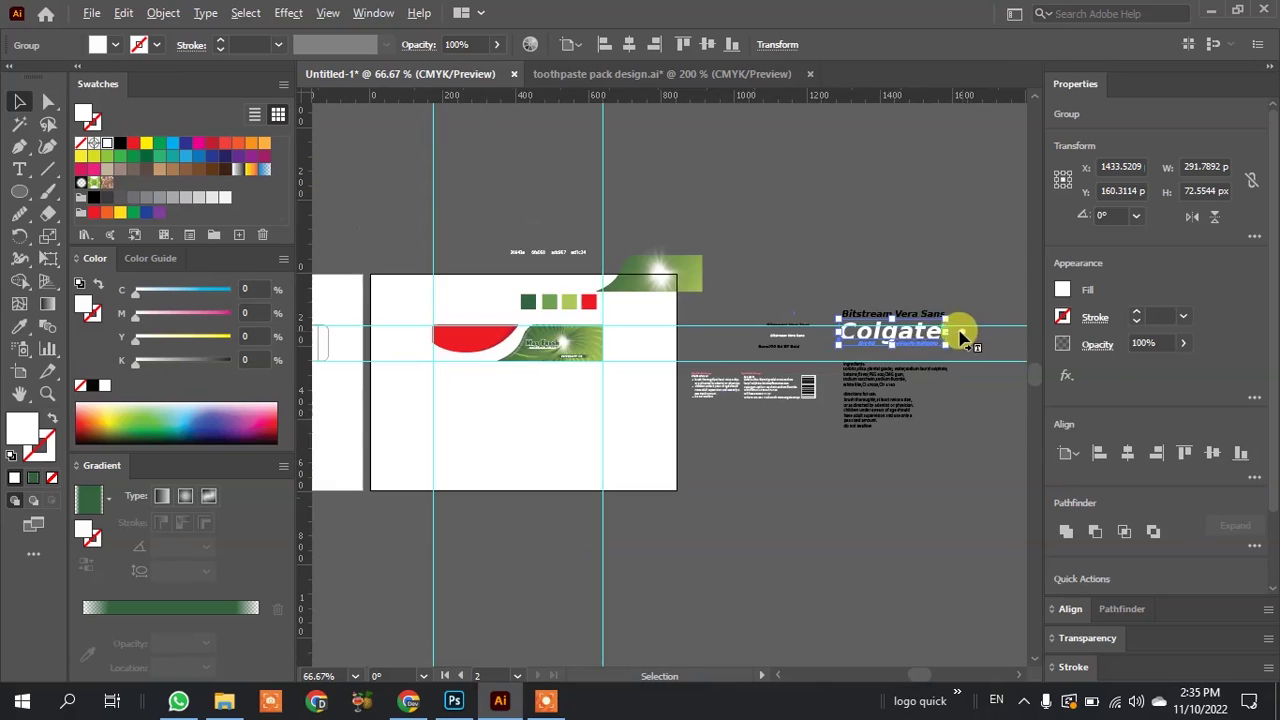
drag(897, 343, 458, 337)
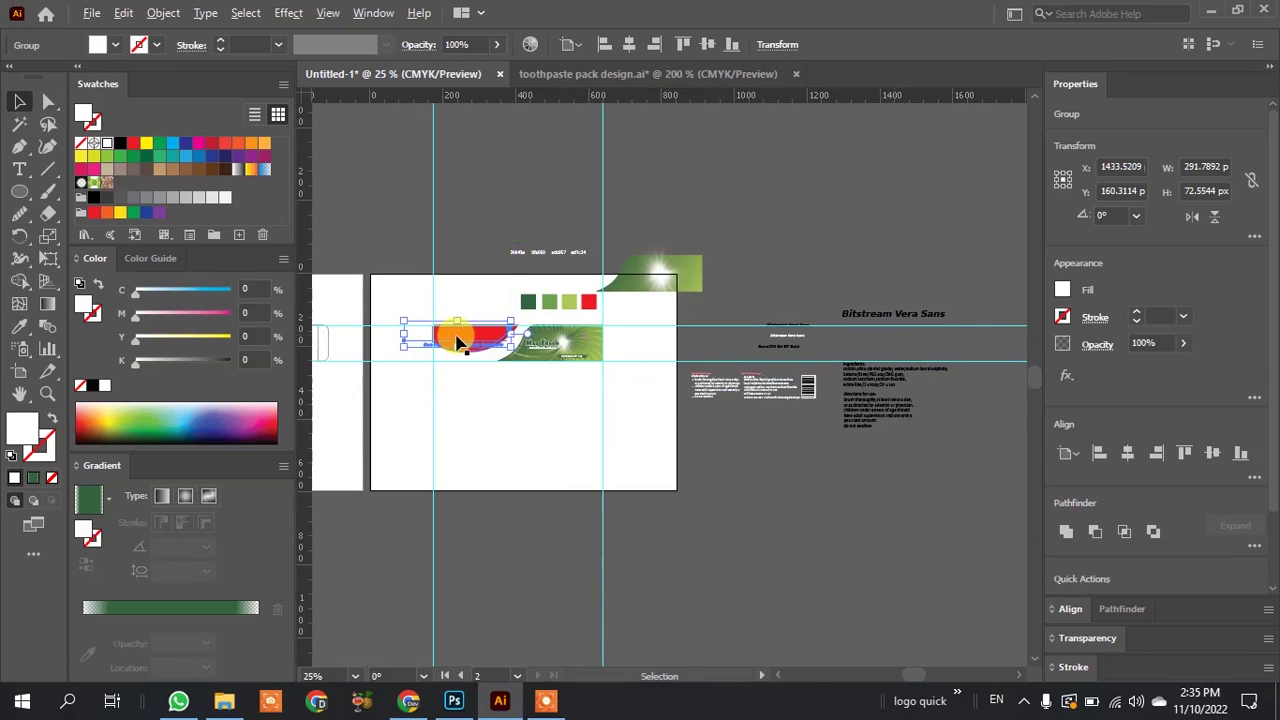
scroll(458, 340, up, 4)
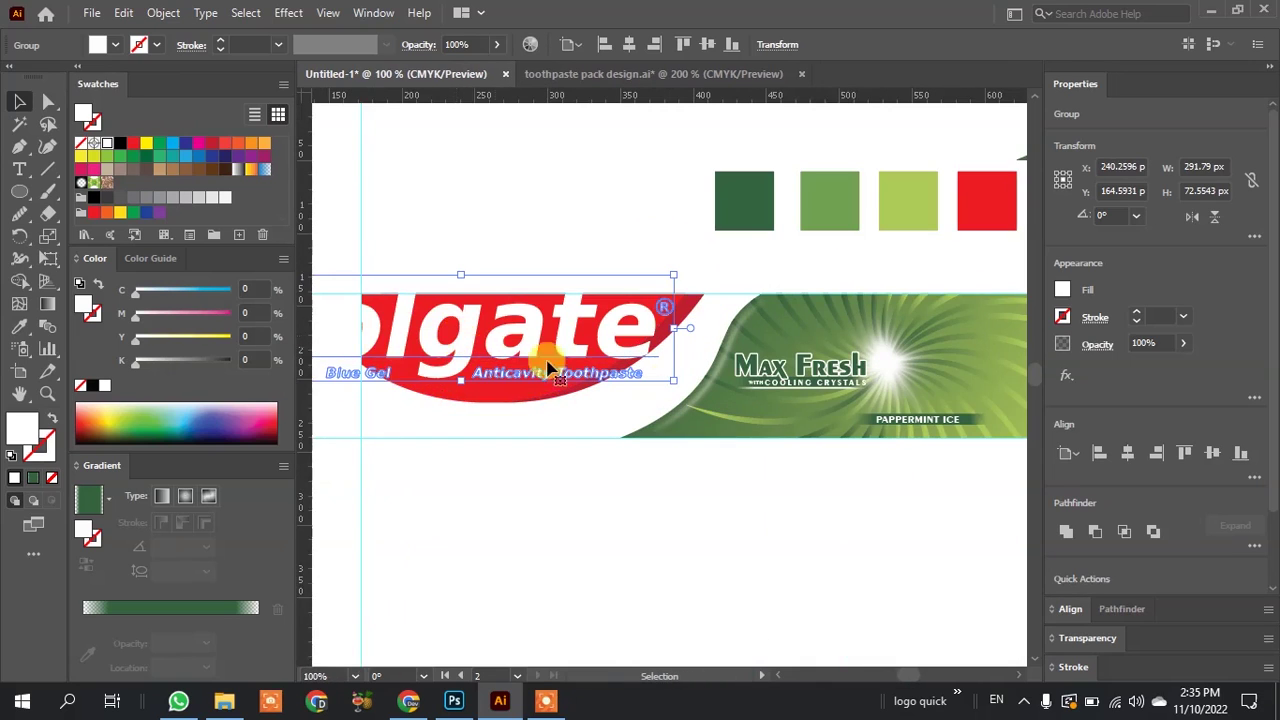
drag(672, 380, 520, 343)
mouse_move(429, 330)
mouse_down()
mouse_move(477, 343)
mouse_move(528, 333)
mouse_up()
click(522, 278)
Resize the Colgate logo slightly to refine its fit within the red band.
scroll(500, 300, up, 2)
scroll(460, 350, down, 1)
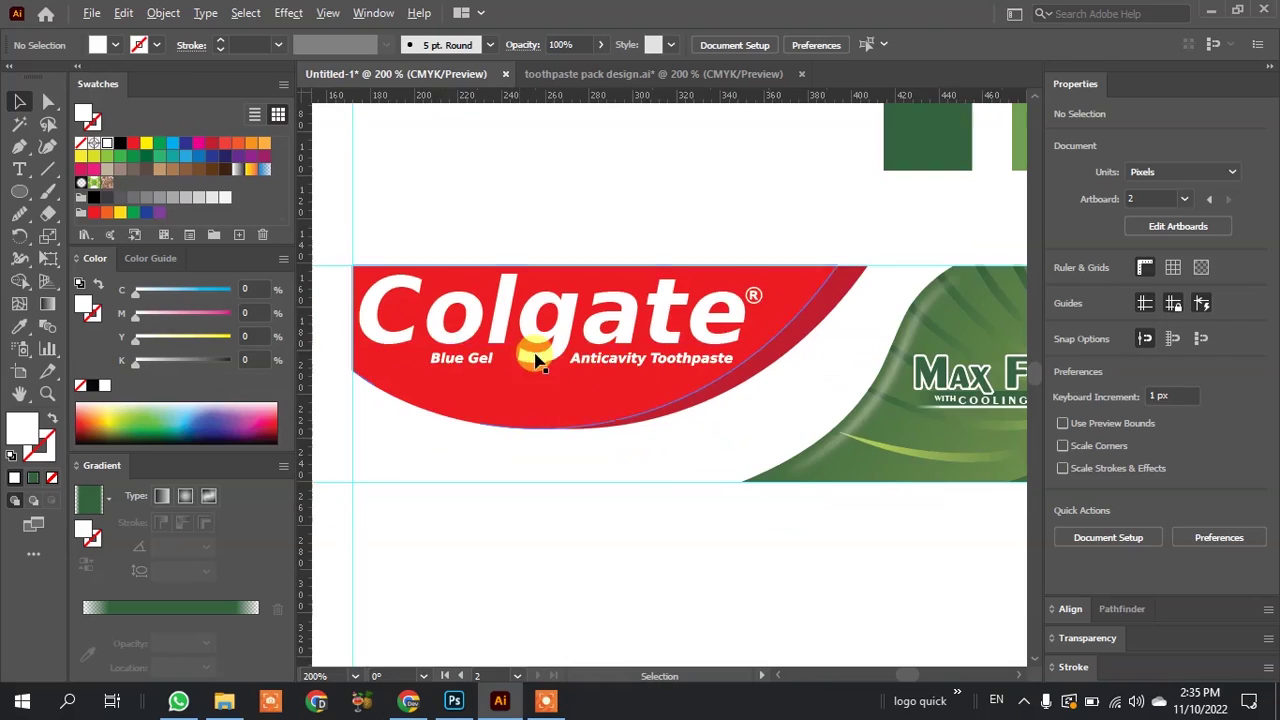
scroll(470, 330, up, 1)
scroll(400, 294, down, 1)
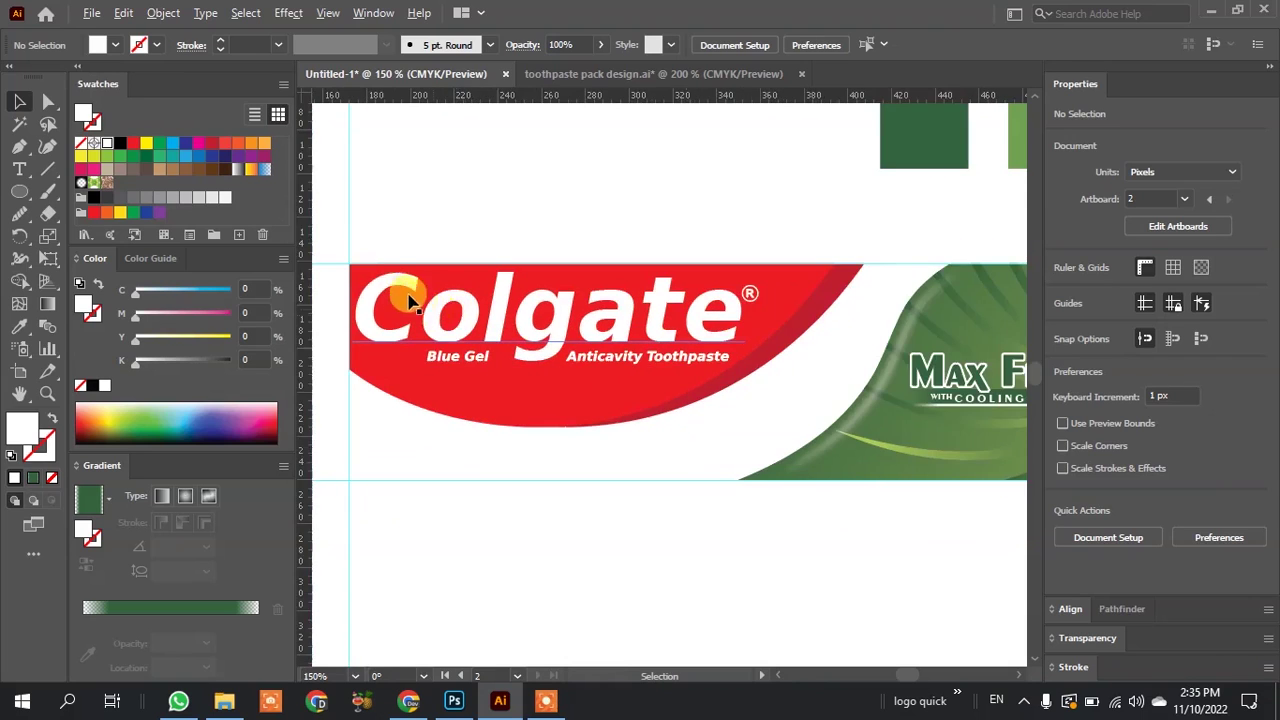
scroll(380, 277, up, 2)
scroll(393, 287, up, 1)
scroll(400, 300, down, 1)
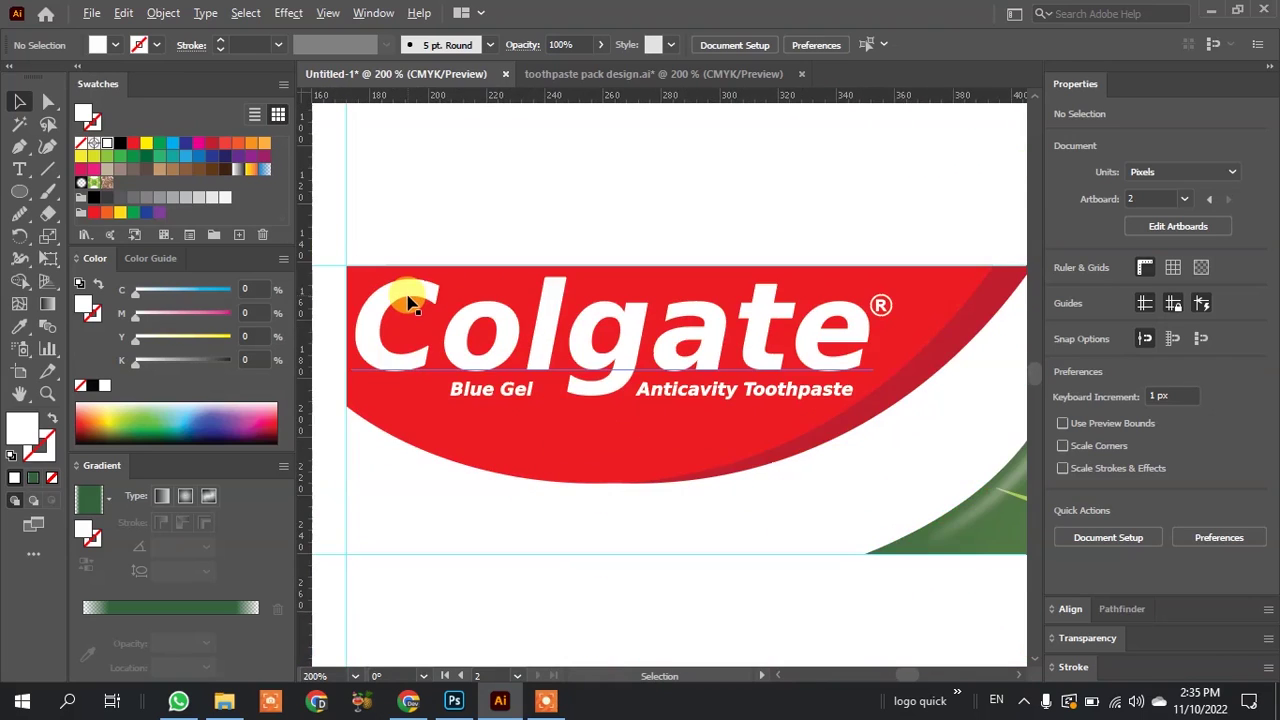
scroll(820, 363, down, 2)
scroll(831, 360, up, 1)
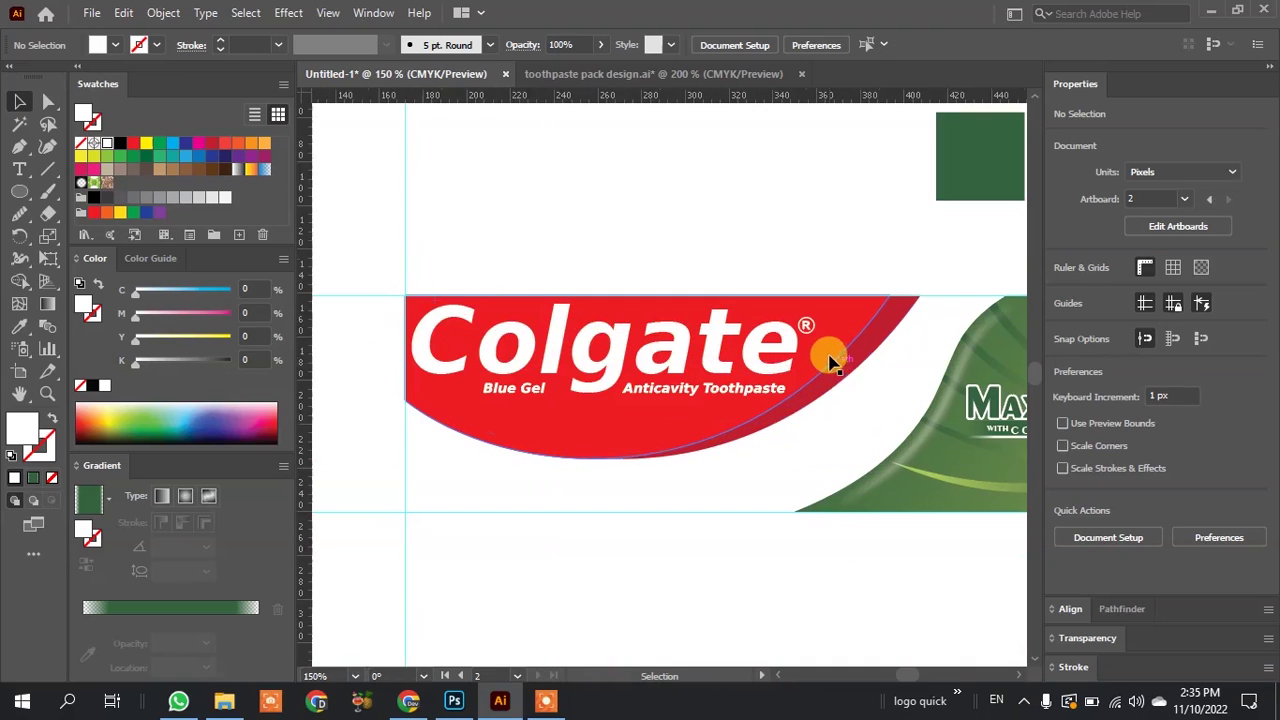
click(843, 370)
scroll(845, 370, up, 1)
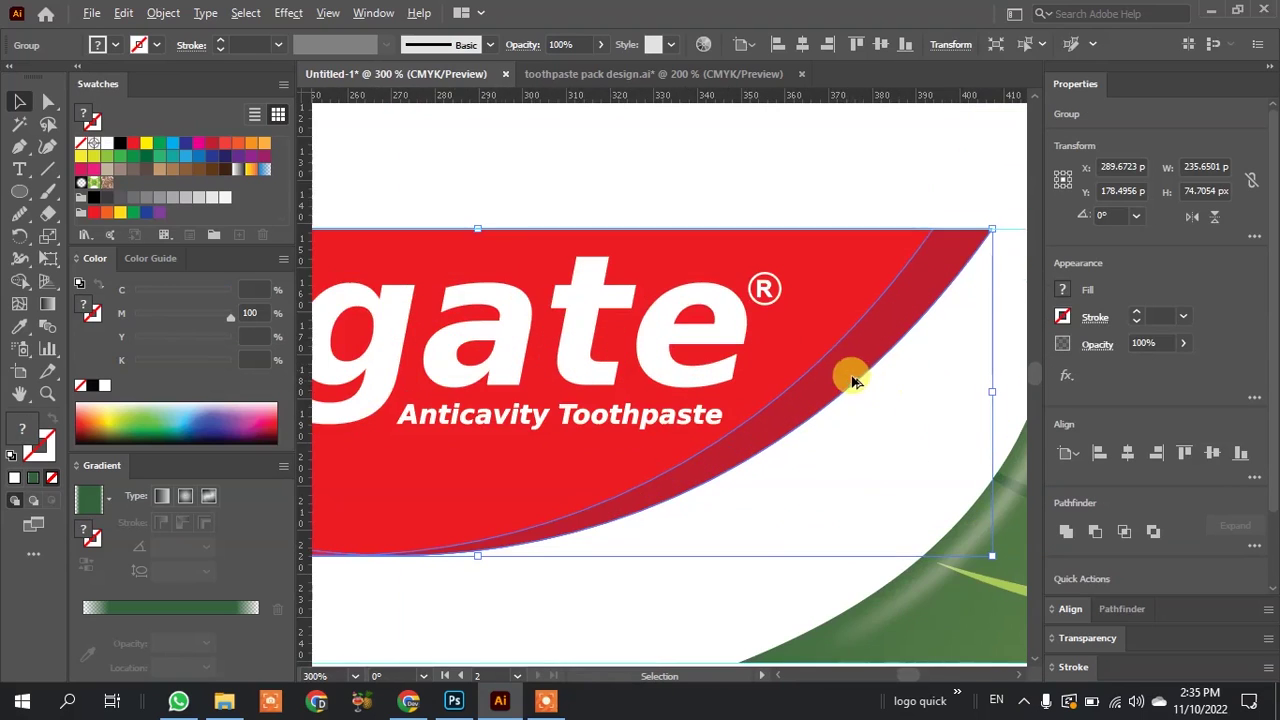
scroll(857, 381, down, 1)
drag(942, 384, 966, 371)
click(766, 197)
scroll(766, 197, down, 3)
scroll(661, 398, up, 3)
scroll(584, 259, down, 3)
scroll(545, 200, up, 2)
Add a '75g' text label and set it in Bitstream Vera Sans.
click(31, 172)
click(503, 410)
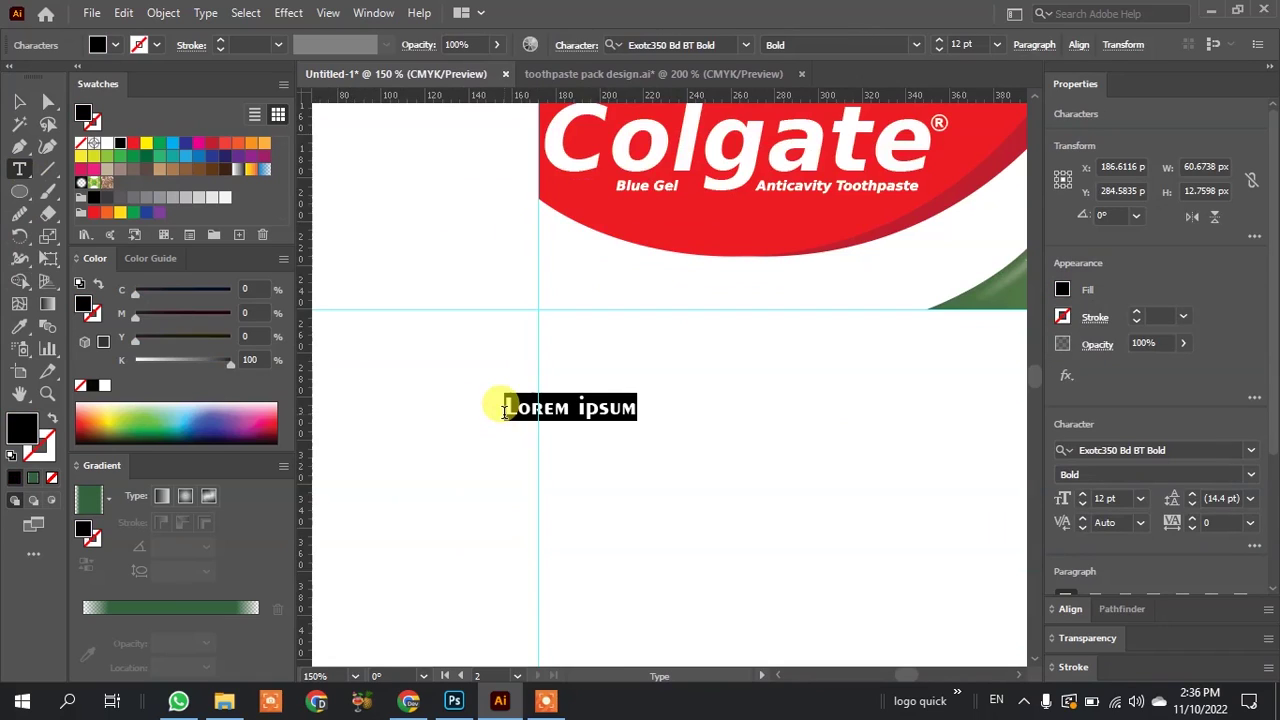
text(75g)
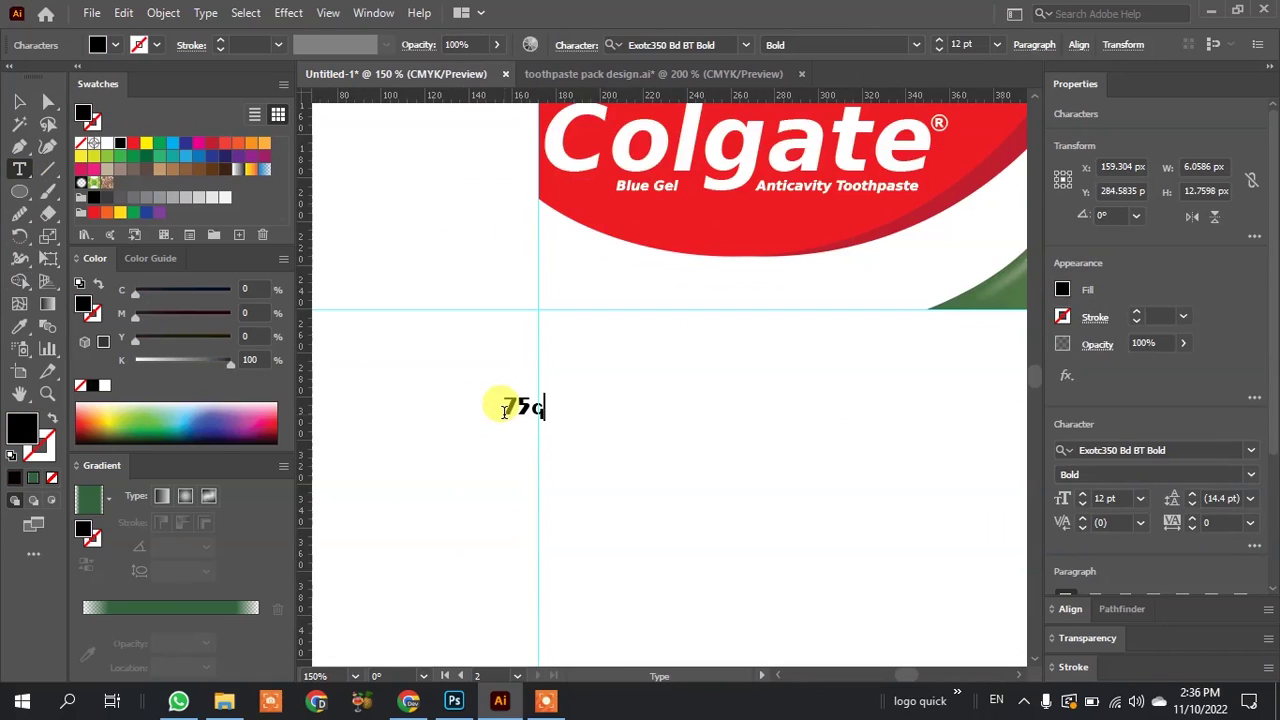
click(19, 101)
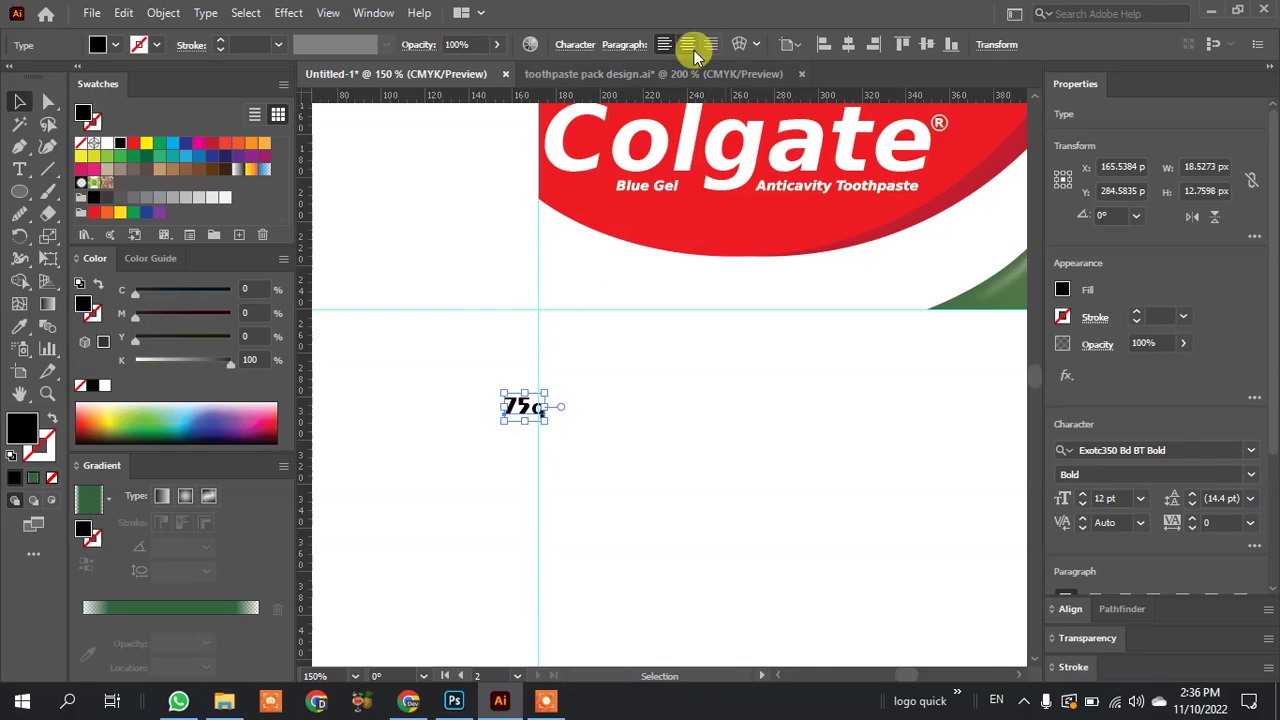
click(1257, 452)
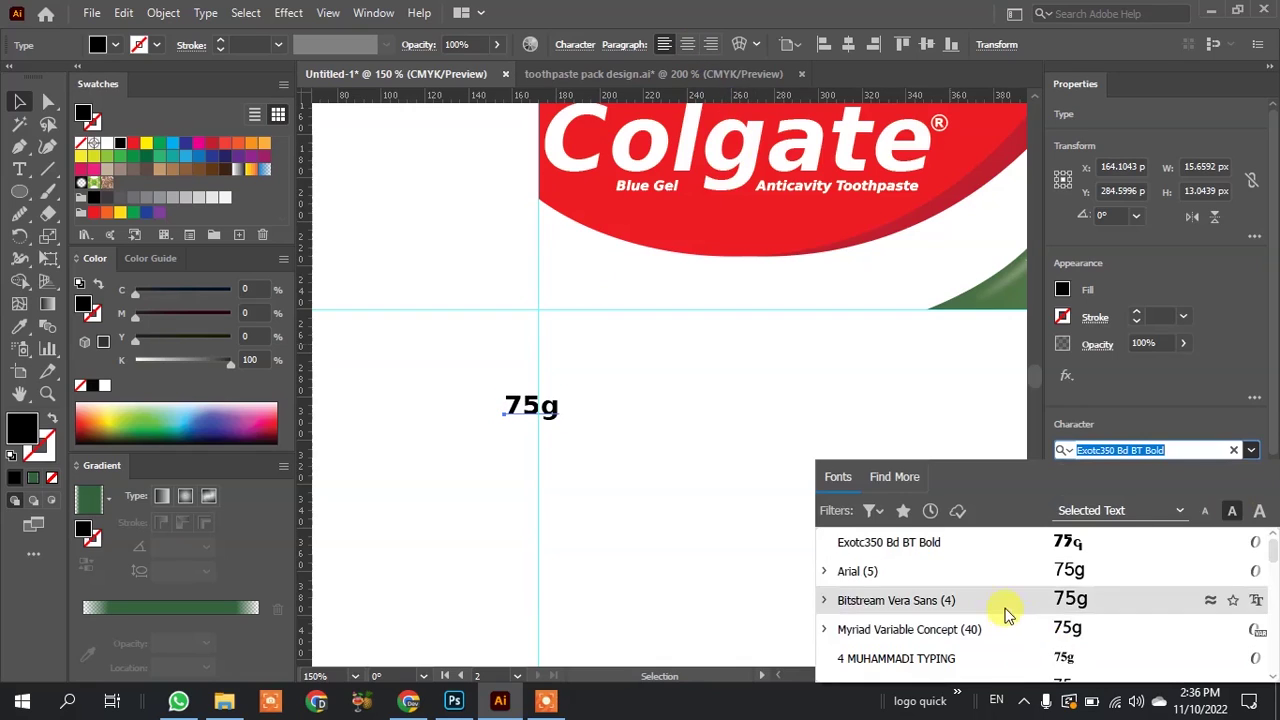
click(1008, 596)
Position the 75g label just below the red Colgate panel and zoom out to view the pack.
click(486, 415)
drag(526, 412, 572, 298)
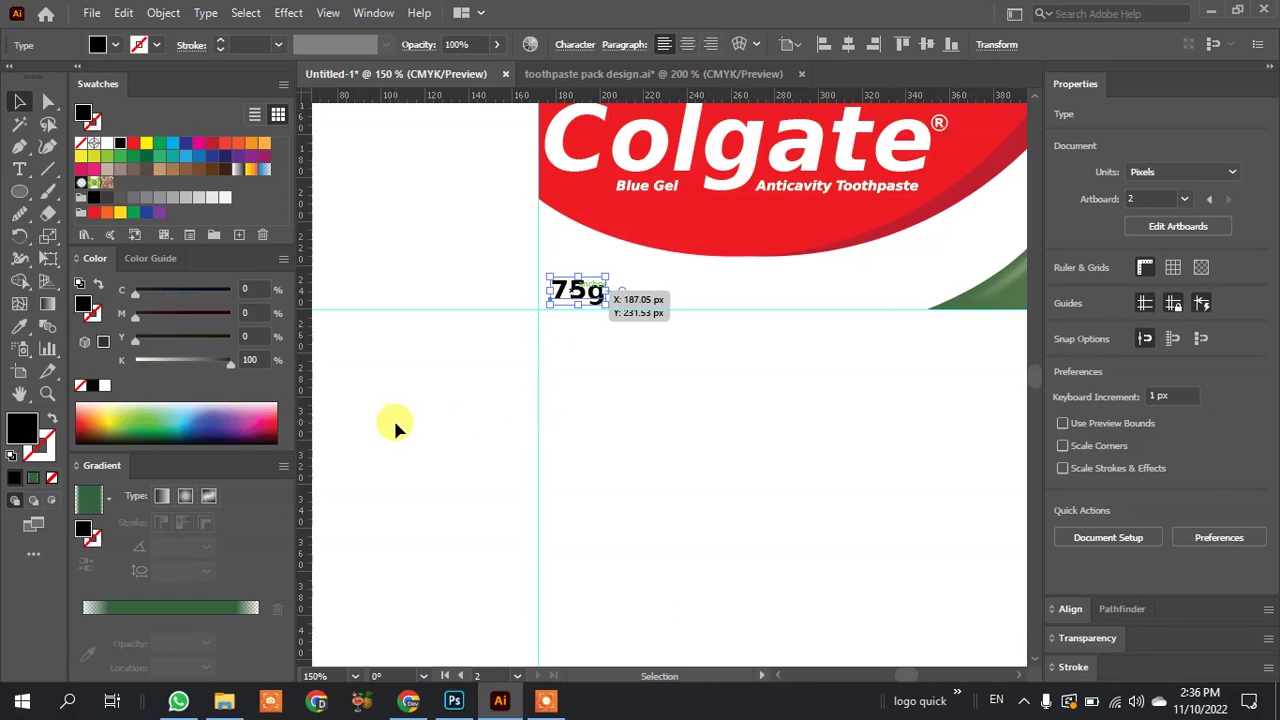
key(ctrl+minus)
key(ctrl+minus)
drag(474, 366, 478, 378)
scroll(474, 366, up, 4)
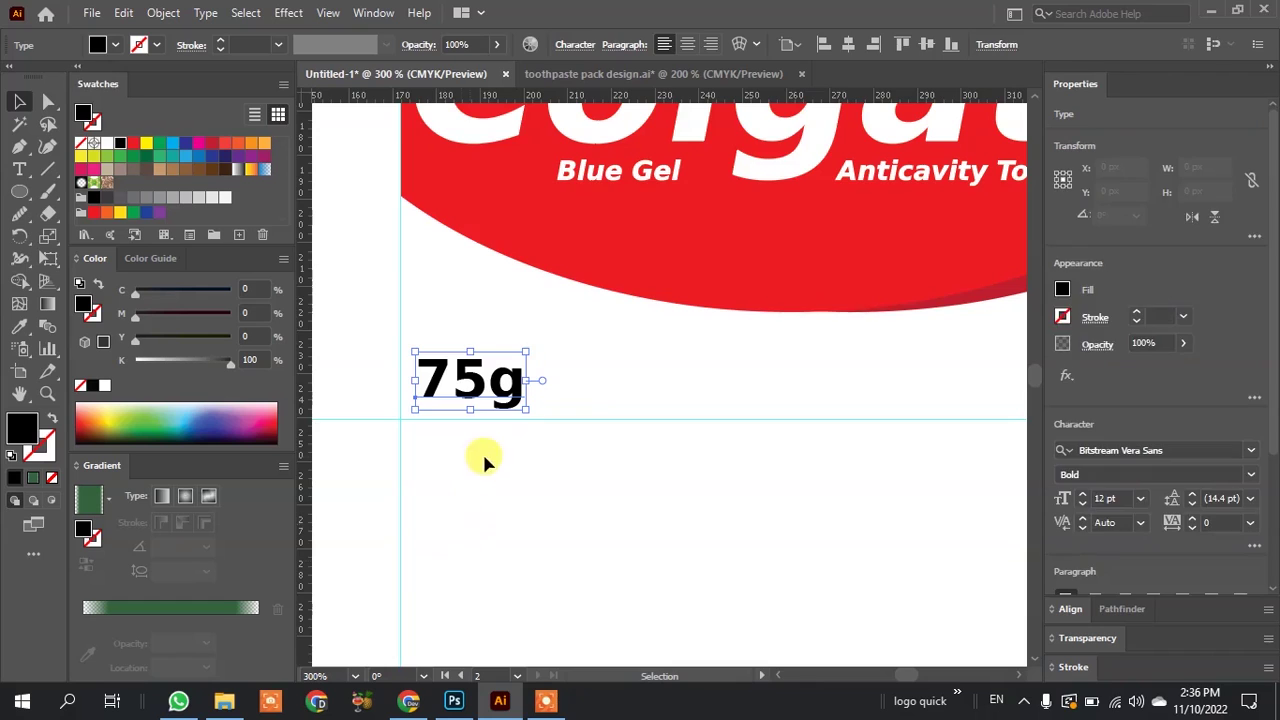
click(480, 537)
scroll(480, 537, down, 4)
scroll(551, 543, down, 2)
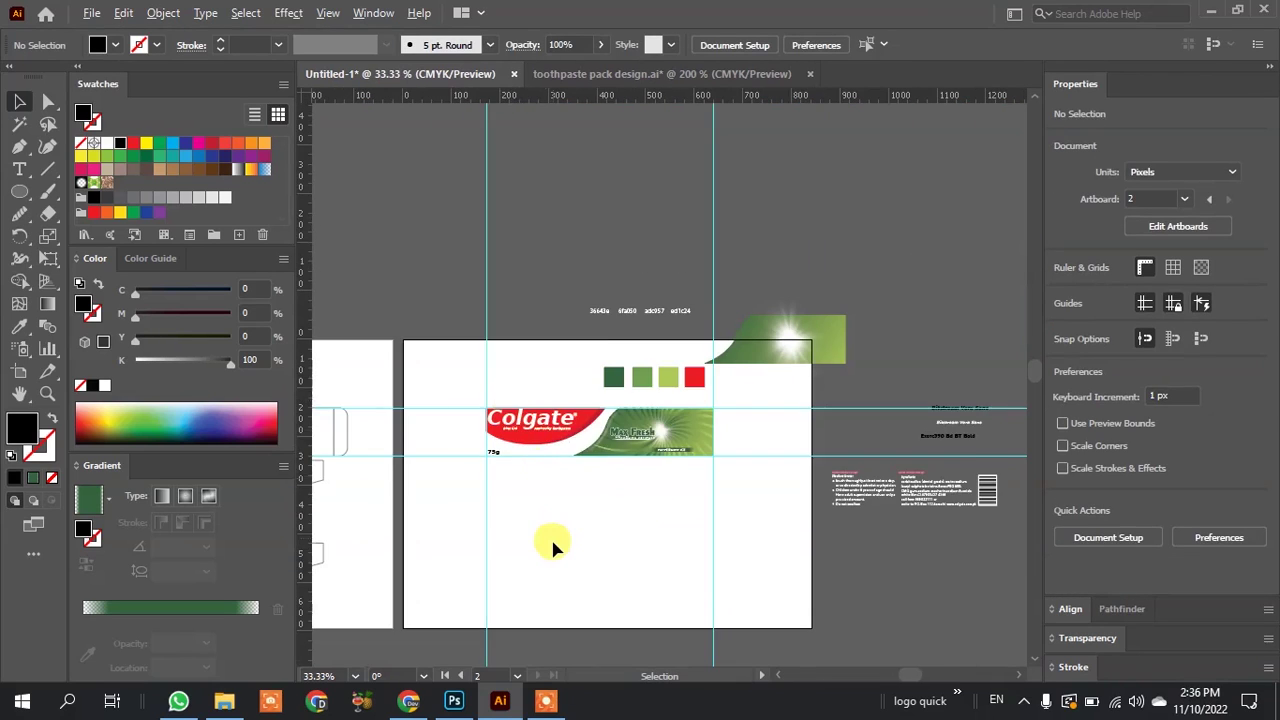
Draw a roughly 49.6 px square at the green Max Fresh panel's top-right corner.
scroll(631, 463, up, 1)
scroll(753, 427, down, 1)
scroll(642, 455, down, 2)
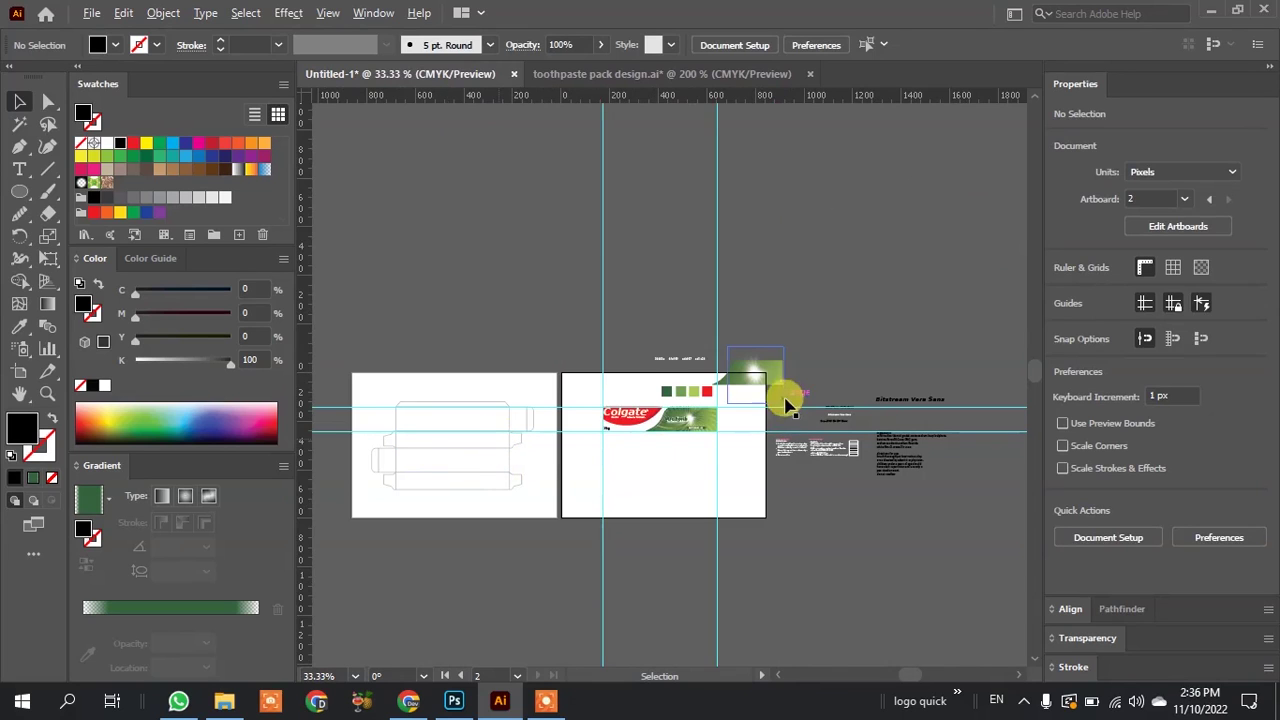
scroll(620, 449, up, 3)
scroll(580, 477, up, 2)
scroll(630, 462, up, 2)
scroll(630, 462, up, 1)
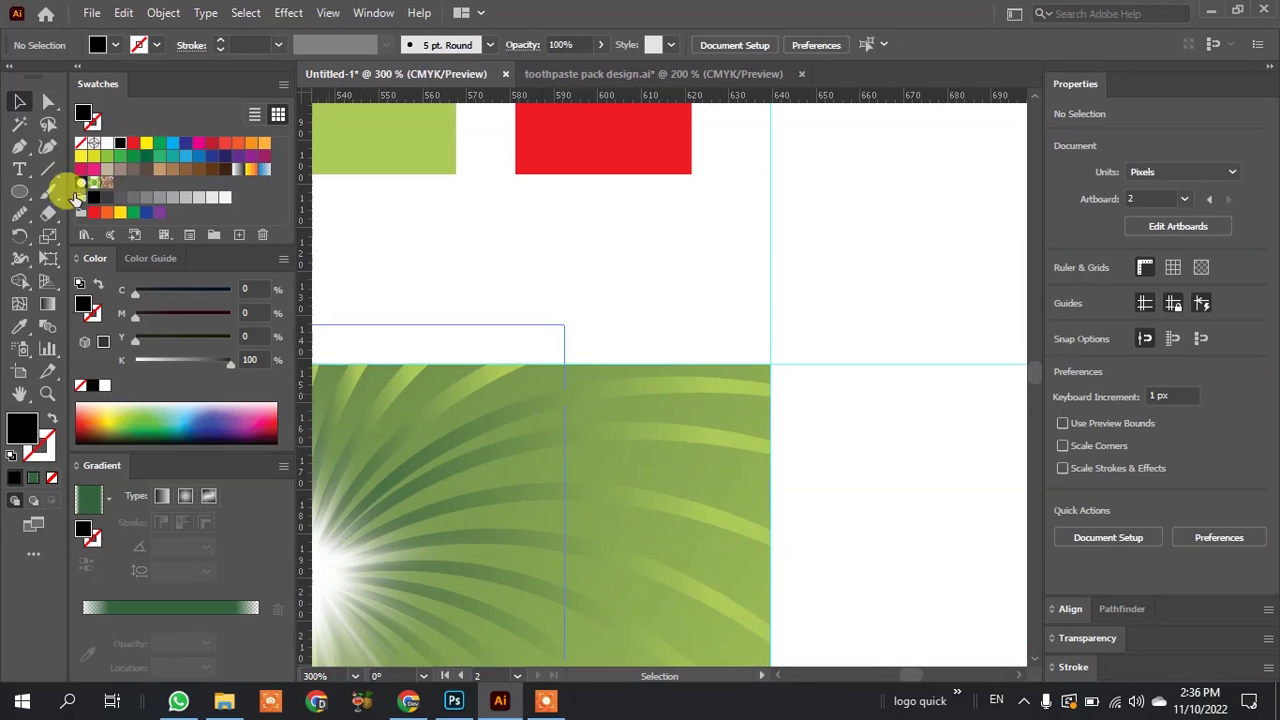
mouse_move(22, 190)
mouse_down()
mouse_move(63, 208)
mouse_move(100, 192)
mouse_up()
drag(770, 362, 580, 566)
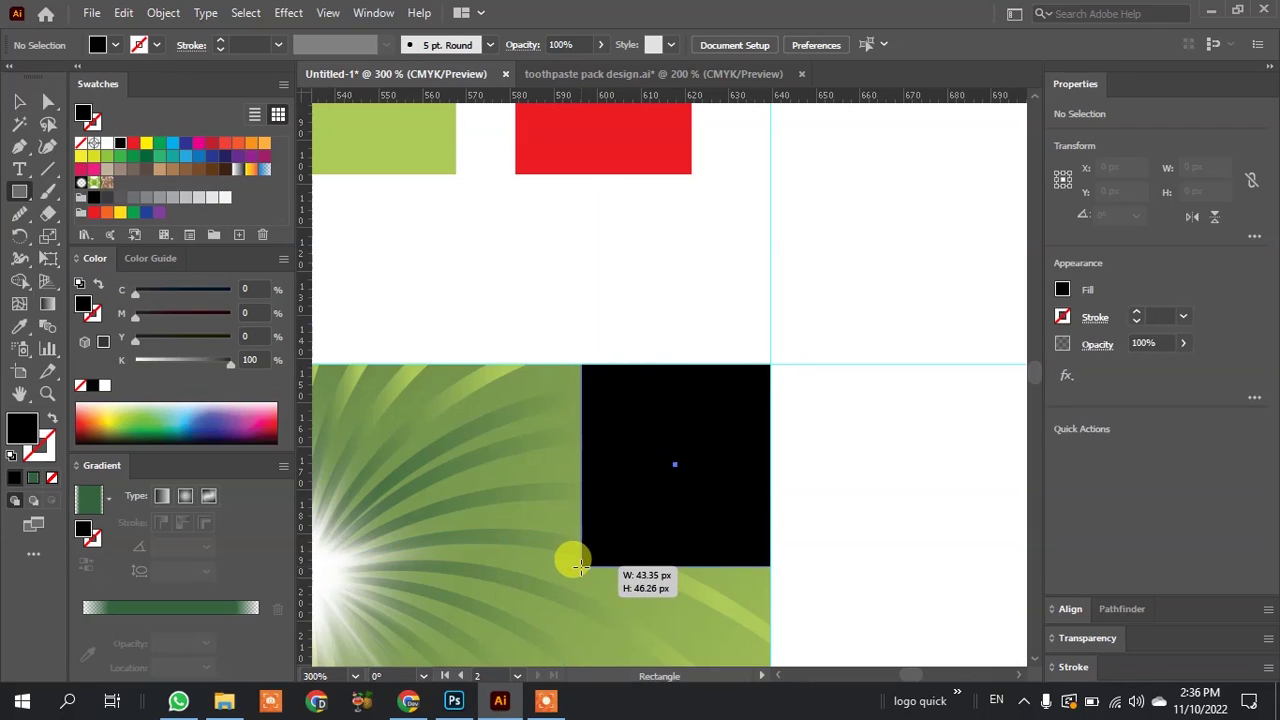
drag(578, 568, 564, 578)
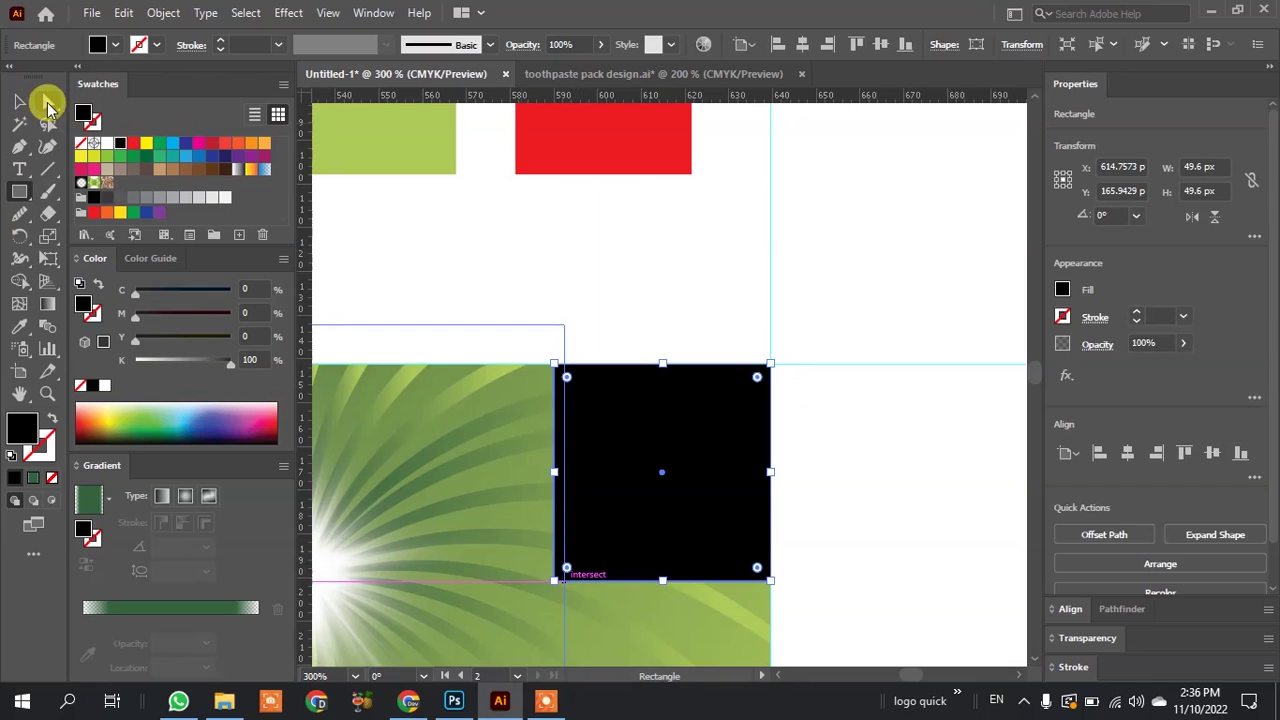
Delete the square's bottom-left anchor to form a triangle and fill it with the red swatch.
click(47, 101)
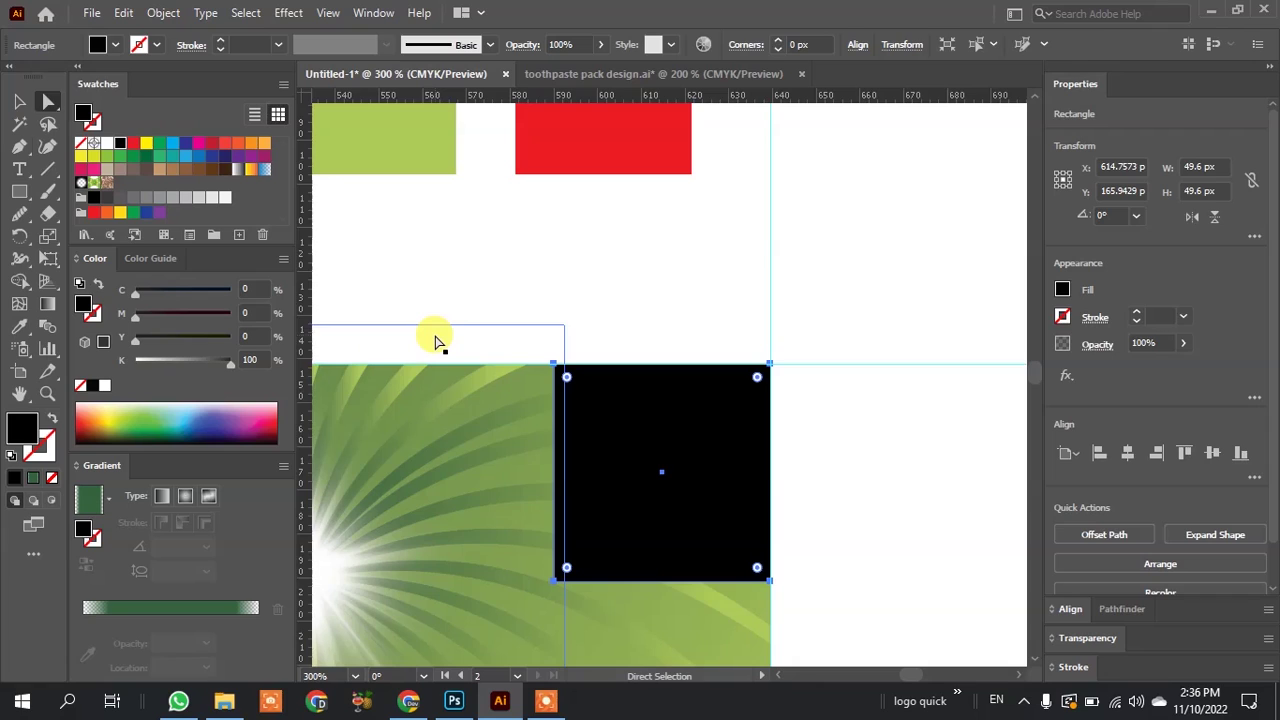
key(minus)
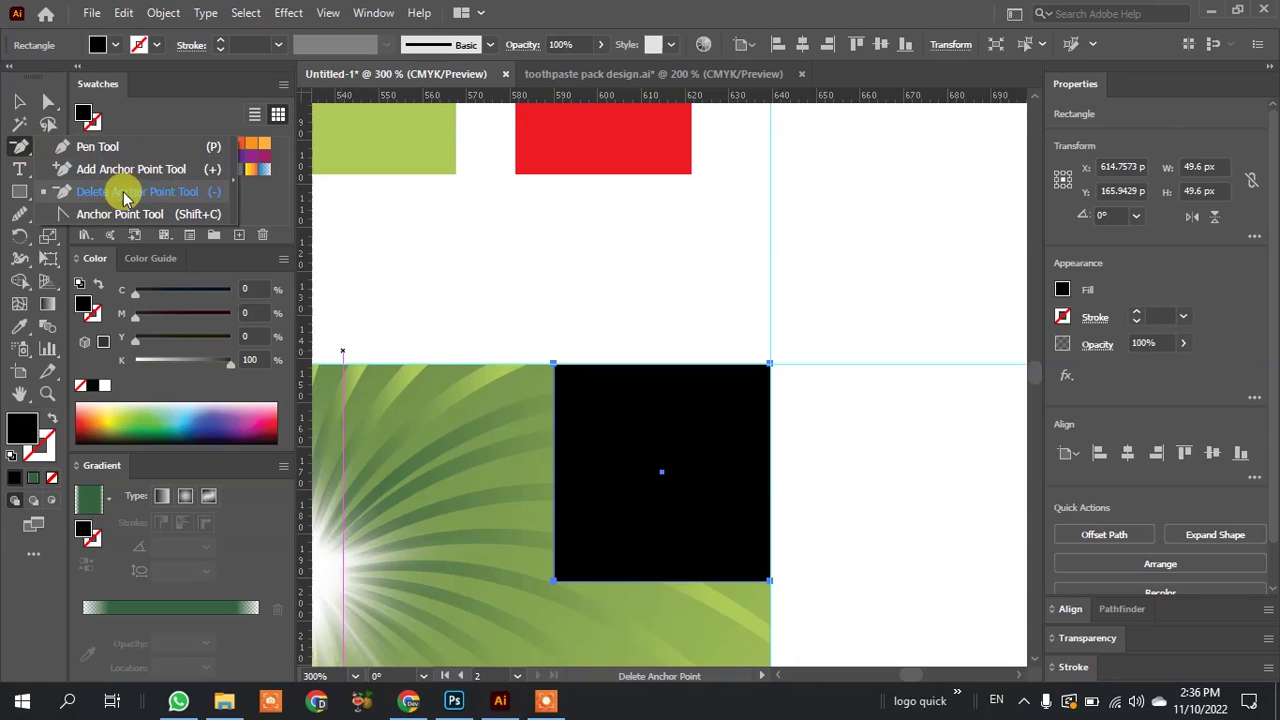
drag(20, 148, 125, 189)
click(554, 580)
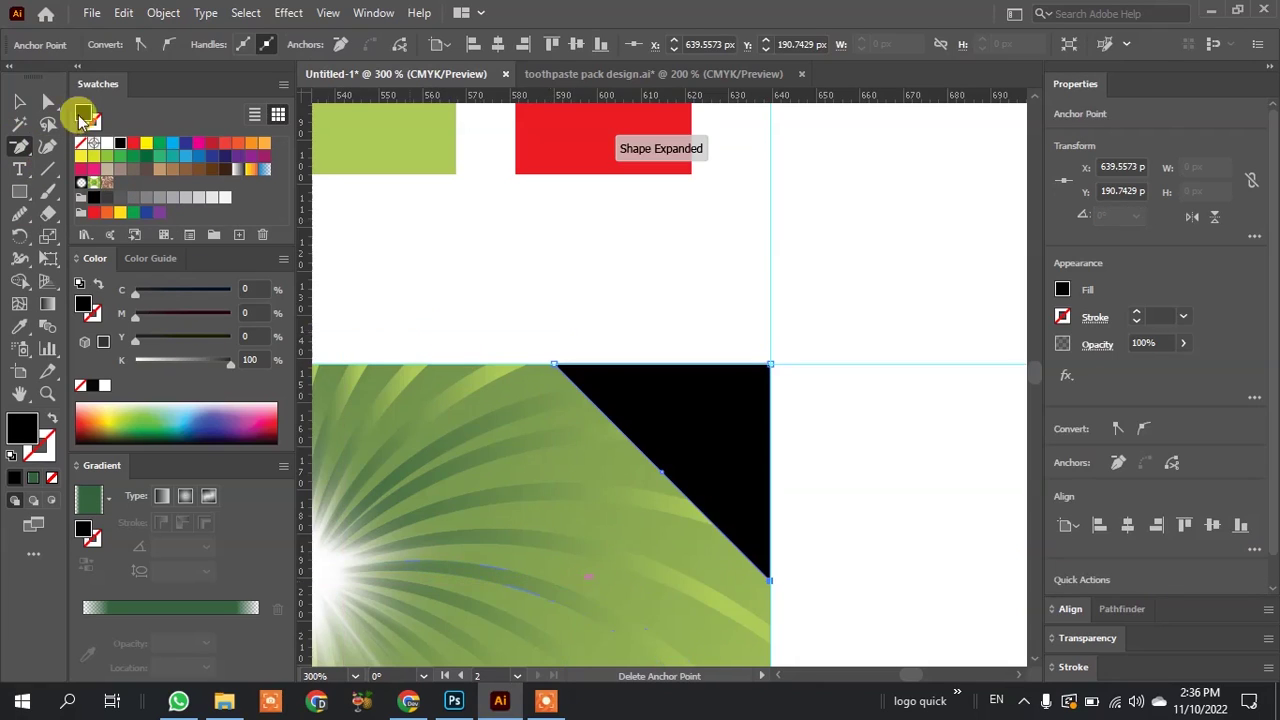
click(20, 101)
key(i)
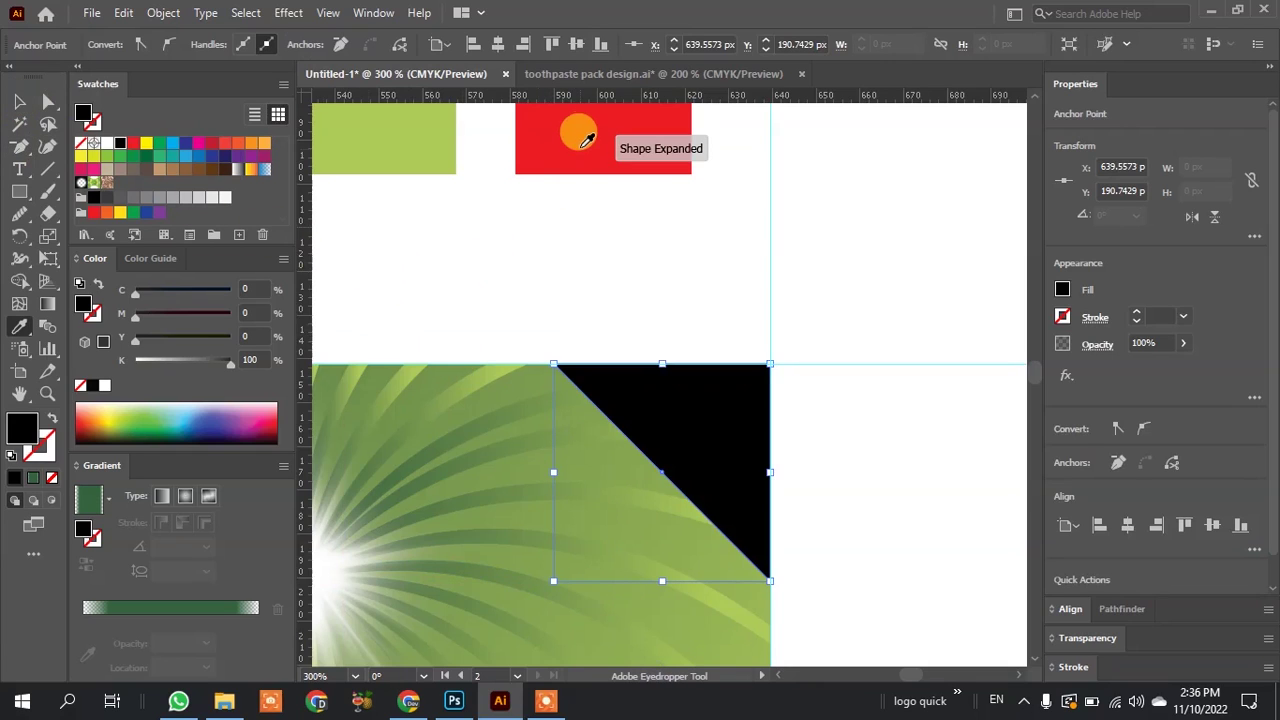
click(580, 129)
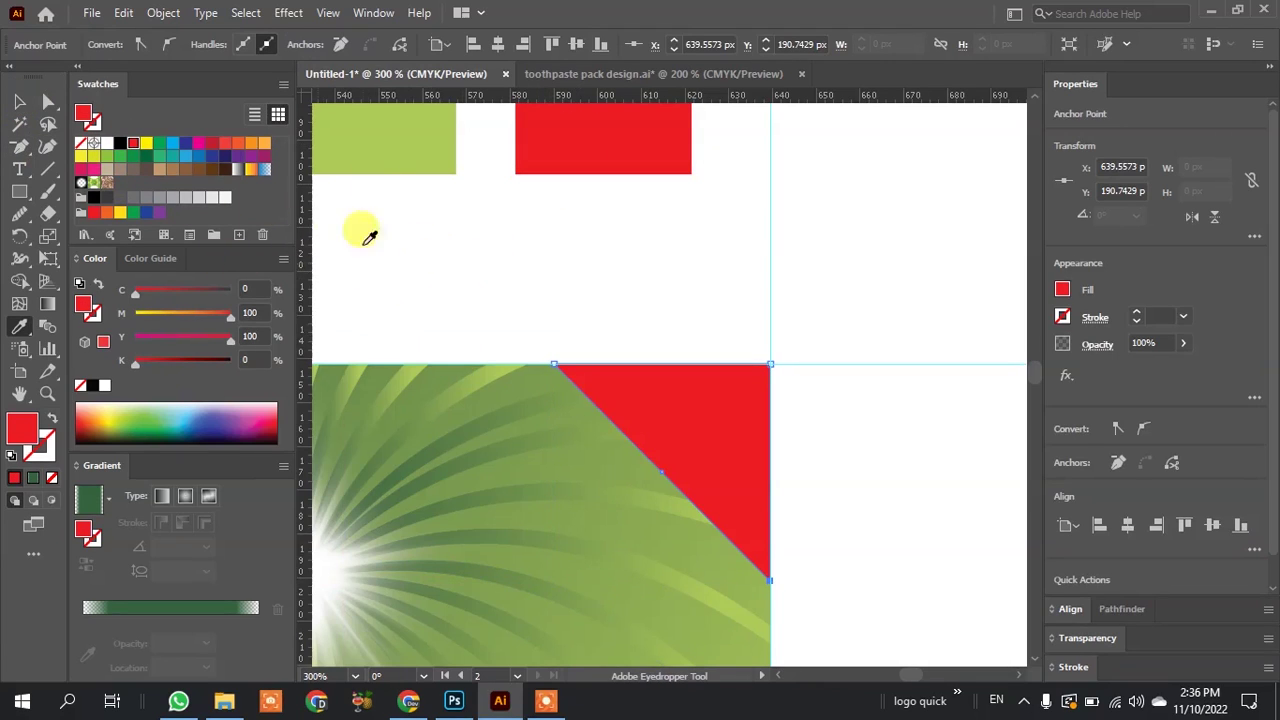
scroll(606, 250, down, 2)
scroll(606, 250, down, 2)
click(22, 103)
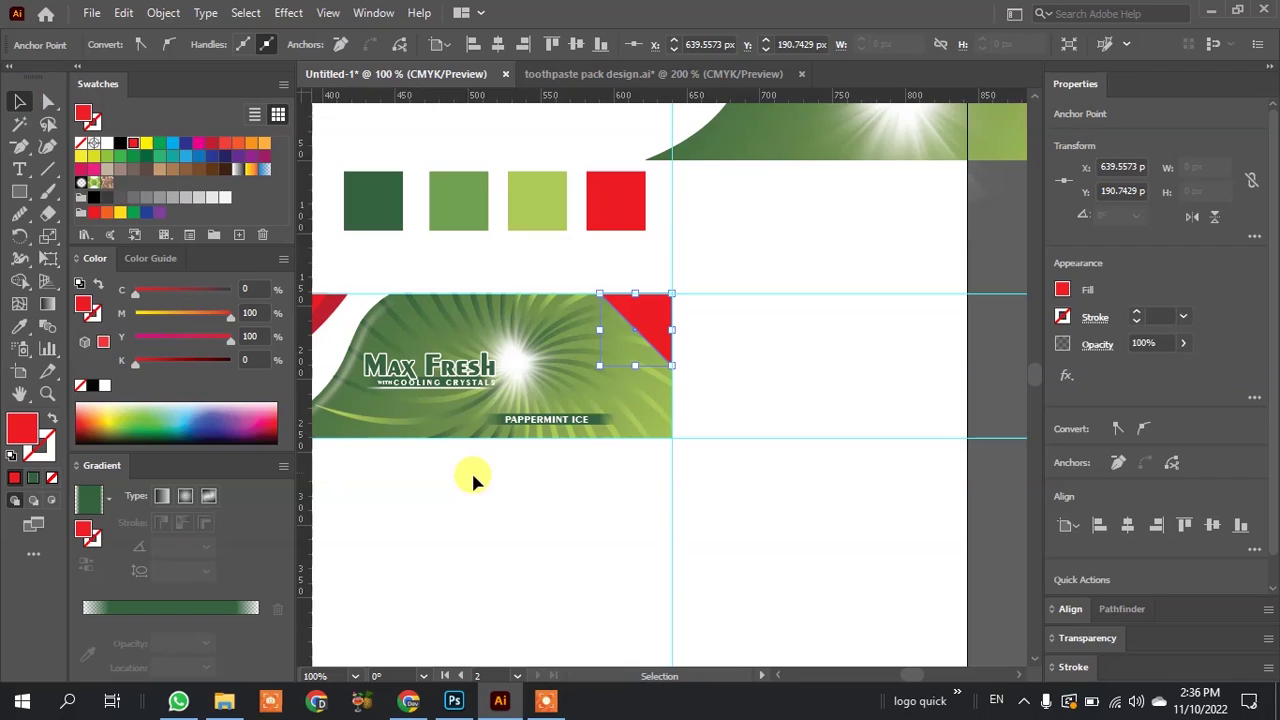
Copy the PAPPERMINT ICE text onto the red triangle and retype it as NEW.
scroll(634, 325, up, 2)
drag(500, 516, 656, 314)
scroll(654, 316, up, 2)
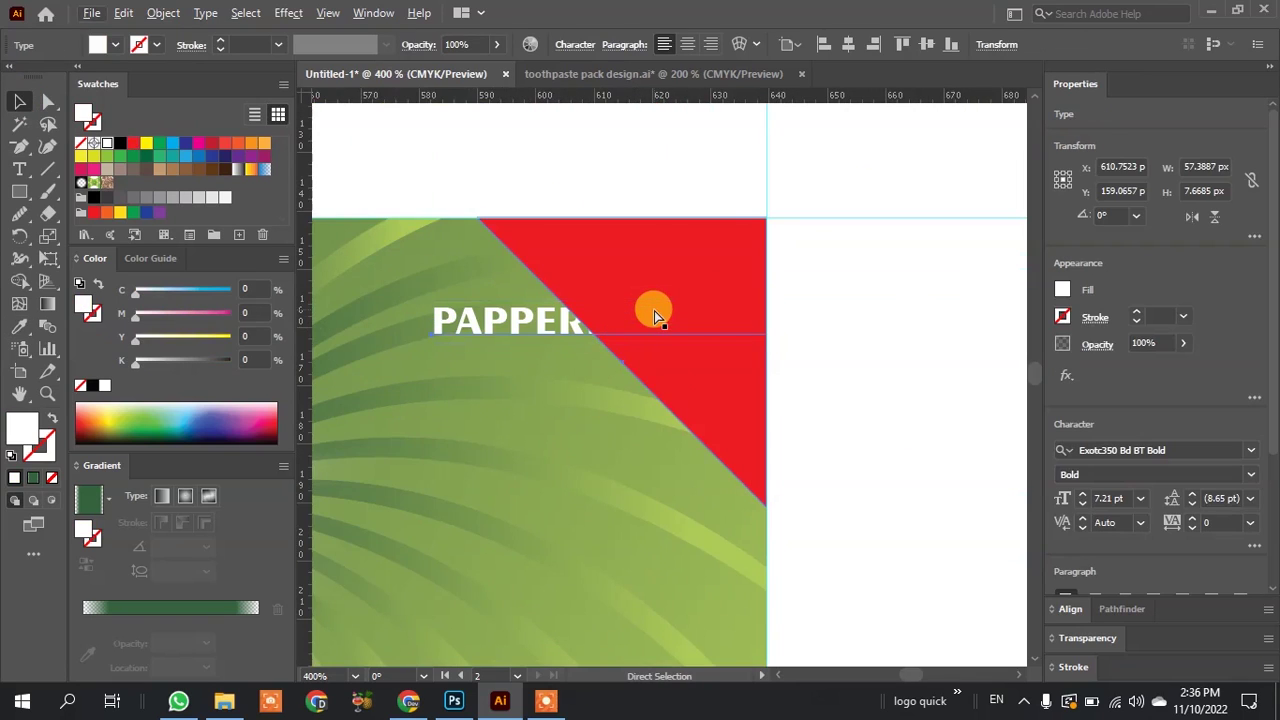
double_click(645, 322)
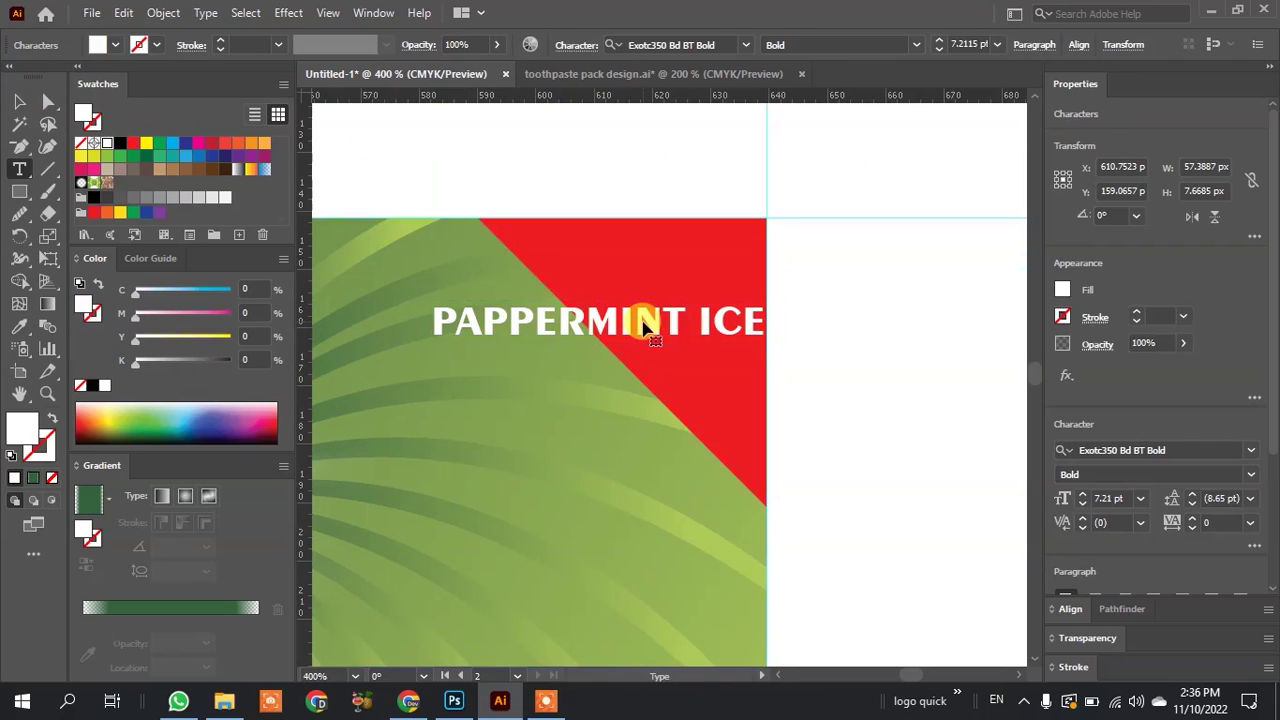
key(ctrl+a)
text(N)
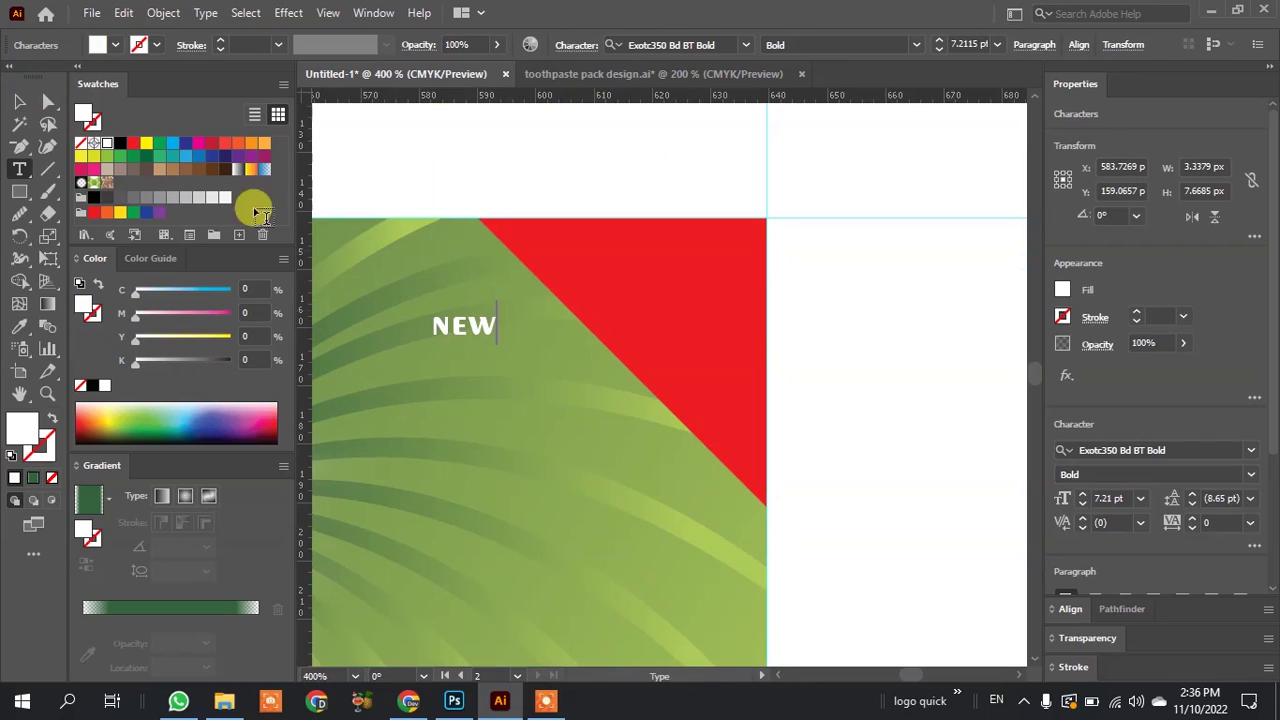
click(18, 103)
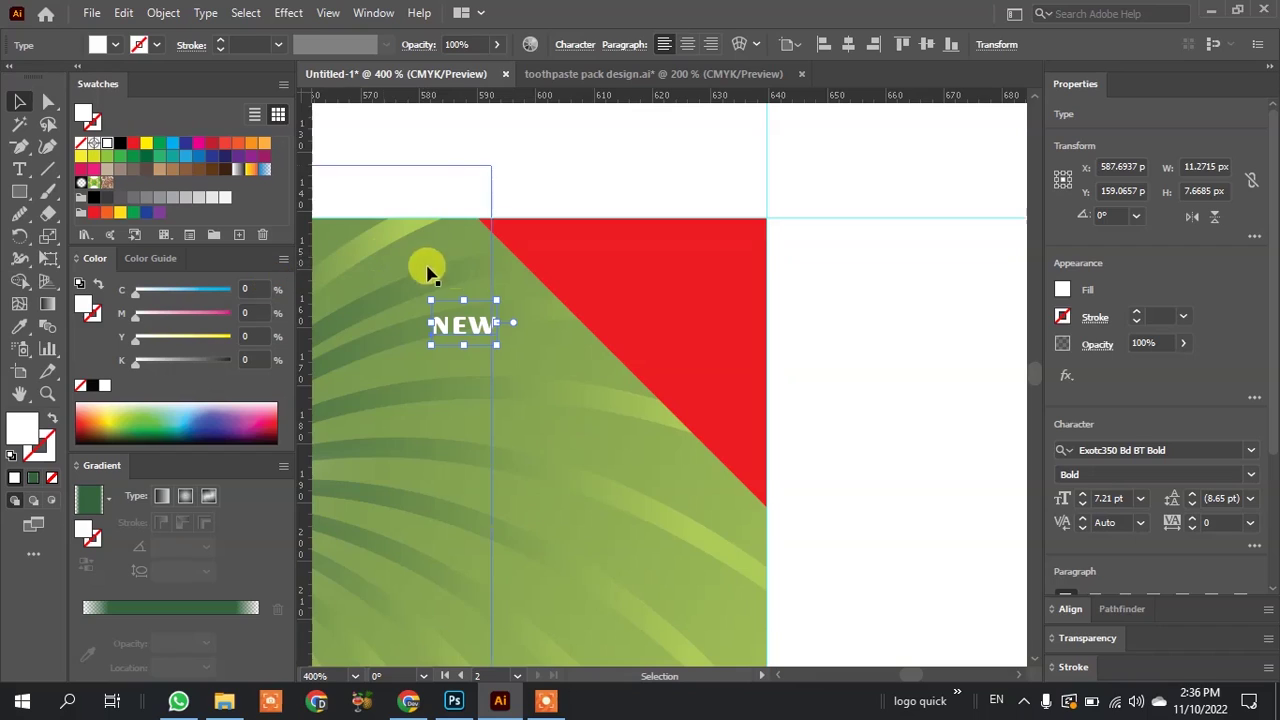
Rotate NEW diagonally, place it in the red corner, and enlarge it to 11.76 pt.
mouse_move(507, 290)
mouse_down()
mouse_move(523, 377)
mouse_move(551, 349)
mouse_up()
mouse_move(466, 328)
mouse_down()
mouse_move(720, 306)
mouse_move(682, 310)
mouse_move(748, 417)
mouse_move(816, 484)
mouse_up()
click(830, 385)
scroll(742, 320, up, 1)
click(700, 323)
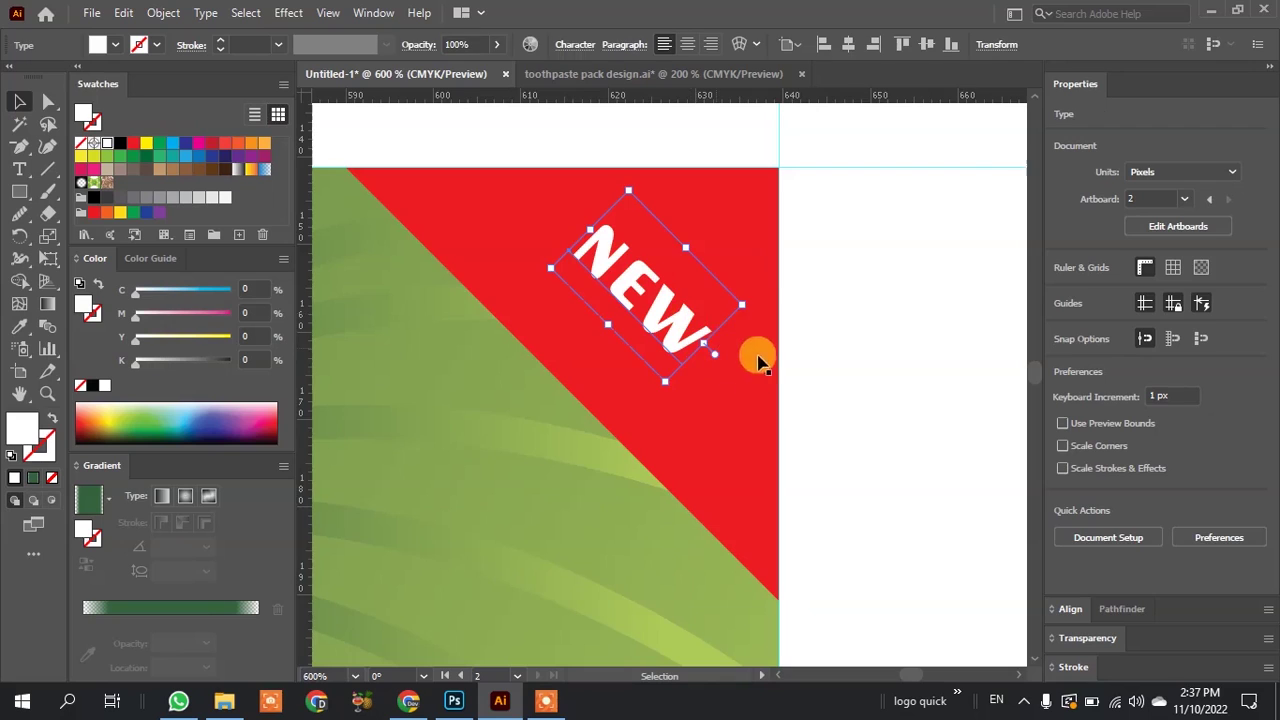
mouse_move(742, 296)
mouse_down()
mouse_move(829, 320)
mouse_move(787, 313)
mouse_up()
scroll(868, 300, down, 4)
click(870, 300)
scroll(870, 300, down, 3)
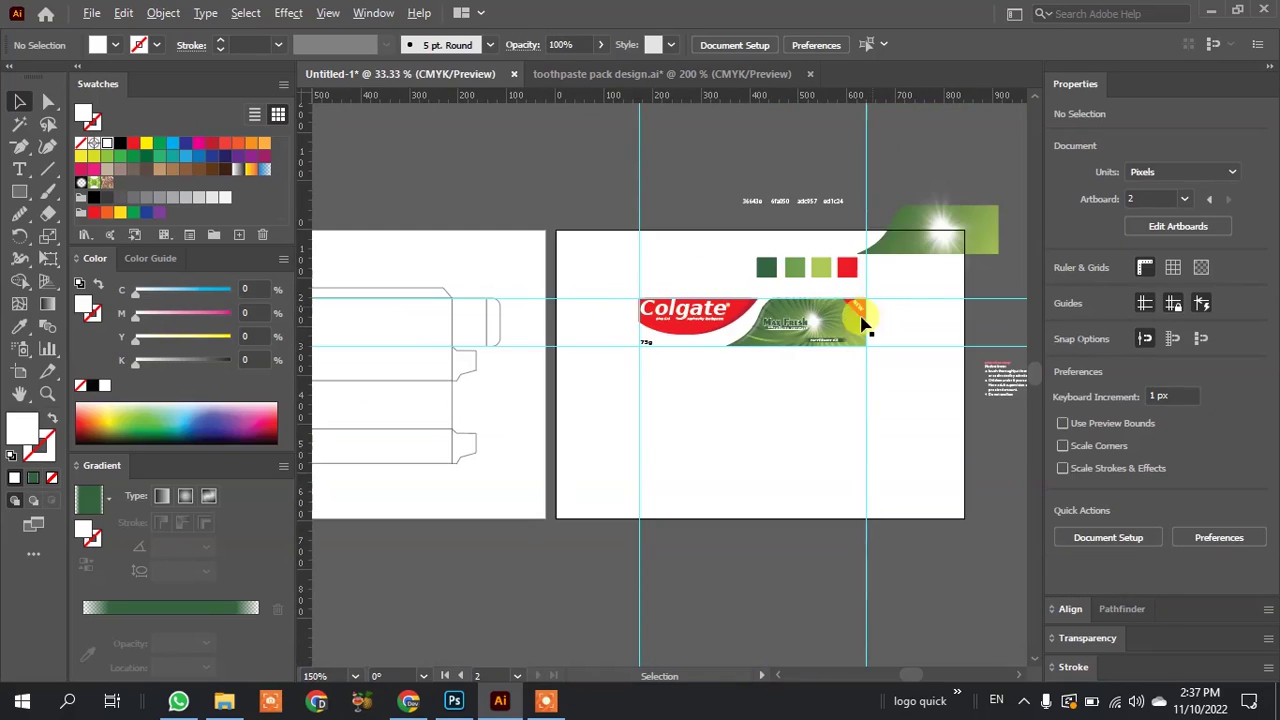
Copy a dieline piece to the right of the banner.
mouse_move(449, 375)
mouse_down()
mouse_move(830, 378)
mouse_move(779, 463)
mouse_up()
click(766, 458)
scroll(766, 458, down, 1)
scroll(866, 370, up, 2)
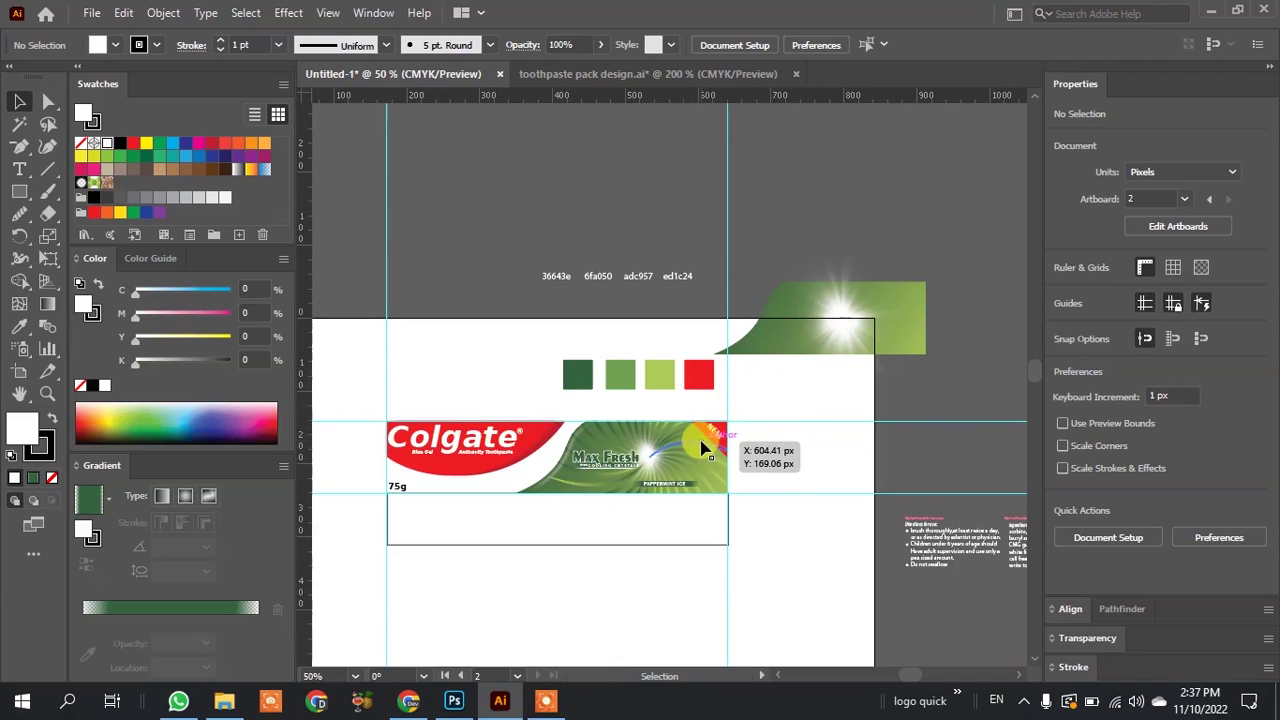
scroll(817, 343, up, 3)
Nudge the green swoosh up-left and move the lens-flare image over the Max Fresh text.
drag(879, 303, 846, 283)
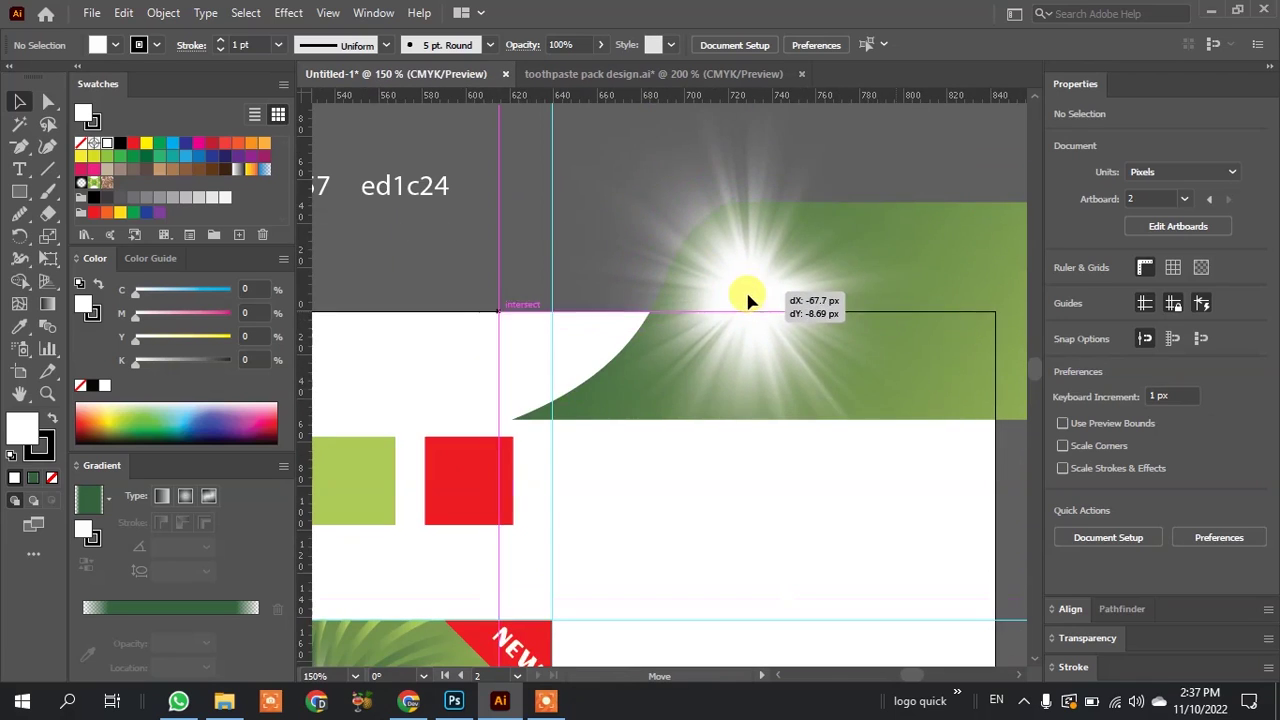
mouse_move(848, 283)
mouse_down()
mouse_move(853, 242)
mouse_move(617, 408)
mouse_up()
scroll(850, 243, down, 3)
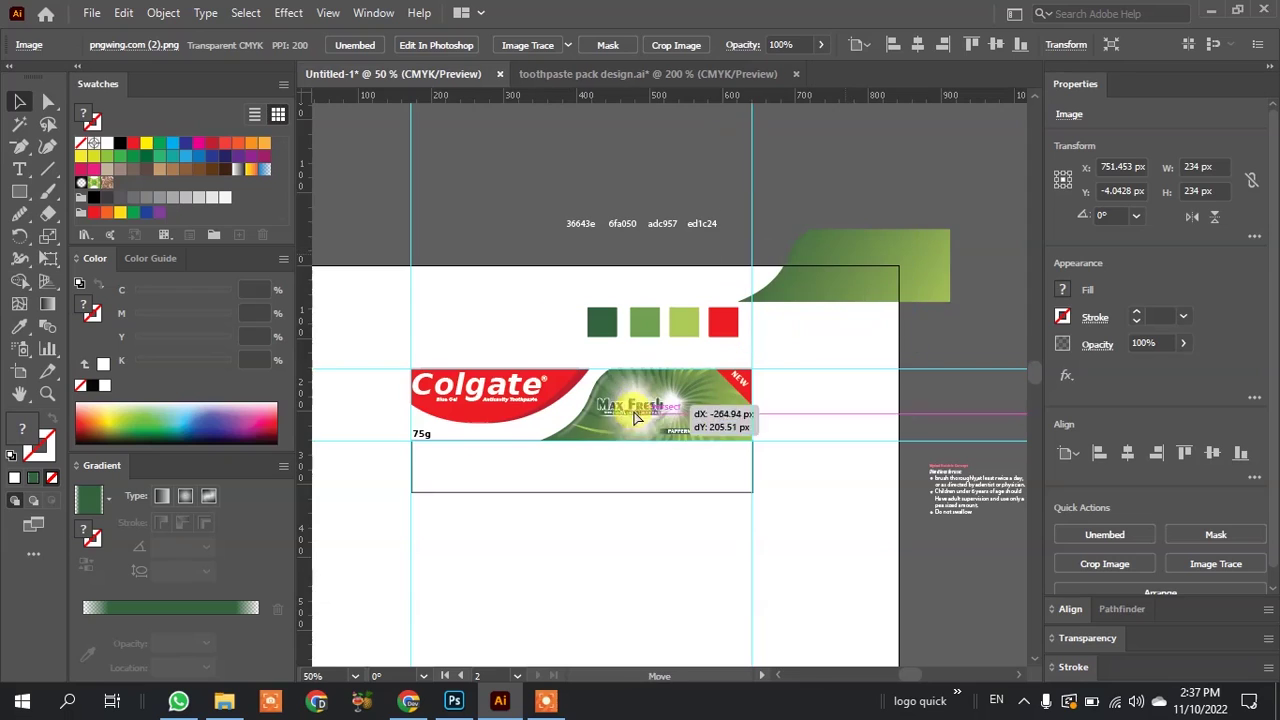
scroll(619, 410, up, 3)
scroll(617, 410, up, 4)
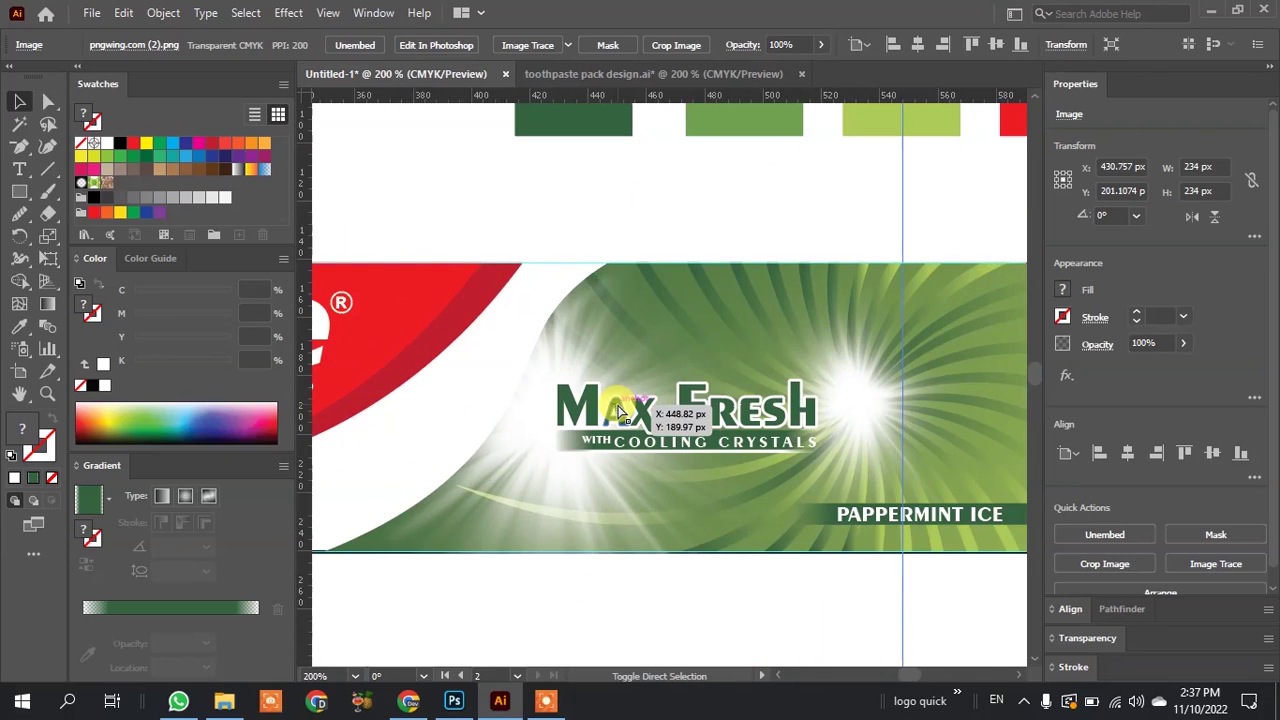
drag(617, 408, 650, 382)
scroll(672, 366, down, 2)
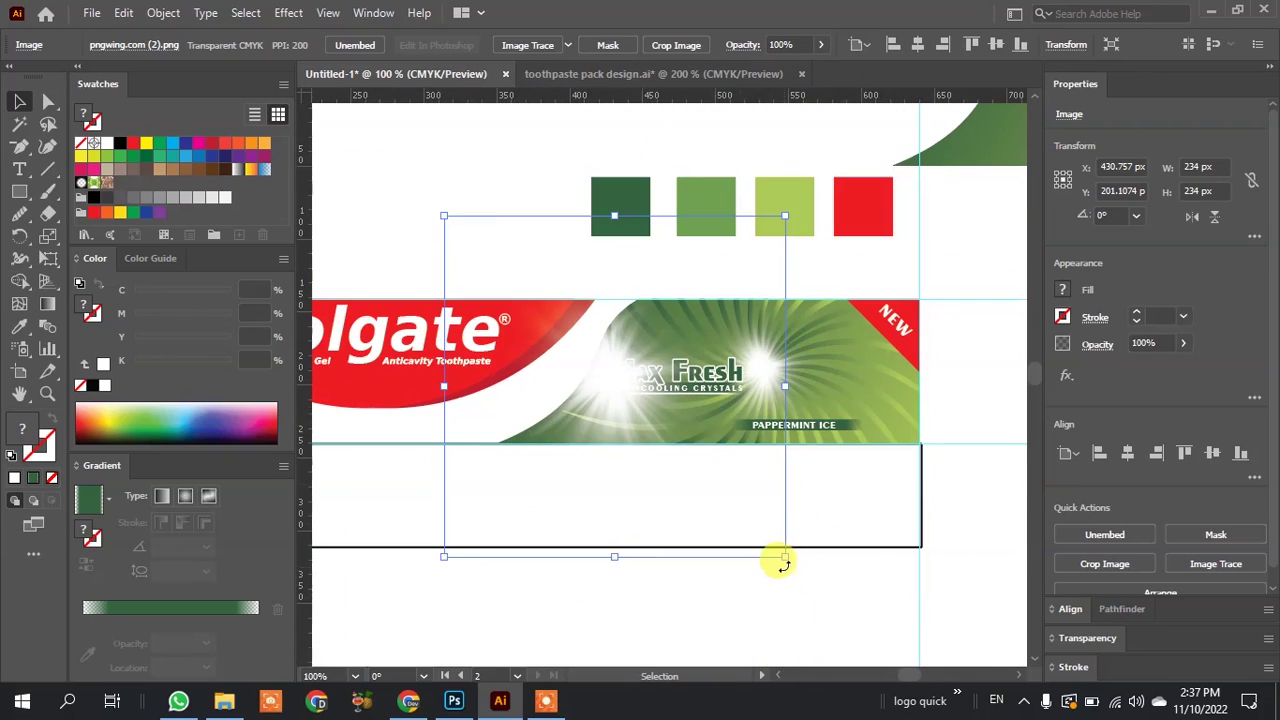
Shrink the lens flare and settle it on the M of Max.
mouse_move(784, 562)
mouse_down()
mouse_move(558, 296)
mouse_move(587, 345)
mouse_move(620, 366)
mouse_up()
scroll(620, 366, up, 4)
mouse_move(852, 630)
mouse_down()
mouse_move(620, 366)
mouse_move(547, 318)
mouse_up()
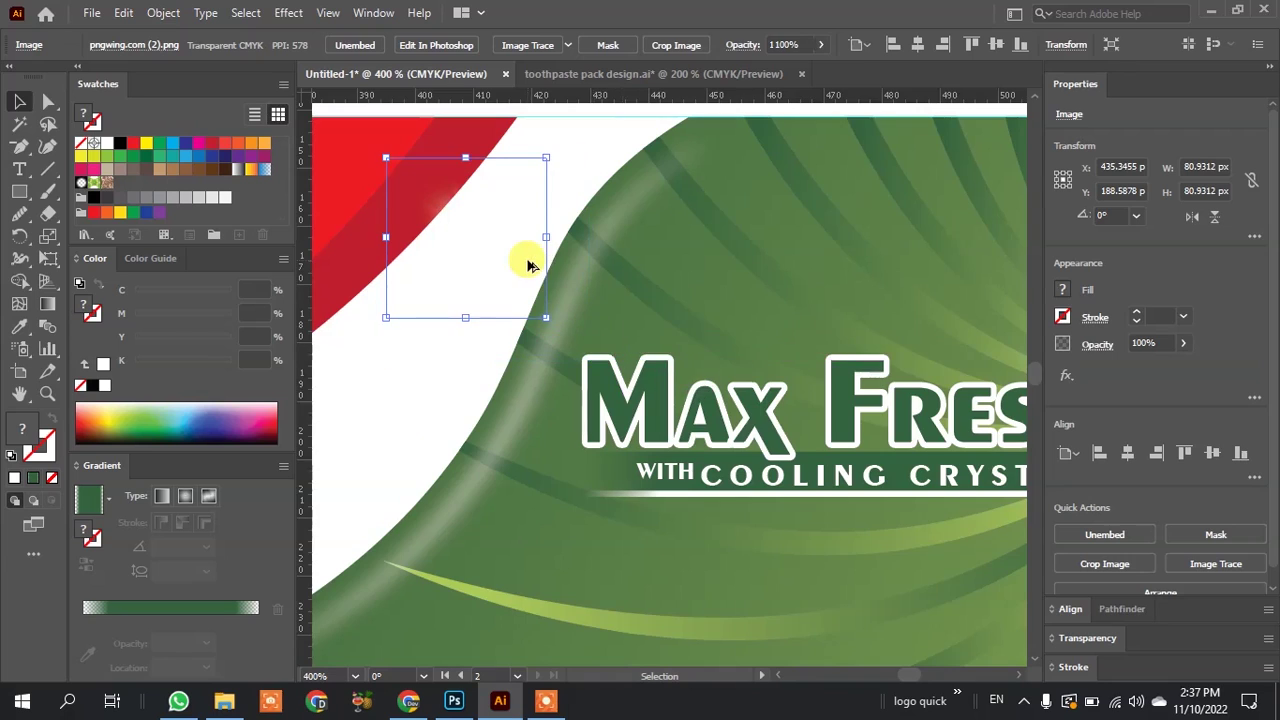
scroll(529, 263, up, 3)
mouse_move(451, 251)
mouse_down()
mouse_move(687, 490)
mouse_move(677, 471)
mouse_up()
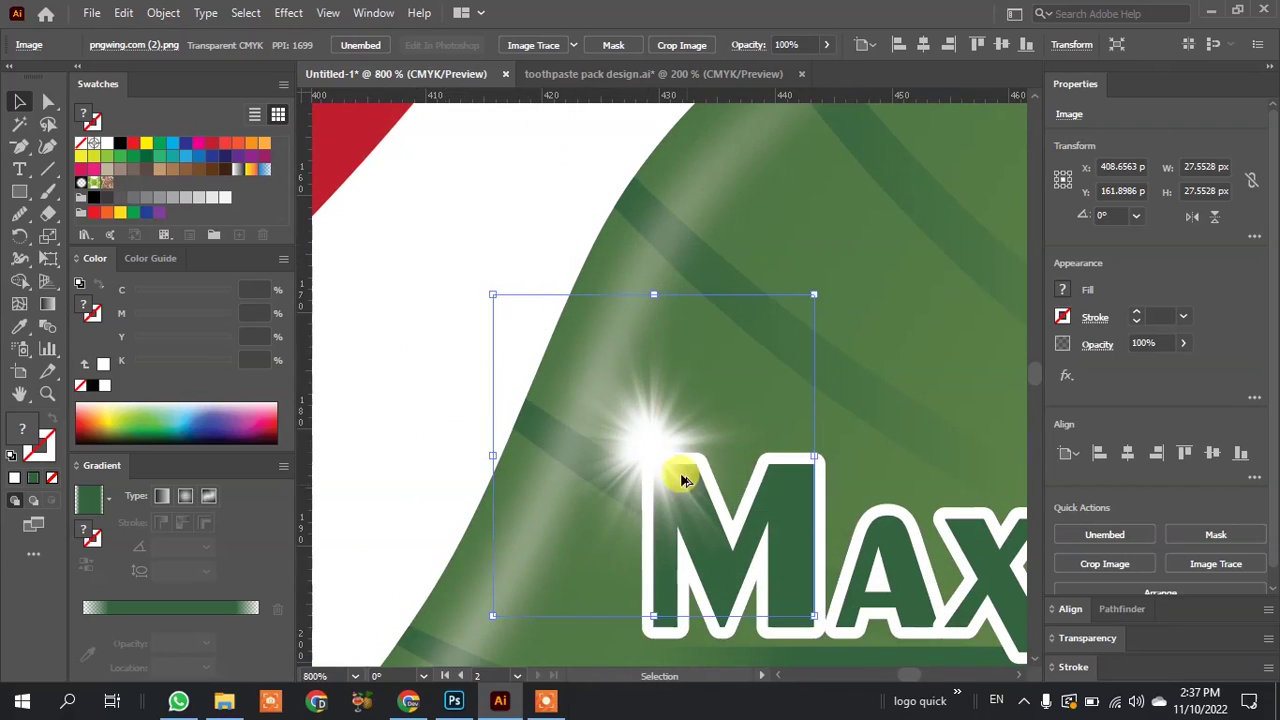
scroll(677, 471, up, 2)
drag(600, 409, 594, 423)
scroll(594, 423, down, 3)
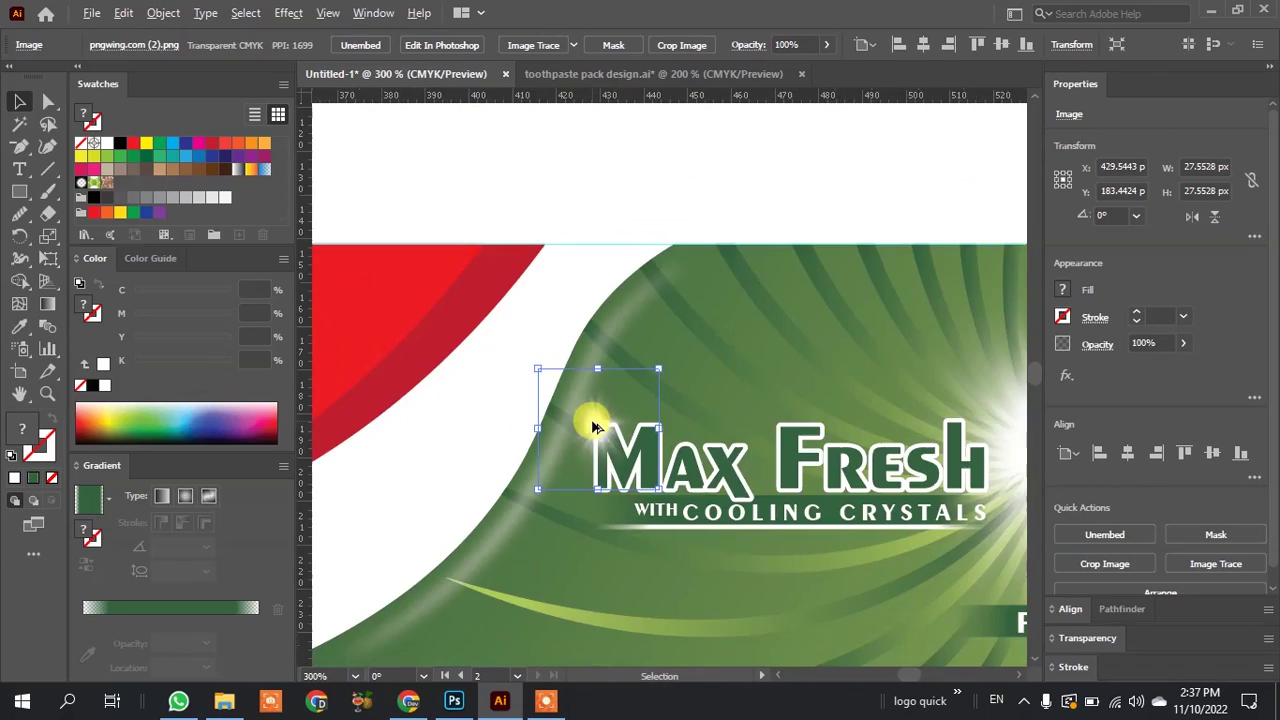
click(600, 186)
scroll(643, 300, up, 2)
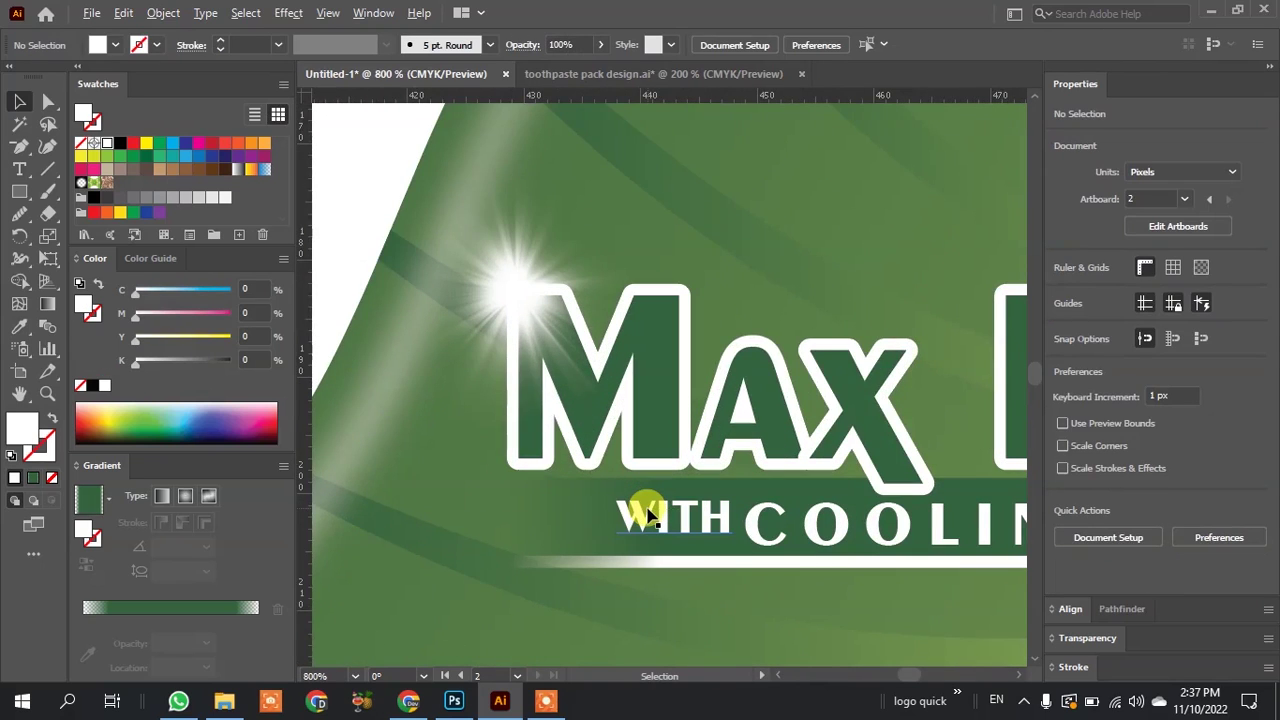
scroll(648, 515, down, 2)
scroll(684, 630, down, 2)
scroll(598, 625, up, 2)
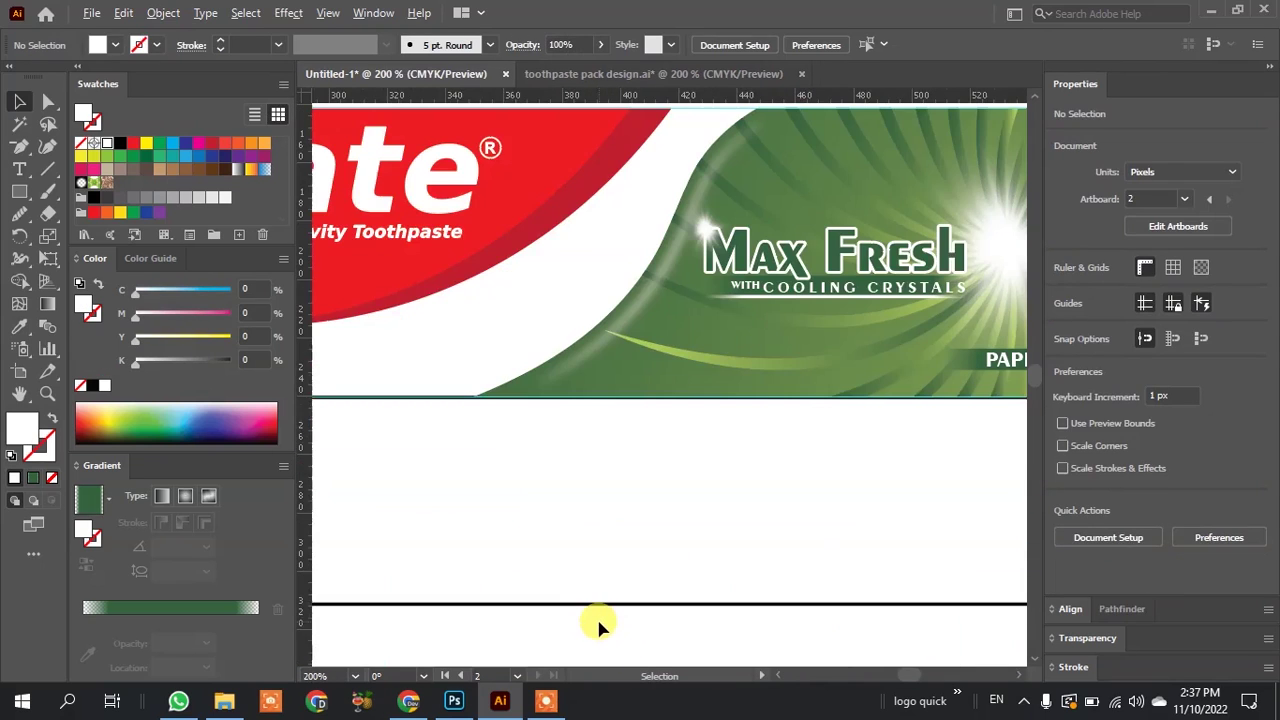
scroll(590, 537, down, 1)
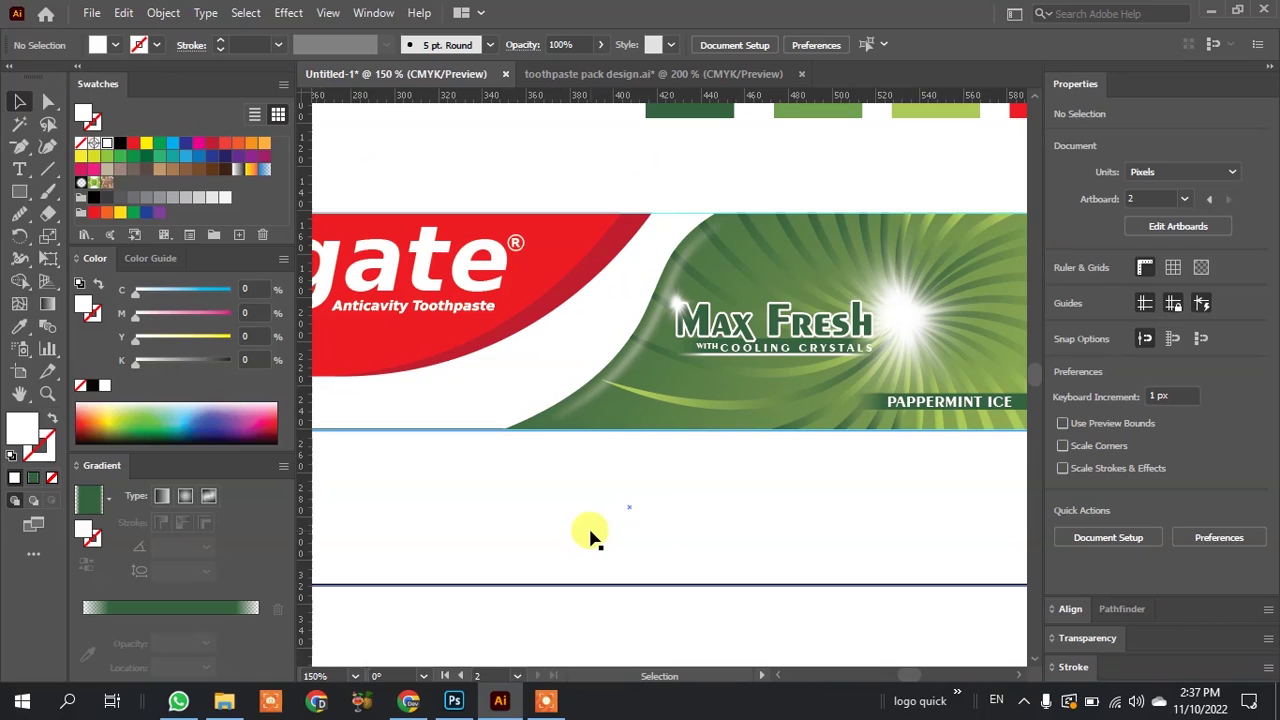
scroll(590, 537, down, 1)
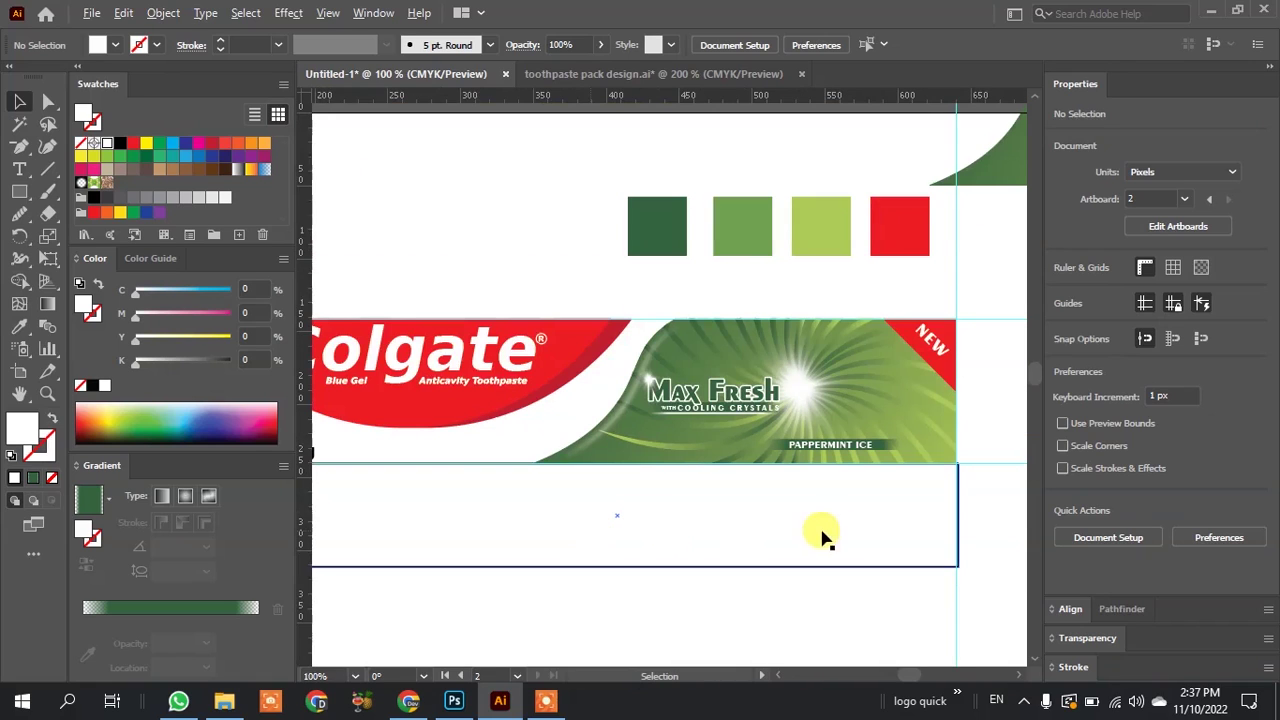
scroll(895, 358, down, 2)
Delete the rectangle below the banner, then select all and group the Colgate and Max Fresh panels.
drag(765, 460, 766, 503)
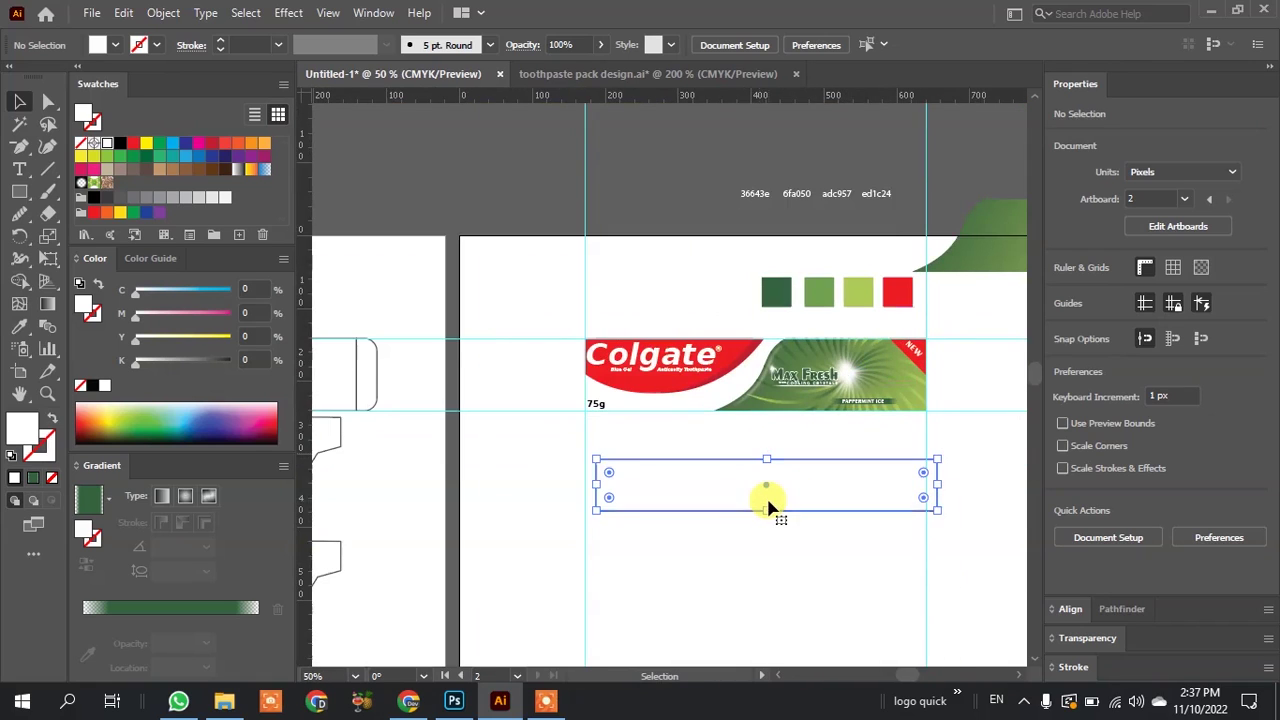
key(Delete)
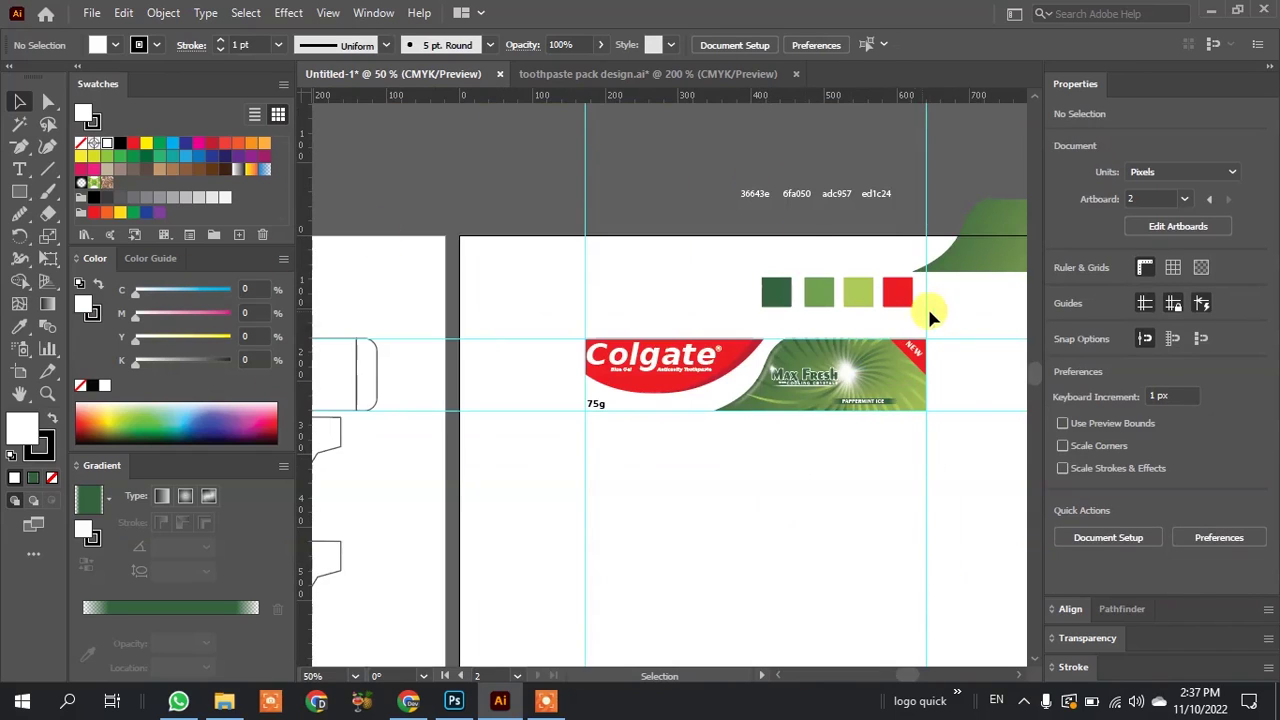
key(ctrl+a)
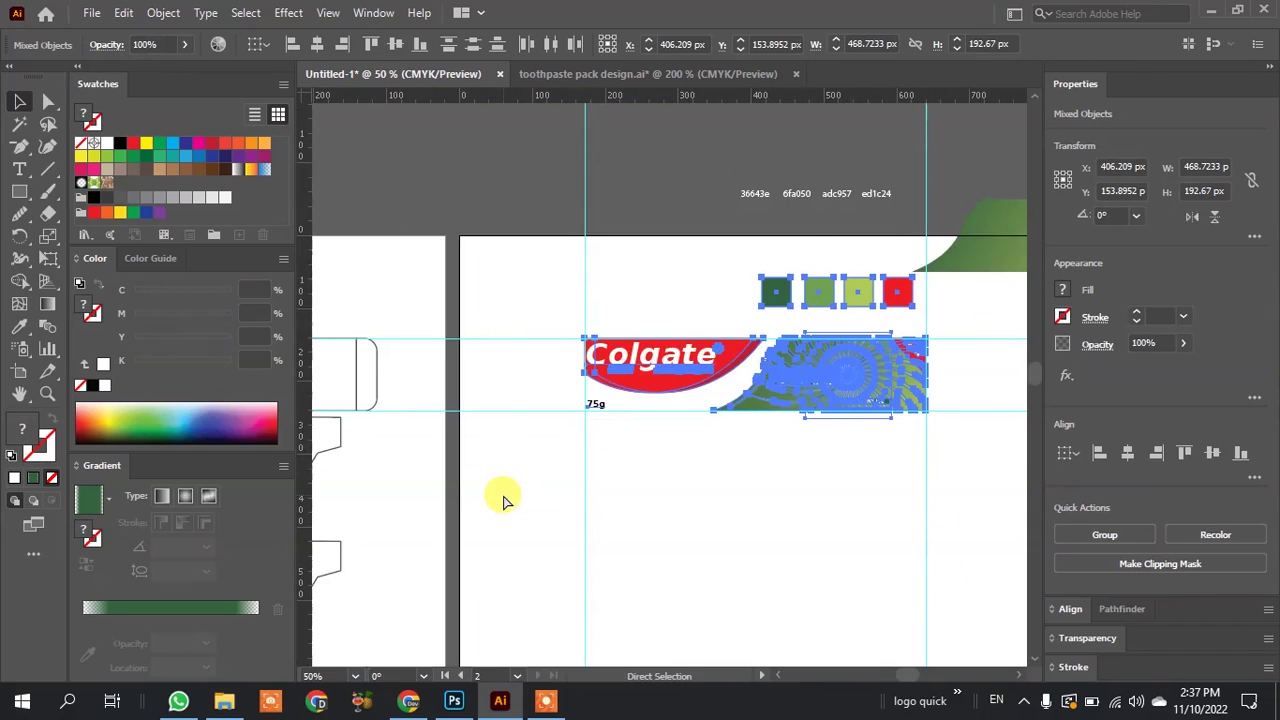
key(ctrl+g)
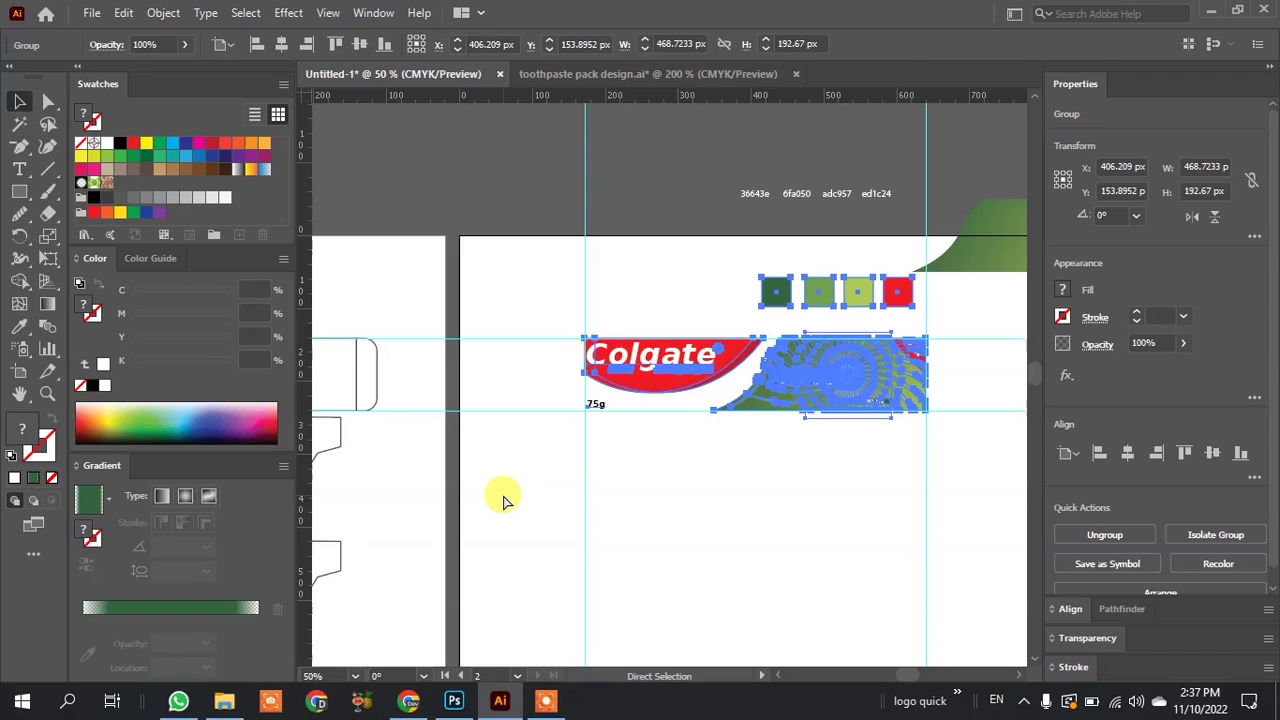
click(503, 500)
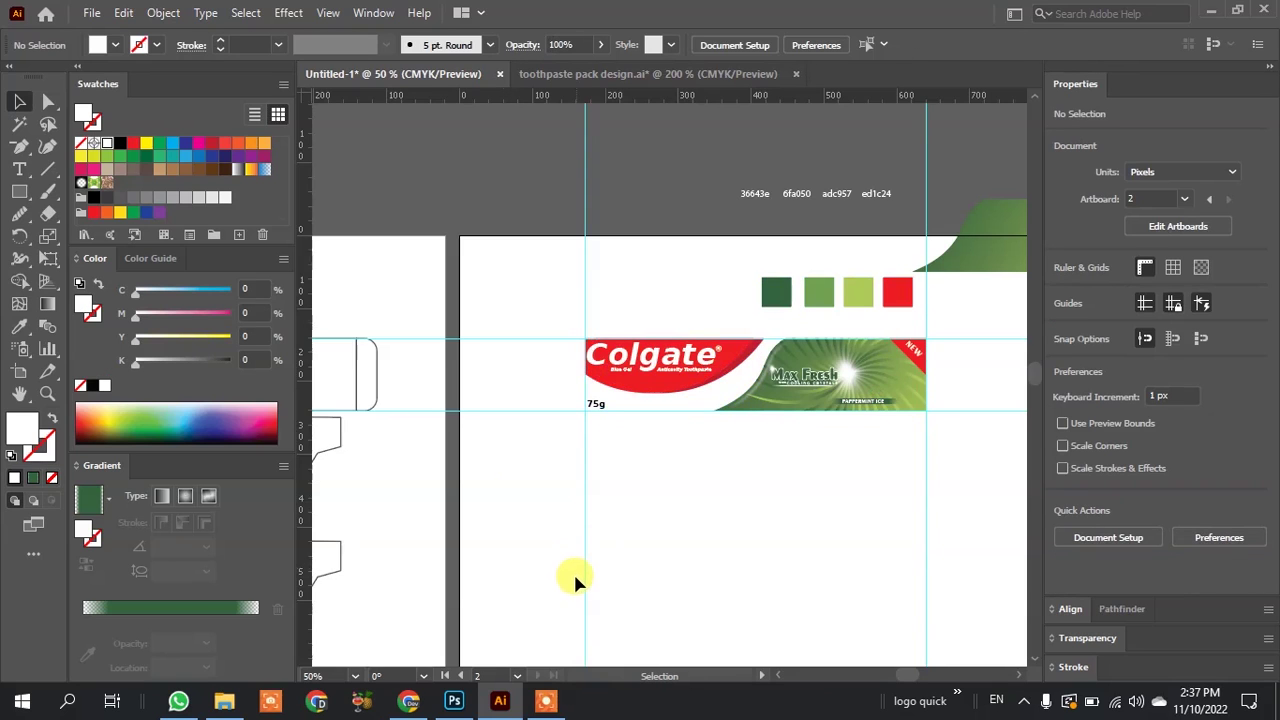
Copy a dieline rectangle under the Colgate banner.
scroll(883, 373, up, 4)
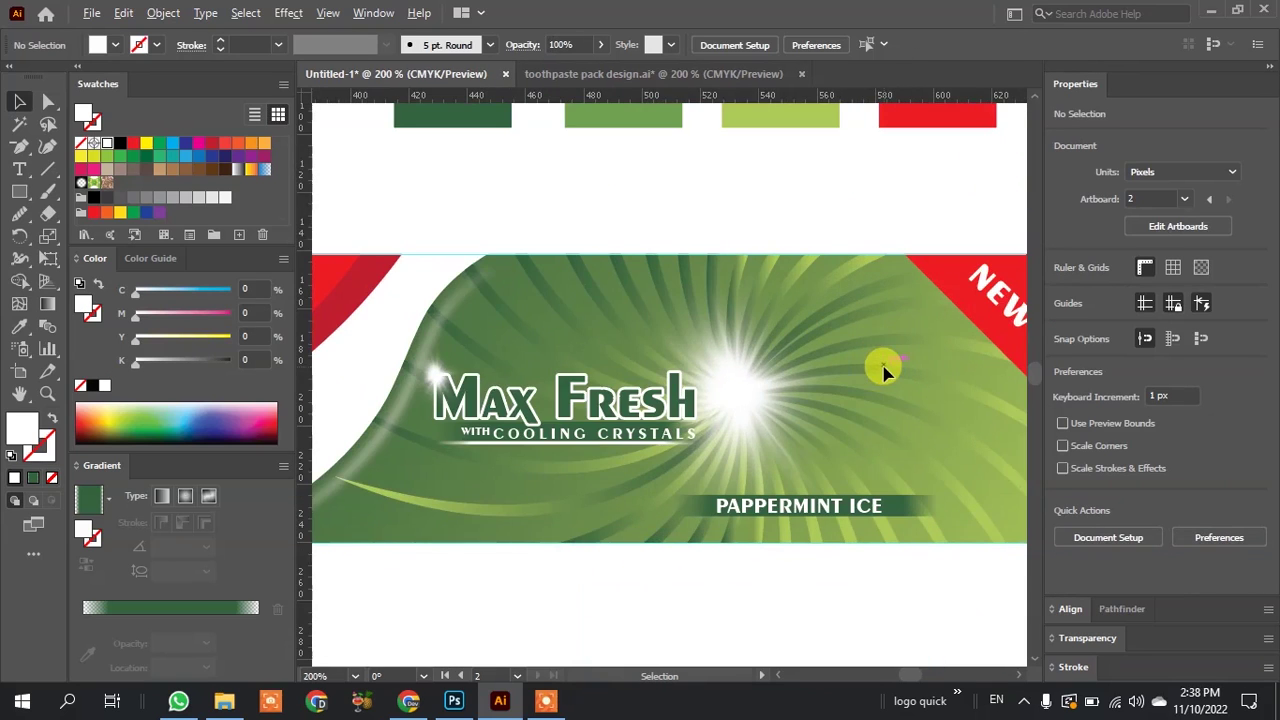
scroll(883, 373, down, 4)
scroll(418, 465, down, 2)
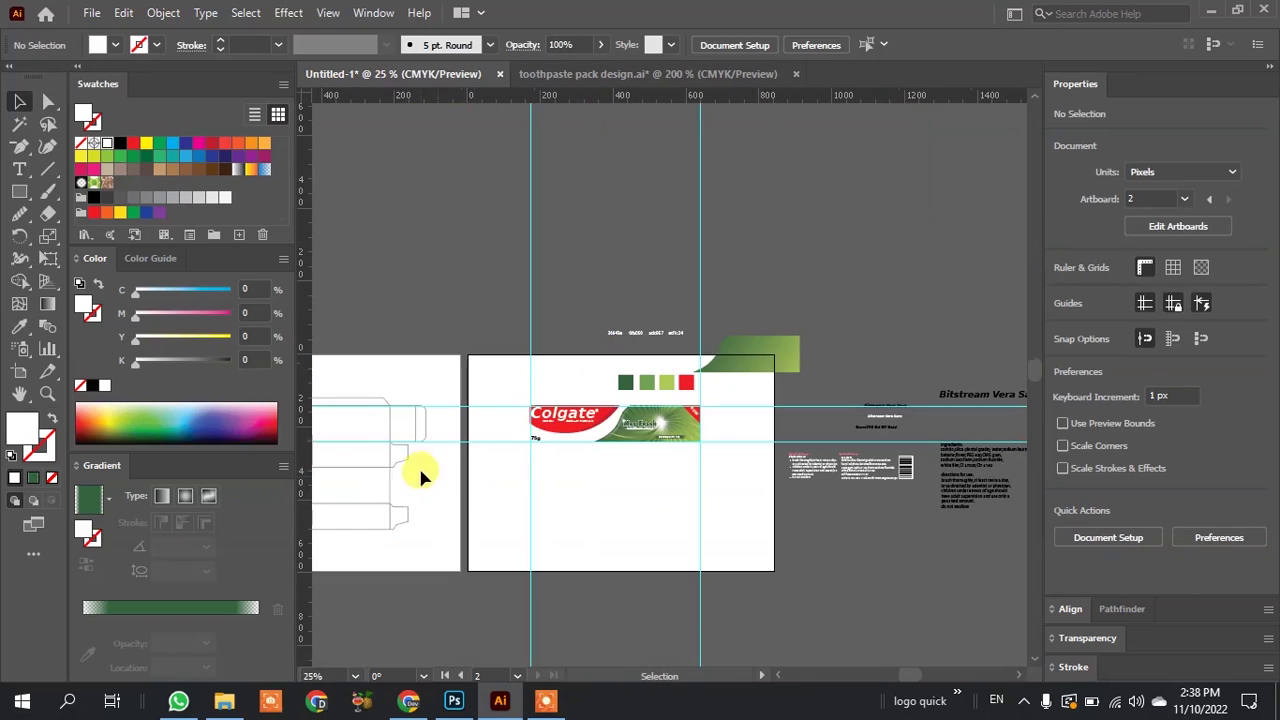
drag(367, 465, 686, 476)
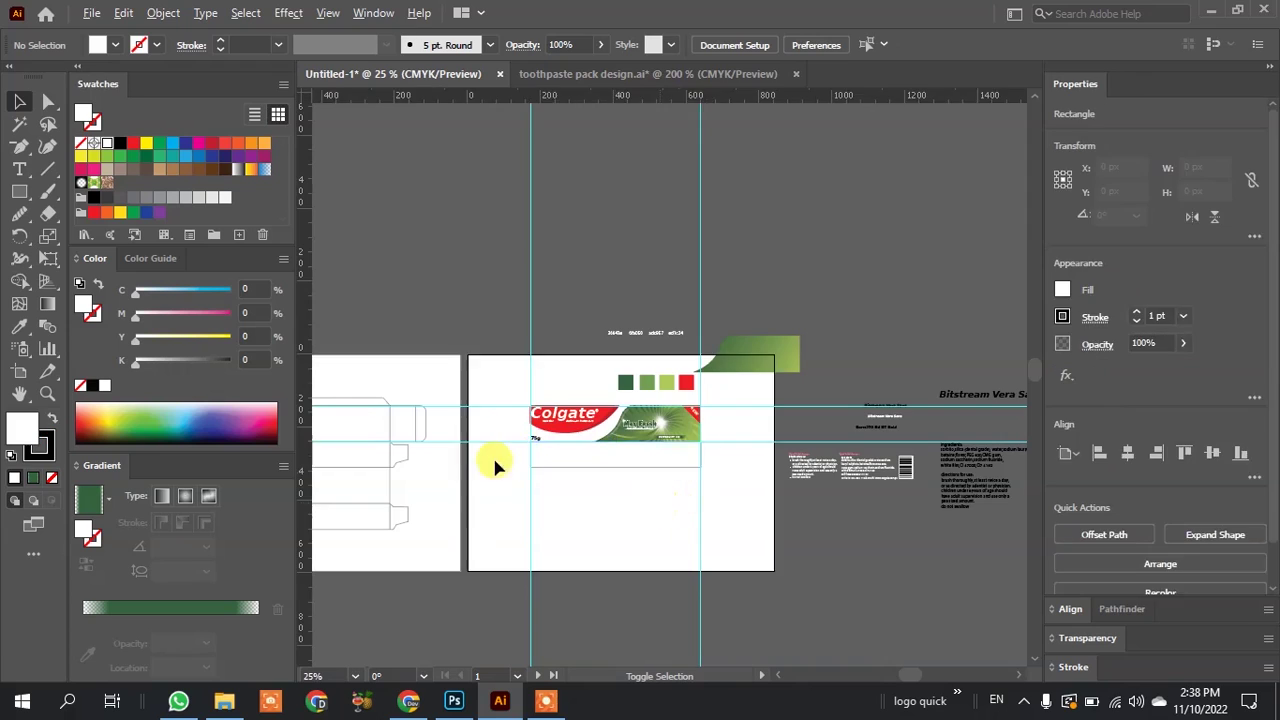
Select the white rectangle sitting beneath the Colgate and Max Fresh banner.
scroll(445, 460, down, 2)
click(386, 457)
scroll(380, 452, up, 2)
scroll(390, 449, up, 2)
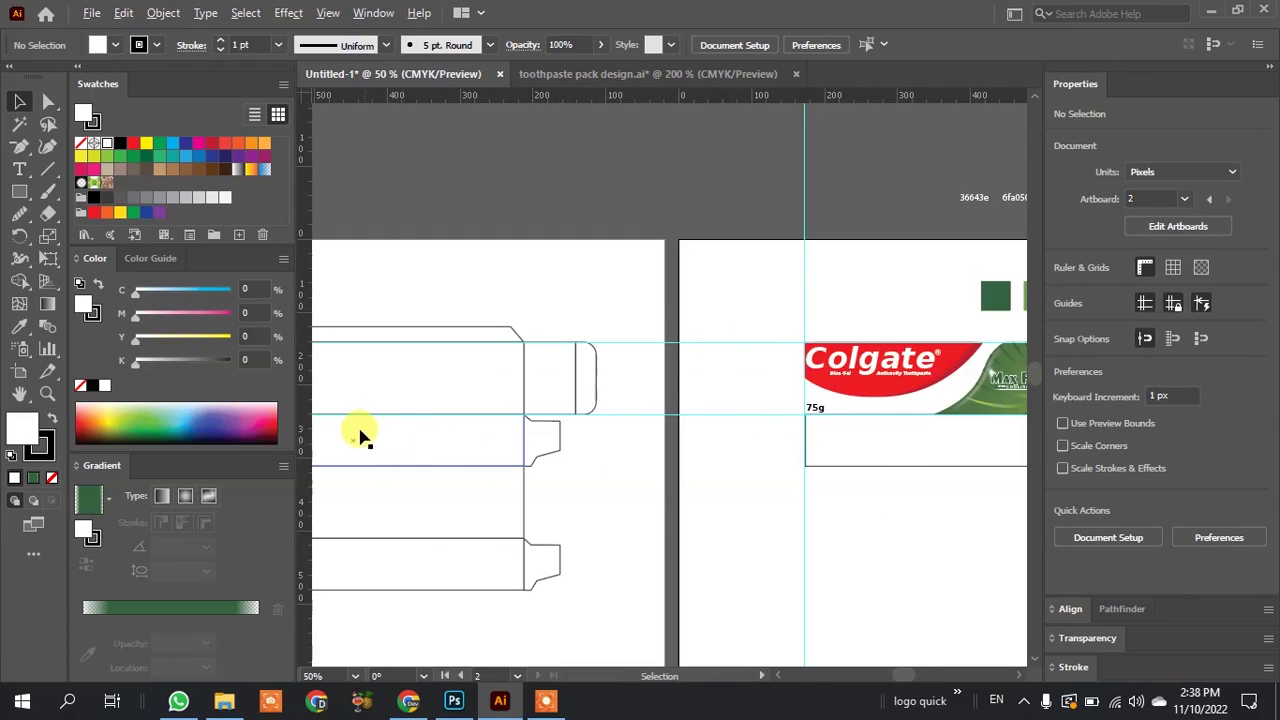
scroll(363, 434, down, 2)
scroll(857, 420, up, 2)
scroll(800, 520, up, 2)
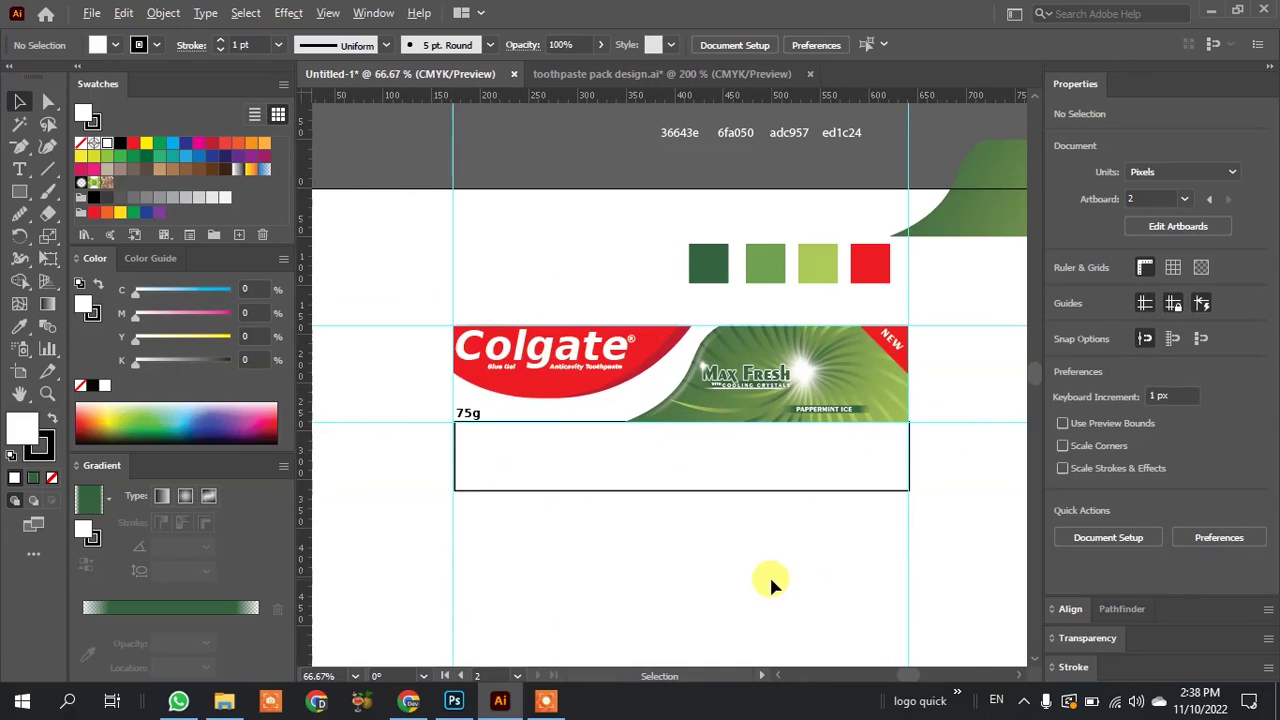
scroll(771, 583, up, 1)
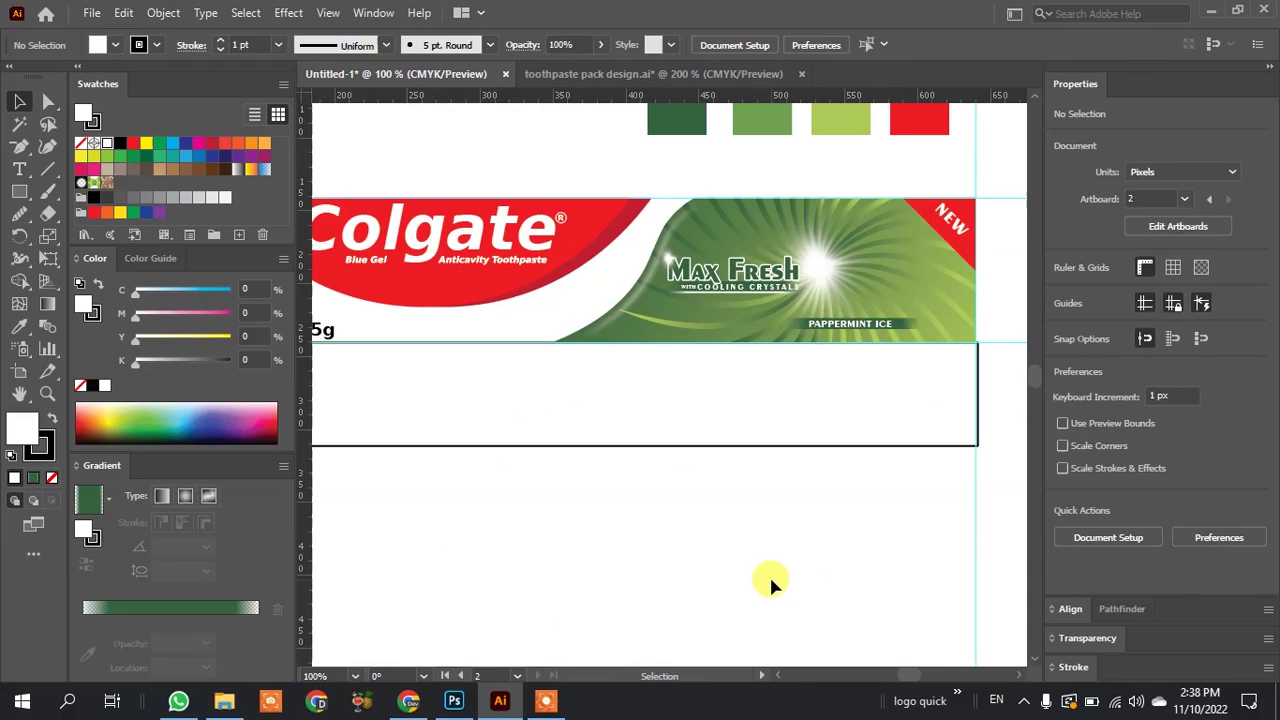
scroll(960, 512, down, 2)
scroll(886, 515, up, 1)
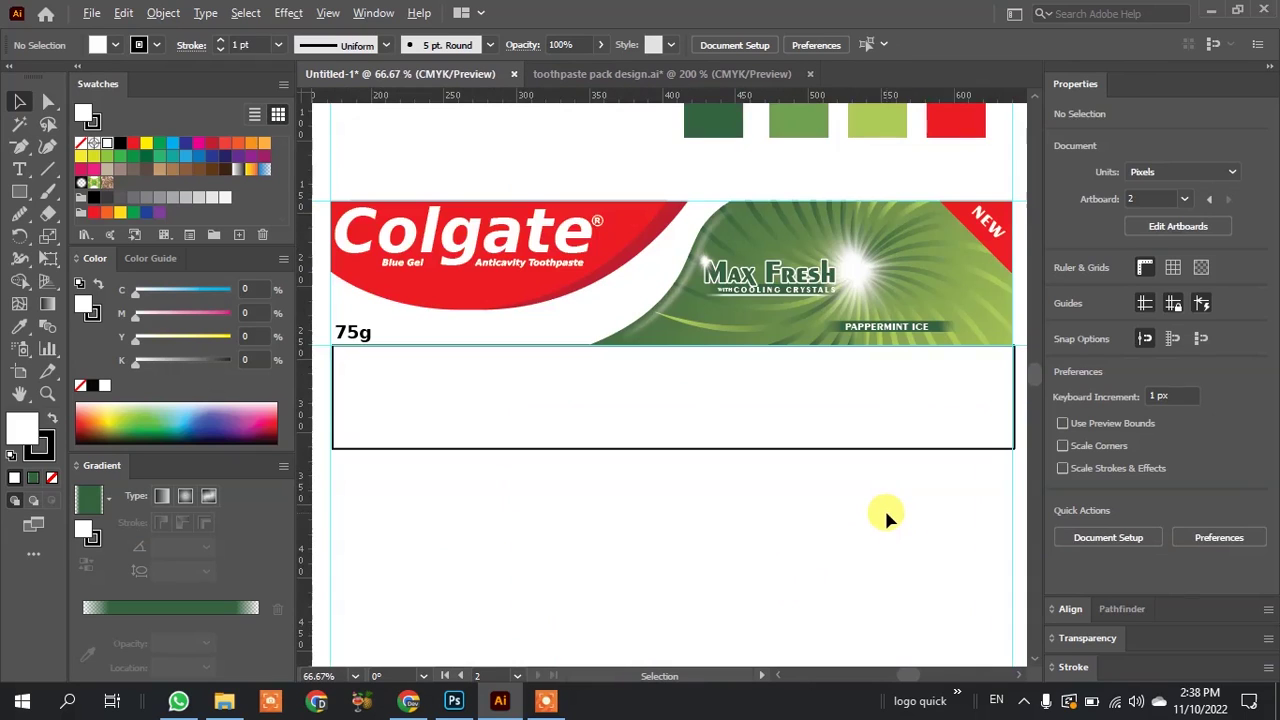
click(643, 400)
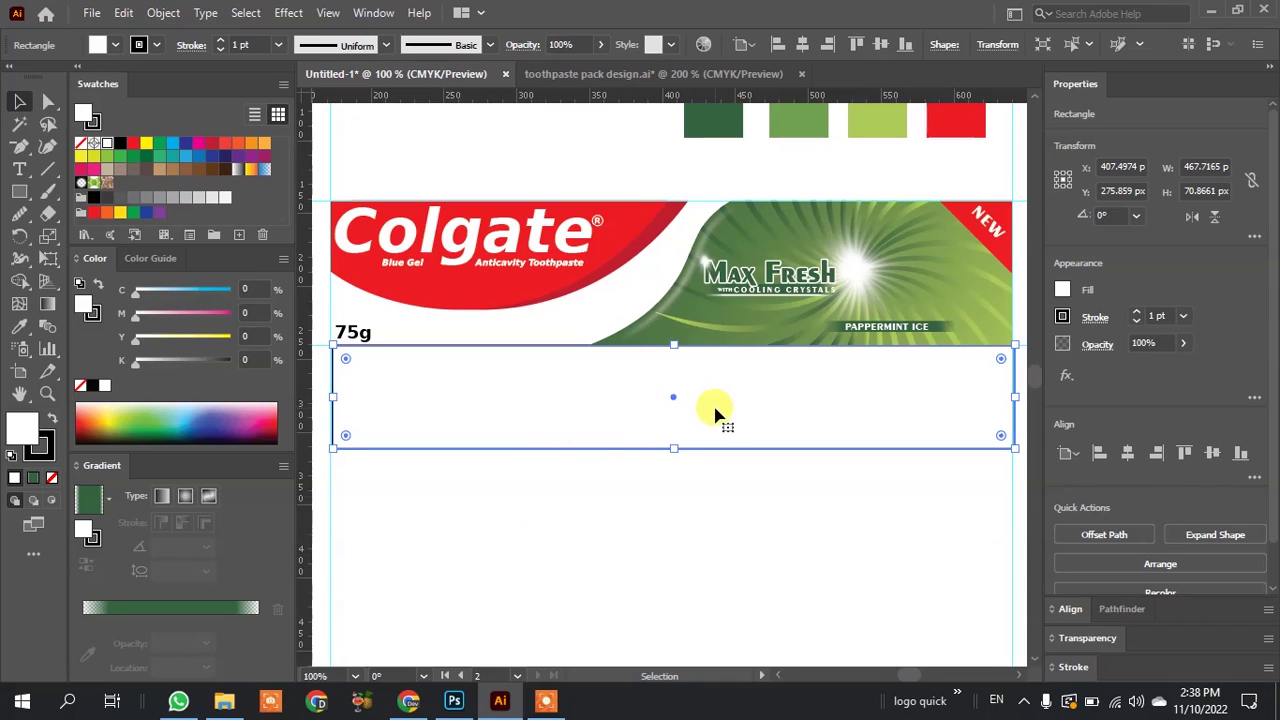
click(958, 122)
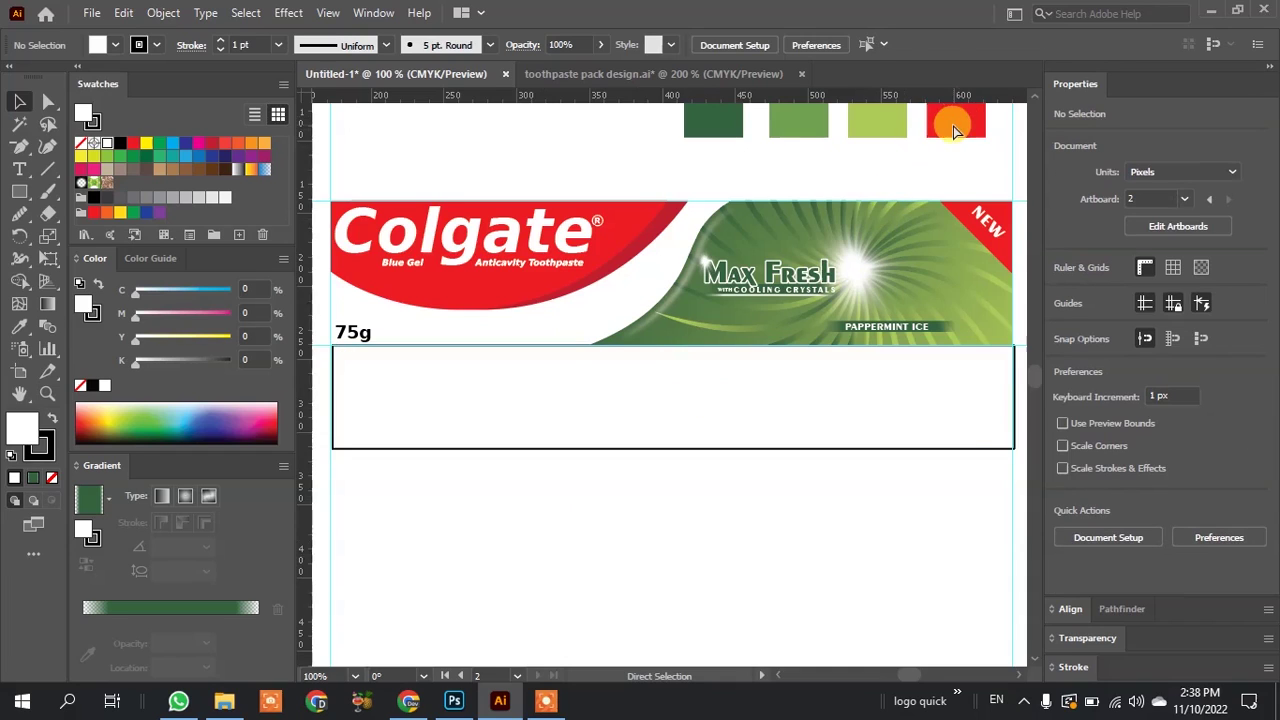
key(ctrl+z)
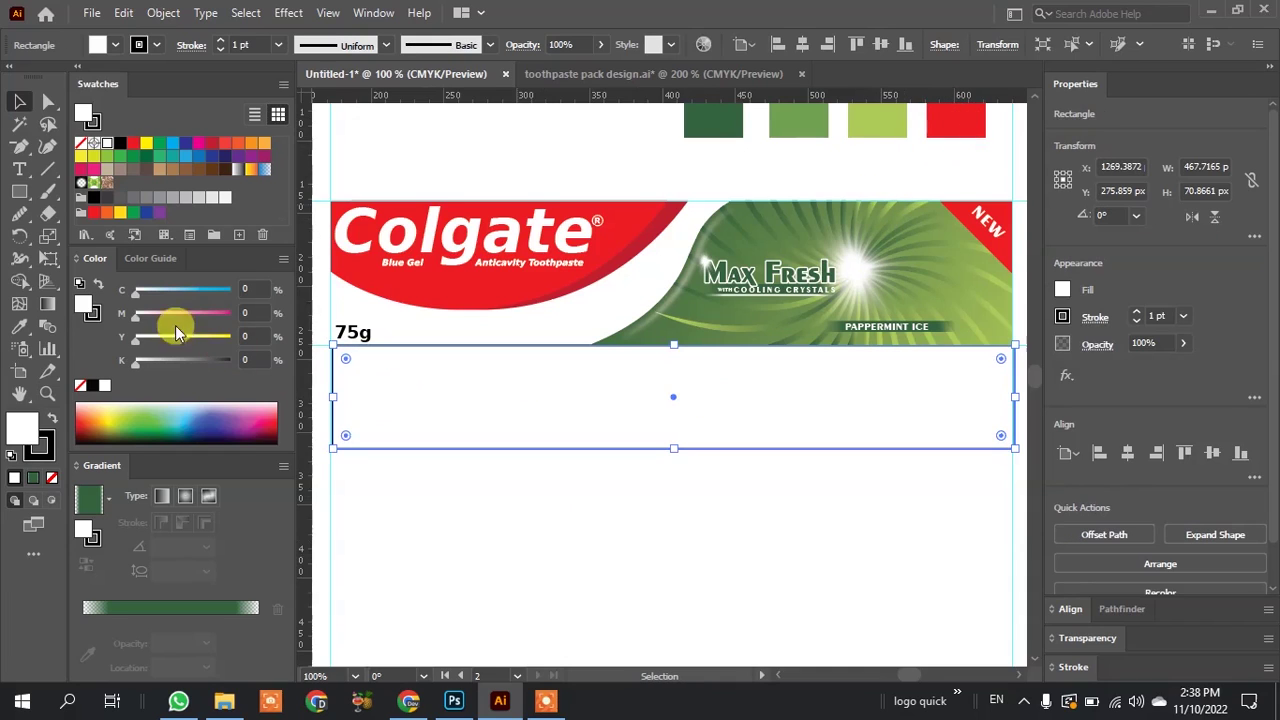
click(460, 463)
click(478, 433)
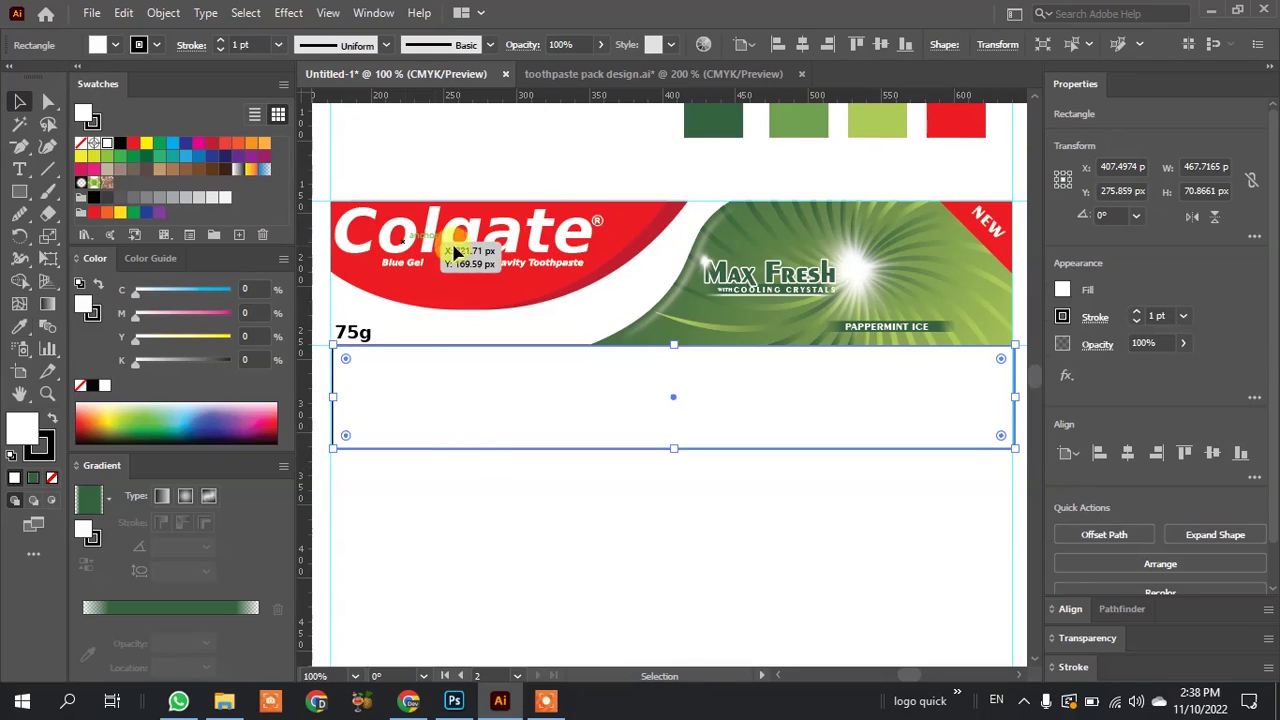
Fill the rectangle with the Colgate red using the Eyedropper (I).
key(i)
click(948, 124)
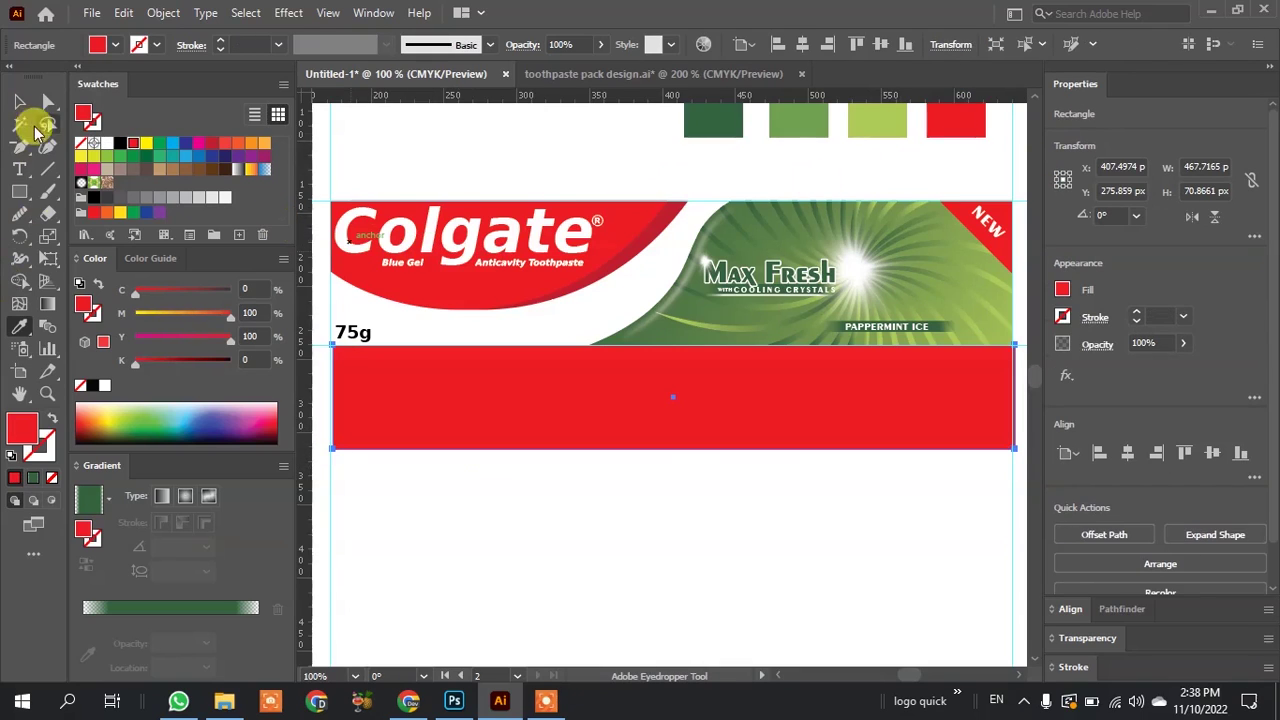
click(19, 101)
click(672, 603)
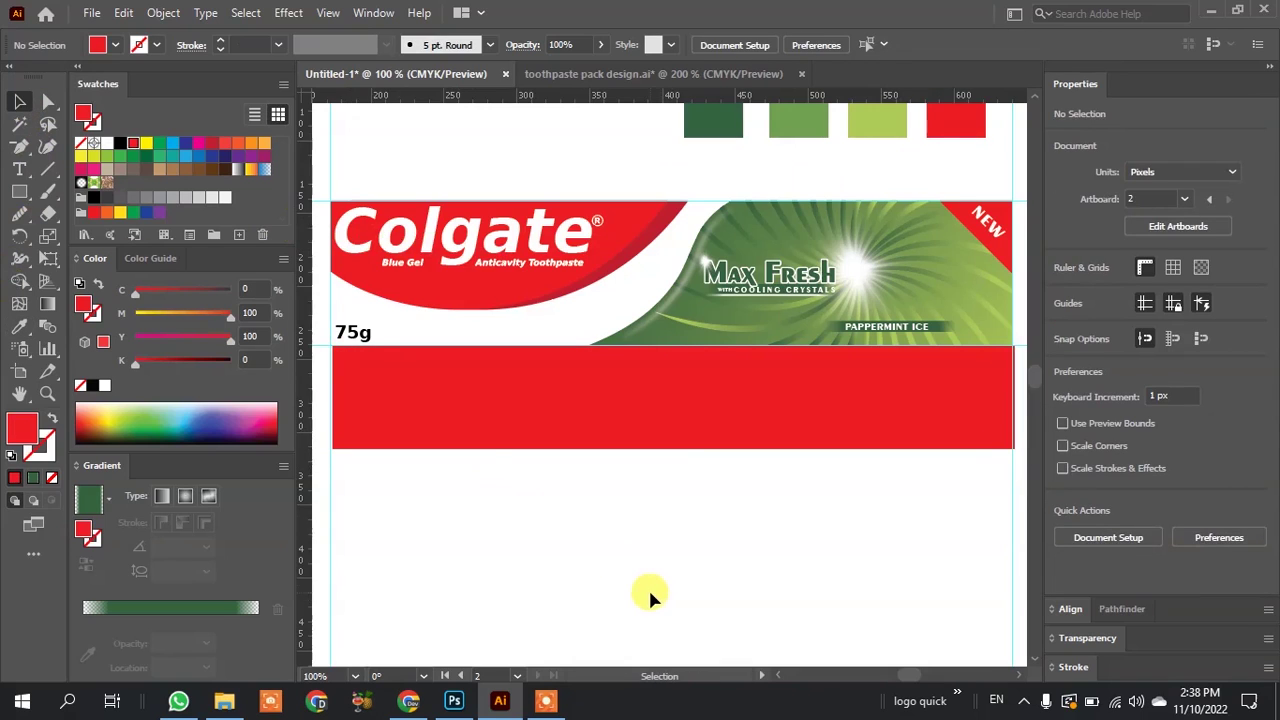
Snap the red band's left edge to the guide.
scroll(357, 366, up, 4)
scroll(416, 390, up, 1)
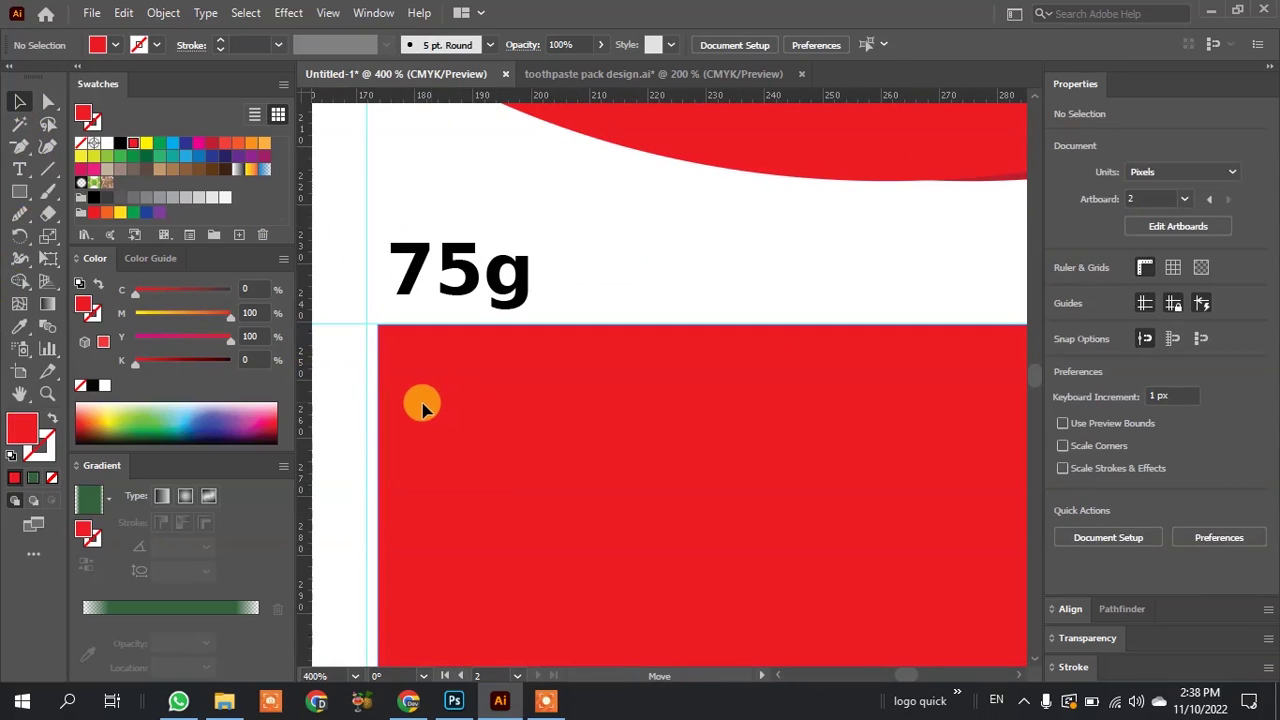
drag(421, 407, 417, 404)
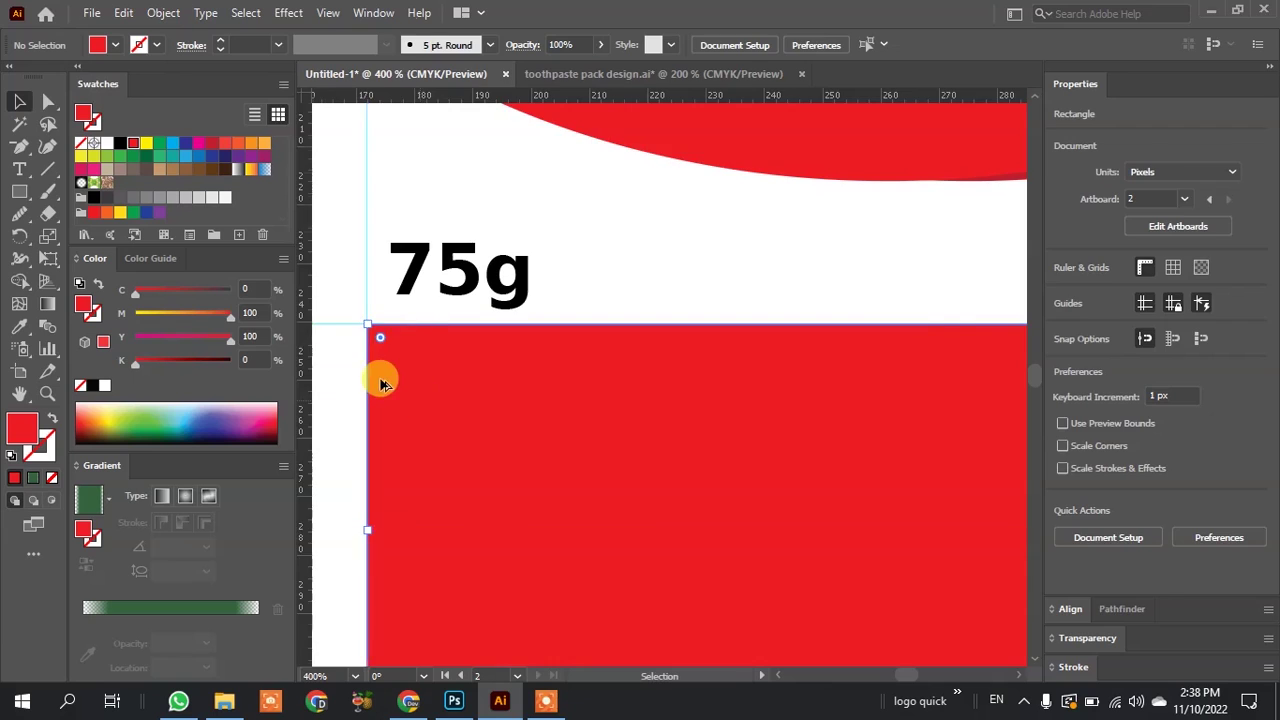
scroll(381, 384, down, 3)
scroll(370, 378, down, 2)
scroll(712, 390, up, 3)
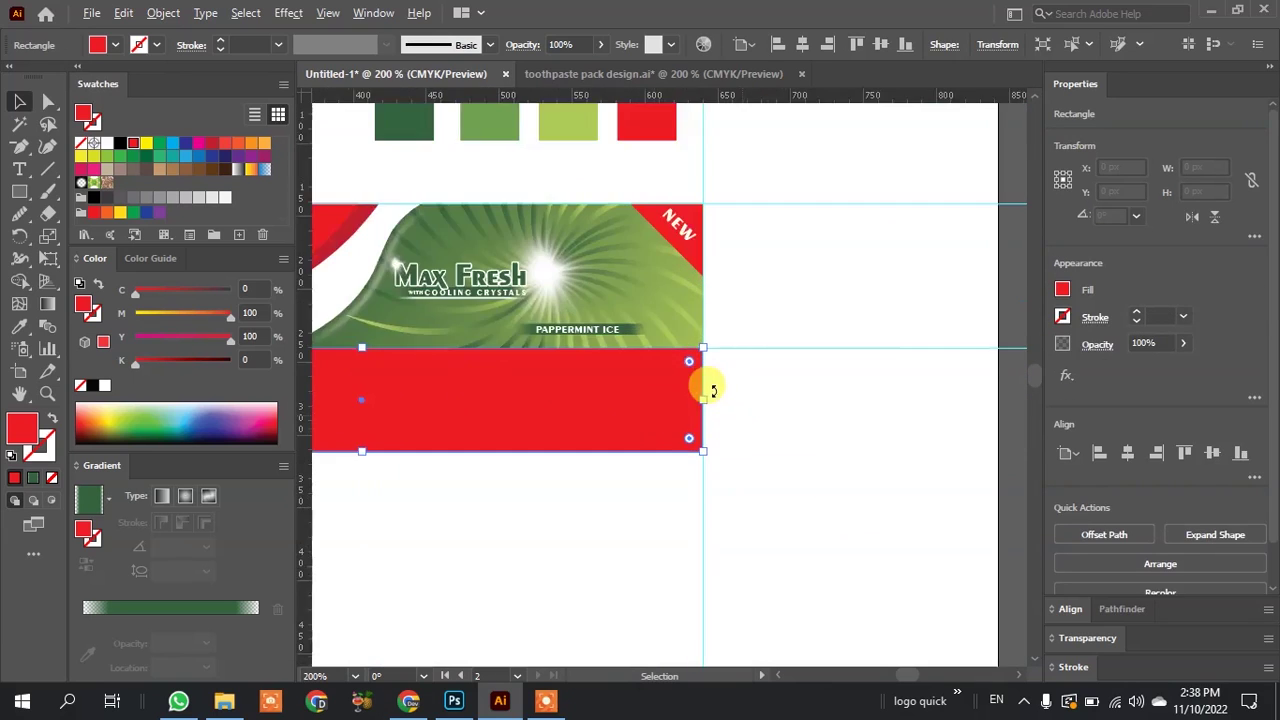
scroll(712, 390, up, 2)
Move the red band flush beneath the green Max Fresh panel.
click(779, 366)
scroll(779, 371, down, 1)
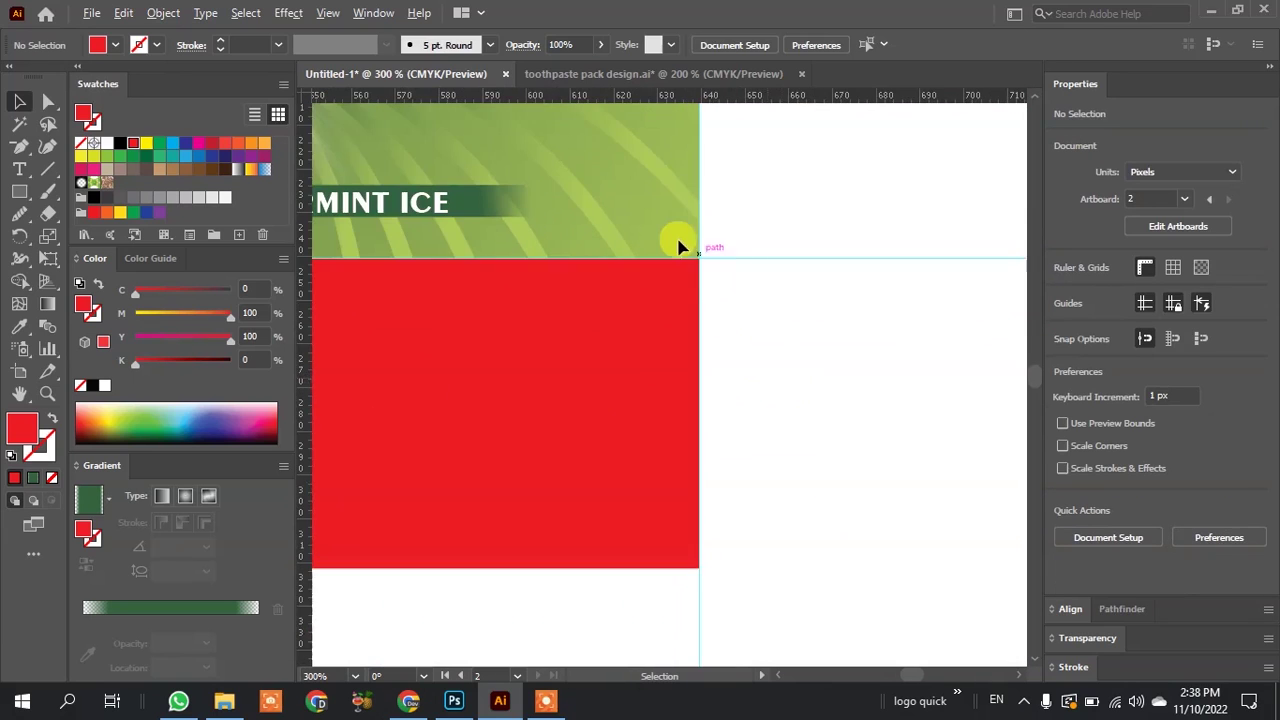
scroll(676, 230, up, 2)
scroll(700, 300, up, 1)
mouse_move(737, 409)
mouse_down()
mouse_move(762, 422)
mouse_move(759, 343)
mouse_up()
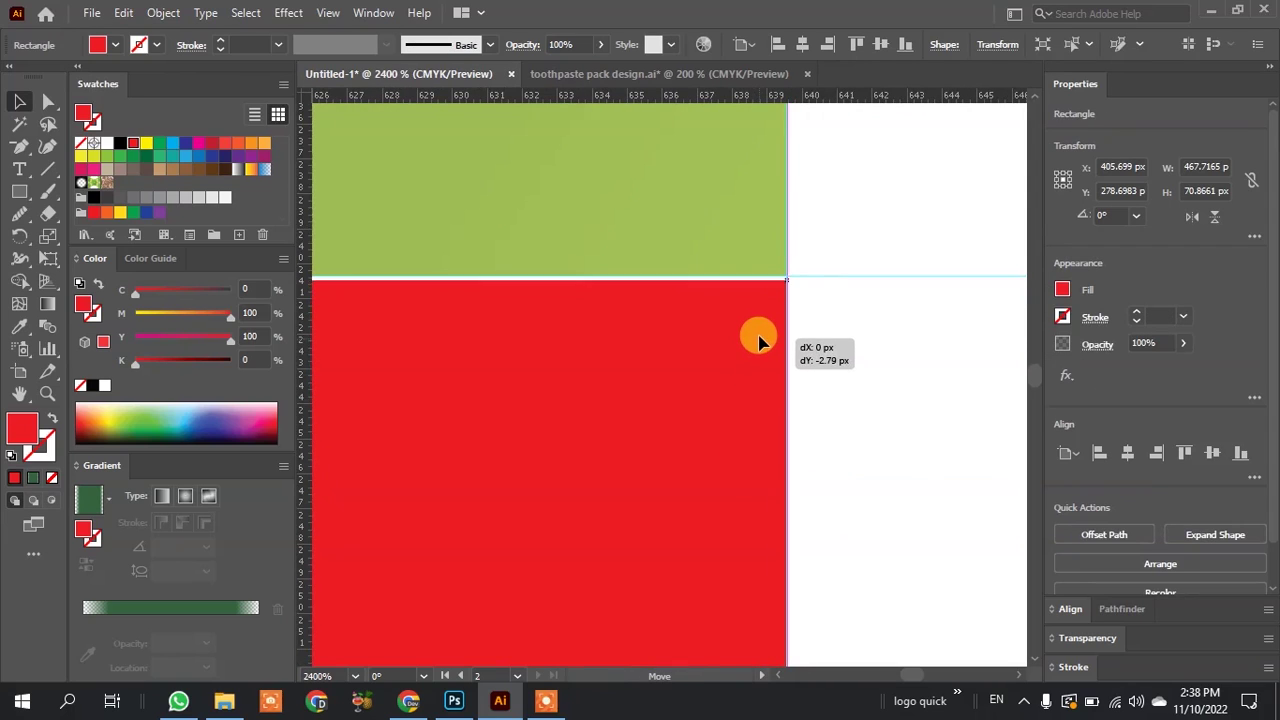
drag(759, 343, 754, 334)
click(986, 345)
scroll(986, 346, down, 3)
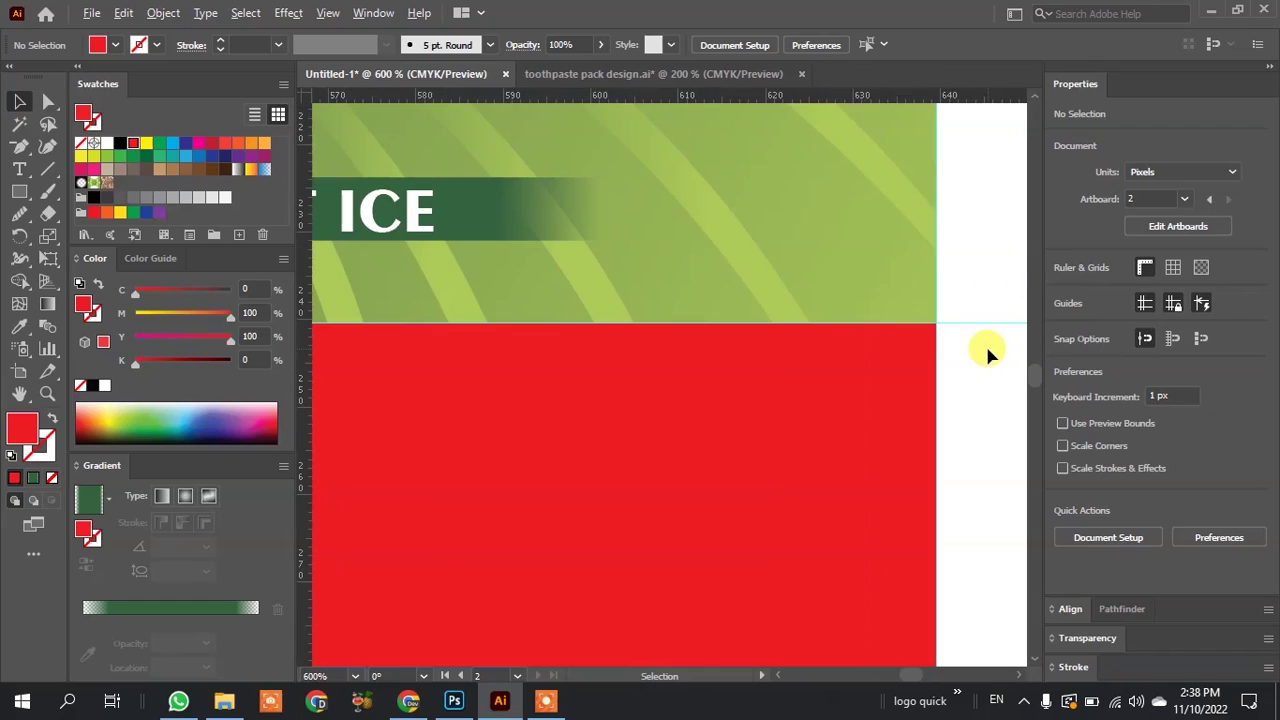
scroll(985, 343, down, 1)
scroll(985, 343, down, 2)
scroll(985, 345, down, 2)
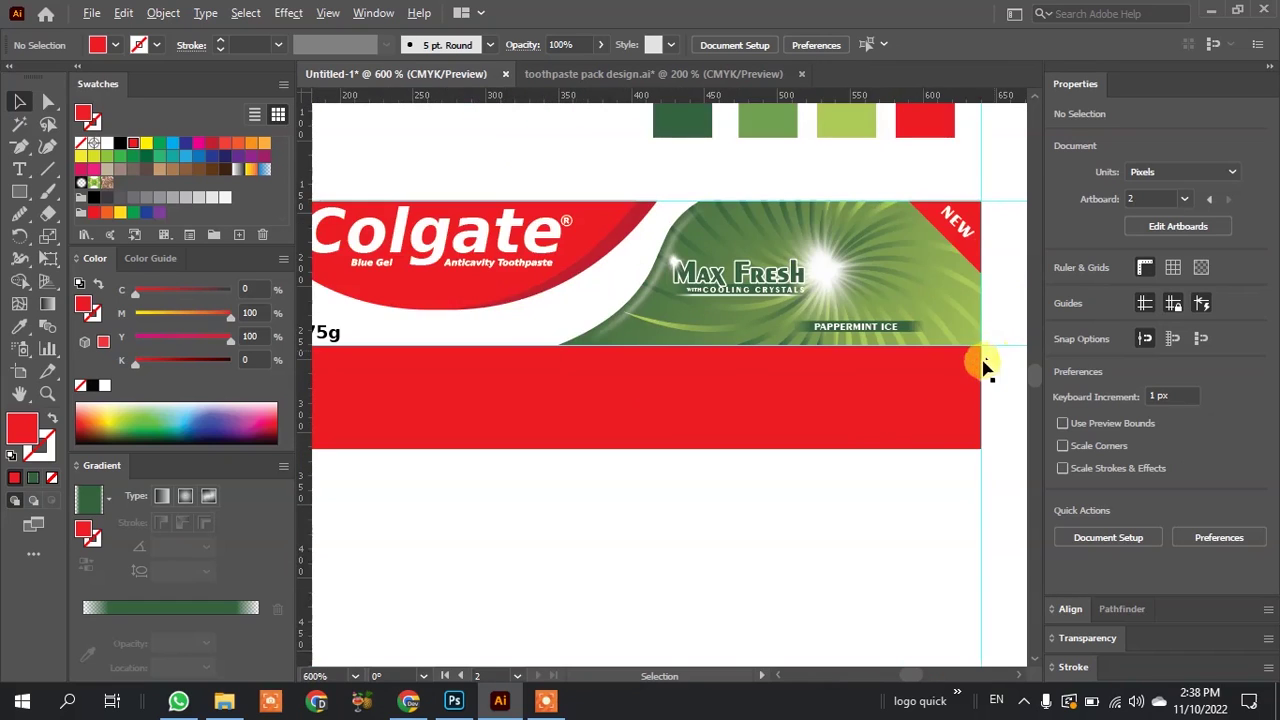
scroll(895, 450, down, 1)
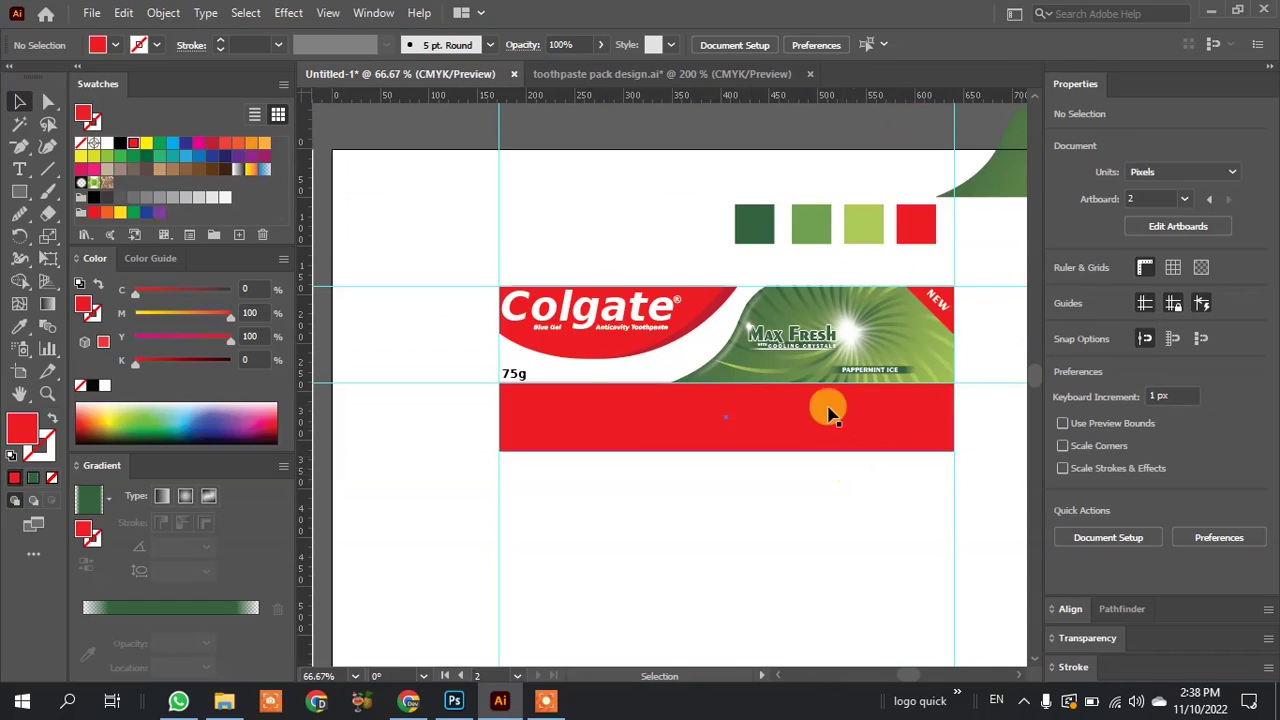
scroll(823, 403, up, 1)
Draw a curved Pen path from inside the red band bending past its right edge.
click(20, 148)
scroll(590, 485, down, 1)
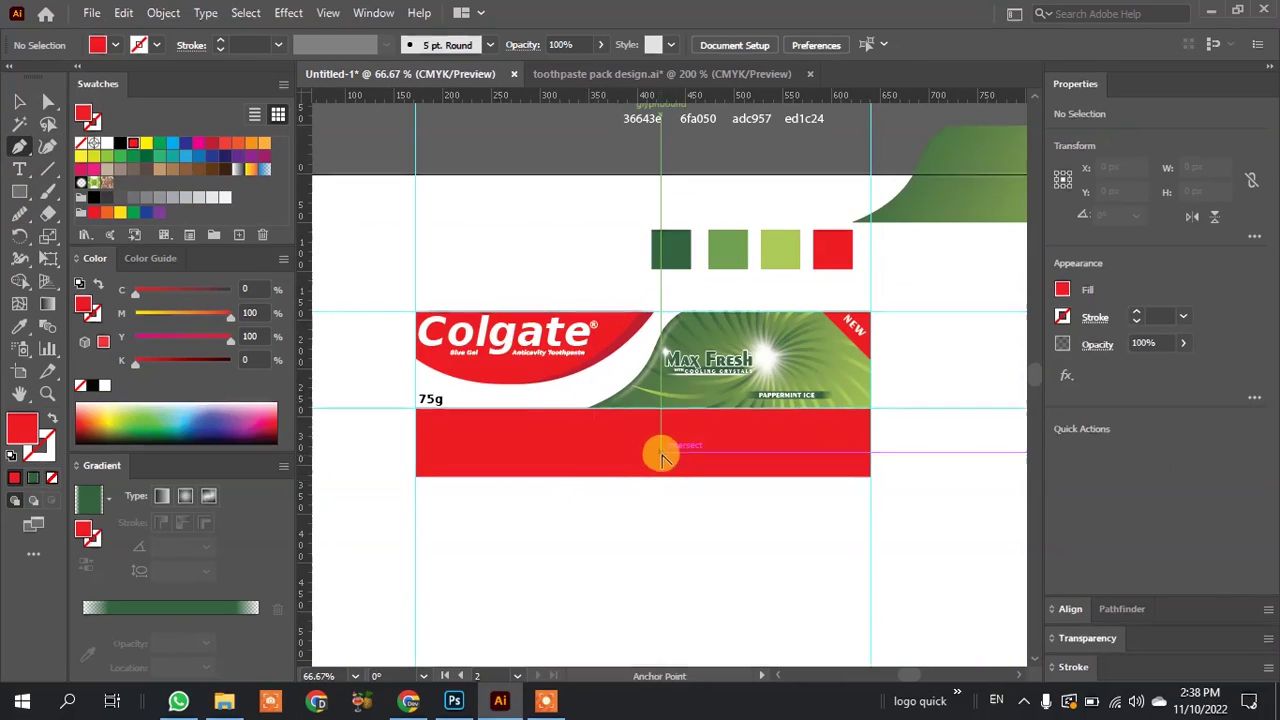
scroll(660, 455, up, 1)
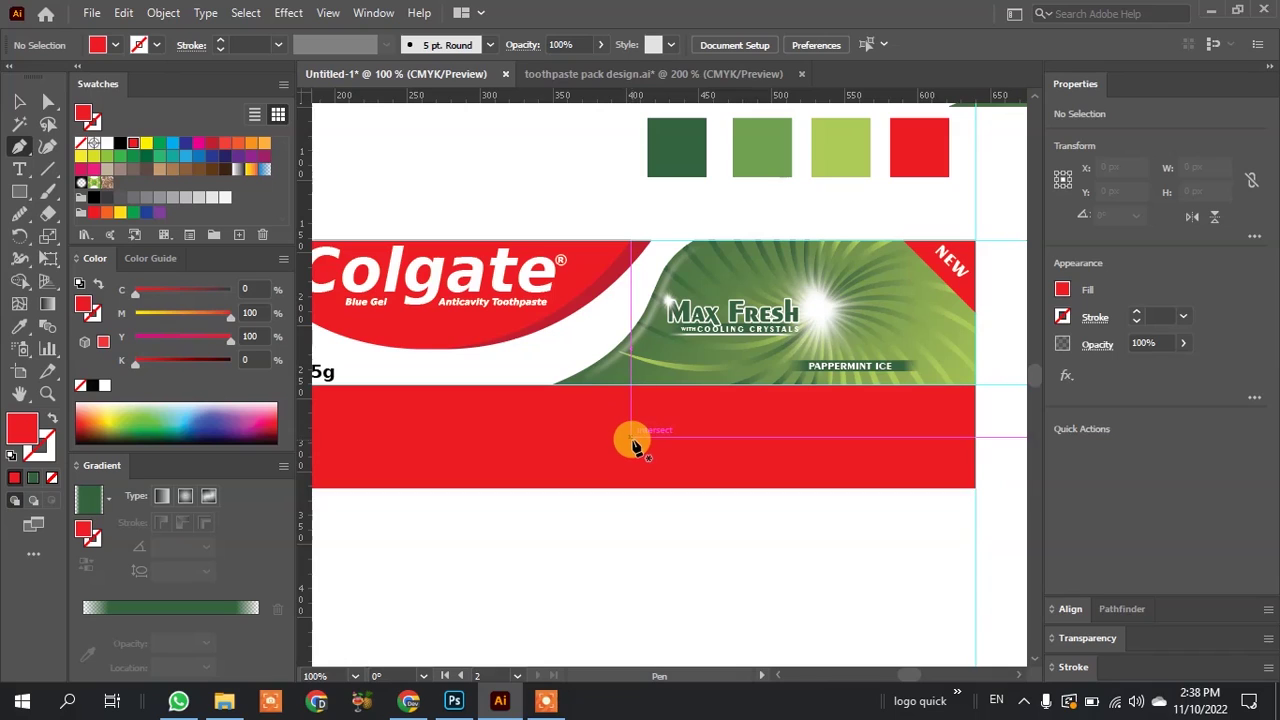
click(637, 440)
scroll(740, 382, down, 2)
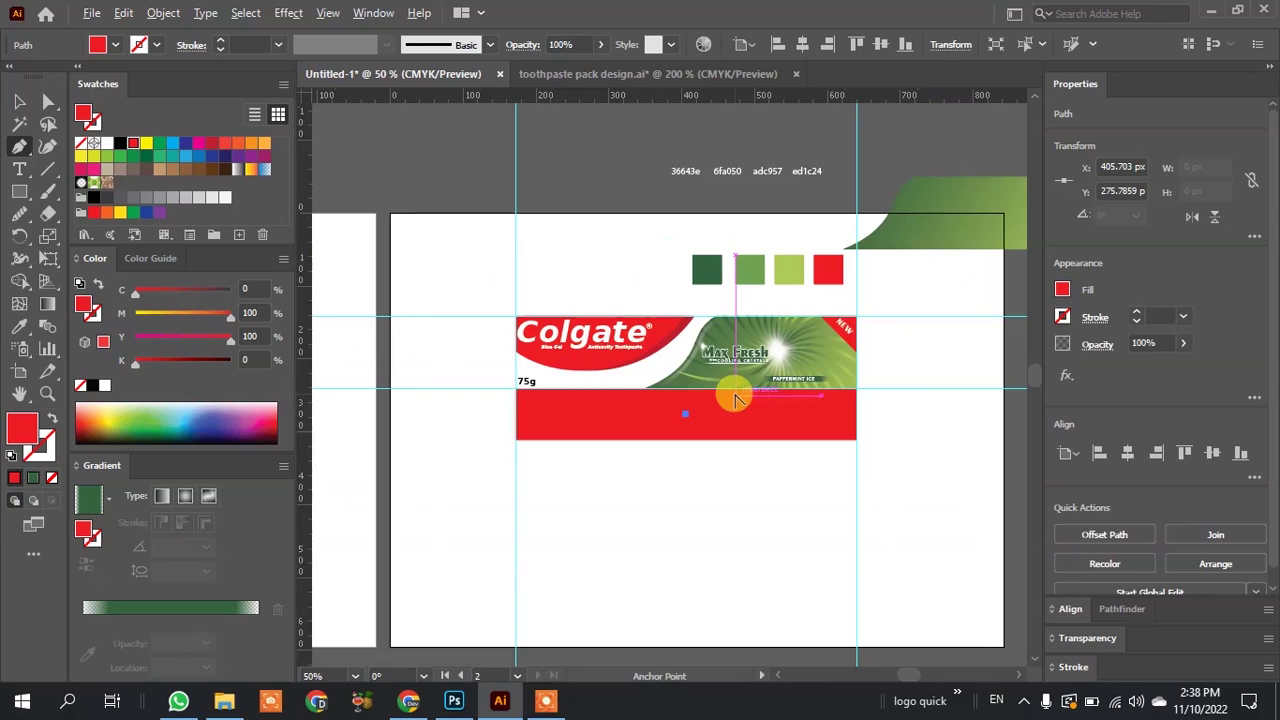
drag(812, 352, 863, 373)
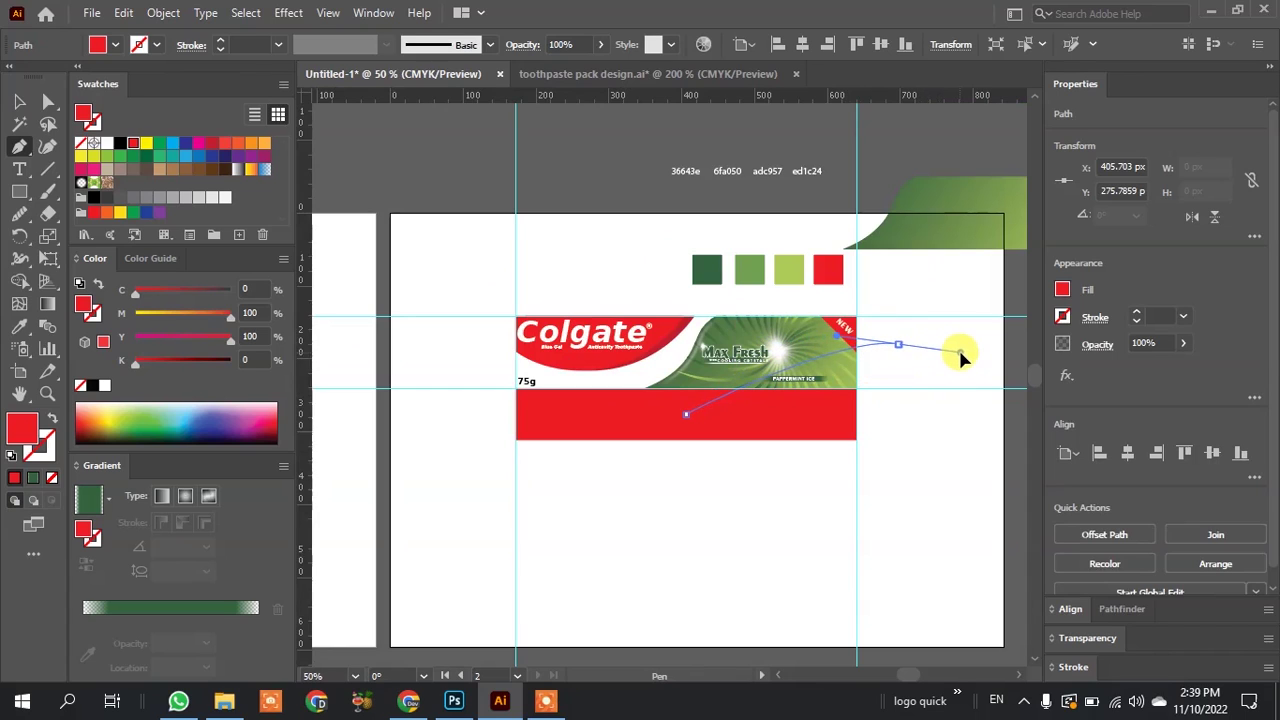
drag(960, 358, 975, 372)
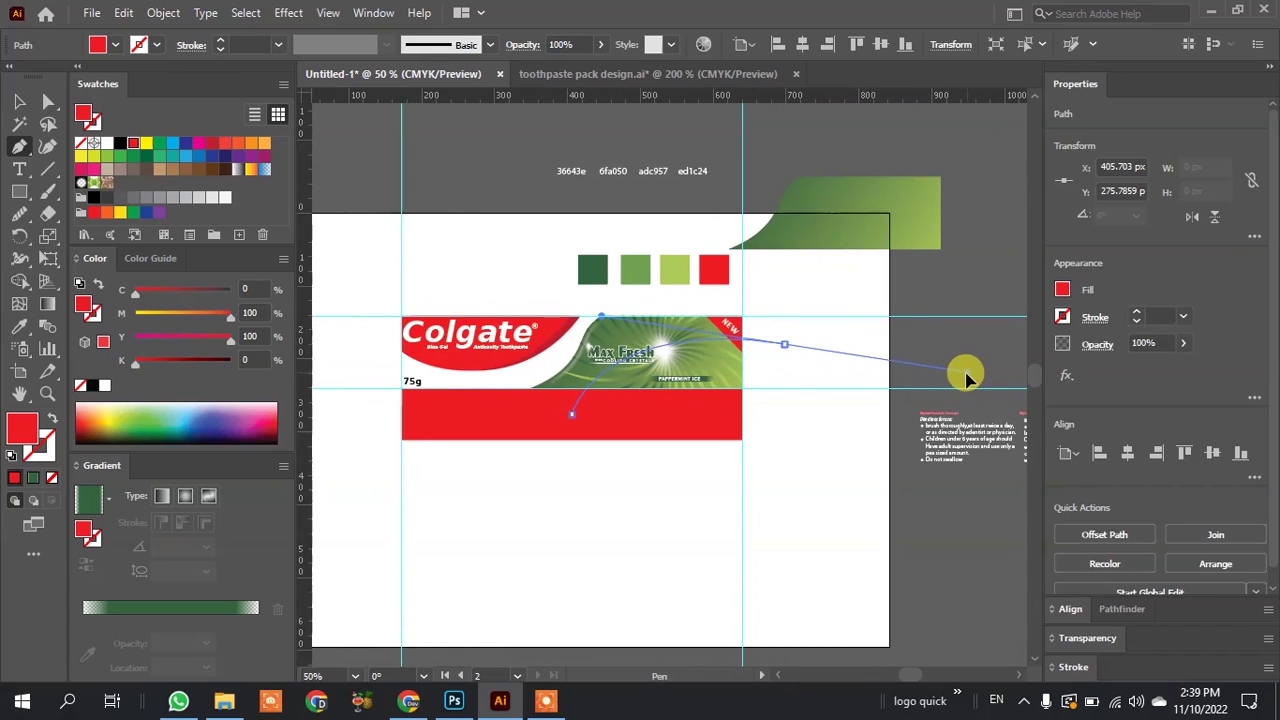
drag(952, 375, 917, 487)
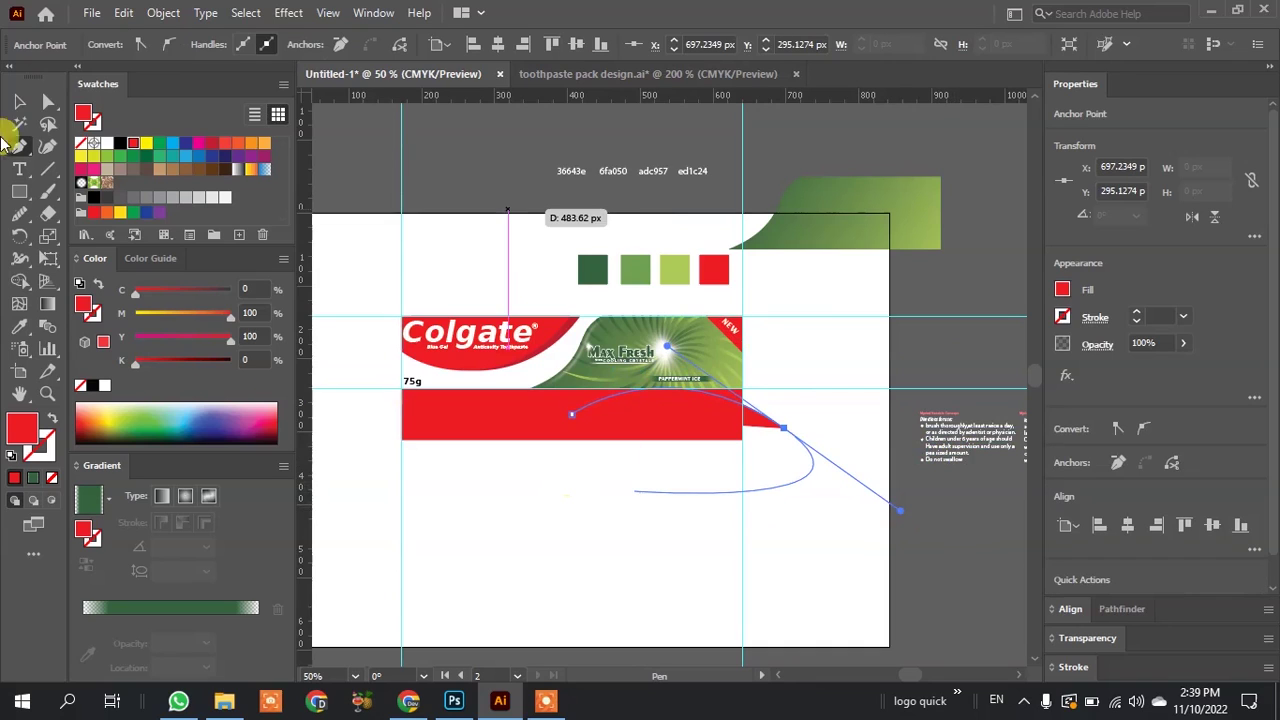
Reset the new path to default stroke and set its fill to None.
click(19, 101)
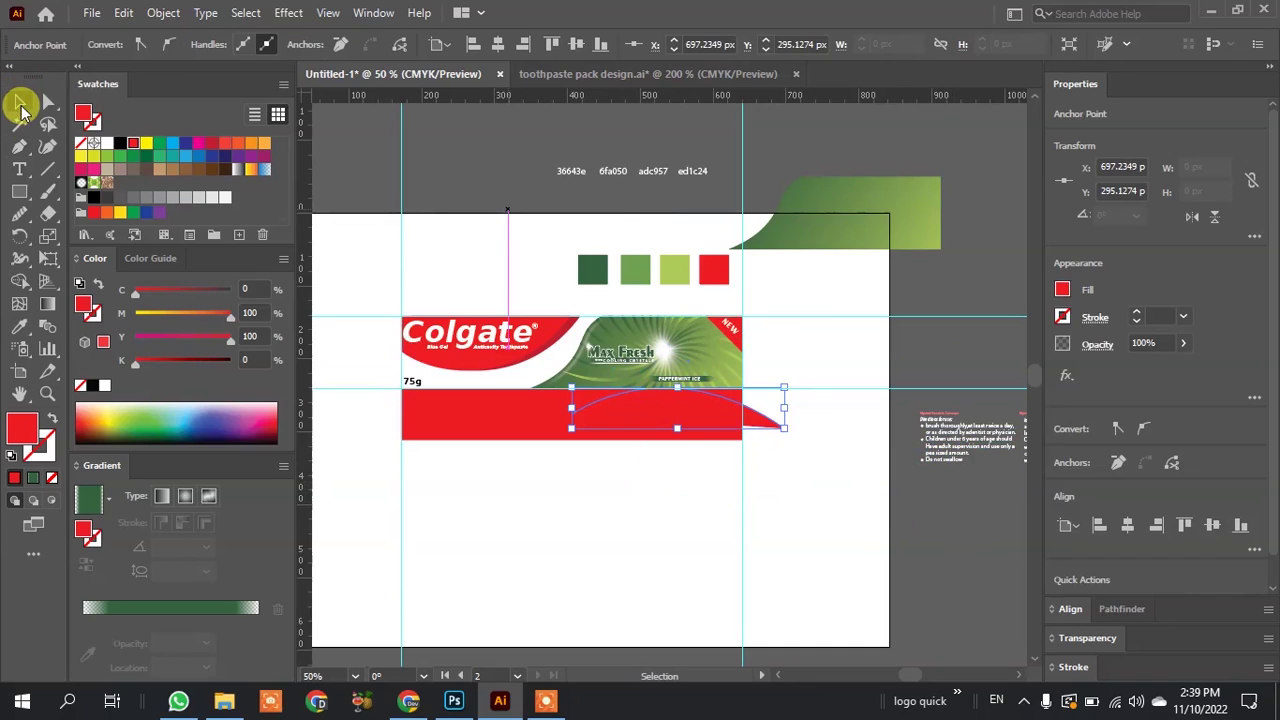
click(11, 459)
click(51, 479)
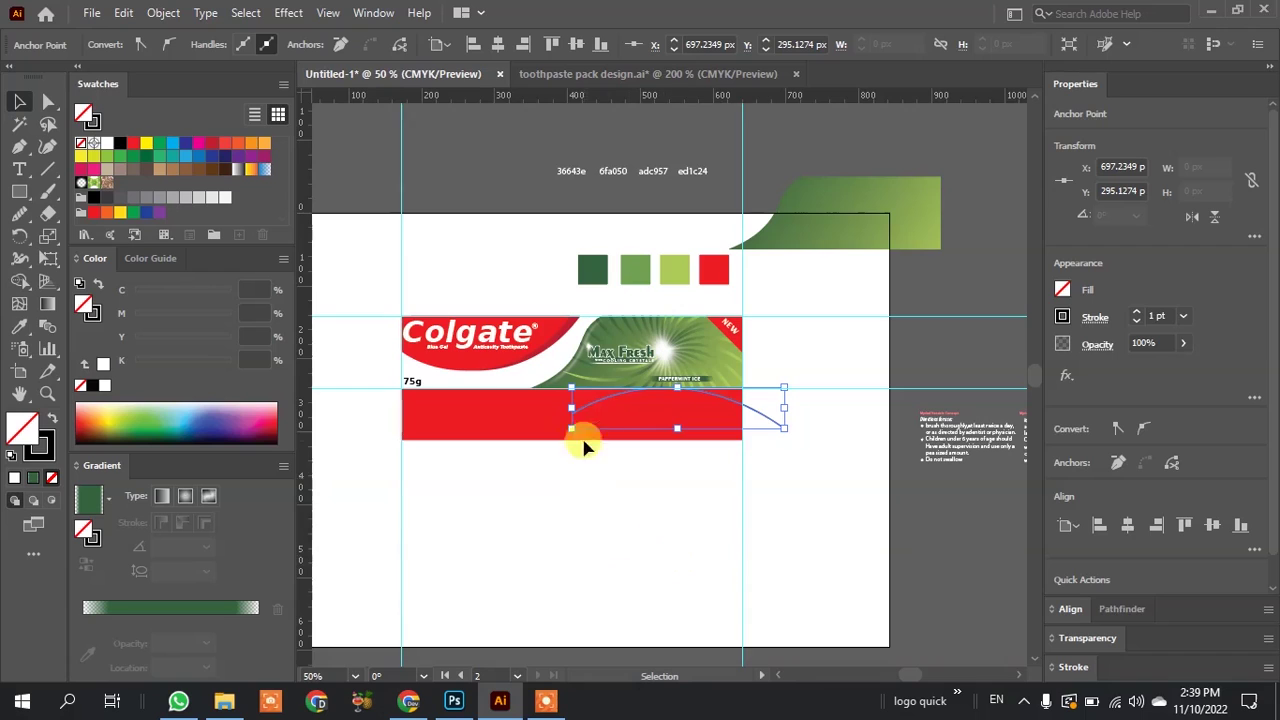
Select the curve crossing the red band.
scroll(603, 391, up, 4)
scroll(603, 391, up, 1)
scroll(603, 391, up, 2)
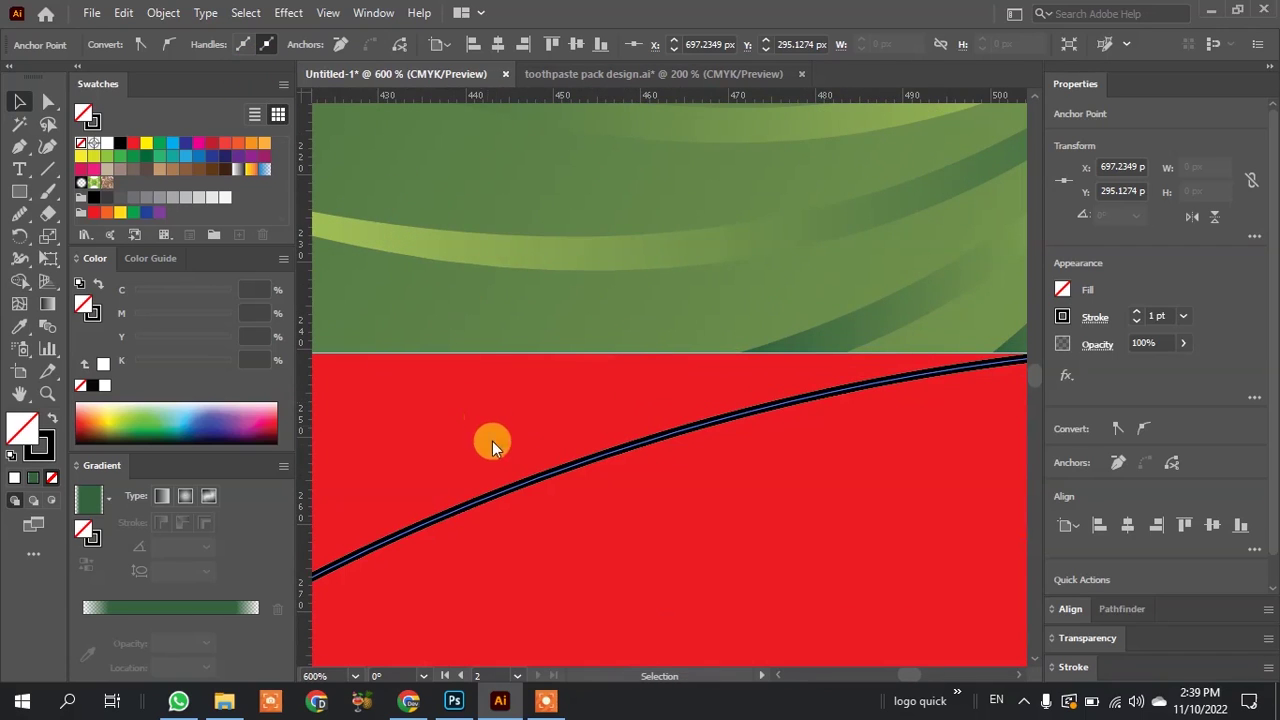
click(831, 341)
scroll(820, 360, down, 6)
click(611, 526)
scroll(750, 388, up, 1)
scroll(750, 388, up, 3)
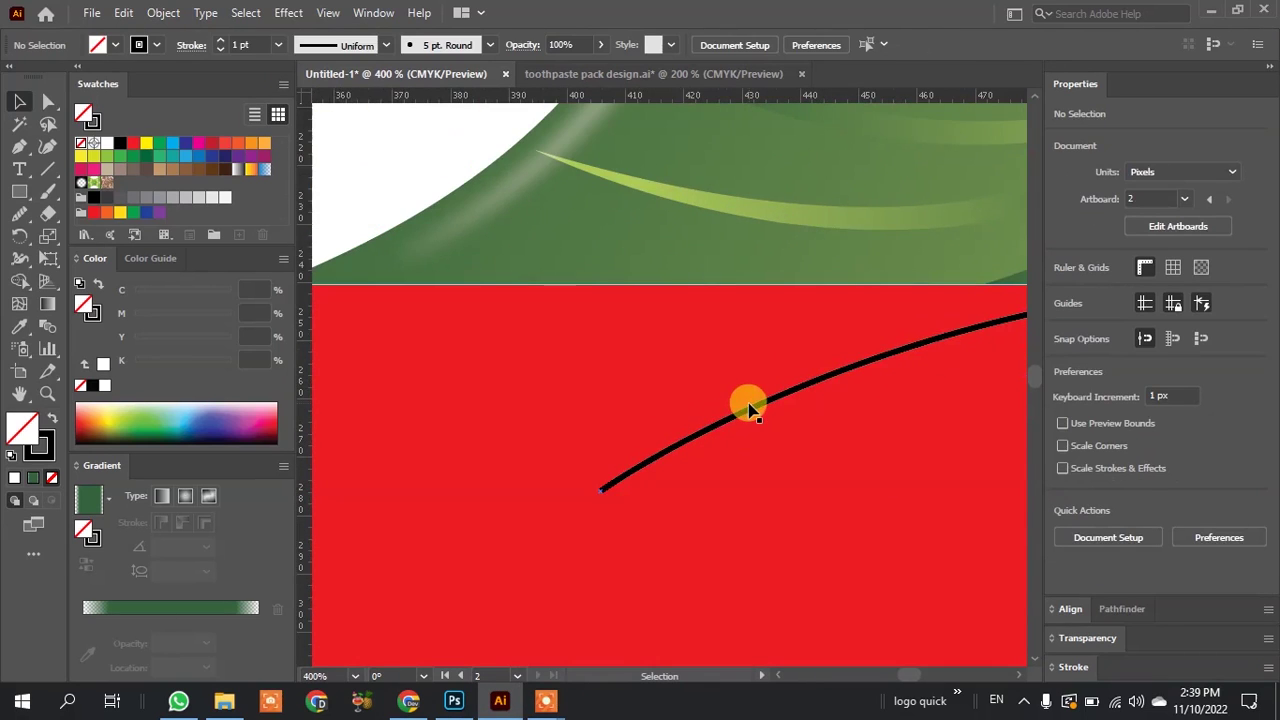
click(737, 414)
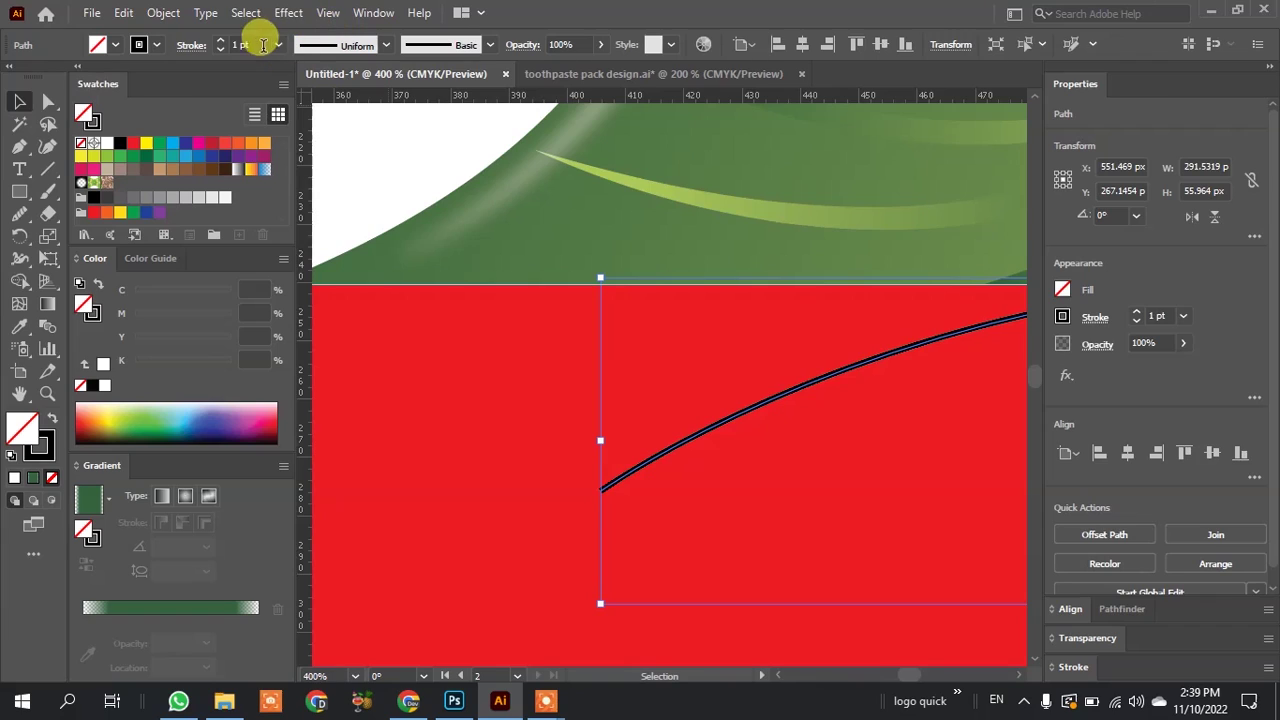
Apply Width Profile 1 so the curve tapers at both ends.
scroll(255, 45, up, 2)
scroll(256, 45, up, 1)
scroll(256, 45, down, 1)
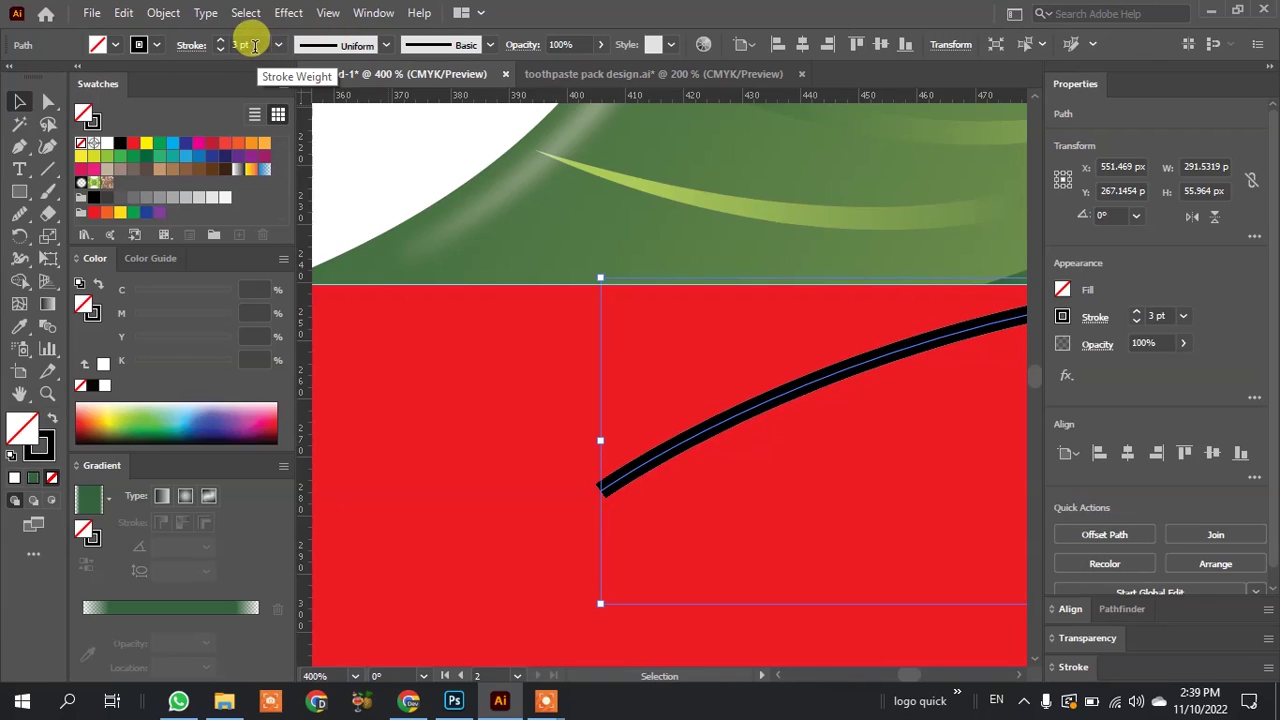
click(325, 44)
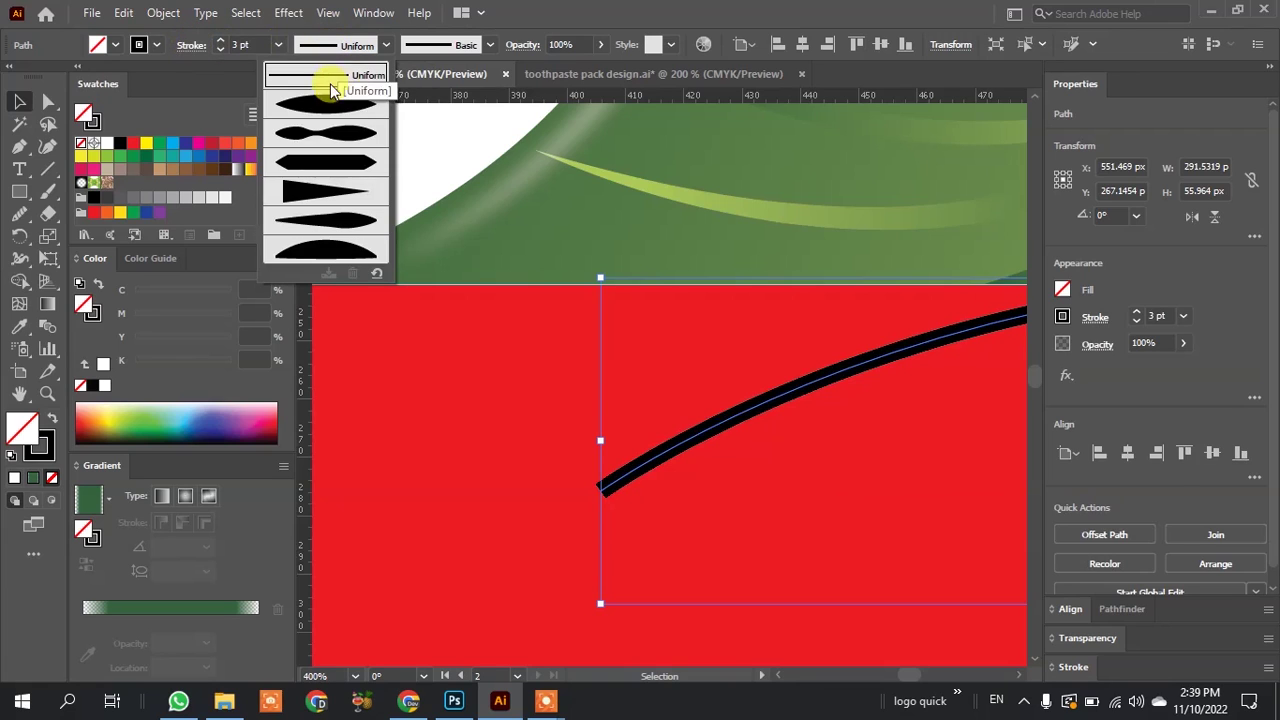
click(326, 88)
scroll(323, 104, down, 3)
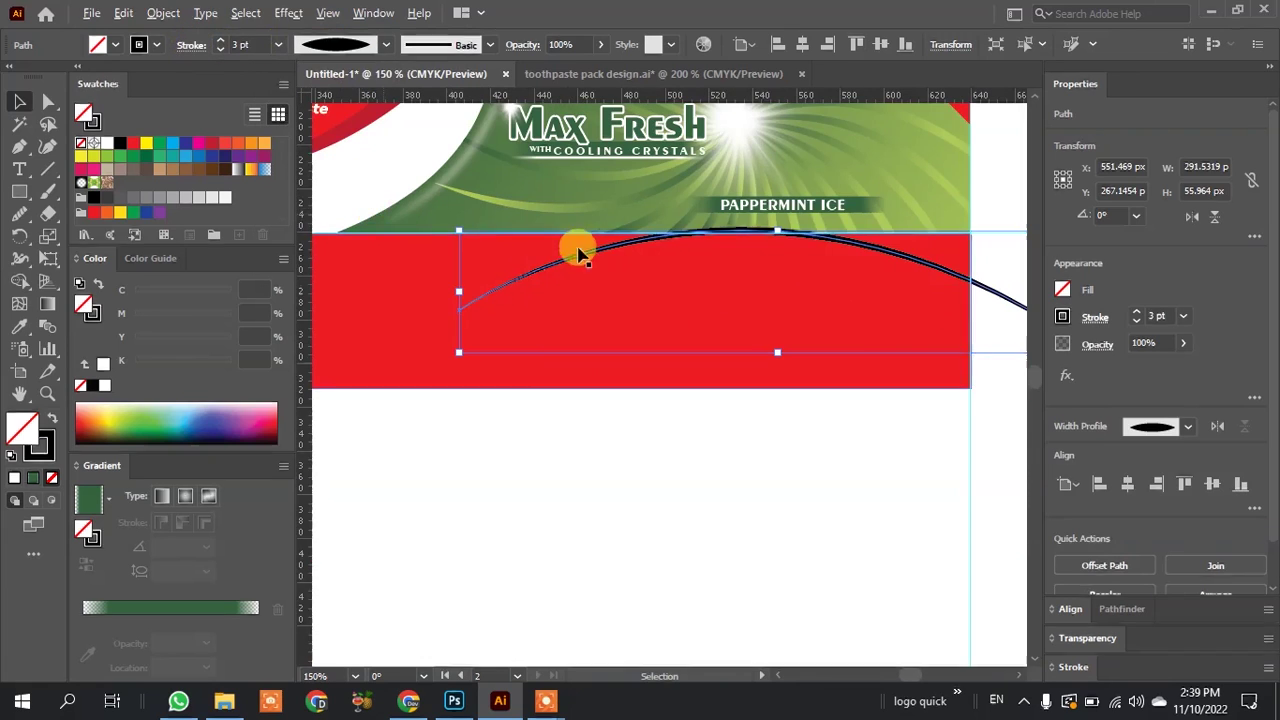
scroll(580, 250, up, 1)
scroll(591, 251, up, 2)
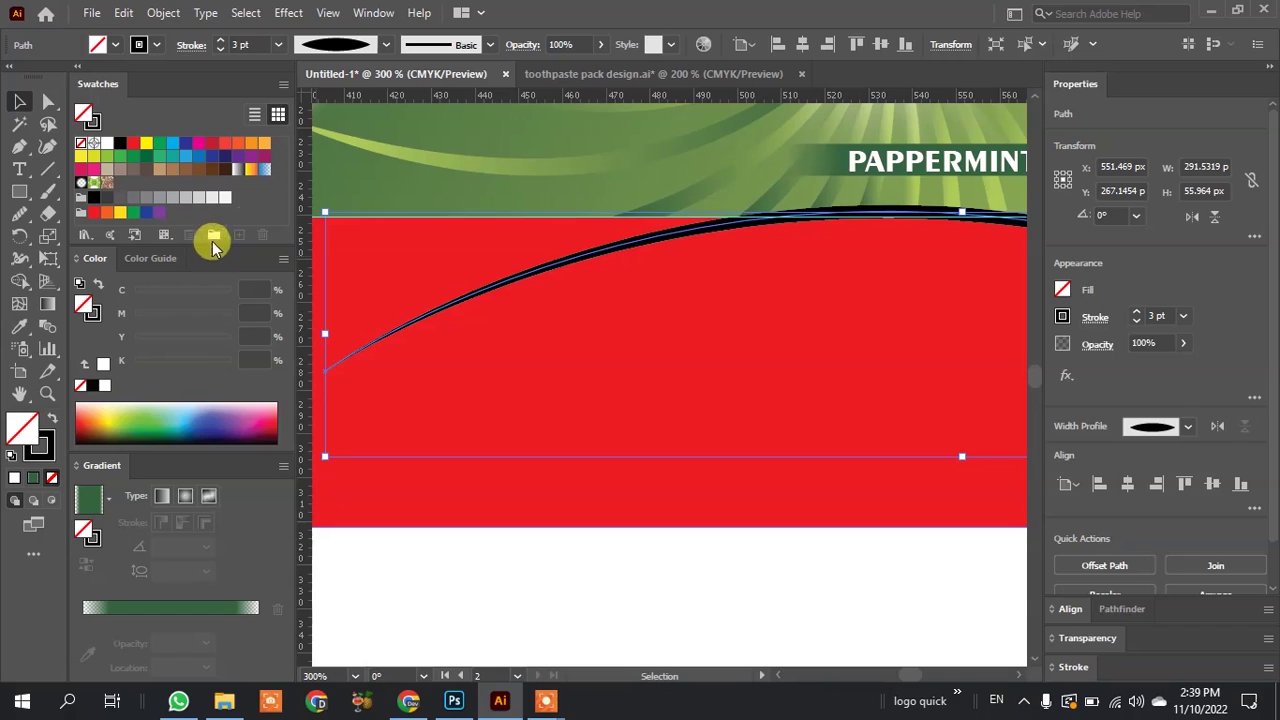
Outline the curve's stroke into a filled shape with Object > Path > Outline Stroke.
click(177, 14)
mouse_move(320, 453)
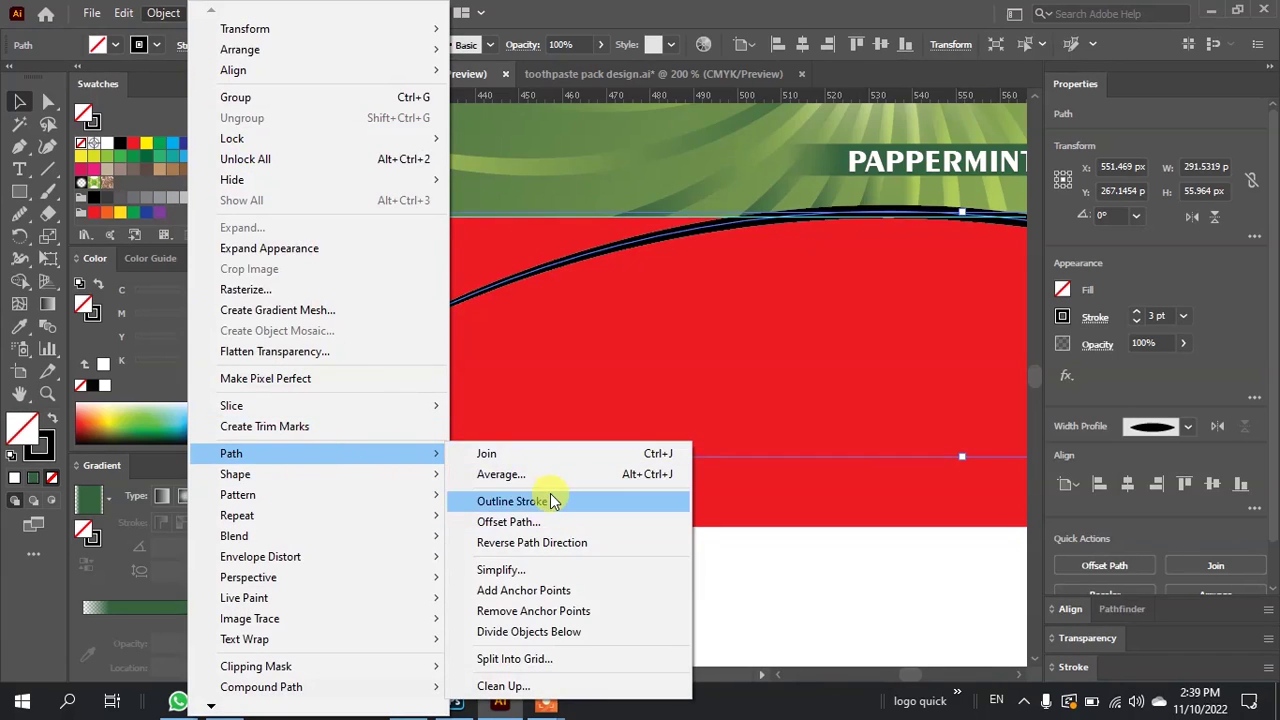
click(549, 497)
click(687, 590)
scroll(687, 590, down, 2)
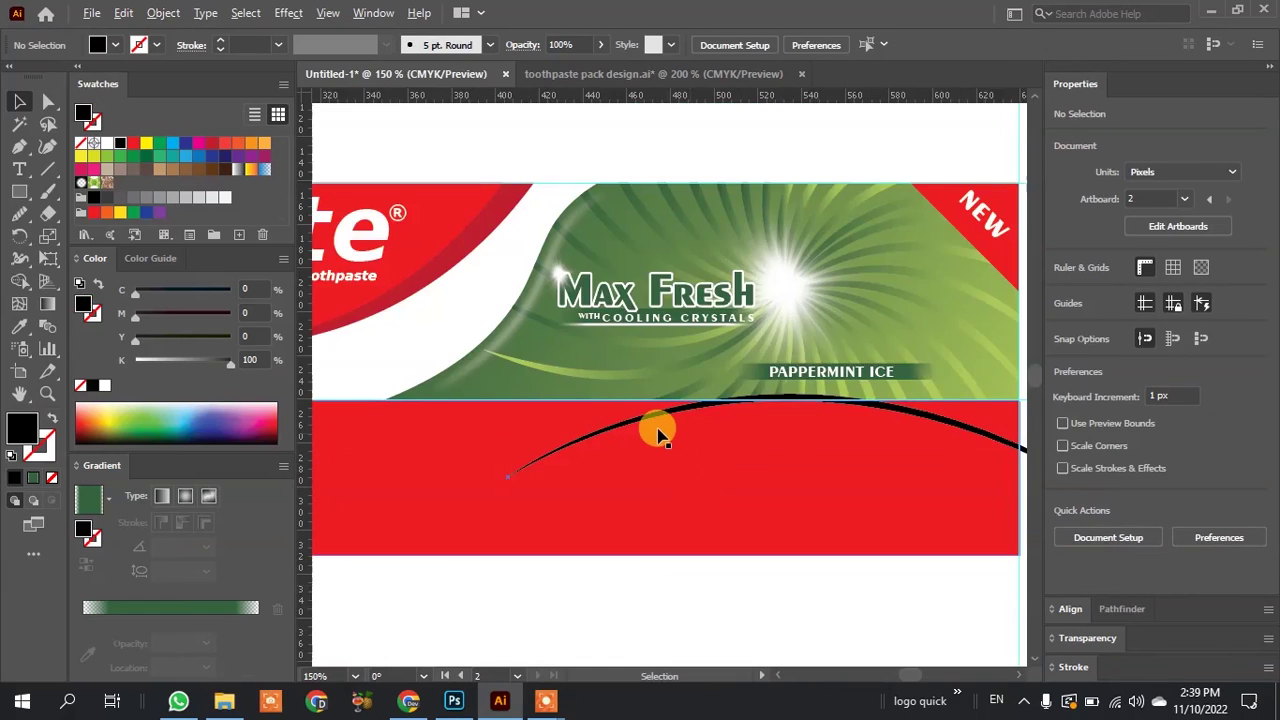
scroll(651, 429, up, 1)
Sample the band red into the outlined curve, then apply a linear gradient.
click(616, 430)
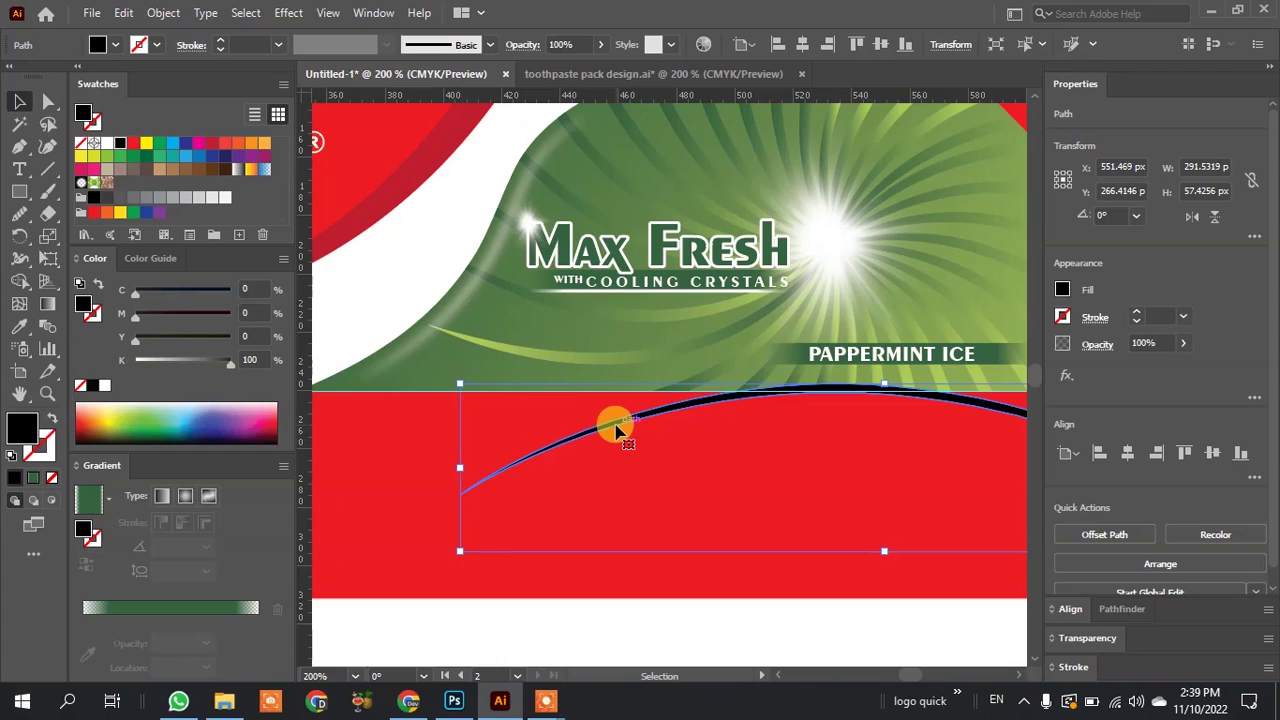
key(i)
click(627, 497)
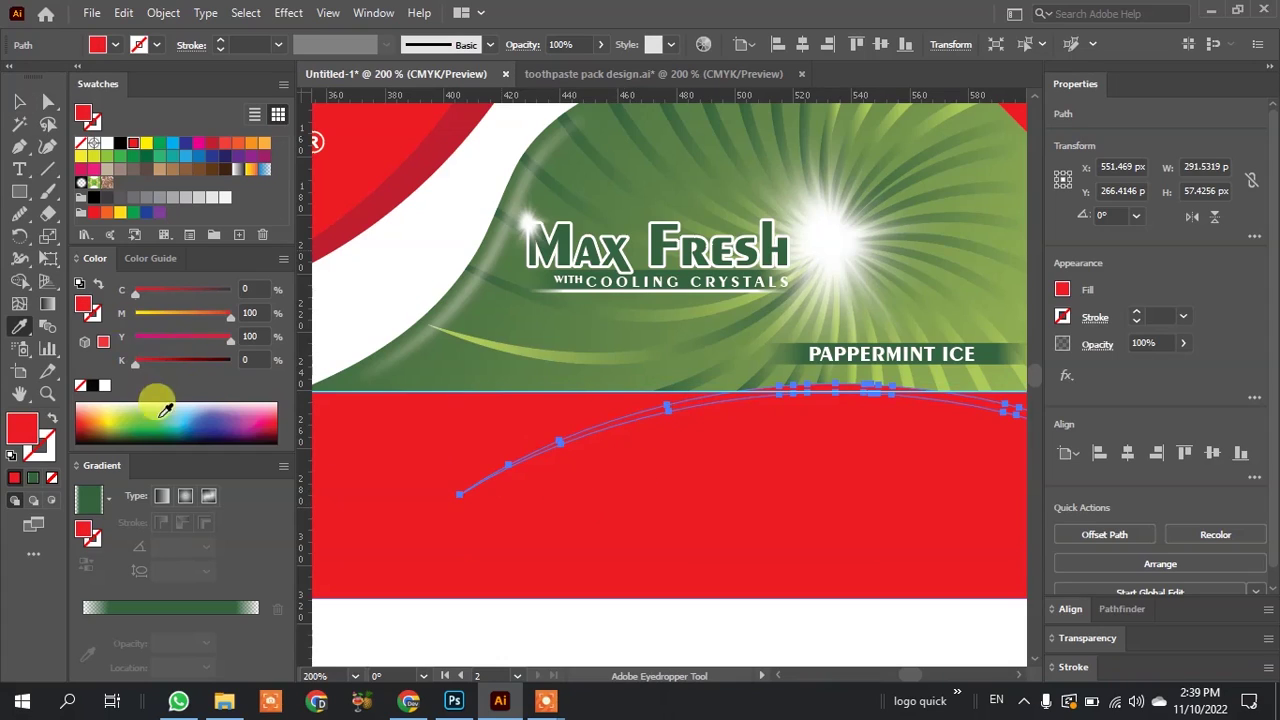
click(108, 503)
click(100, 455)
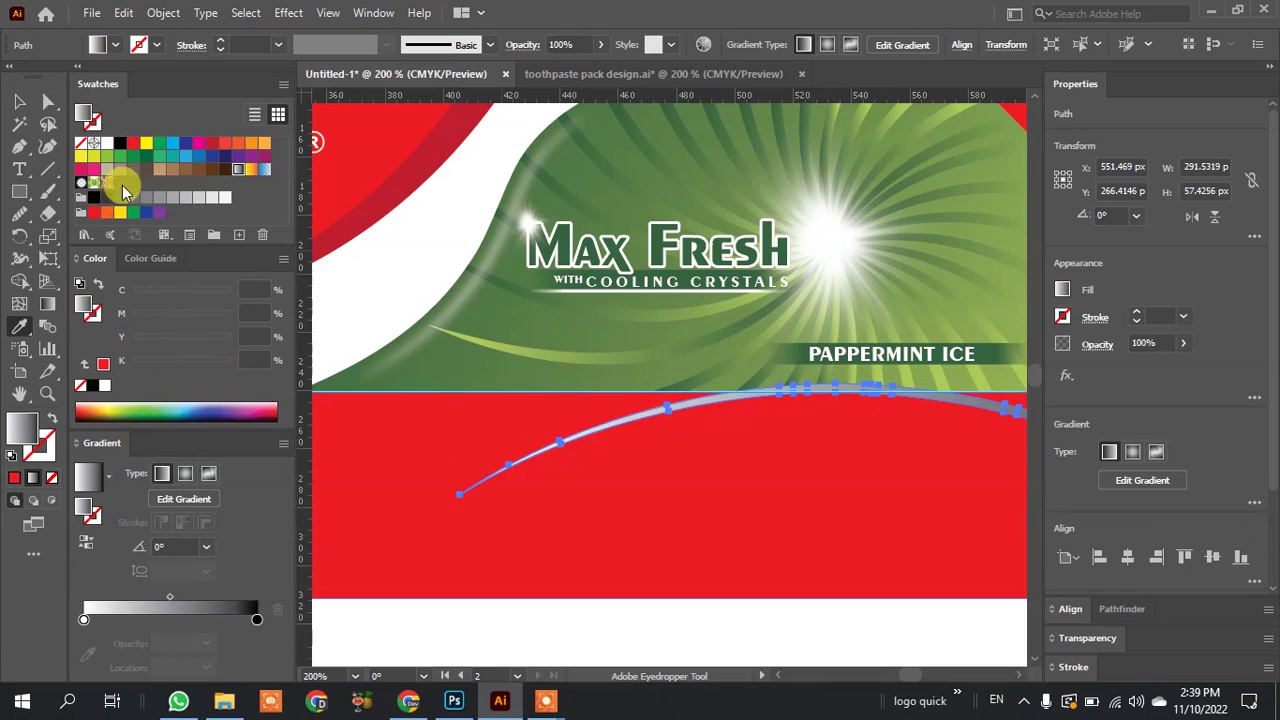
Set the gradient's left stop to CMYK Red and its right stop to the band red.
drag(135, 145, 85, 622)
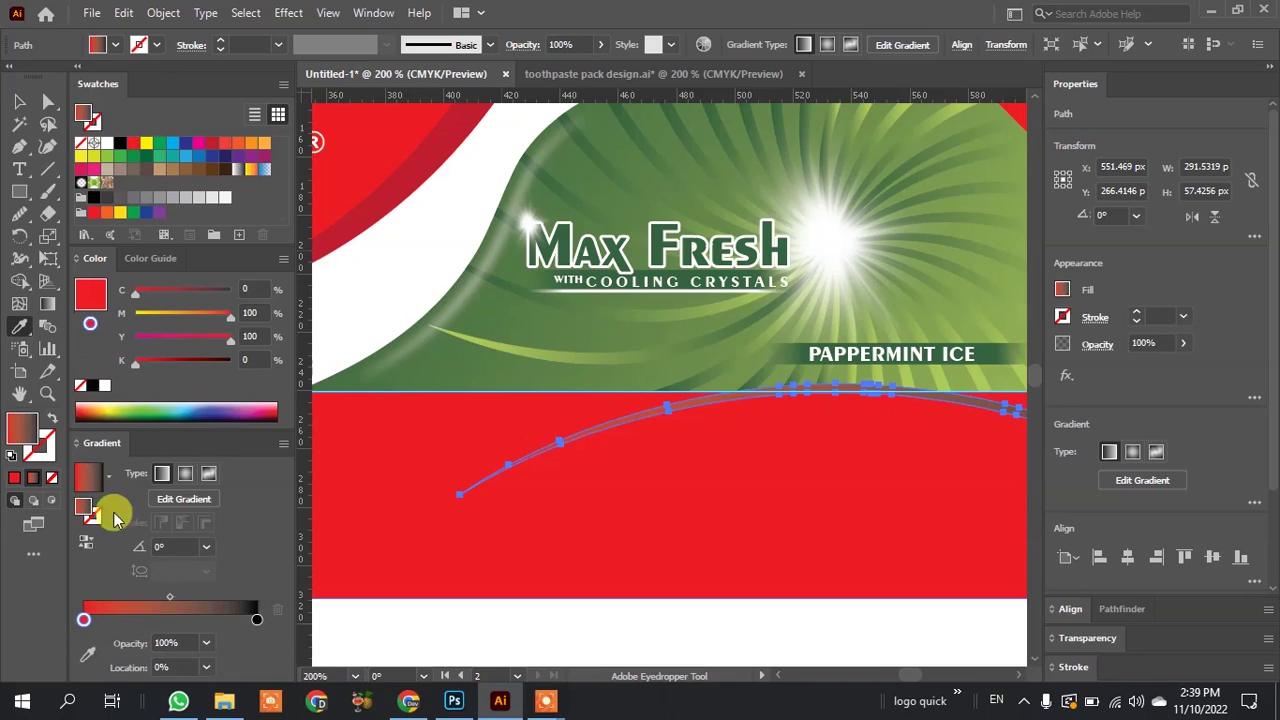
click(257, 619)
click(88, 655)
click(528, 563)
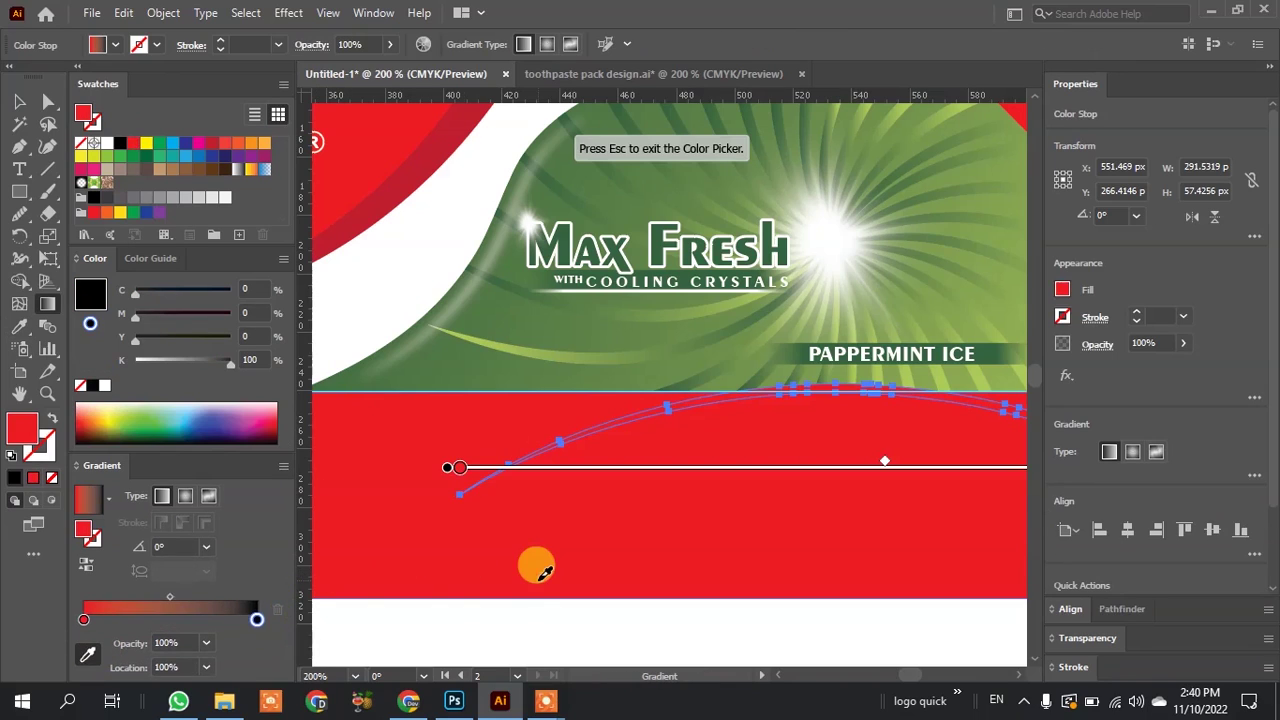
click(258, 621)
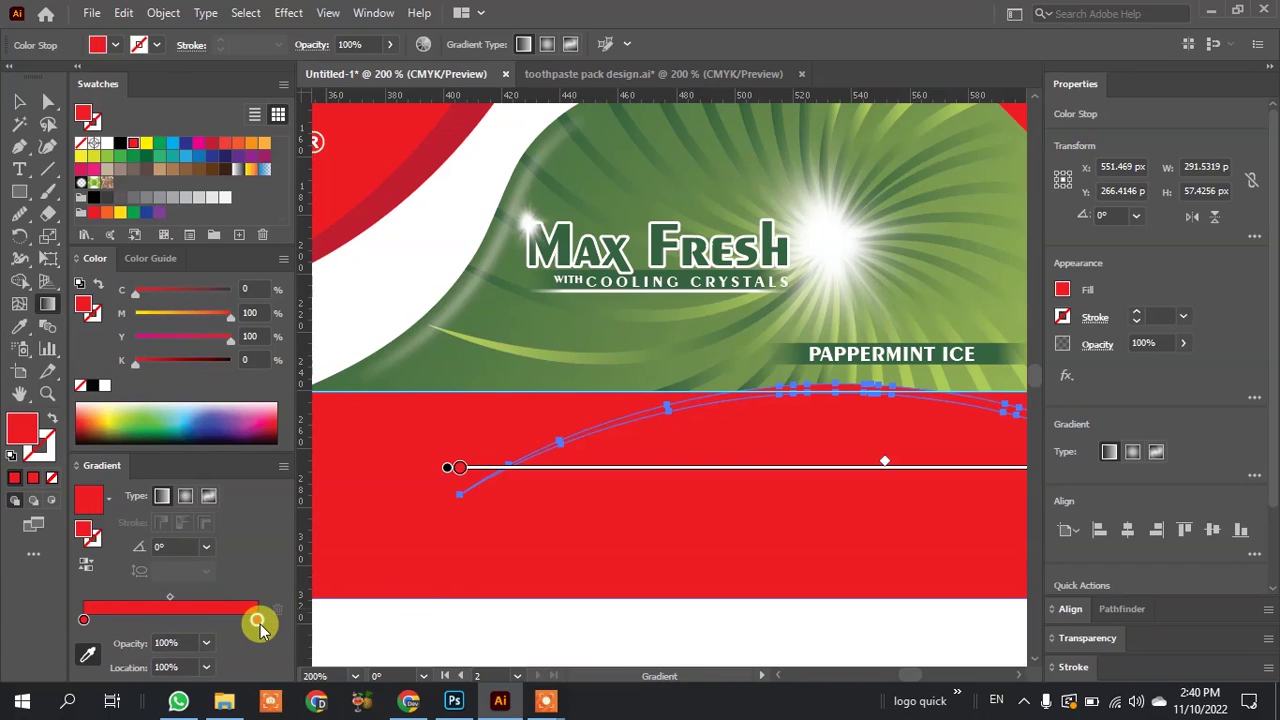
Darken the right gradient stop to 36% black in CMYK.
double_click(258, 622)
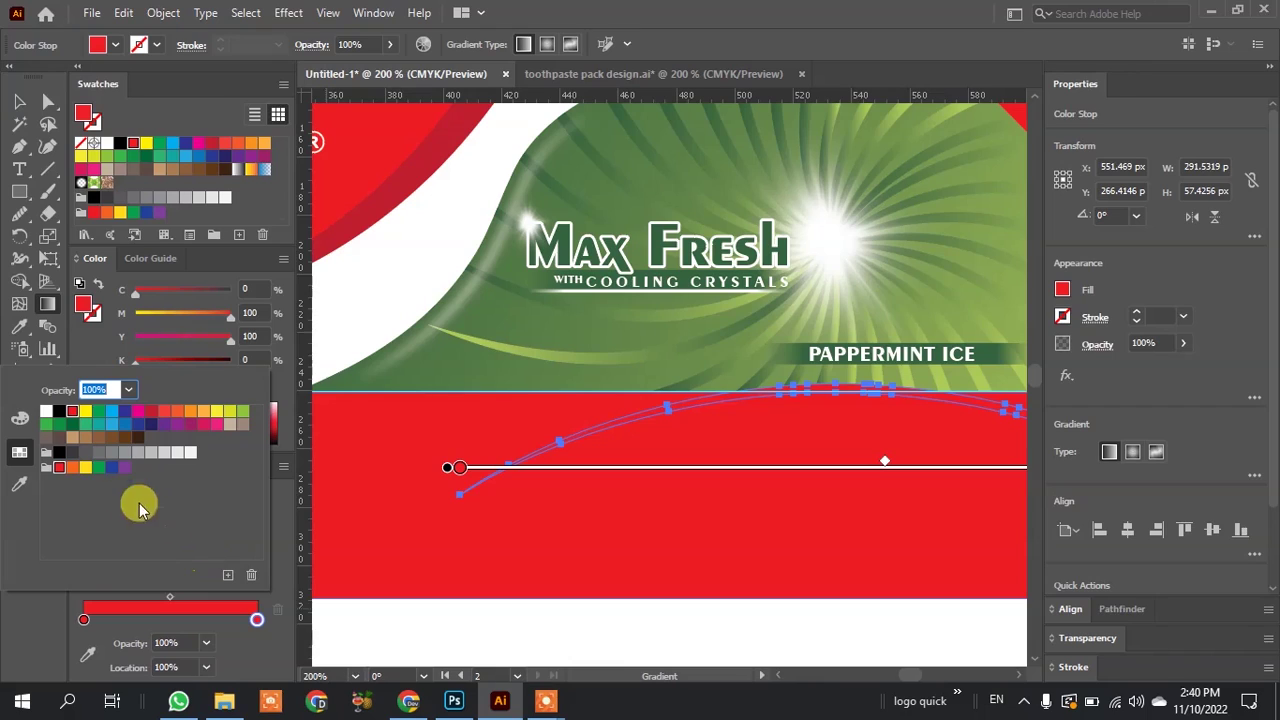
click(20, 418)
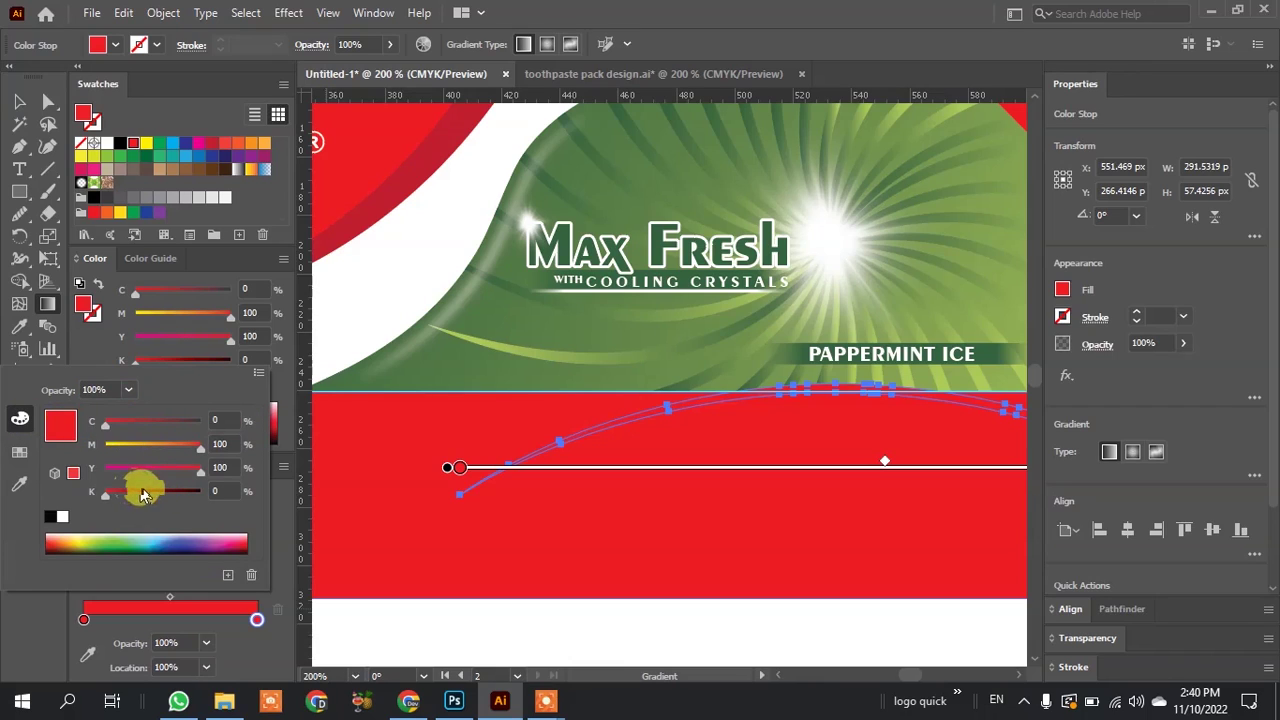
drag(123, 493, 128, 494)
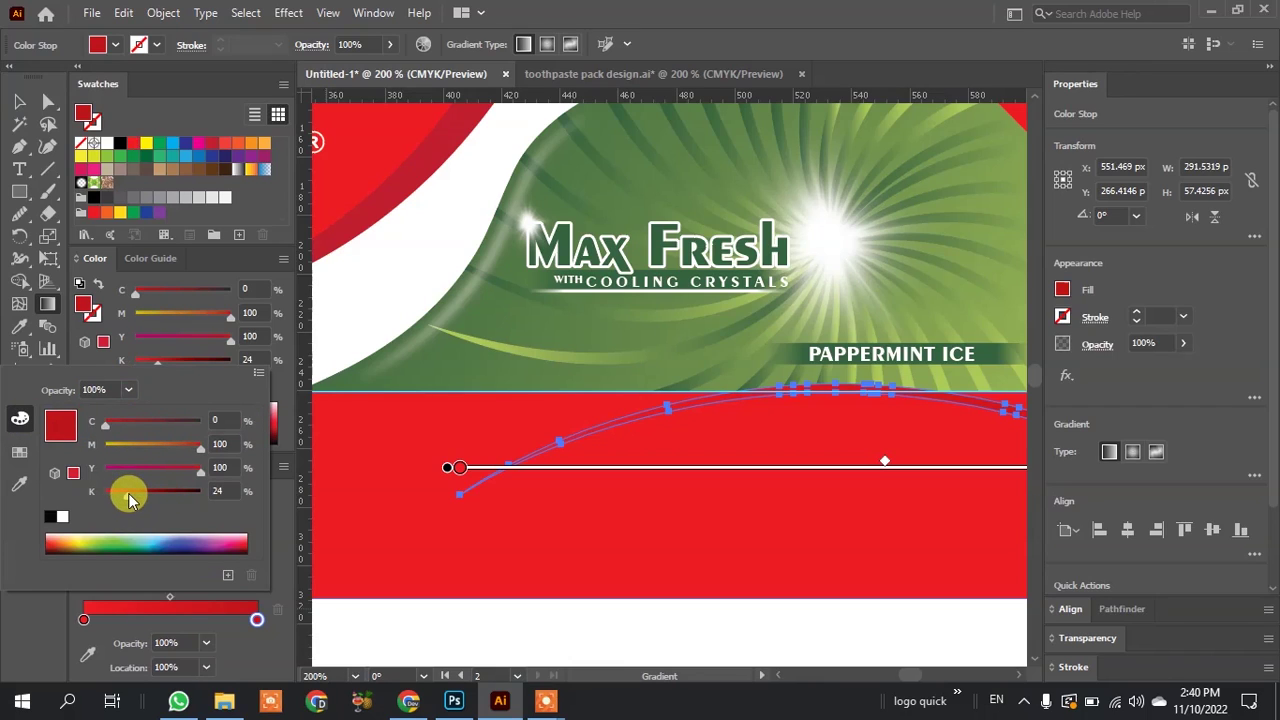
drag(132, 493, 139, 494)
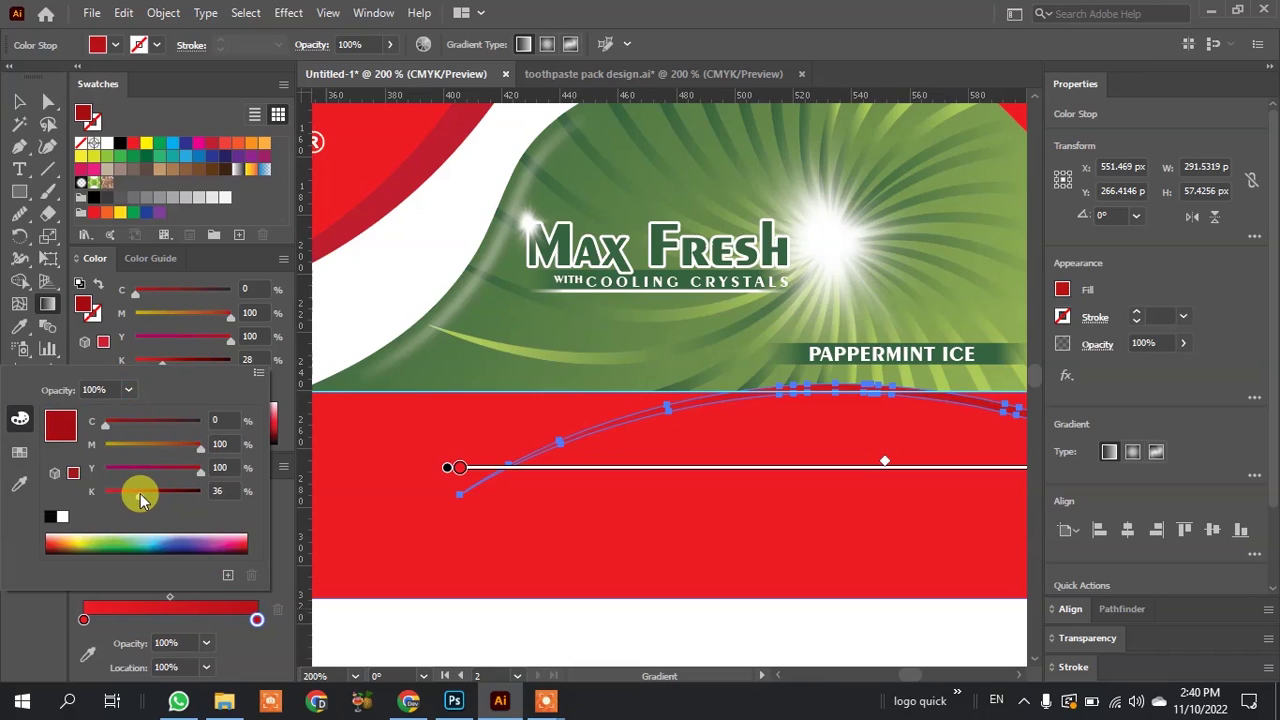
click(16, 106)
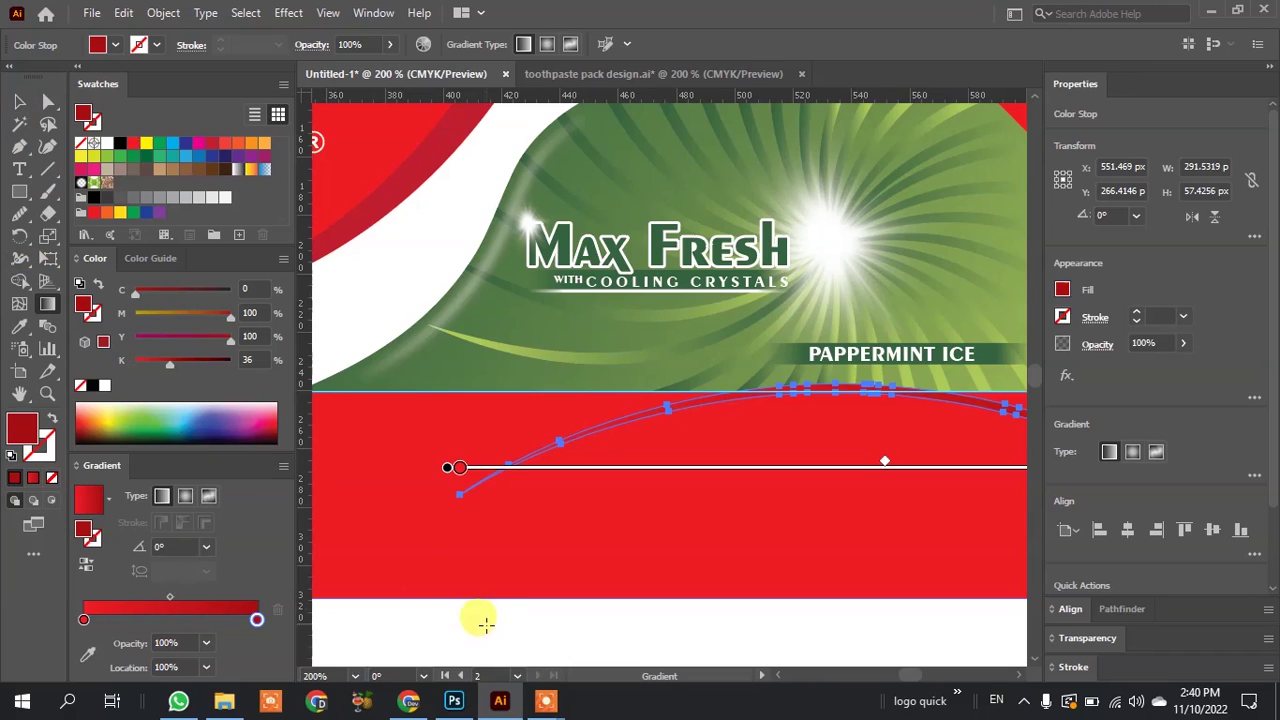
click(19, 101)
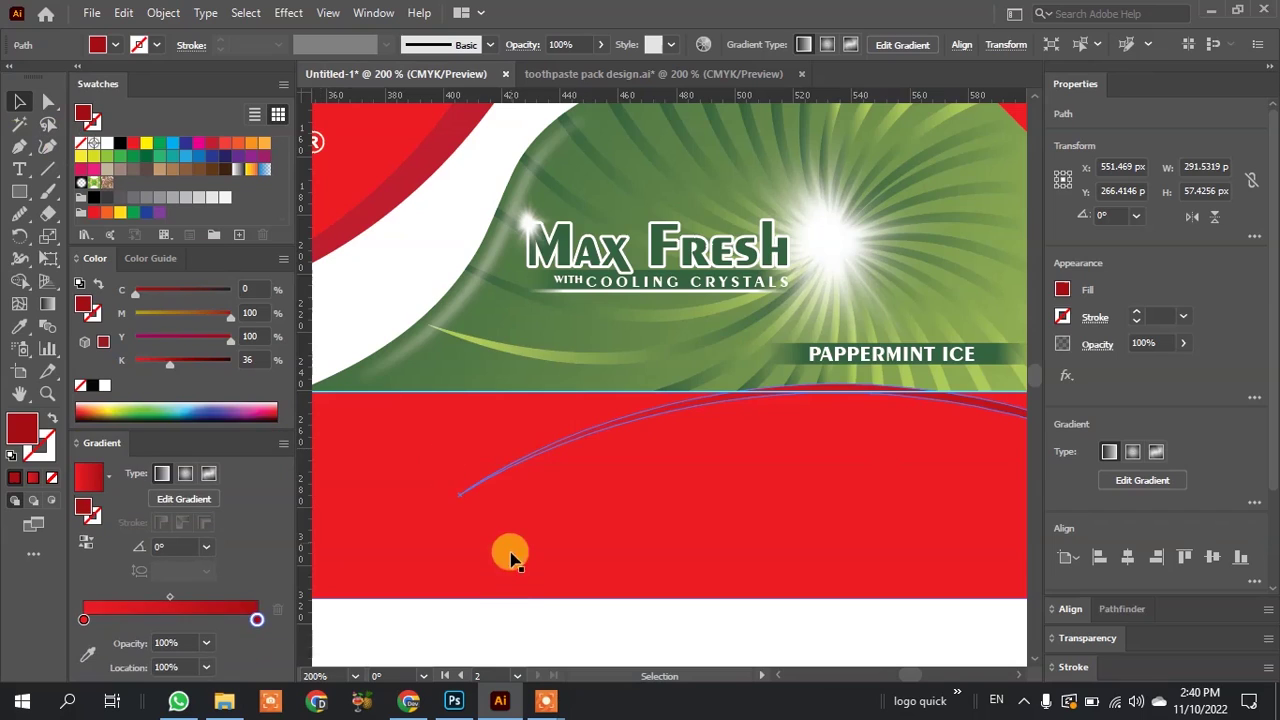
Select the gradient curve rather than the red band.
click(507, 603)
scroll(505, 601, down, 1)
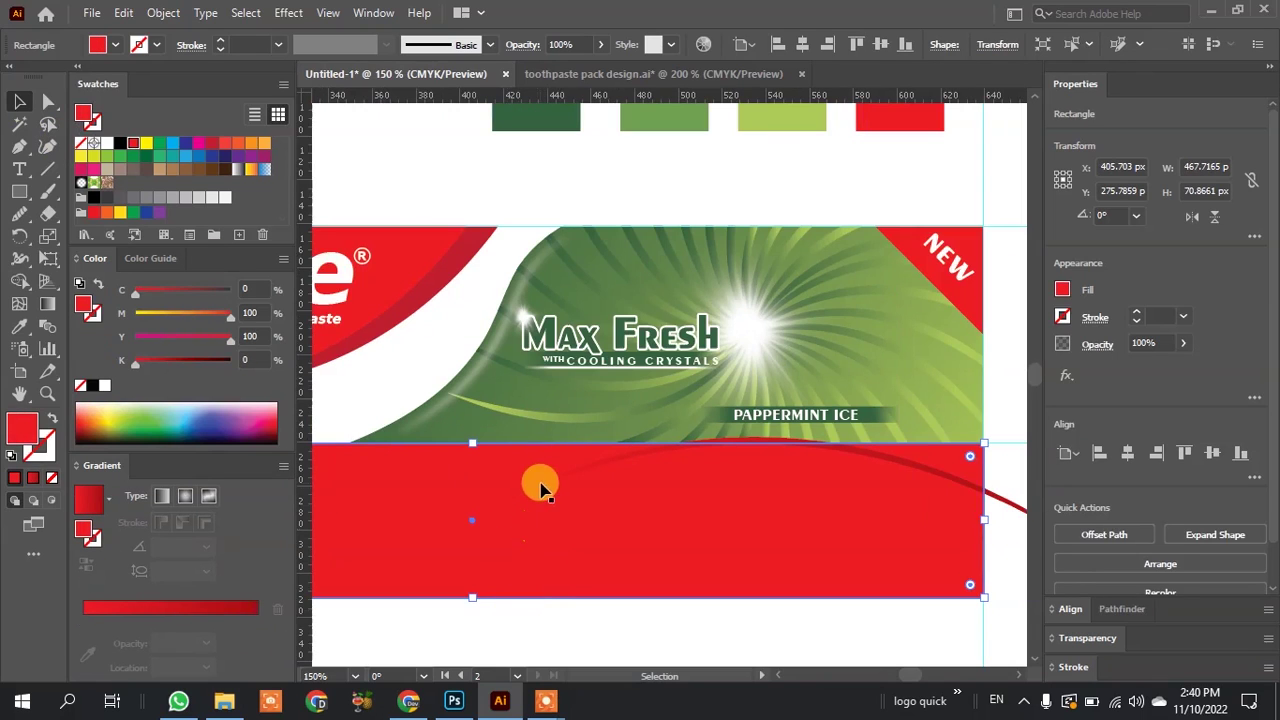
click(572, 476)
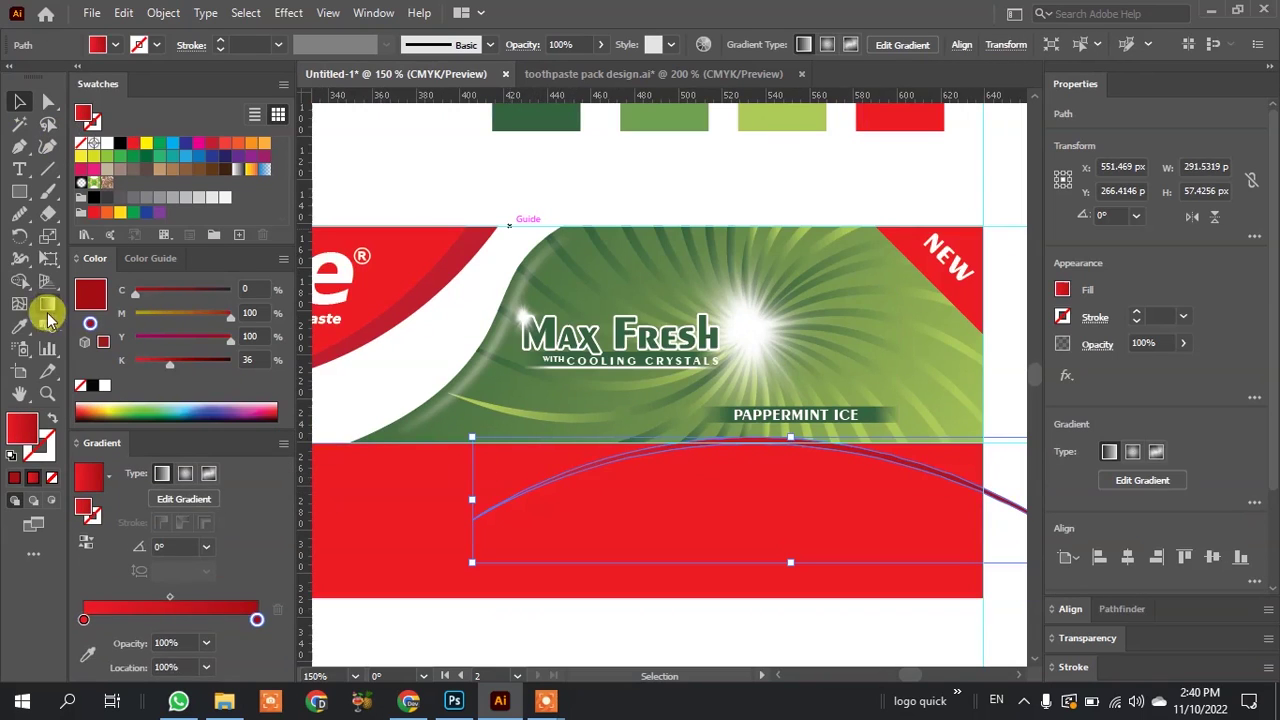
Rotate a copy of the curve around a pivot with the Rotate tool.
click(19, 235)
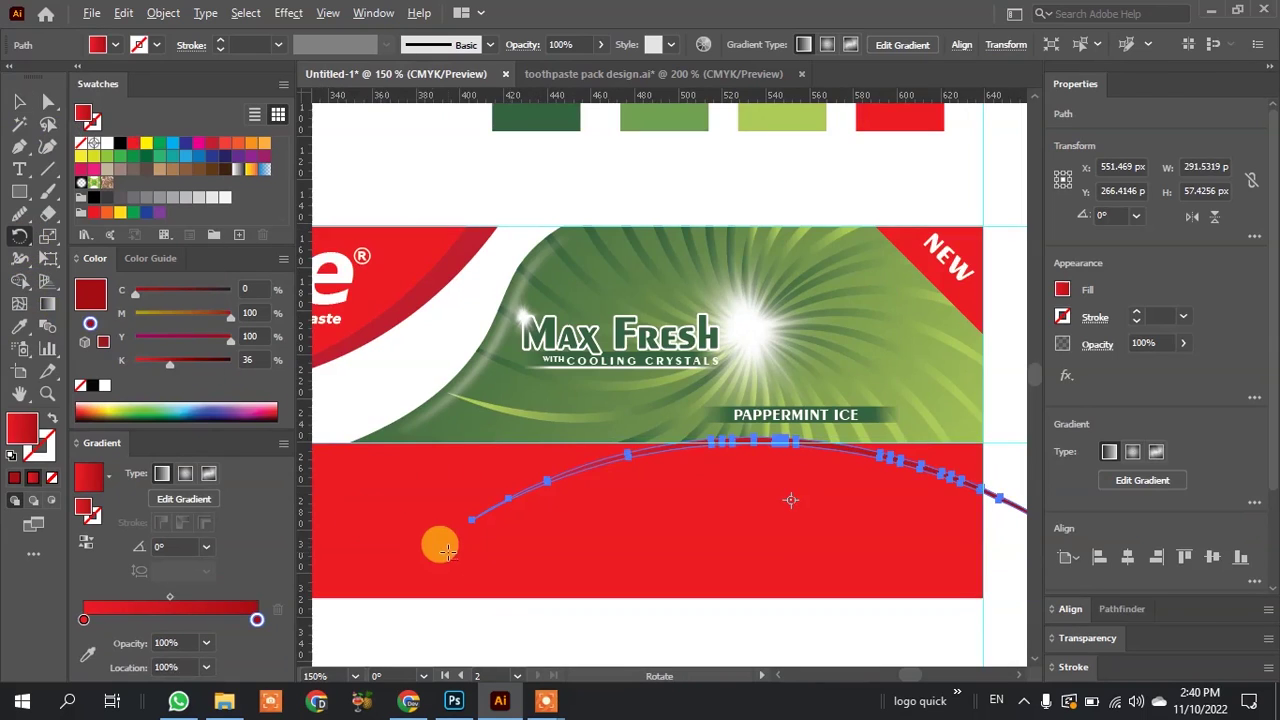
scroll(445, 545, up, 2)
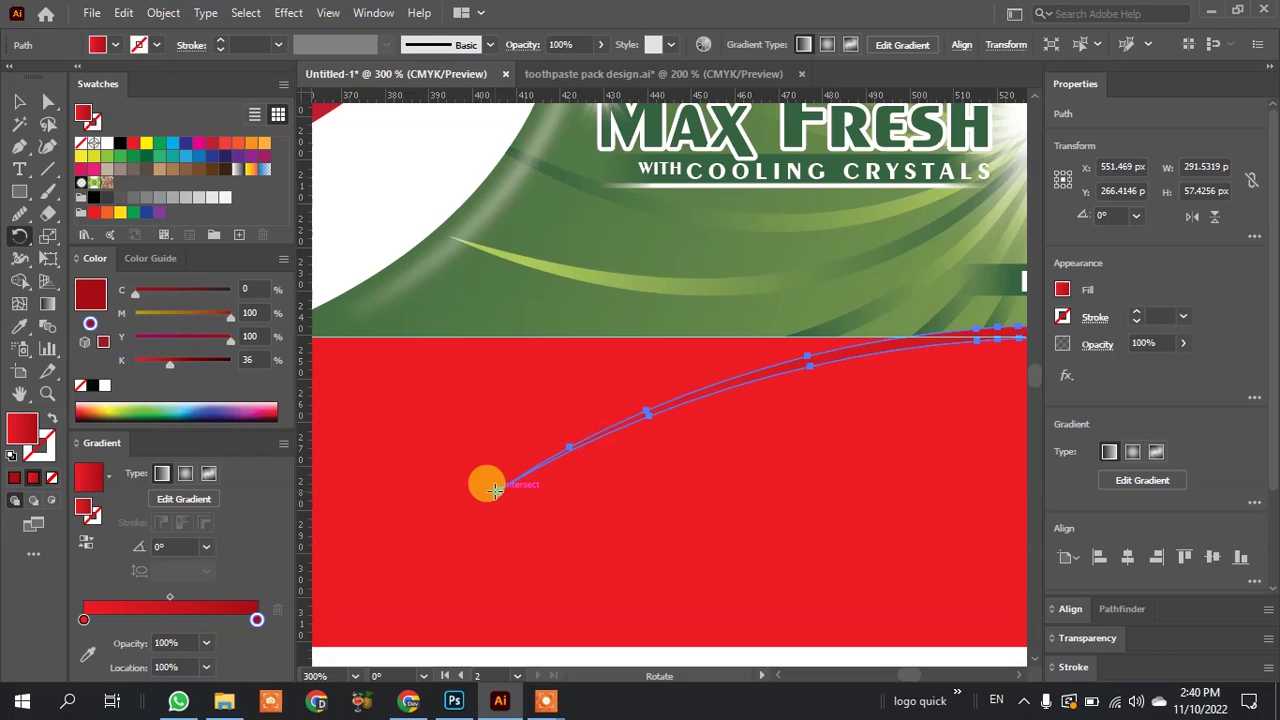
scroll(495, 495, down, 4)
scroll(671, 500, down, 2)
scroll(757, 500, up, 2)
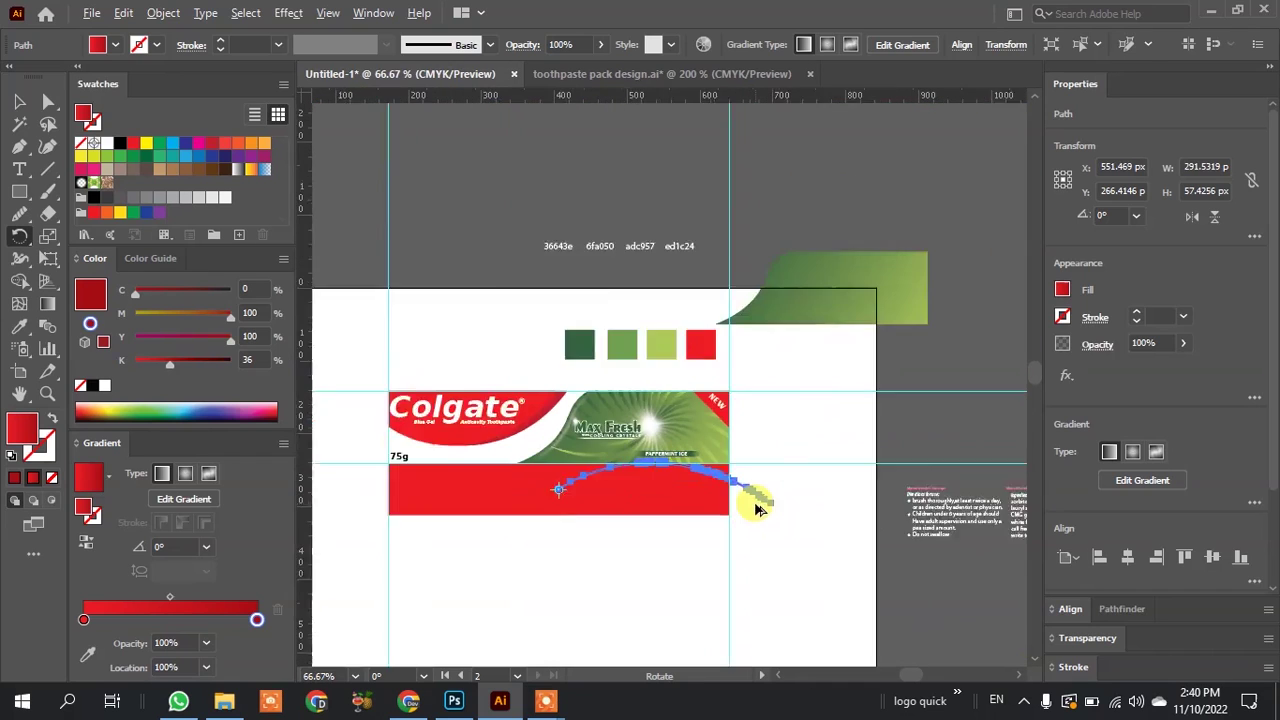
scroll(768, 505, up, 1)
mouse_move(770, 503)
mouse_down()
mouse_move(775, 539)
mouse_move(966, 430)
mouse_up()
scroll(781, 533, up, 1)
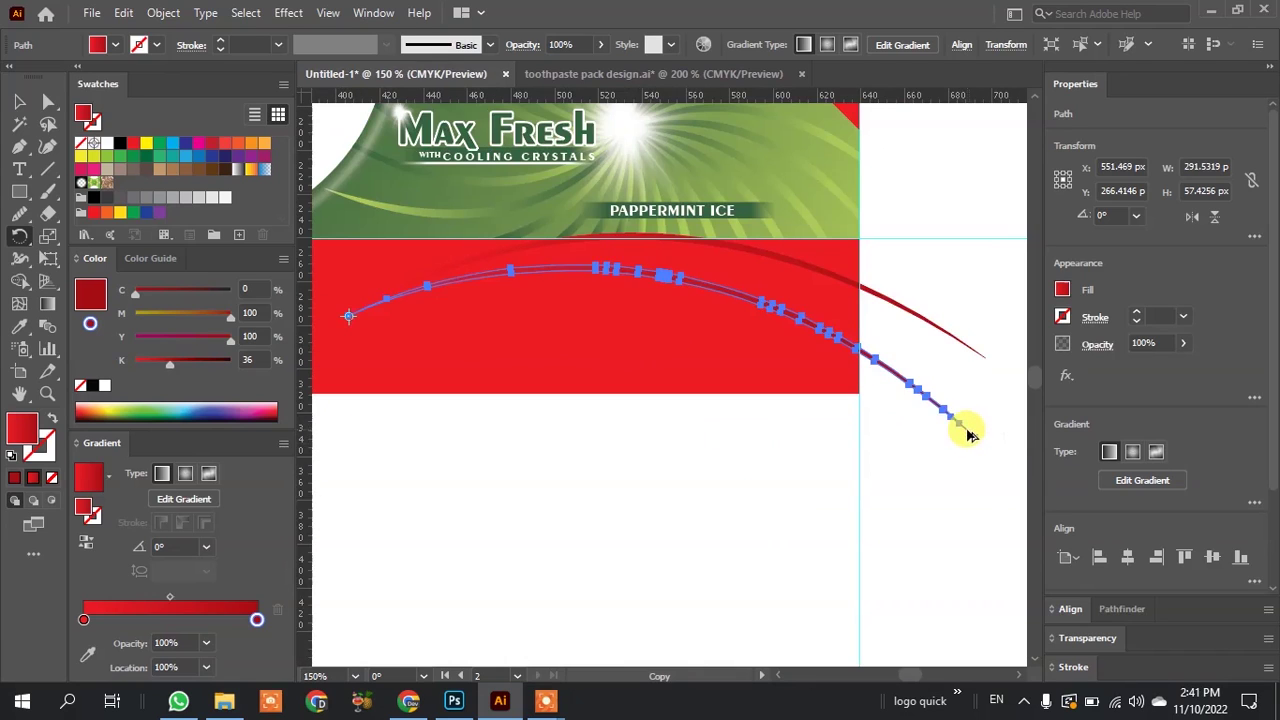
scroll(760, 436, down, 4)
Repeat the rotated copy with Ctrl+D to complete the fan, then select all rays.
key(ctrl+d)
key(ctrl+d)
key(ctrl+d)
key(ctrl+d)
key(ctrl+d)
key(ctrl+d)
key(ctrl+d)
key(ctrl+d)
key(ctrl+d)
key(ctrl+d)
key(ctrl+d)
key(ctrl+d)
key(ctrl+d)
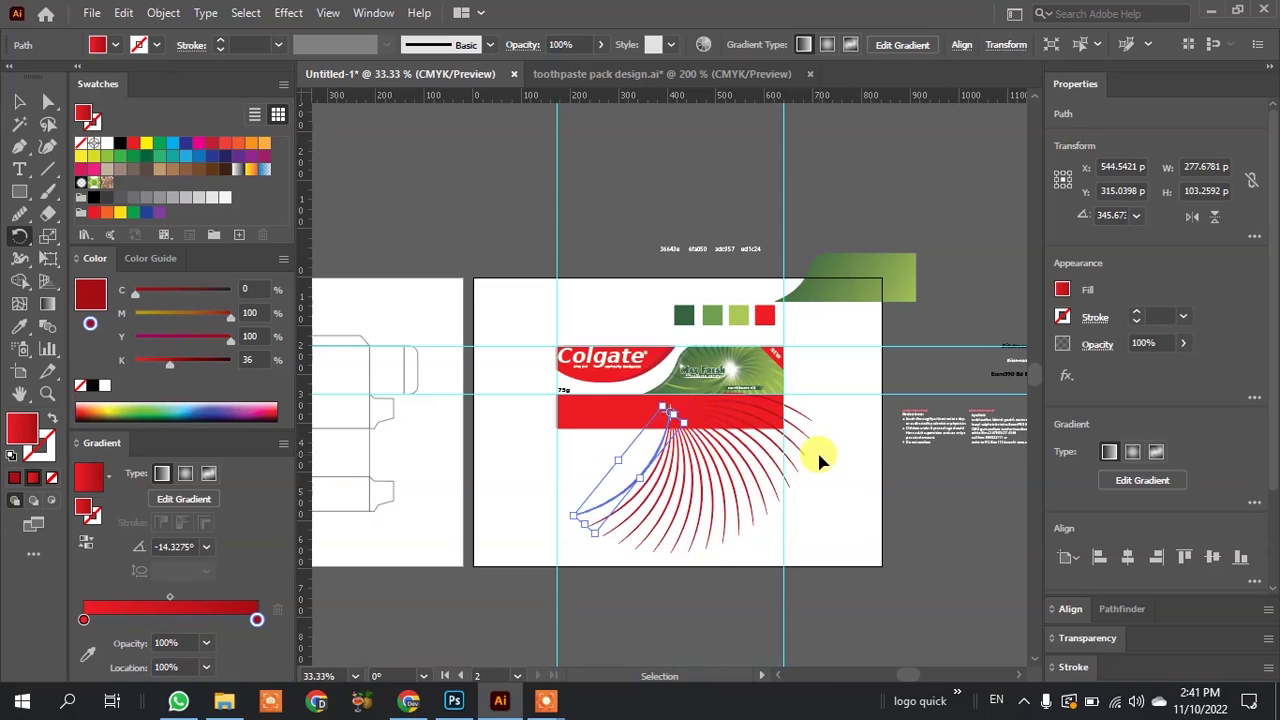
key(ctrl+d)
key(ctrl+d)
key(ctrl+d)
key(ctrl+d)
key(ctrl+d)
key(ctrl+d)
key(ctrl+d)
key(ctrl+d)
key(ctrl+d)
key(ctrl+d)
key(ctrl+d)
key(ctrl+d)
key(ctrl+d)
key(ctrl+d)
key(ctrl+d)
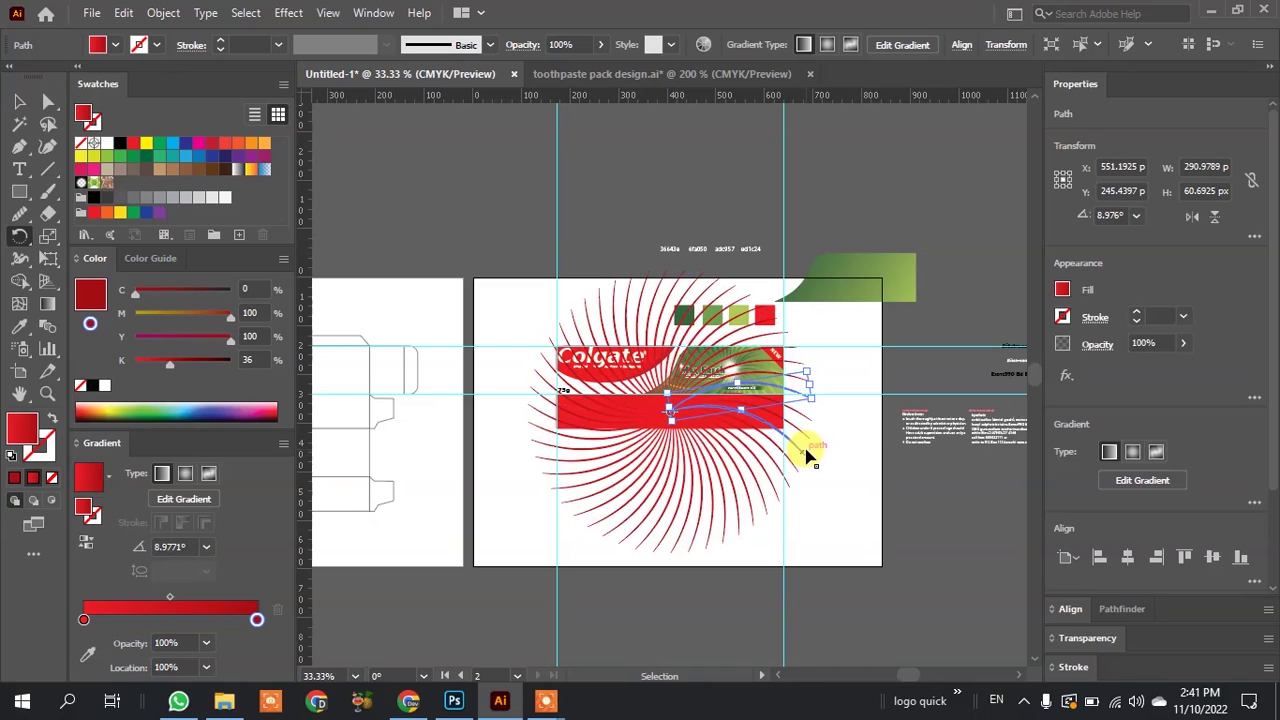
click(20, 102)
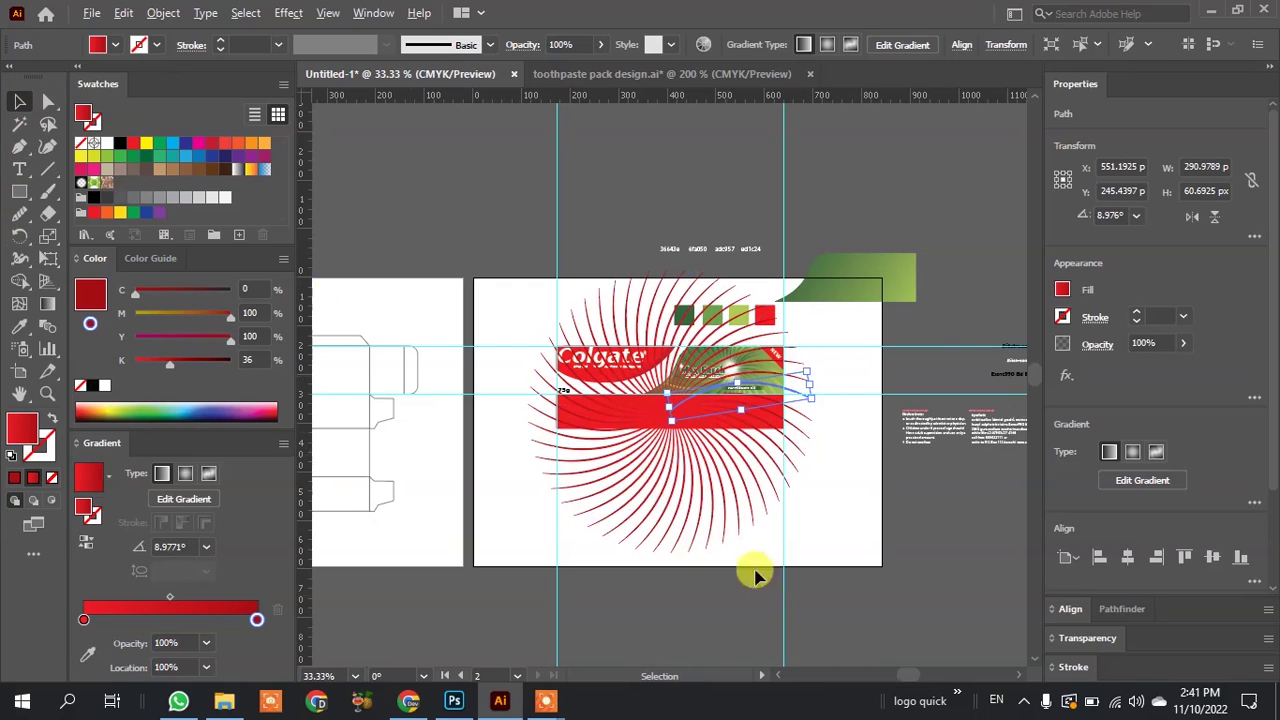
scroll(754, 571, up, 2)
scroll(823, 543, down, 2)
key(ctrl+a)
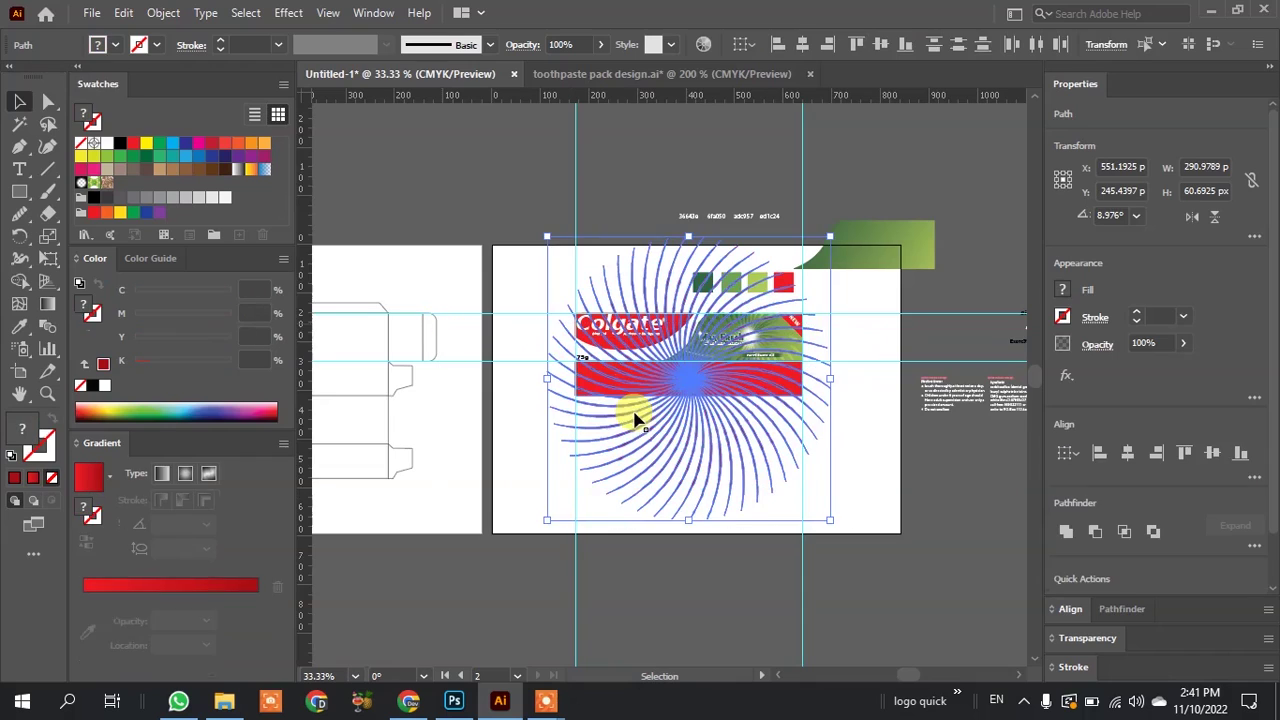
Erase the first ray pieces below the red band with the Shape Builder.
scroll(749, 334, up, 1)
scroll(749, 334, up, 1)
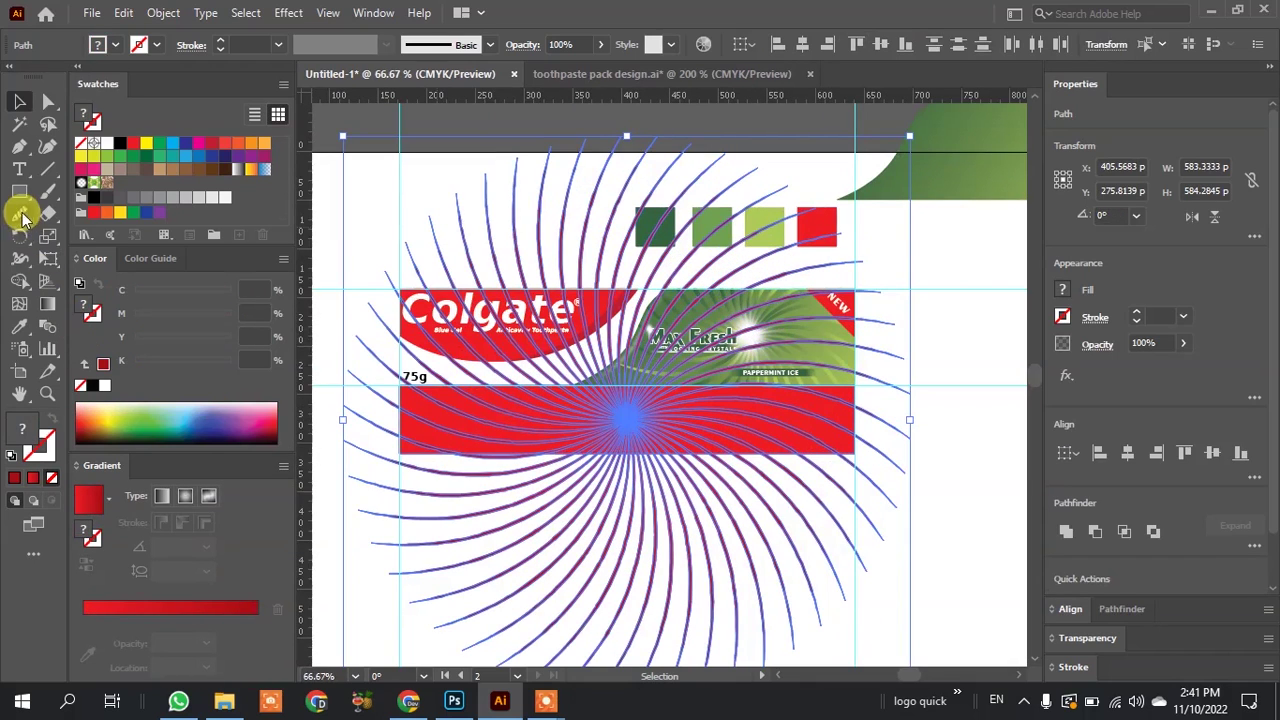
click(20, 281)
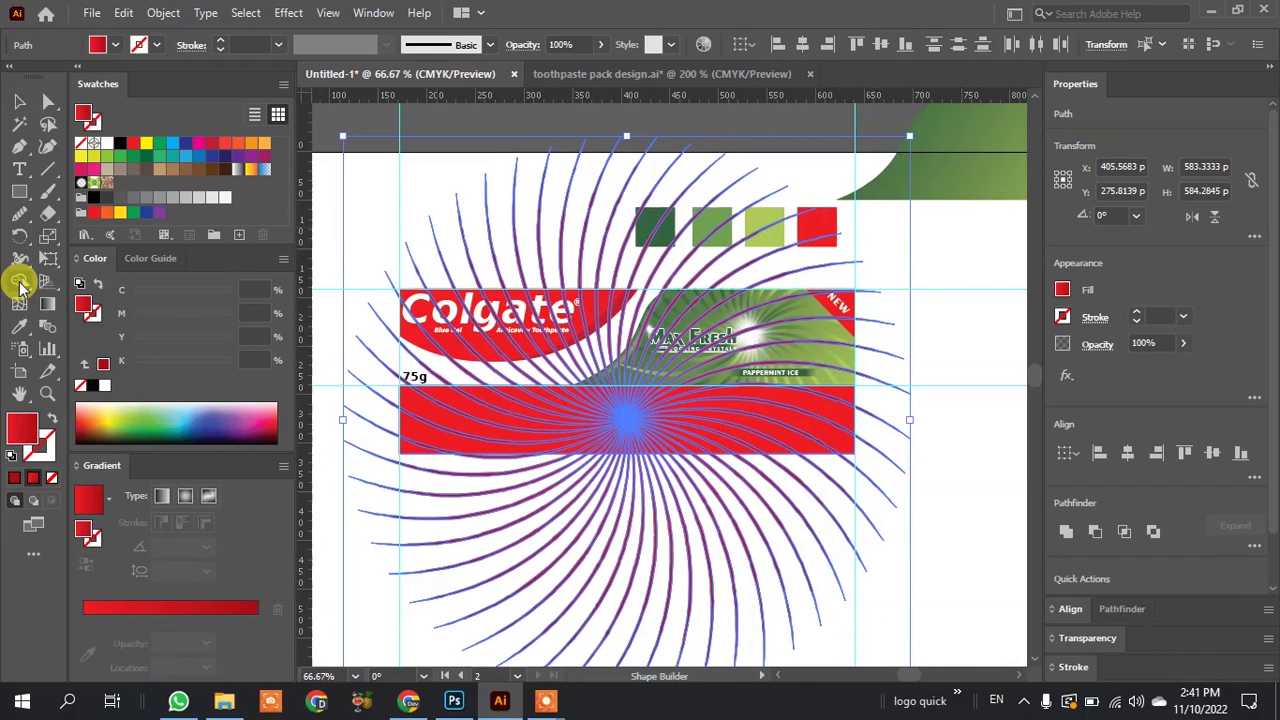
scroll(737, 463, up, 1)
scroll(745, 465, up, 1)
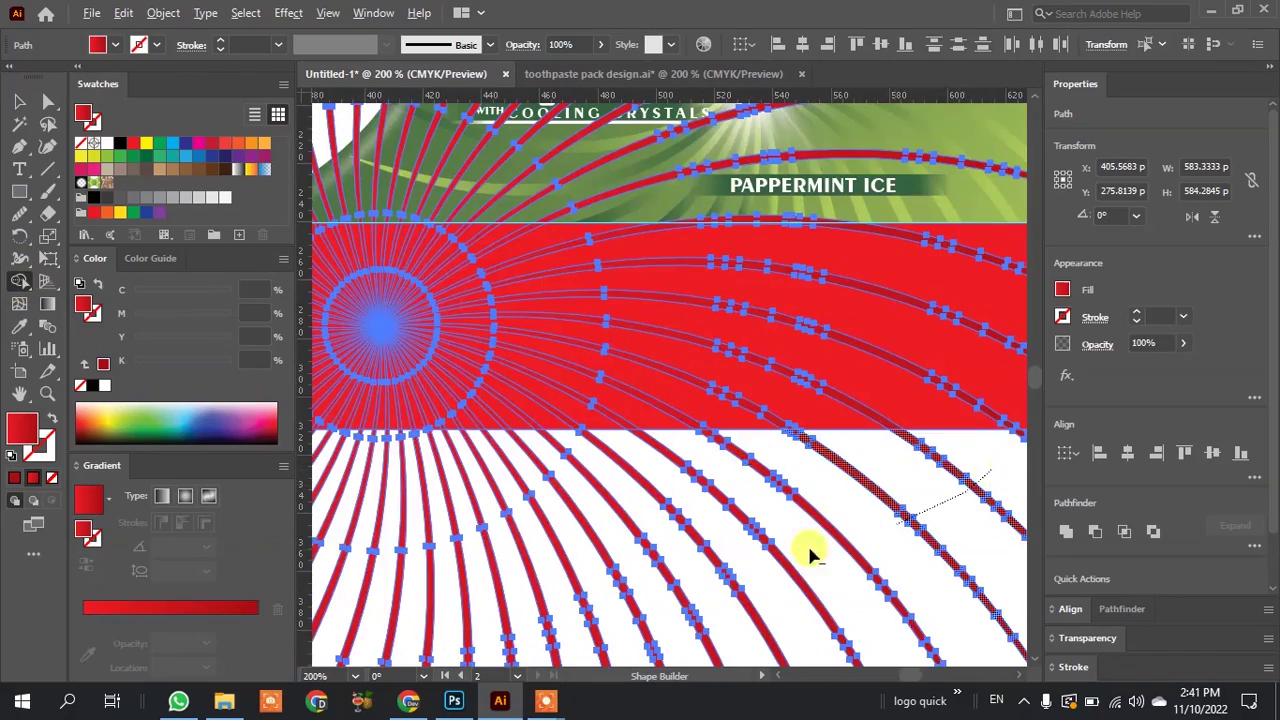
scroll(800, 516, down, 3)
drag(757, 534, 383, 543)
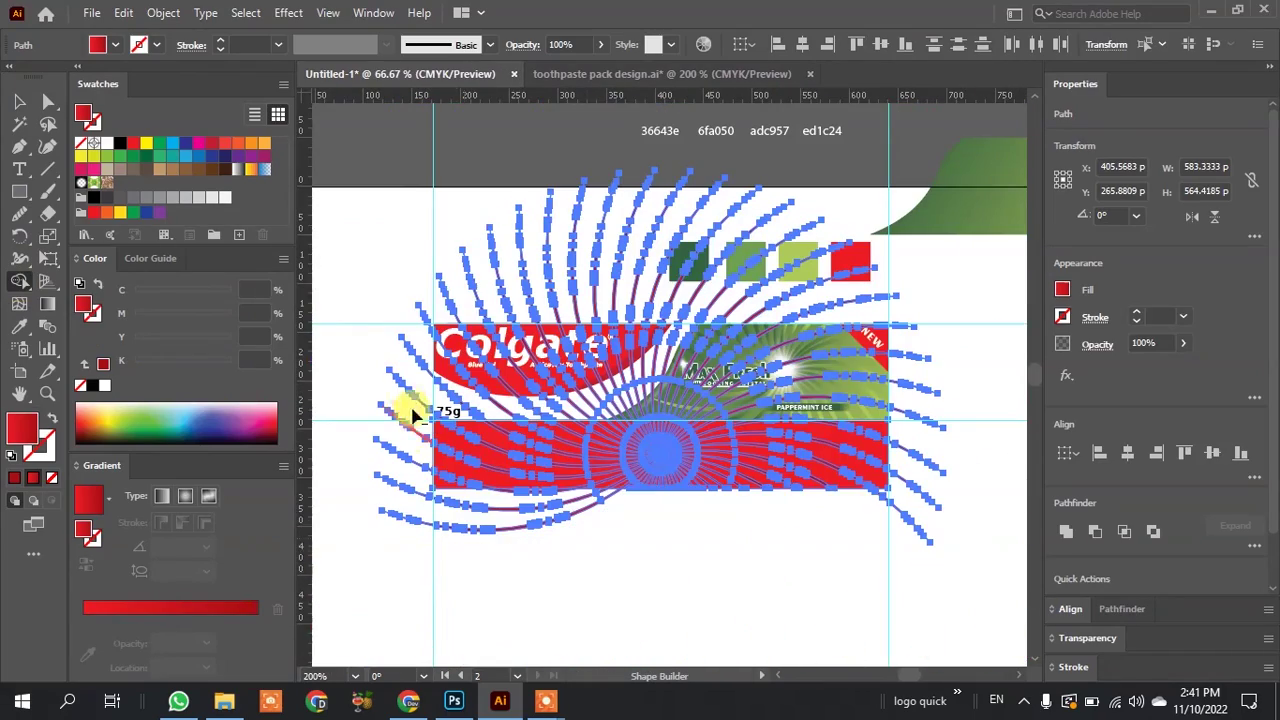
scroll(543, 543, up, 1)
scroll(451, 471, up, 2)
scroll(486, 509, down, 3)
scroll(500, 497, up, 3)
scroll(498, 486, down, 2)
Erase the remaining rays over the upper pack and the Colgate logo.
drag(460, 418, 414, 343)
scroll(463, 466, down, 3)
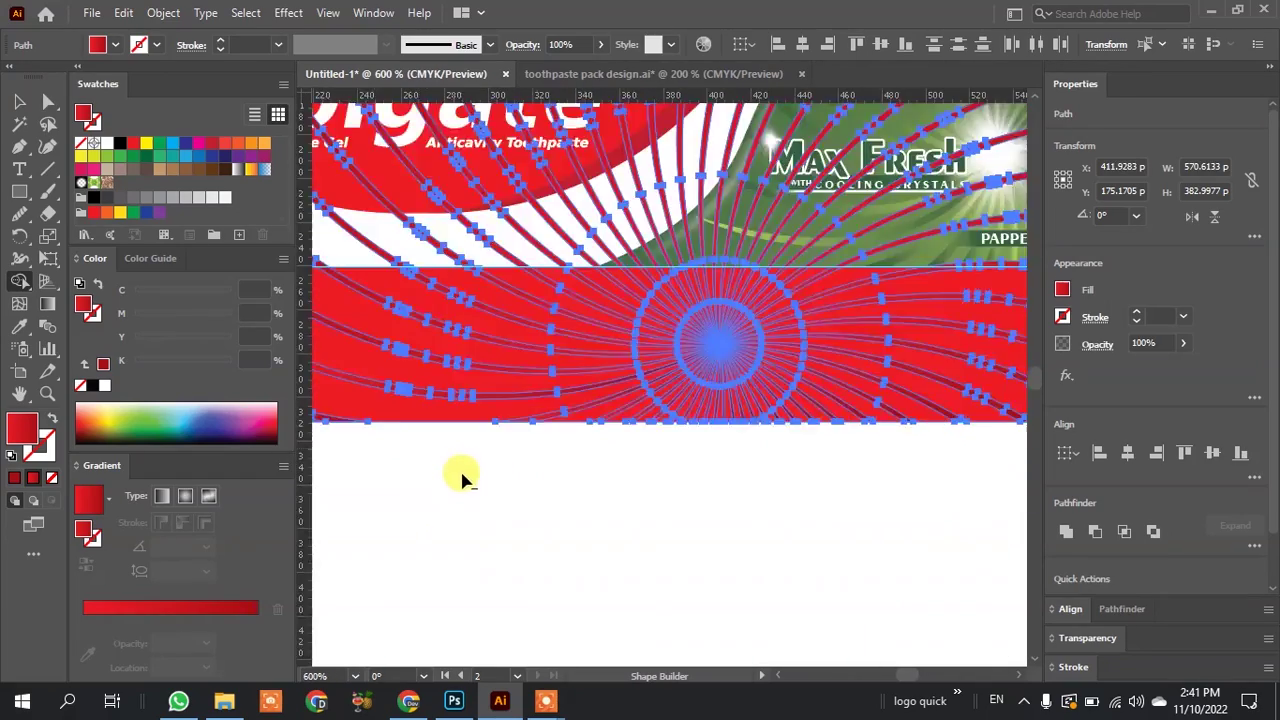
scroll(483, 486, down, 2)
drag(757, 516, 504, 300)
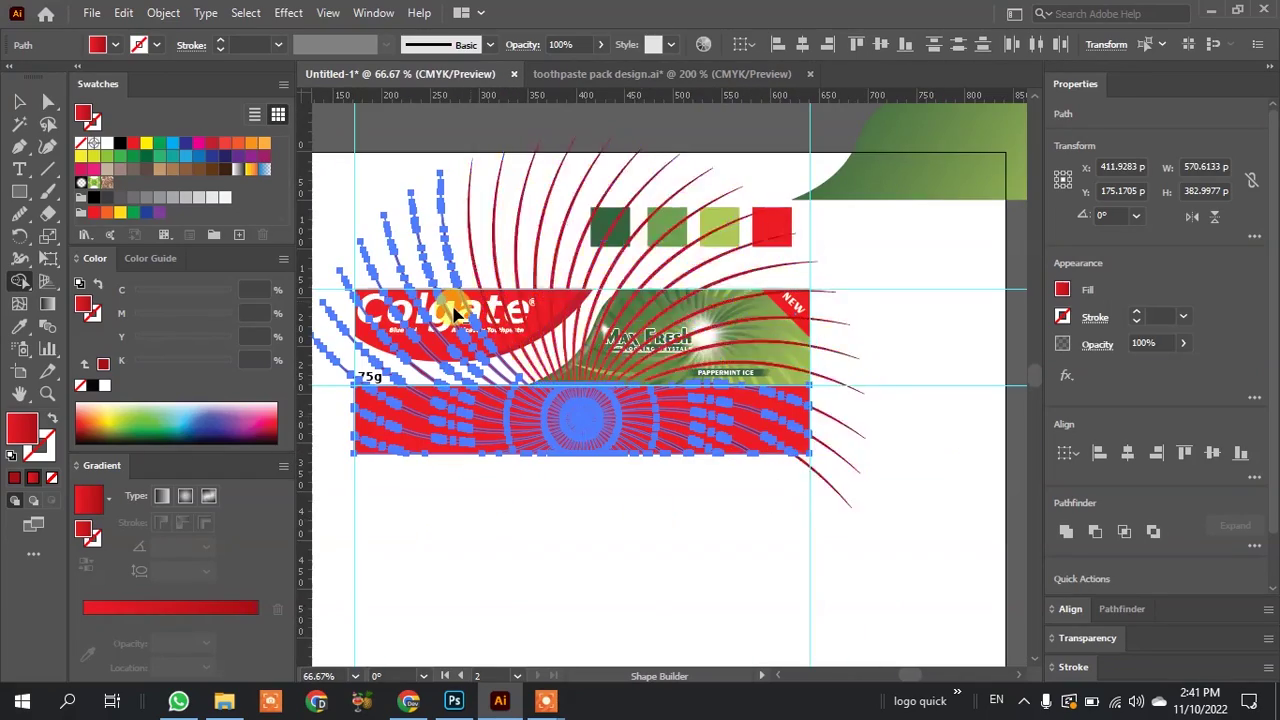
drag(409, 334, 329, 363)
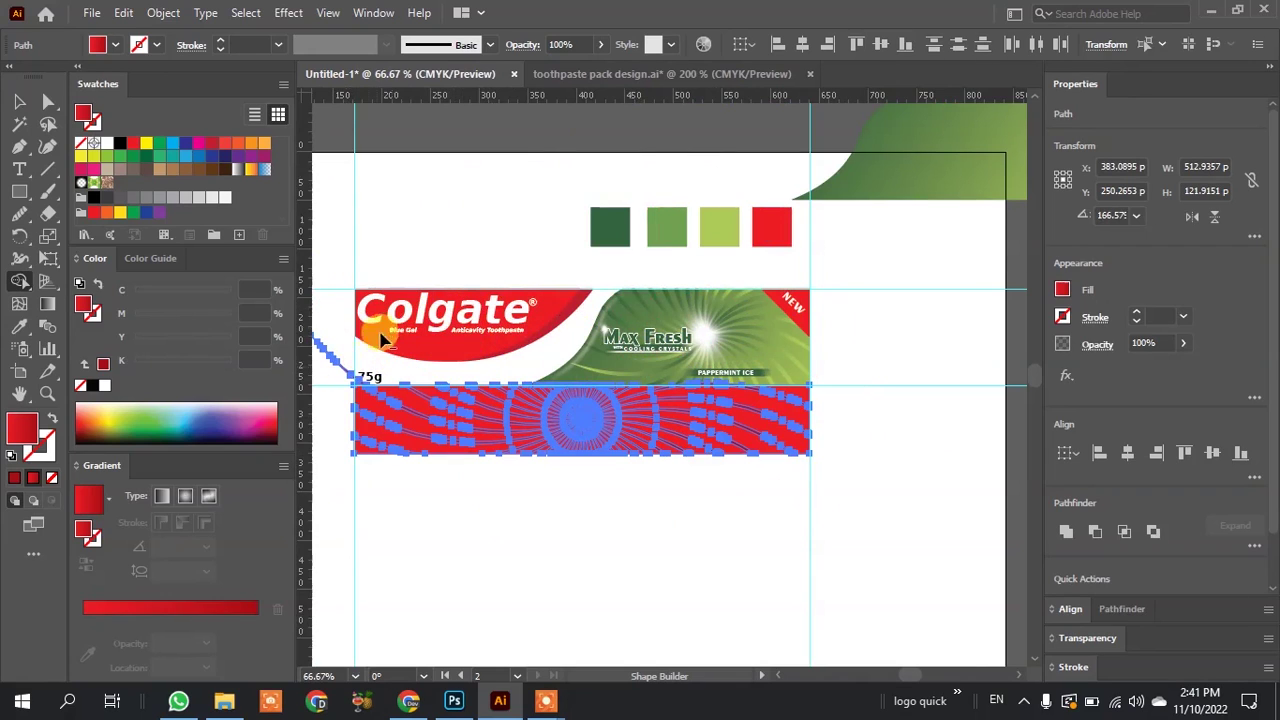
scroll(694, 371, up, 3)
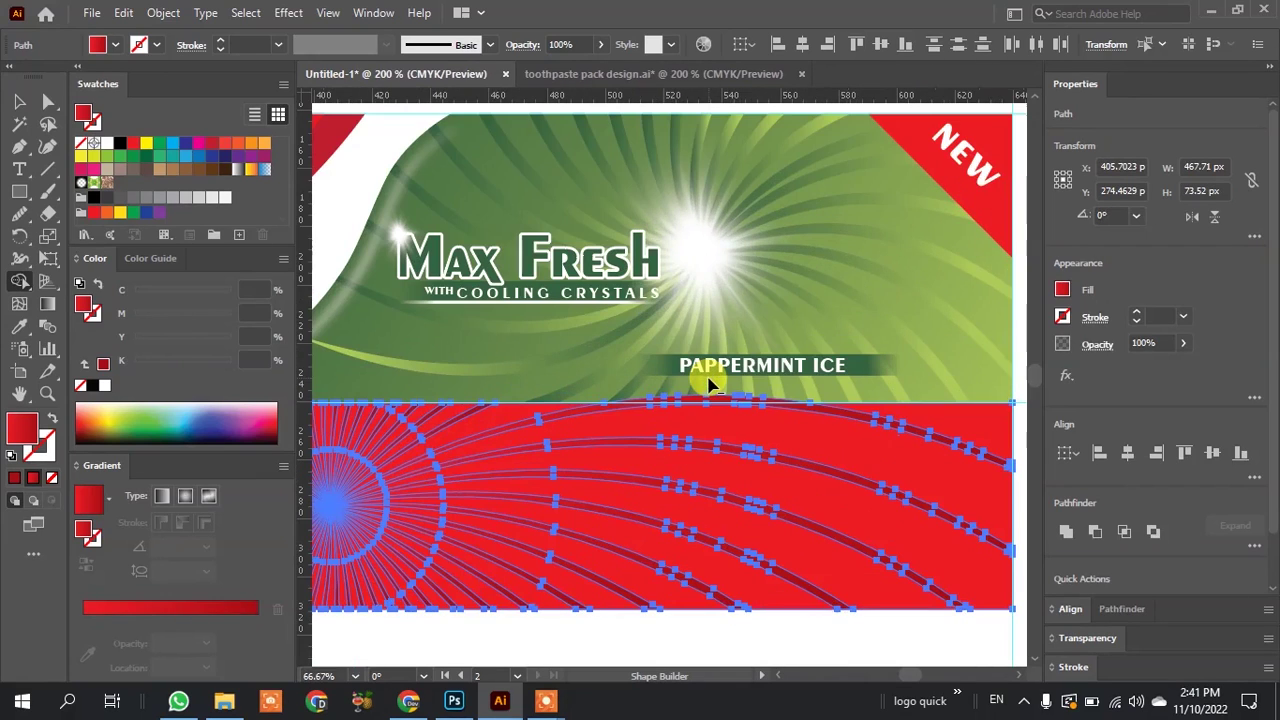
click(20, 101)
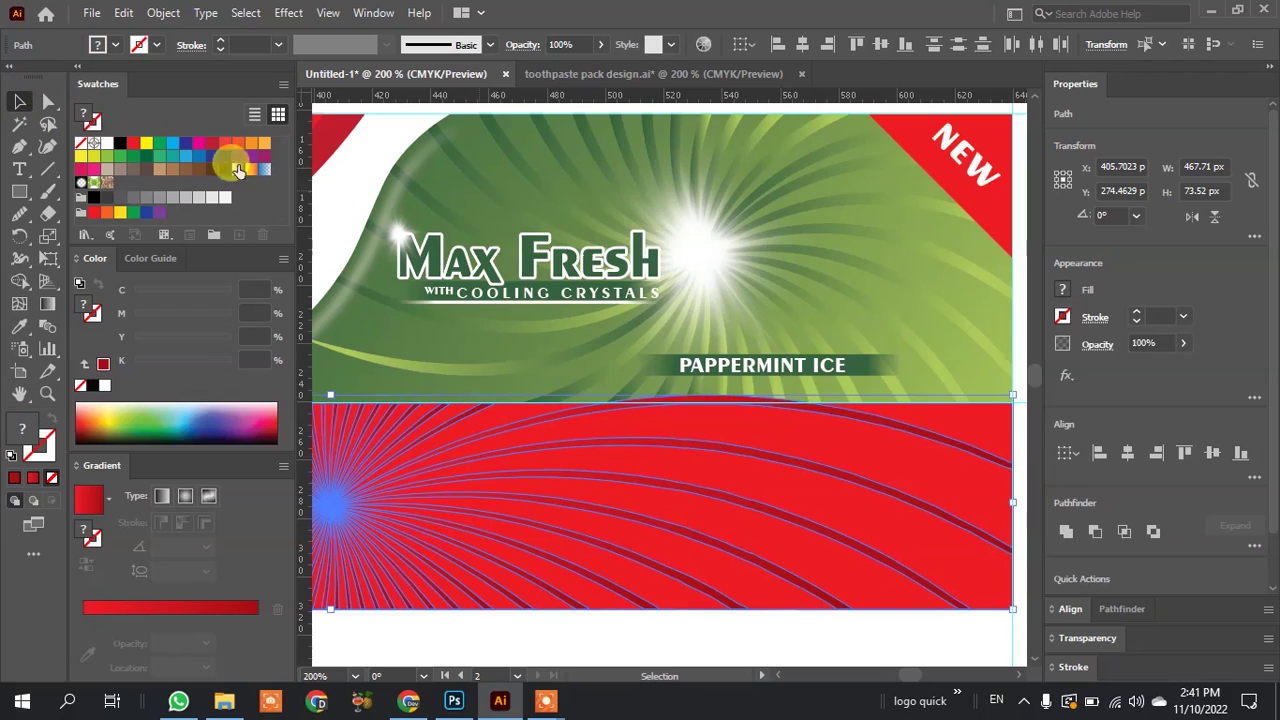
Nudge the swirl burst group slightly to the right within the red band.
scroll(628, 310, down, 1)
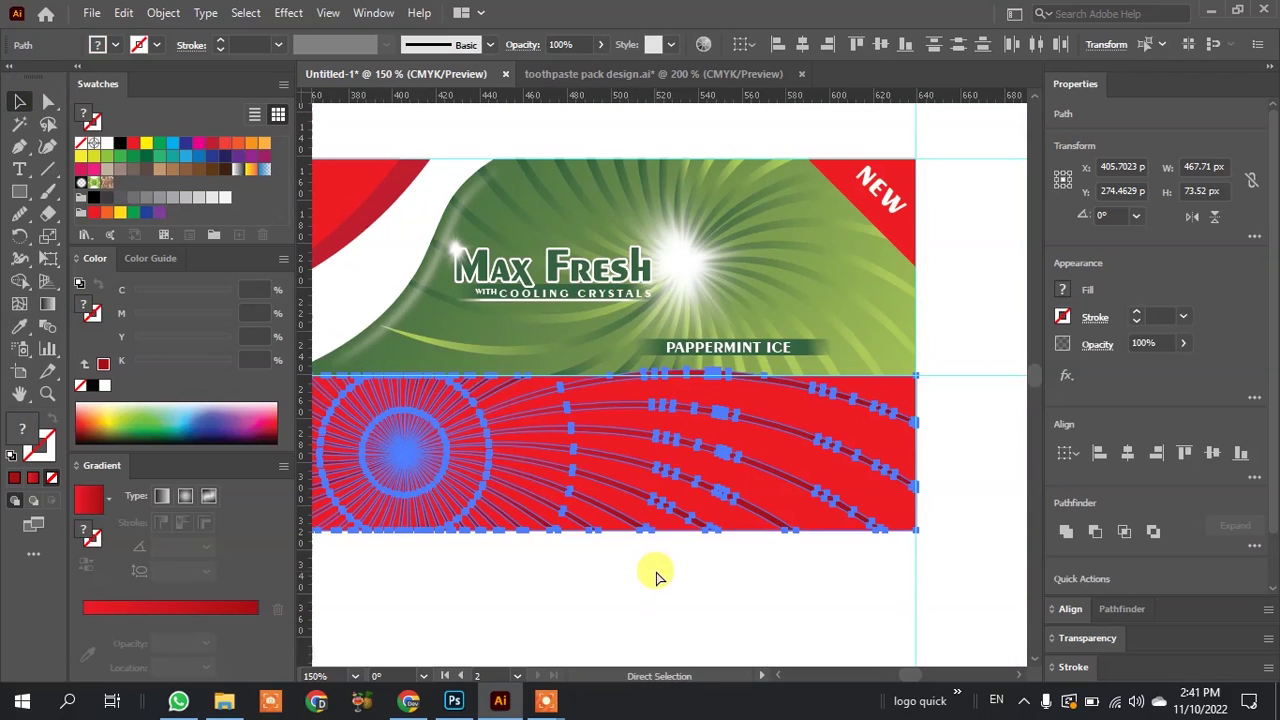
drag(583, 451, 731, 448)
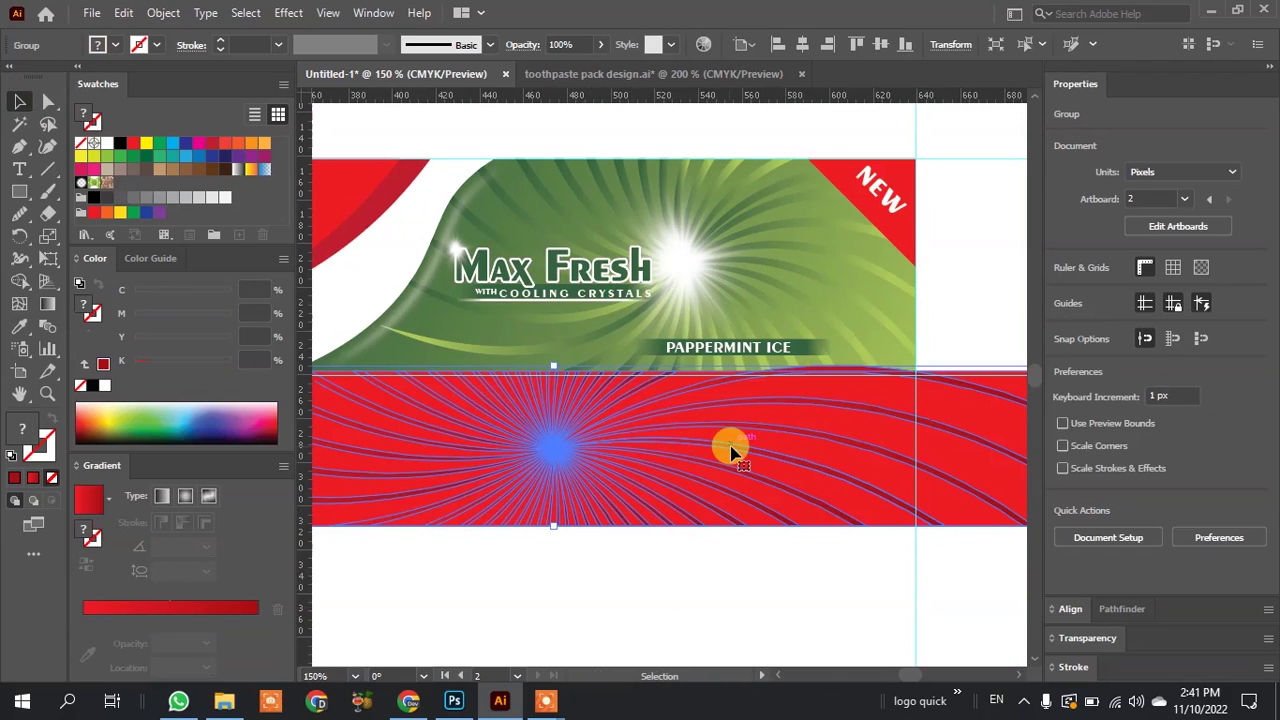
scroll(700, 530, down, 2)
scroll(553, 552, up, 1)
scroll(551, 563, down, 1)
scroll(412, 470, up, 1)
scroll(412, 470, up, 1)
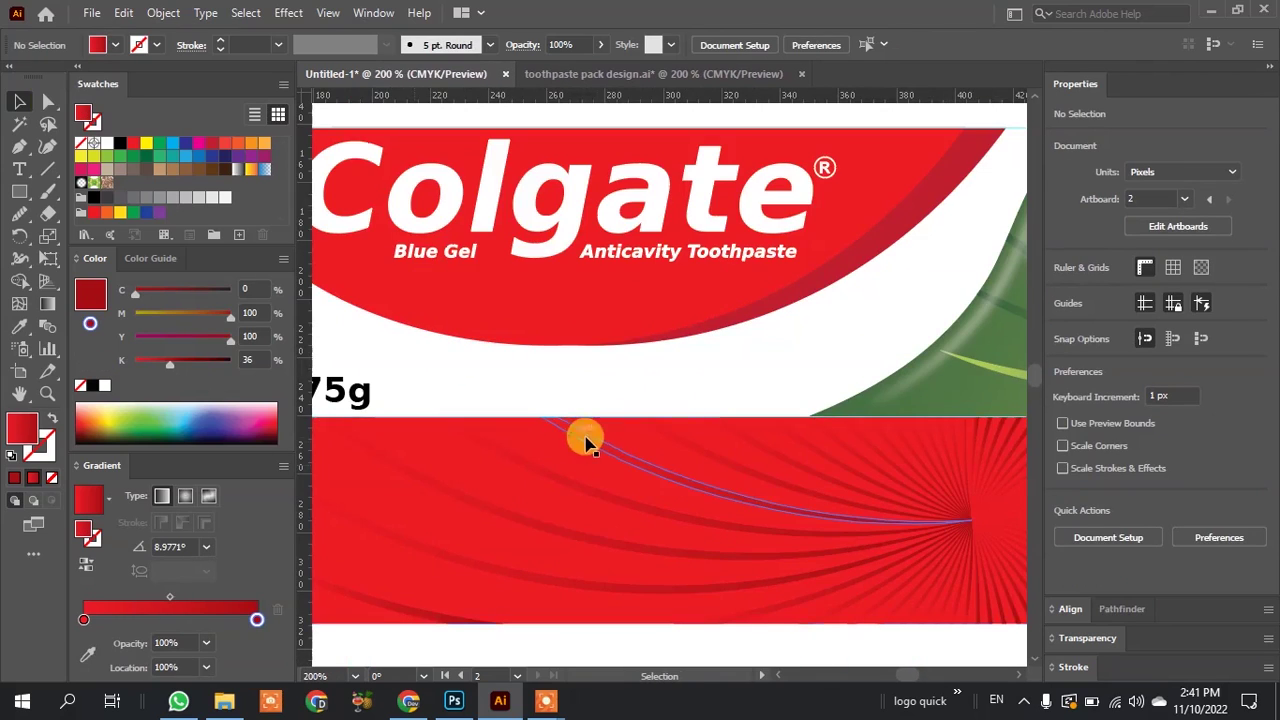
scroll(590, 440, down, 1)
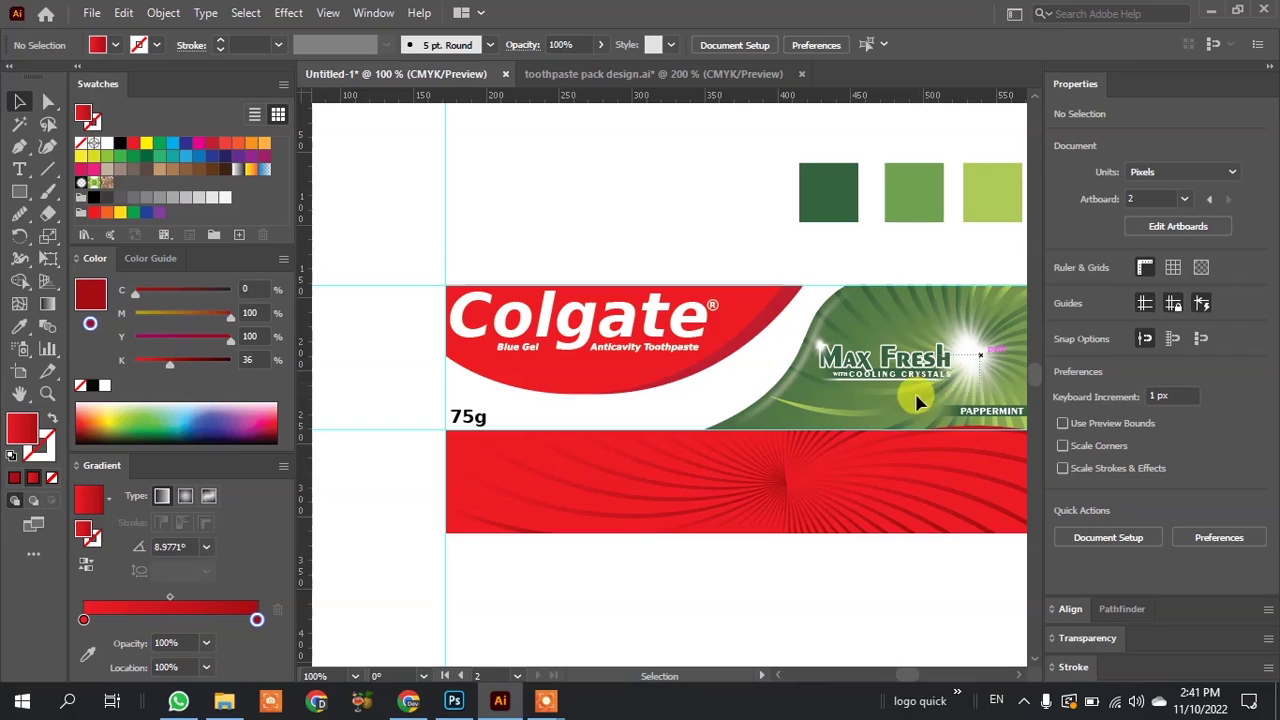
scroll(774, 534, up, 3)
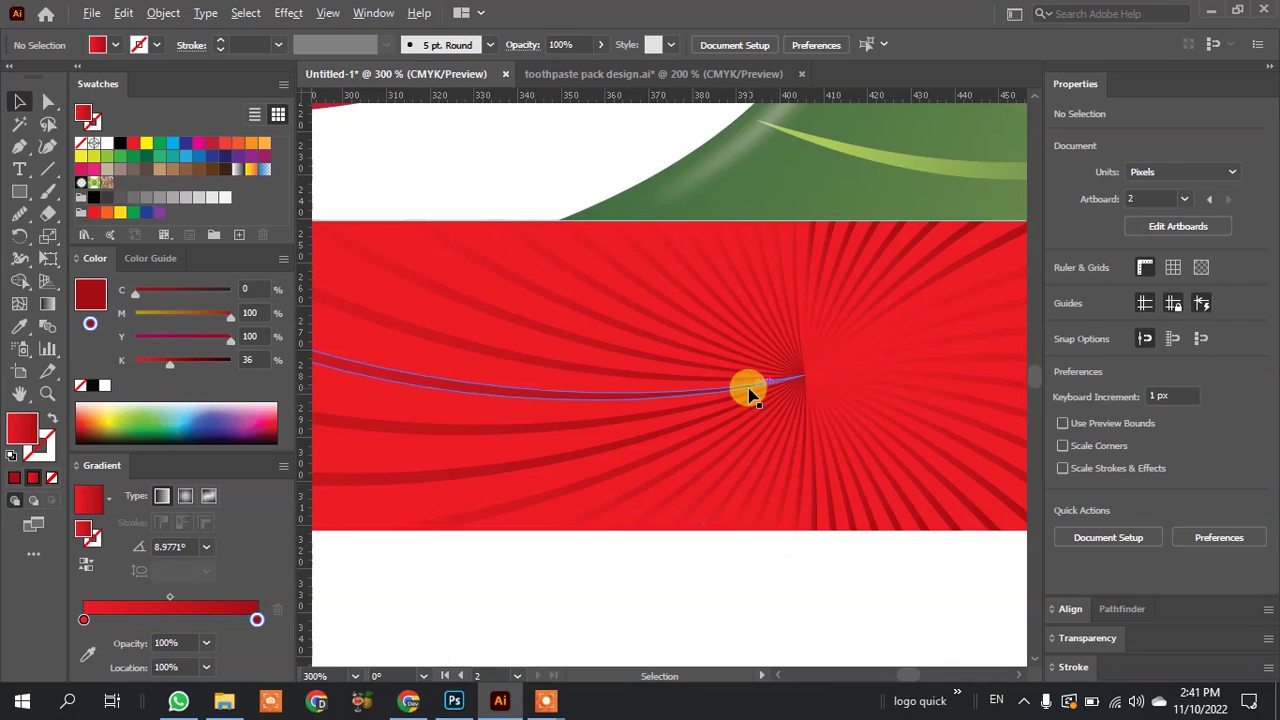
scroll(750, 393, down, 1)
Undo an accidental downward move of the burst and clear the selection.
drag(723, 394, 723, 457)
key(ctrl+z)
click(686, 537)
scroll(600, 494, down, 3)
scroll(600, 494, up, 5)
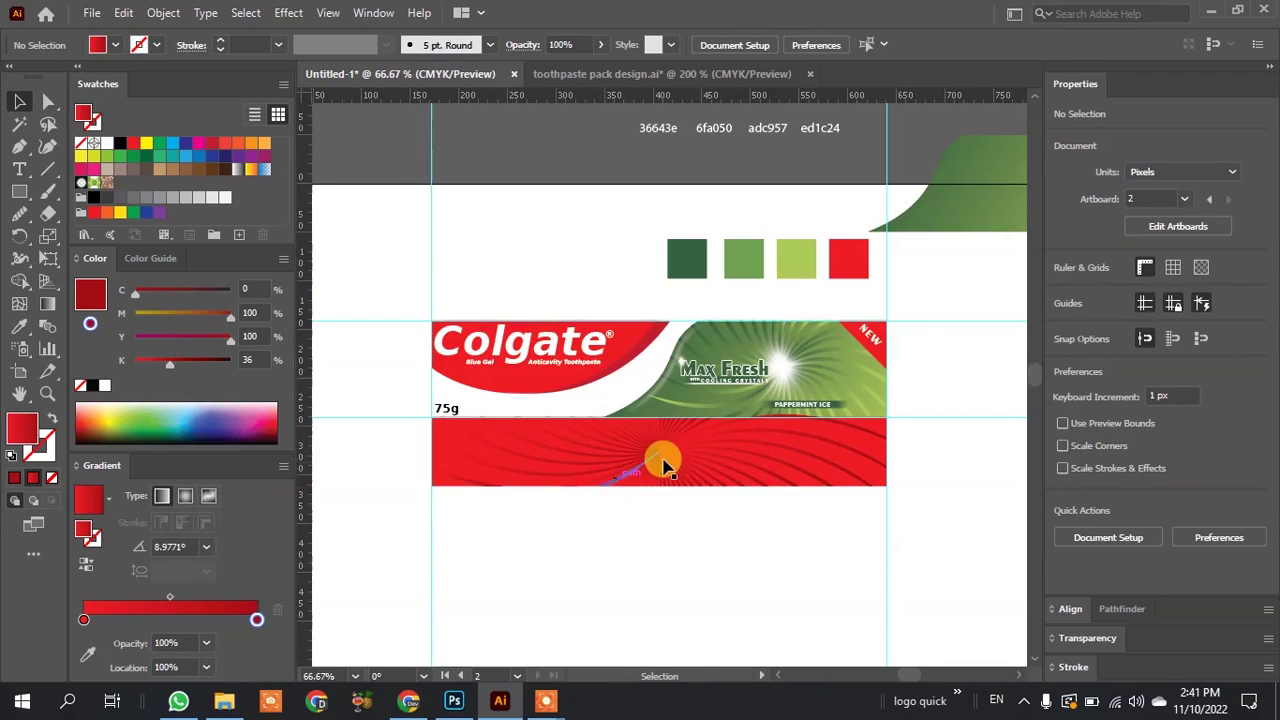
click(663, 460)
click(700, 534)
Drag the small centre piece out of the swirl burst, then deselect everything.
drag(670, 465, 670, 502)
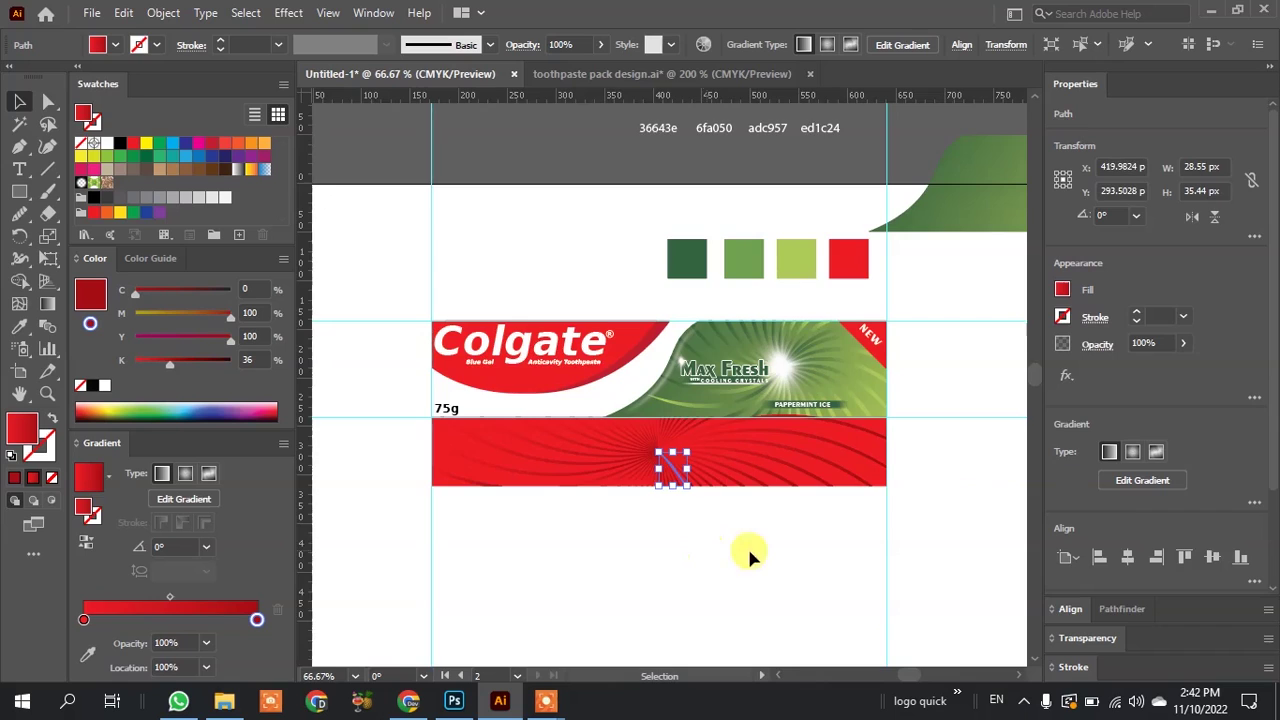
scroll(965, 431, up, 4)
ctrl+click(548, 503)
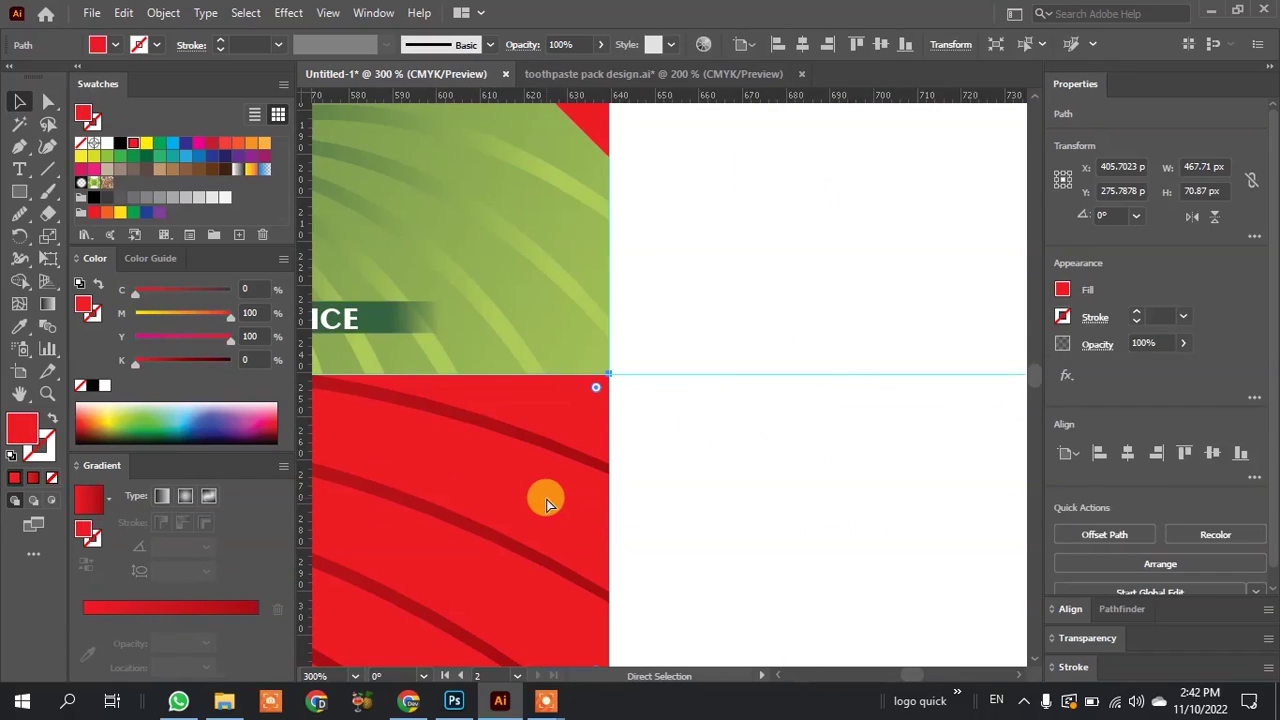
scroll(810, 476, down, 4)
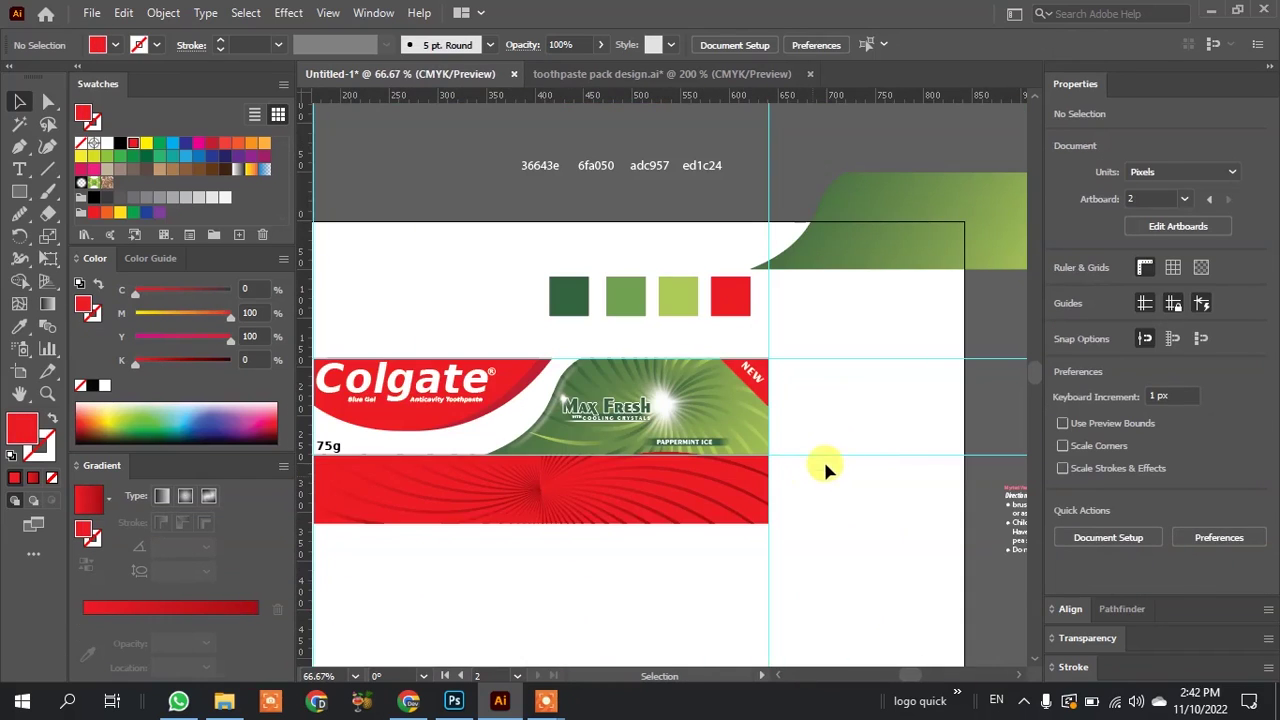
click(345, 471)
click(600, 607)
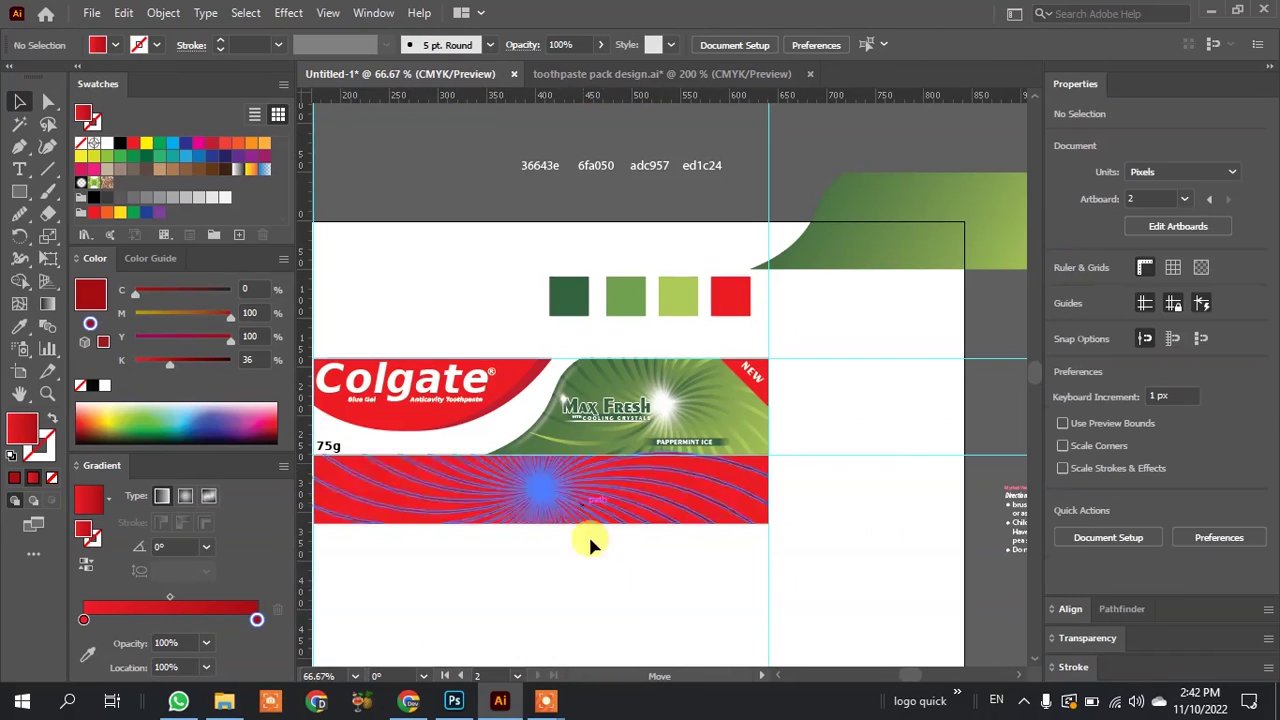
scroll(600, 493, up, 3)
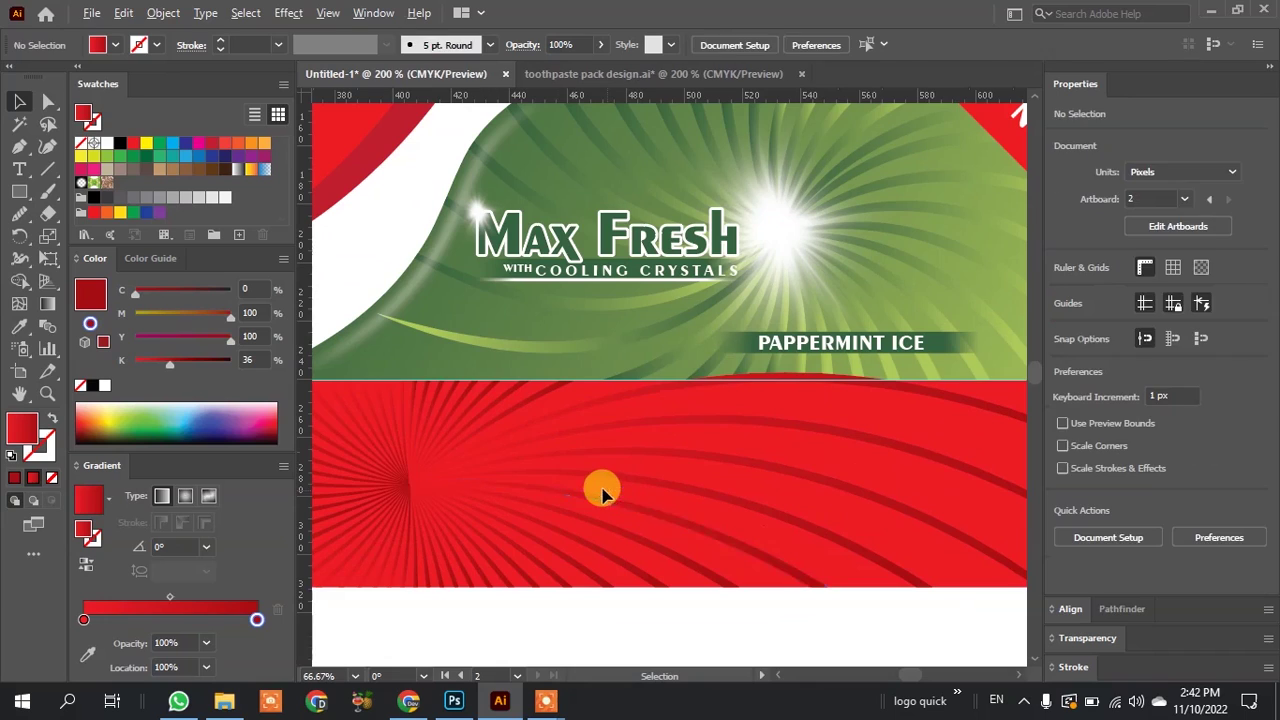
Lower the swirl rays group's opacity to 53% and preview the fade.
click(600, 493)
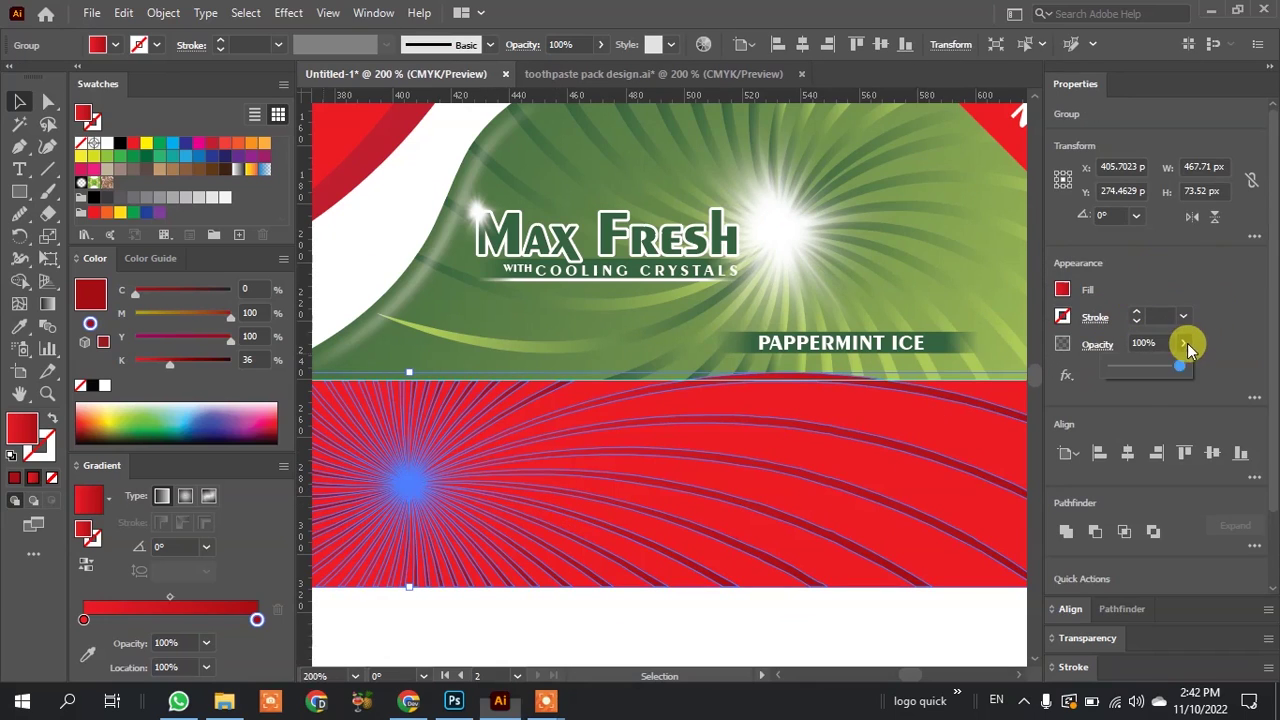
drag(1148, 372, 1148, 372)
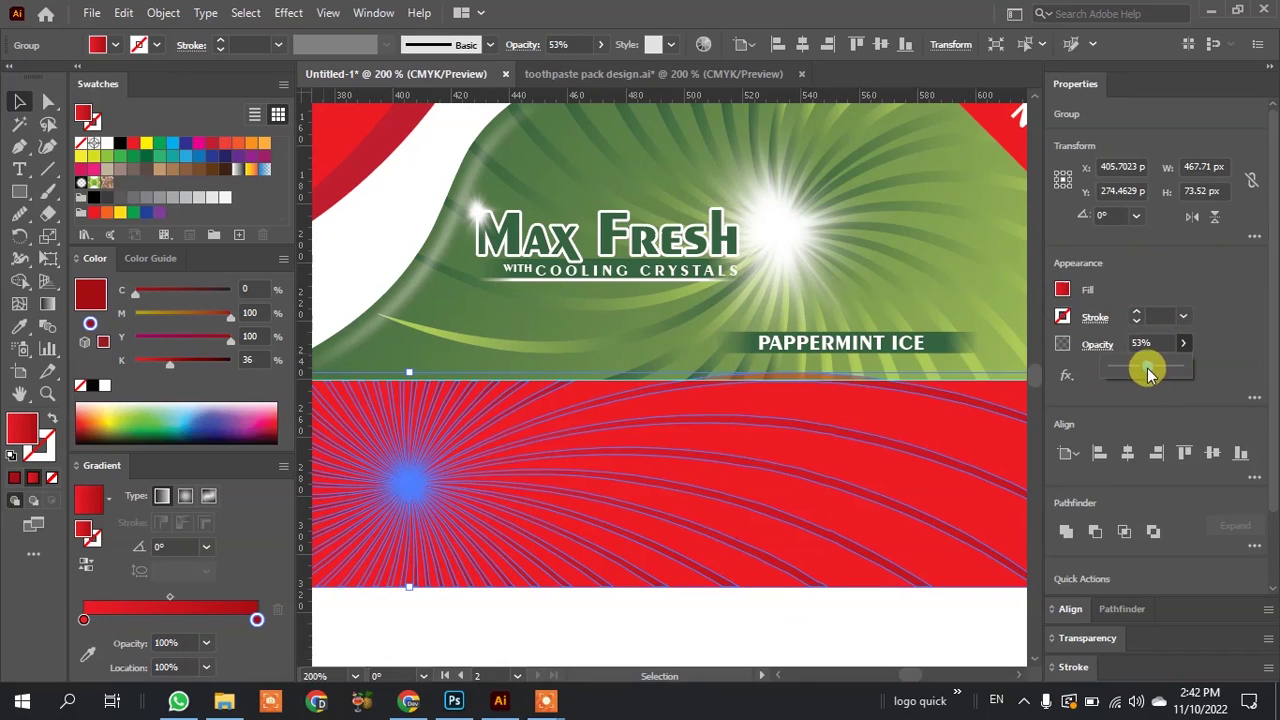
click(834, 617)
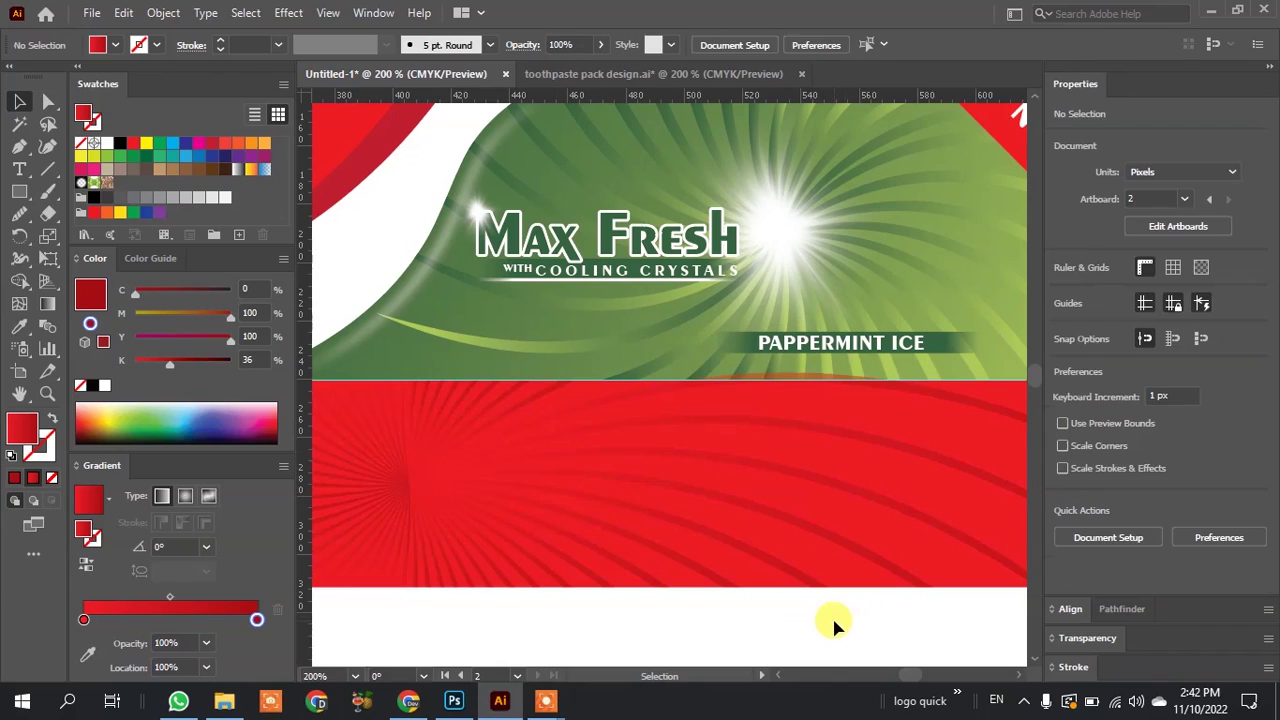
Reduce the rays' opacity further to 32% and zoom out to the whole pack.
click(632, 540)
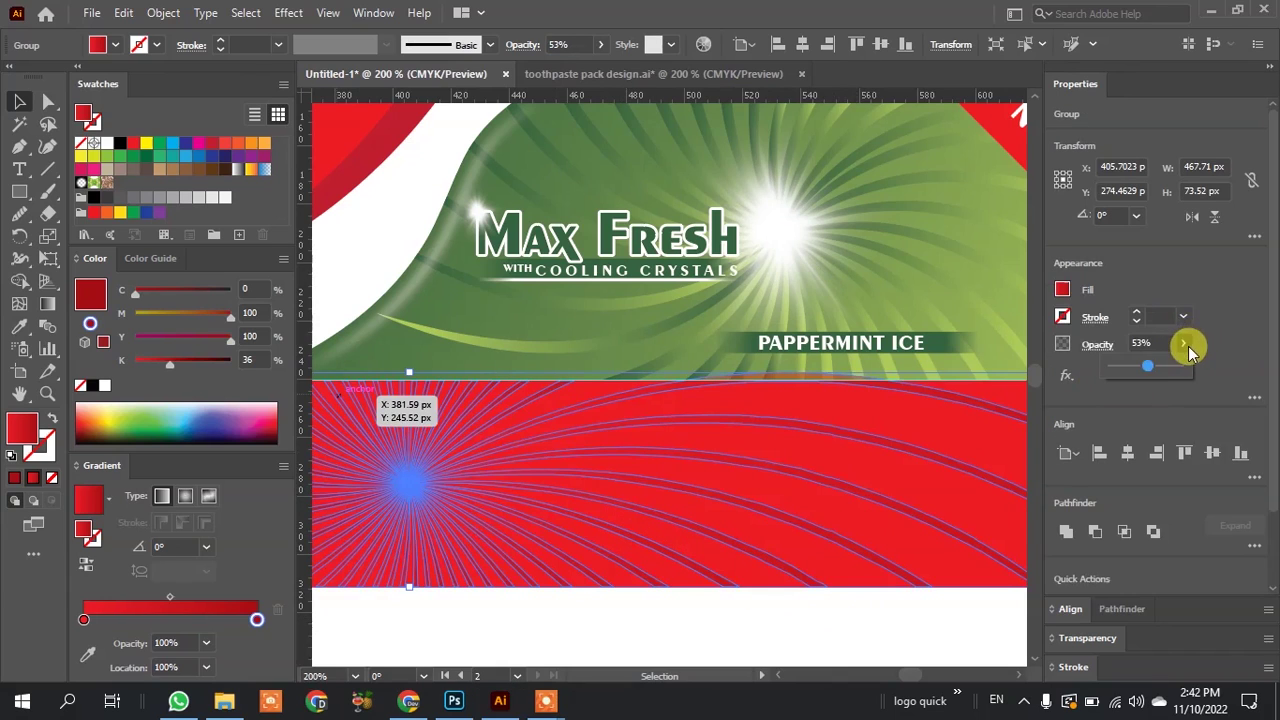
click(929, 621)
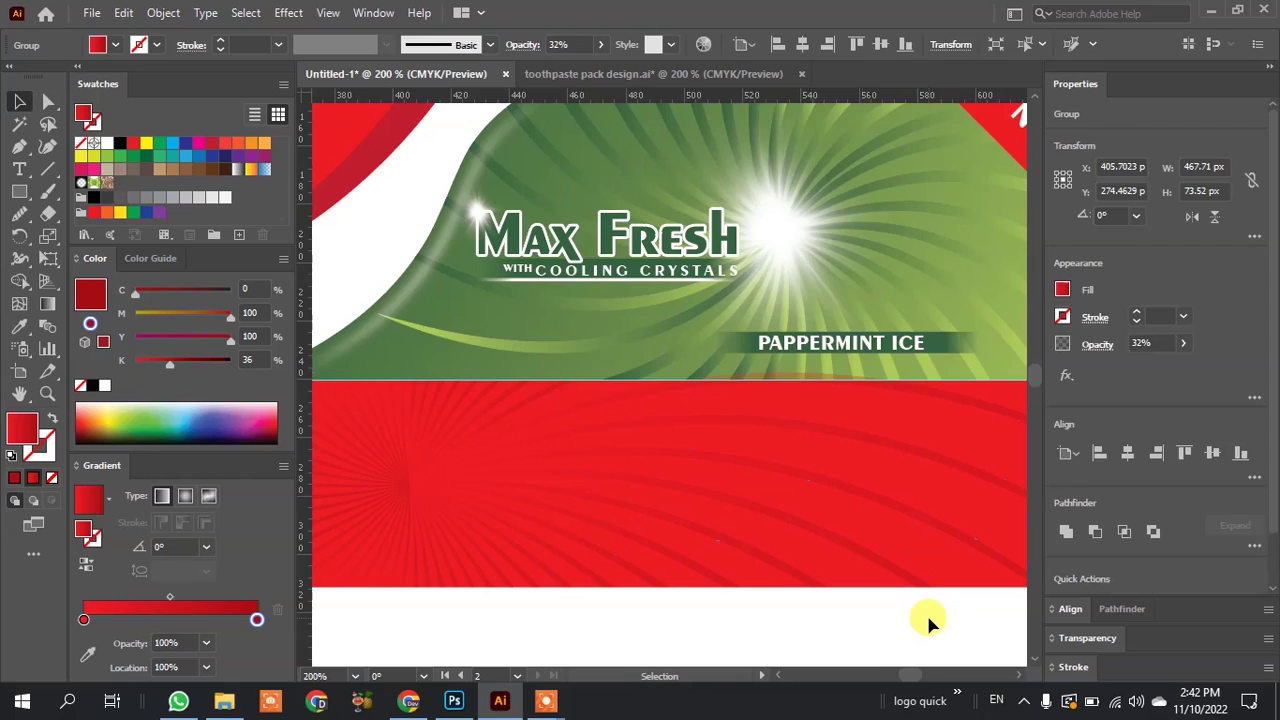
key(ctrl+1)
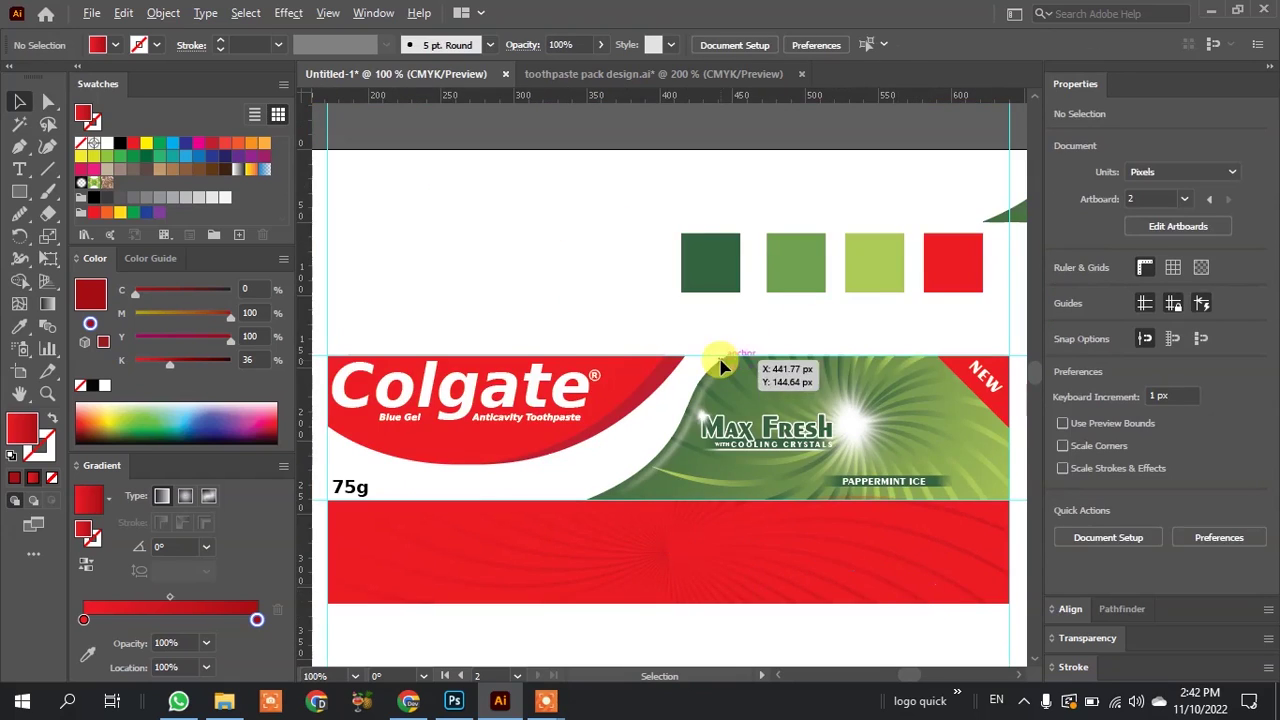
scroll(730, 368, down, 2)
scroll(760, 528, up, 2)
scroll(557, 558, down, 1)
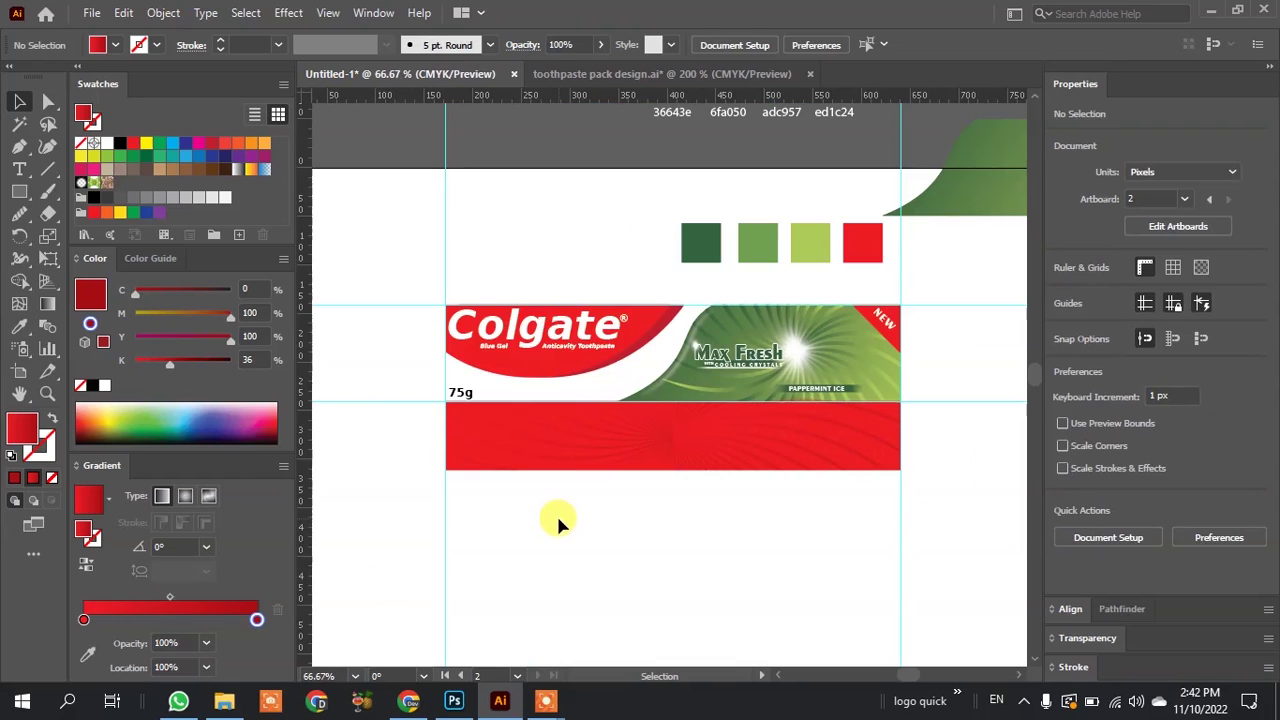
scroll(498, 487, down, 2)
scroll(497, 495, down, 1)
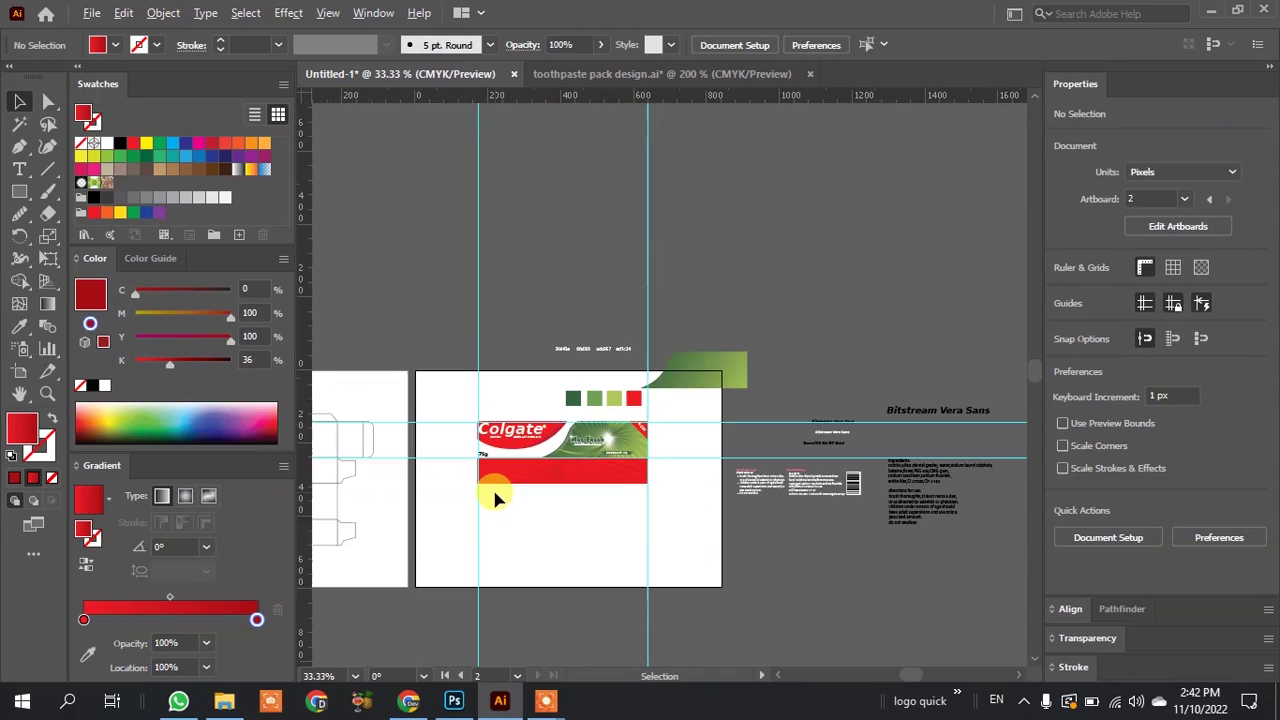
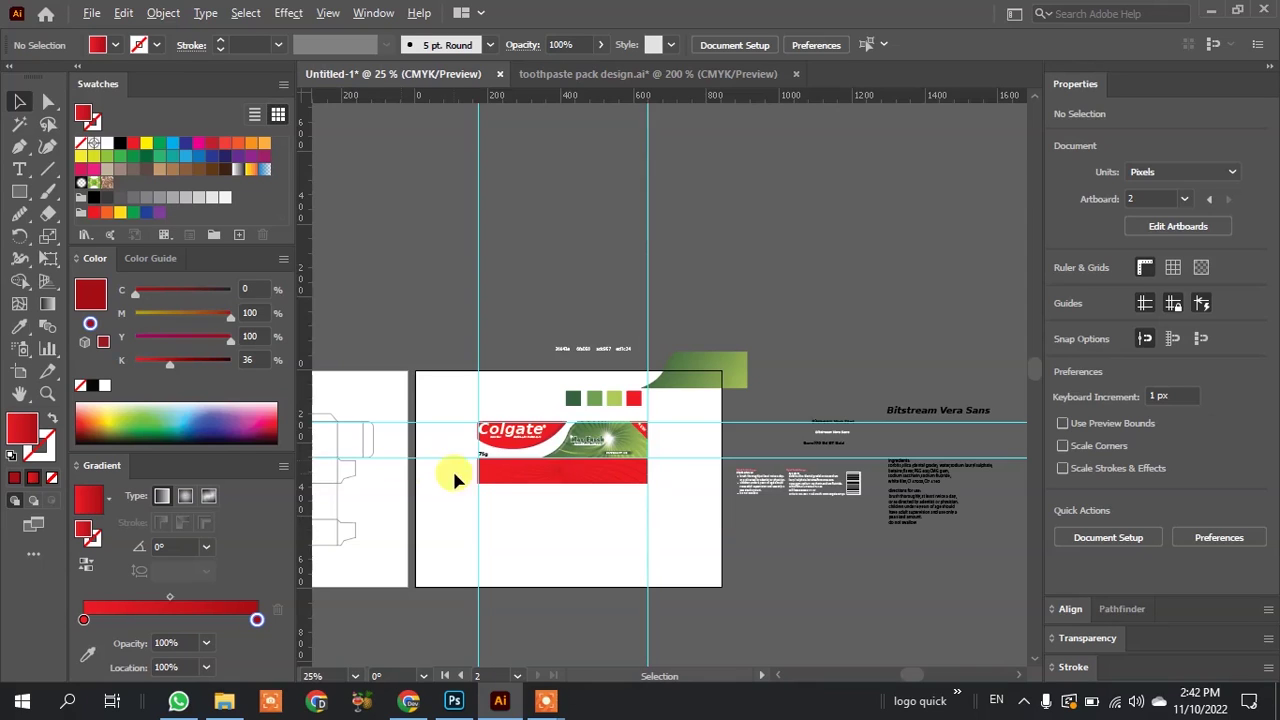
Alt-drag a copy of the Colgate panel artwork below and right of the artboard.
scroll(454, 478, up, 2)
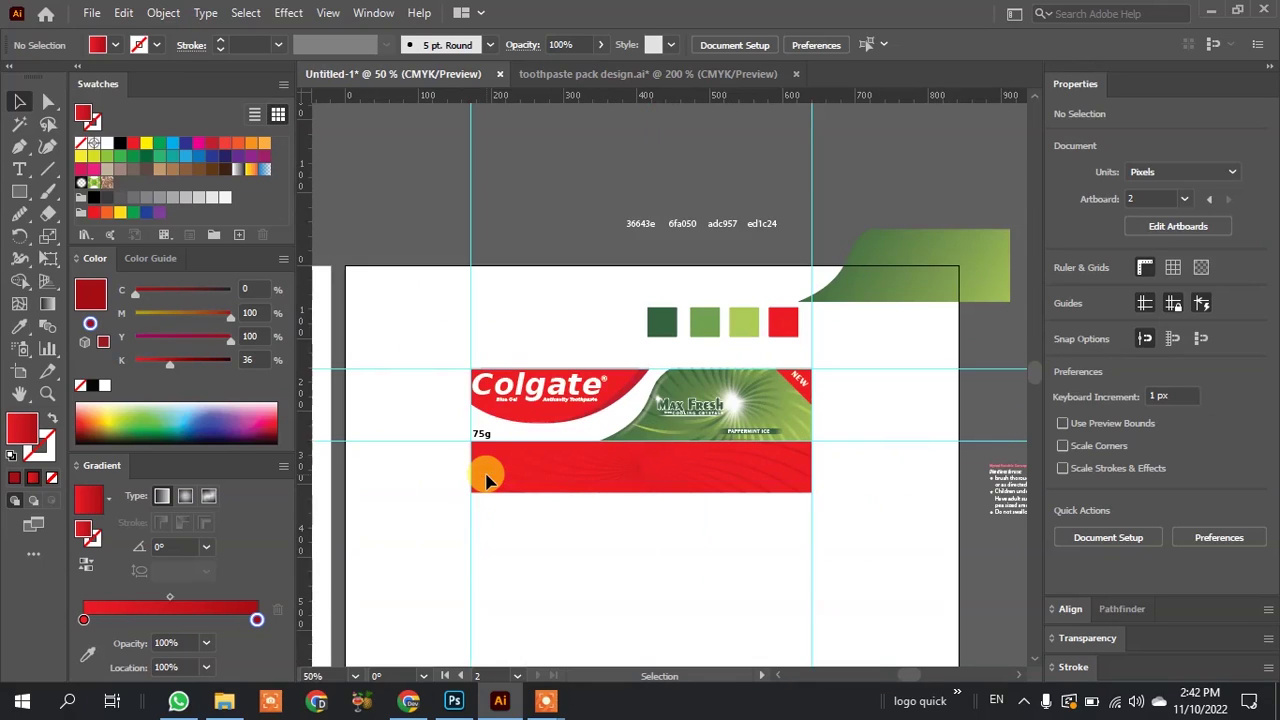
scroll(663, 428, up, 2)
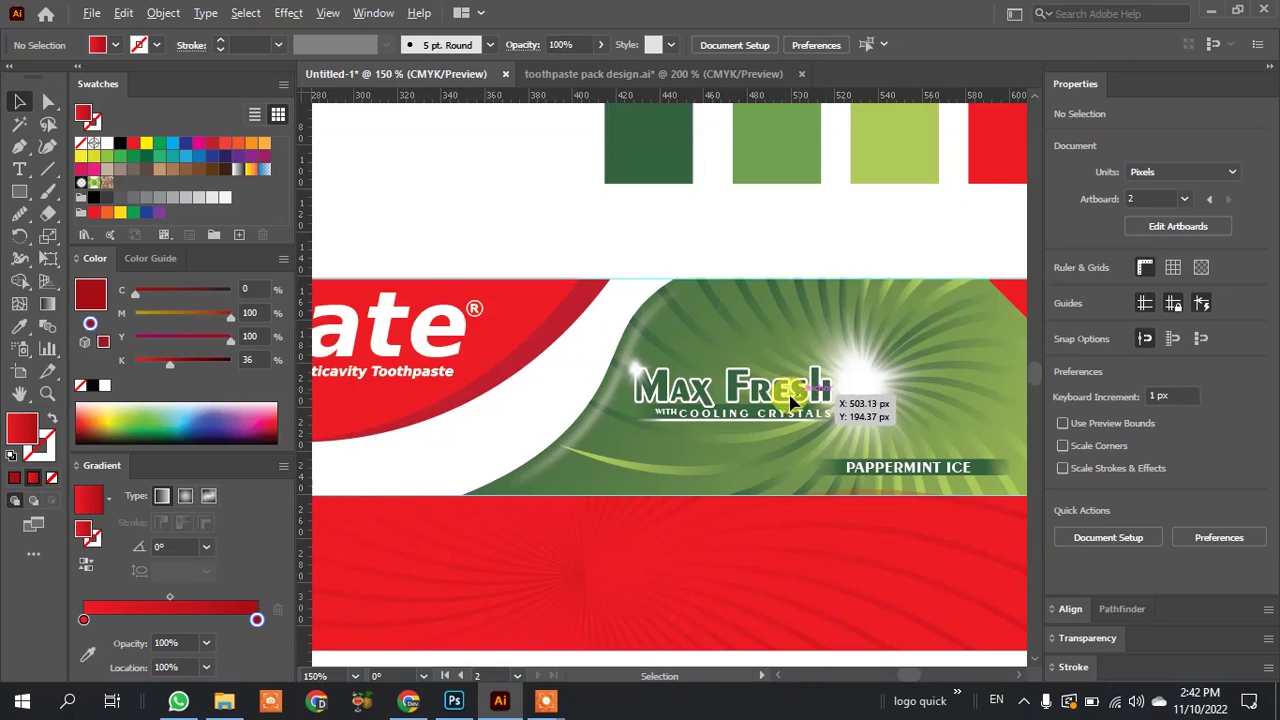
scroll(777, 400, up, 3)
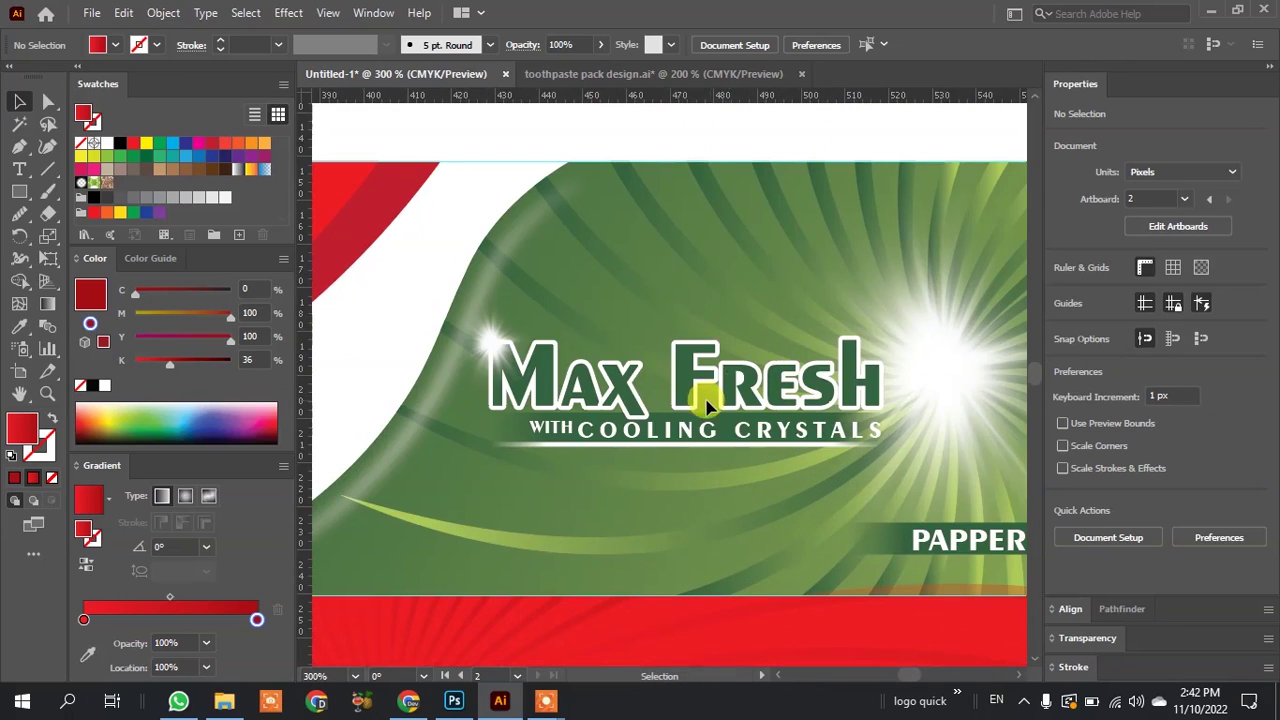
scroll(706, 404, down, 3)
scroll(708, 400, down, 2)
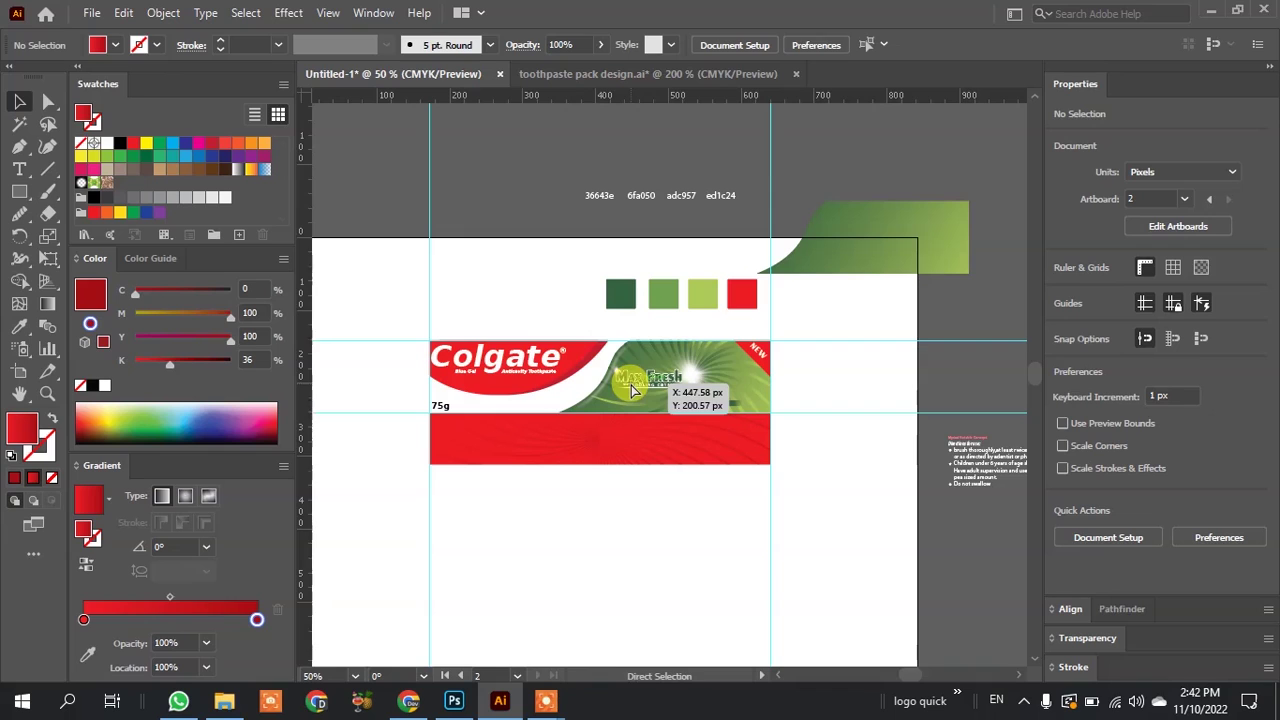
click(632, 390)
click(626, 537)
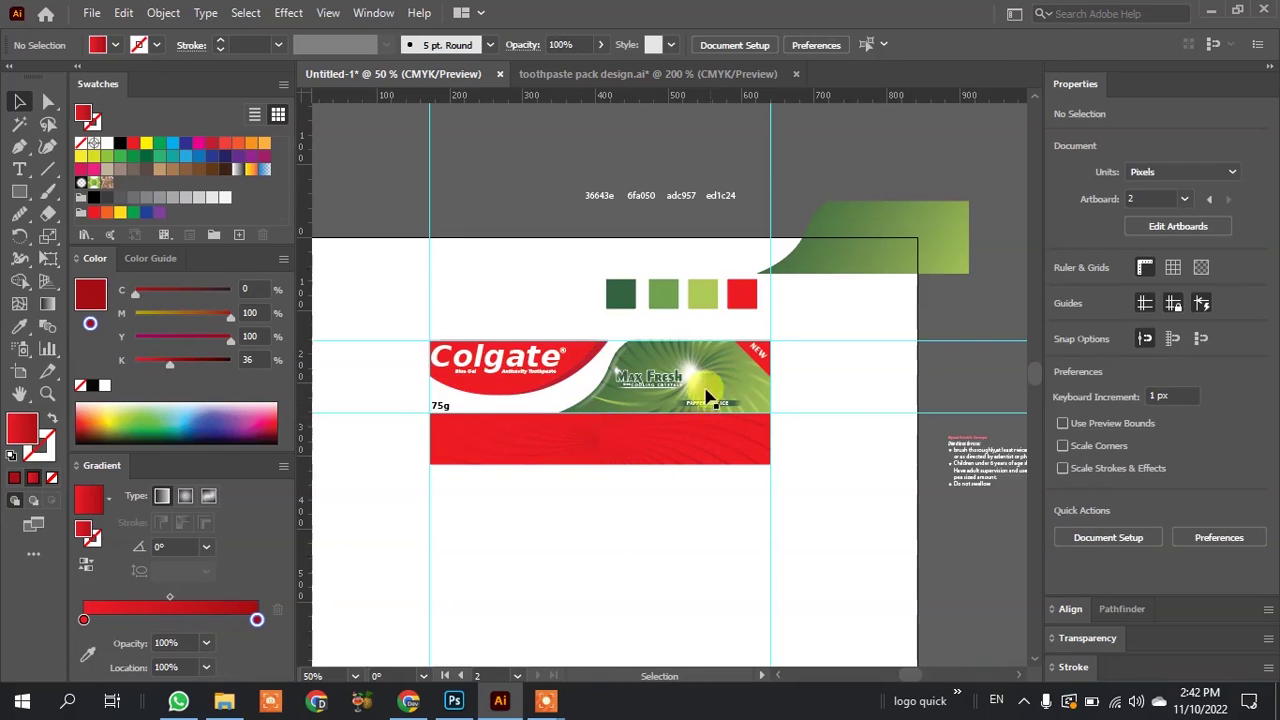
scroll(697, 370, up, 3)
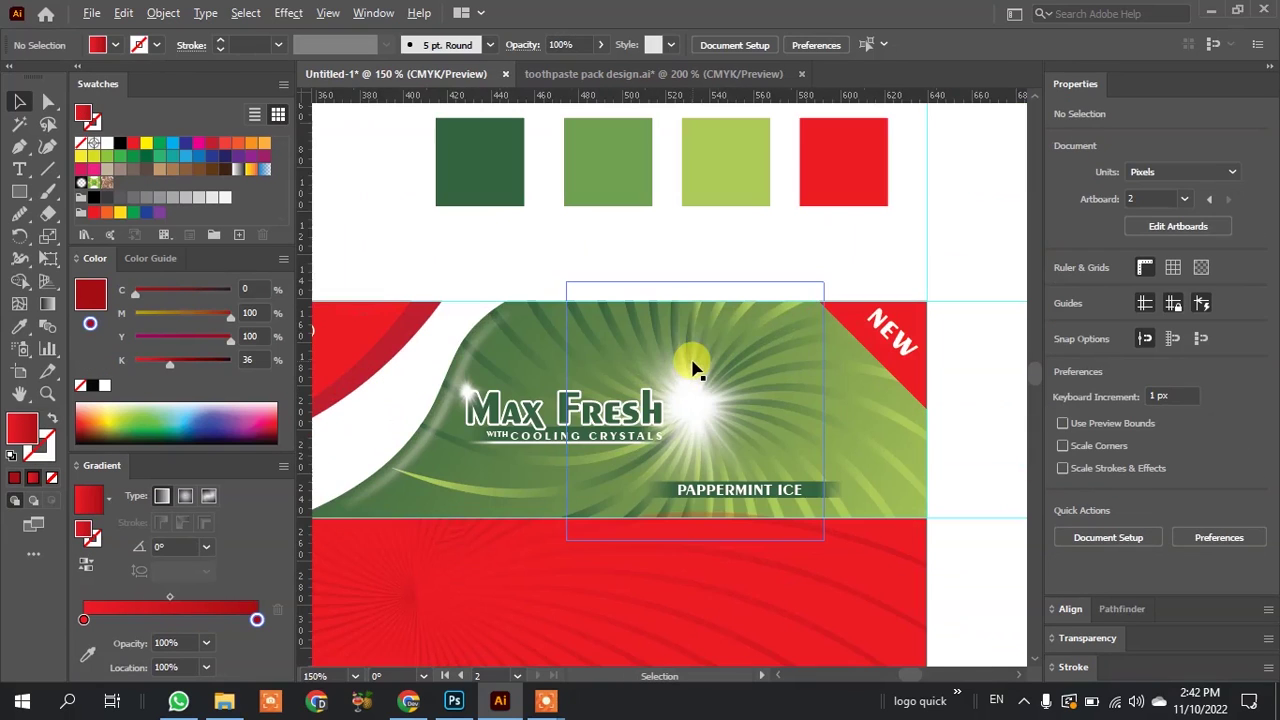
click(437, 461)
scroll(586, 410, down, 1)
scroll(587, 413, down, 1)
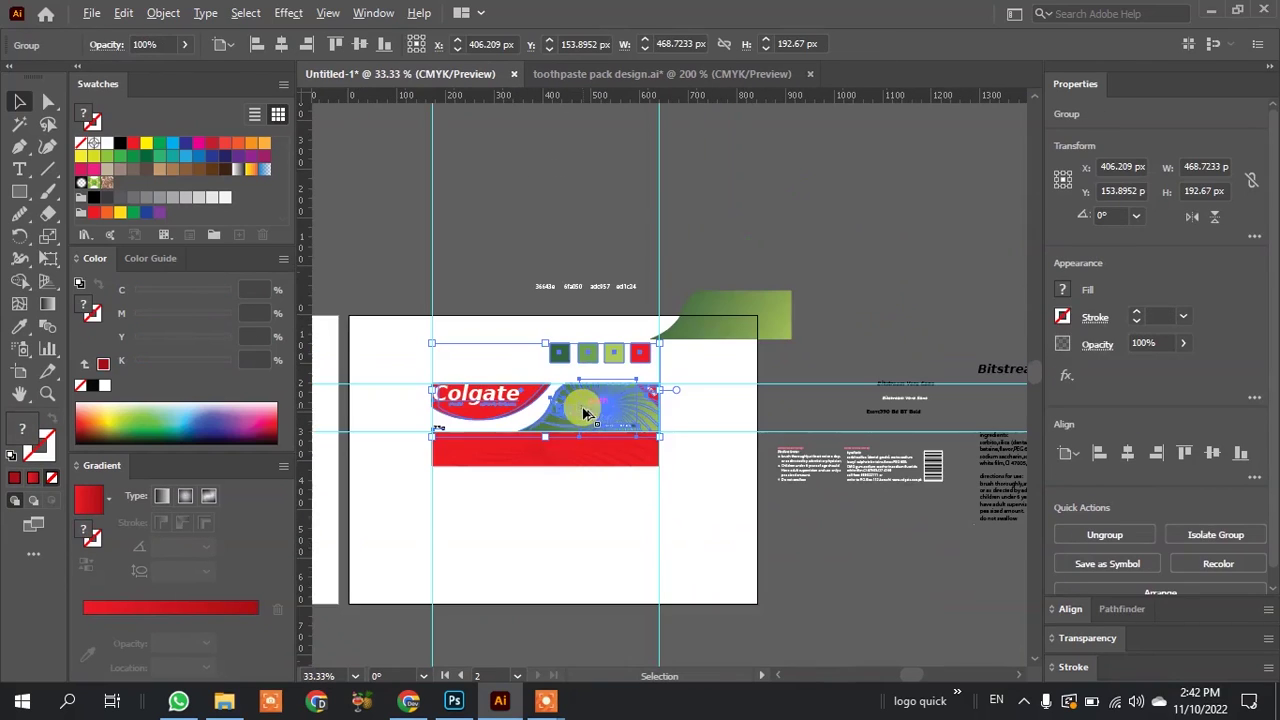
drag(566, 410, 830, 607)
Delete the colour swatches from the copy, undoing an accidental deletion of the whole group.
scroll(866, 606, up, 1)
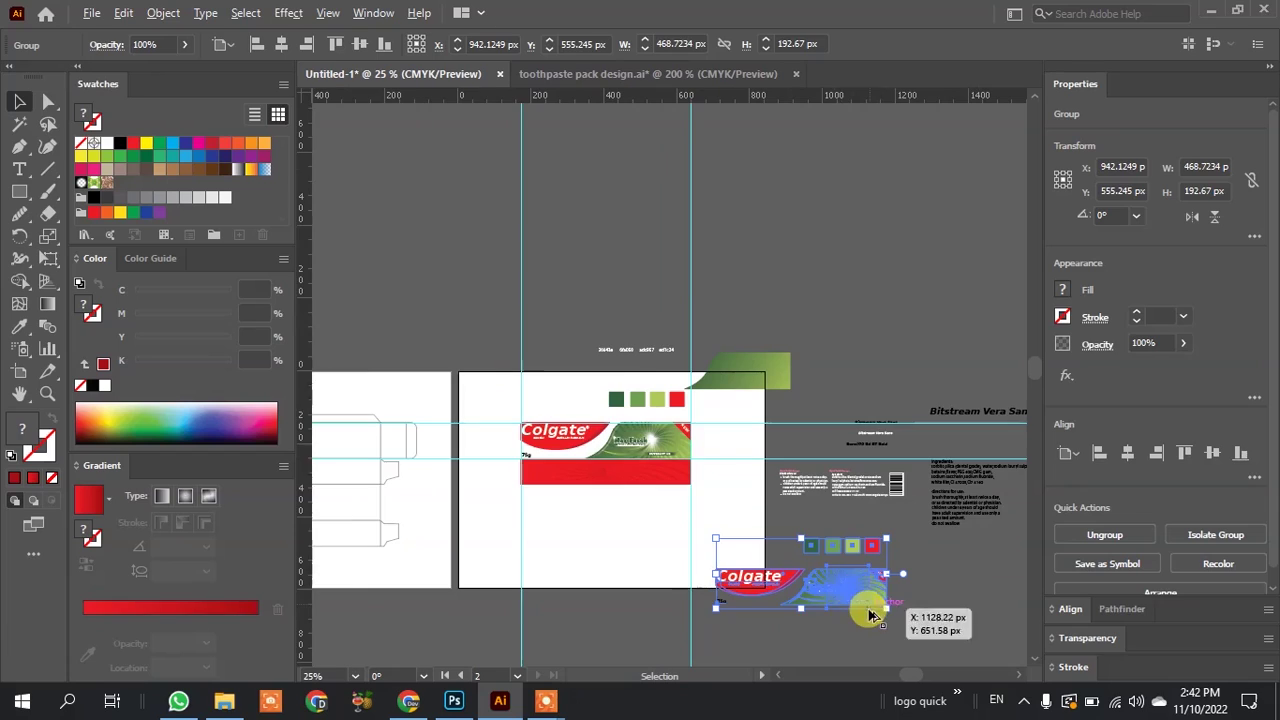
click(874, 636)
click(843, 484)
key(Delete)
key(ctrl+z)
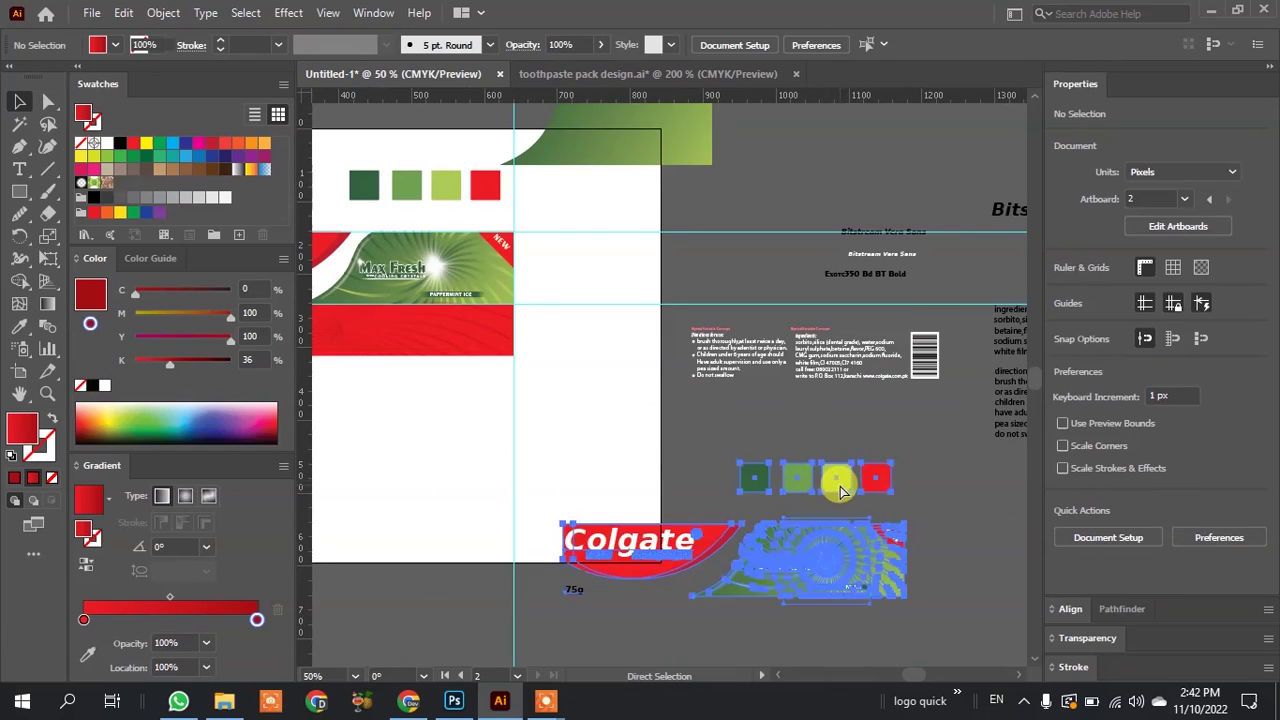
click(895, 620)
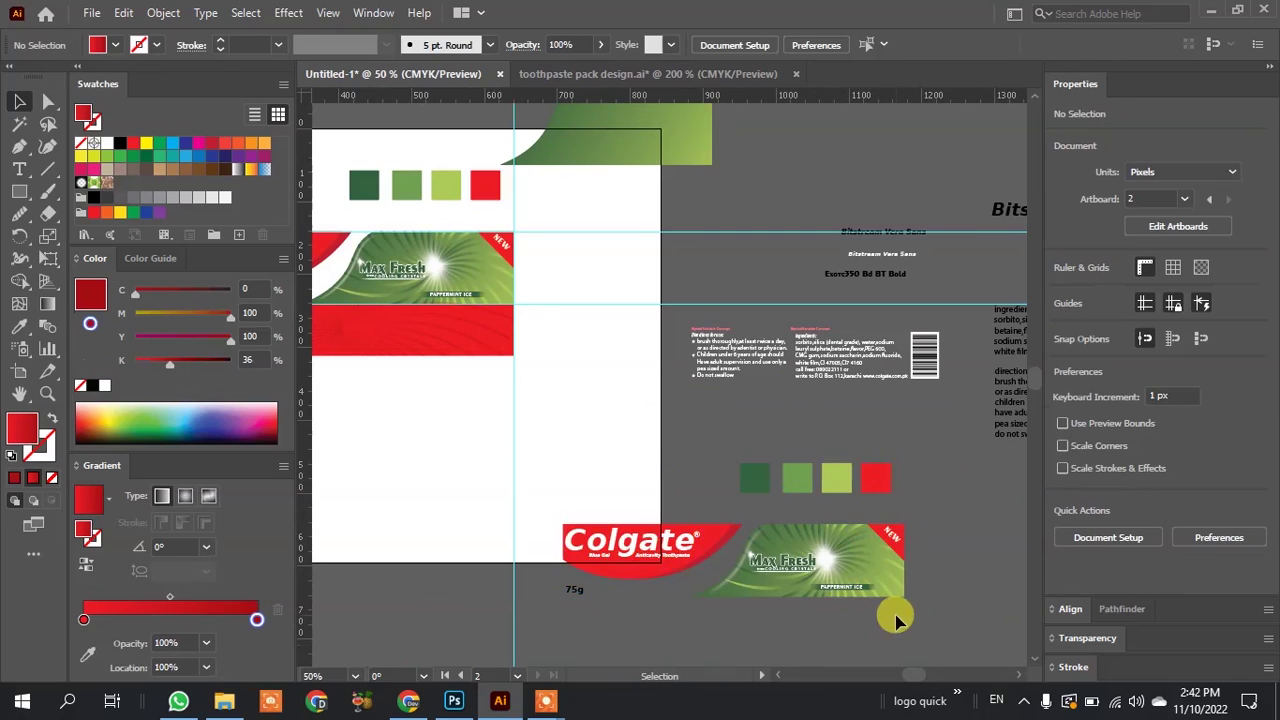
click(838, 473)
key(Delete)
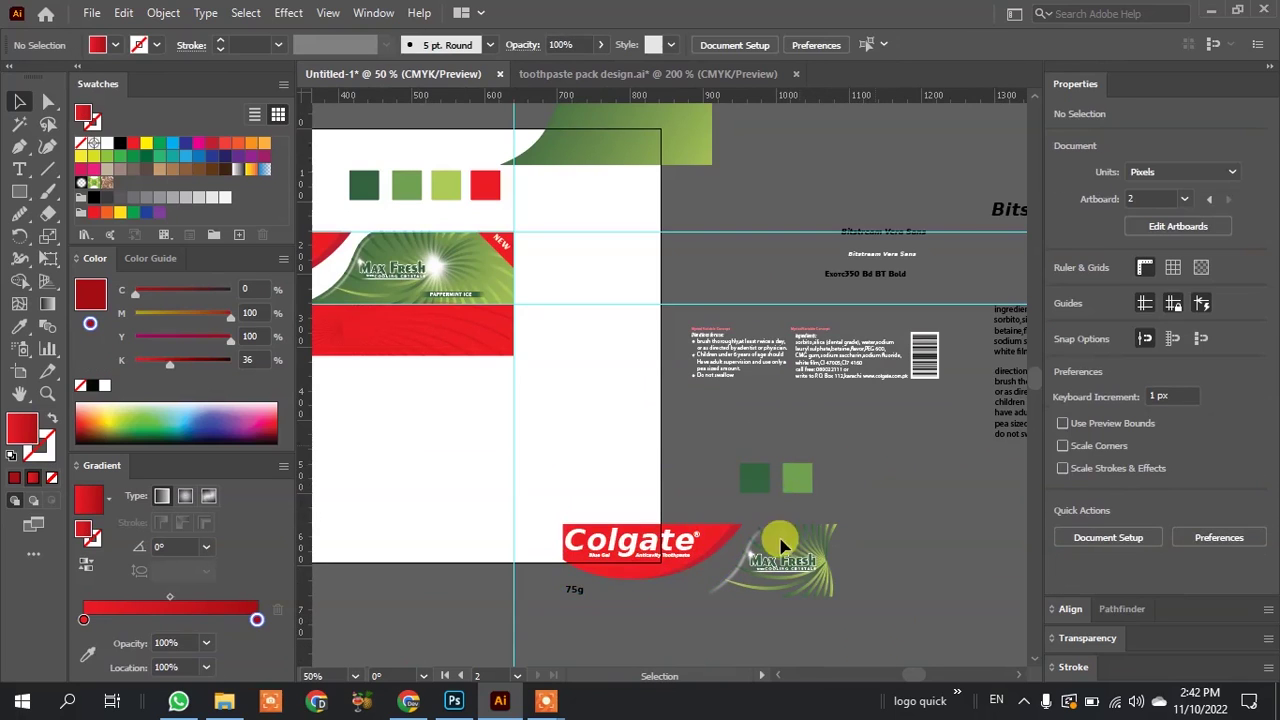
Delete the copy's Colgate logo, green background and small toothpaste text.
click(686, 540)
key(Delete)
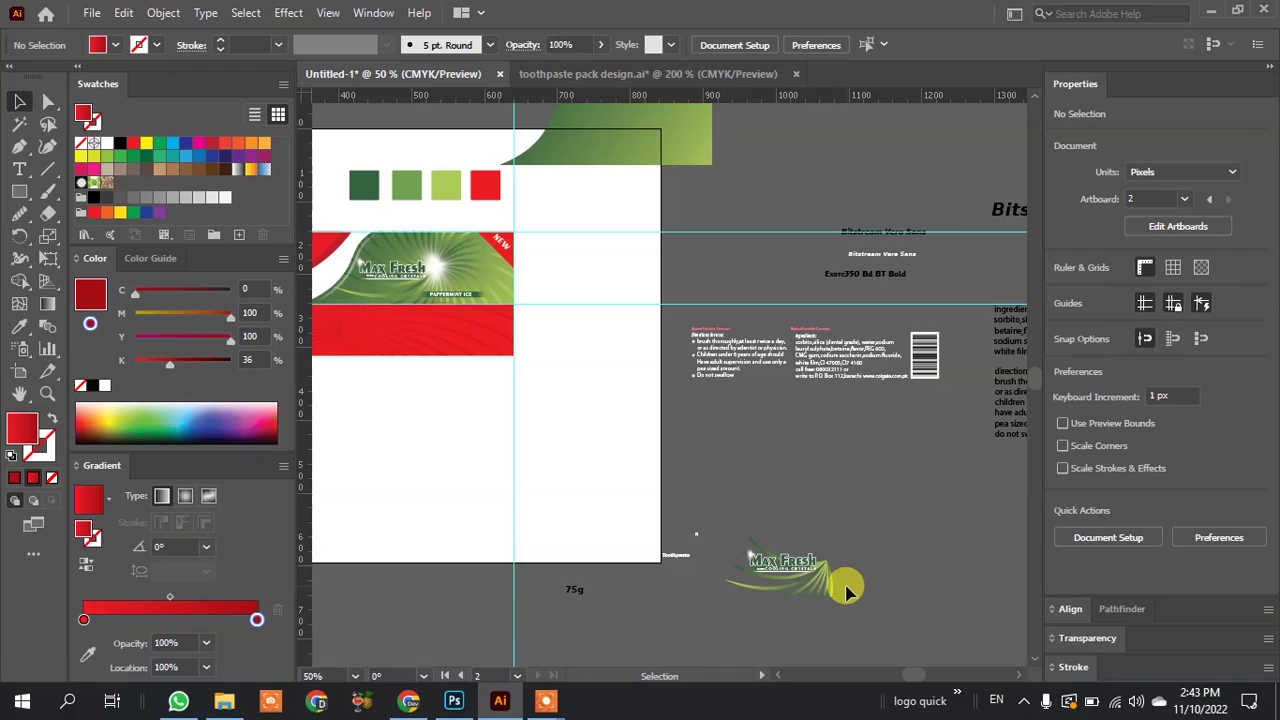
click(593, 603)
key(Delete)
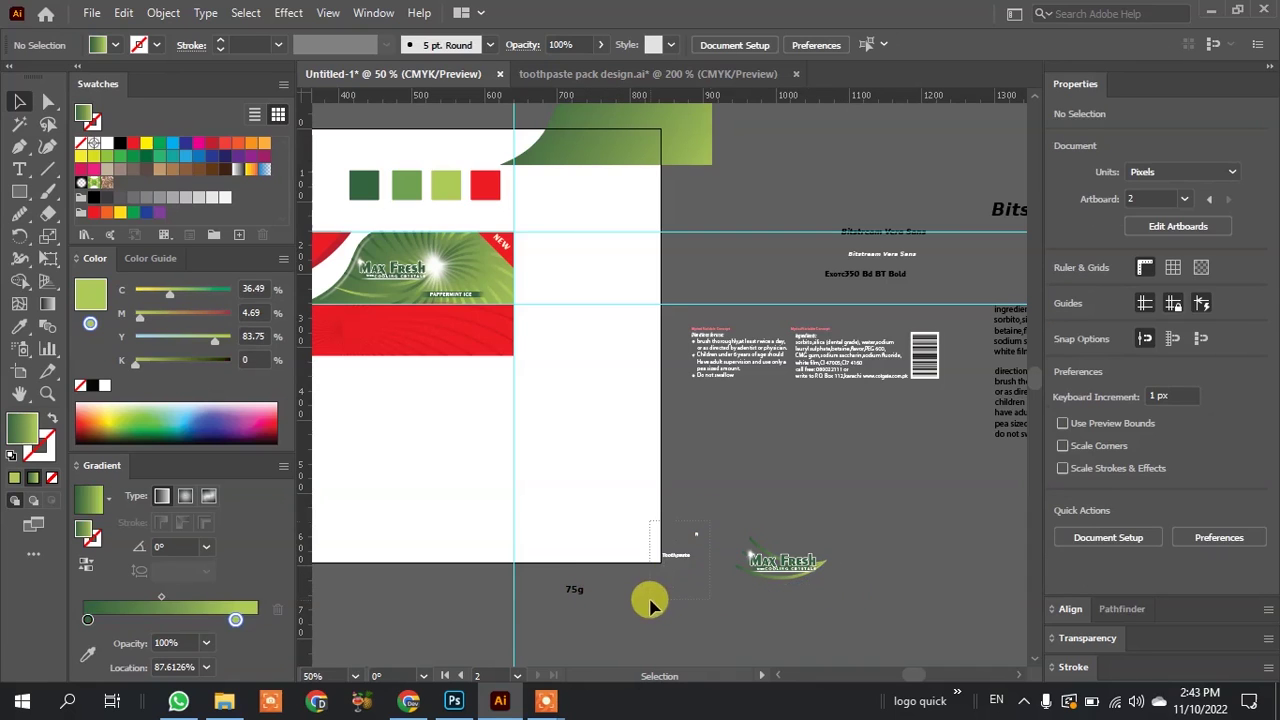
click(650, 603)
key(Delete)
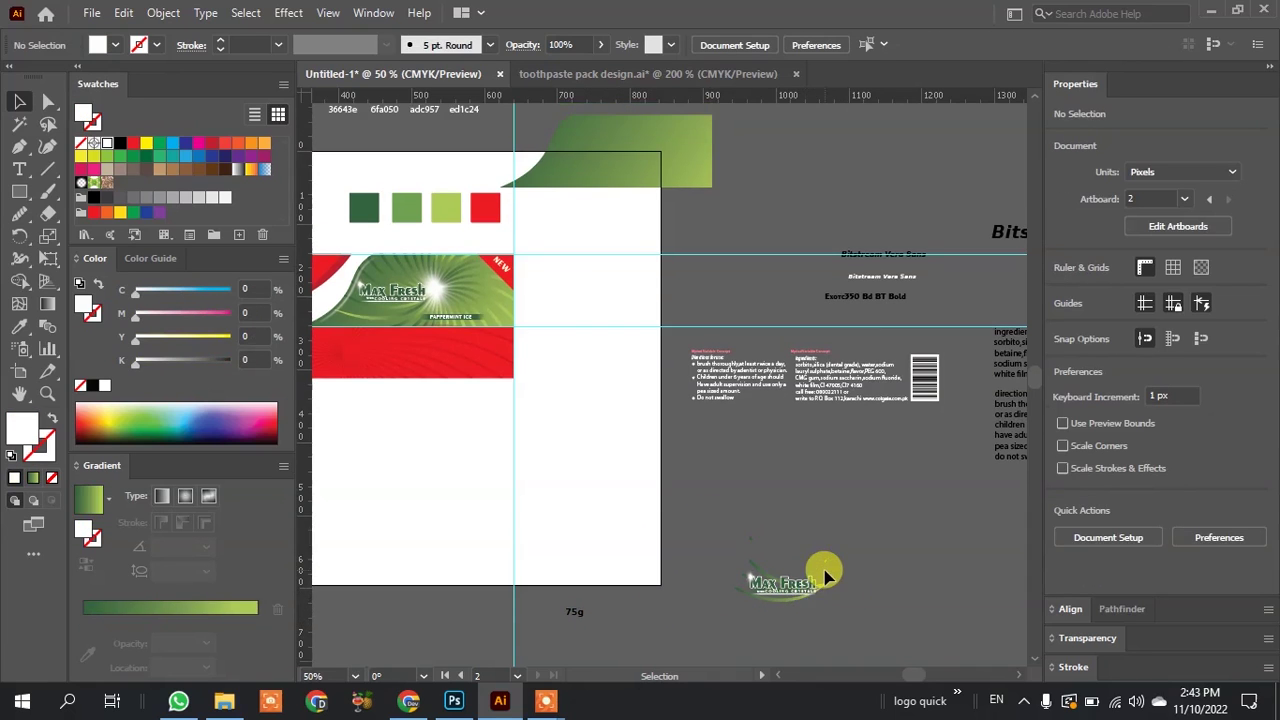
Delete the green swoosh lines and the sparkle image from the Max Fresh logo.
scroll(823, 574, up, 3)
scroll(817, 597, up, 2)
click(817, 421)
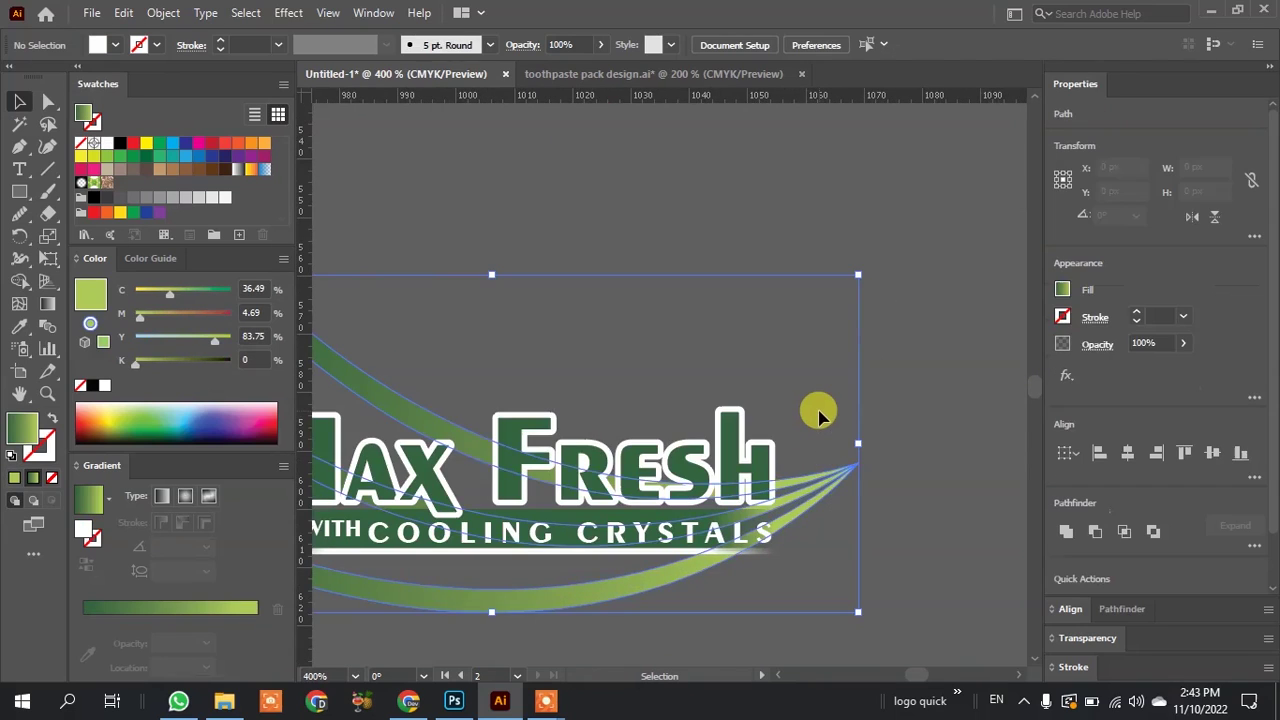
key(Delete)
scroll(887, 447, down, 2)
scroll(547, 428, up, 3)
click(471, 400)
key(Delete)
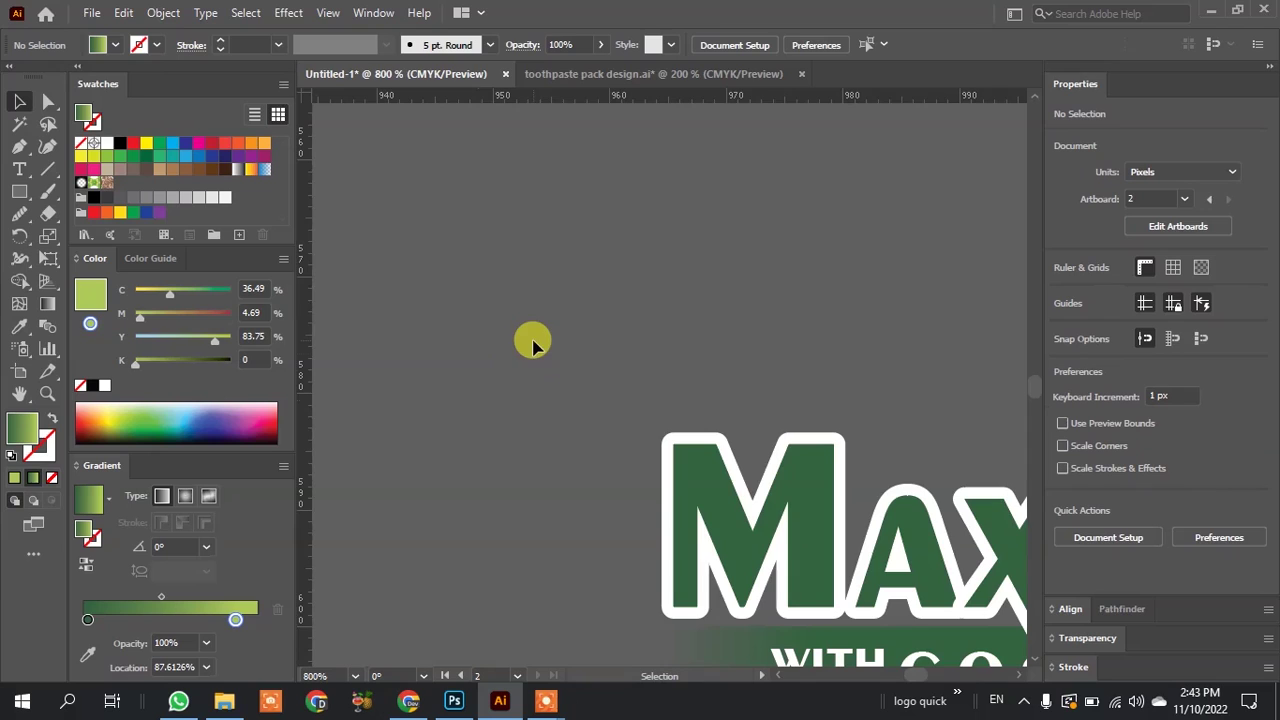
Remove the white outline shapes behind the Max Fresh letters, including F, R and X.
scroll(560, 366, down, 1)
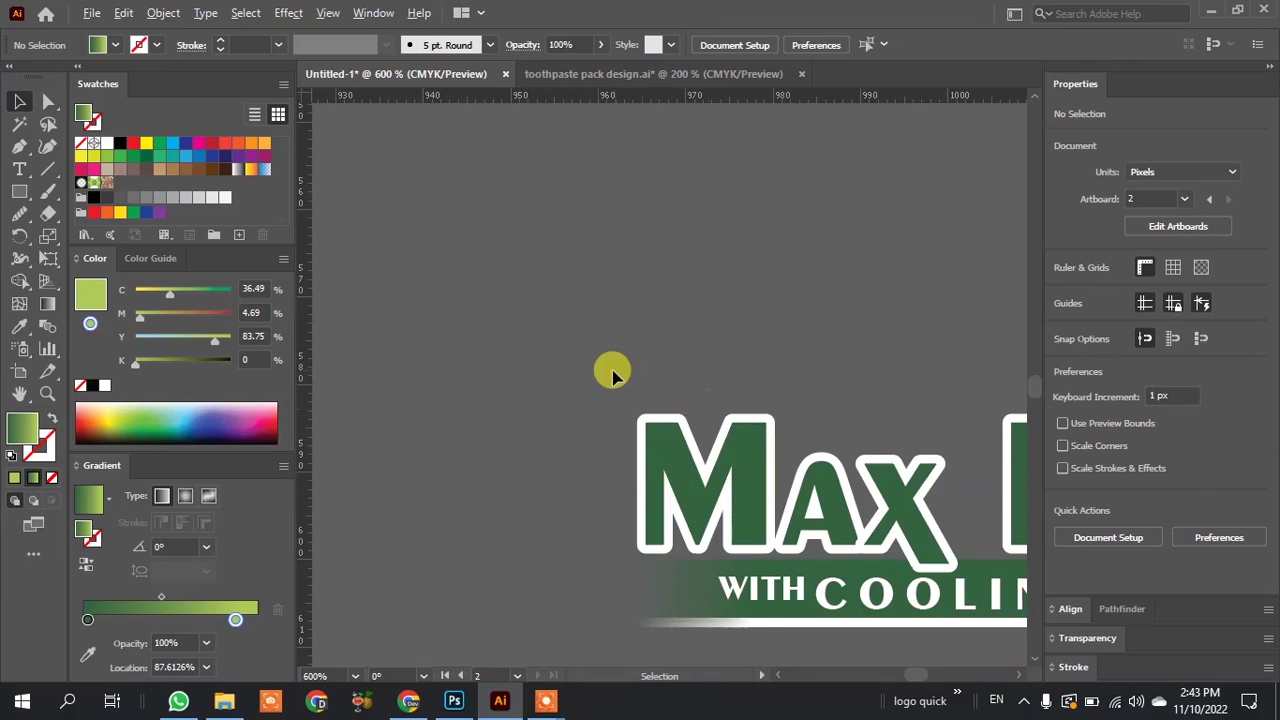
scroll(614, 372, down, 4)
scroll(663, 400, up, 3)
click(693, 425)
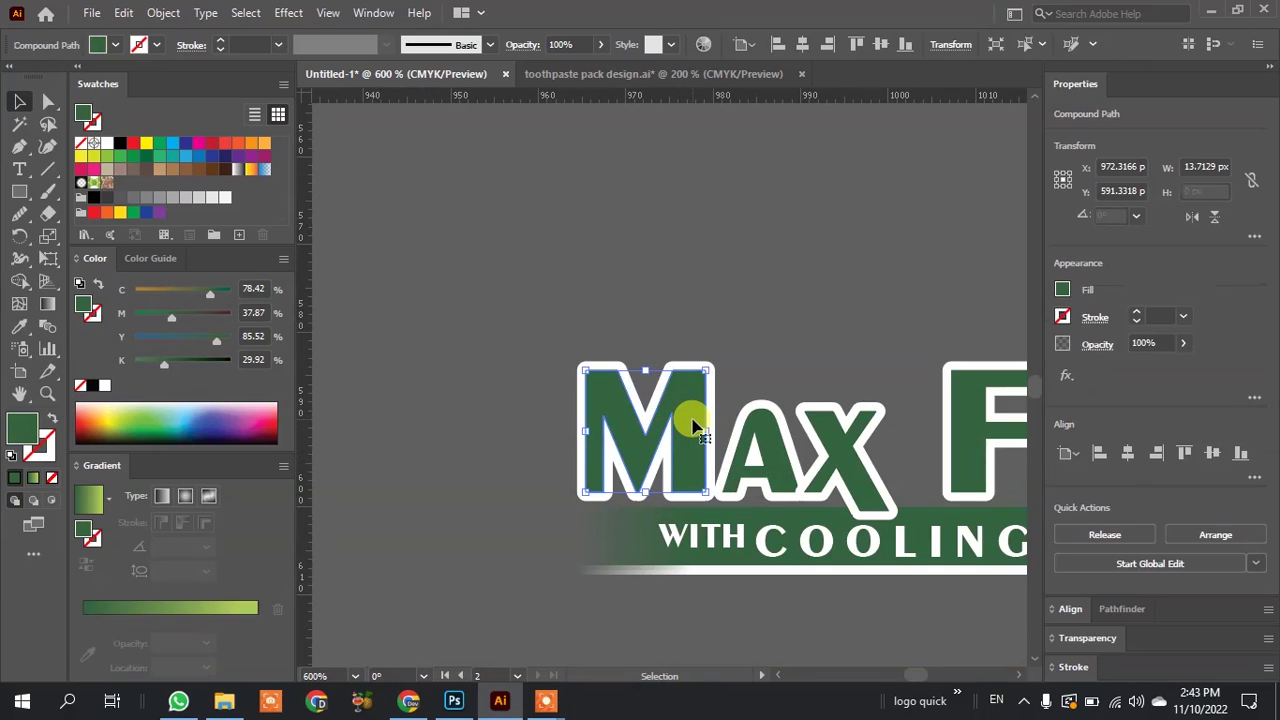
scroll(651, 400, down, 5)
scroll(813, 385, up, 2)
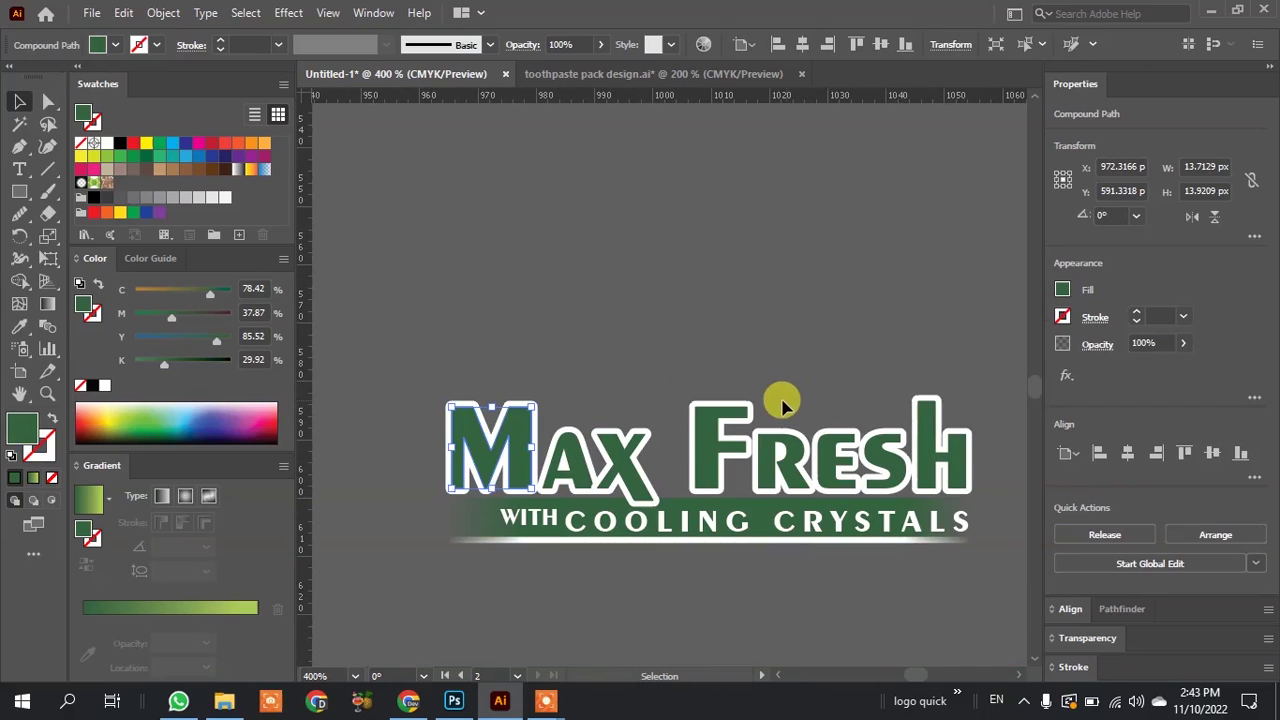
drag(755, 405, 808, 230)
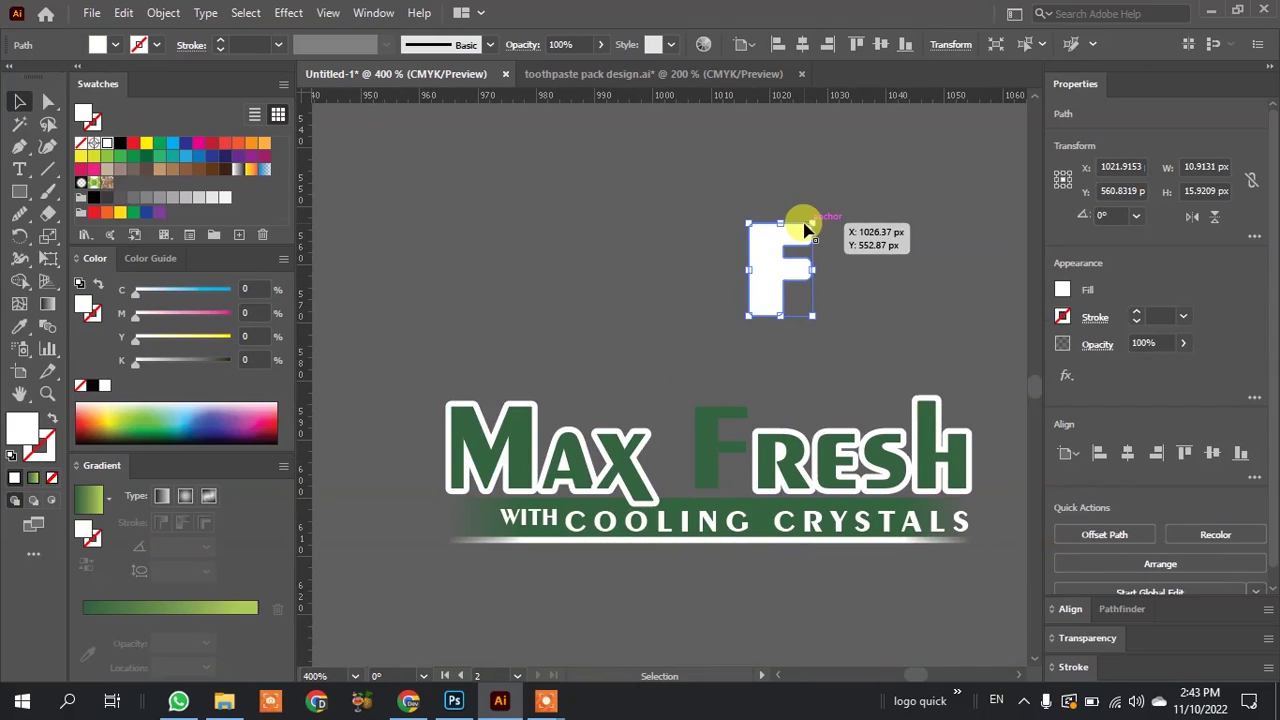
key(Delete)
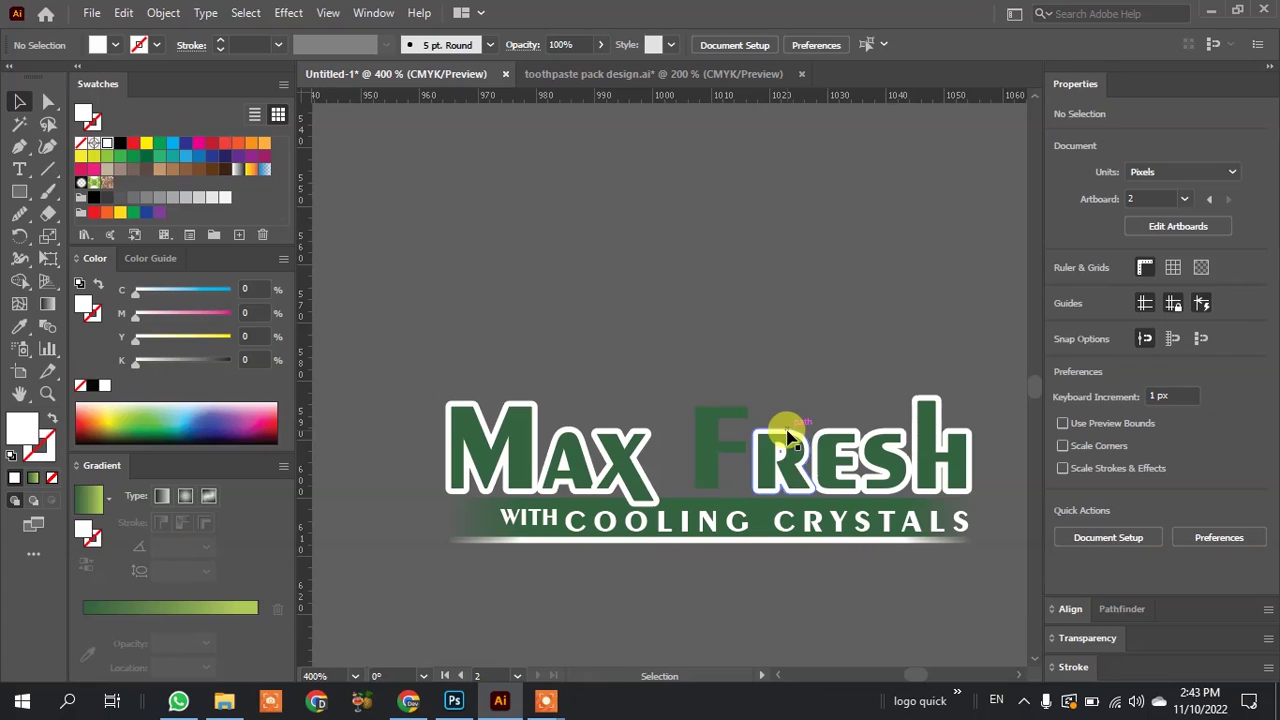
drag(787, 437, 795, 325)
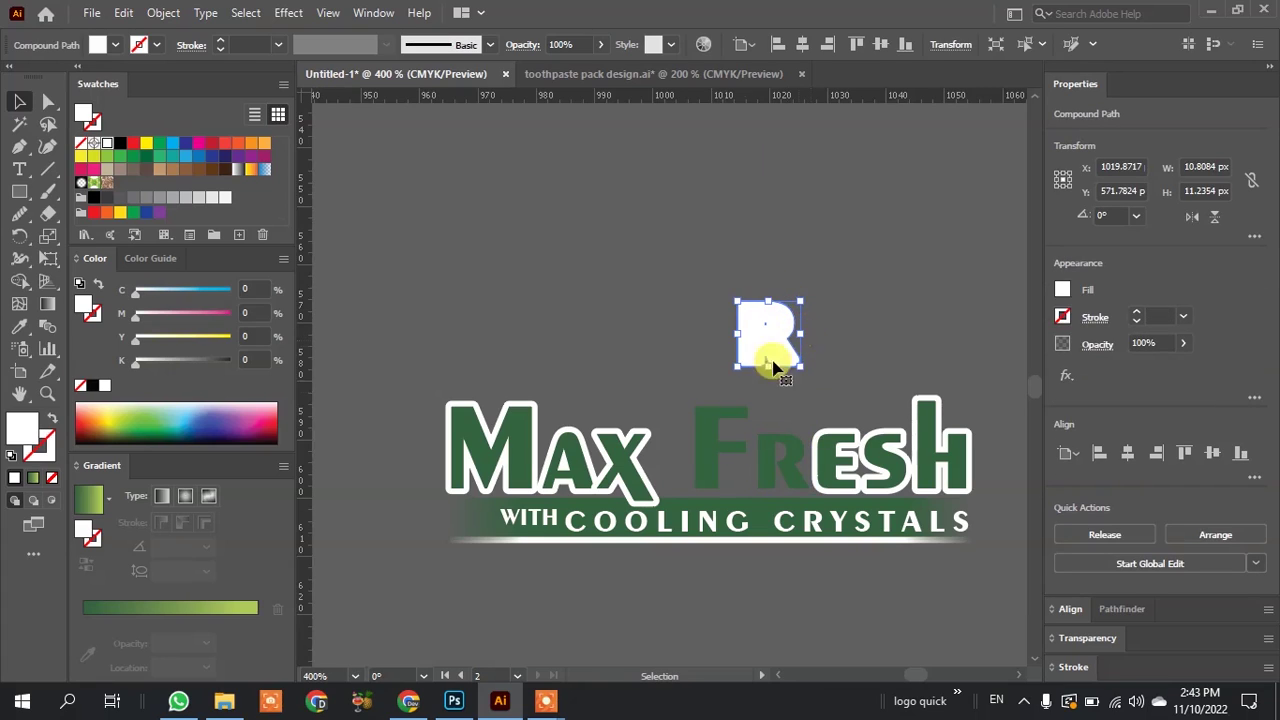
shift+click(648, 446)
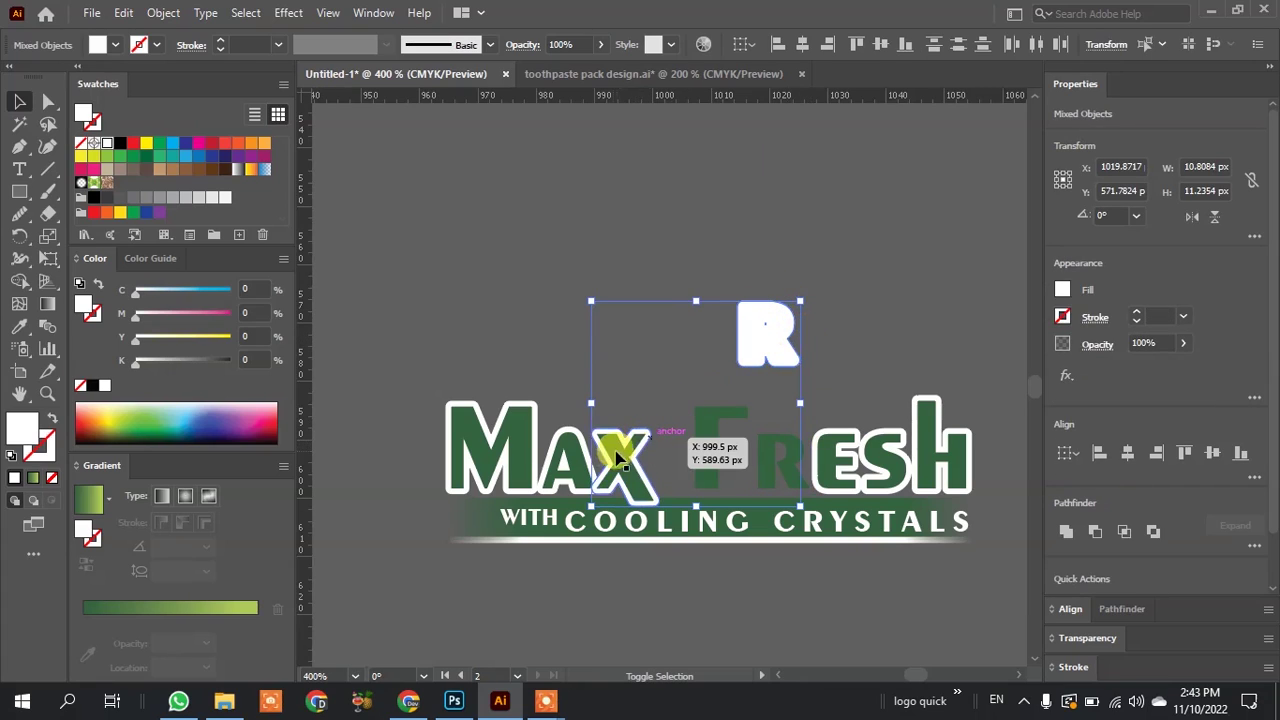
drag(575, 440, 520, 410)
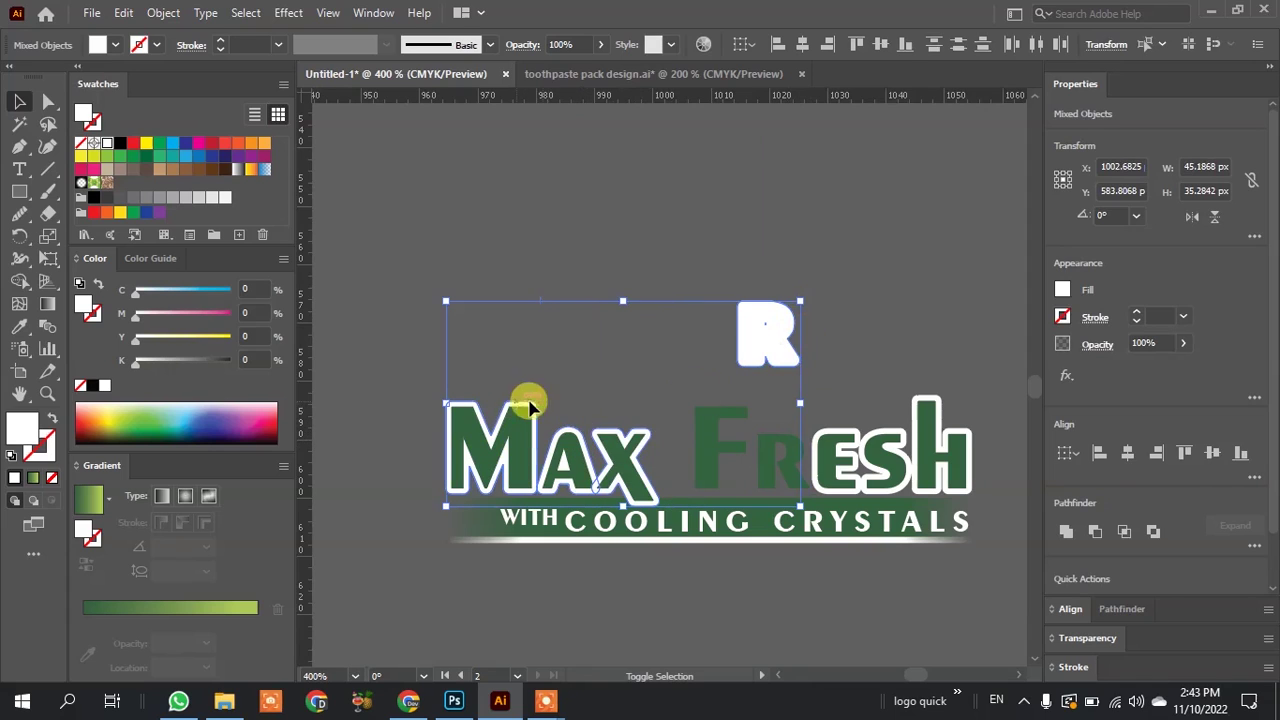
key(Delete)
Recolour the green Max Fresh lettering white.
click(467, 472)
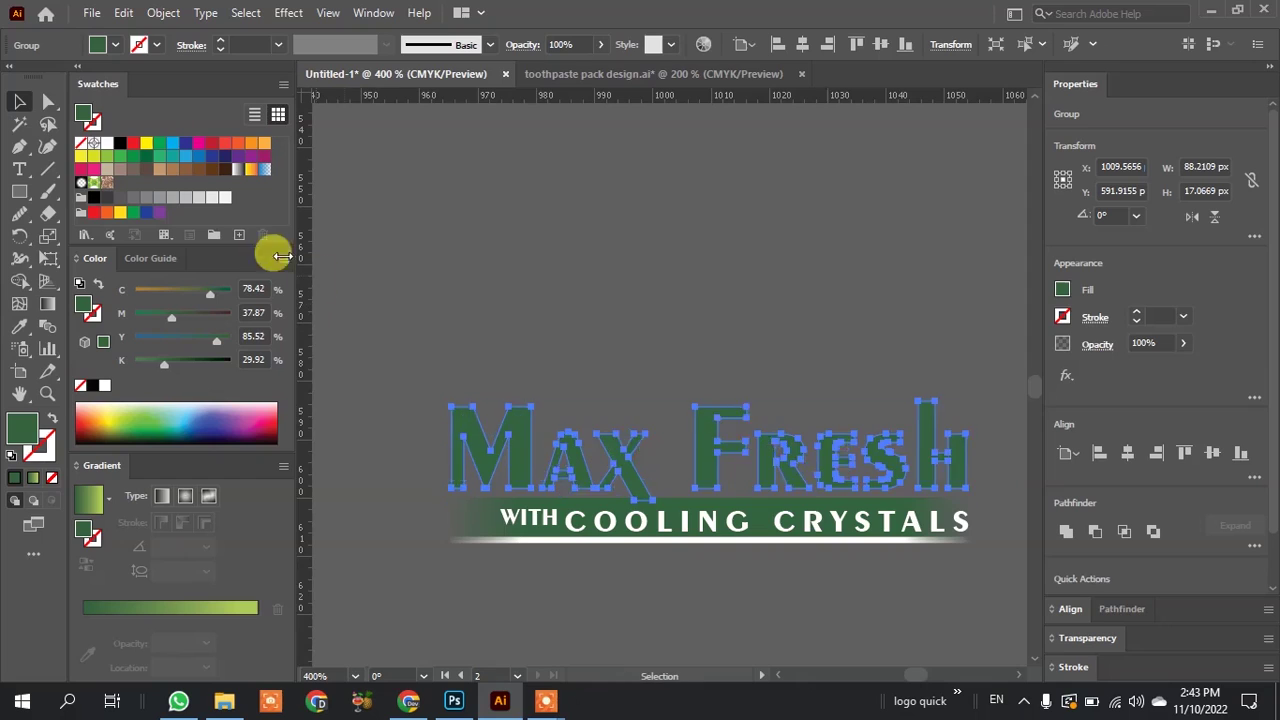
click(104, 146)
click(655, 208)
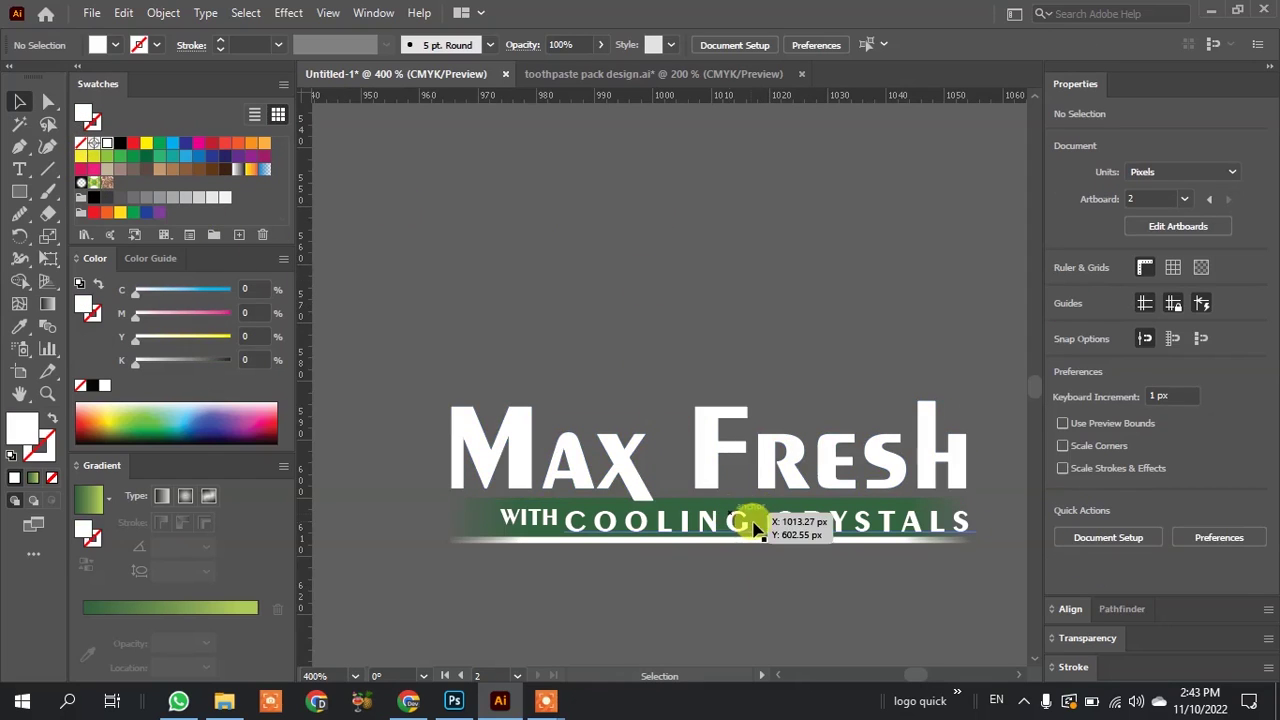
Colour the WITH COOLING CRYSTALS tagline red and delete the thin white line beneath it.
scroll(750, 515, up, 1)
scroll(757, 528, up, 1)
click(831, 540)
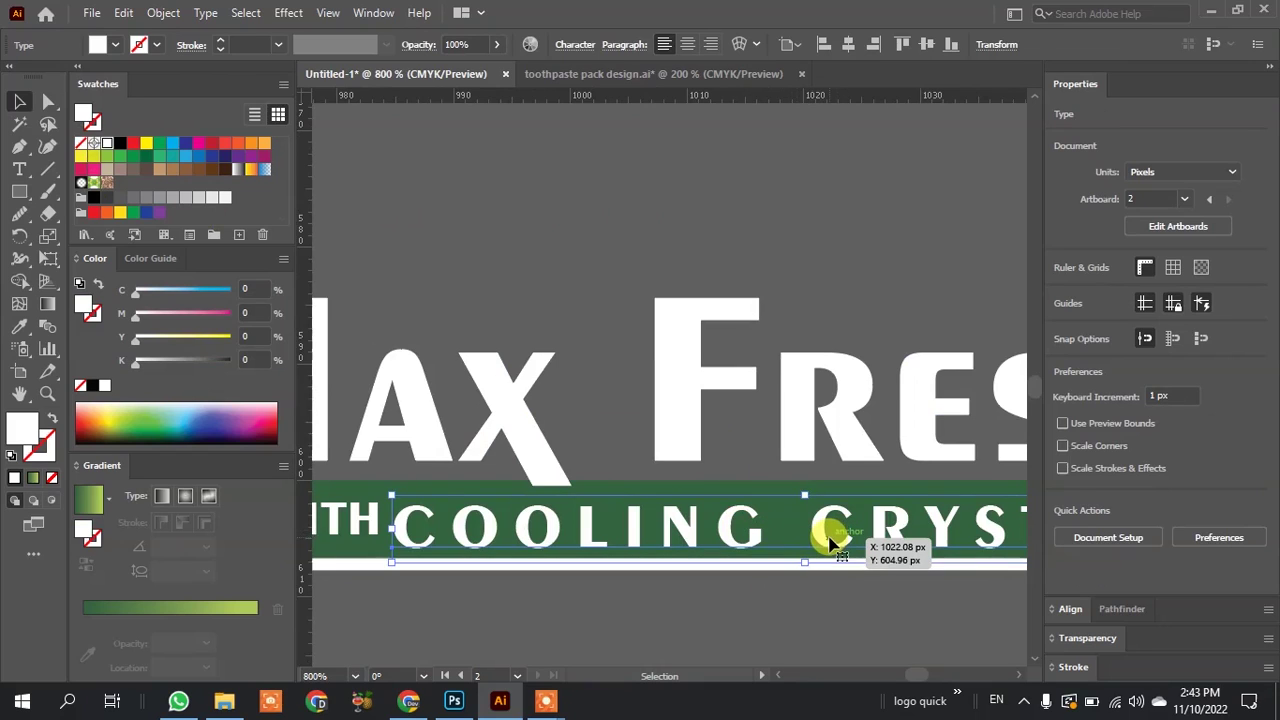
scroll(829, 532, down, 1)
shift+click(467, 523)
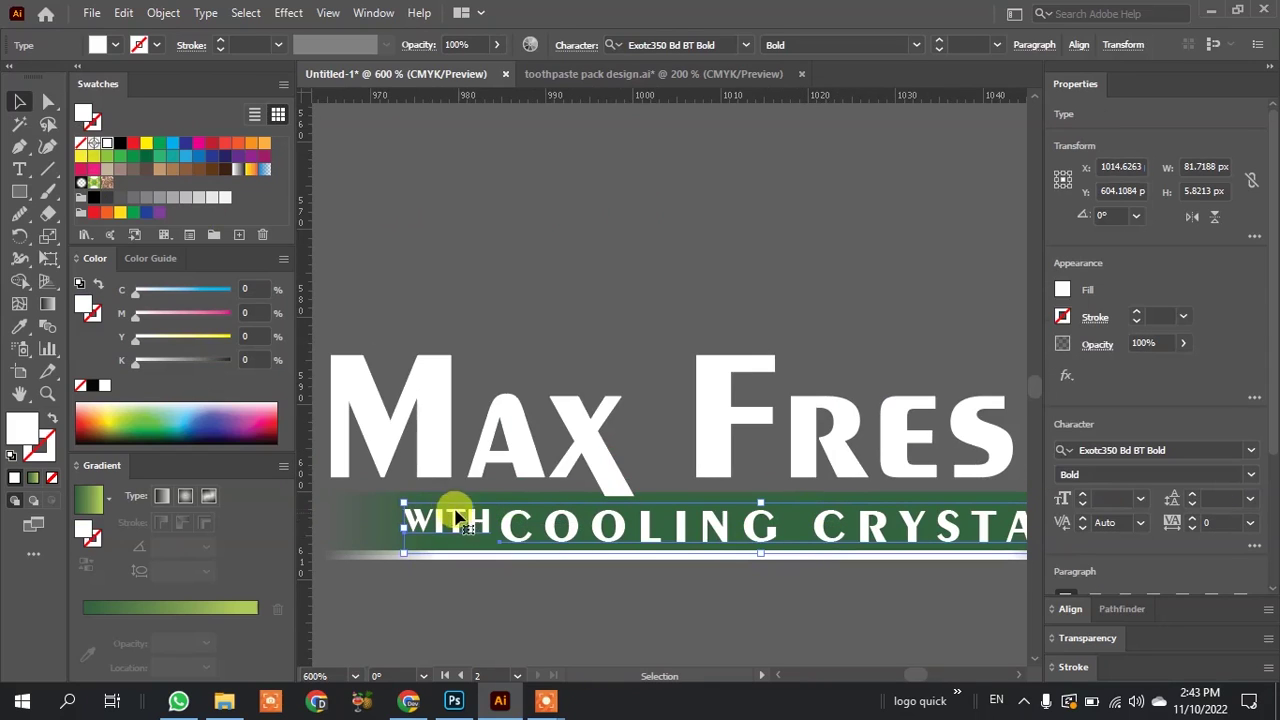
click(130, 145)
click(480, 214)
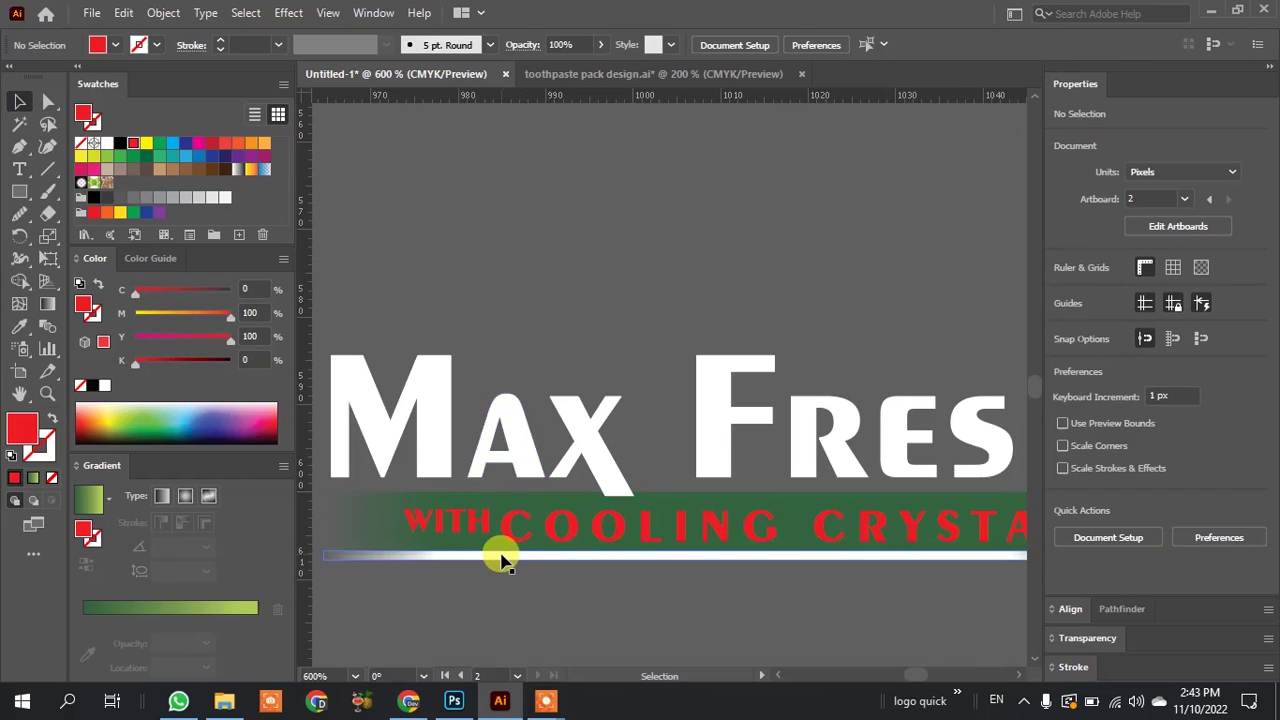
drag(500, 558, 506, 590)
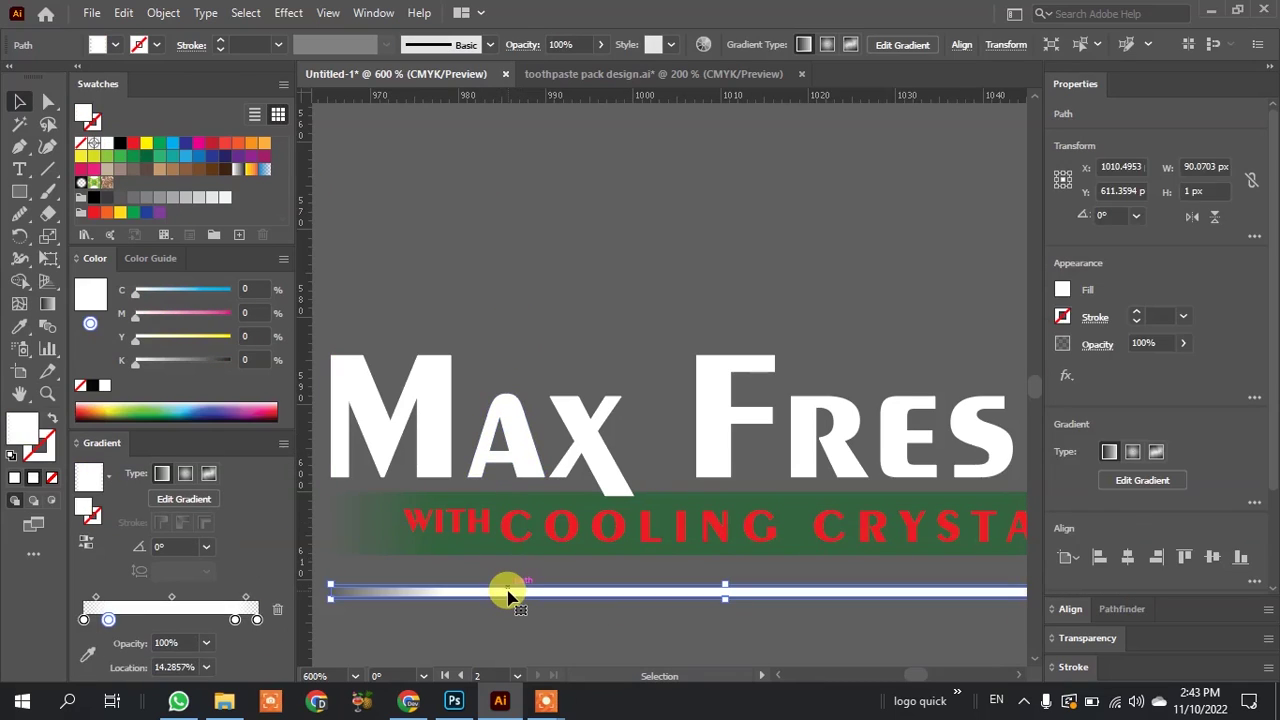
key(Delete)
Fill the tagline banner with a white linear gradient fading to transparent at its left edge.
click(670, 518)
click(374, 540)
click(162, 496)
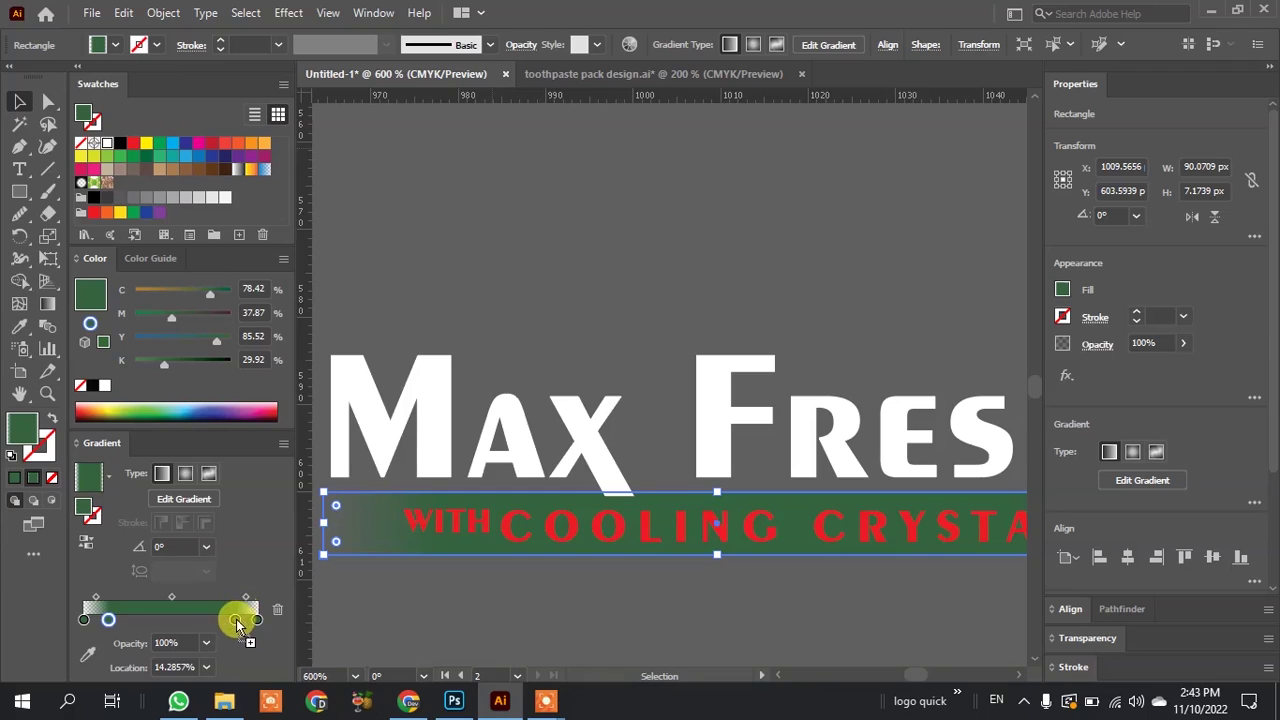
click(237, 622)
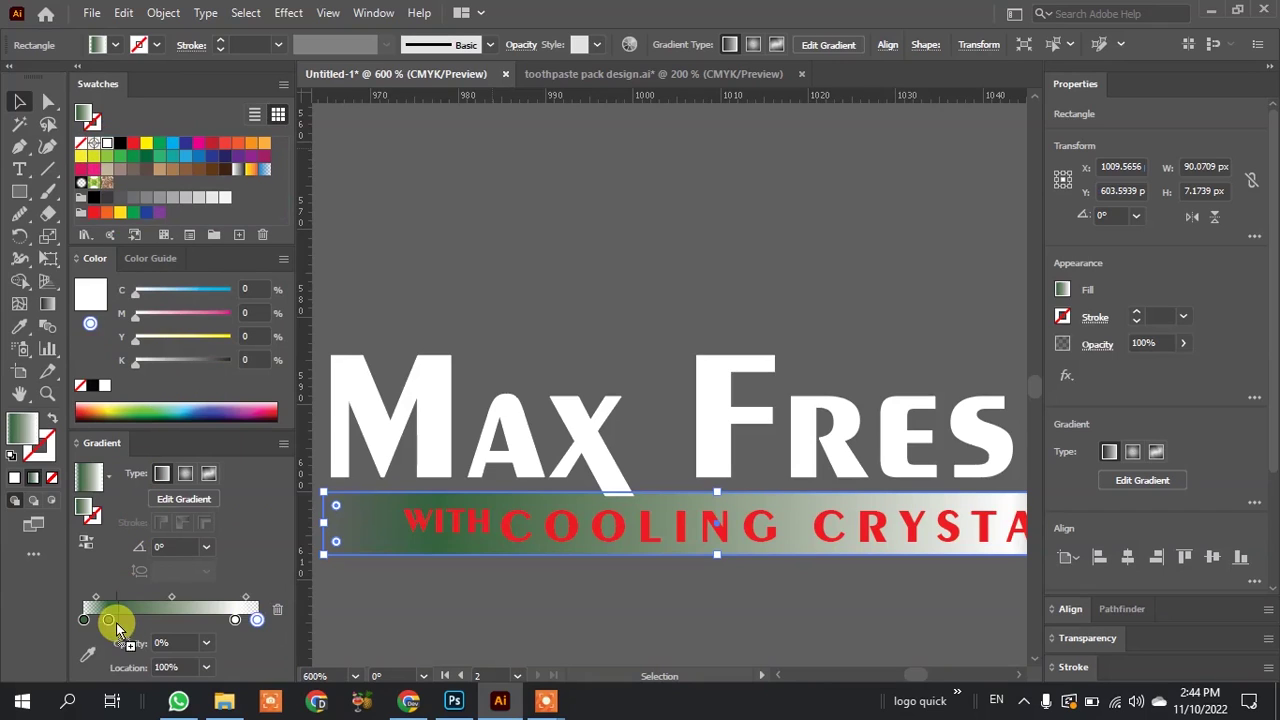
drag(110, 620, 108, 620)
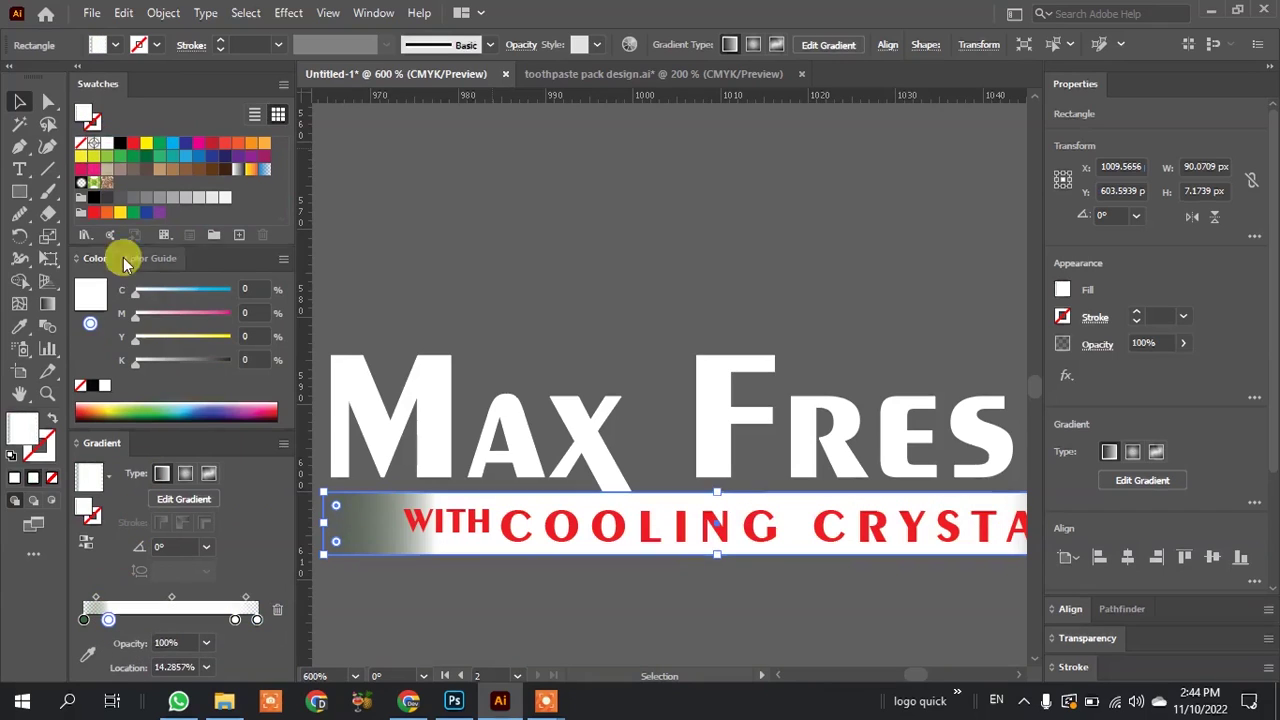
click(84, 620)
click(651, 266)
key(ctrl+minus)
key(ctrl+minus)
key(ctrl+minus)
key(a)
key(ctrl+a)
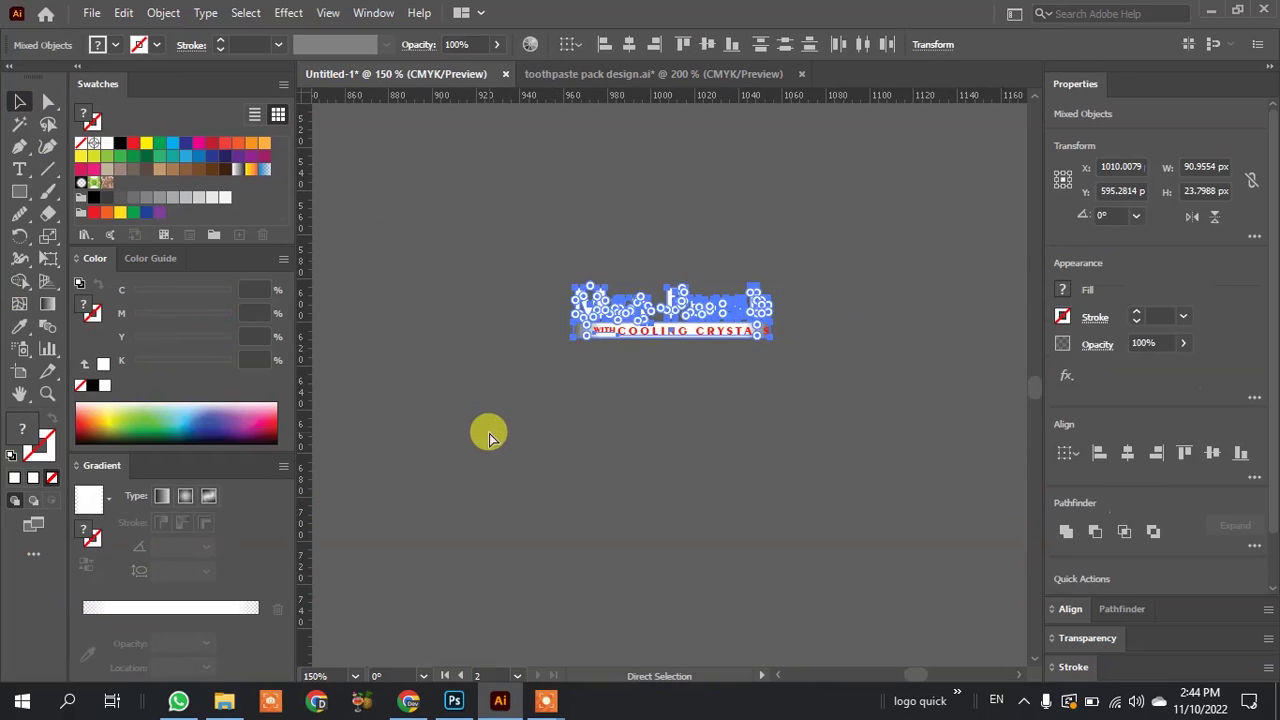
Move the Max Fresh logo onto the red panel and place it at the lower-left corner.
key(v)
click(734, 426)
scroll(733, 430, down, 3)
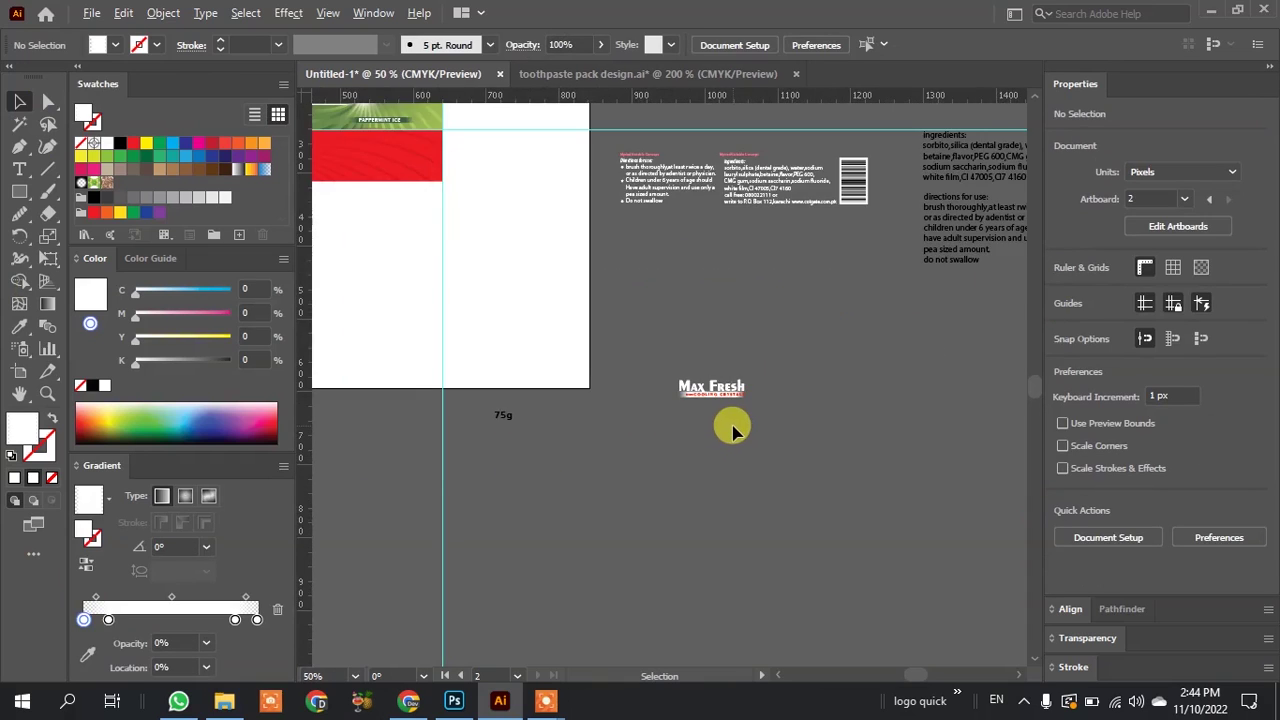
scroll(733, 430, down, 3)
scroll(583, 350, up, 3)
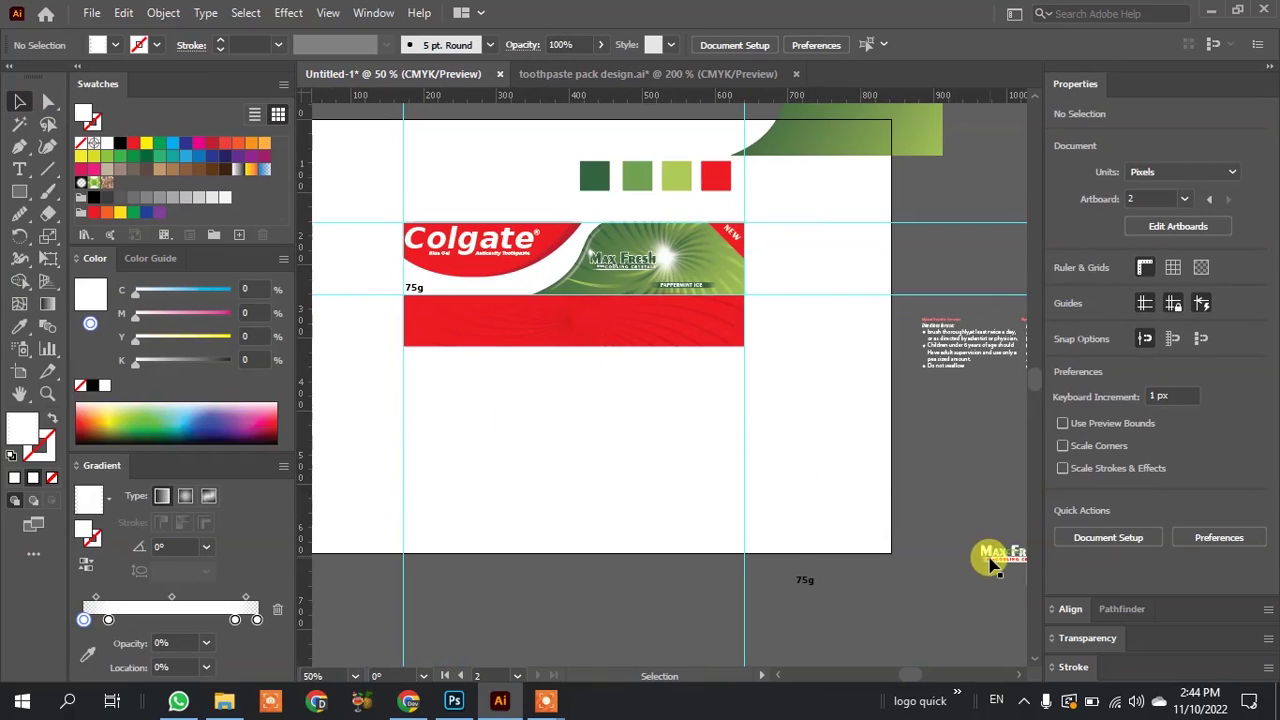
drag(990, 565, 423, 332)
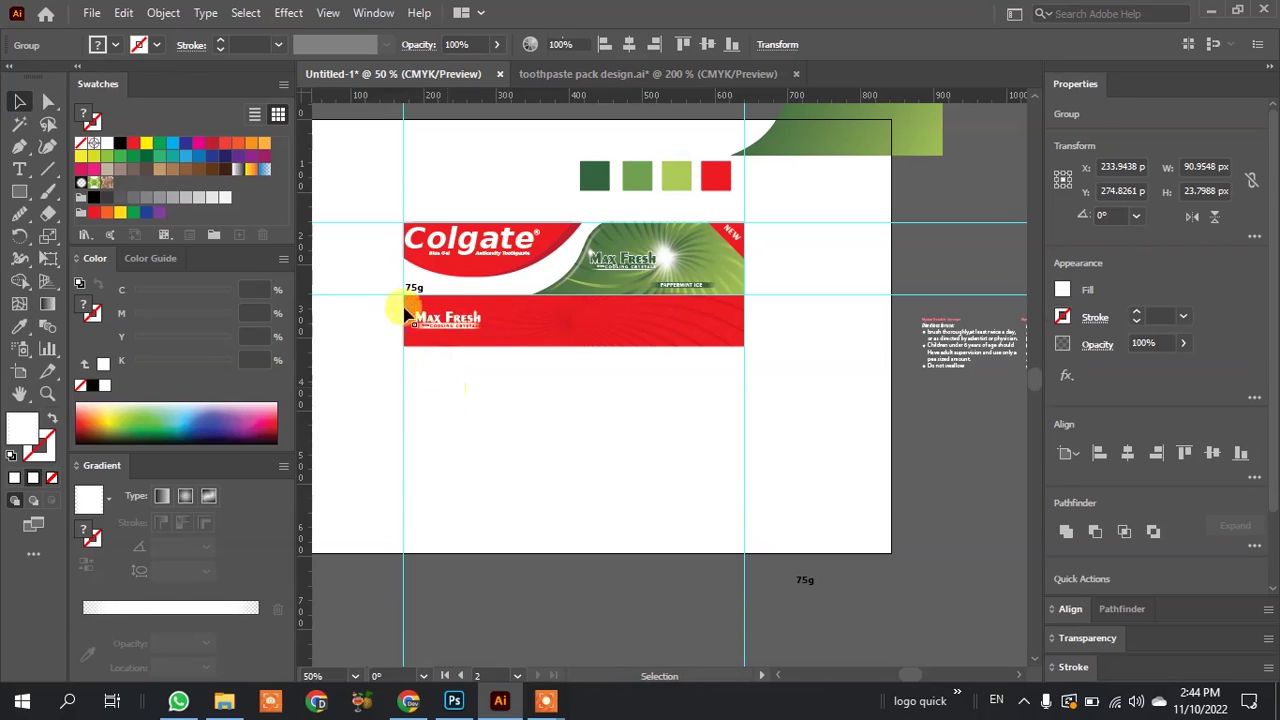
scroll(400, 290, up, 3)
click(405, 285)
scroll(530, 420, down, 1)
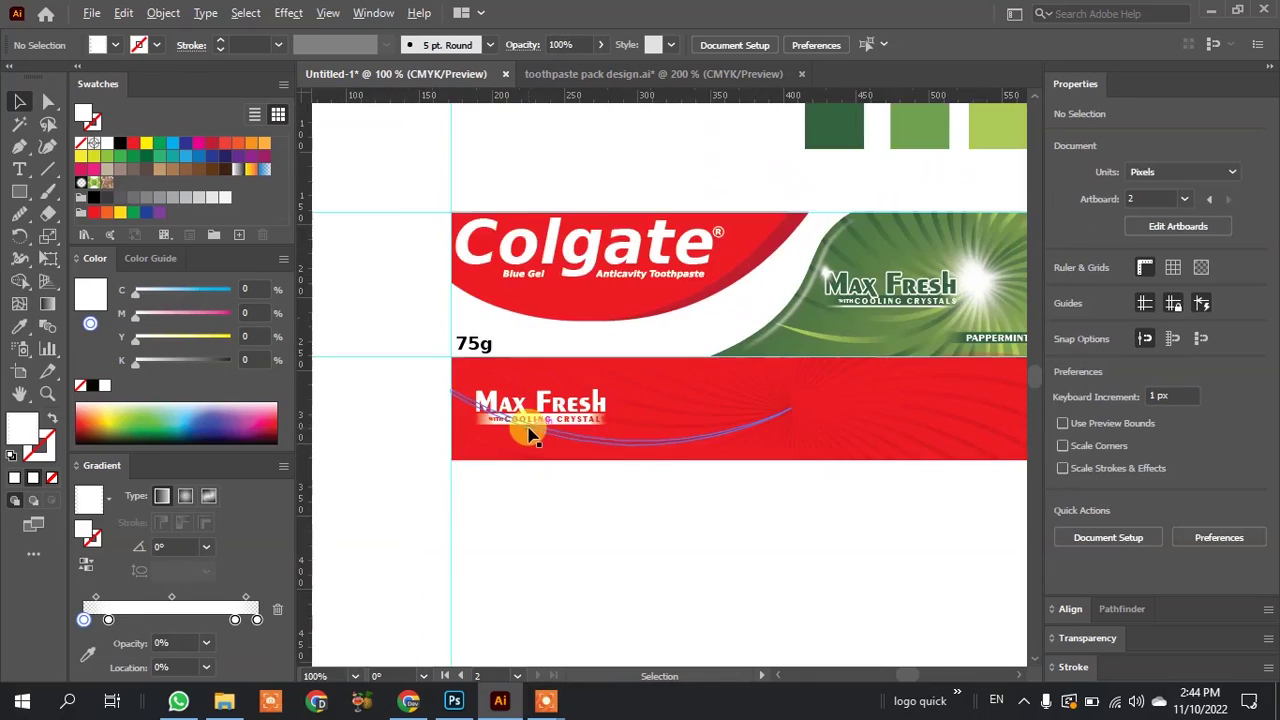
scroll(520, 425, up, 3)
mouse_move(522, 411)
mouse_down()
mouse_move(466, 510)
mouse_move(503, 533)
mouse_up()
Select the Colgate logo group at the top of the red panel.
scroll(536, 596, down, 1)
scroll(538, 600, down, 1)
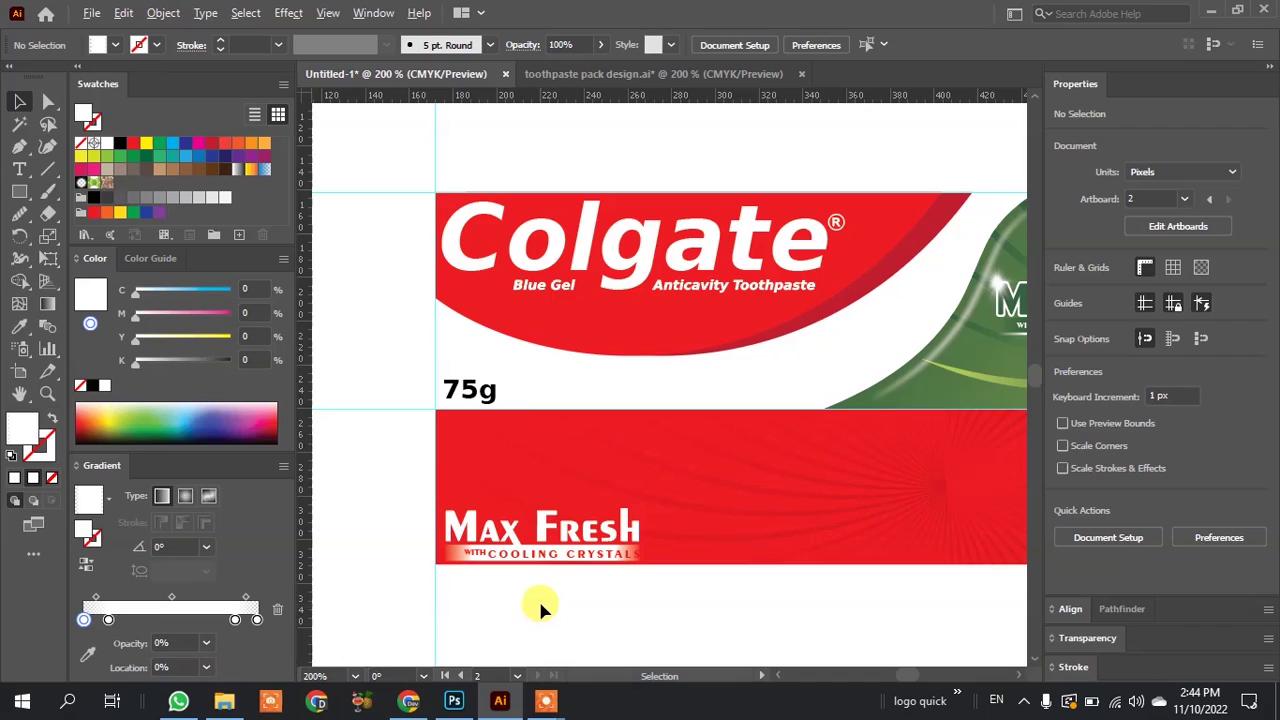
click(500, 318)
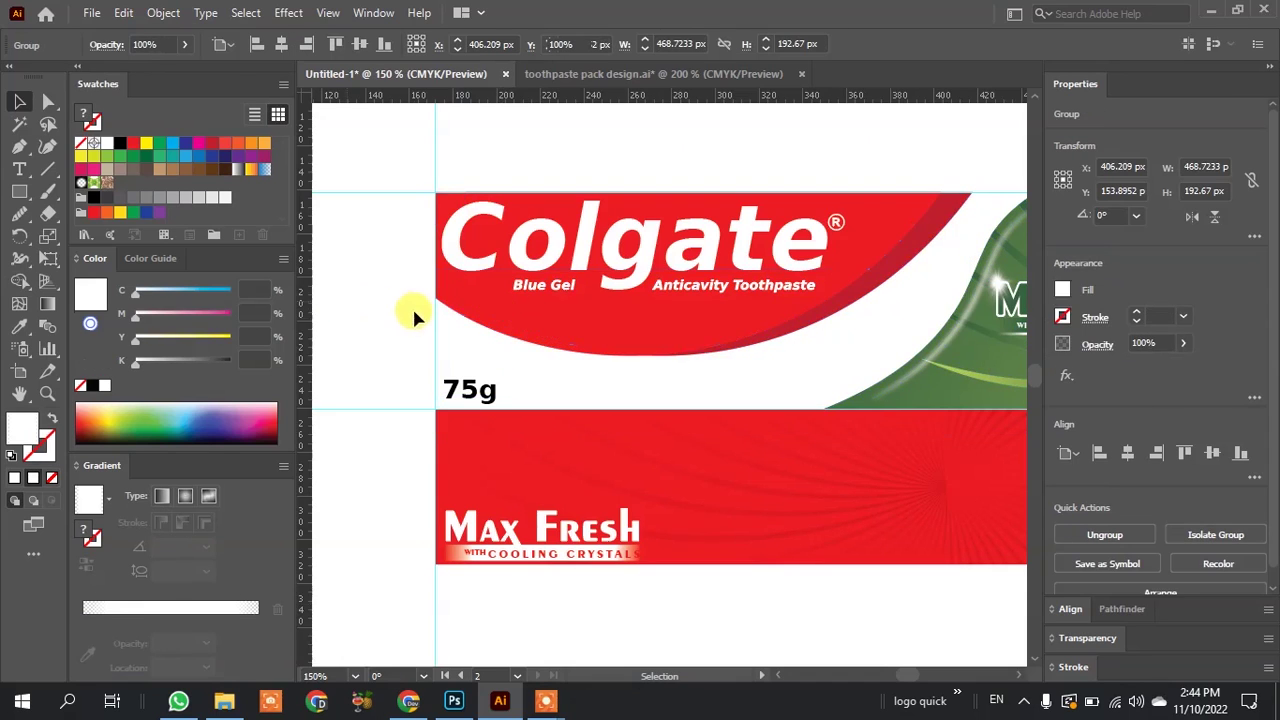
click(408, 314)
scroll(632, 347, down, 3)
scroll(530, 295, up, 2)
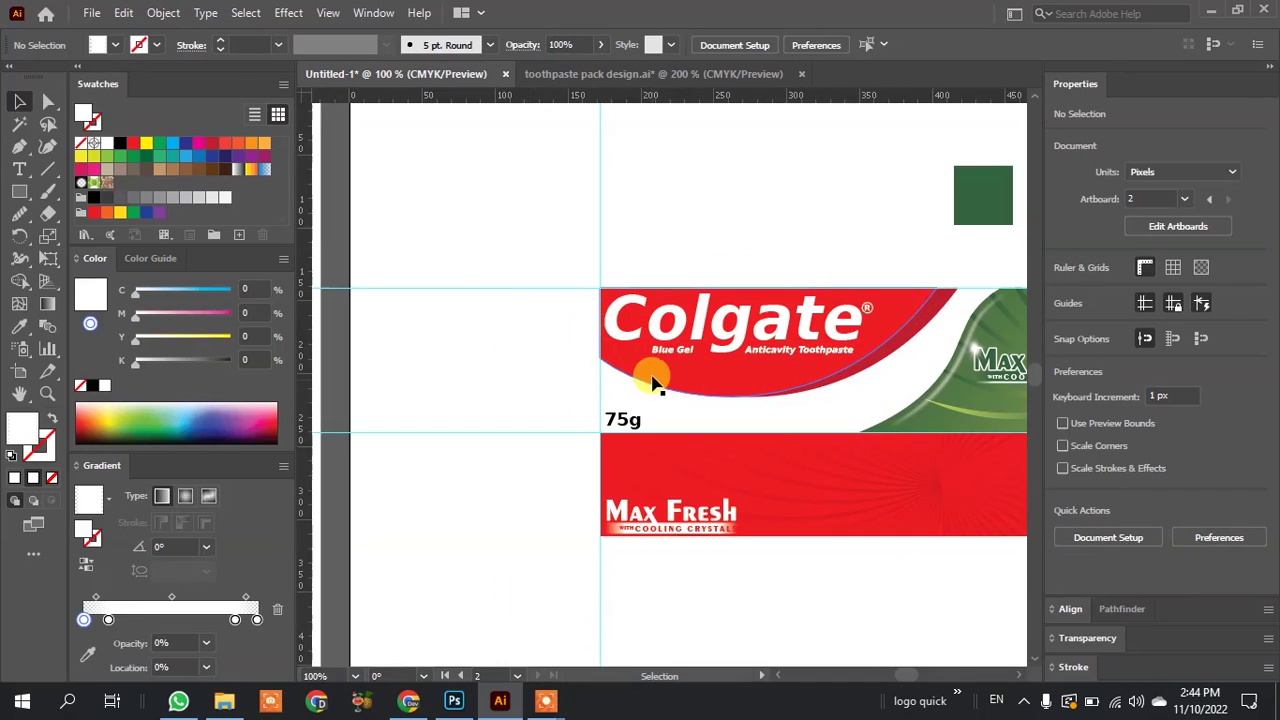
scroll(978, 337, up, 2)
click(903, 313)
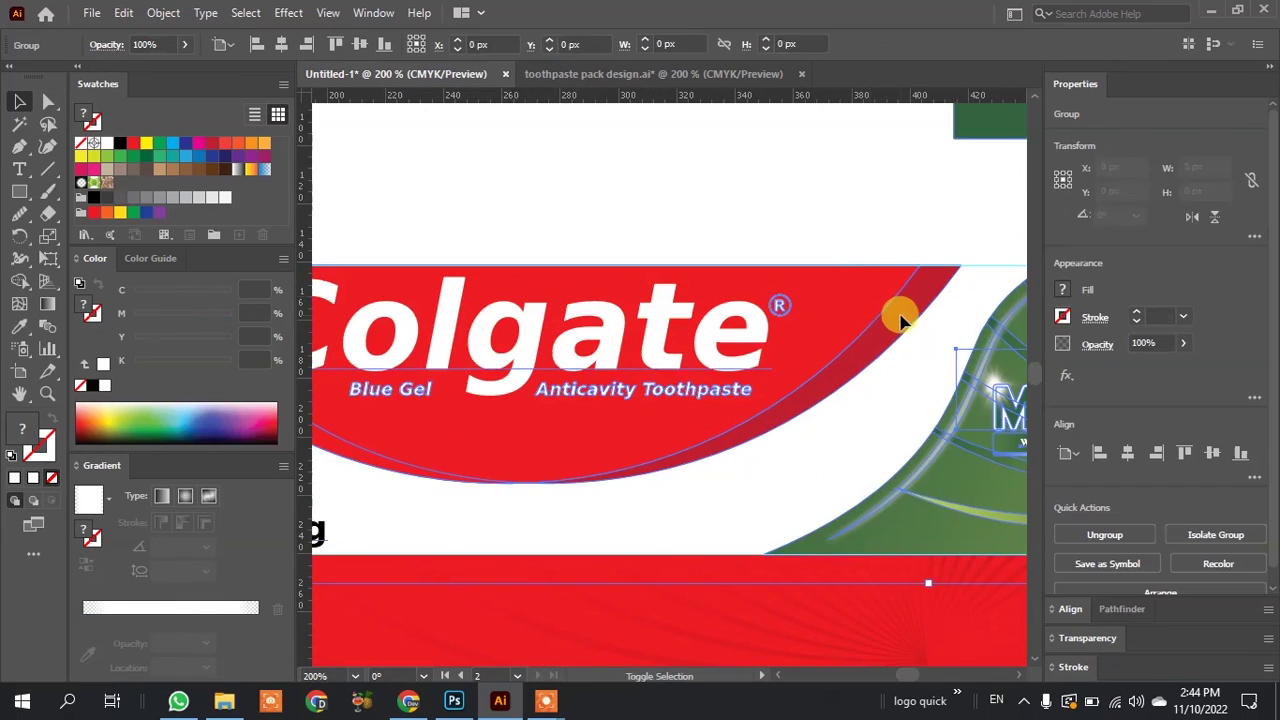
click(812, 177)
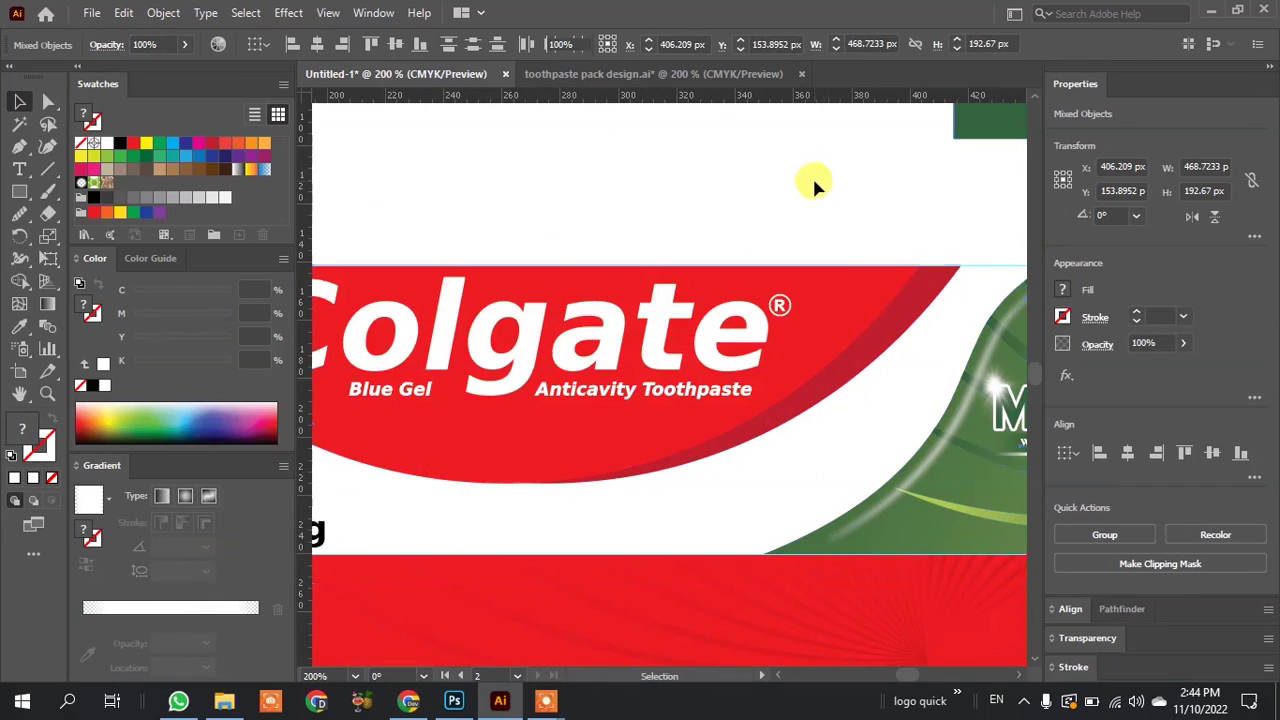
click(850, 333)
click(772, 310)
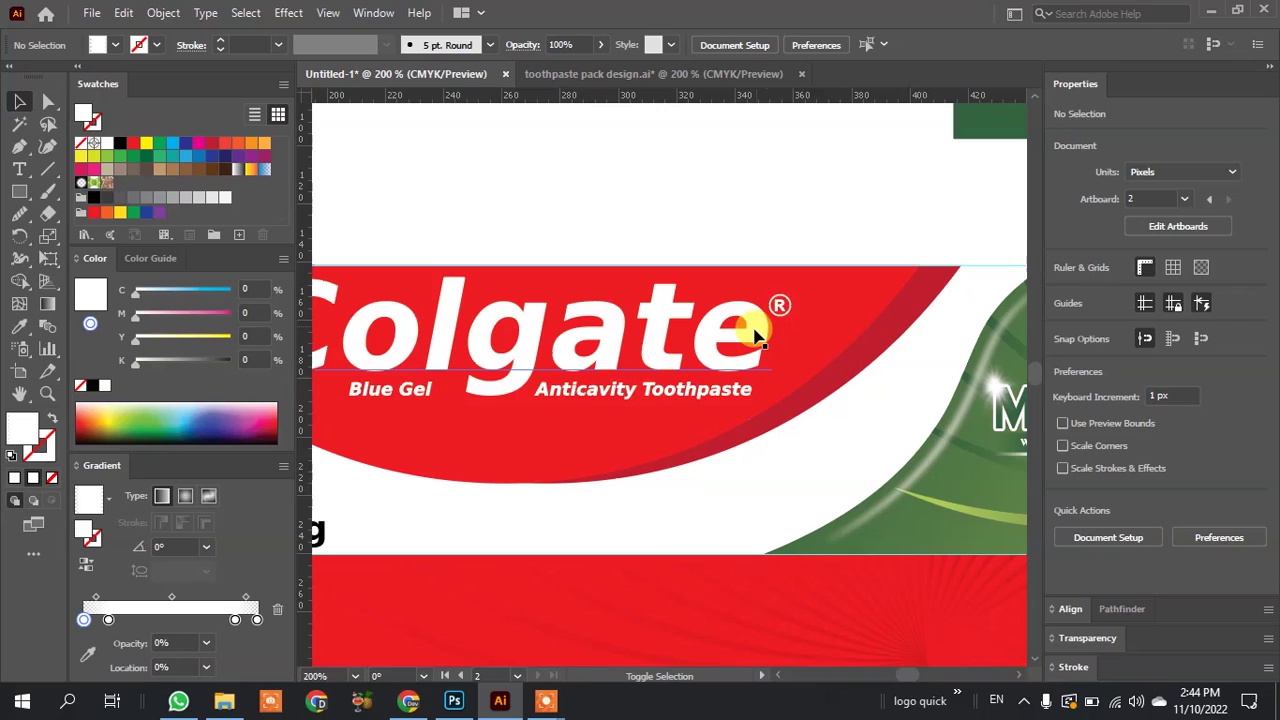
Duplicate the Colgate logo with its red curved banner and move the copy onto empty canvas.
drag(822, 322, 731, 257)
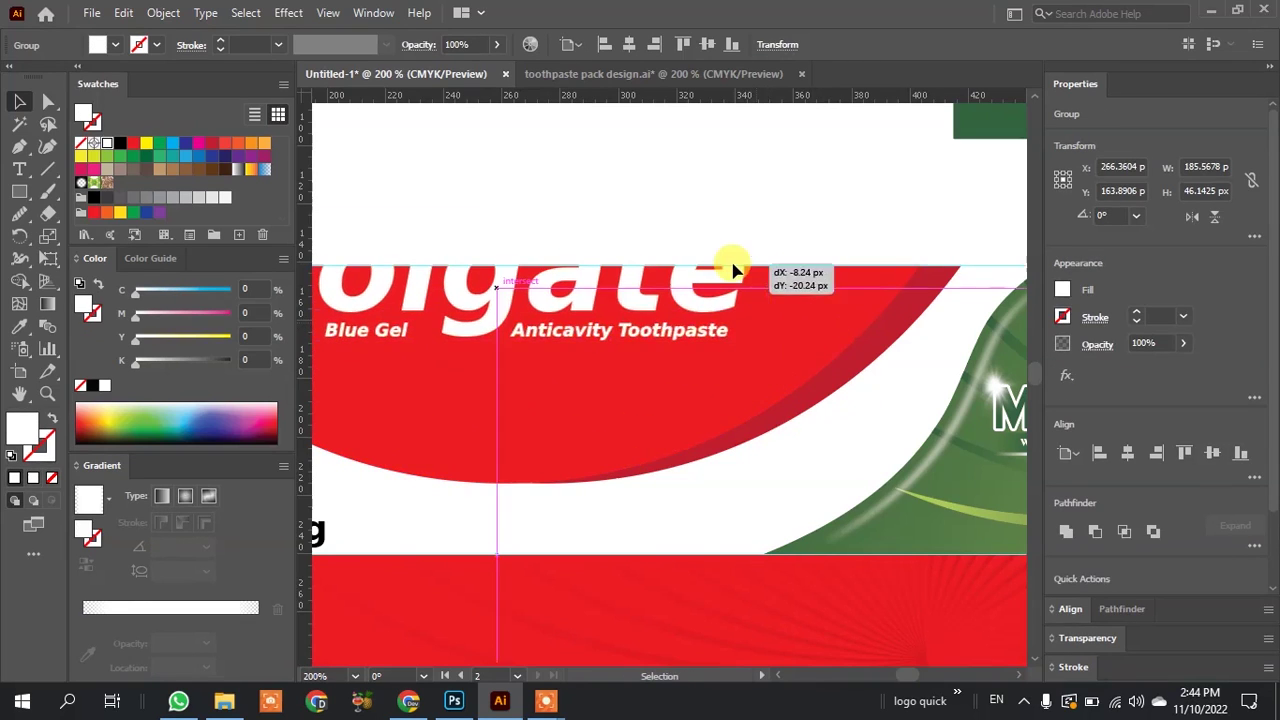
key(ctrl+z)
shift+click(829, 296)
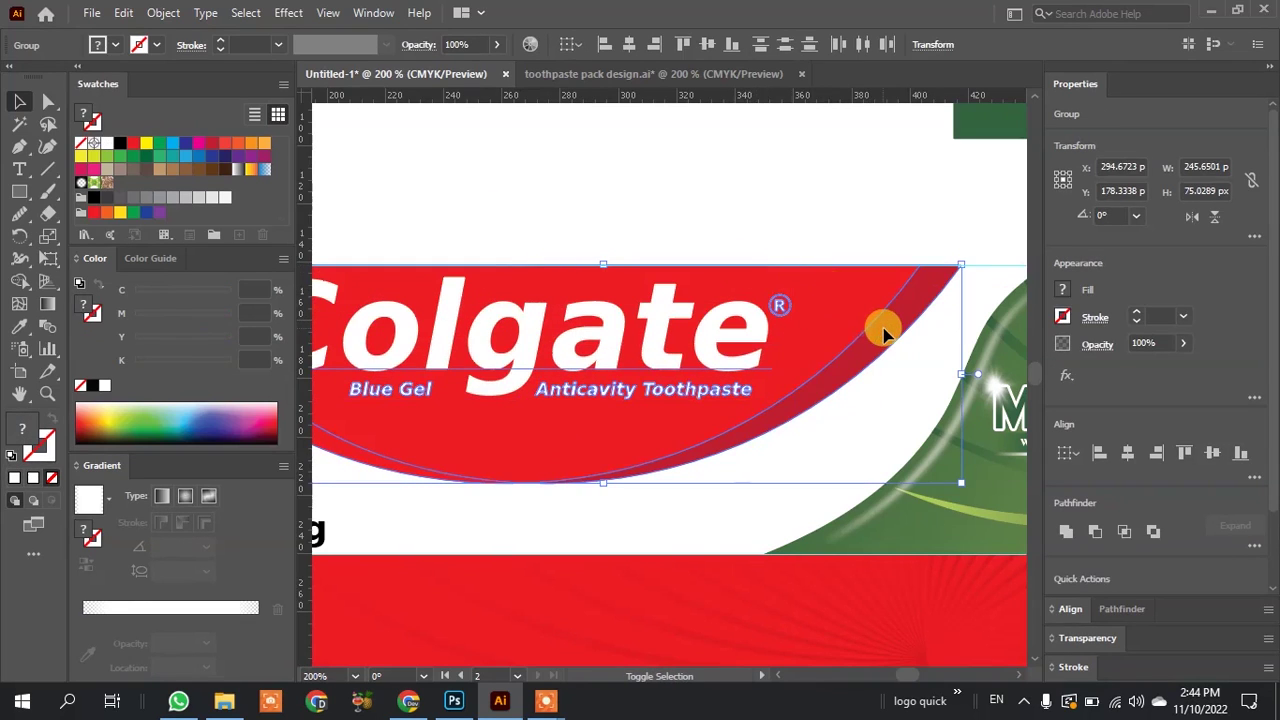
scroll(882, 334, down, 2)
scroll(892, 322, up, 1)
scroll(892, 322, up, 1)
mouse_move(882, 322)
mouse_down()
mouse_move(866, 322)
mouse_move(863, 343)
mouse_up()
key(ctrl+z)
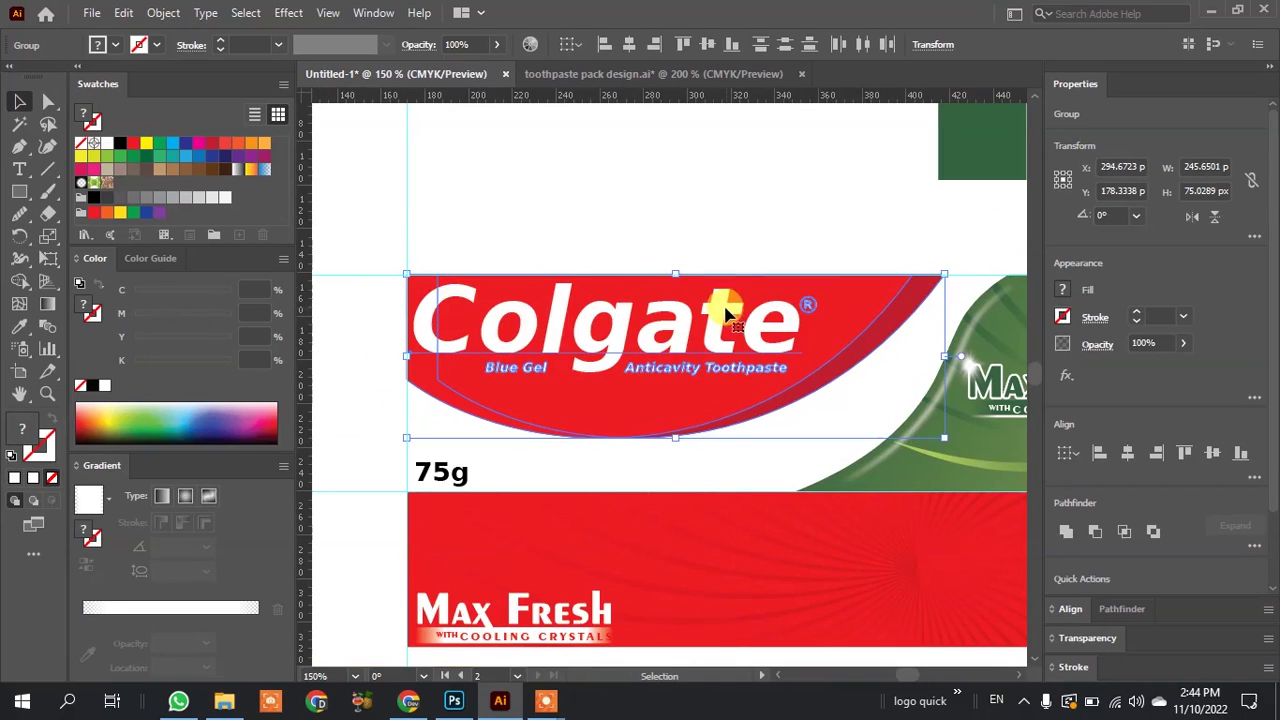
drag(727, 314, 710, 510)
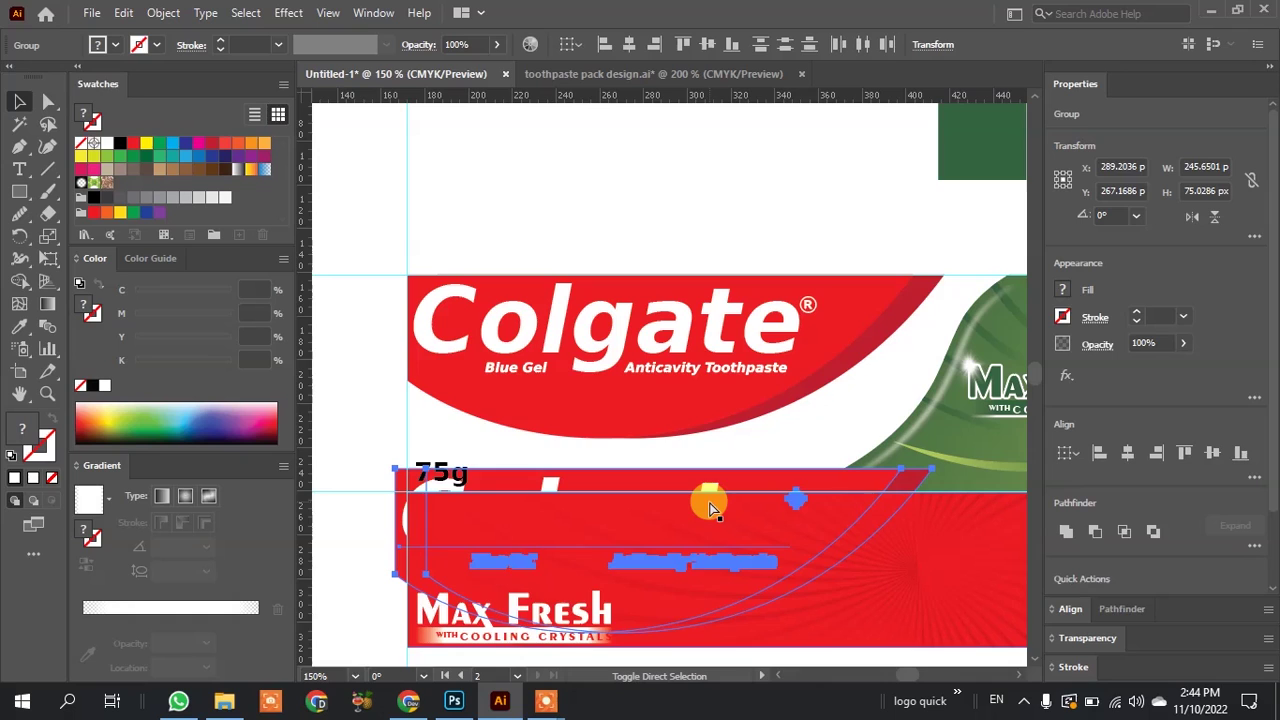
drag(710, 510, 556, 250)
scroll(708, 502, down, 2)
scroll(720, 505, down, 2)
scroll(517, 205, up, 5)
click(658, 360)
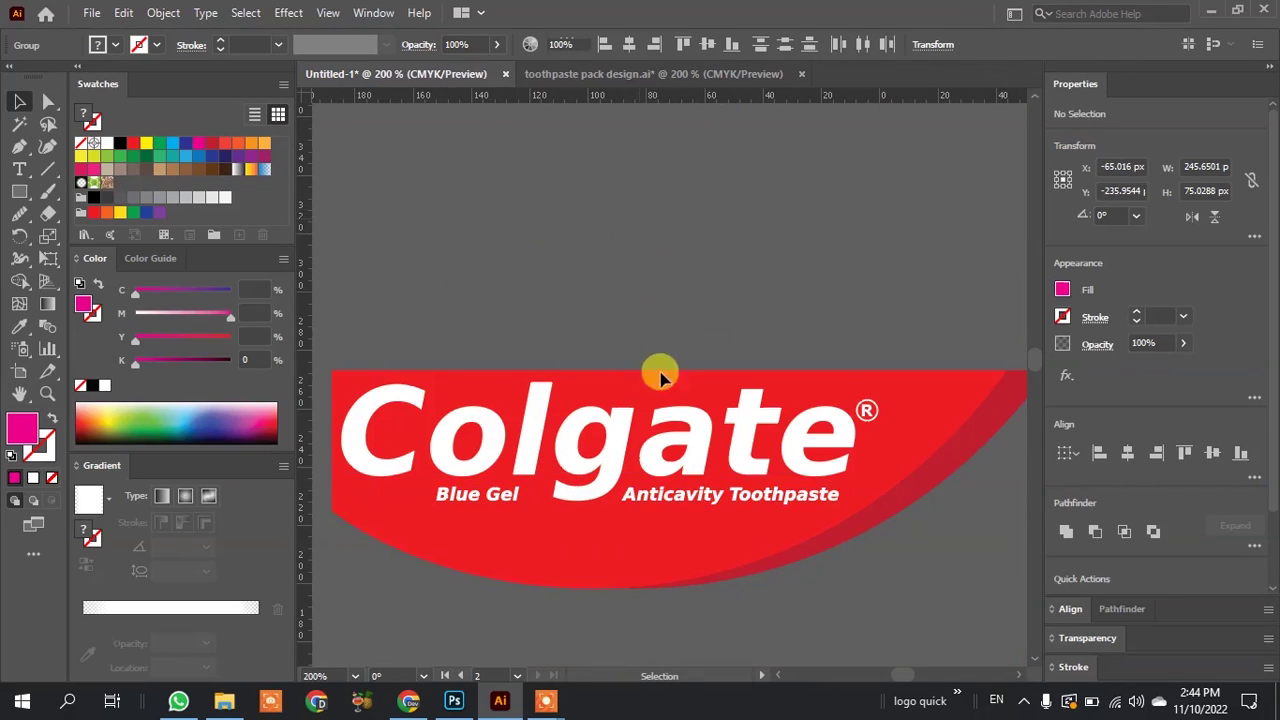
Make the copied Colgate lettering red and its curved banner white.
click(623, 423)
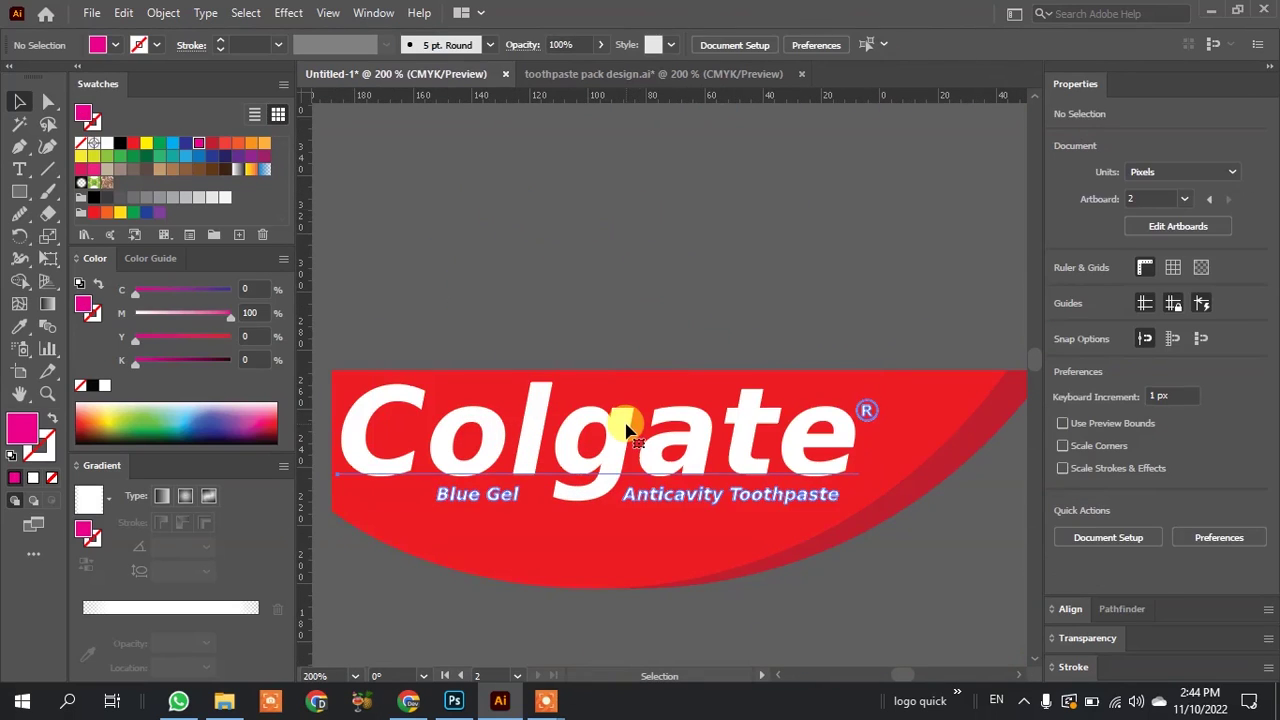
click(133, 146)
click(394, 163)
click(951, 386)
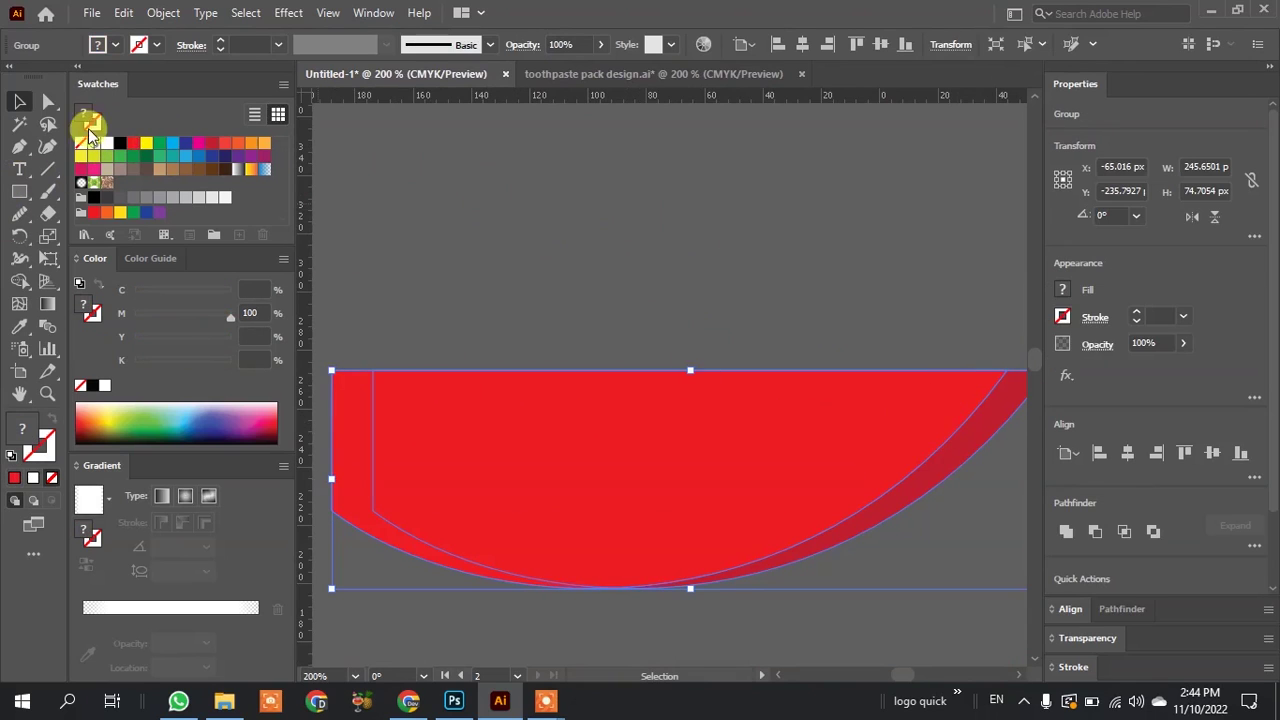
click(107, 146)
click(777, 314)
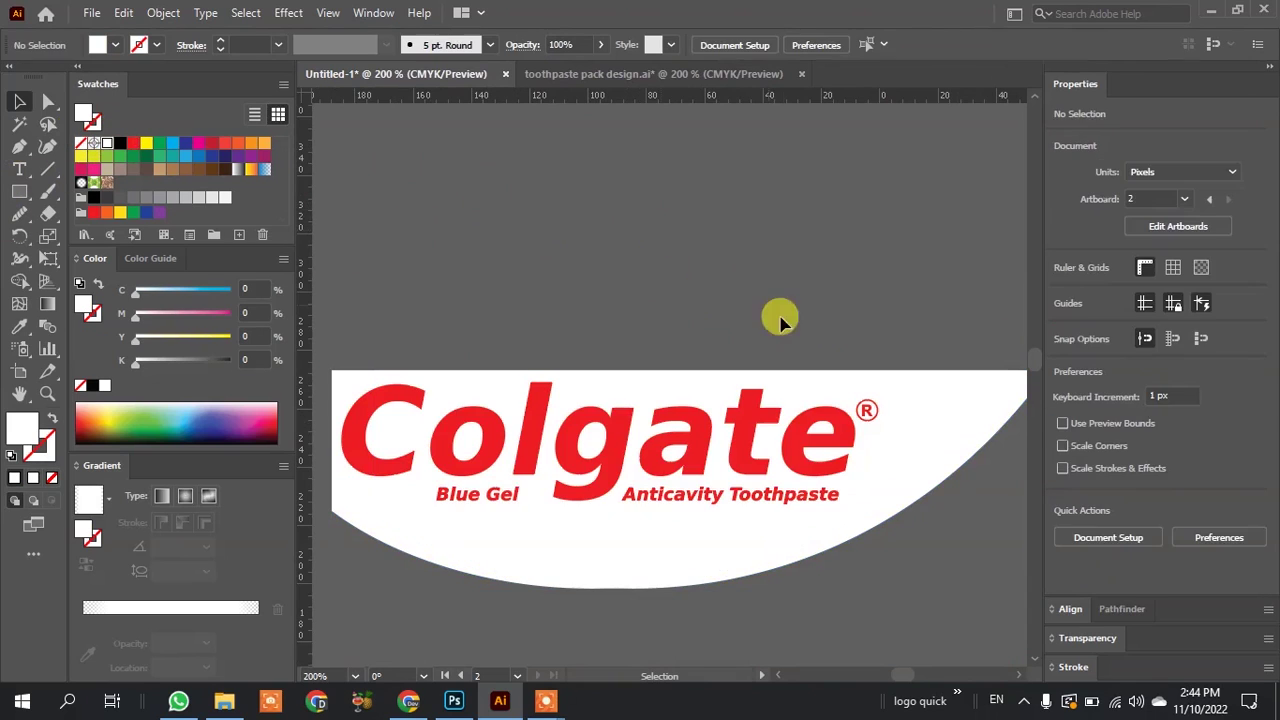
Give the curved shape behind the logo a 30% grey (K 30) fill.
click(913, 437)
click(904, 302)
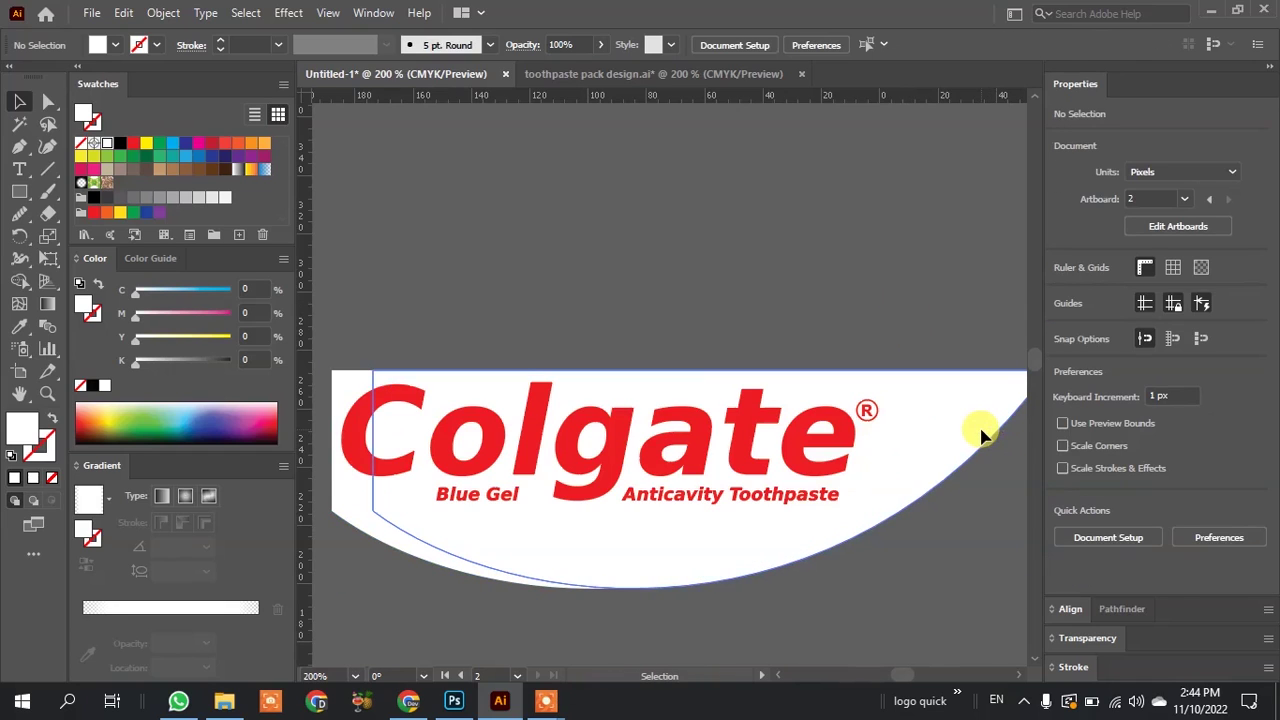
click(957, 437)
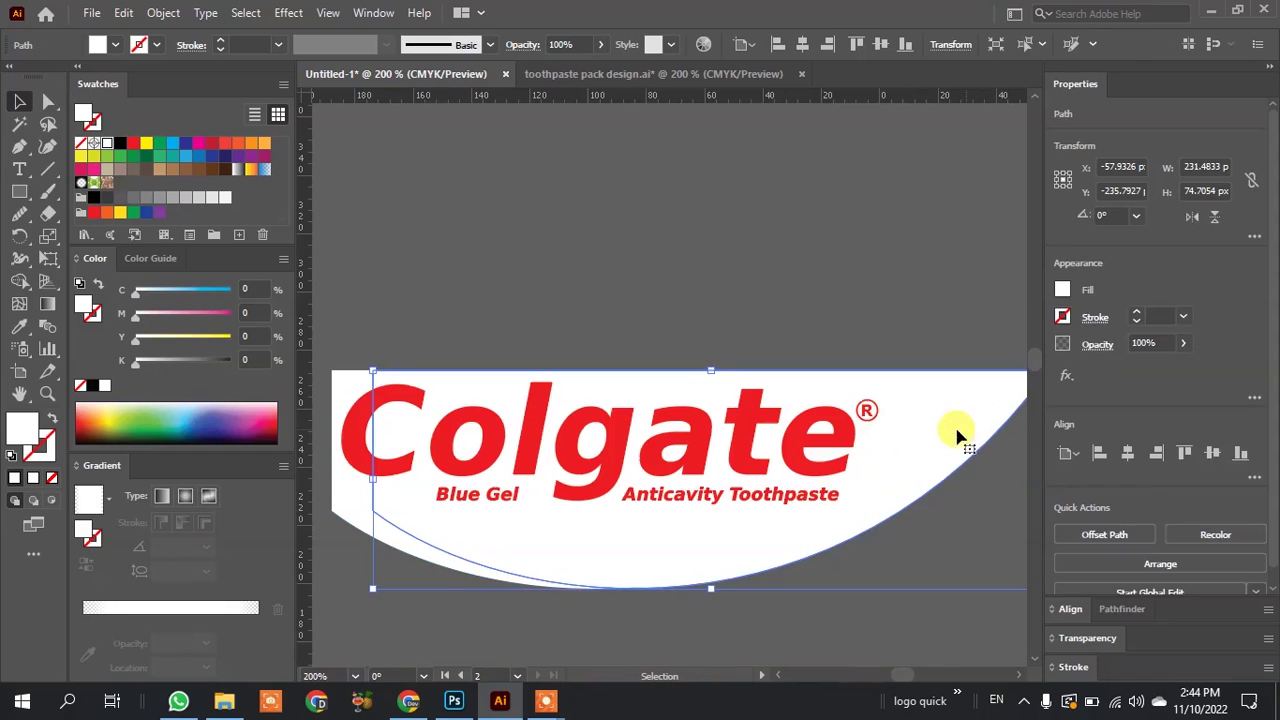
click(186, 197)
click(178, 197)
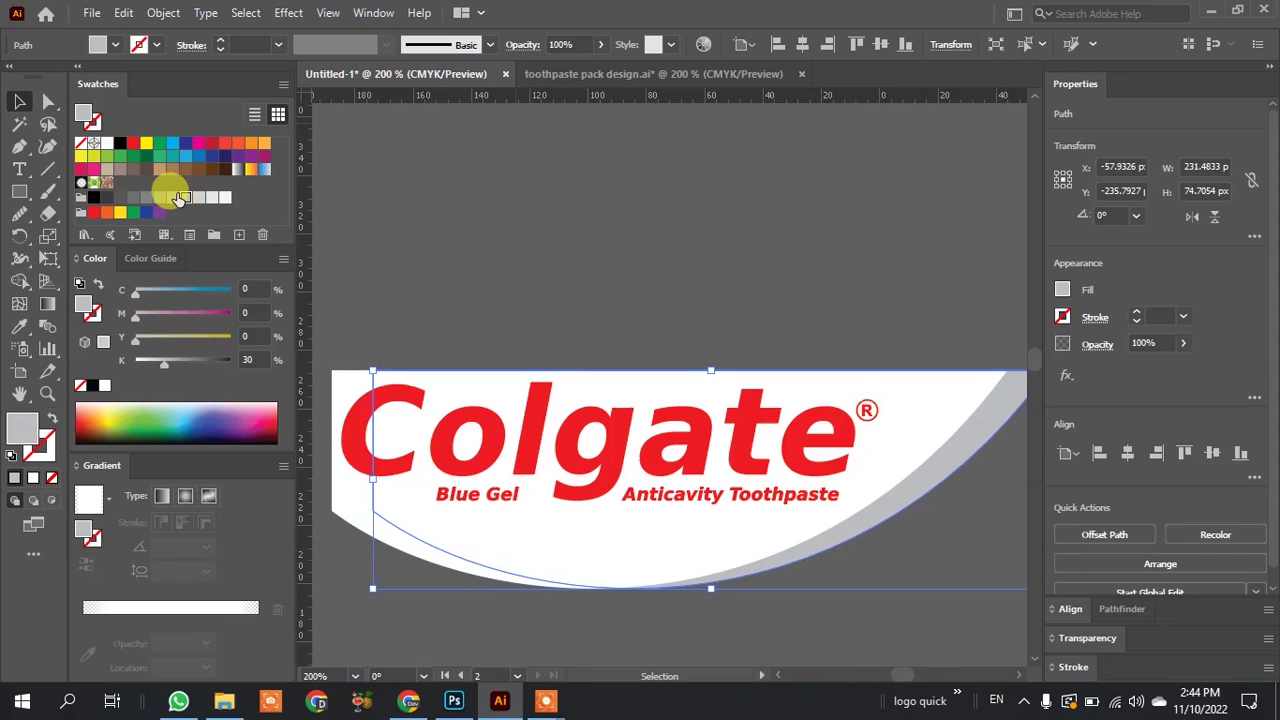
click(505, 212)
Drag the recoloured Colgate logo onto the box layout below the 75g label.
scroll(512, 222, down, 1)
scroll(512, 225, down, 1)
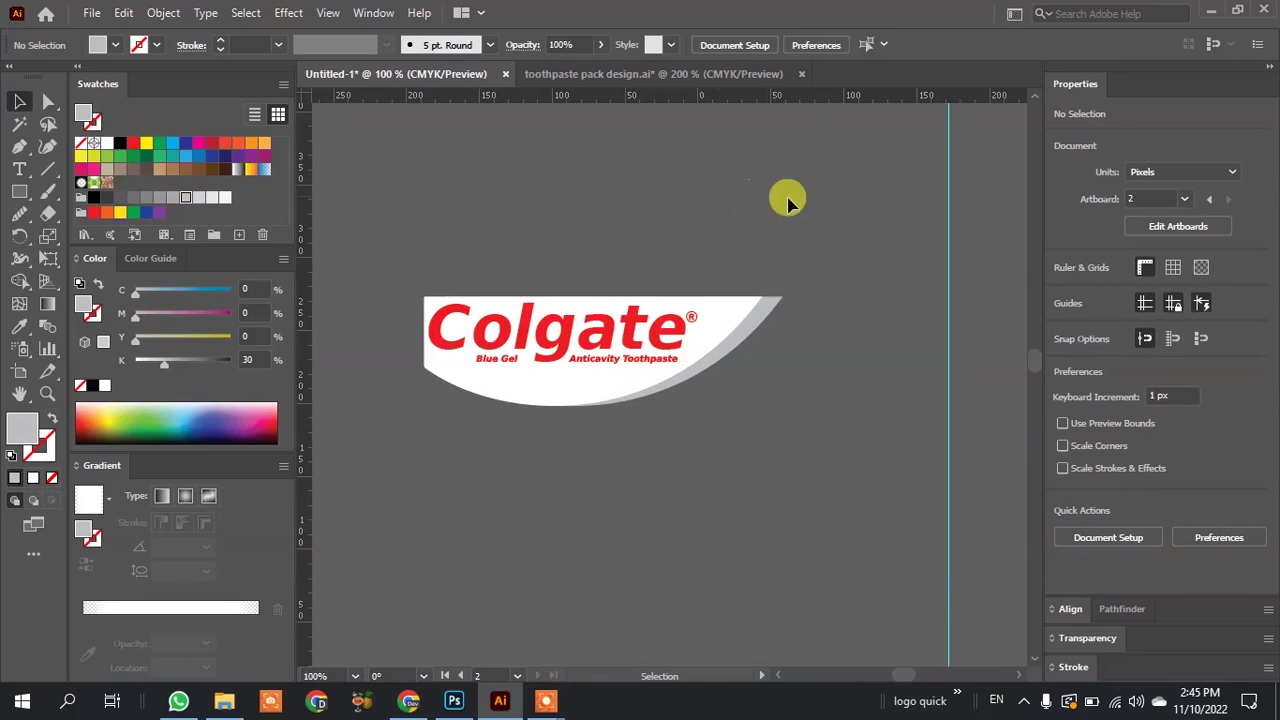
key(ctrl+a)
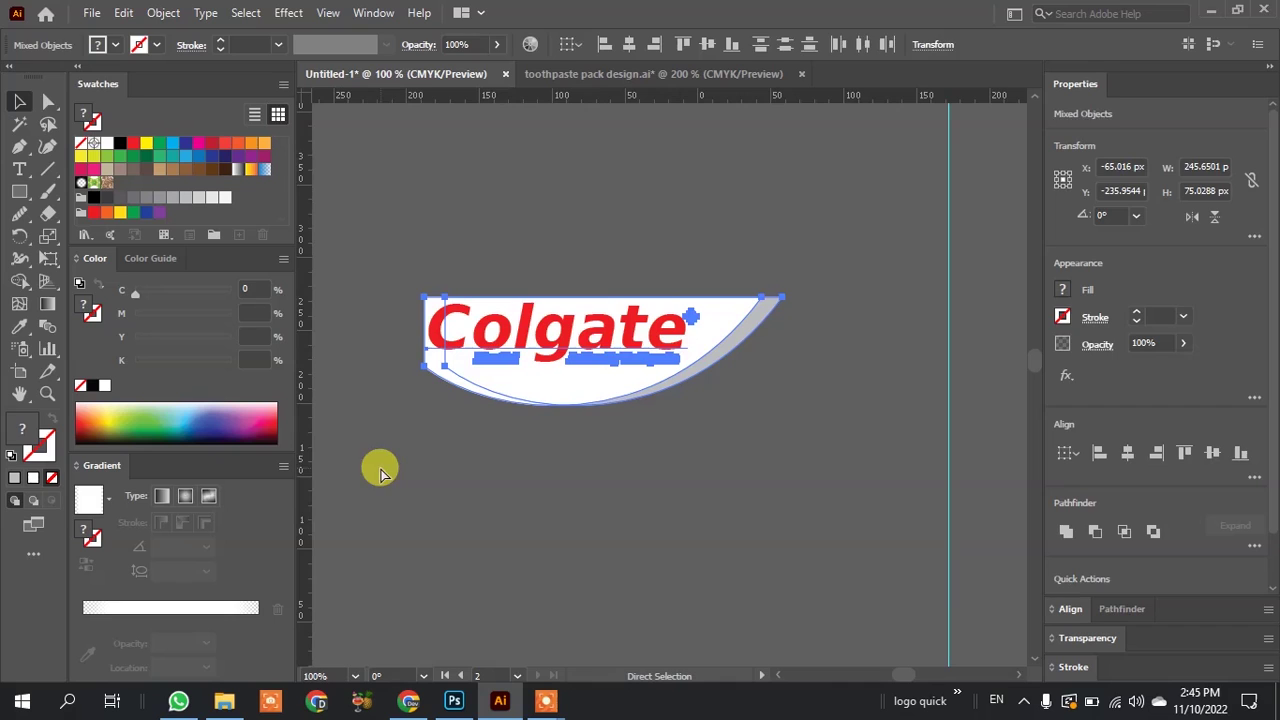
click(460, 506)
scroll(496, 215, down, 3)
scroll(491, 208, down, 1)
mouse_move(491, 208)
mouse_down()
mouse_move(615, 450)
mouse_move(623, 414)
mouse_up()
scroll(629, 420, up, 6)
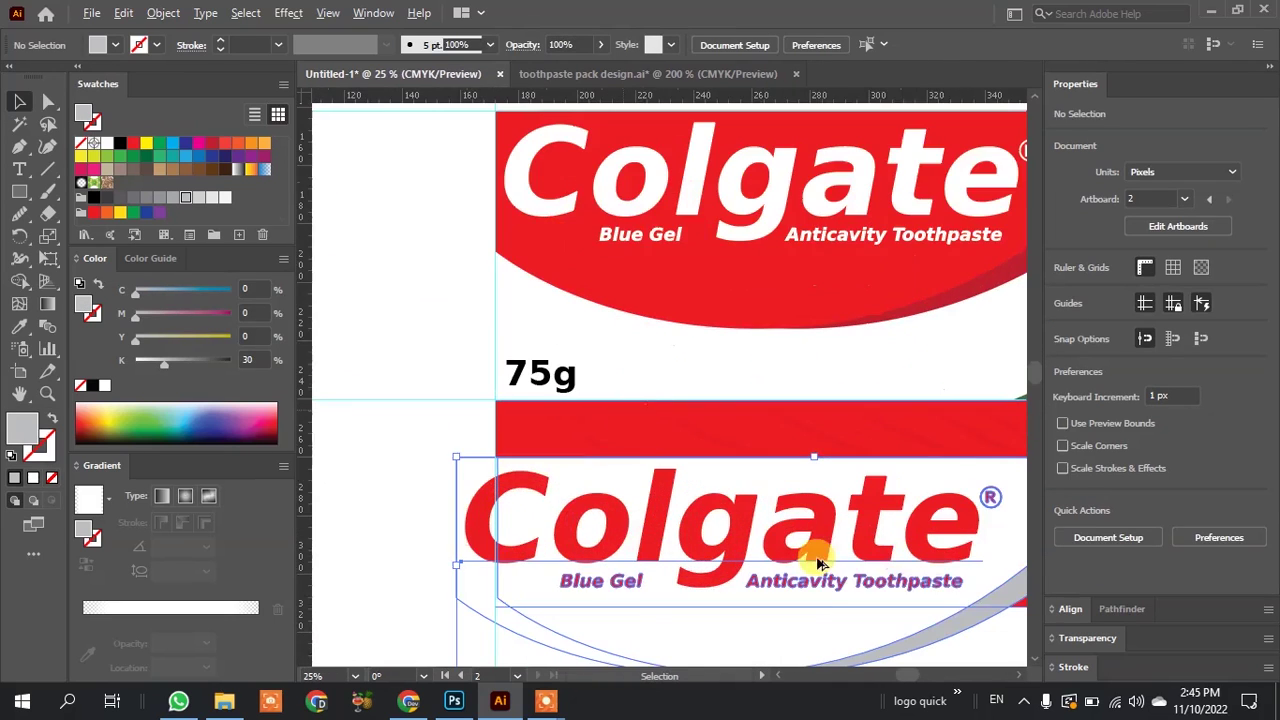
Scale the Colgate logo down to fit the lower red panel.
scroll(603, 428, down, 2)
drag(897, 549, 757, 503)
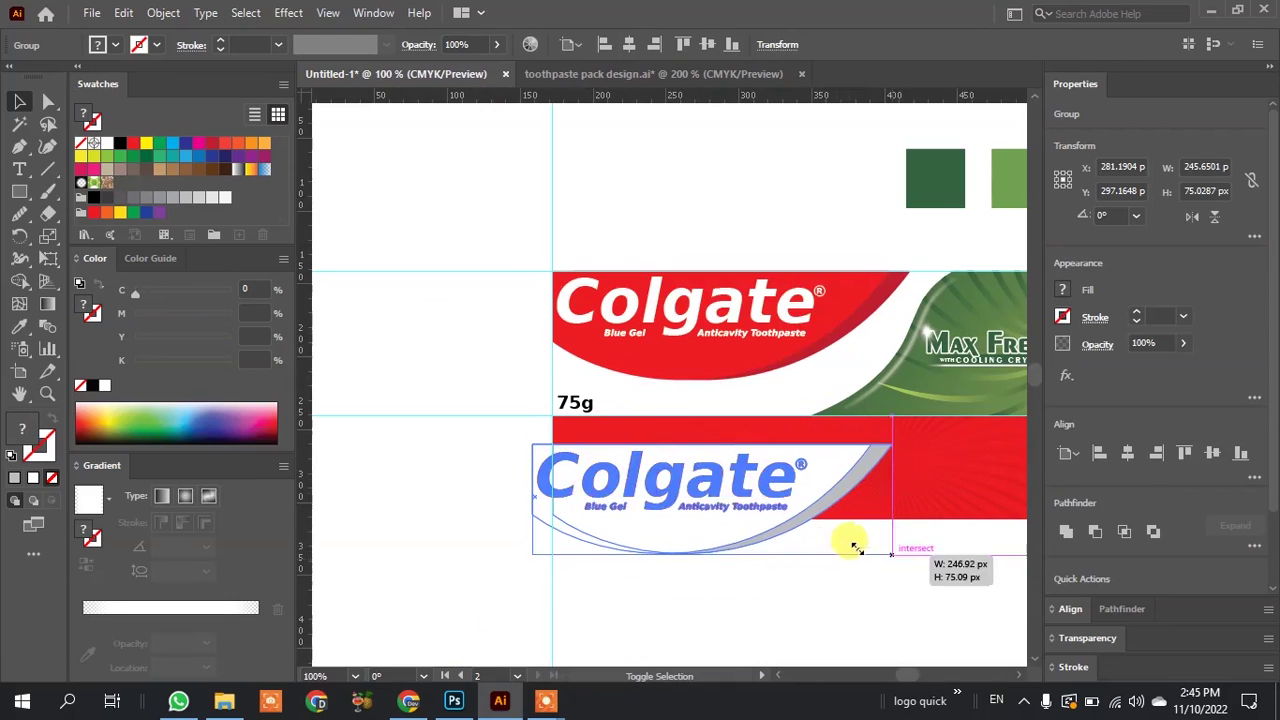
scroll(671, 429, up, 3)
scroll(617, 470, up, 2)
scroll(617, 470, down, 2)
Position the logo at the panel's top-left, below 75g and just above Max Fresh.
mouse_move(500, 509)
mouse_down()
mouse_move(457, 480)
mouse_move(486, 452)
mouse_up()
scroll(390, 430, up, 4)
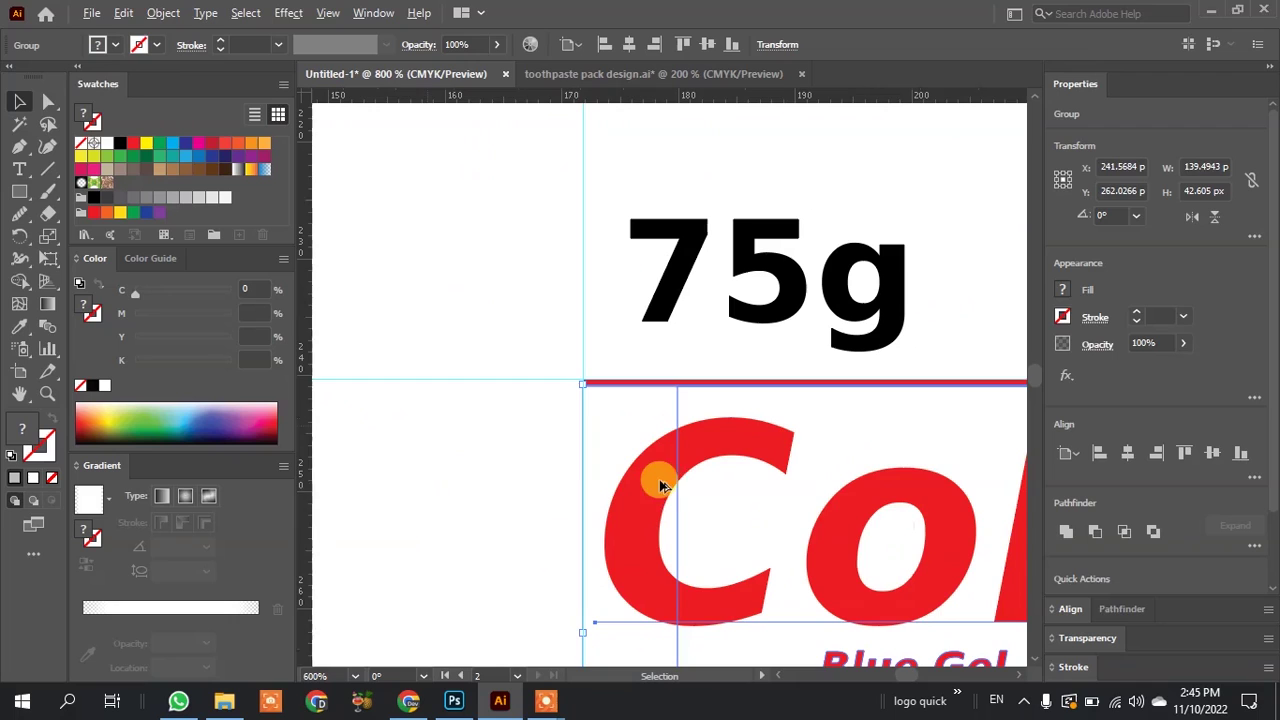
drag(665, 490, 663, 484)
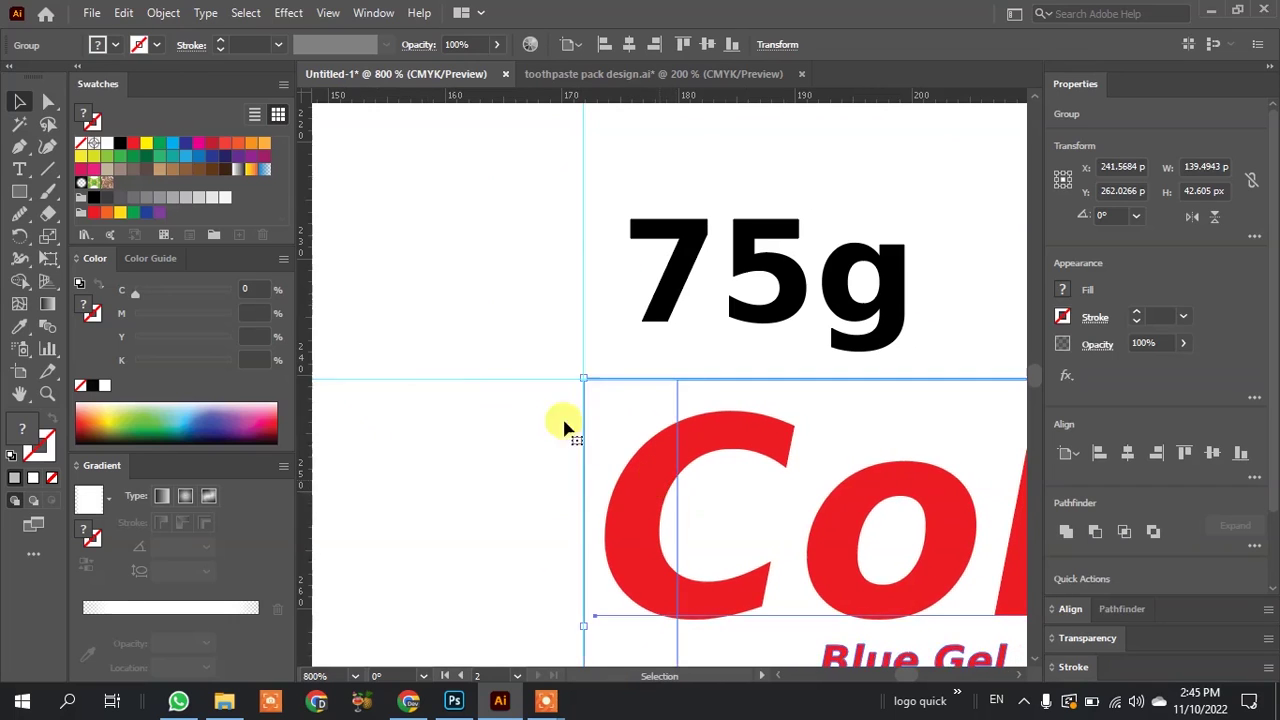
scroll(471, 365, down, 3)
scroll(474, 363, down, 1)
click(474, 363)
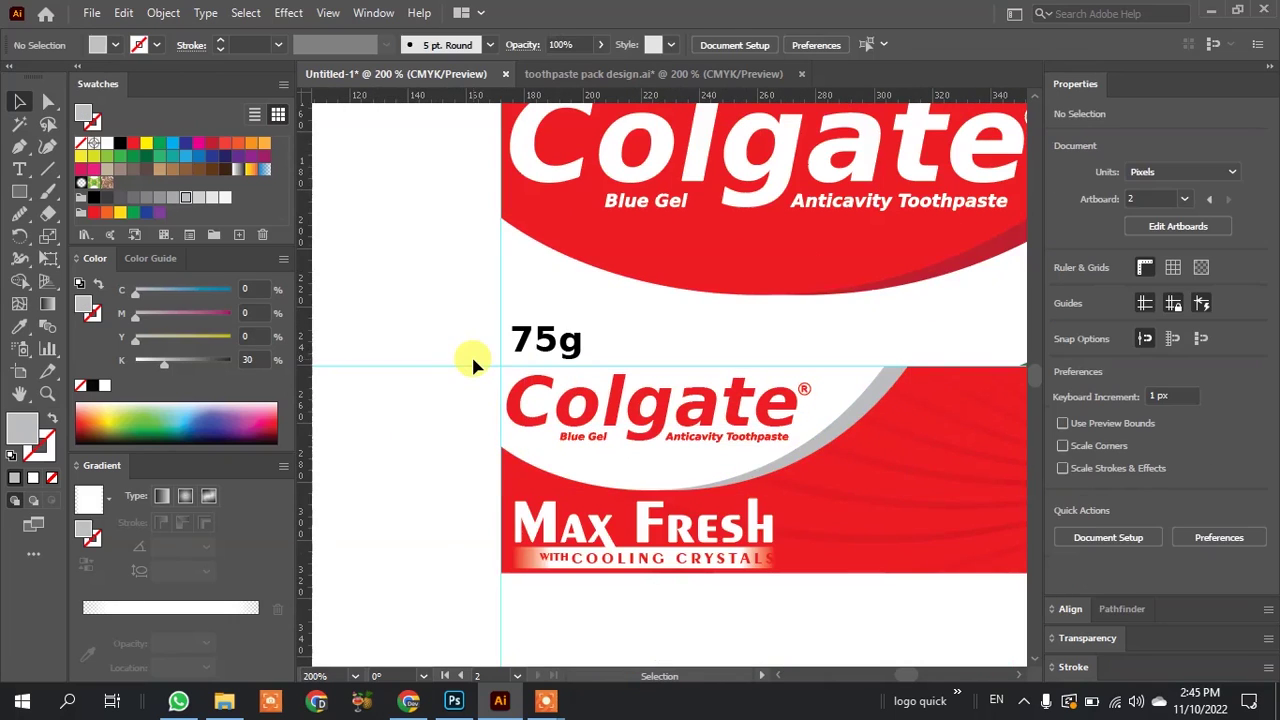
scroll(440, 316, down, 1)
scroll(600, 490, up, 2)
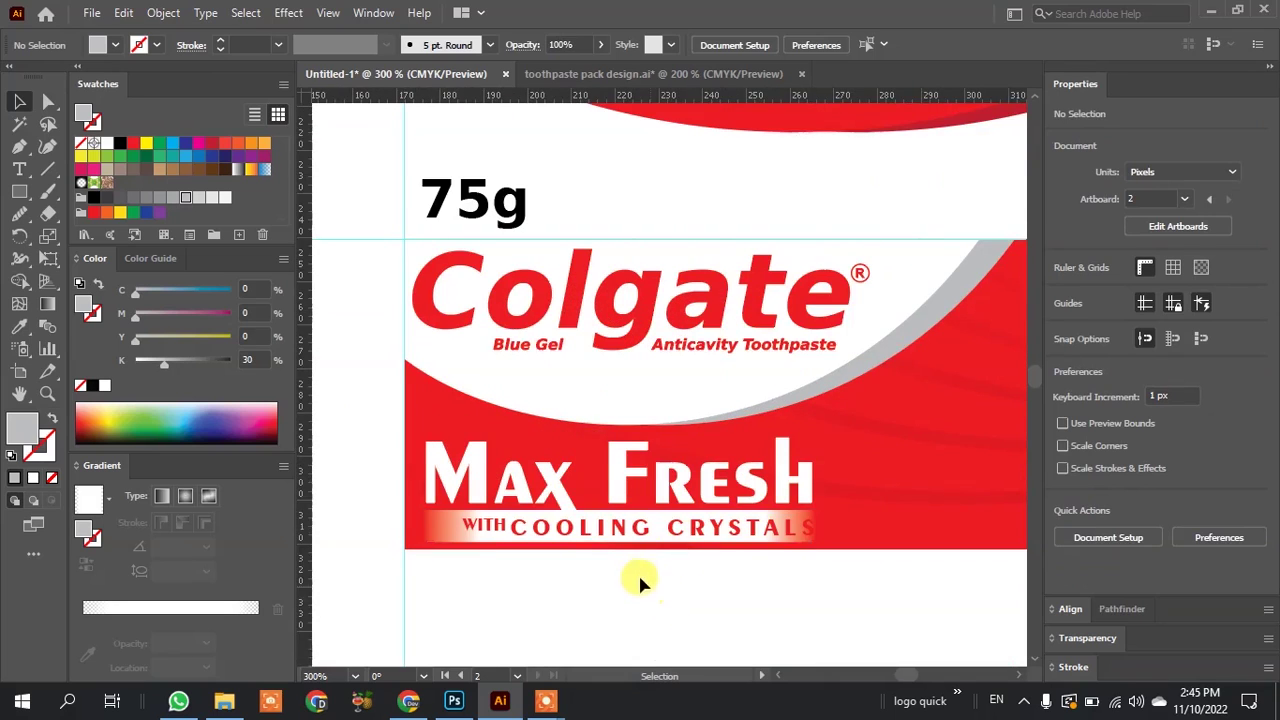
scroll(640, 578, up, 1)
scroll(400, 548, down, 2)
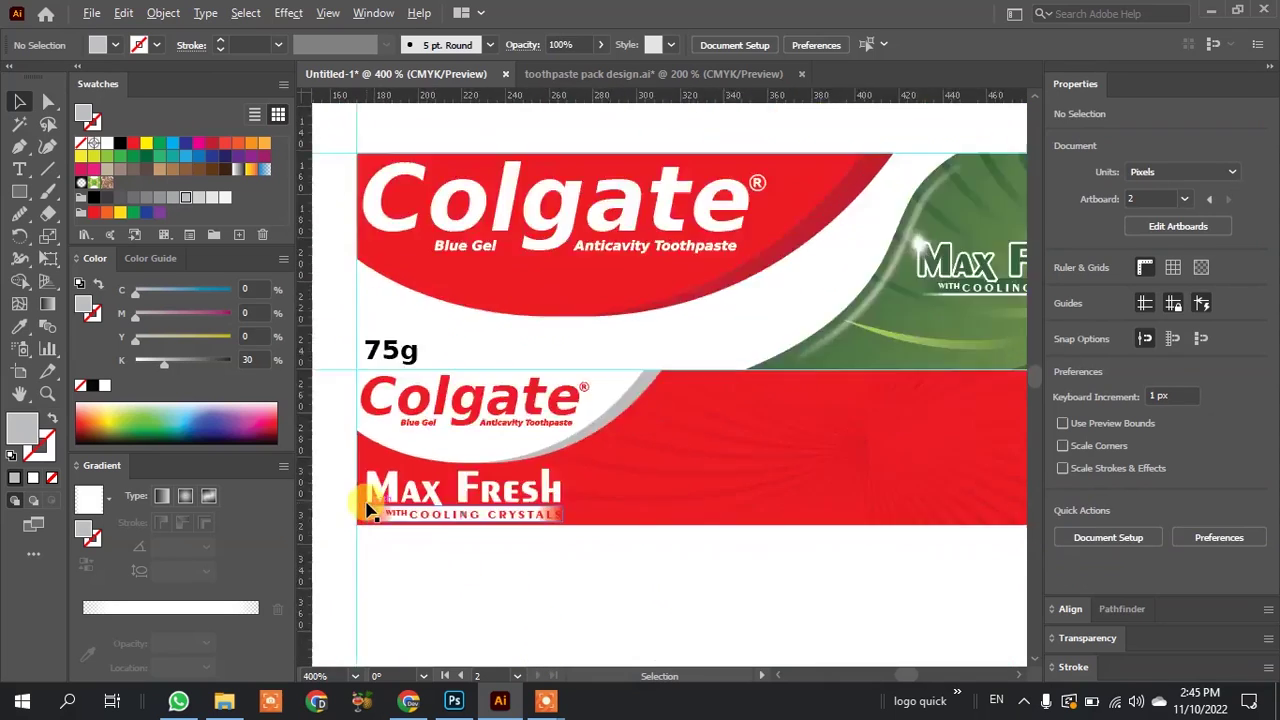
scroll(360, 530, down, 1)
scroll(514, 451, down, 1)
alt+scroll(560, 425, up, 2)
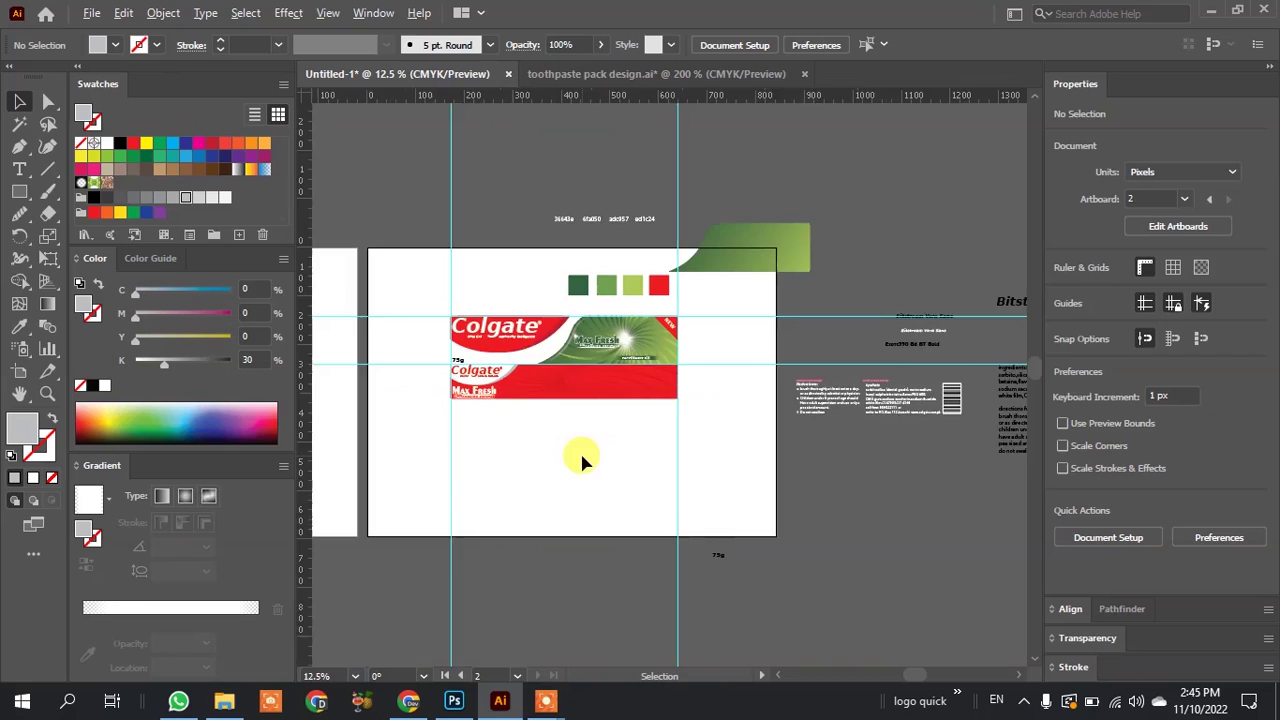
Drag two new vertical guides from the ruler across the red and green panels.
alt+scroll(580, 457, up, 2)
alt+scroll(523, 320, up, 2)
alt+scroll(543, 320, up, 2)
alt+scroll(700, 455, down, 1)
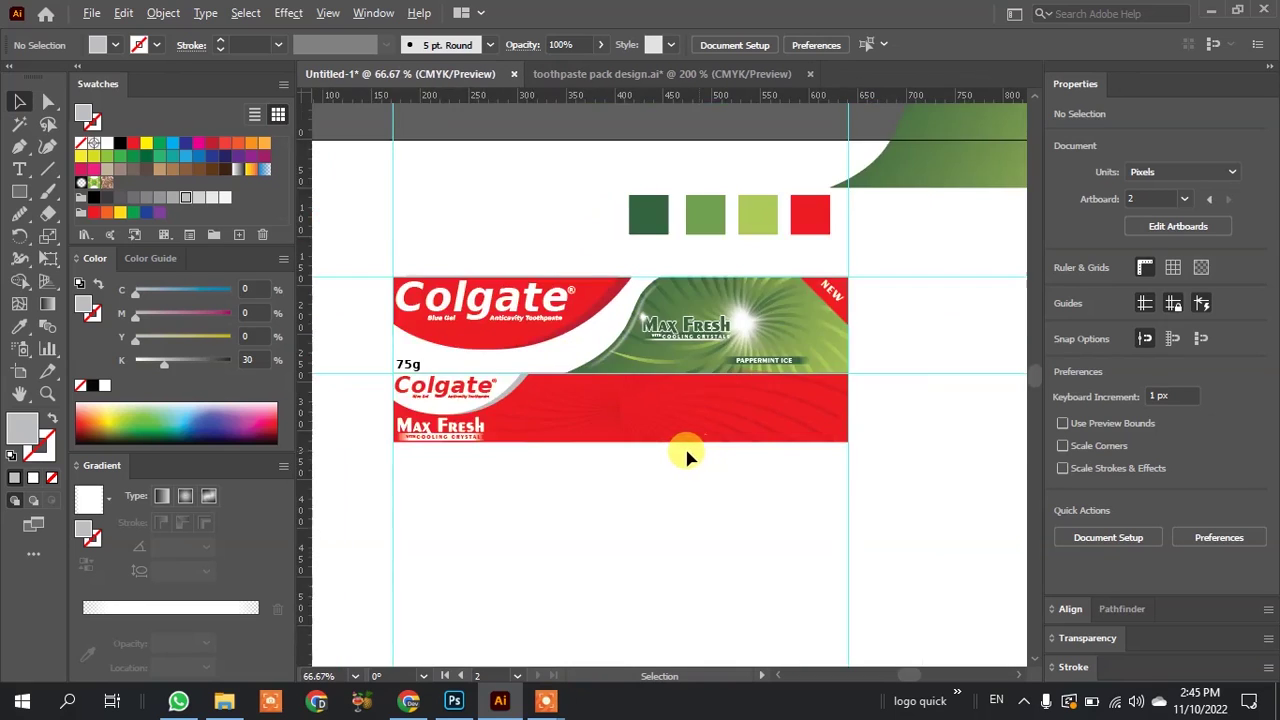
alt+scroll(700, 450, down, 1)
alt+scroll(943, 452, up, 1)
alt+scroll(680, 445, up, 1)
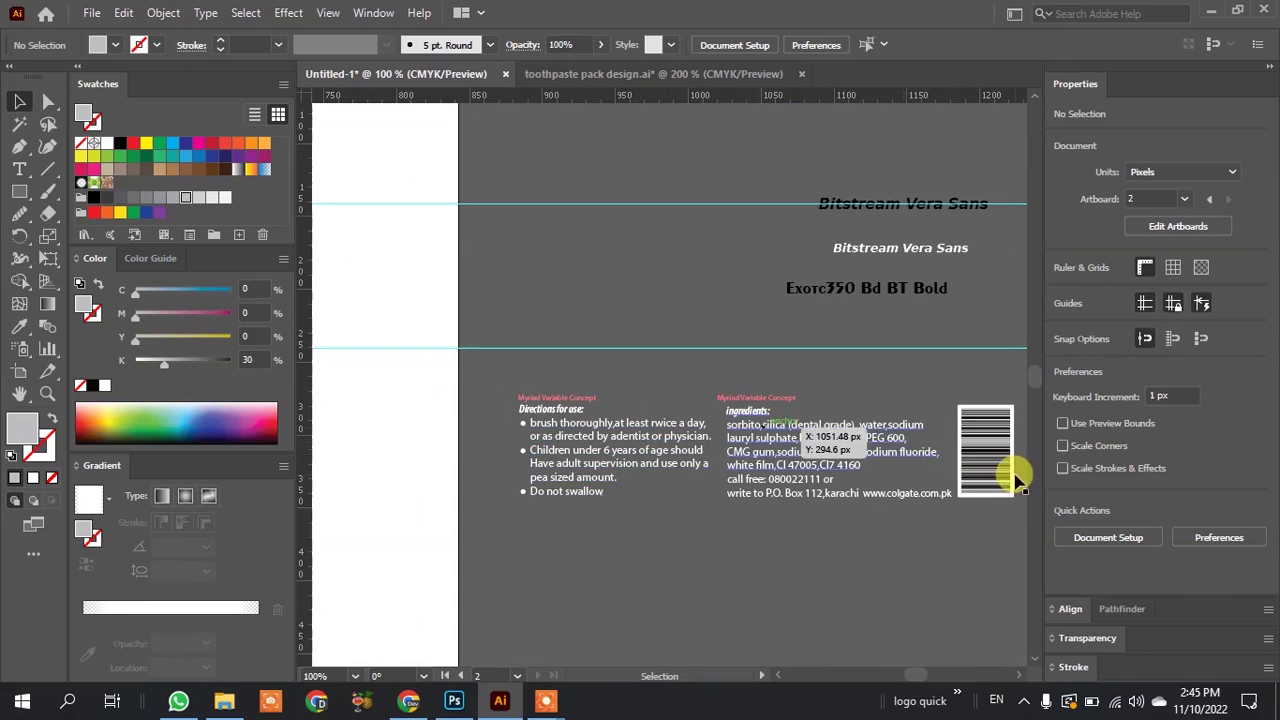
alt+scroll(614, 451, down, 6)
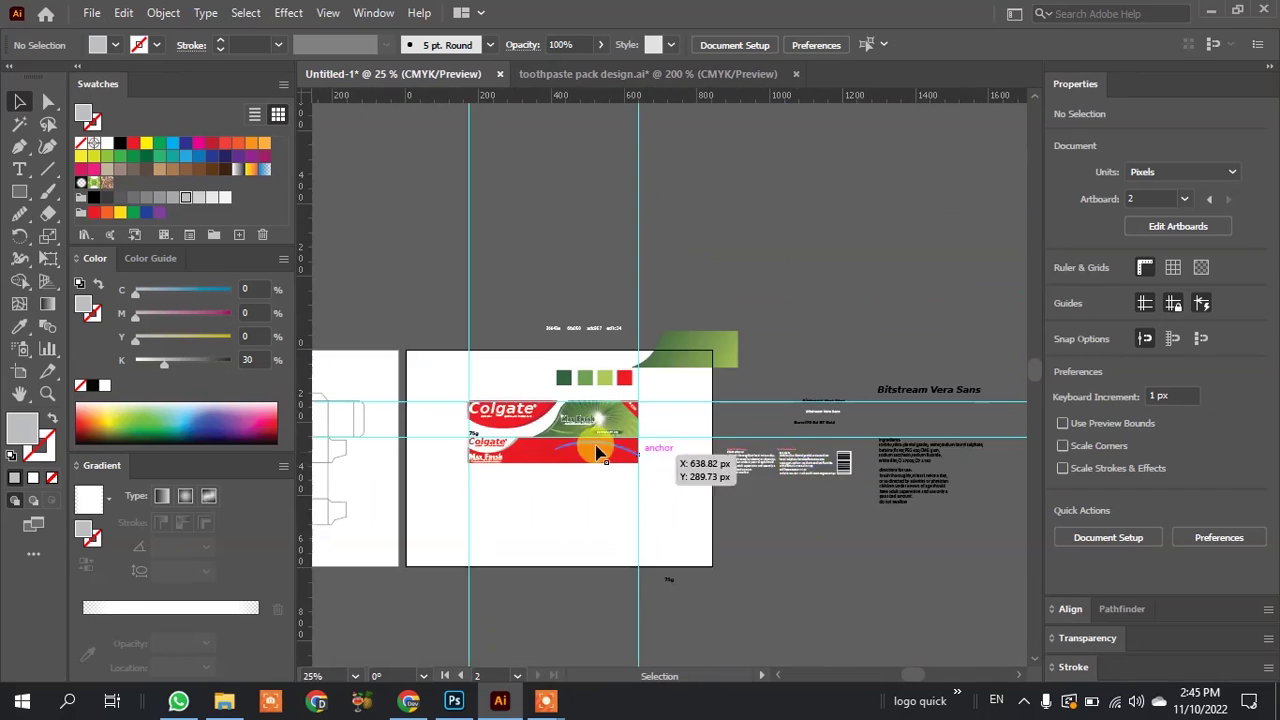
alt+scroll(586, 443, up, 3)
alt+scroll(748, 455, down, 1)
alt+scroll(458, 462, up, 1)
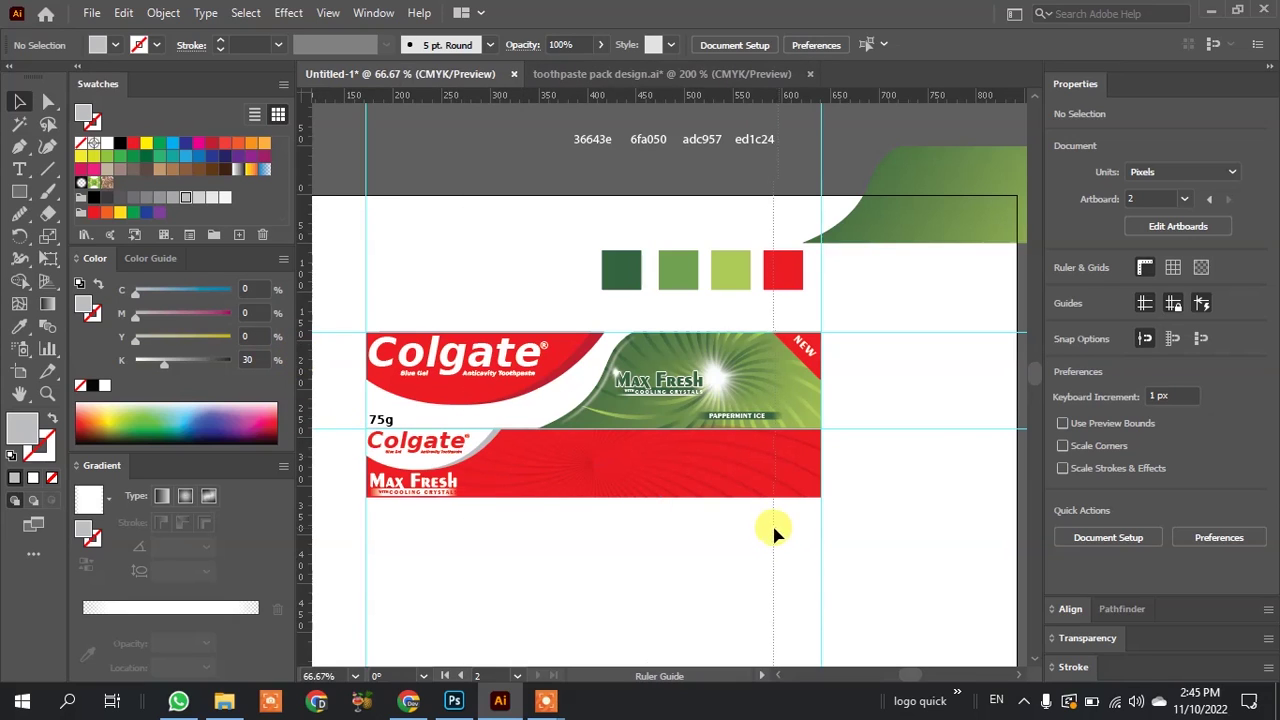
alt+scroll(766, 528, up, 4)
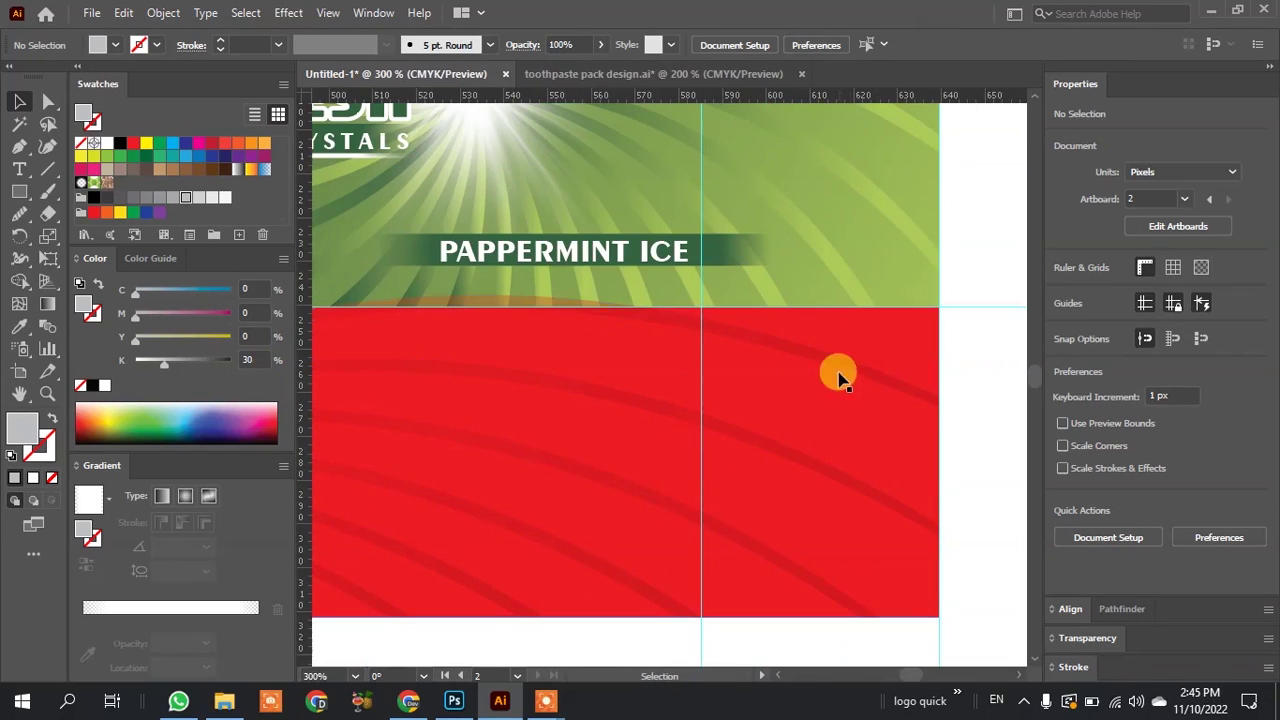
alt+scroll(972, 492, down, 1)
alt+scroll(972, 492, down, 2)
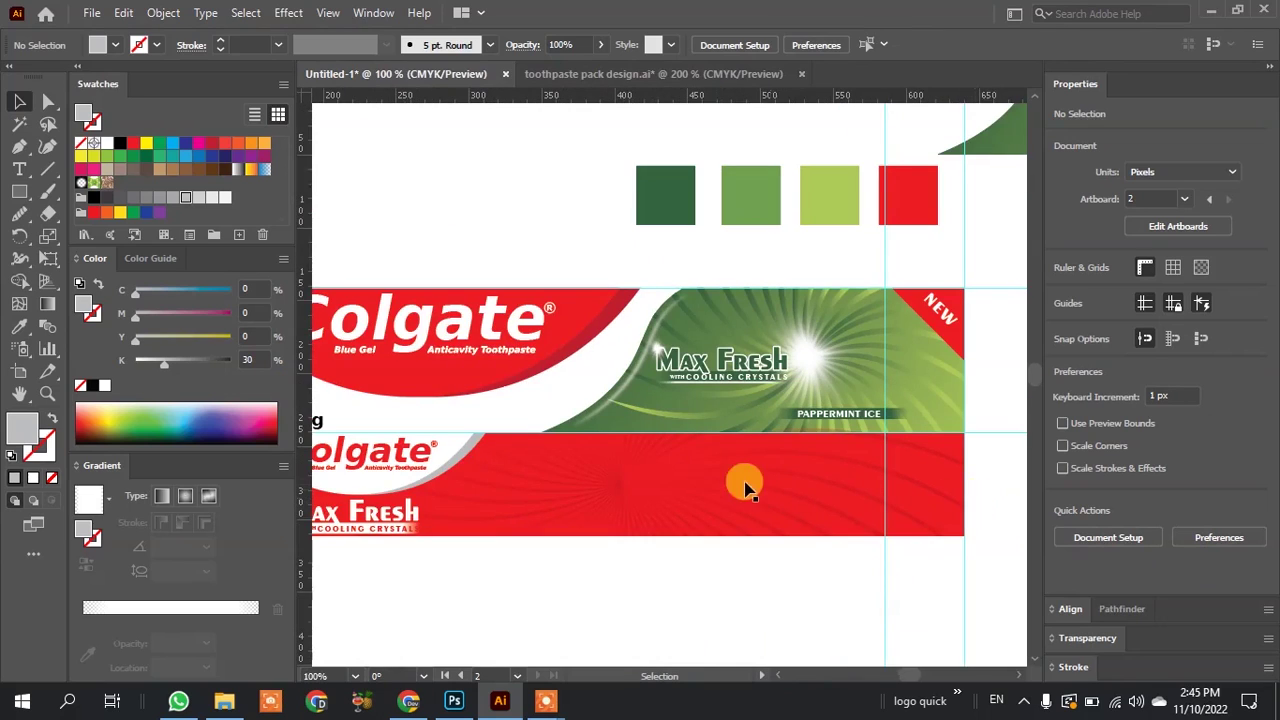
drag(305, 352, 489, 448)
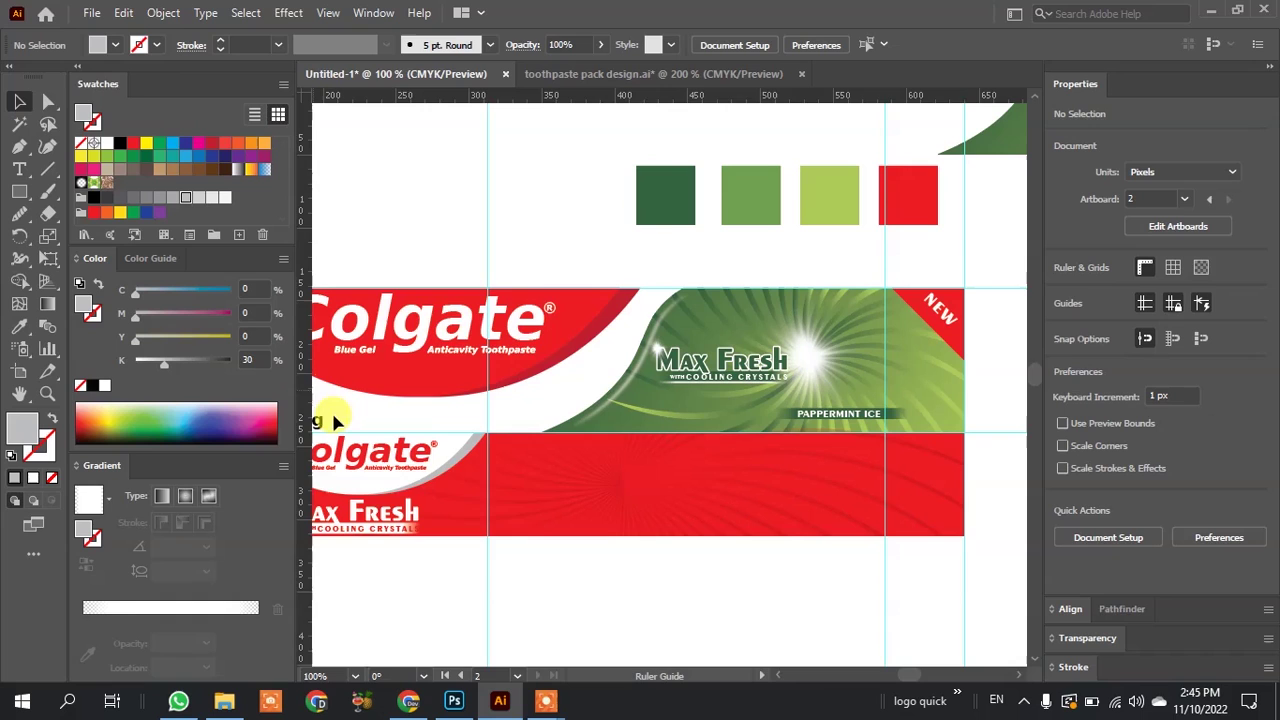
drag(335, 422, 697, 534)
Shift an object about 166 px to the left with the Selection tool.
alt+scroll(675, 495, up, 2)
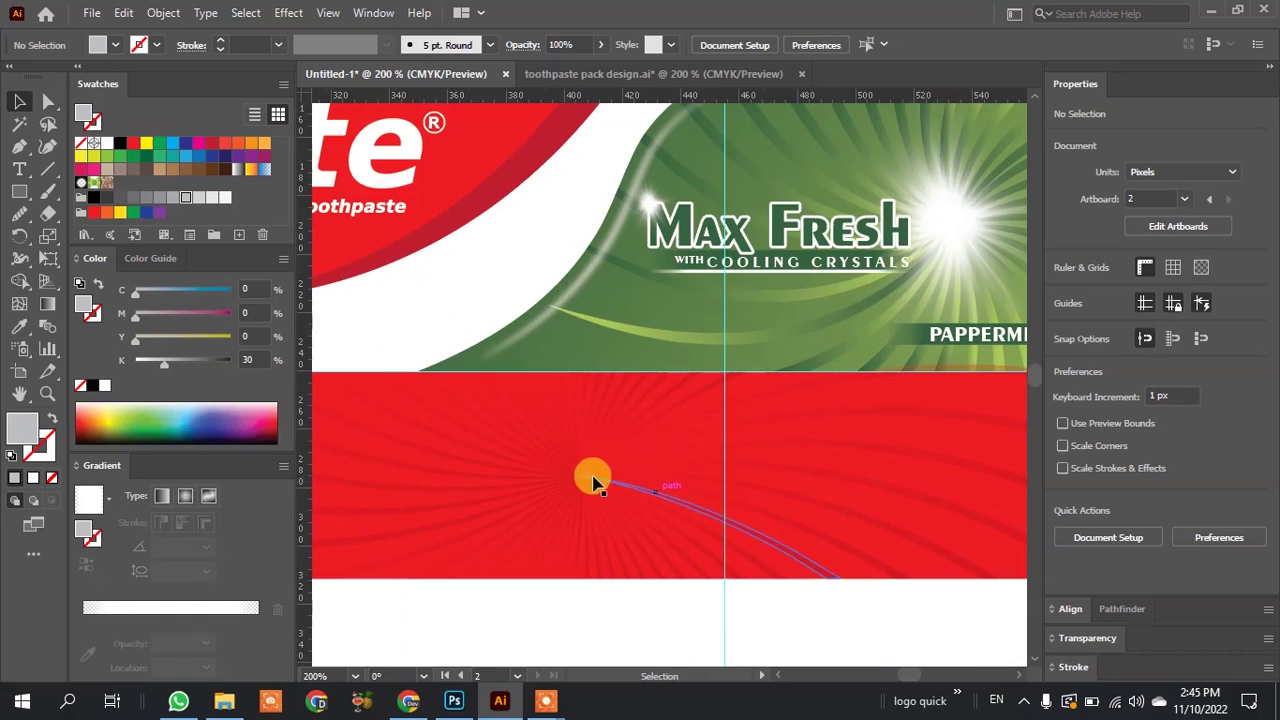
alt+scroll(530, 432, down, 2)
alt+scroll(766, 437, down, 1)
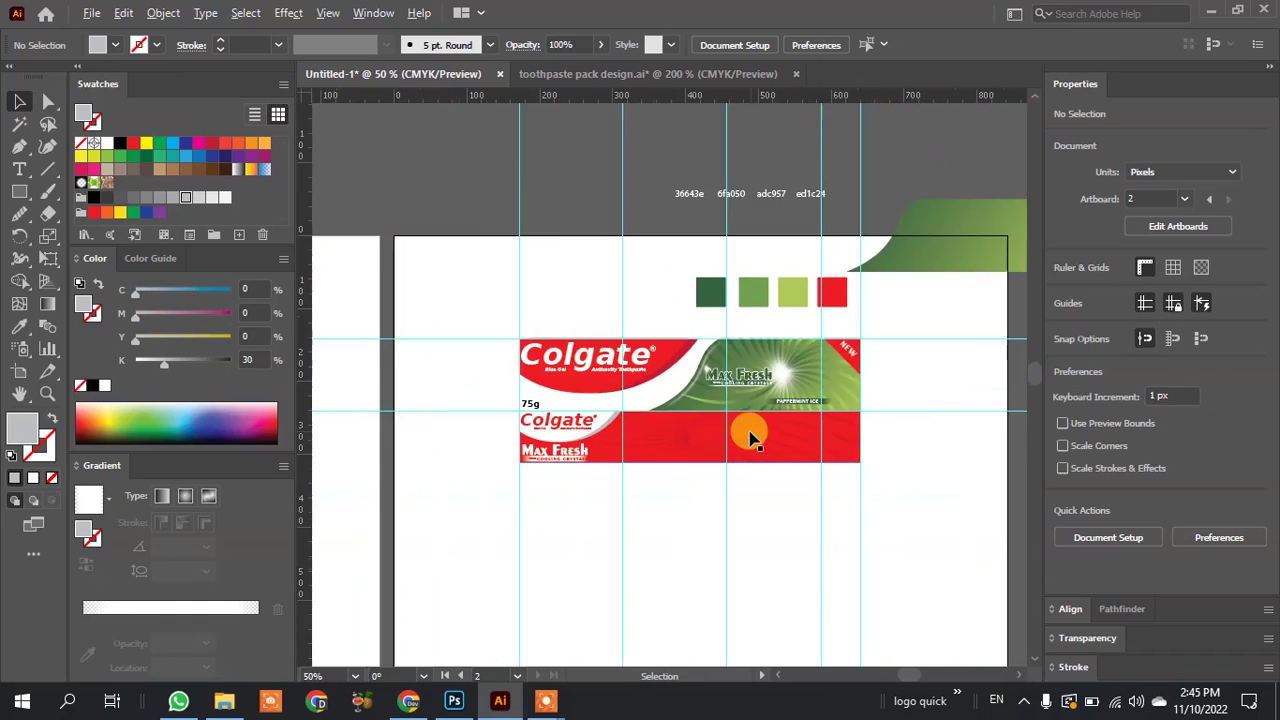
alt+scroll(650, 432, down, 1)
alt+scroll(843, 457, down, 1)
alt+scroll(866, 466, up, 1)
alt+scroll(860, 440, up, 1)
drag(864, 437, 748, 450)
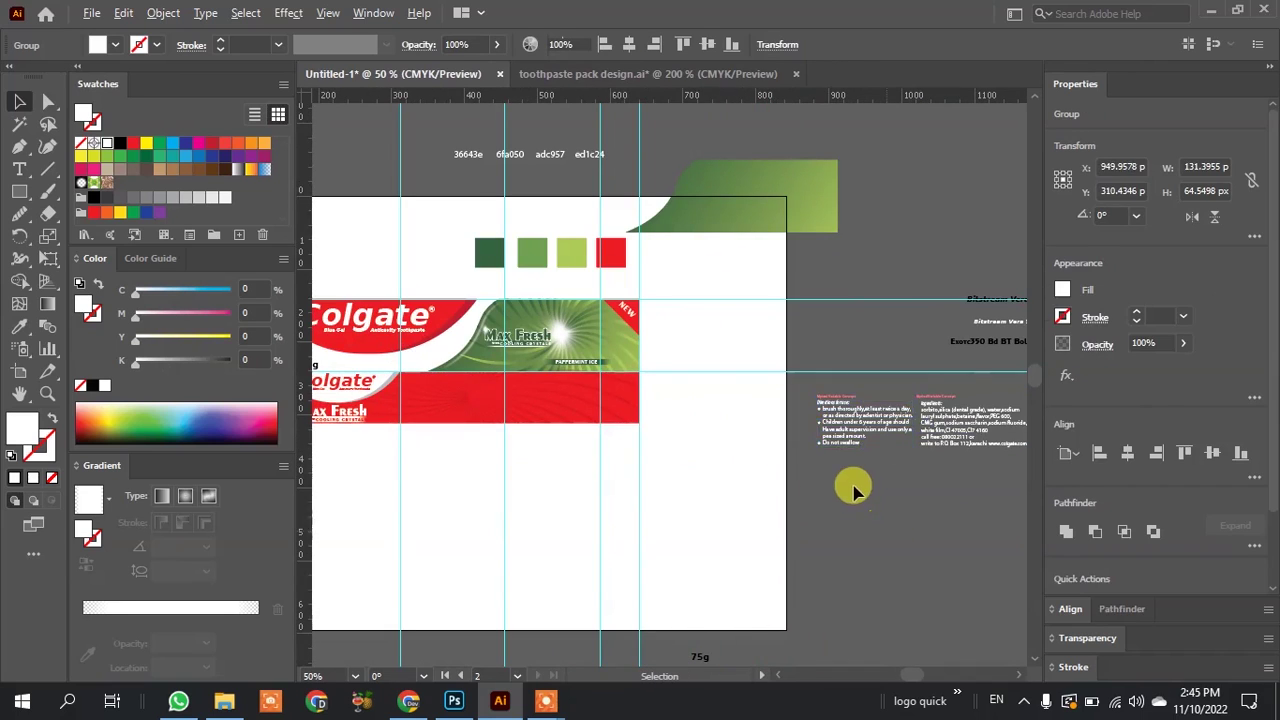
alt+scroll(855, 482, down, 1)
alt+scroll(967, 487, up, 2)
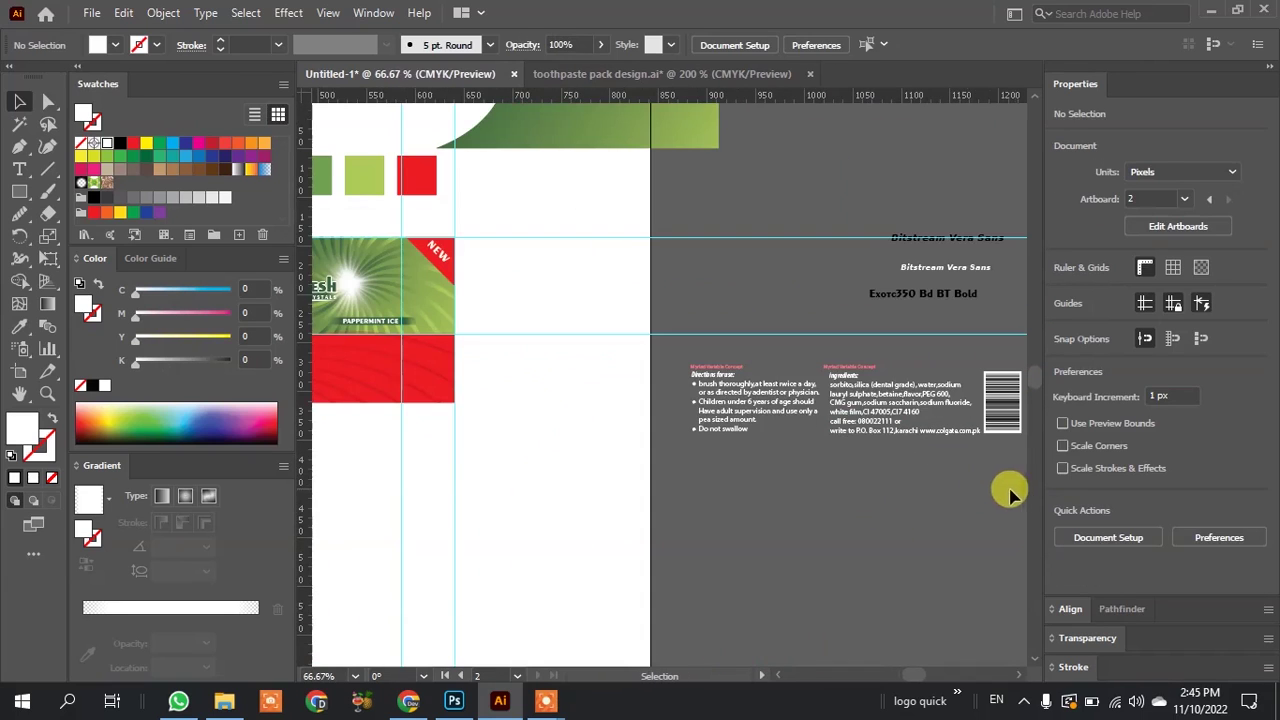
click(705, 375)
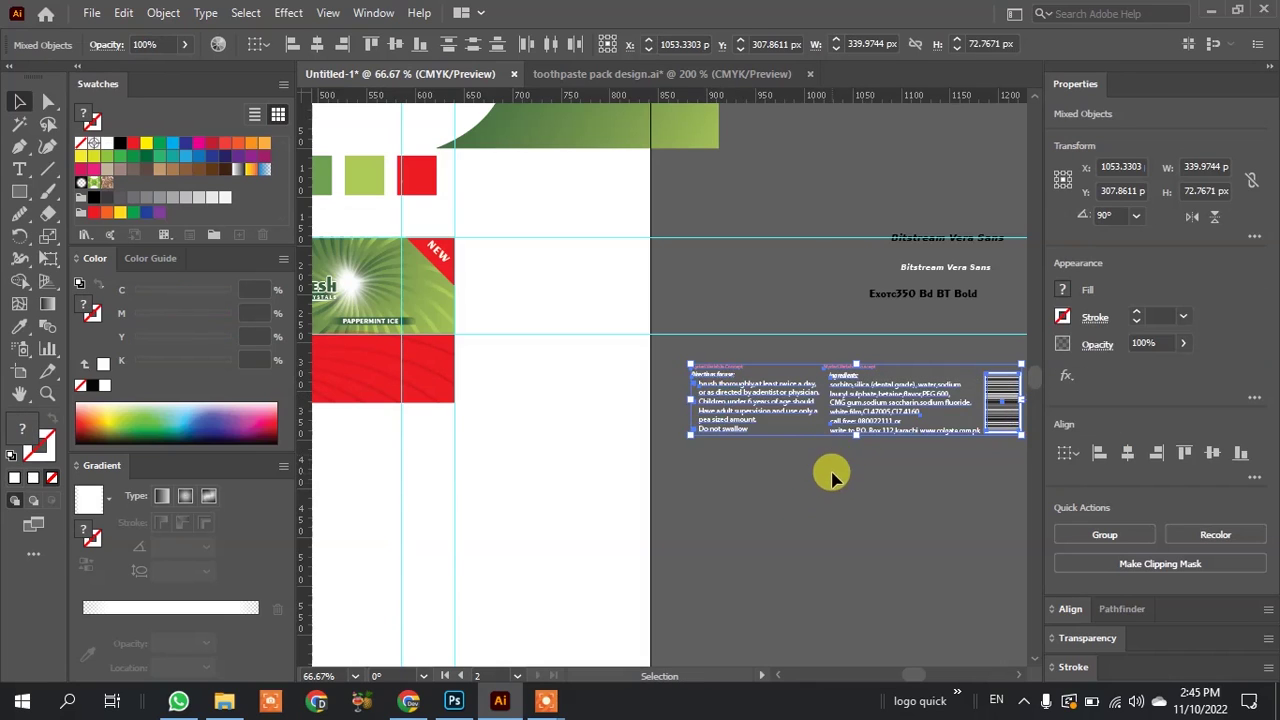
click(831, 508)
alt+scroll(846, 380, up, 2)
alt+scroll(774, 386, up, 1)
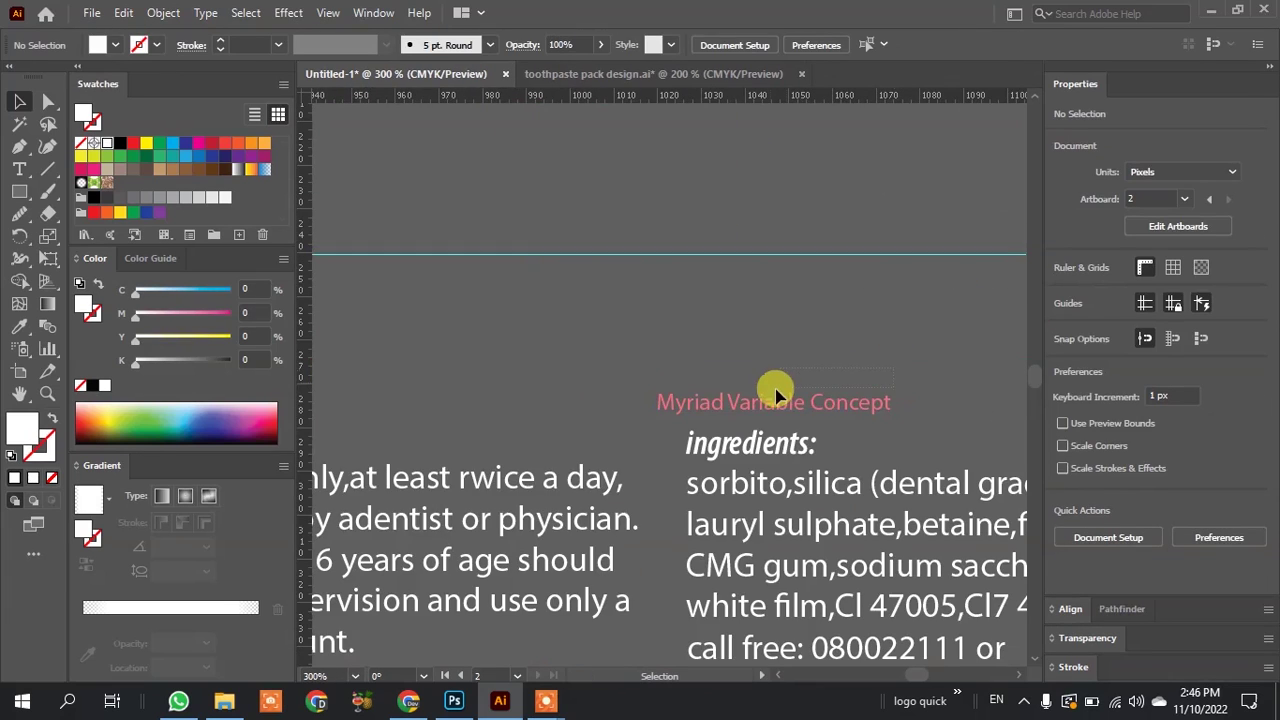
click(738, 408)
key(ctrl+z)
alt+scroll(806, 371, down, 1)
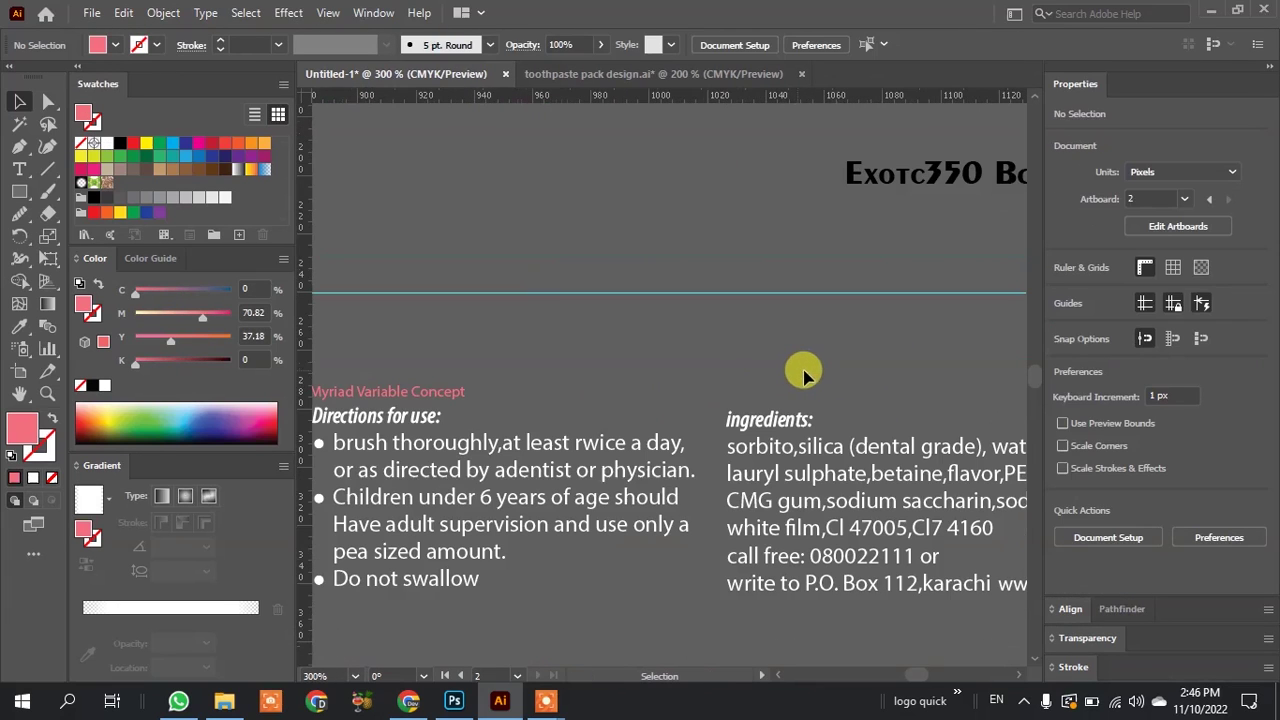
drag(437, 398, 552, 360)
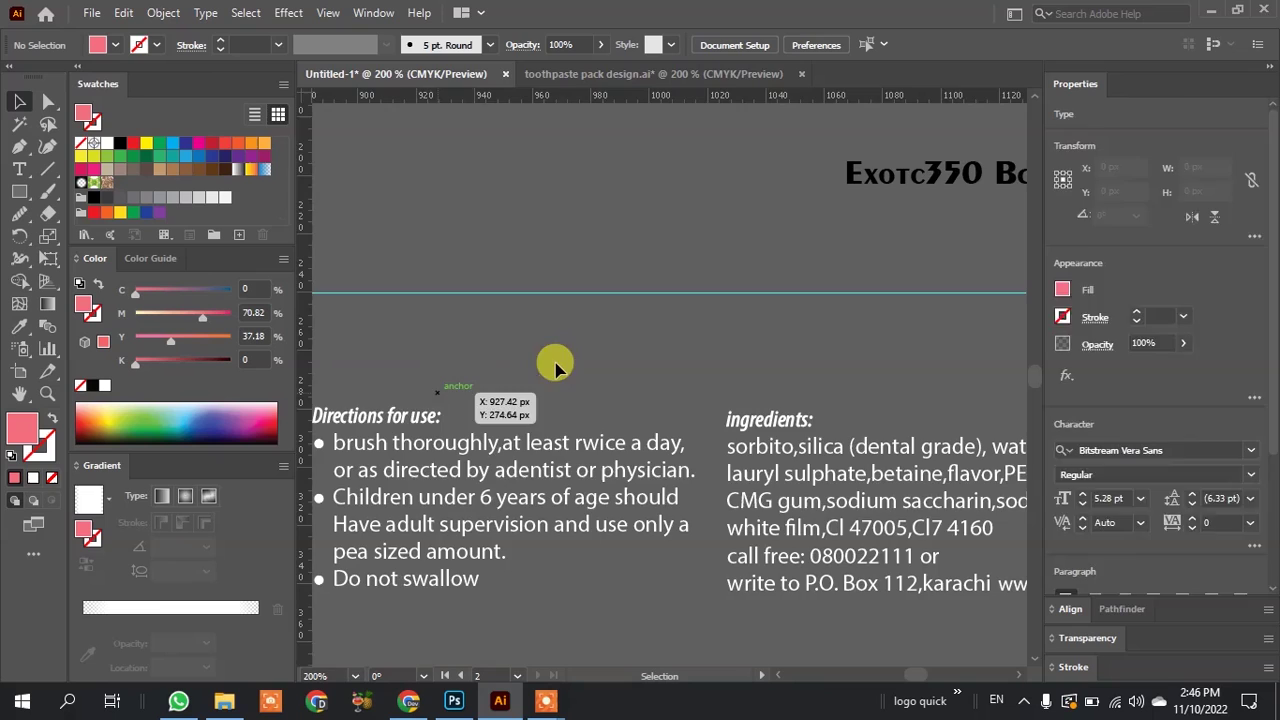
alt+scroll(700, 430, down, 3)
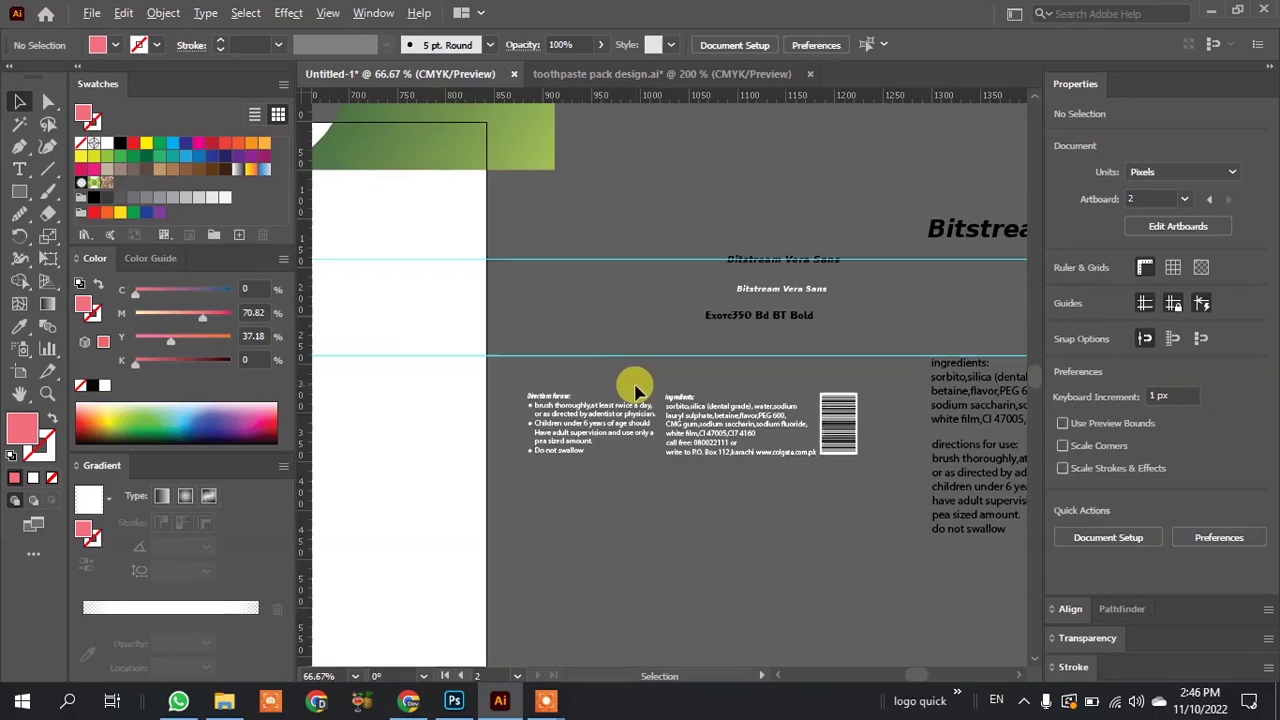
click(521, 369)
click(743, 534)
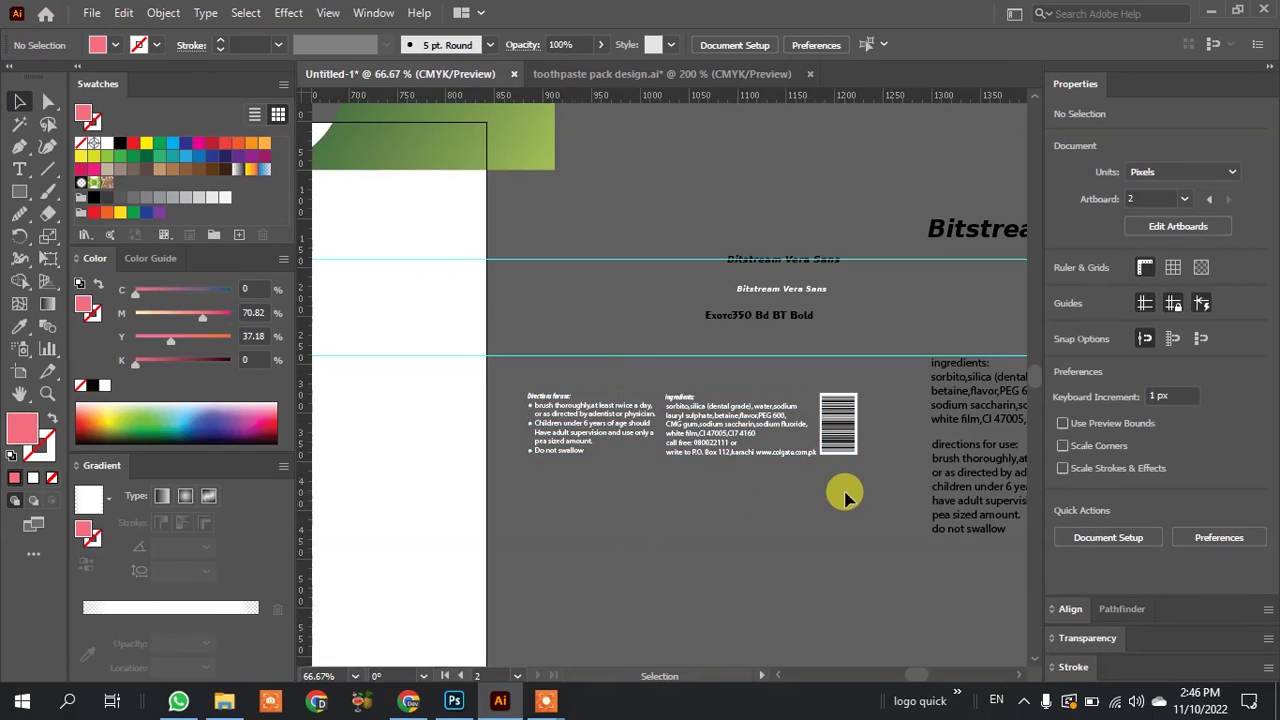
alt+scroll(843, 495, down, 1)
alt+scroll(800, 486, up, 1)
drag(915, 471, 371, 469)
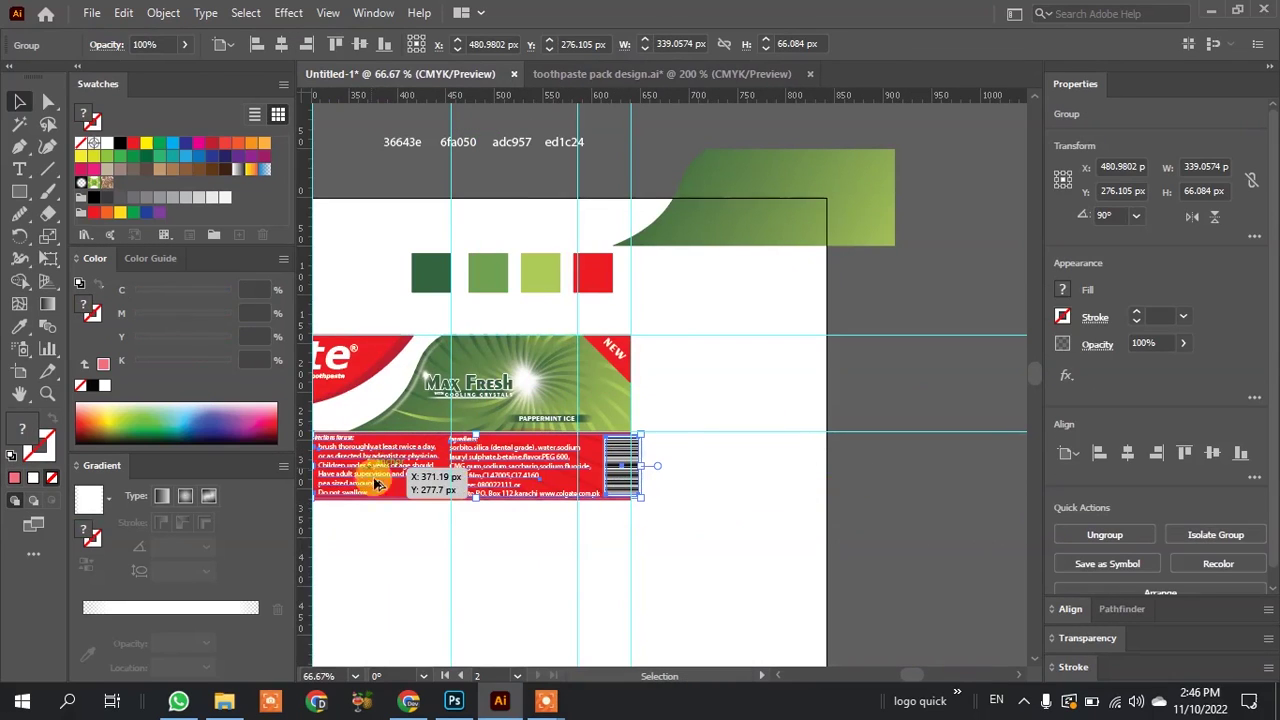
Nudge the text and barcode group left and the Directions text right within the red band.
alt+scroll(619, 455, up, 4)
drag(601, 457, 562, 457)
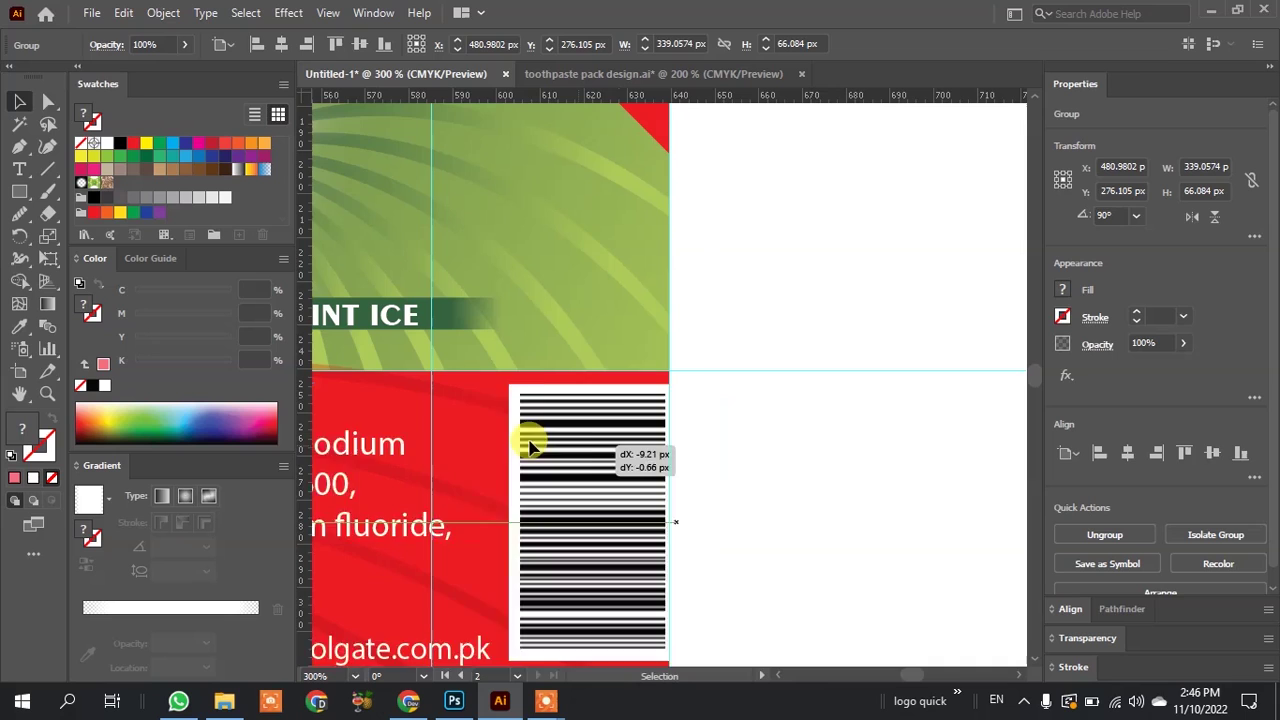
alt+scroll(777, 434, down, 4)
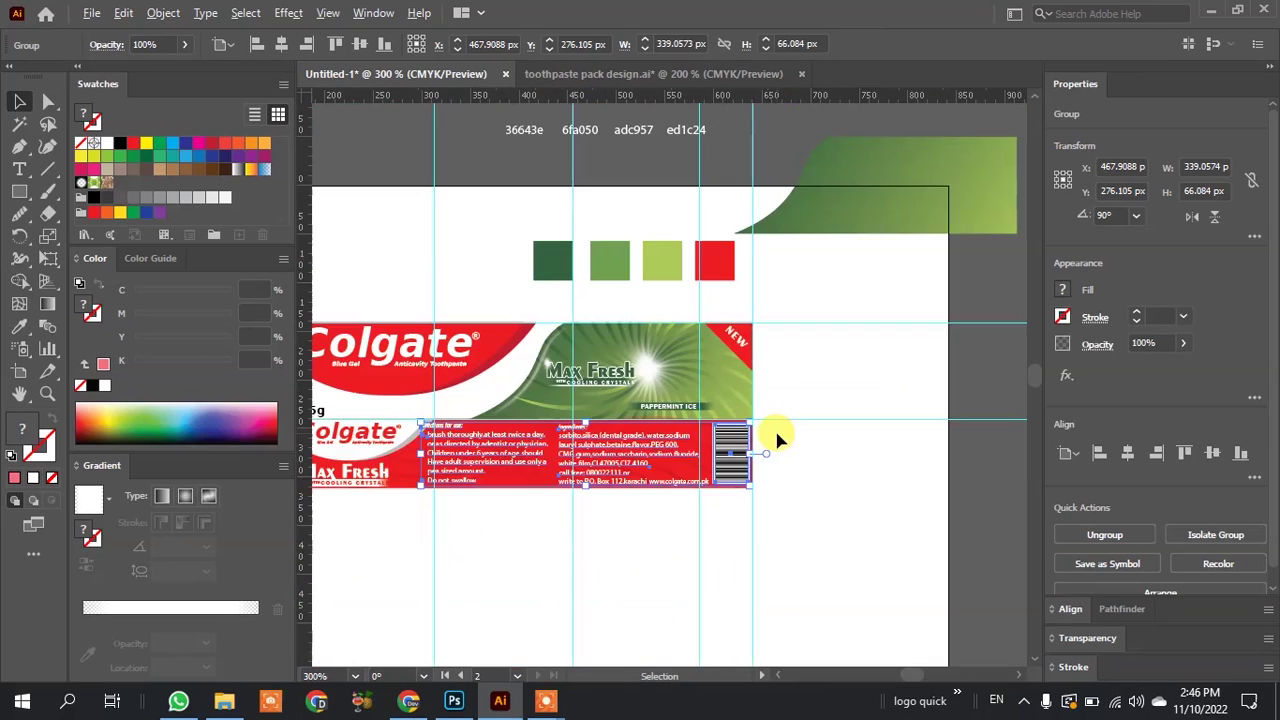
alt+scroll(423, 500, up, 2)
alt+scroll(409, 457, up, 2)
alt+scroll(467, 383, up, 2)
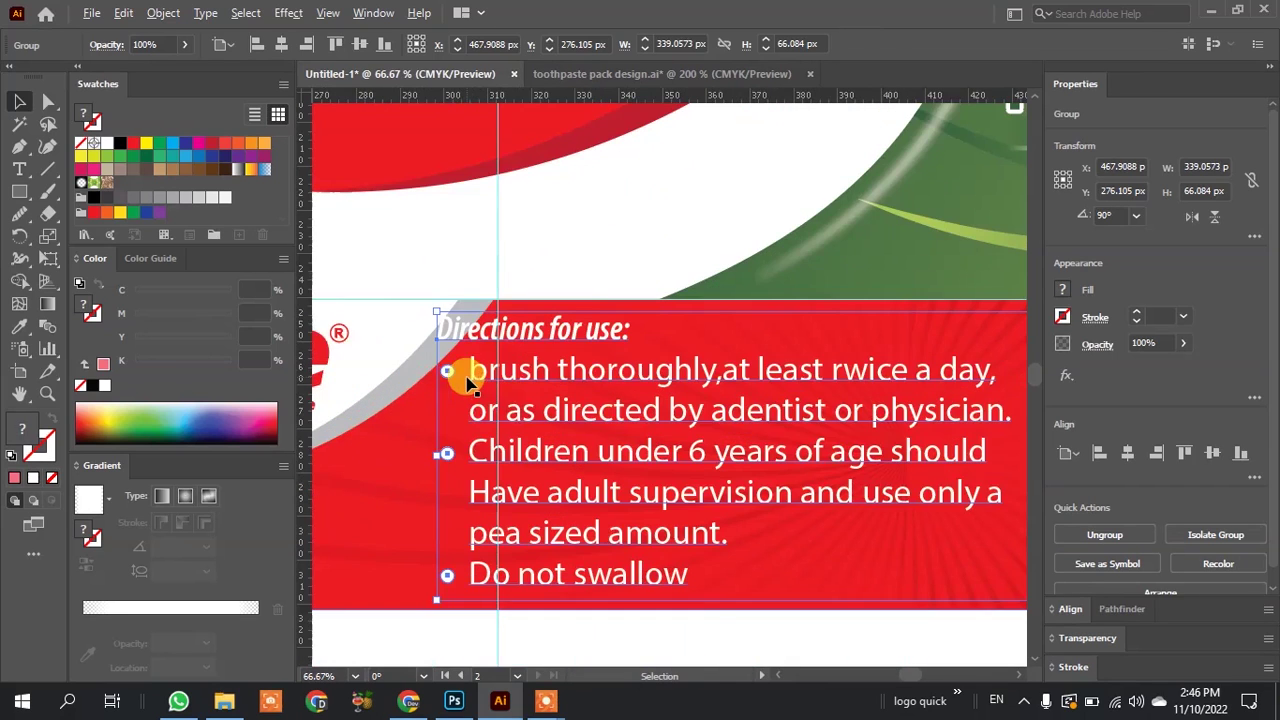
drag(540, 410, 618, 422)
alt+scroll(508, 430, down, 2)
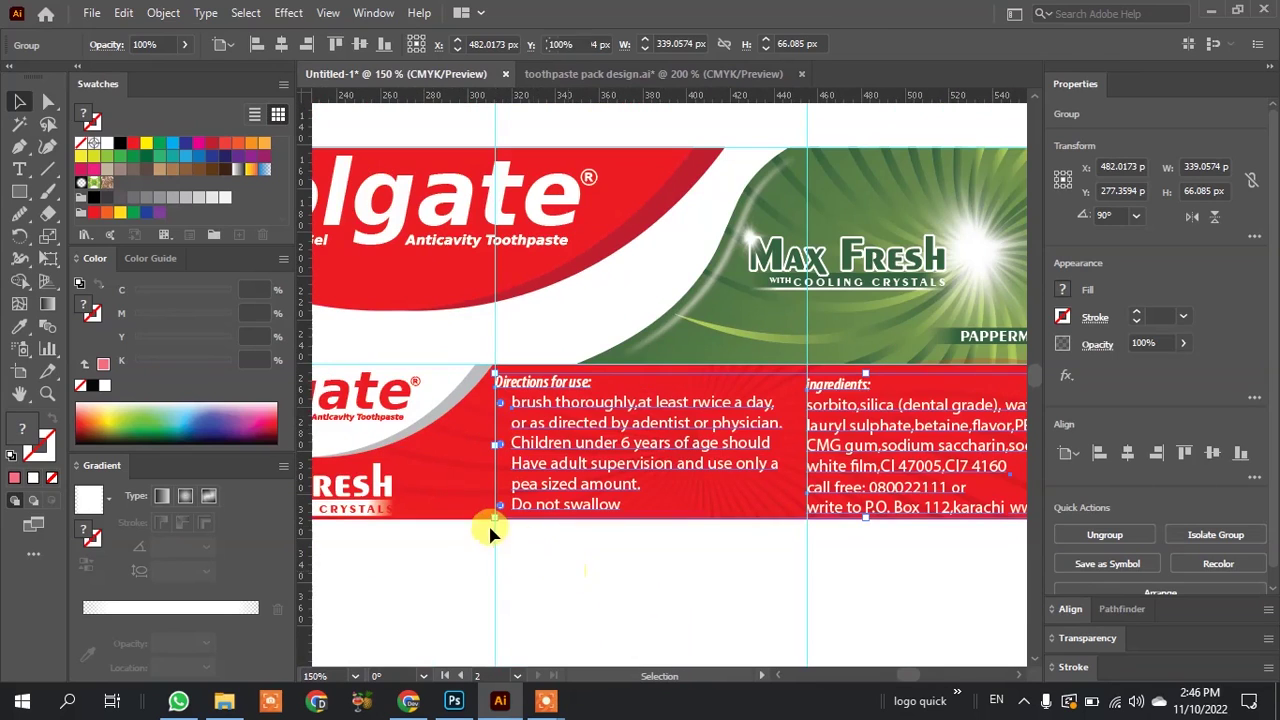
click(488, 523)
alt+scroll(610, 527, down, 2)
alt+scroll(791, 523, up, 2)
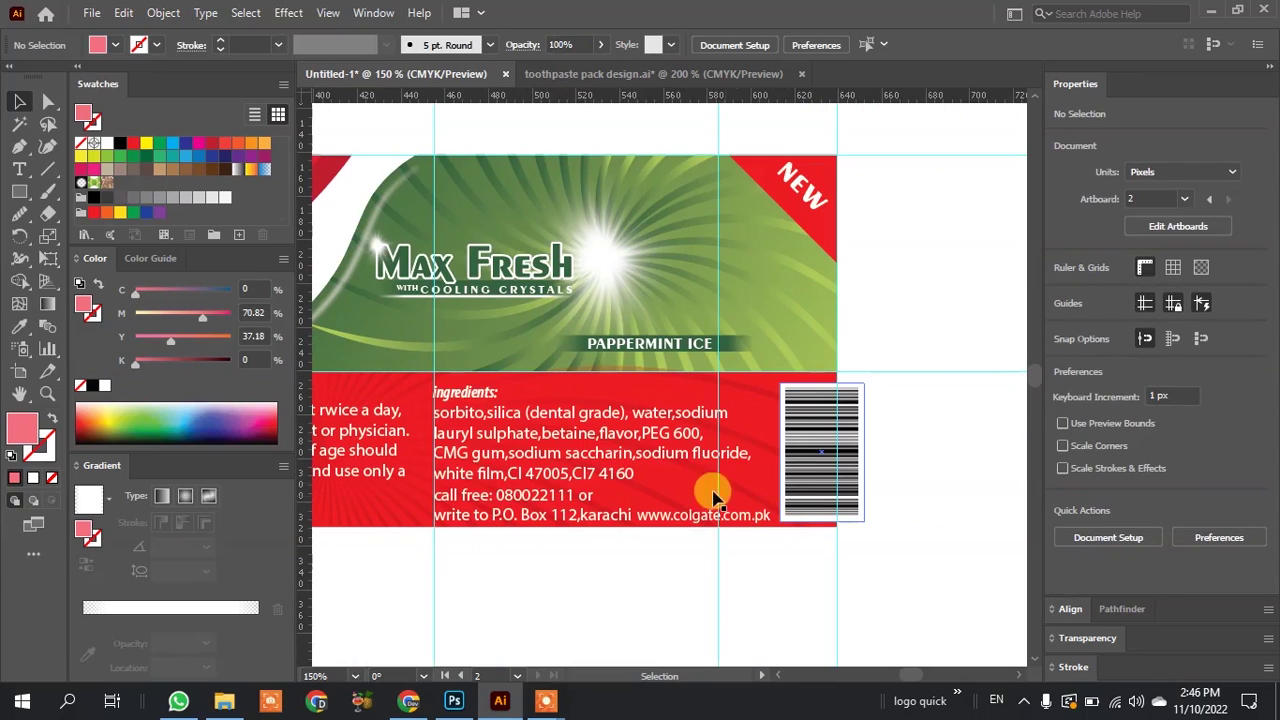
Shrink the ingredients and barcode group to fit inside the red band.
click(594, 517)
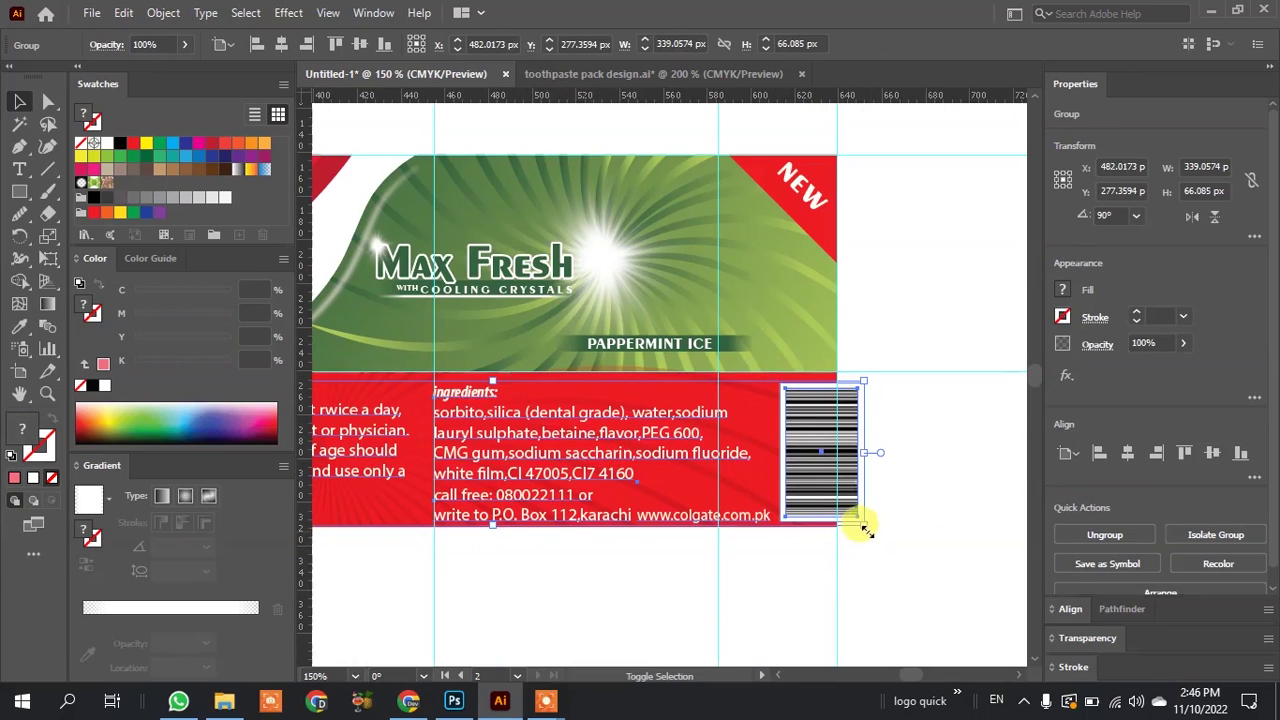
drag(862, 526, 824, 521)
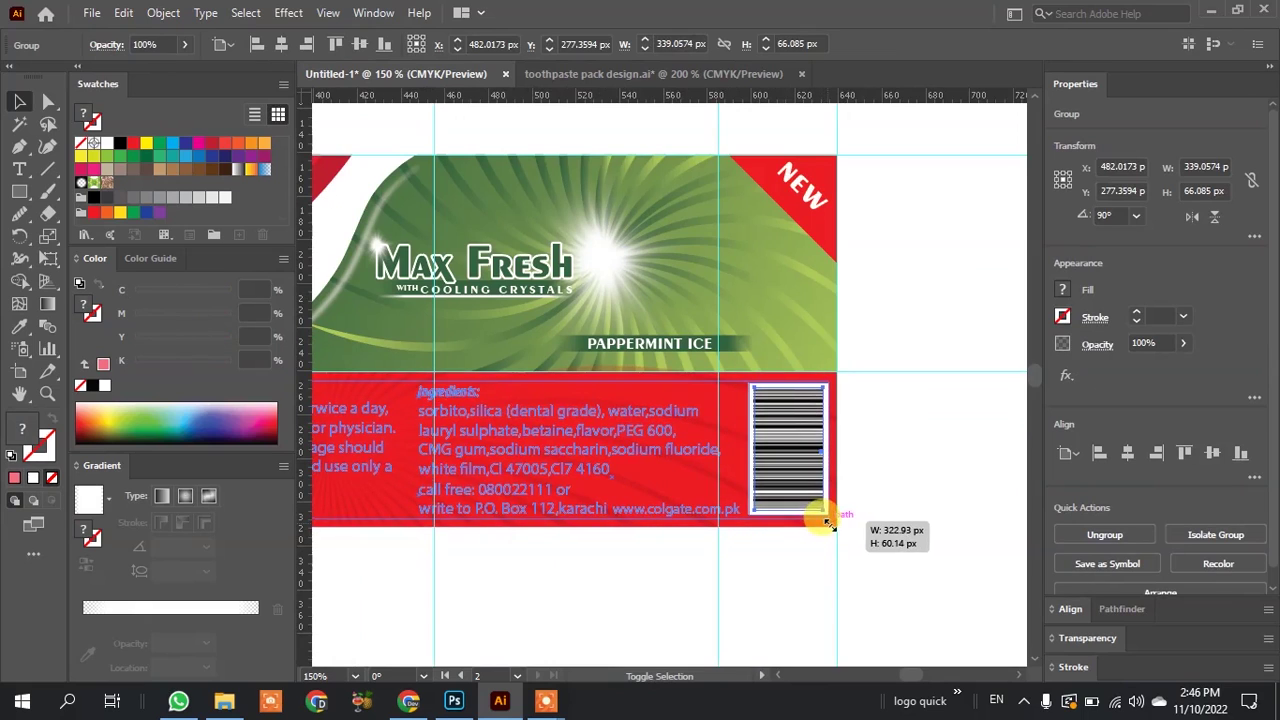
alt+scroll(924, 490, down, 2)
click(924, 492)
alt+scroll(456, 557, up, 1)
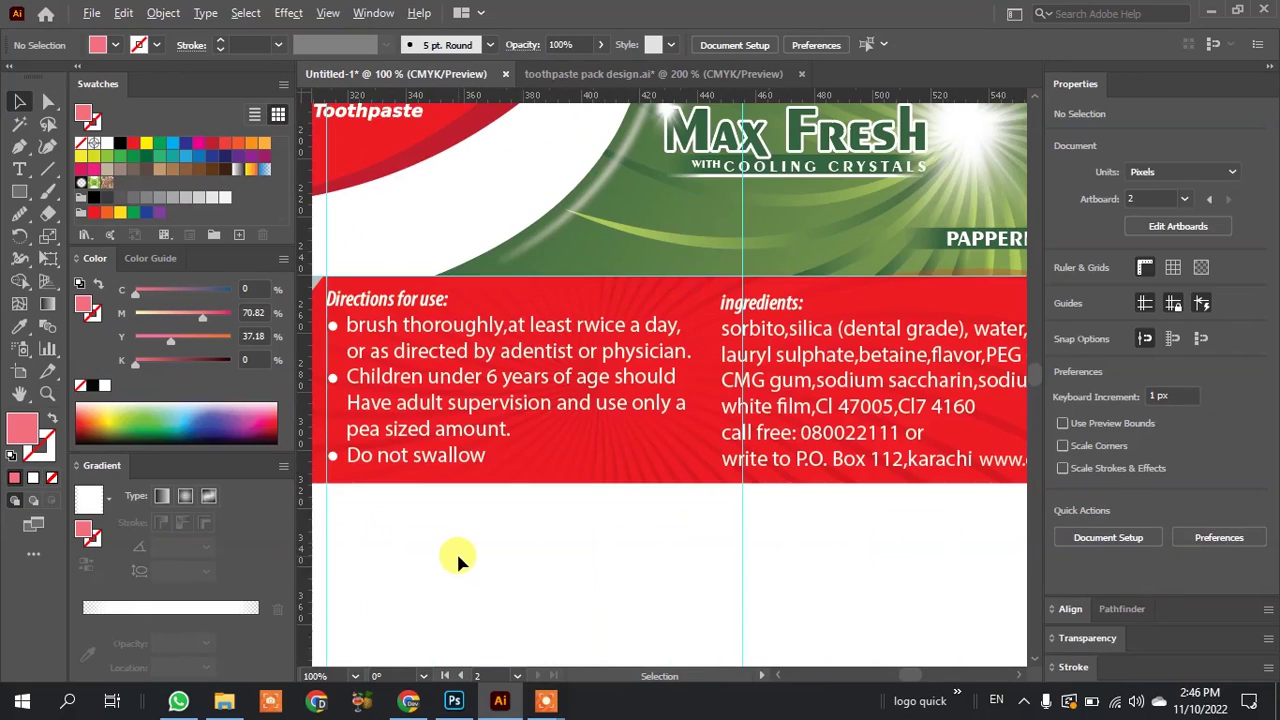
alt+scroll(460, 542, down, 1)
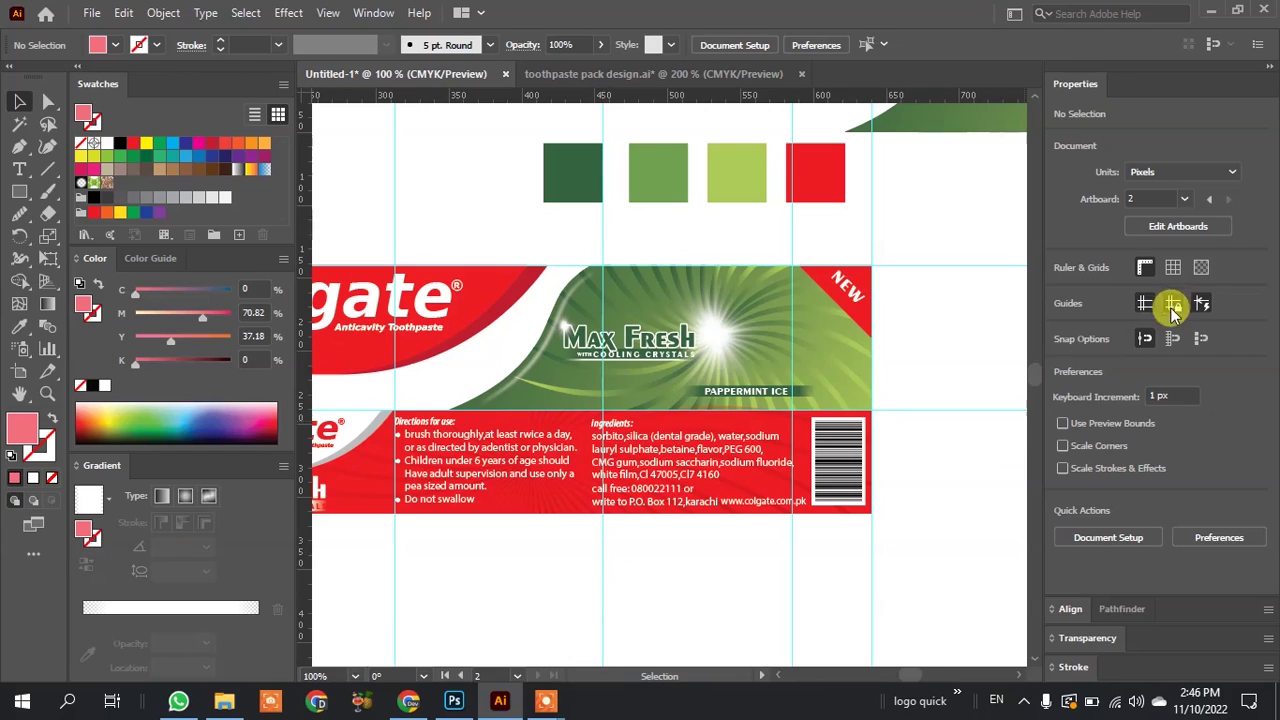
Move the right vertical guide slightly to the left.
drag(605, 607, 590, 611)
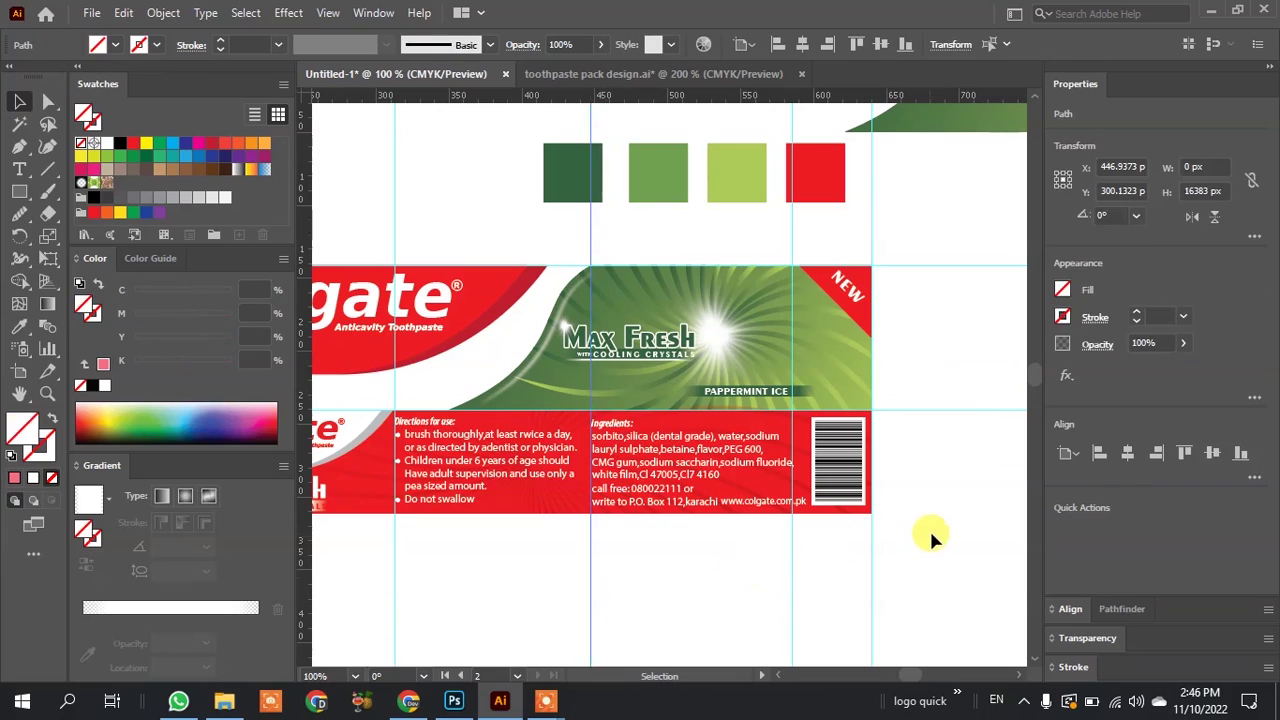
alt+scroll(929, 528, down, 2)
alt+scroll(826, 497, down, 1)
alt+scroll(611, 396, down, 1)
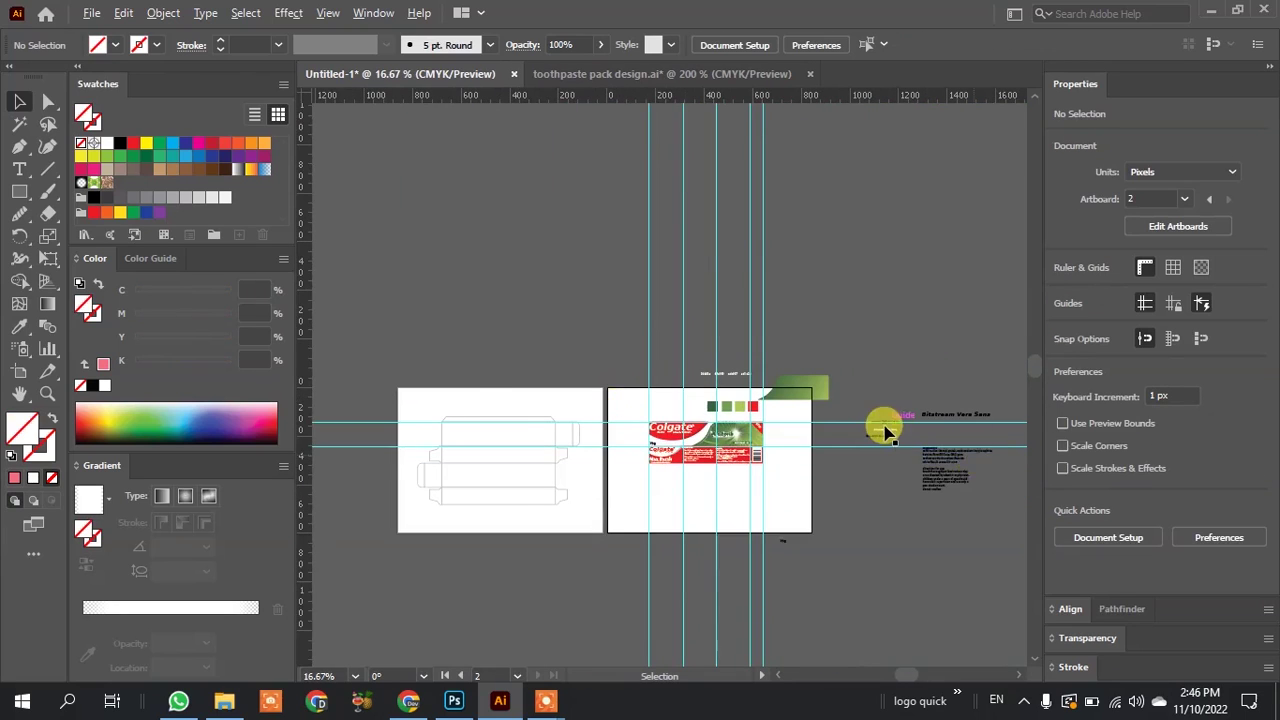
Make the guides selectable and delete all vertical and horizontal guides.
click(1174, 308)
alt+scroll(693, 495, up, 2)
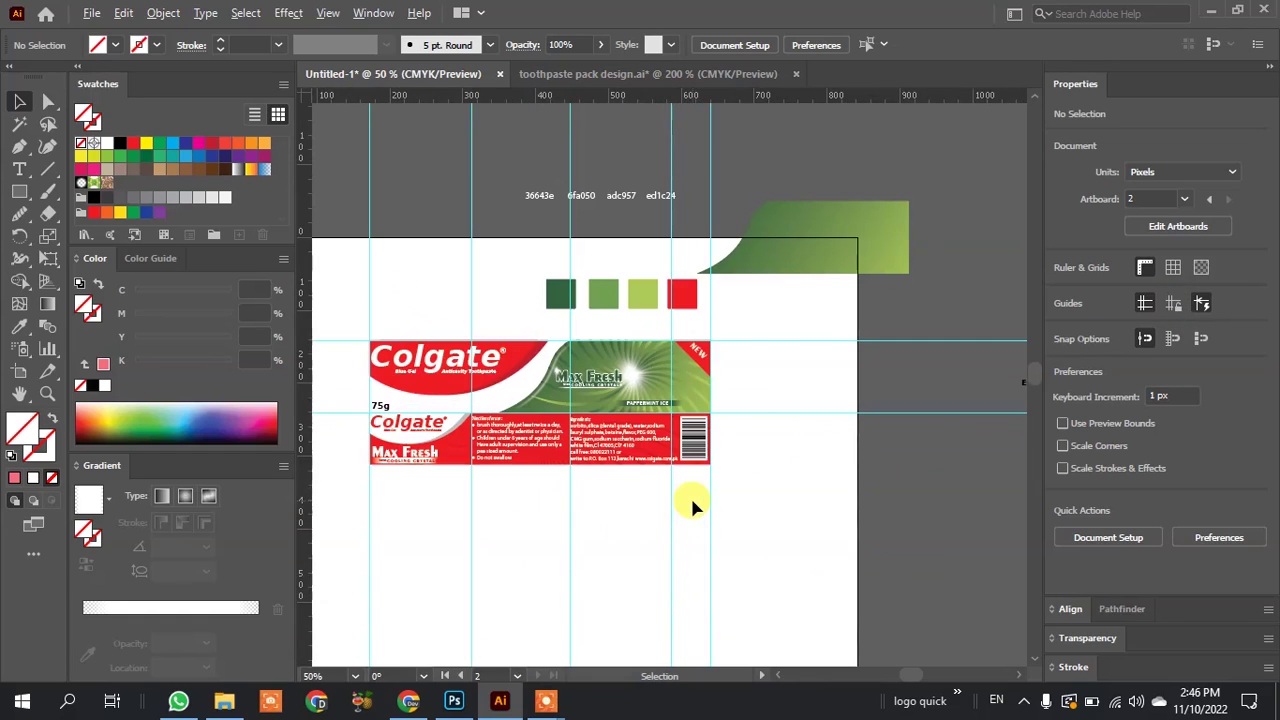
key(ctrl+a)
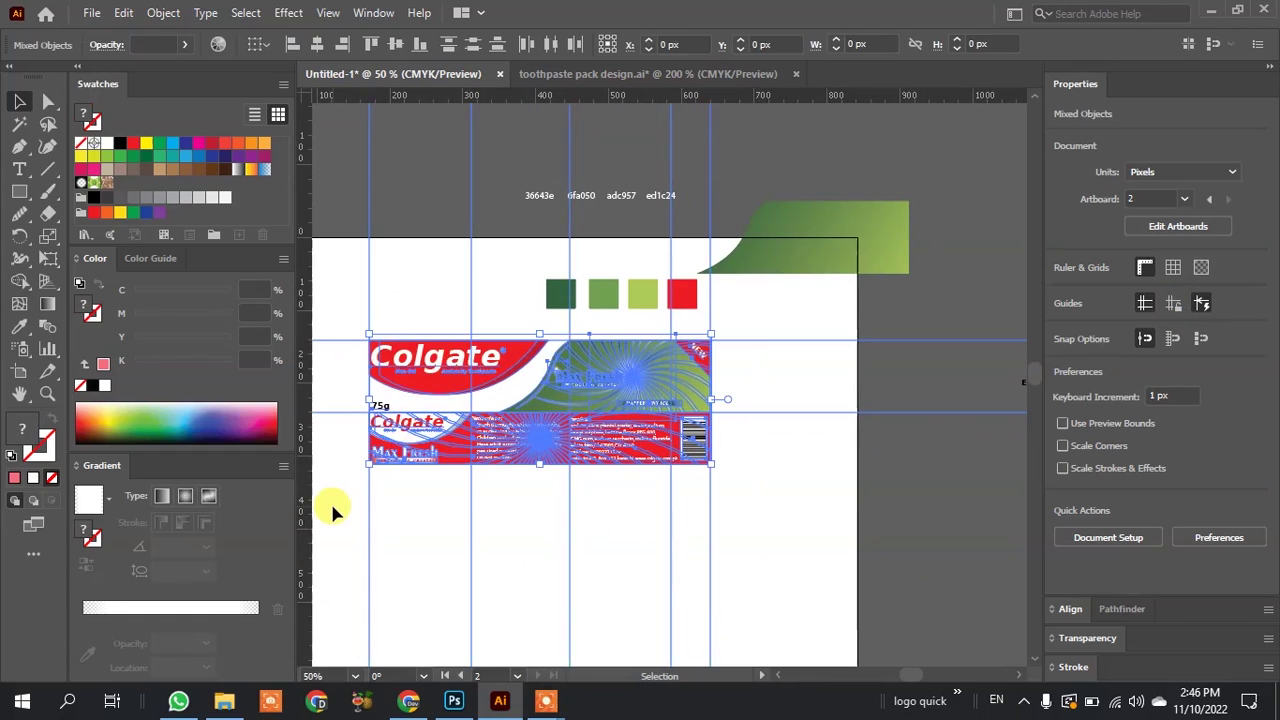
drag(783, 502, 371, 601)
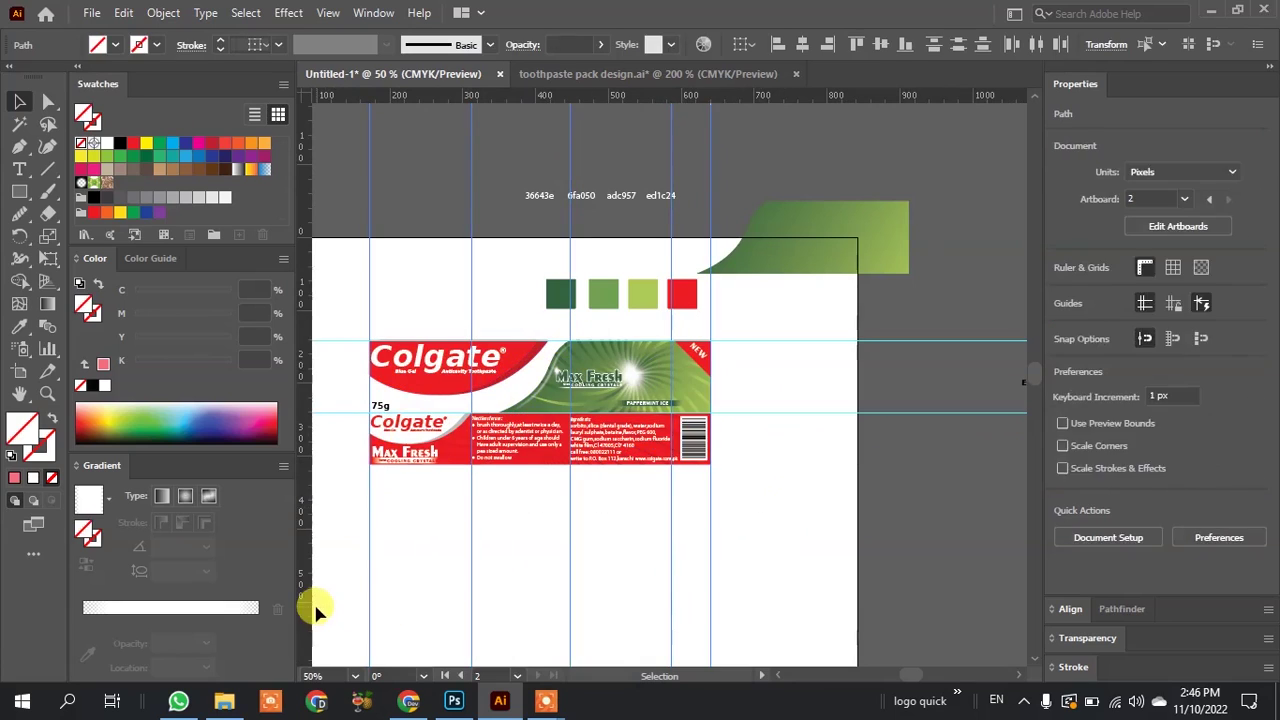
key(Delete)
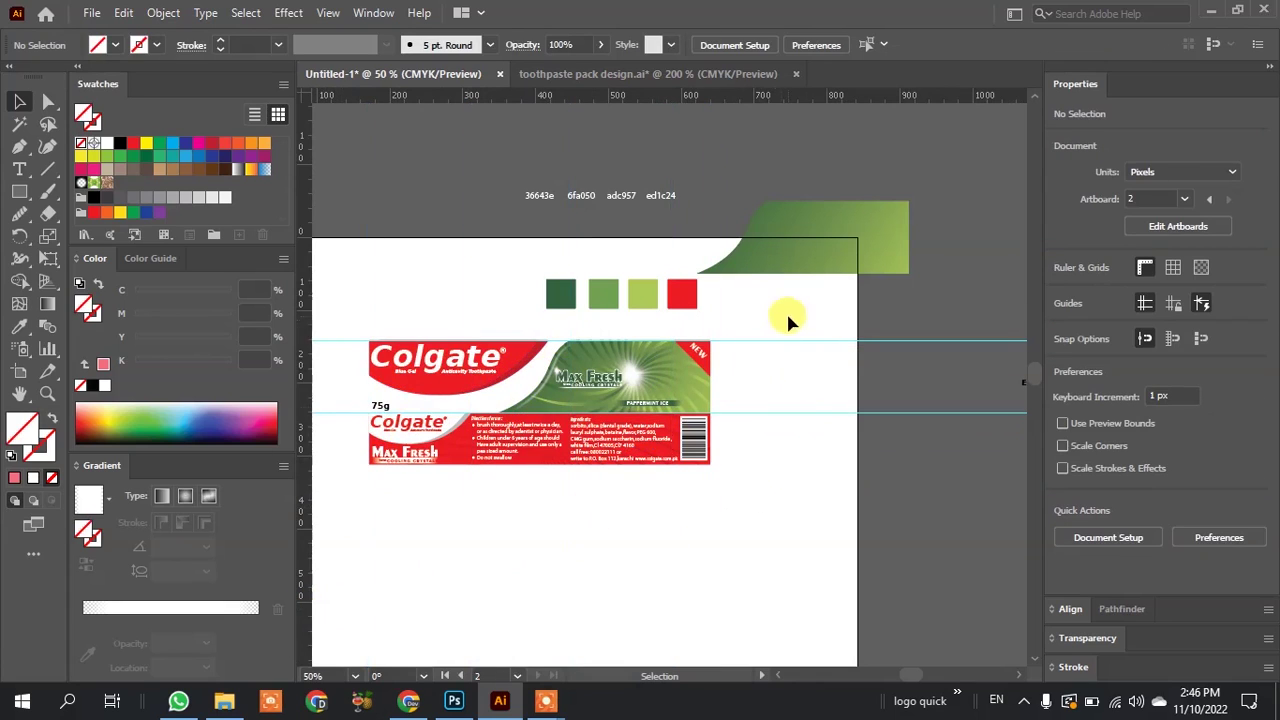
drag(786, 311, 814, 468)
key(Delete)
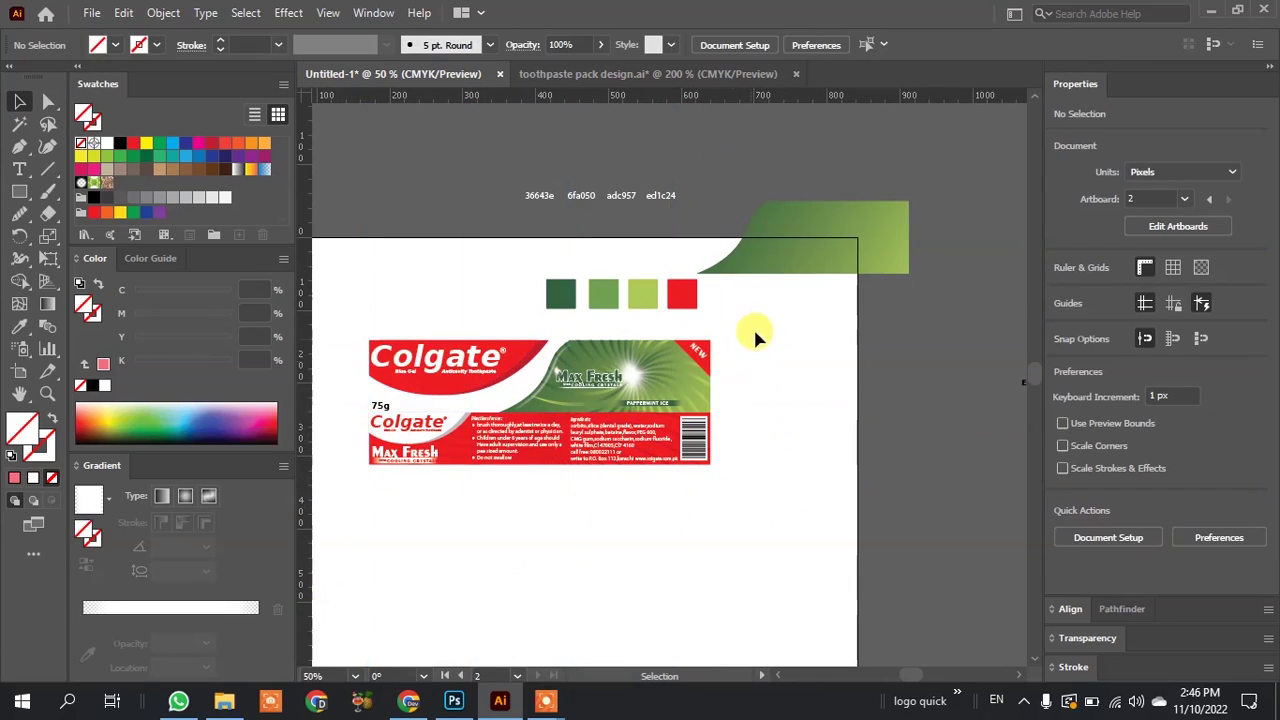
key(ctrl+a)
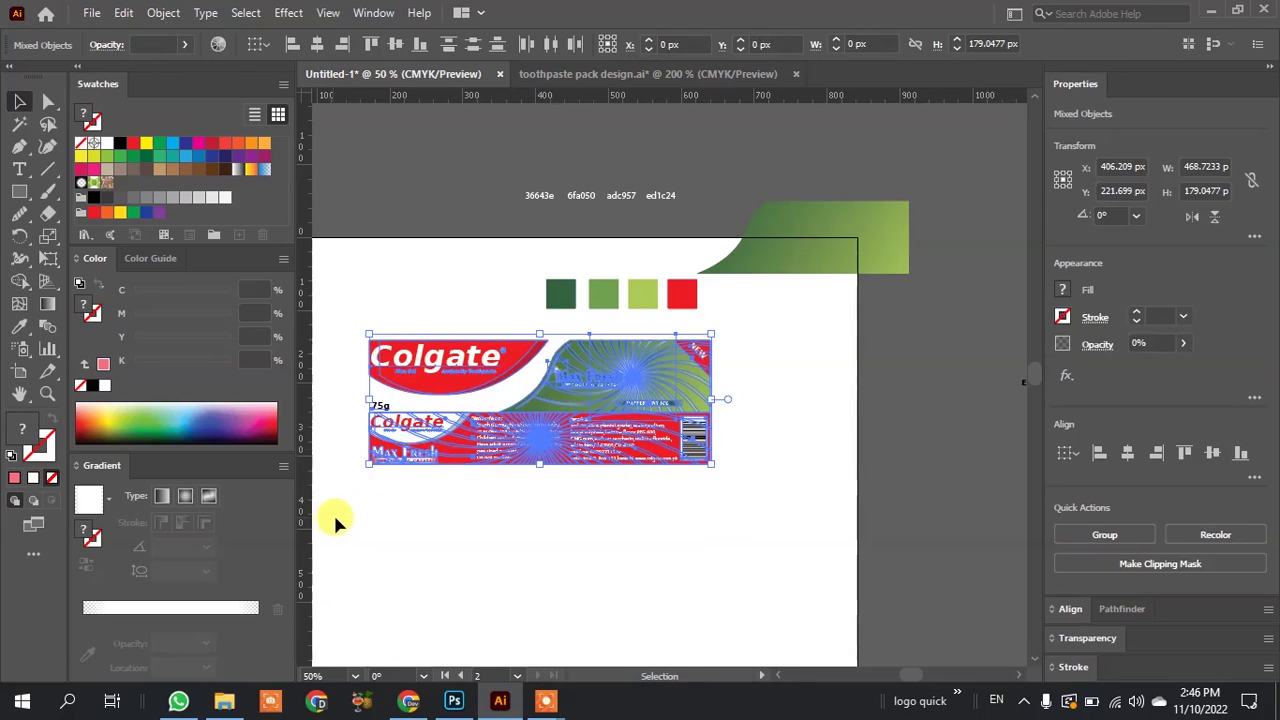
Duplicate the Colgate label and drop the copy below the original.
click(440, 562)
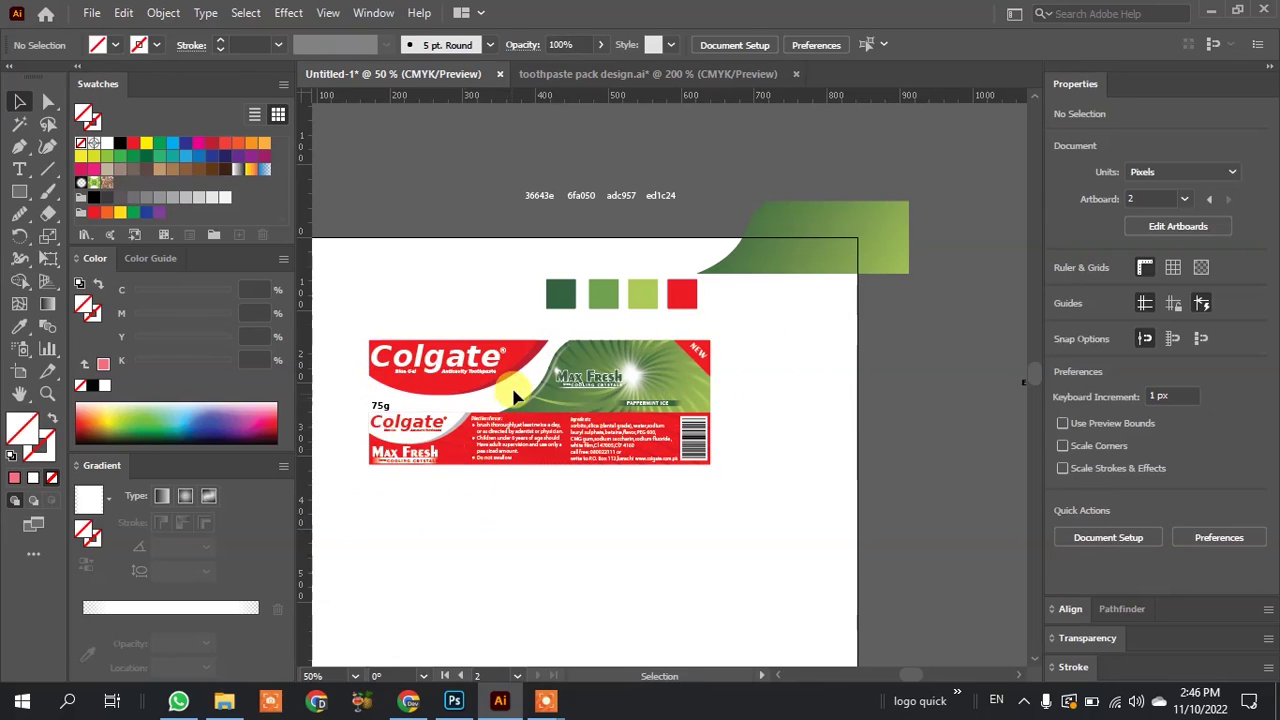
click(524, 440)
drag(526, 437, 533, 594)
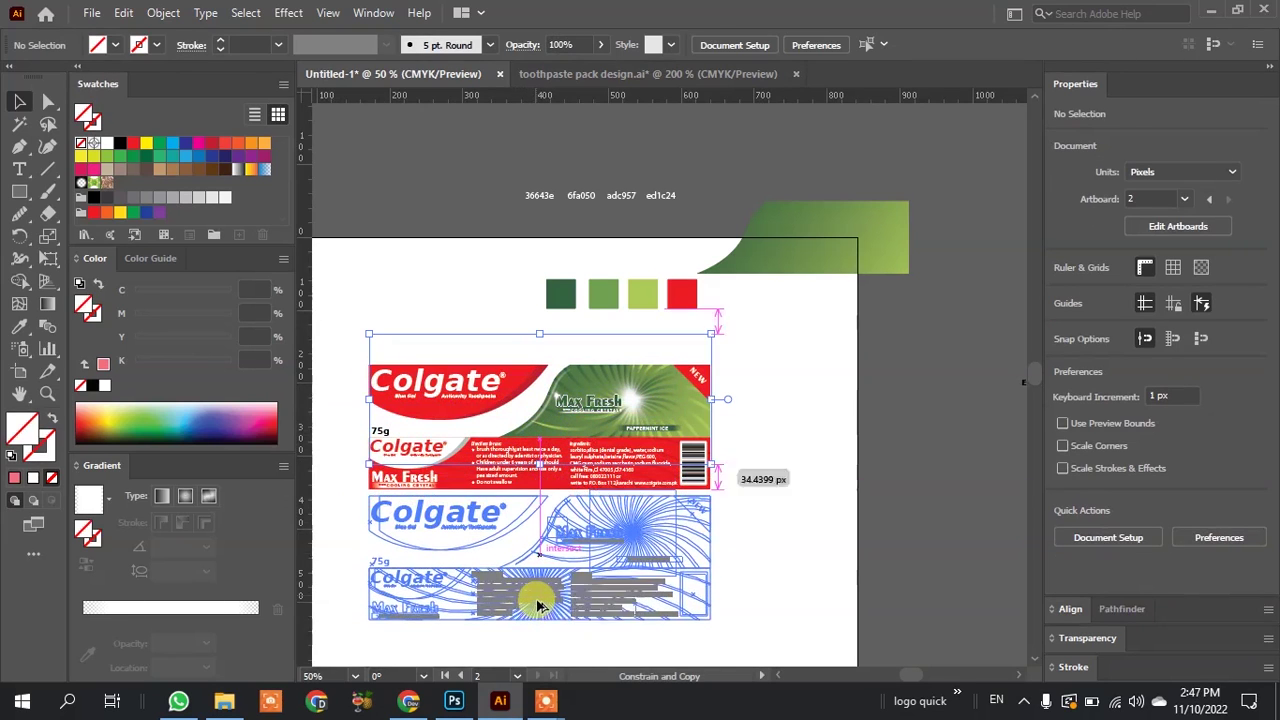
drag(533, 594, 537, 597)
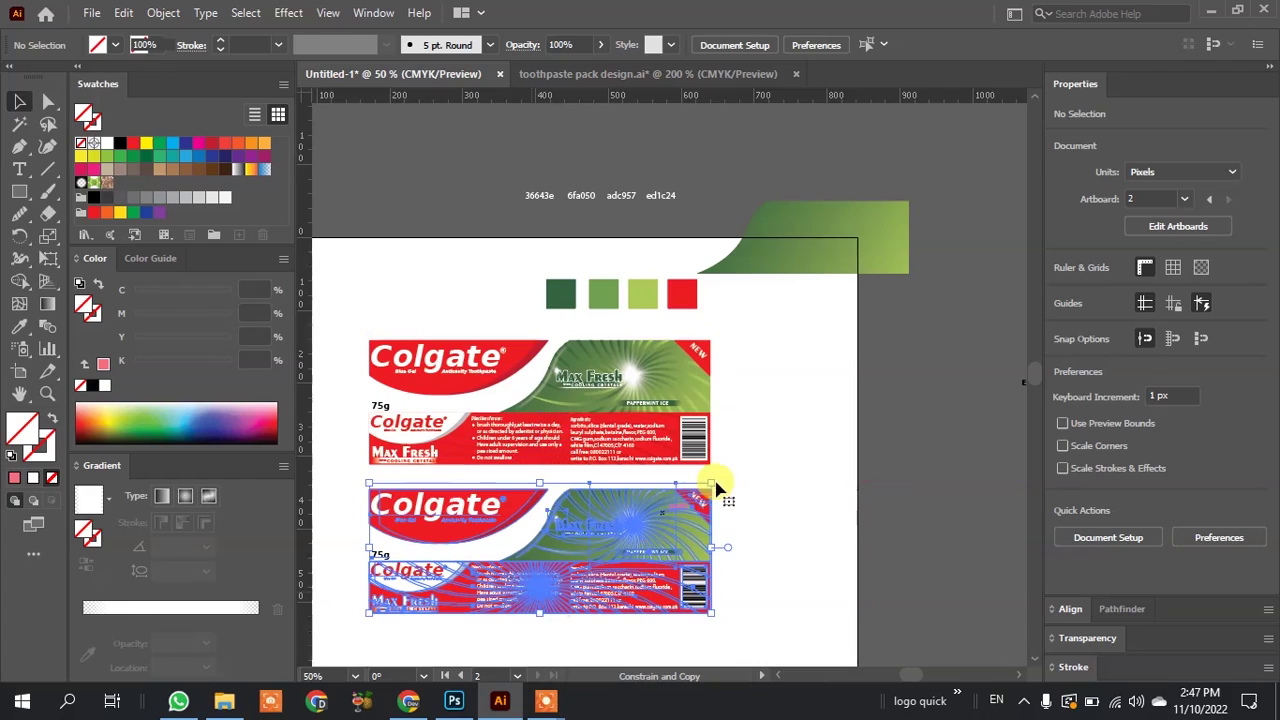
scroll(710, 475, up, 1)
scroll(640, 451, down, 1)
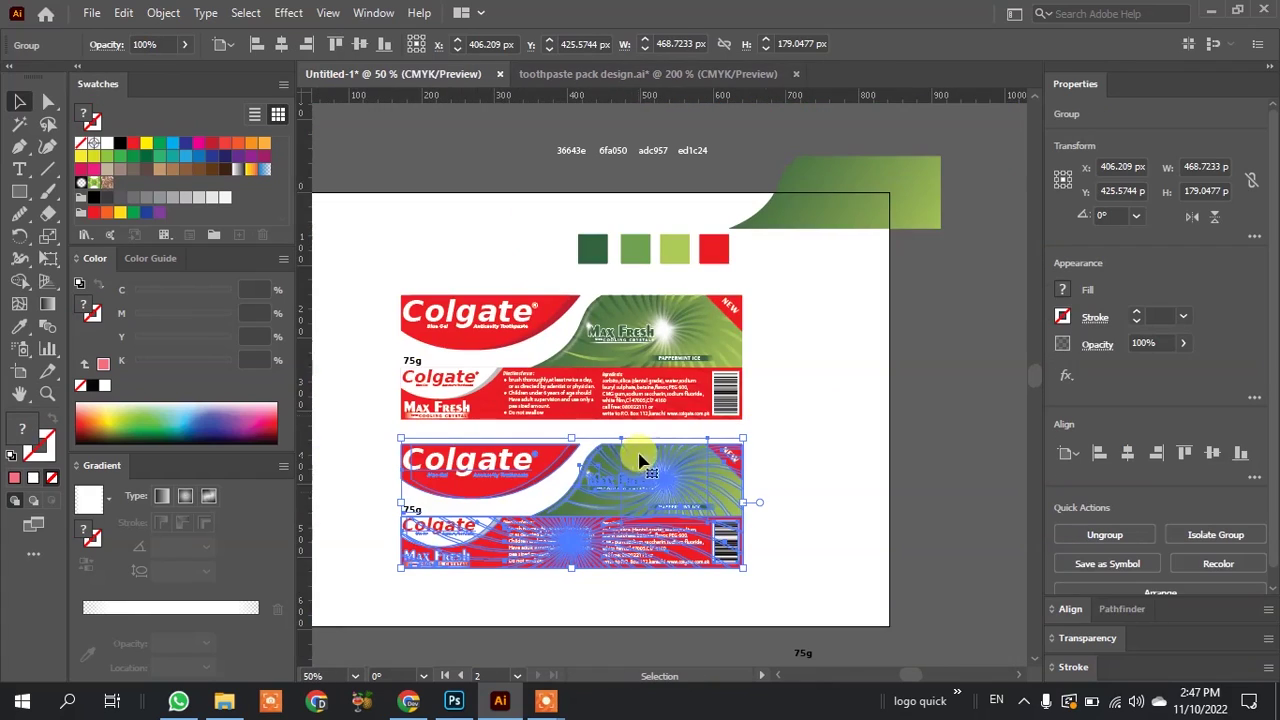
scroll(789, 426, up, 3)
Align the copy's top edge flush with the original label's bottom edge.
drag(720, 511, 720, 488)
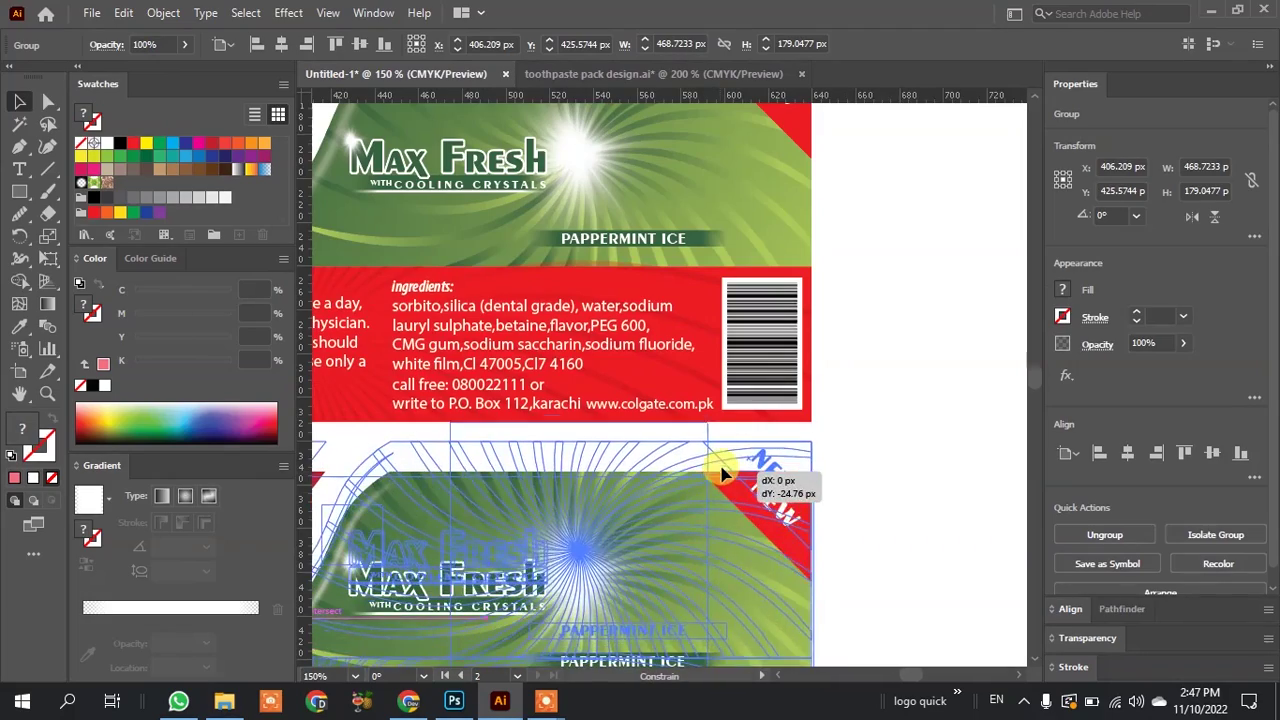
mouse_move(720, 488)
mouse_down()
mouse_move(724, 455)
mouse_move(806, 426)
mouse_up()
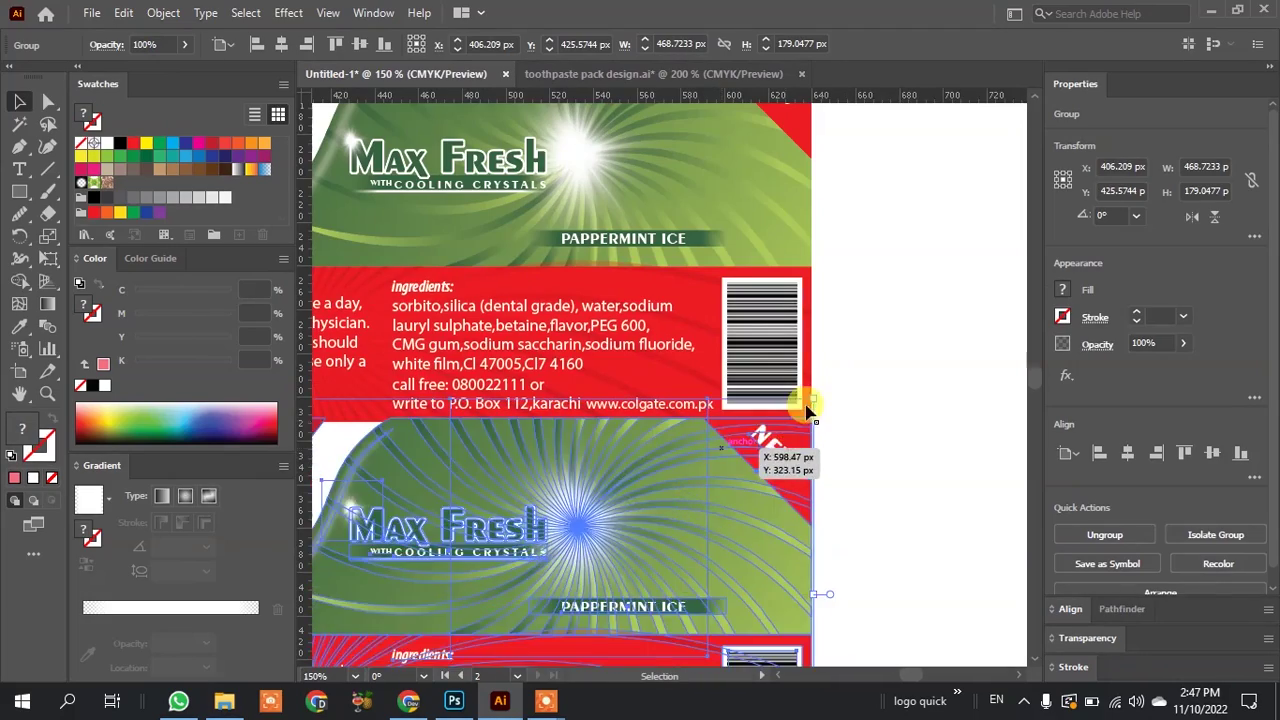
scroll(806, 426, up, 3)
scroll(801, 430, up, 1)
scroll(785, 432, up, 1)
scroll(788, 435, down, 3)
scroll(775, 445, down, 2)
scroll(777, 430, up, 3)
mouse_move(778, 450)
mouse_down()
mouse_move(779, 490)
mouse_move(779, 438)
mouse_up()
click(891, 386)
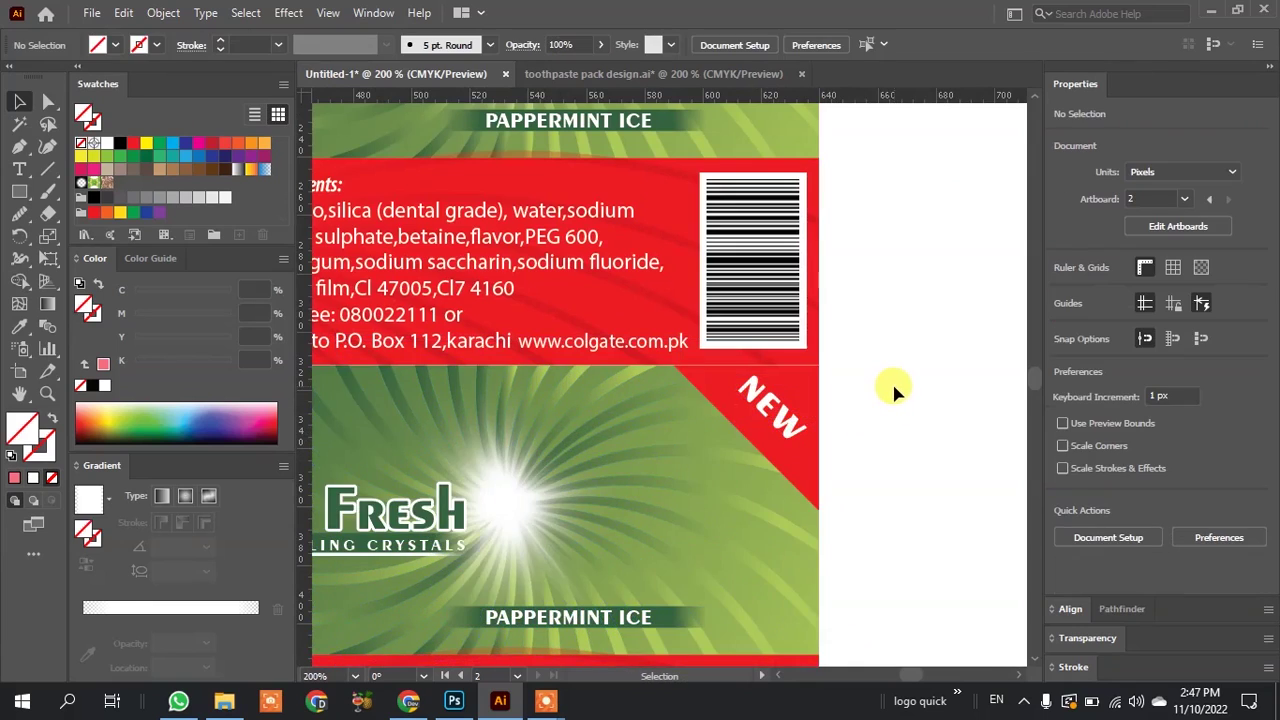
scroll(894, 386, down, 3)
scroll(894, 381, down, 2)
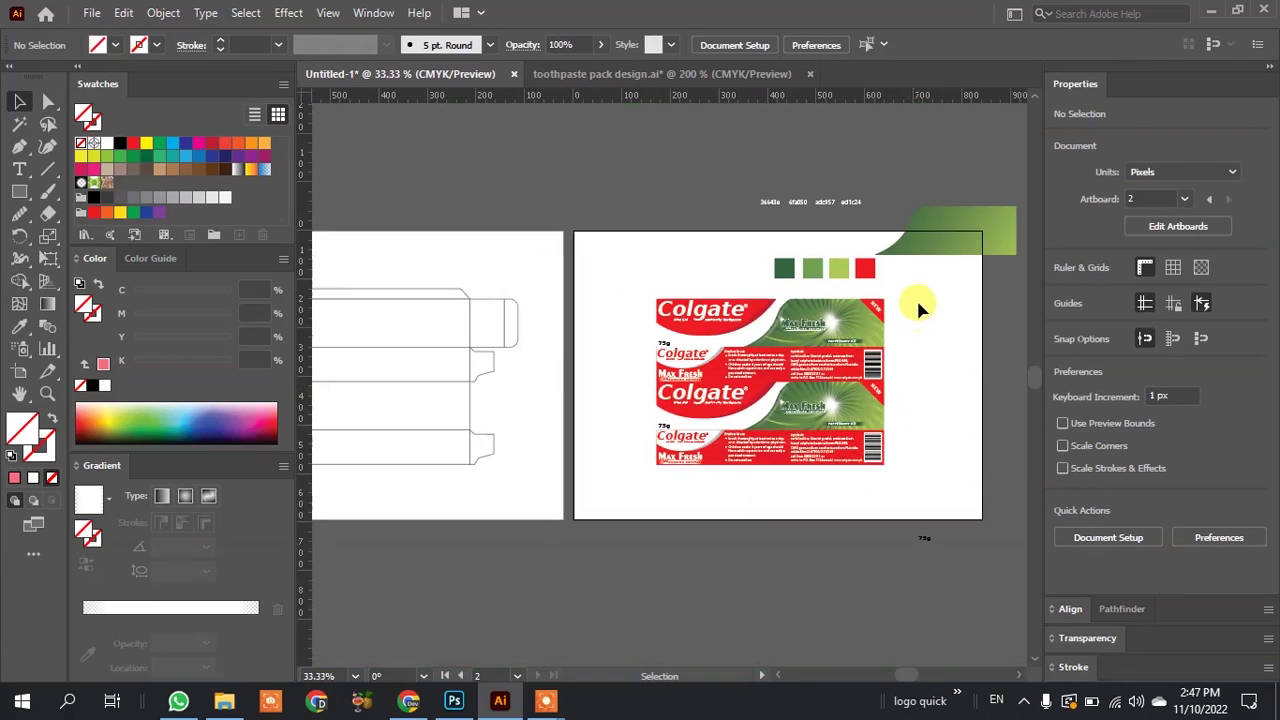
key(ctrl+a)
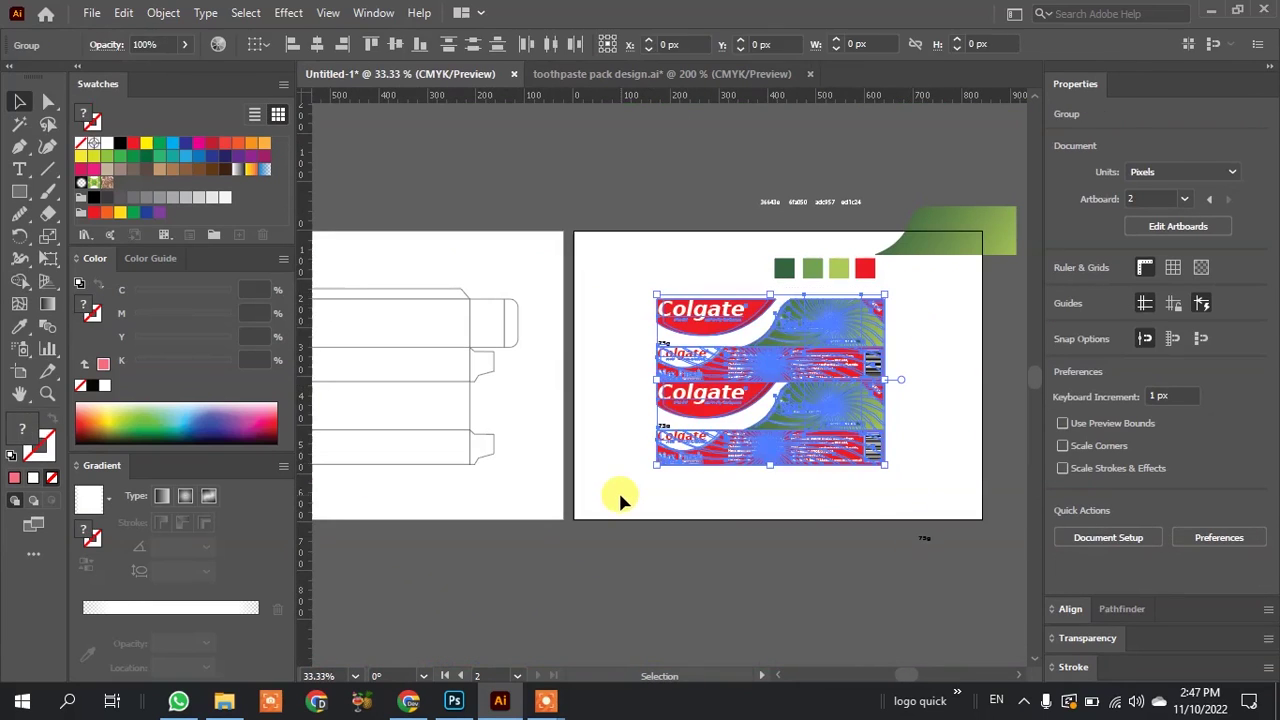
click(690, 535)
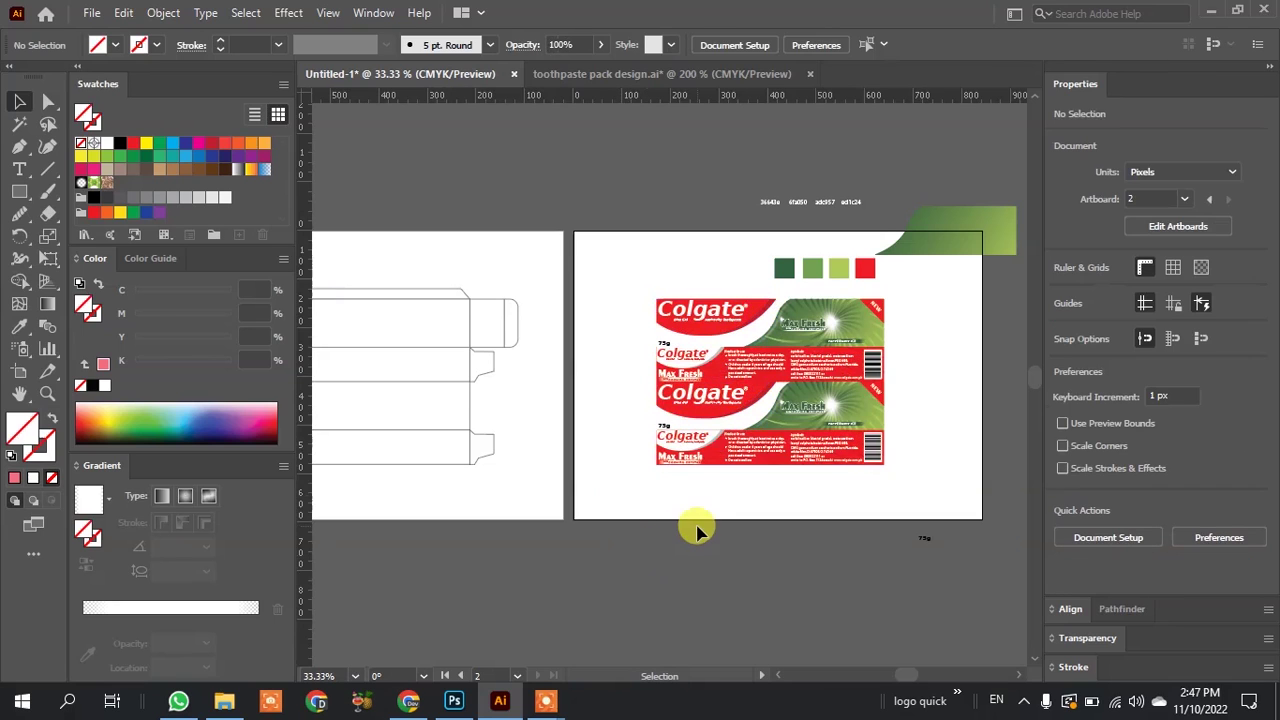
Select the dieline's body panel rectangles.
scroll(680, 525, down, 2)
key(super)
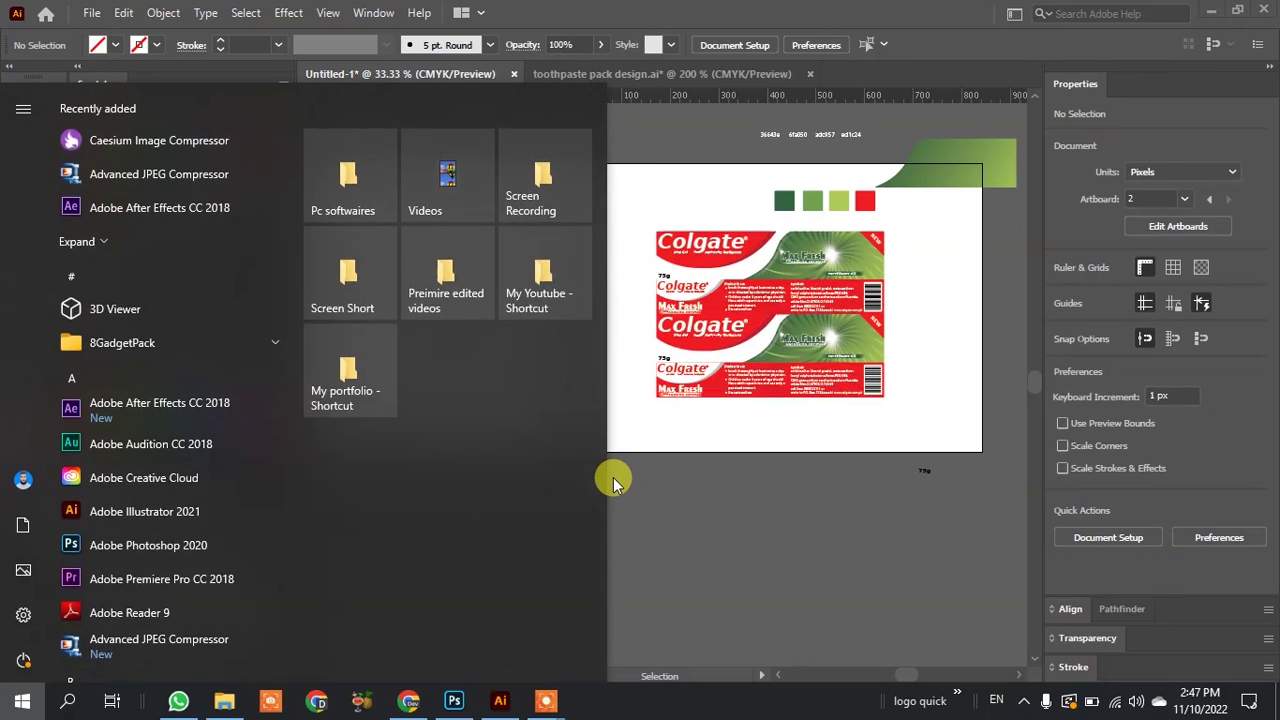
key(super)
scroll(580, 470, down, 2)
scroll(500, 425, up, 3)
drag(543, 457, 500, 409)
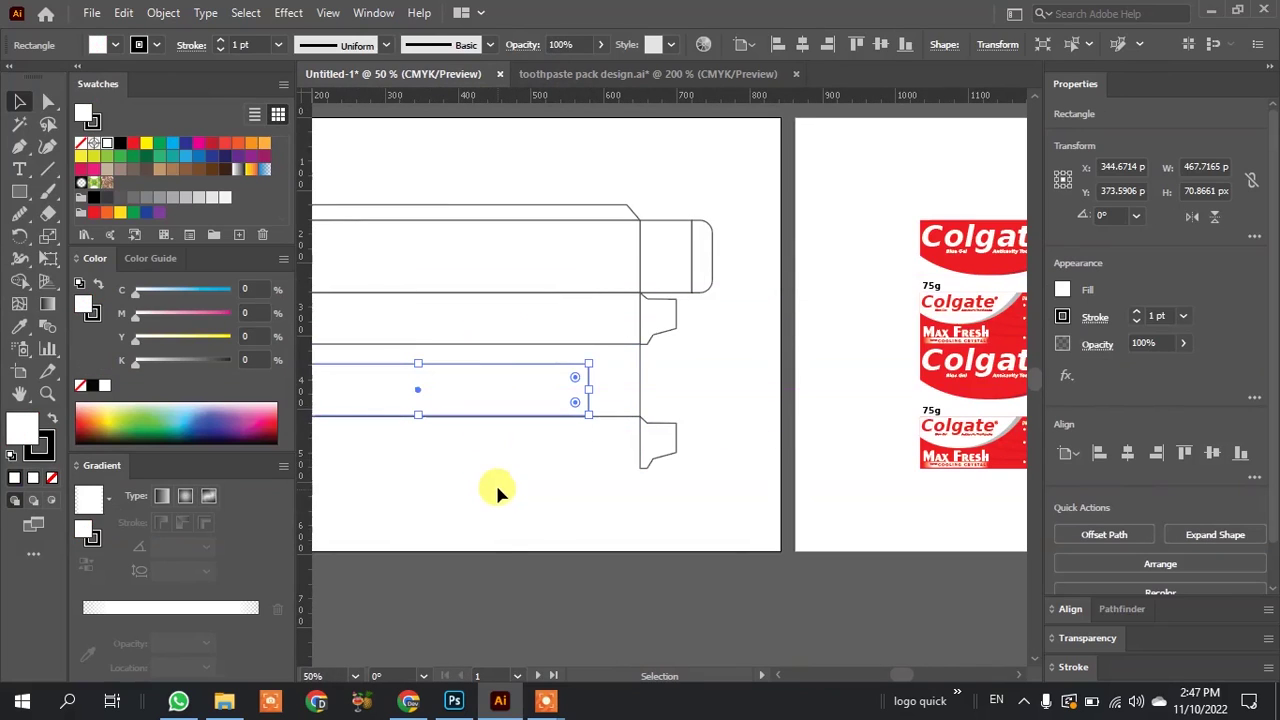
drag(495, 484, 470, 272)
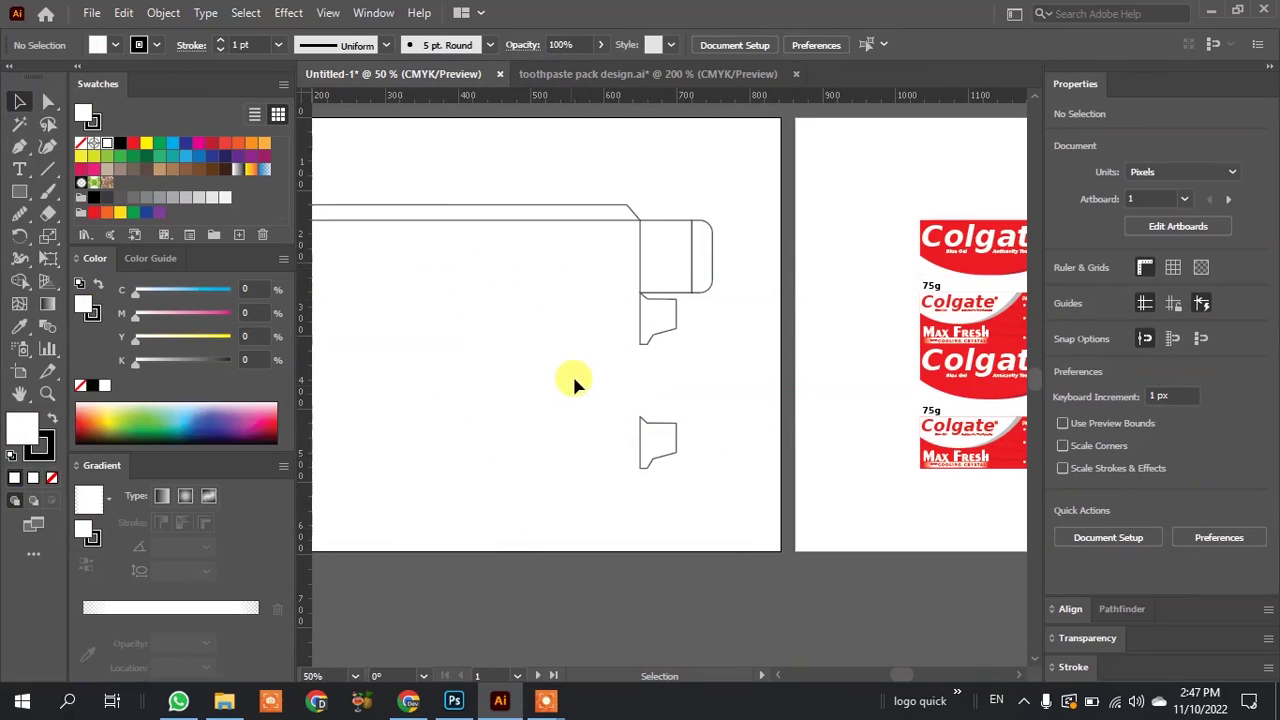
scroll(628, 372, down, 2)
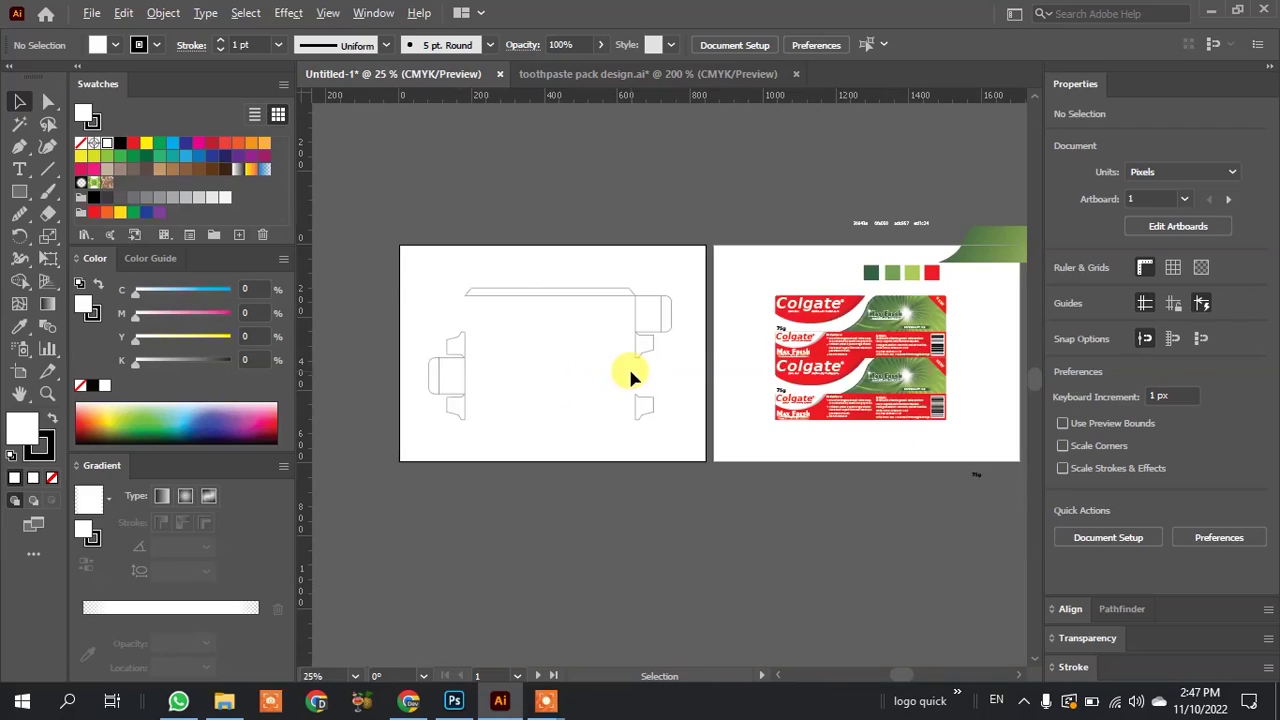
Fill the remaining dieline flaps with the sampled light green colour.
click(686, 460)
scroll(700, 380, down, 2)
scroll(757, 365, up, 3)
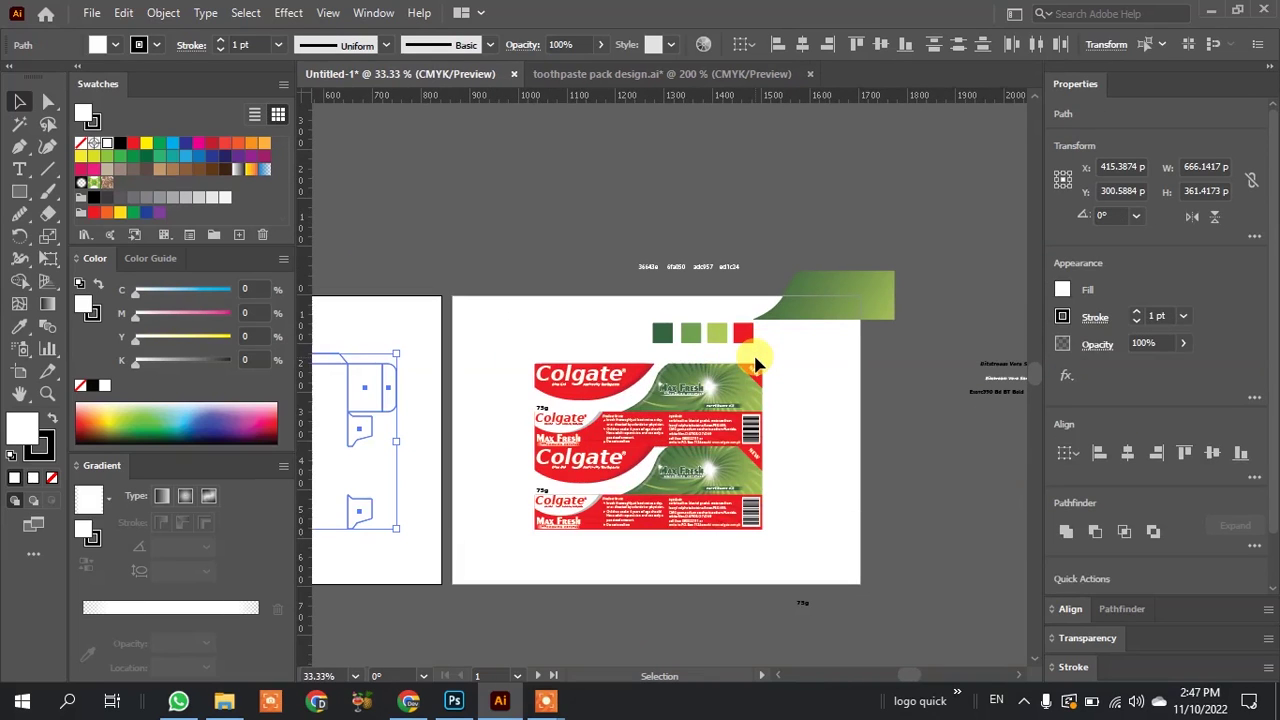
key(i)
click(718, 340)
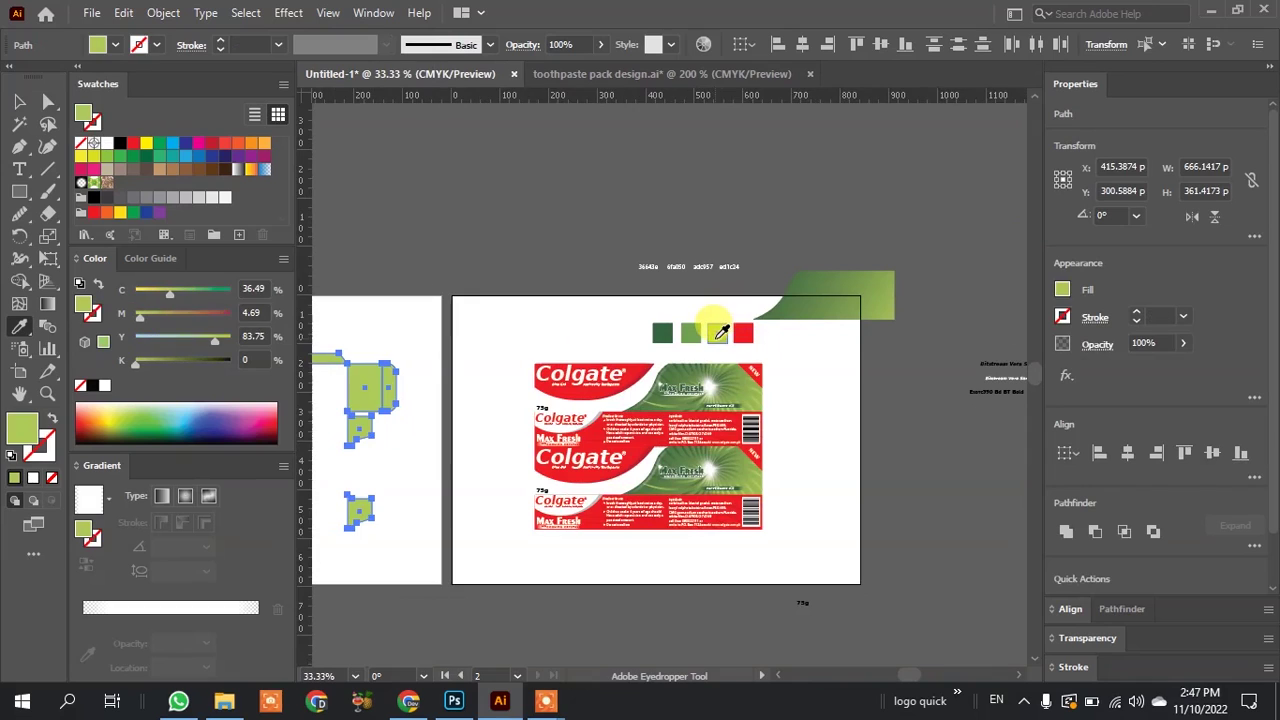
click(20, 101)
click(440, 205)
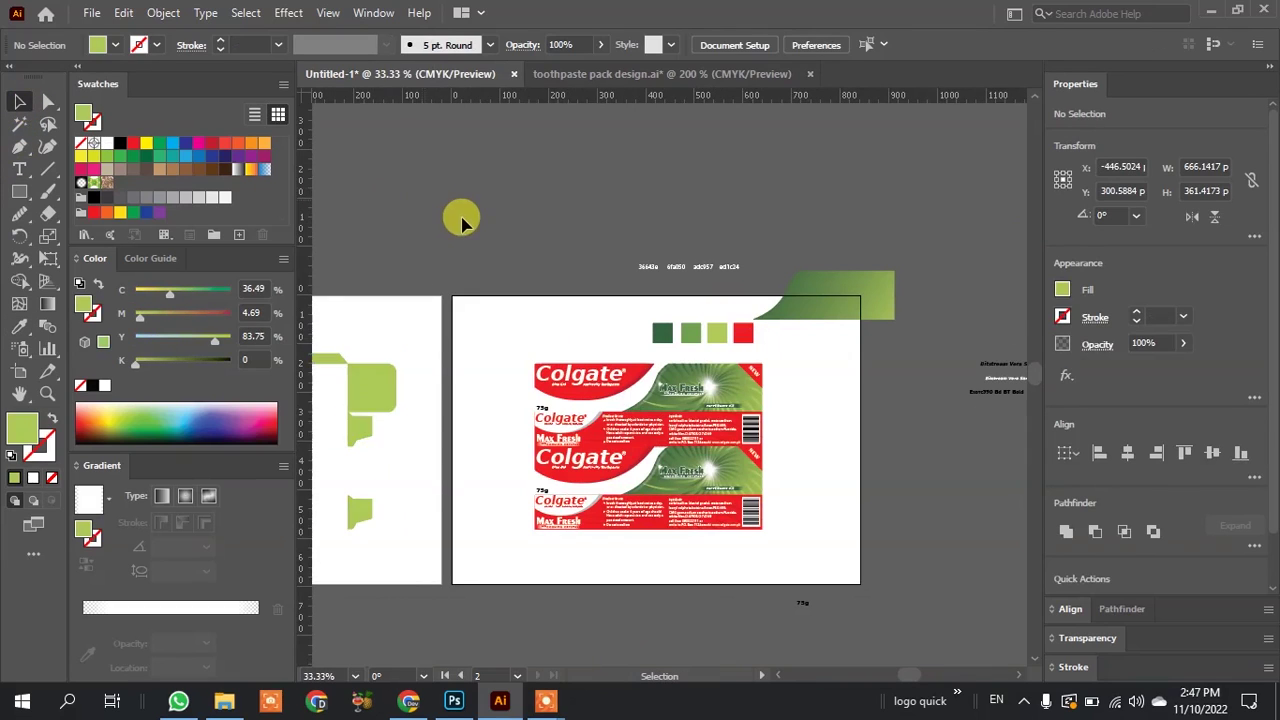
Brighten the flaps' fill to lime green #d2ed5f in the Color Picker.
scroll(457, 214, down, 1)
scroll(465, 235, down, 1)
scroll(360, 270, down, 1)
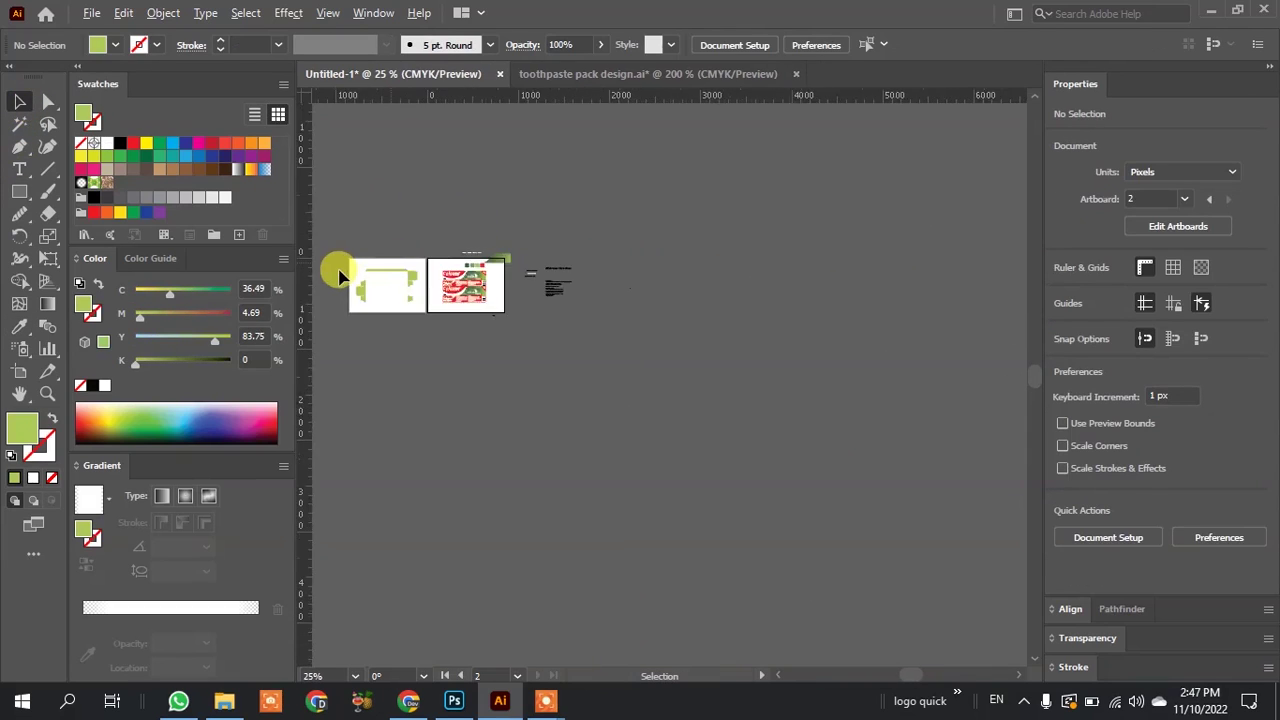
scroll(391, 277, up, 2)
scroll(386, 266, up, 1)
drag(548, 420, 640, 446)
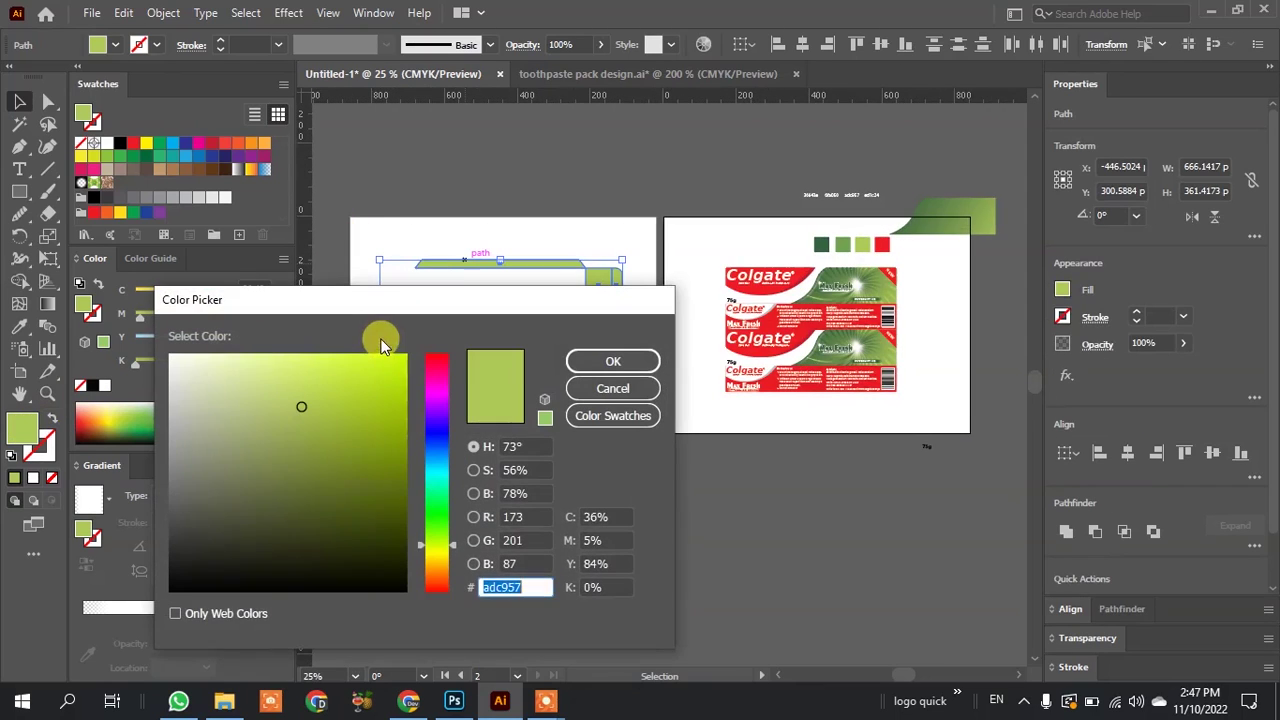
drag(304, 360, 312, 371)
click(650, 360)
Fill the rounded end tabs on the right and left with the red swatch.
scroll(604, 282, up, 3)
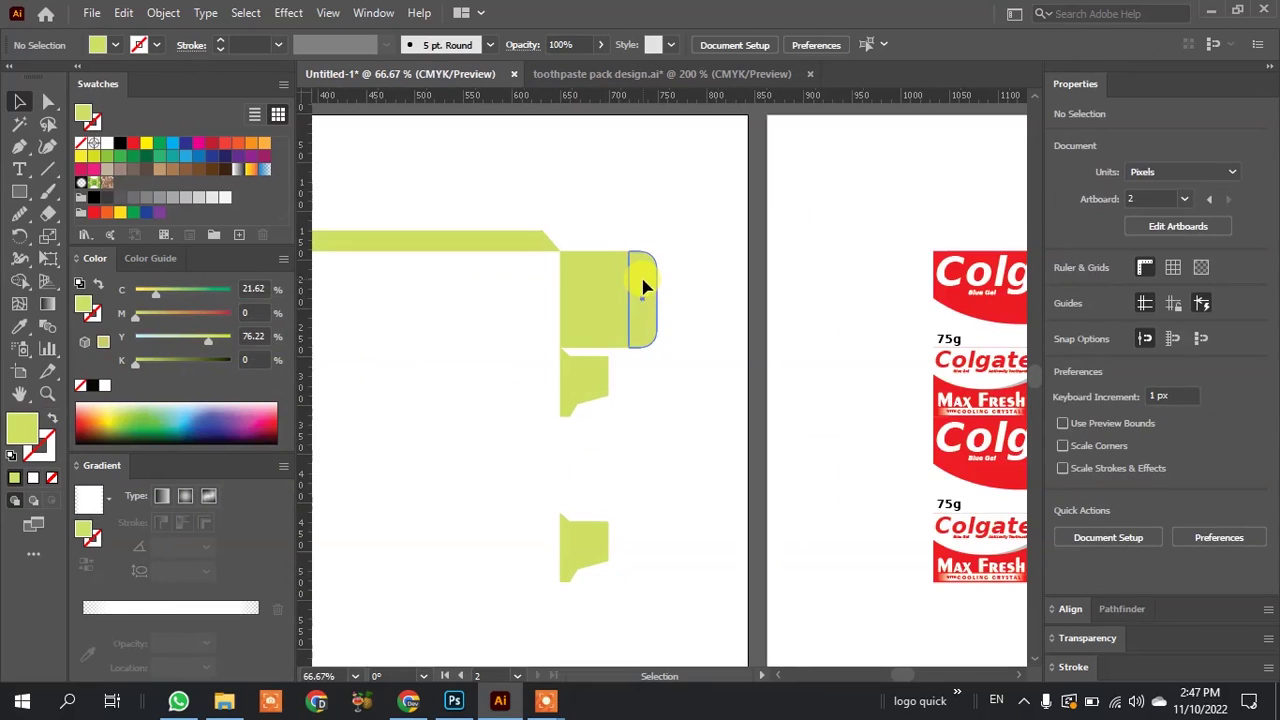
click(645, 290)
click(134, 145)
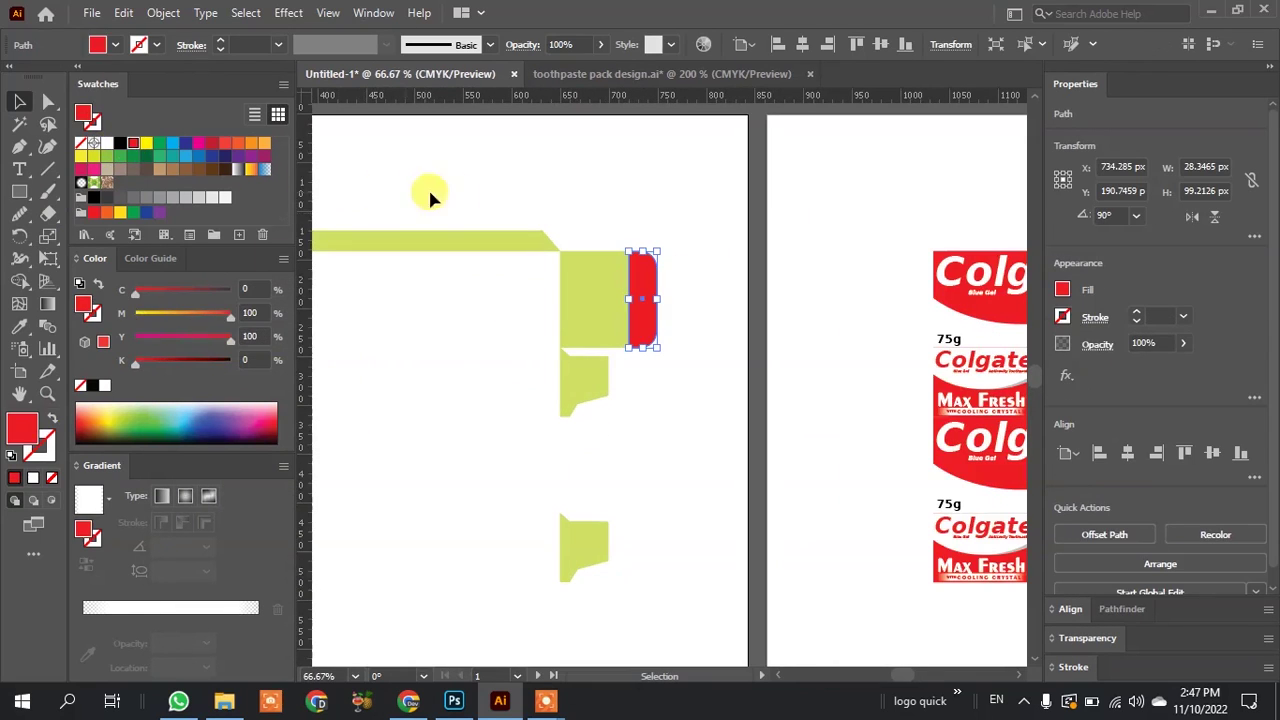
click(608, 186)
scroll(677, 226, down, 2)
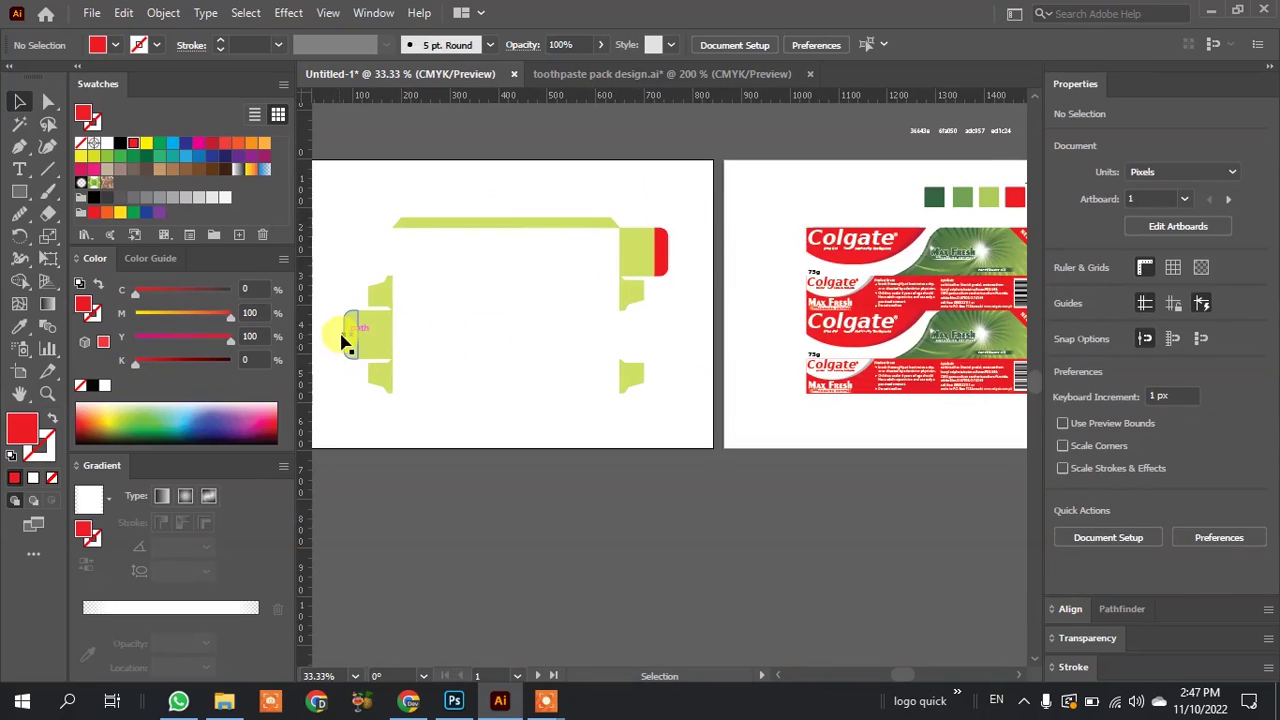
click(344, 341)
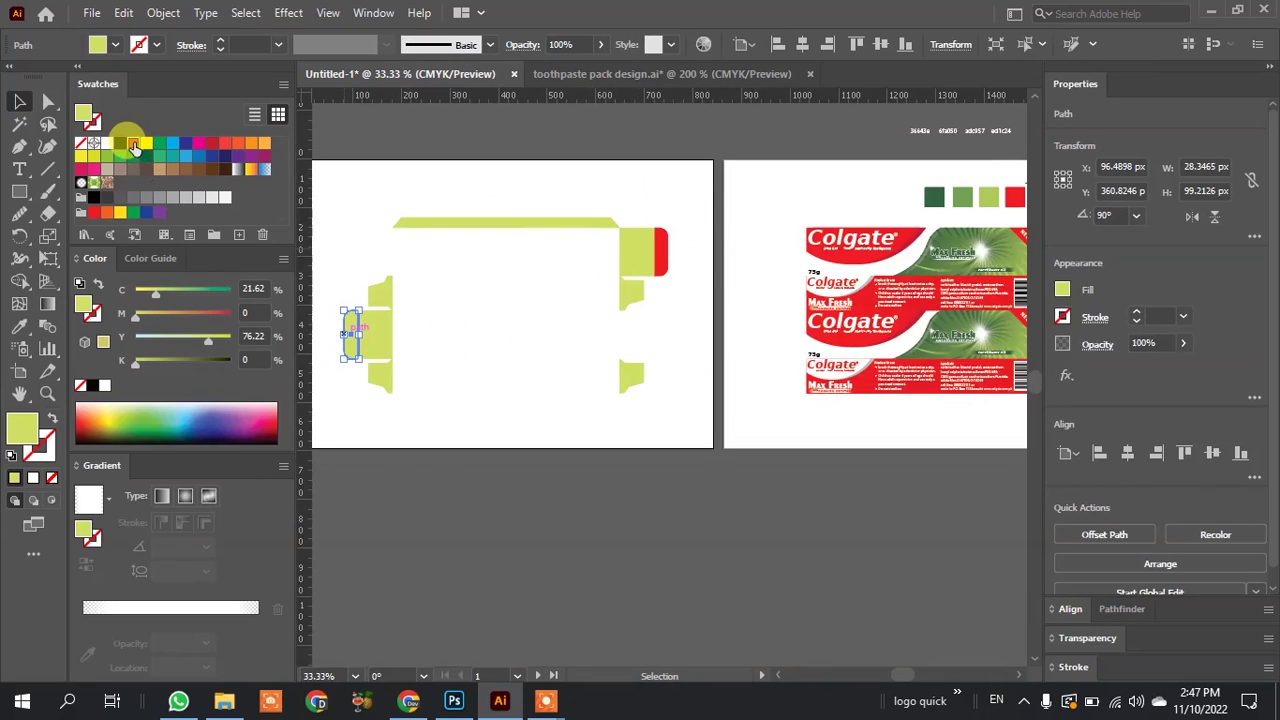
click(134, 145)
click(457, 514)
scroll(457, 514, down, 1)
click(776, 382)
Move the two Colgate panels onto artboard 1 over the lime-green dieline body.
drag(781, 438, 456, 398)
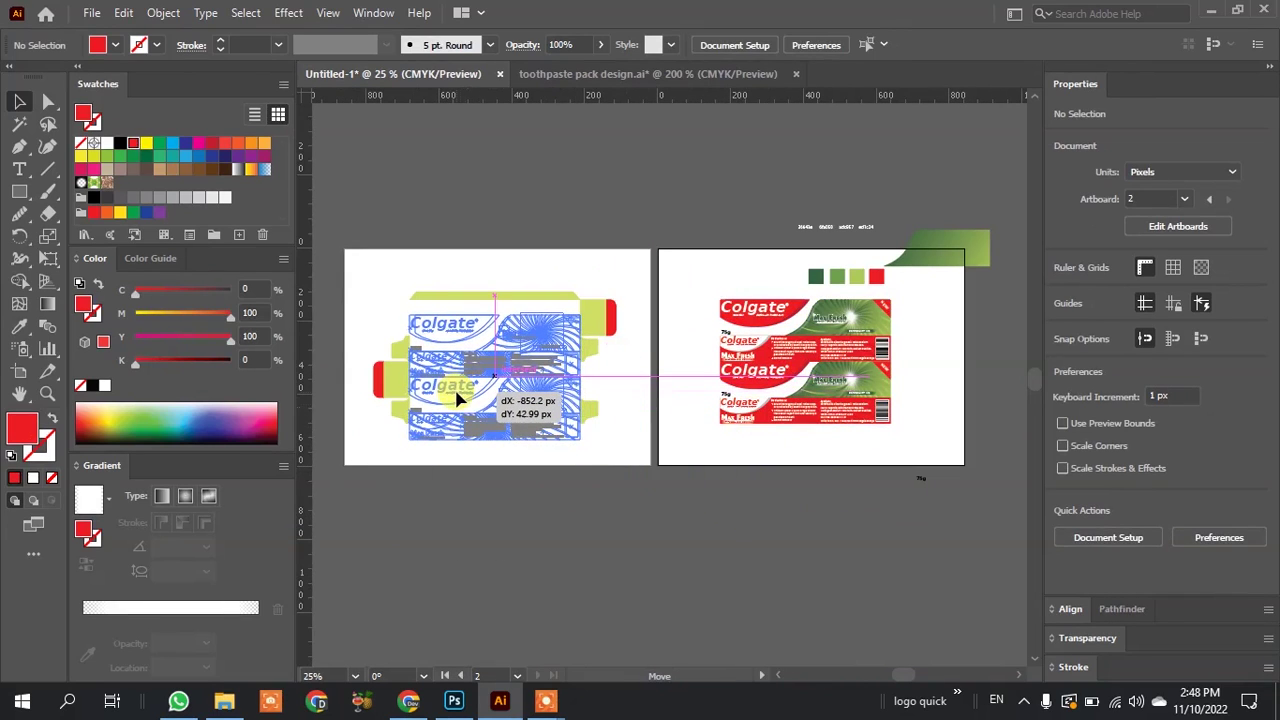
drag(527, 340, 614, 283)
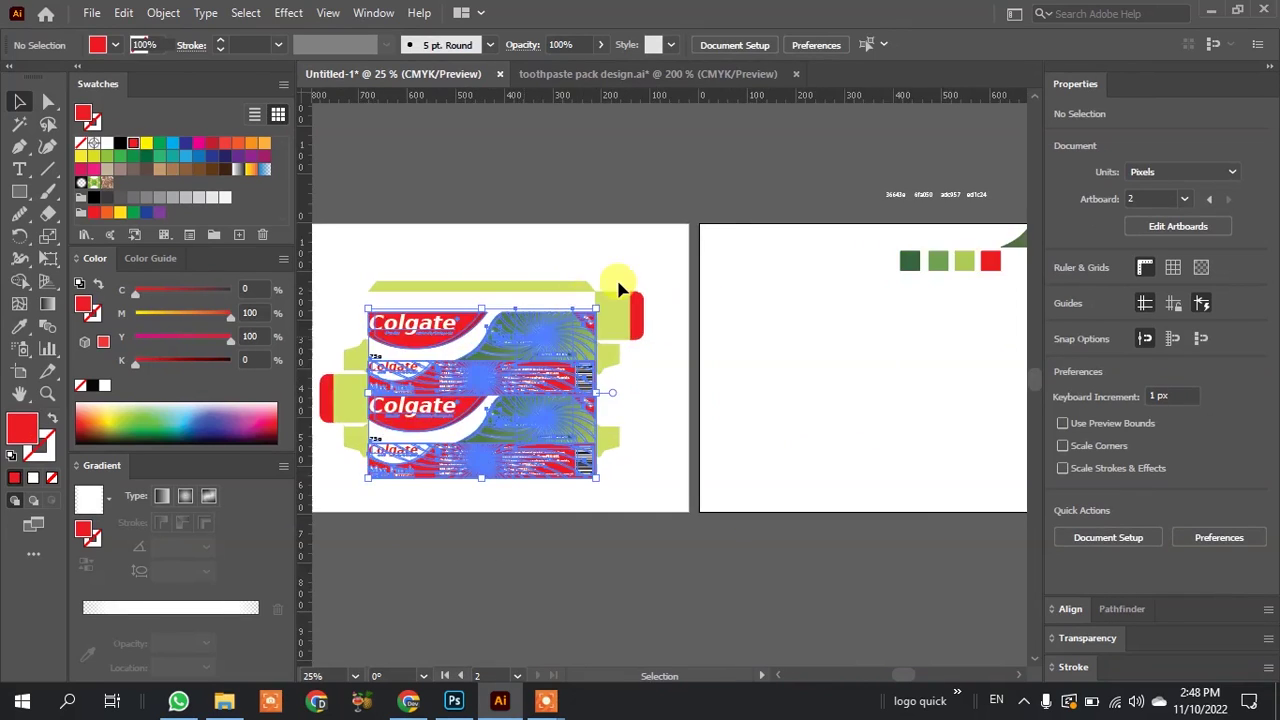
scroll(571, 346, up, 5)
scroll(480, 371, up, 1)
Raise the NEW badge group until it snaps into the panel's top corner.
click(470, 445)
drag(470, 445, 470, 349)
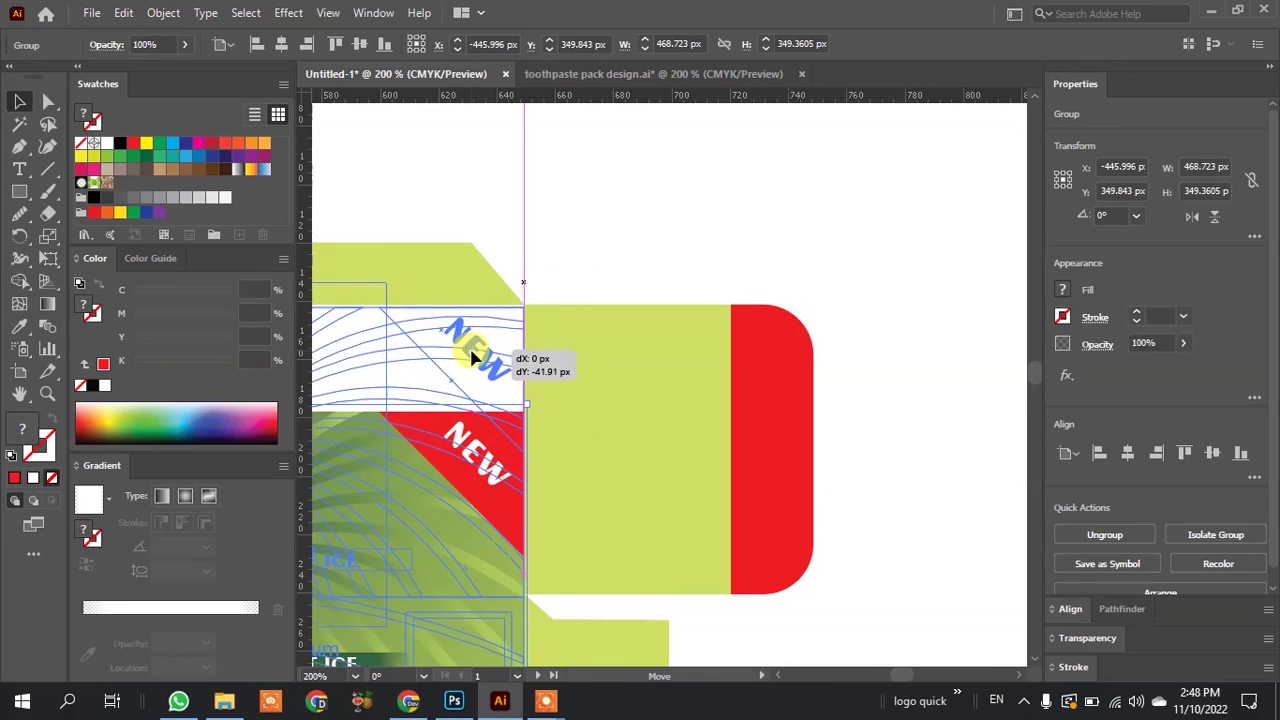
drag(474, 351, 472, 355)
scroll(491, 306, up, 3)
scroll(540, 338, up, 2)
drag(574, 397, 771, 263)
click(773, 258)
Zoom out and briefly select the whole packaging artwork to check the finished layout.
scroll(775, 254, down, 2)
scroll(776, 254, down, 1)
scroll(776, 254, down, 1)
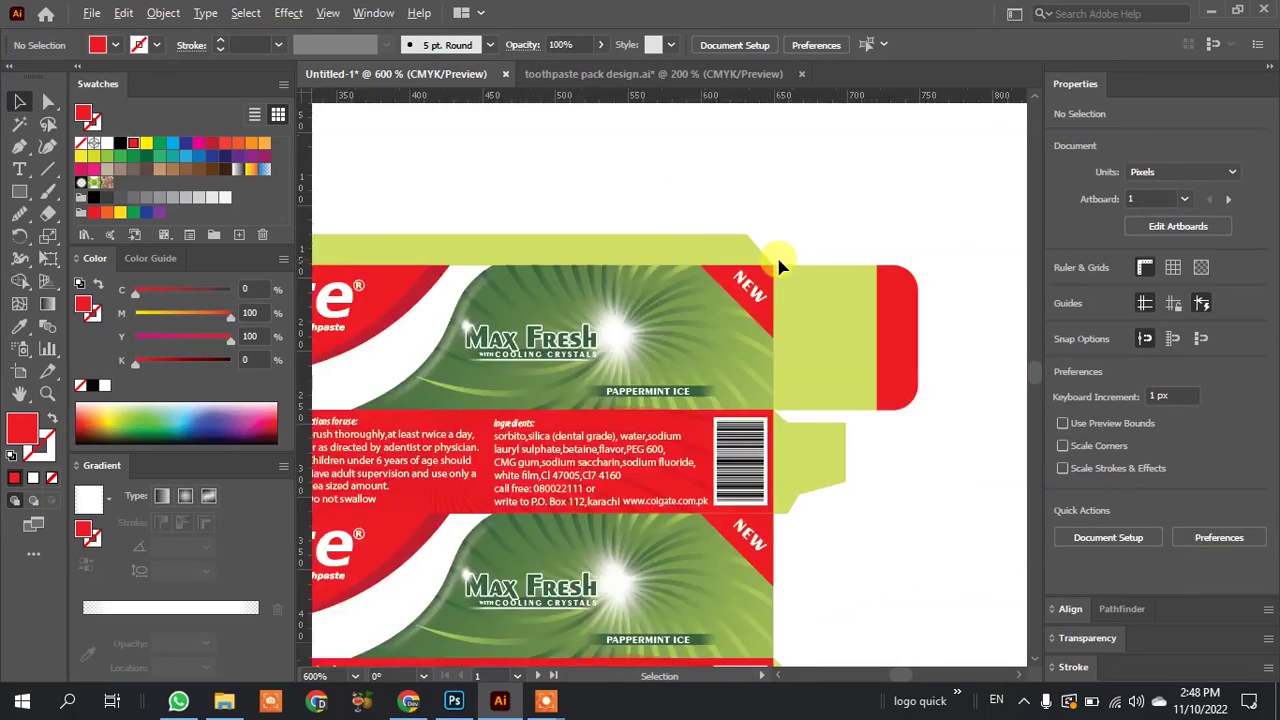
scroll(776, 254, down, 1)
scroll(776, 258, down, 1)
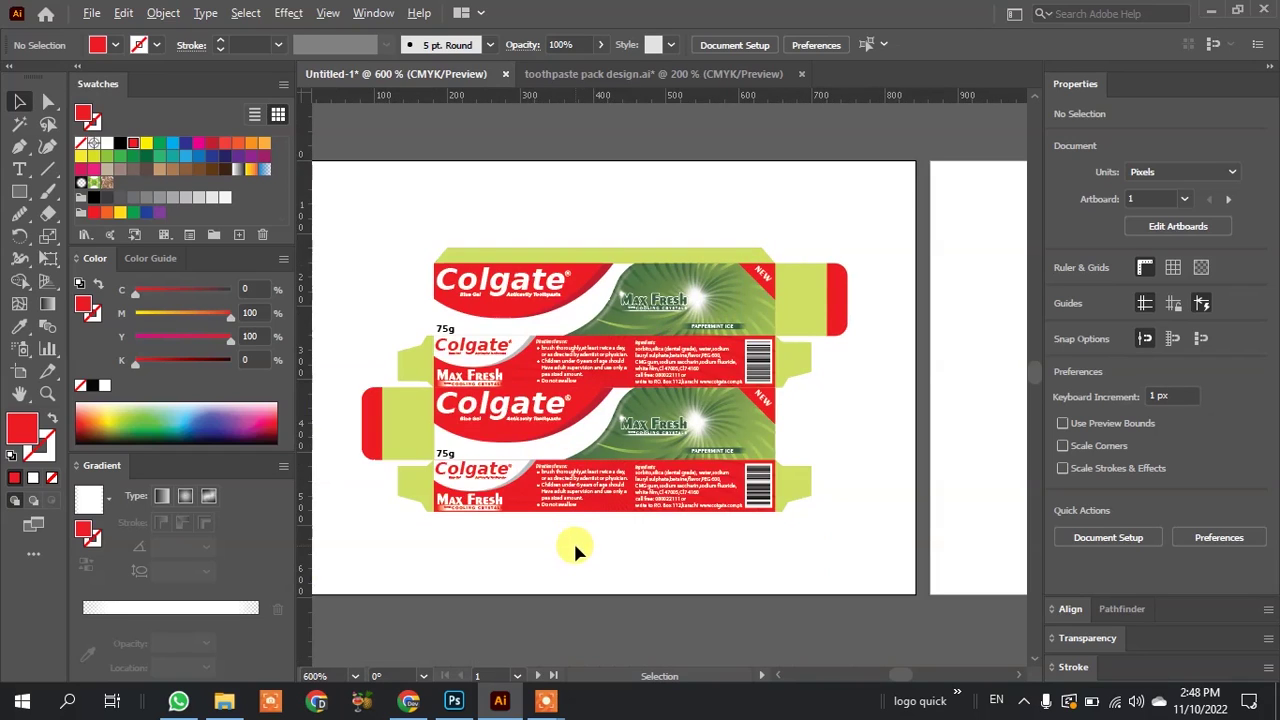
drag(325, 583, 456, 527)
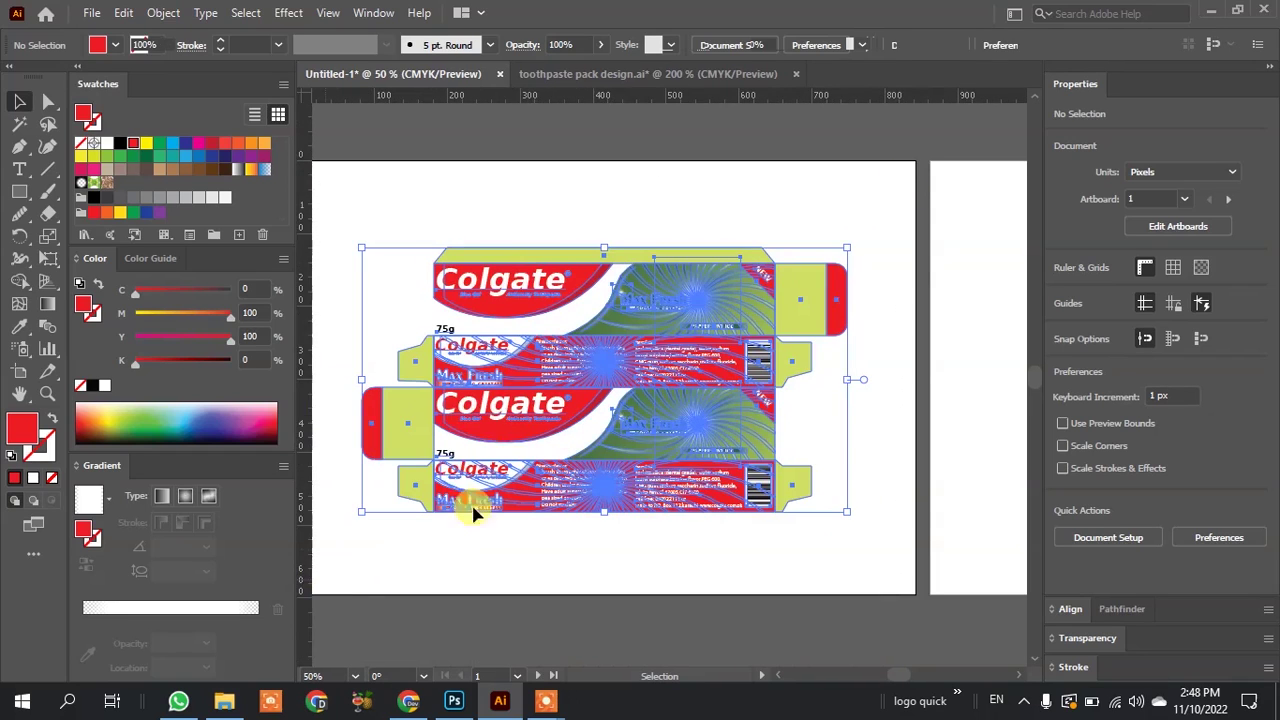
scroll(490, 443, up, 1)
click(547, 592)
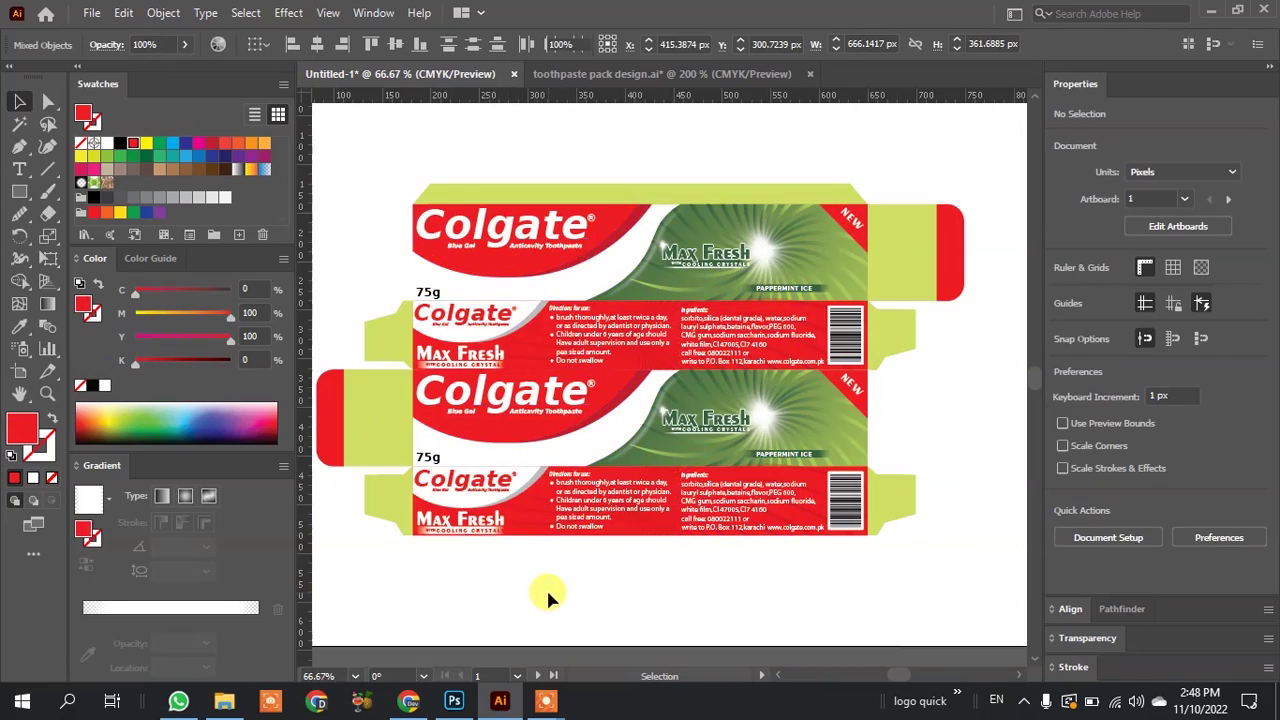
scroll(547, 592, down, 1)
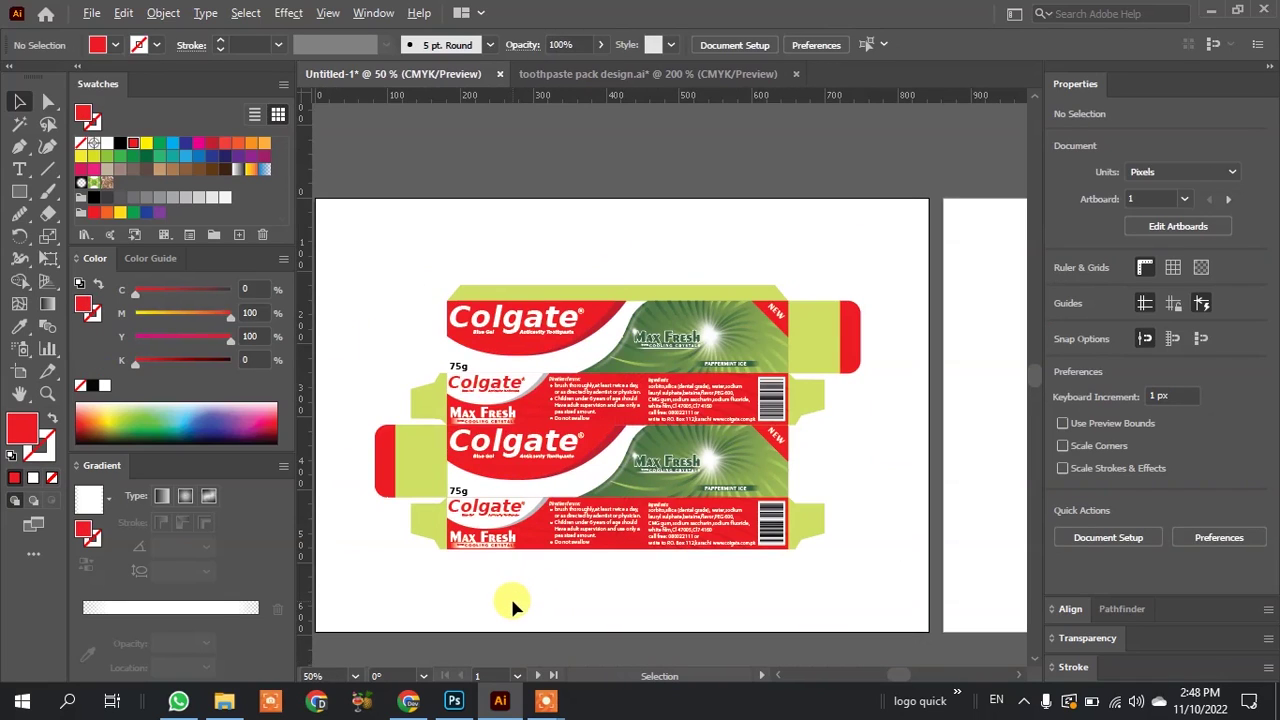